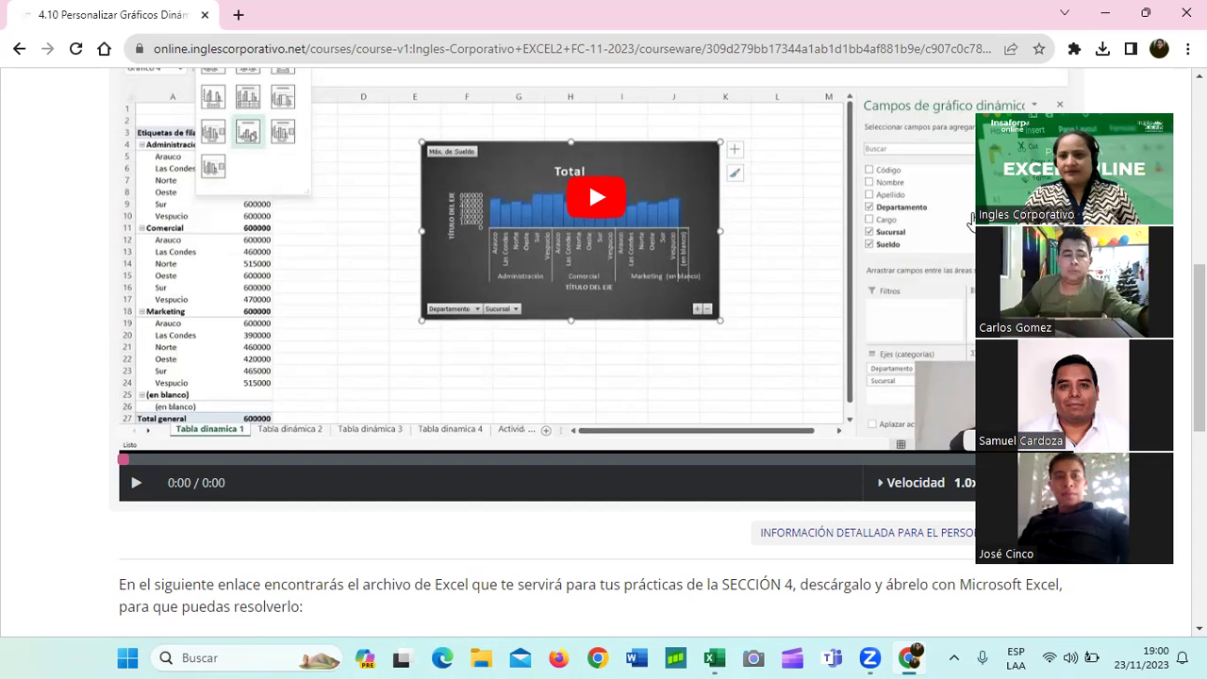
# Step: Scroll up and down through the 4.10 Personalizar Gráficos Dinámicos lesson page
pyautogui.scroll(3, 627, 271)
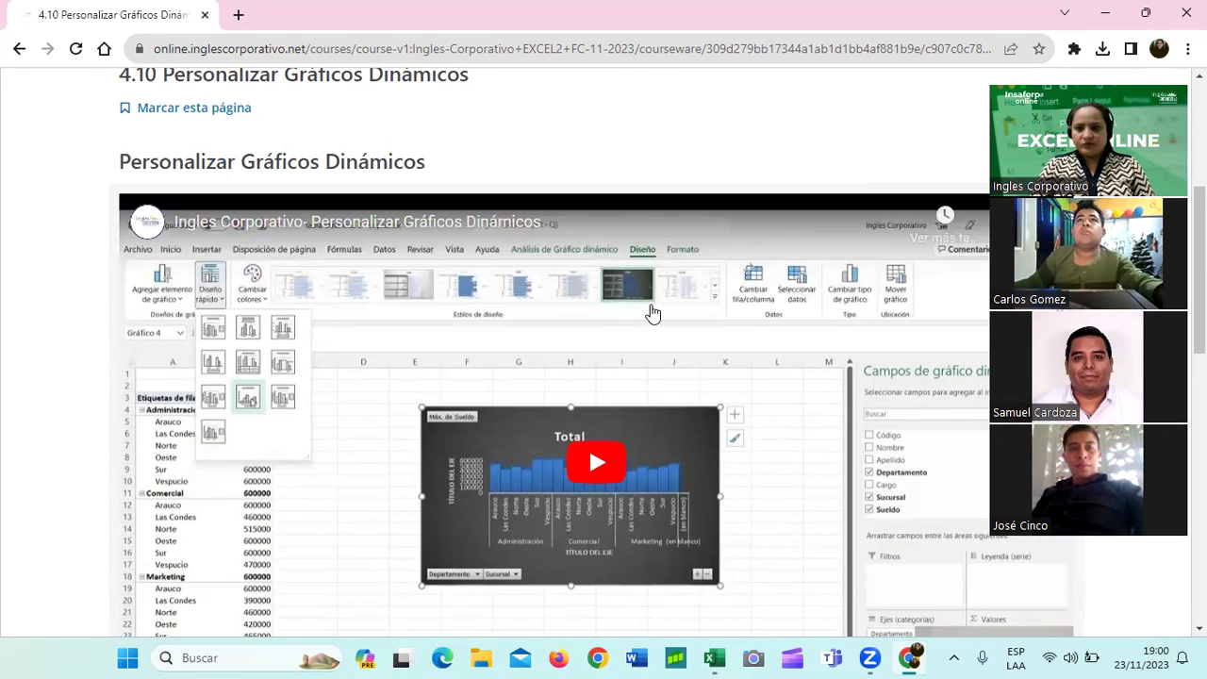
pyautogui.scroll(2, 652, 314)
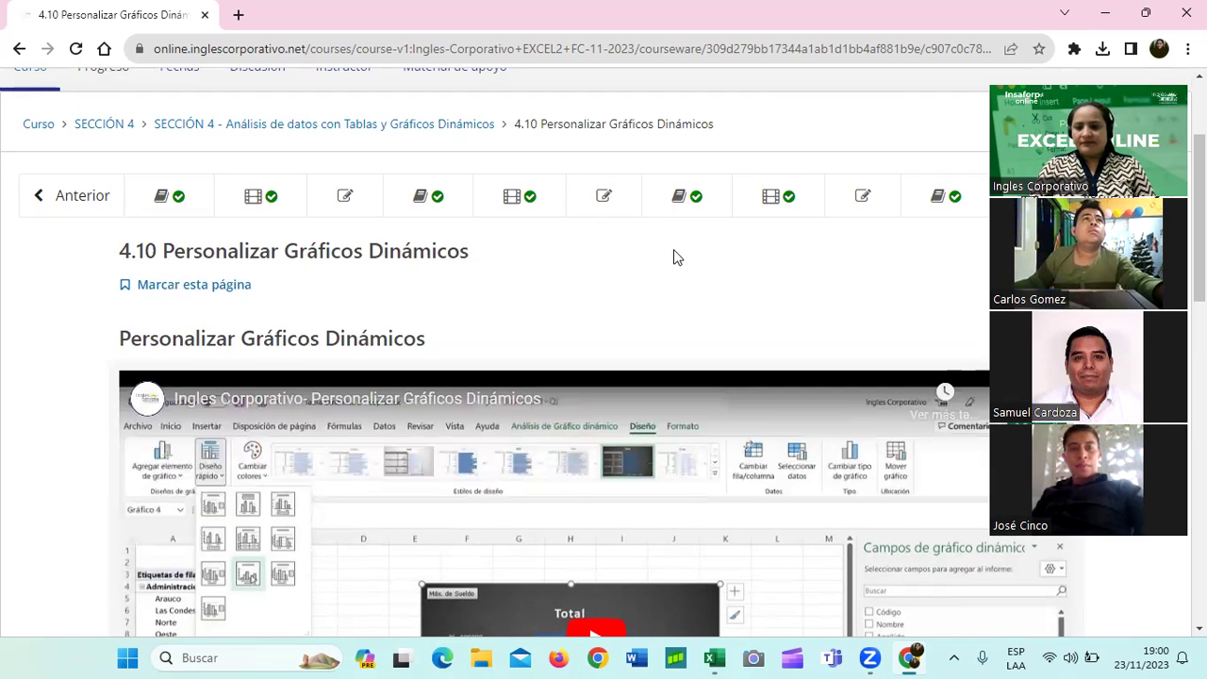
pyautogui.scroll(-3, 673, 237)
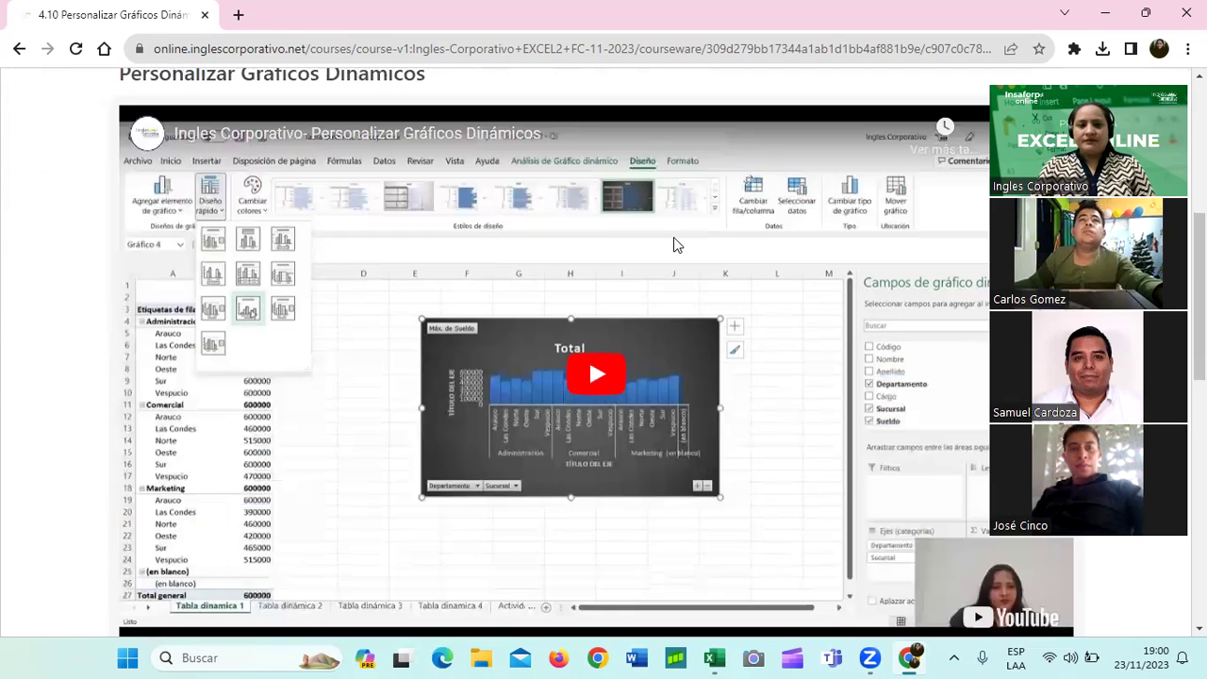
pyautogui.scroll(-3, 673, 241)
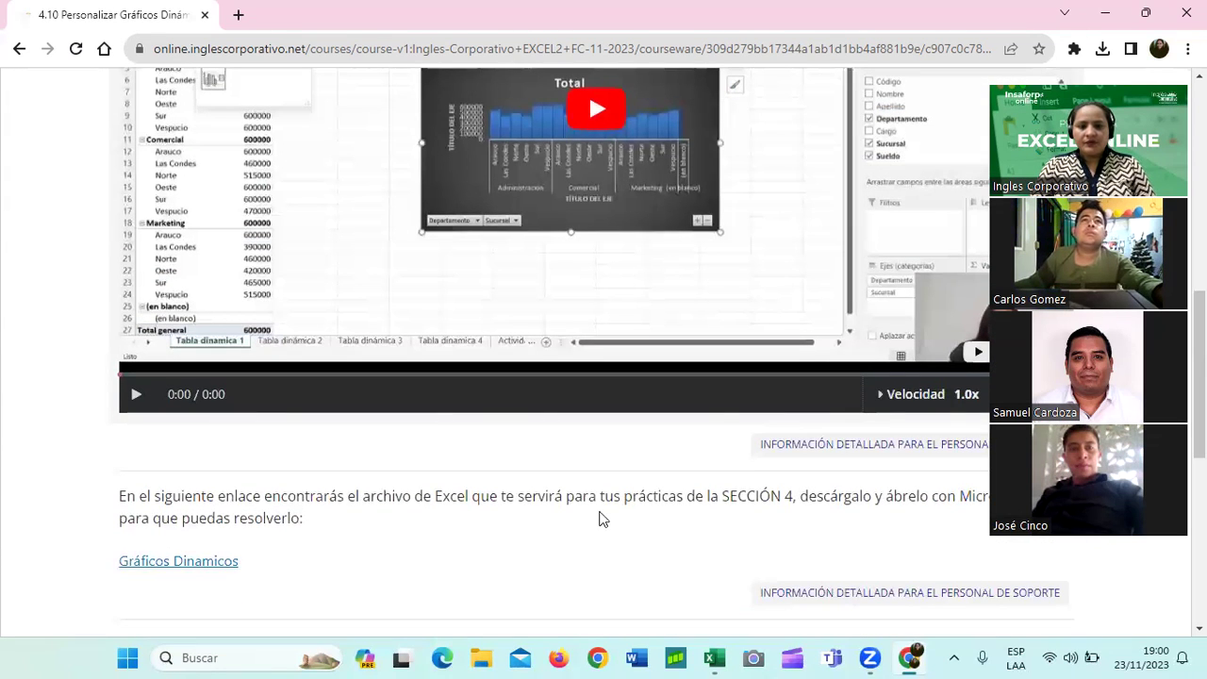
pyautogui.scroll(2, 663, 368)
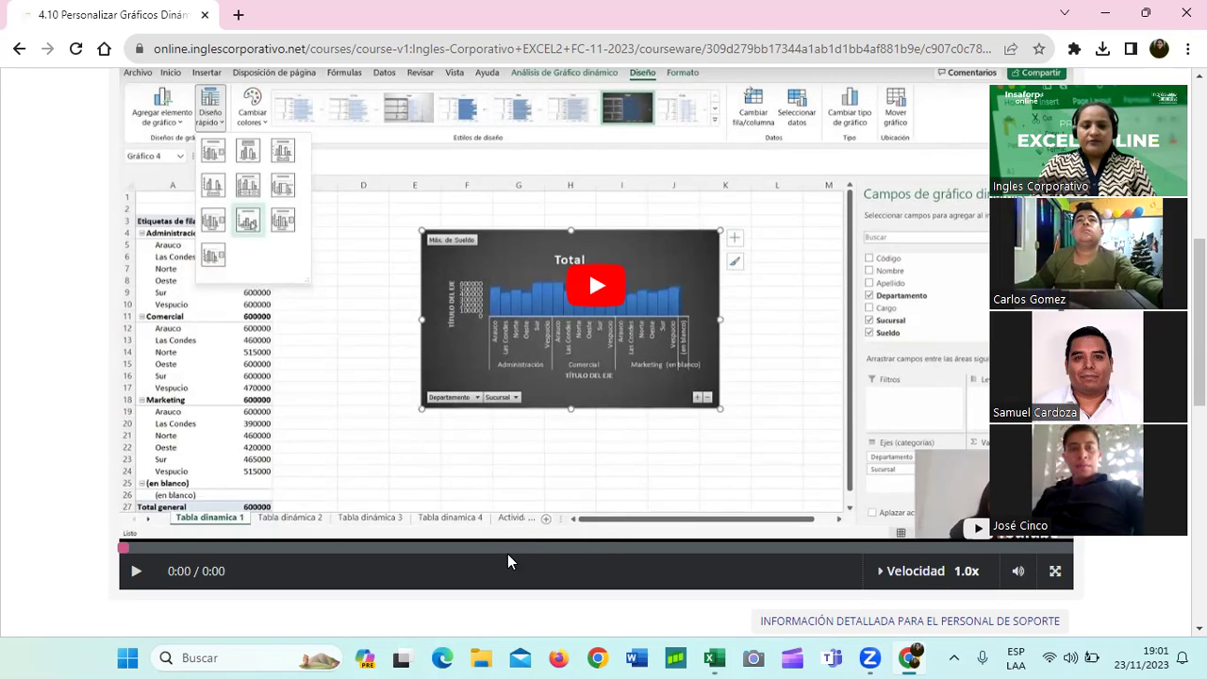
pyautogui.scroll(1, 705, 401)
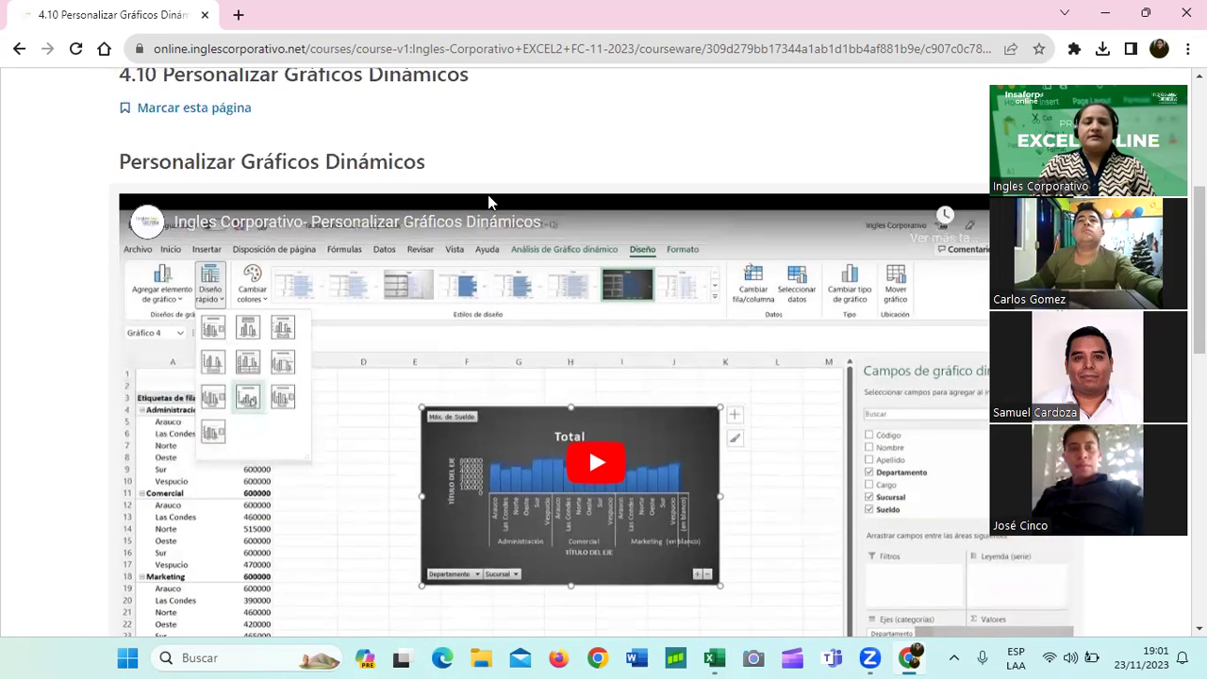
pyautogui.scroll(1, 563, 349)
pyautogui.scroll(1, 562, 349)
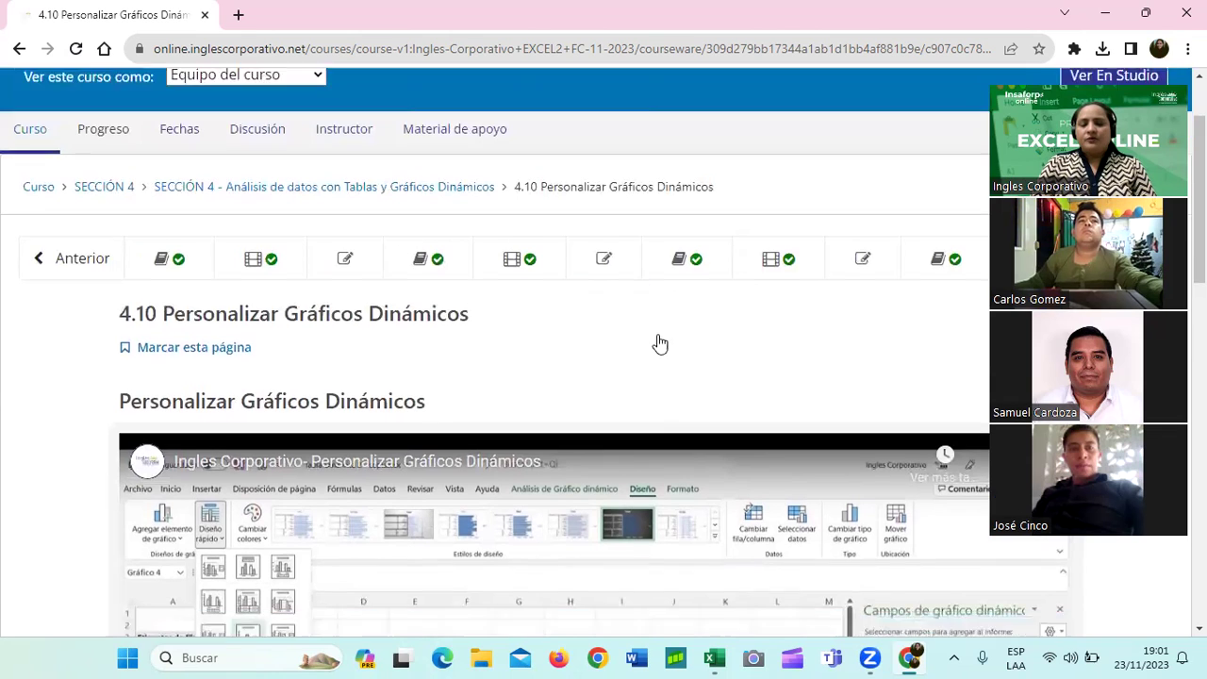
pyautogui.scroll(-3, 657, 343)
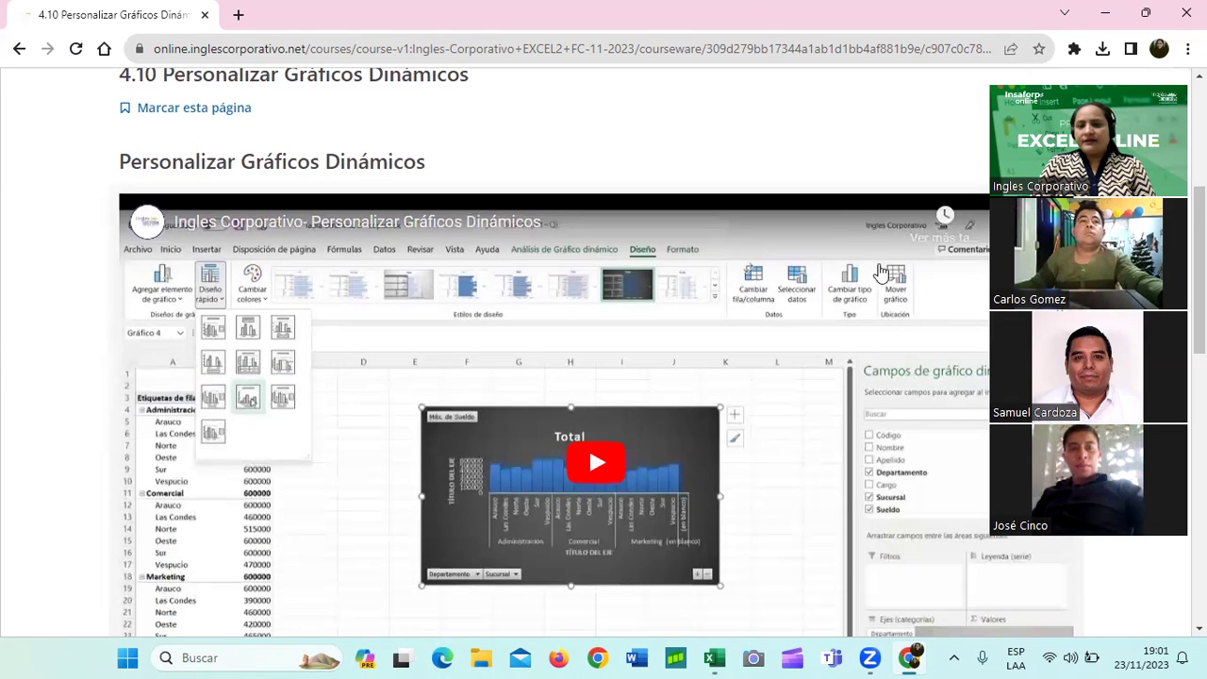
pyautogui.scroll(-1, 749, 296)
pyautogui.scroll(-1, 750, 296)
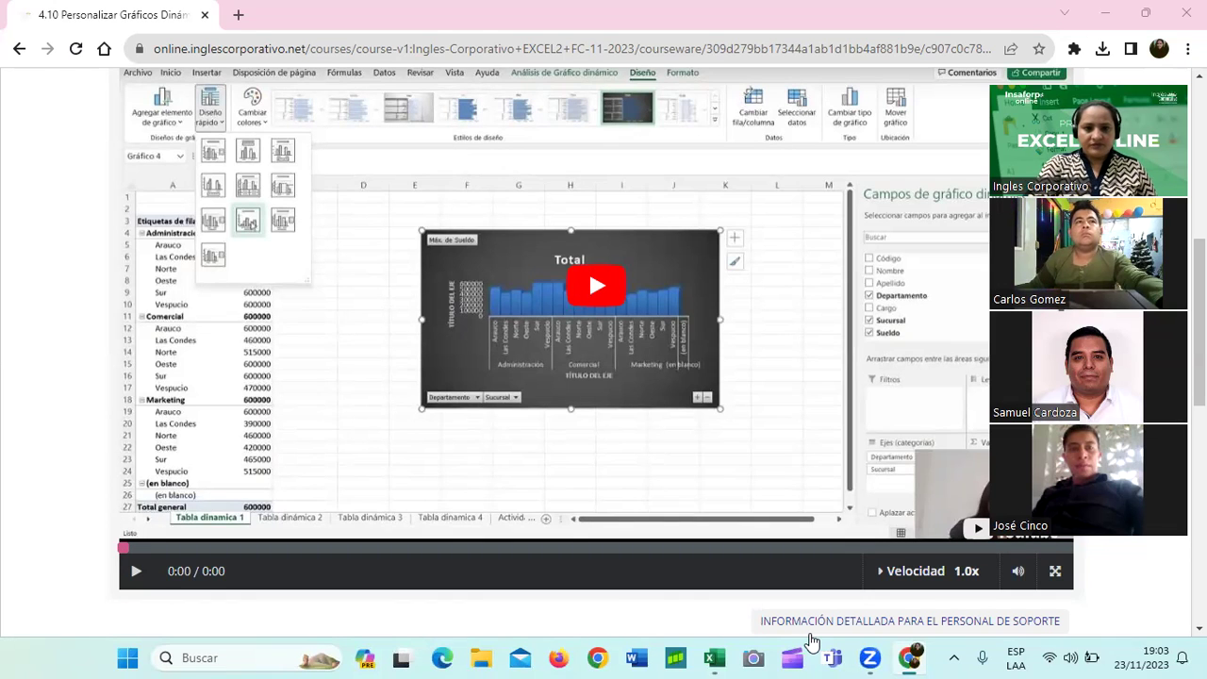
# Step: Lower the computer volume to 94 and return to the lesson navigation bar
pyautogui.press('XF86AudioRaiseVolume')
pyautogui.press('XF86AudioLowerVolume')
pyautogui.press('XF86AudioLowerVolume')
pyautogui.press('XF86AudioLowerVolume')
pyautogui.press('XF86AudioLowerVolume')
pyautogui.press('XF86AudioLowerVolume')
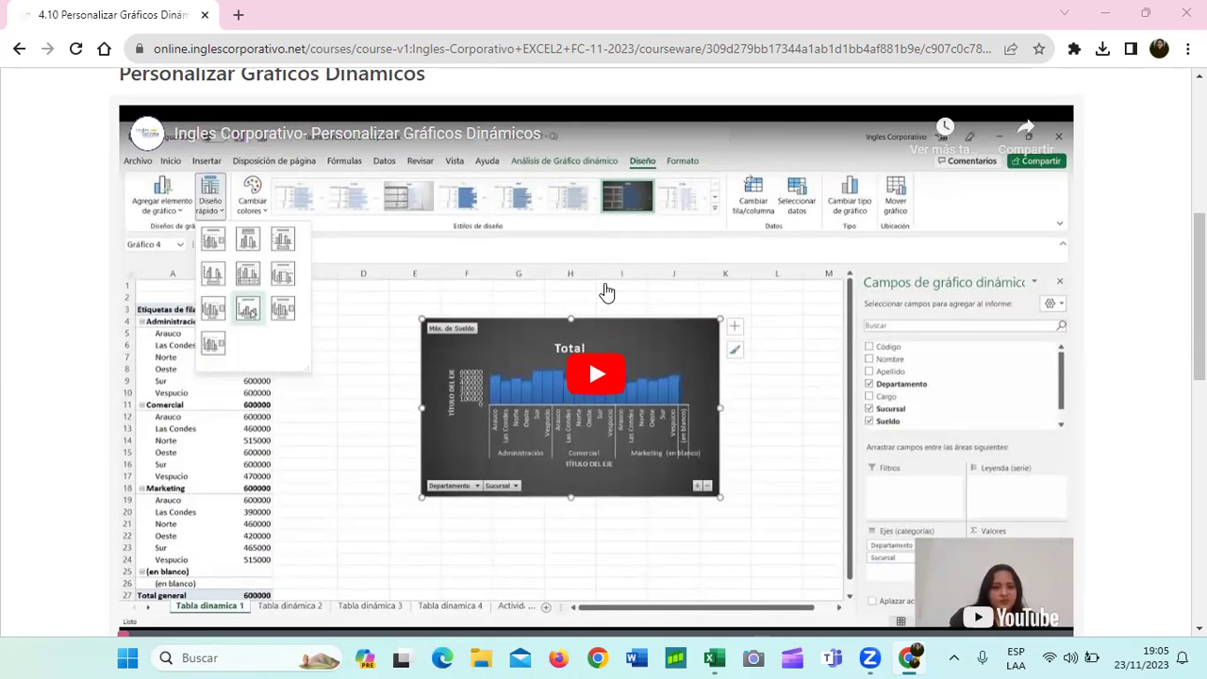
pyautogui.scroll(-1, 608, 293)
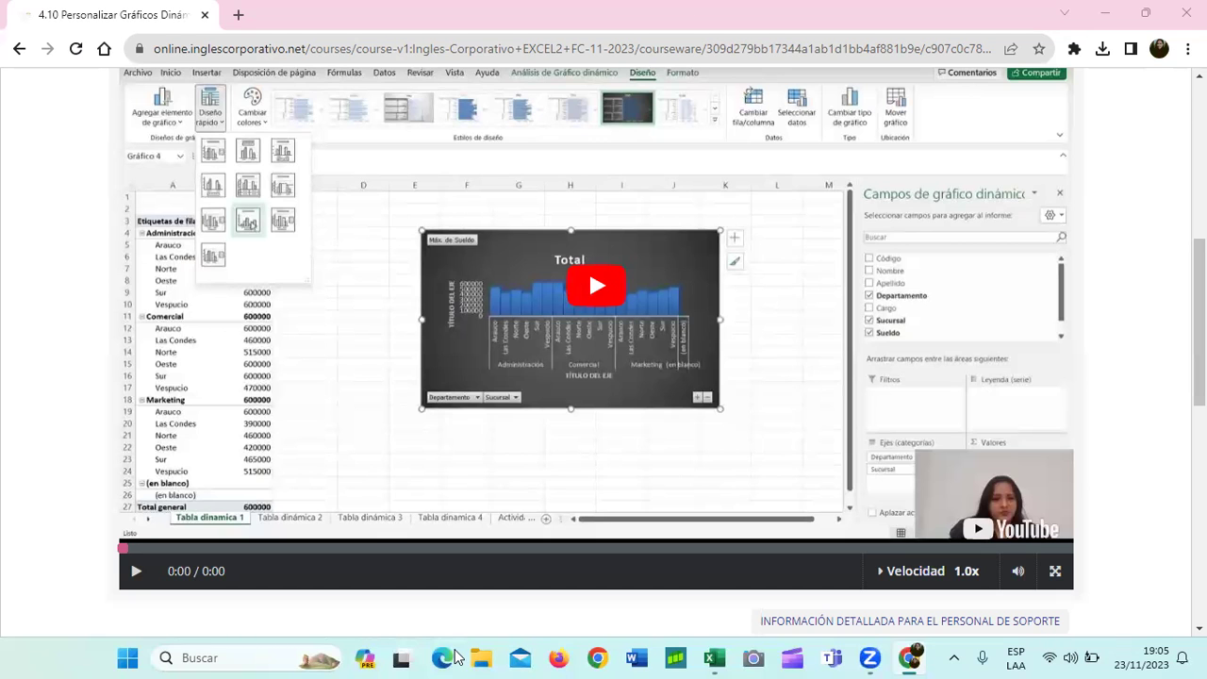
pyautogui.scroll(2, 516, 388)
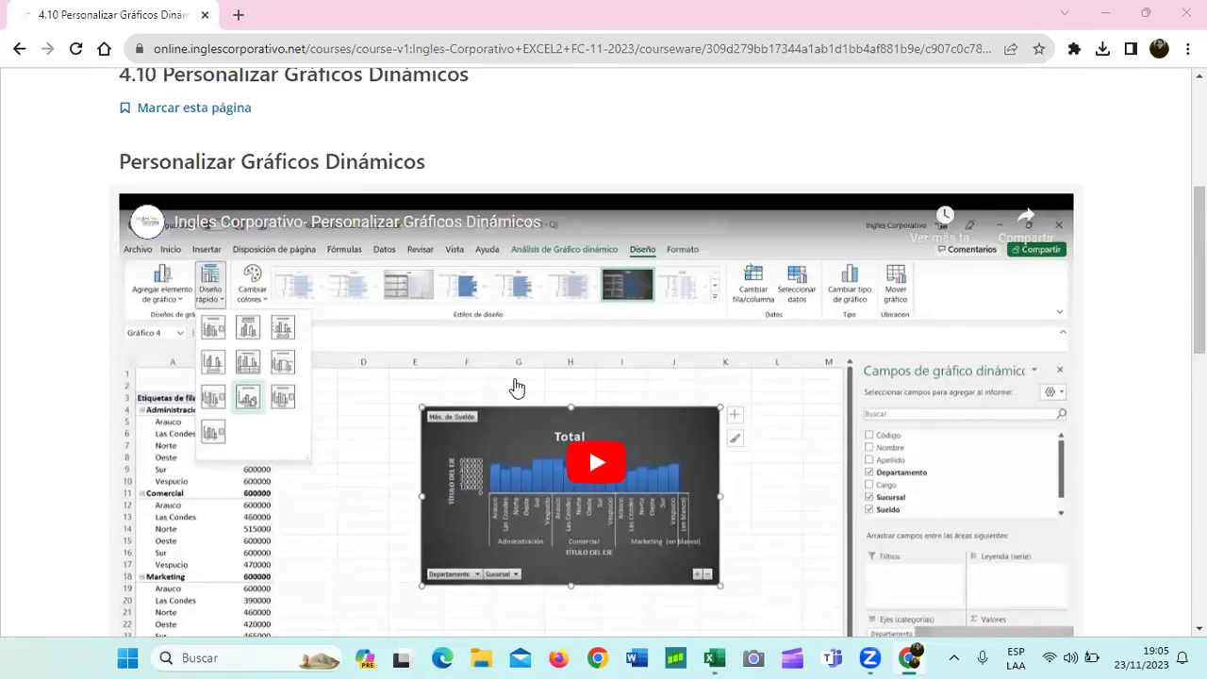
pyautogui.scroll(2, 516, 387)
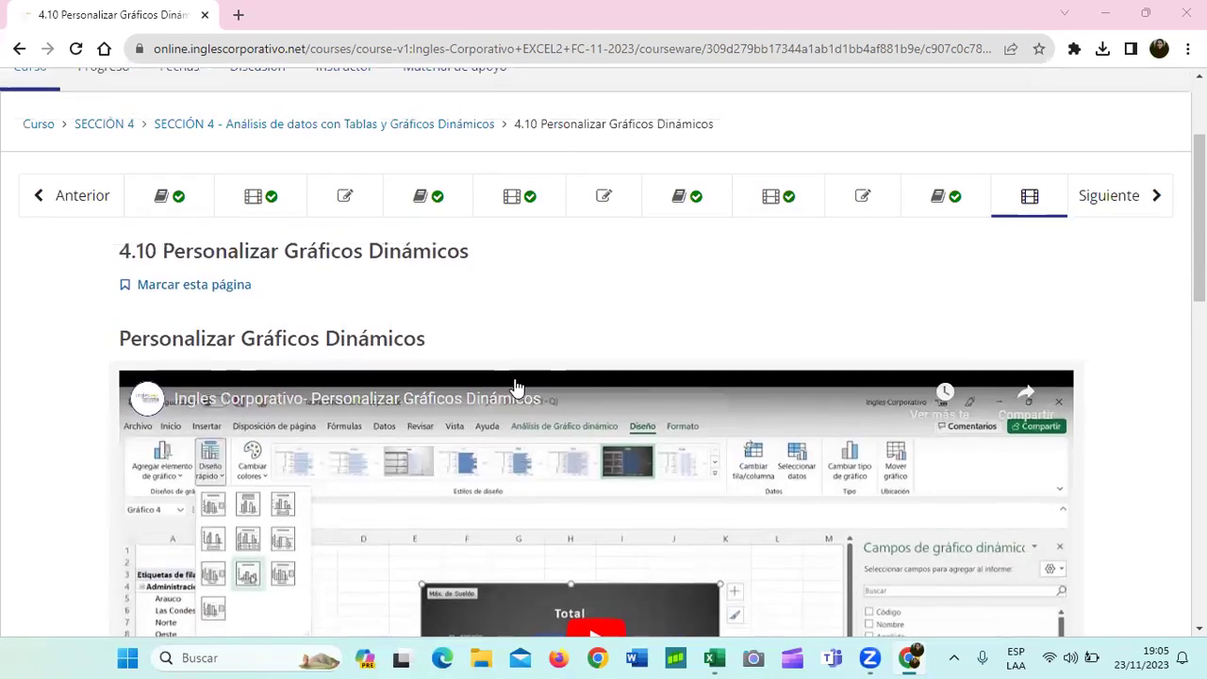
pyautogui.click(927, 215)
pyautogui.scroll(-1, 532, 347)
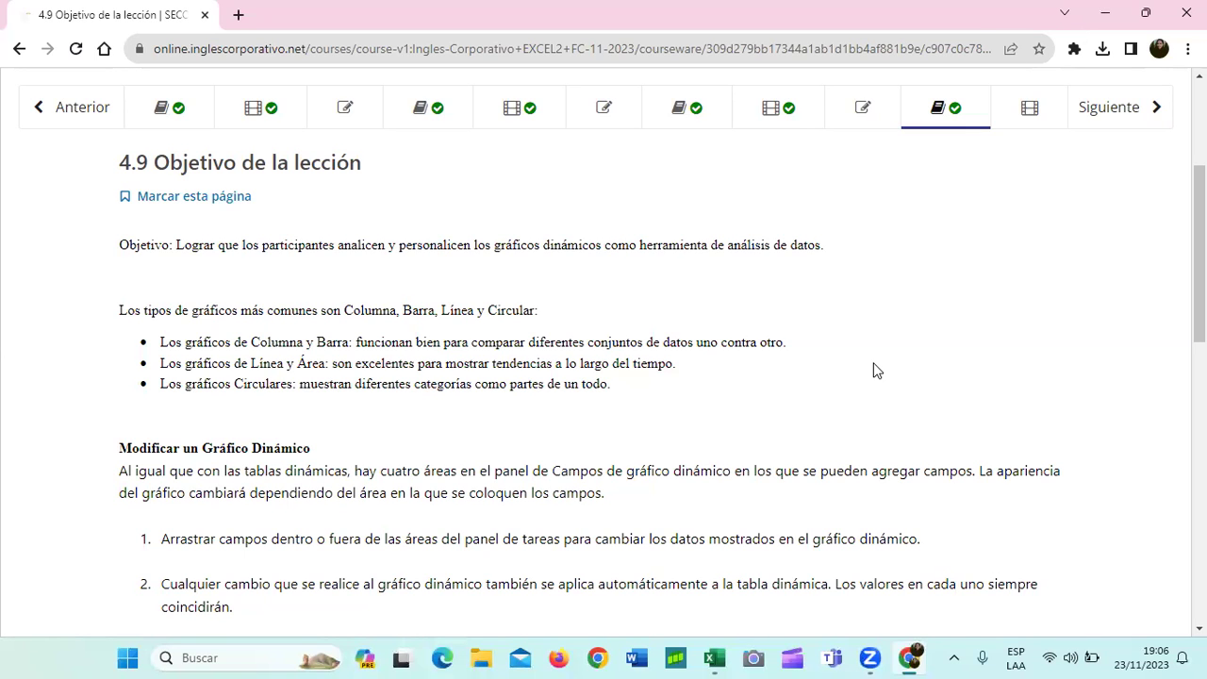
pyautogui.scroll(-1, 633, 407)
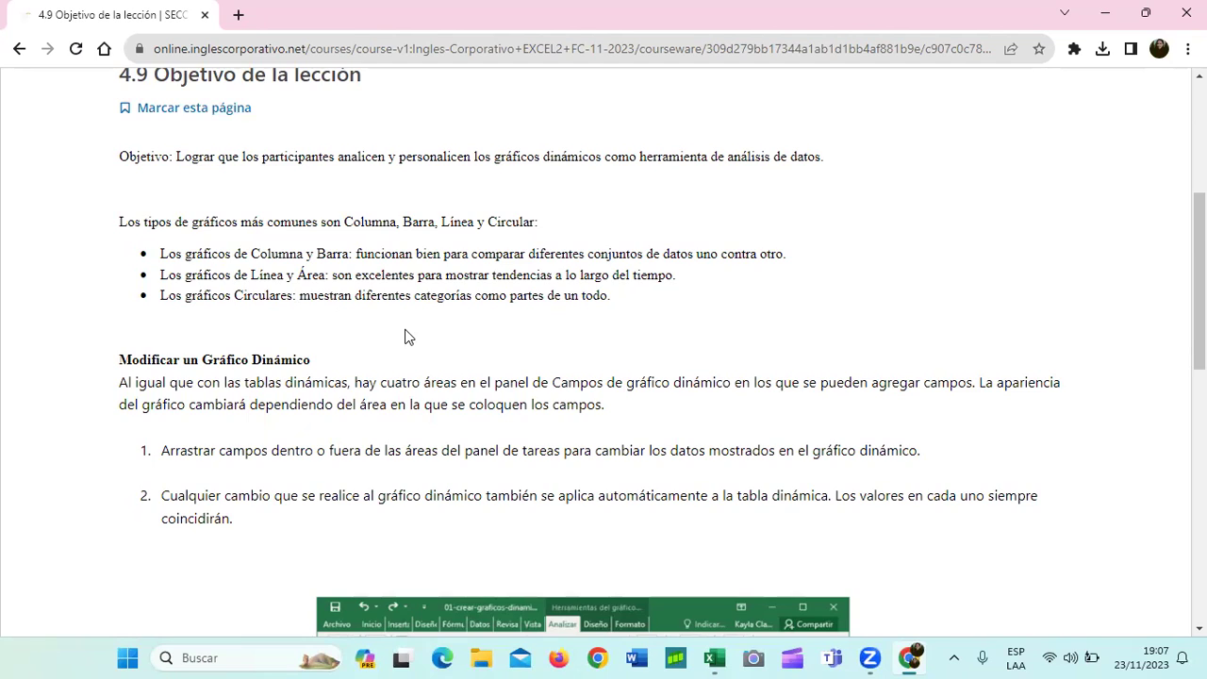
pyautogui.scroll(-3, 408, 337)
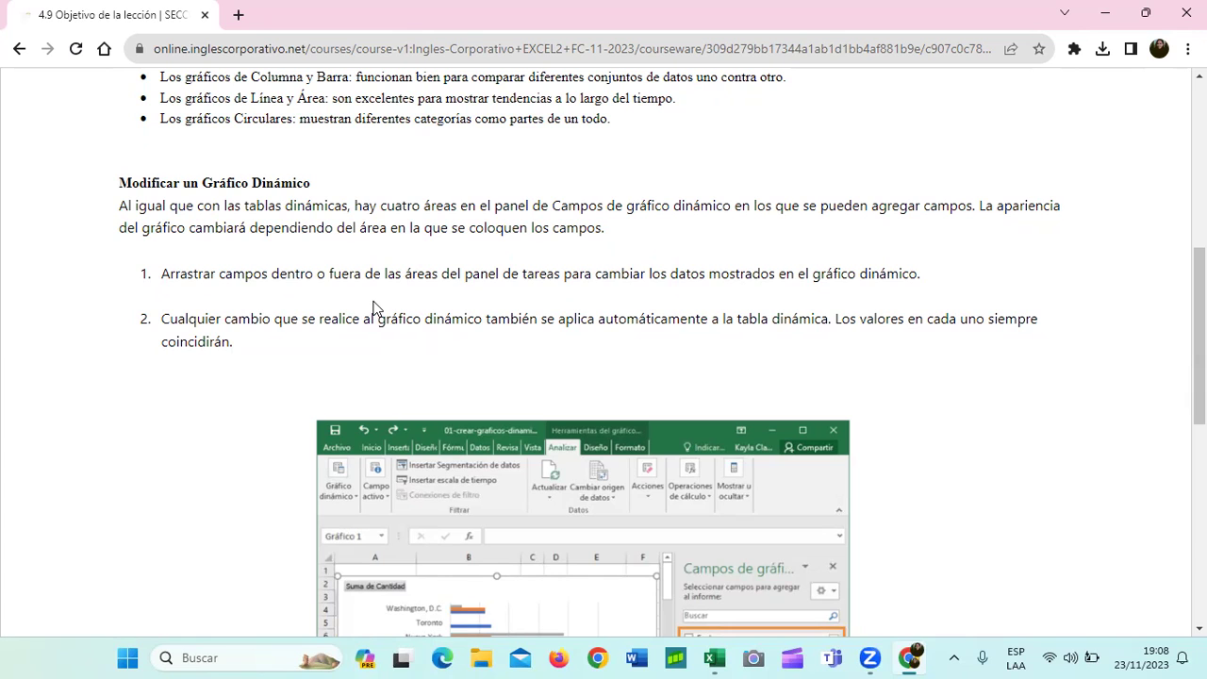
pyautogui.scroll(-1, 758, 269)
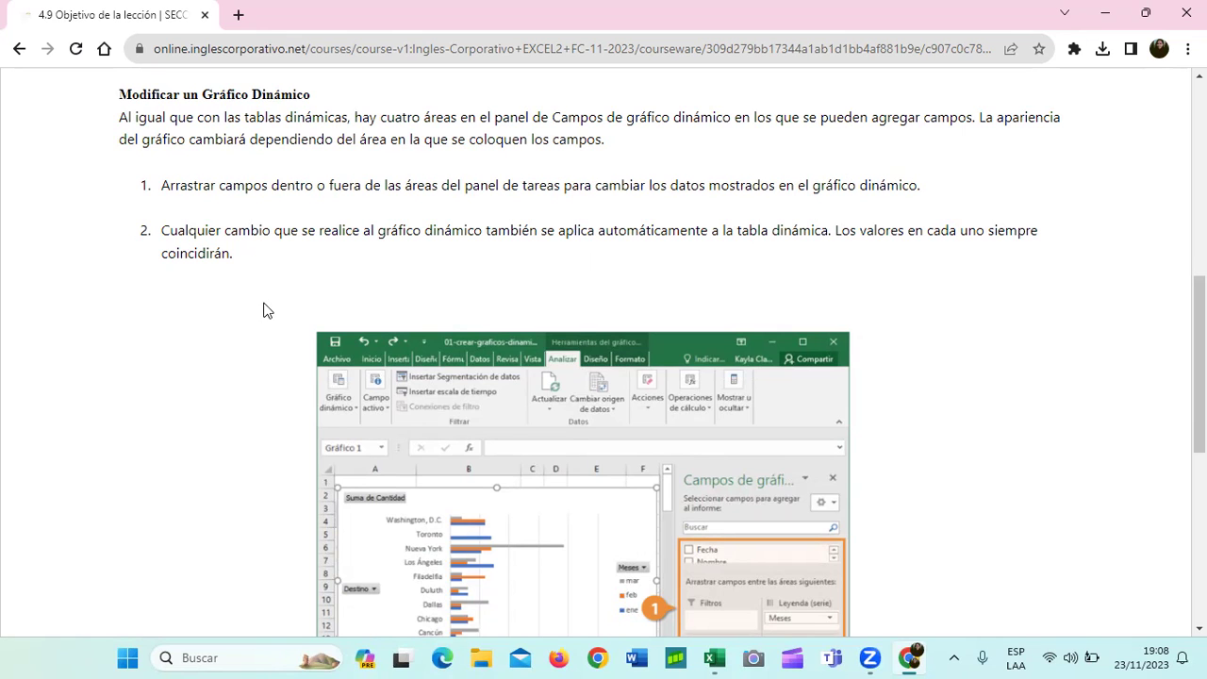
pyautogui.scroll(-1, 325, 297)
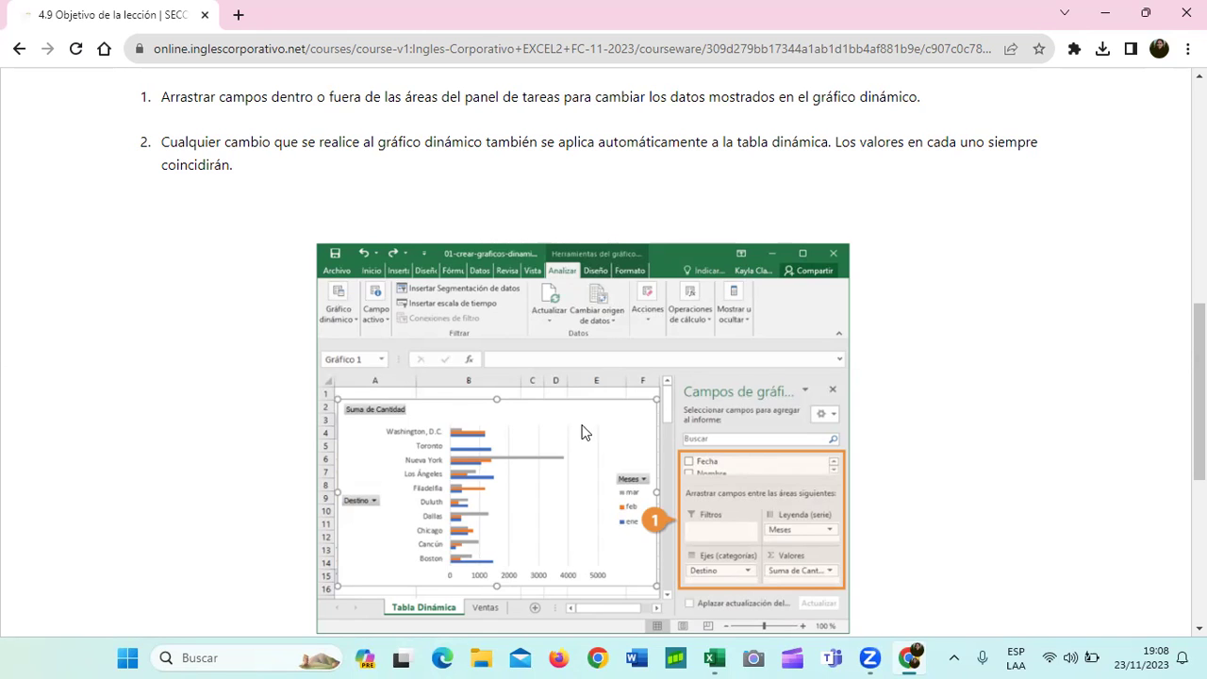
pyautogui.scroll(-3, 622, 415)
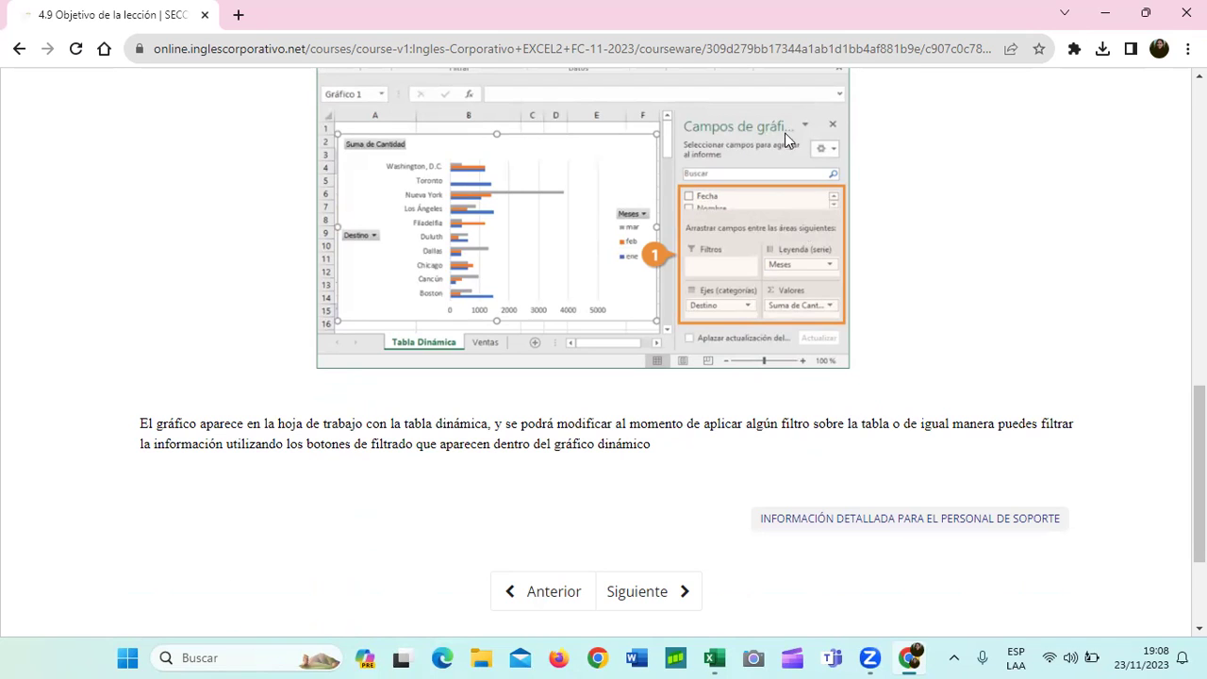
pyautogui.scroll(-1, 756, 296)
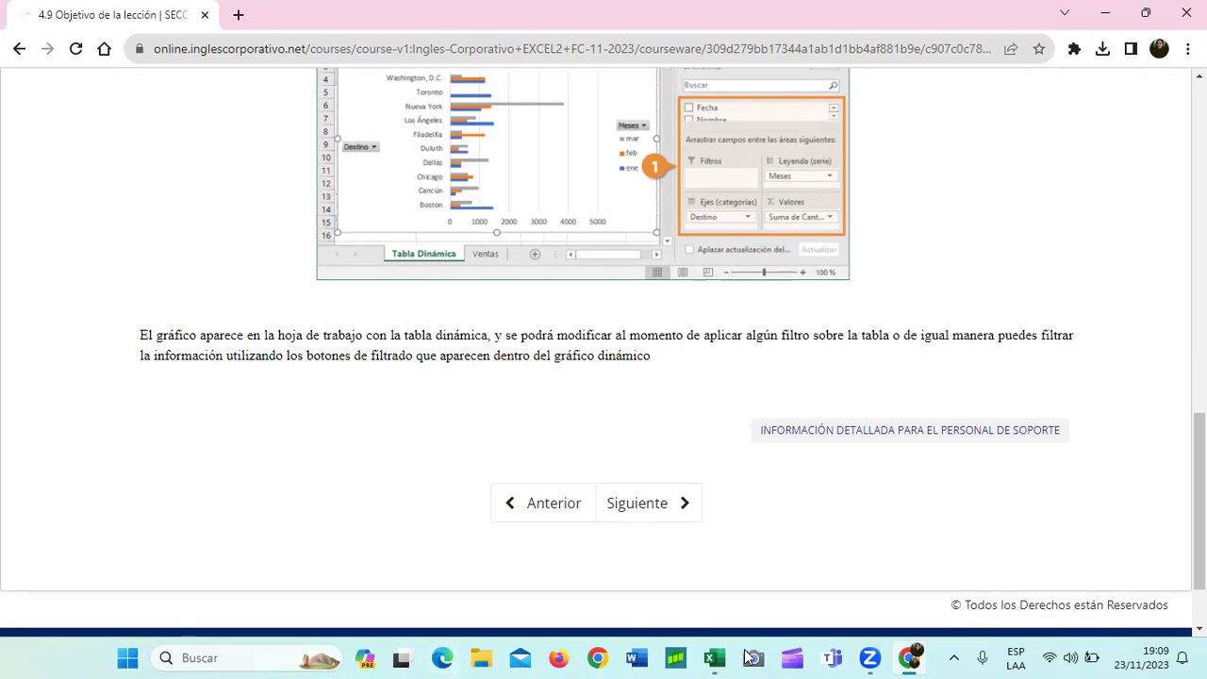
pyautogui.moveTo(714, 658)
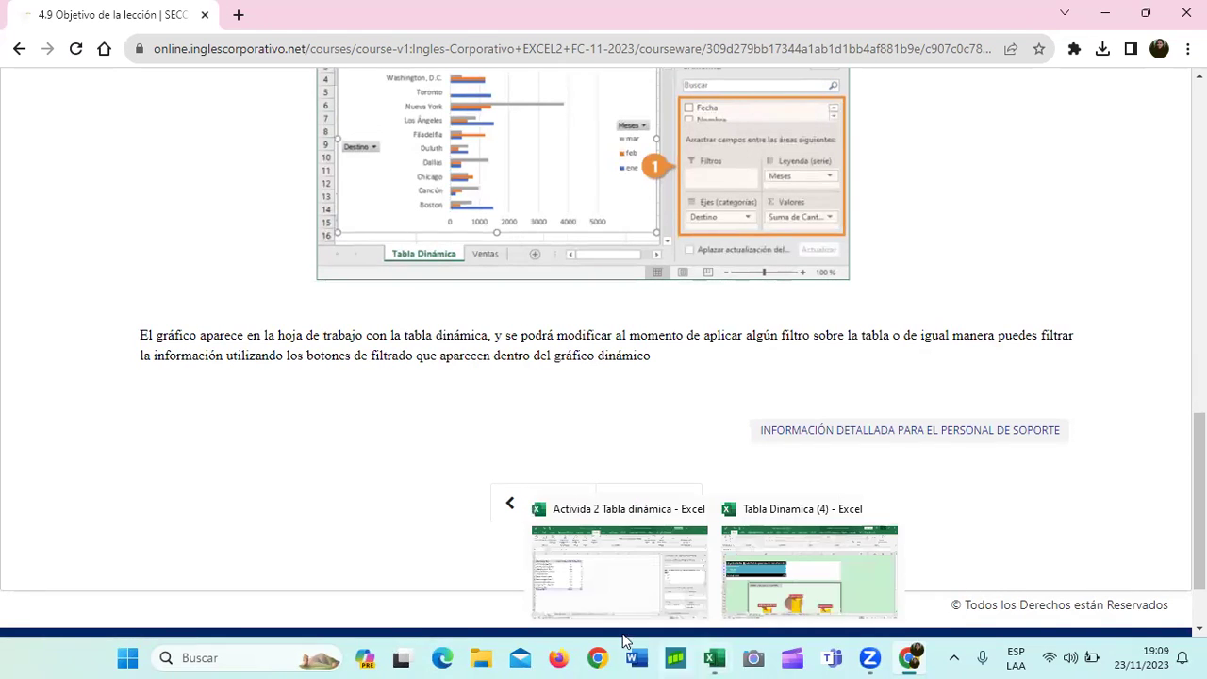
# Step: Page through the Tabla Dinamica (4) sheets to Tabla dinámica 4, then bring Actividad 2 forward
pyautogui.click(809, 571)
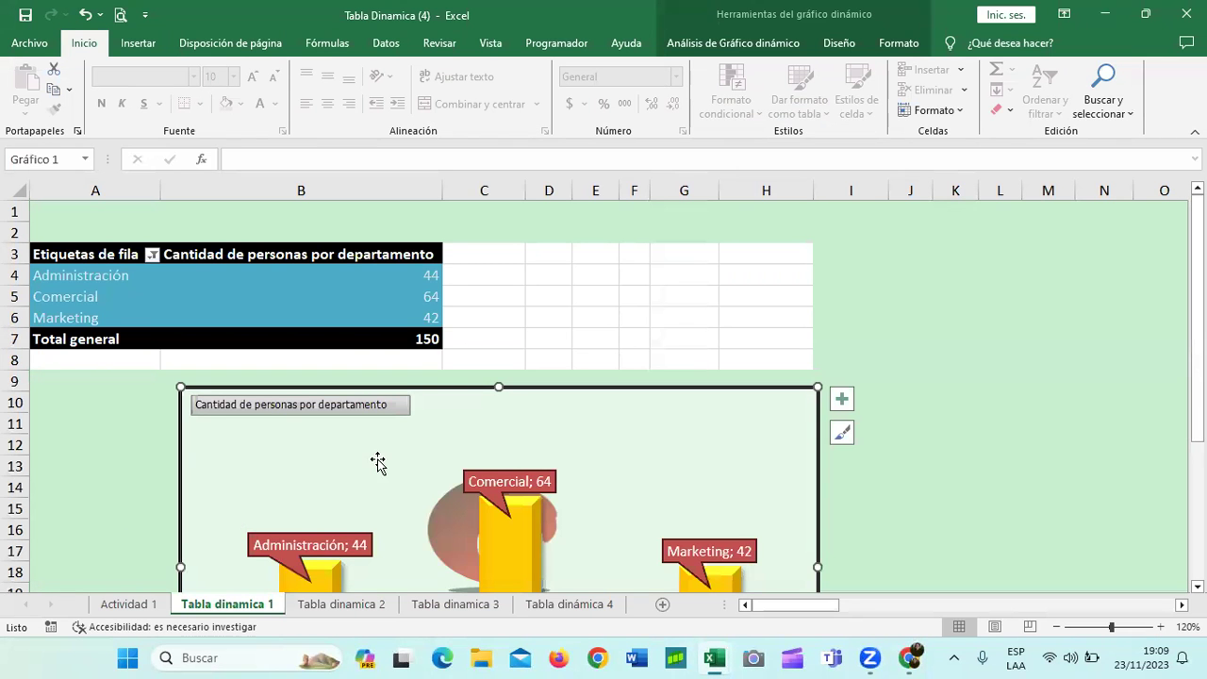
pyautogui.scroll(-4, 377, 463)
pyautogui.hotkey('ctrl', 'pagedown')
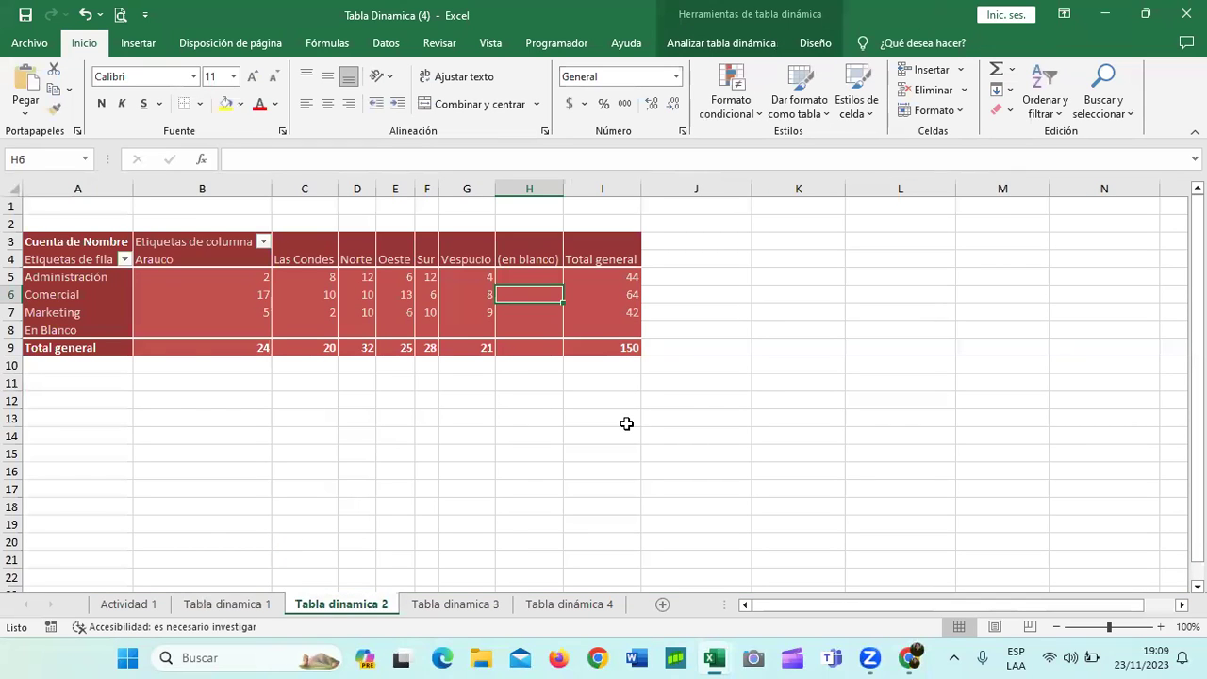
pyautogui.hotkey('ctrl', 'pagedown')
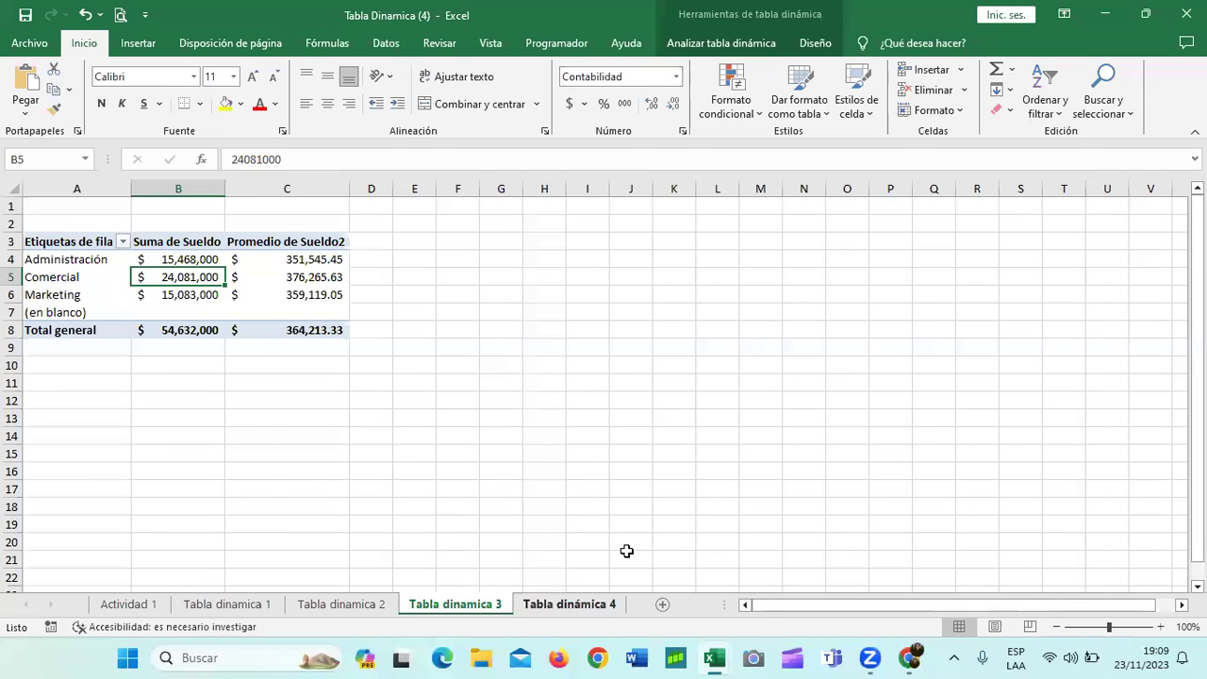
pyautogui.hotkey('ctrl', 'pagedown')
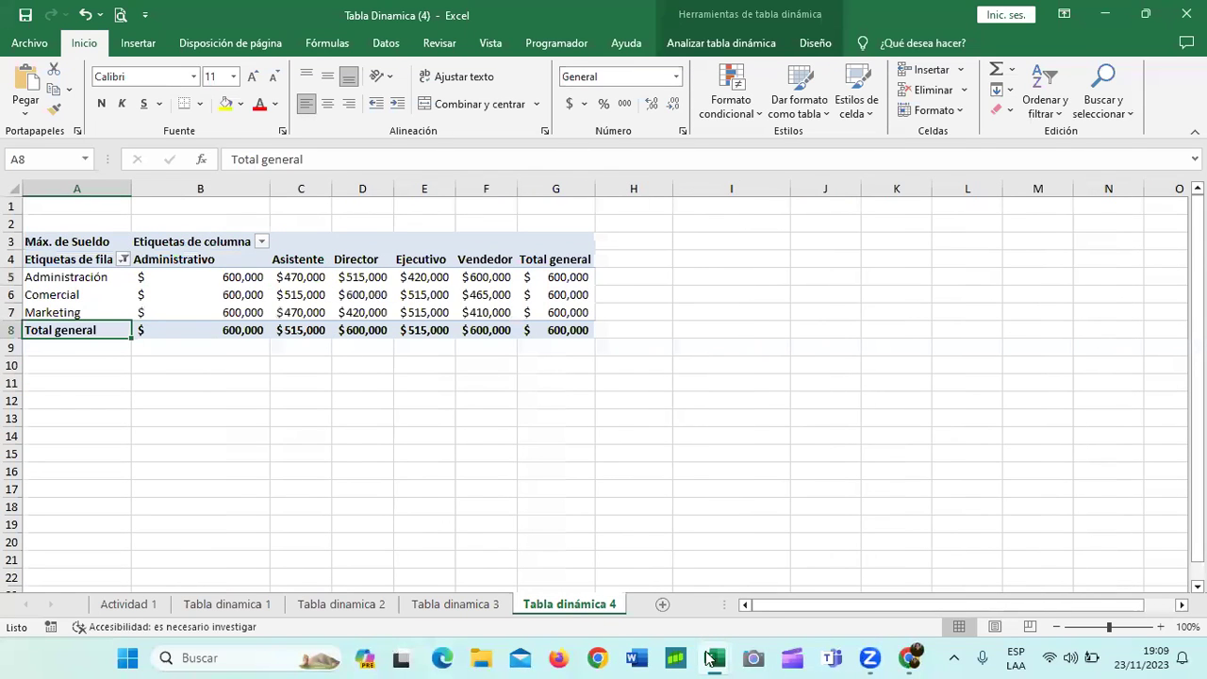
pyautogui.moveTo(715, 657)
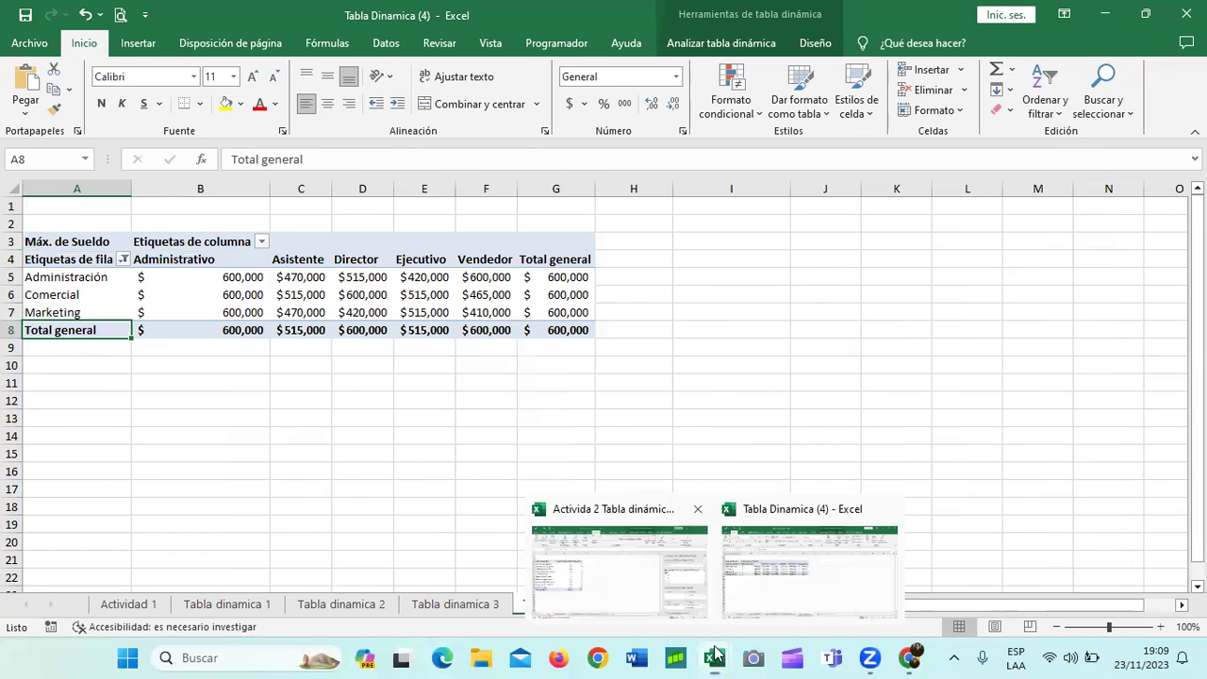
pyautogui.click(619, 565)
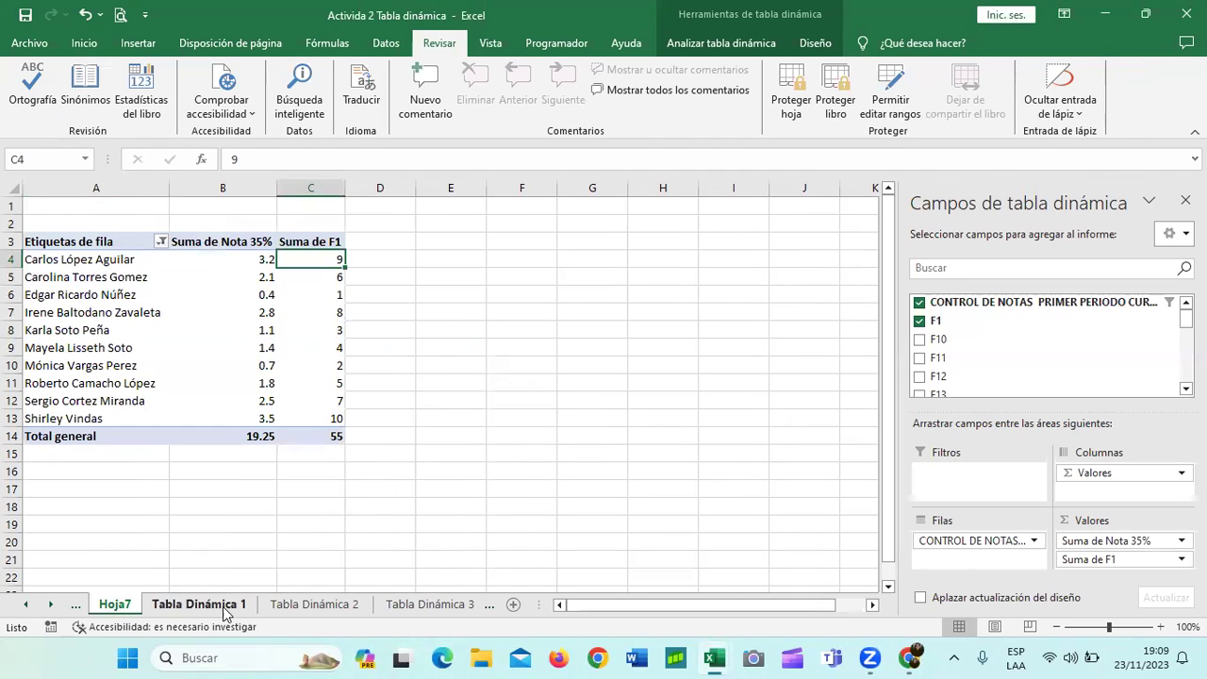
# Step: Move across the workbook's sheets and settle on the Tabla Dinámica 2 pivot
pyautogui.click(226, 605)
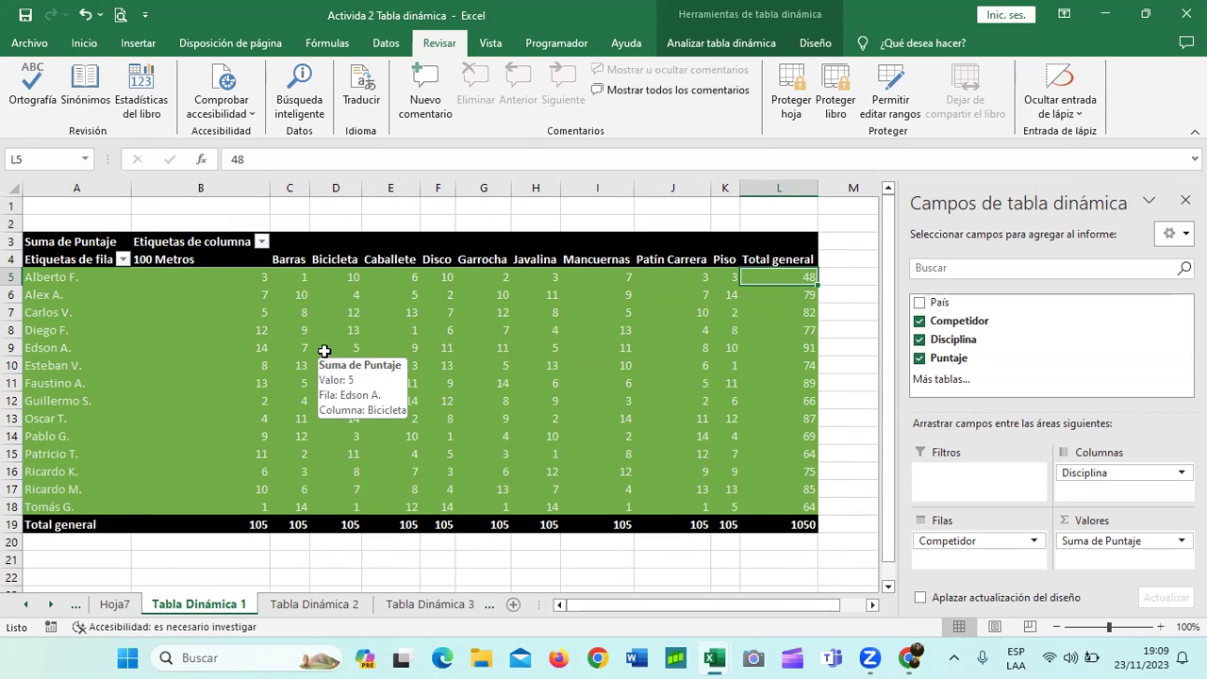
pyautogui.click(560, 657)
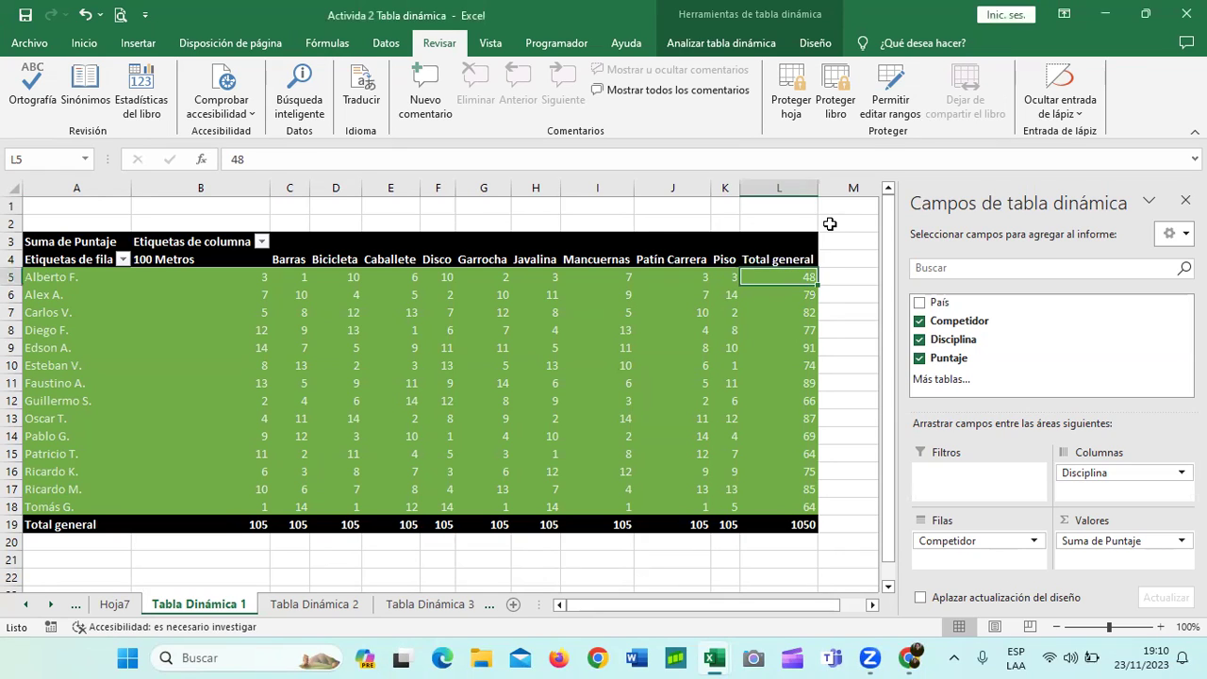
pyautogui.hotkey('ctrl', 'pagedown')
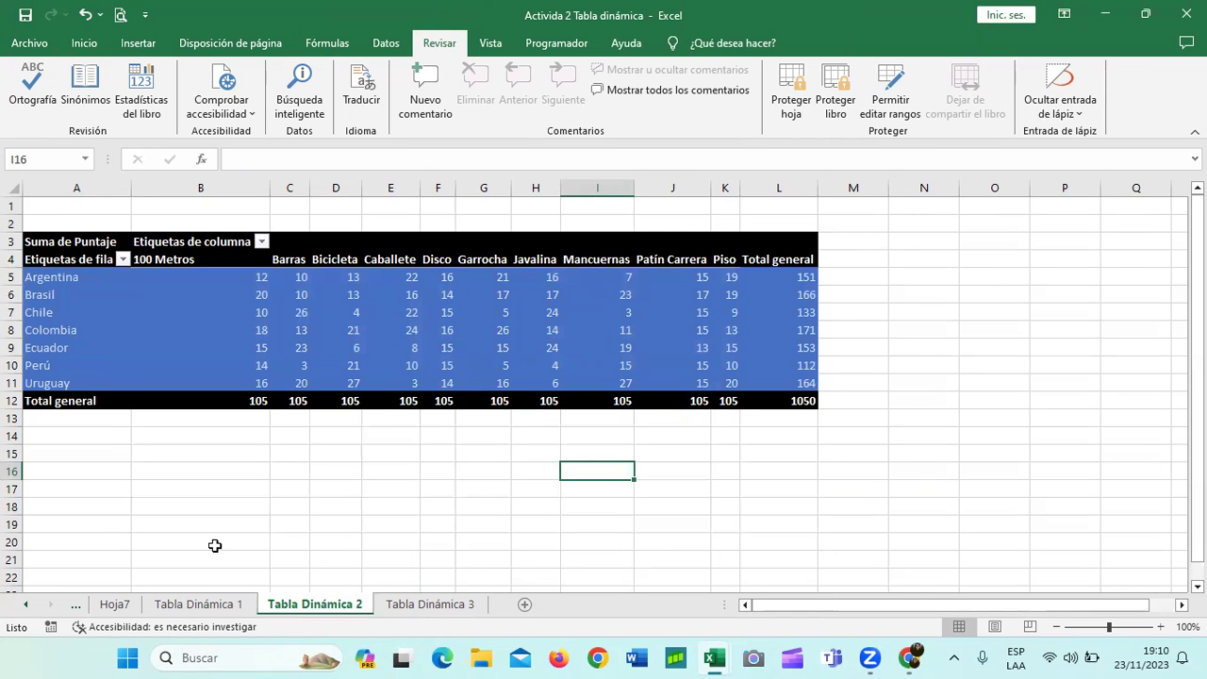
pyautogui.hotkey('ctrl', 'shift', 'pagedown')
pyautogui.hotkey('ctrl', 'pagedown')
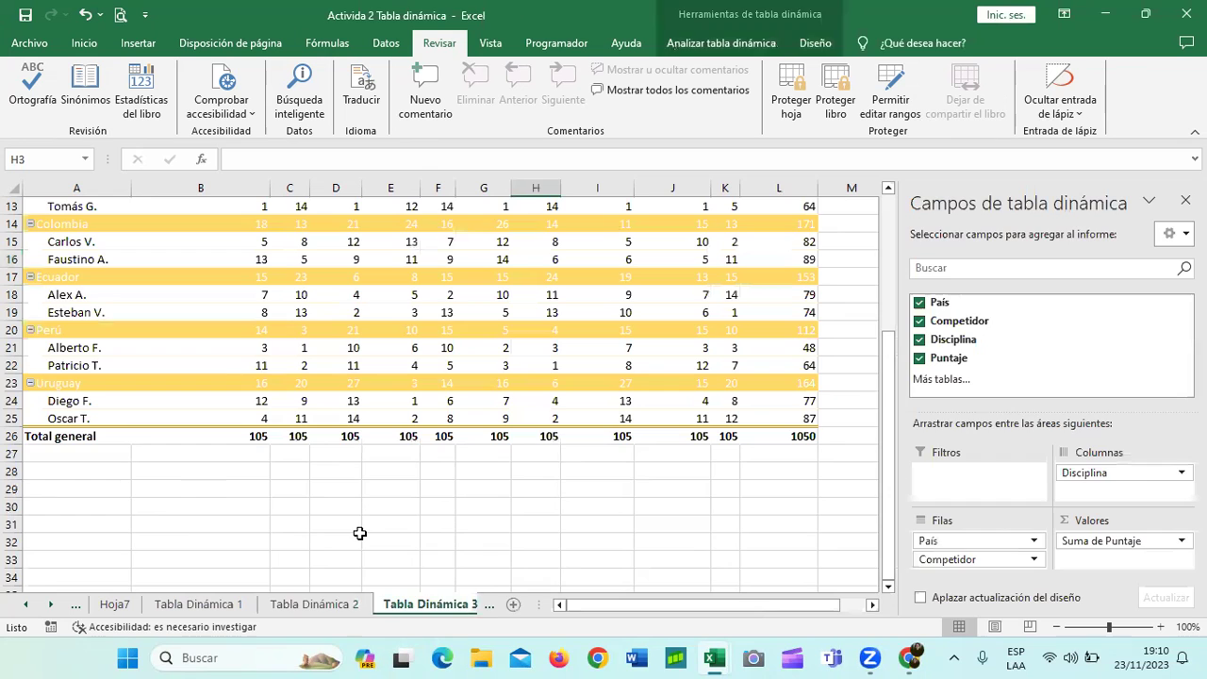
pyautogui.hotkey('ctrl', 'pageup')
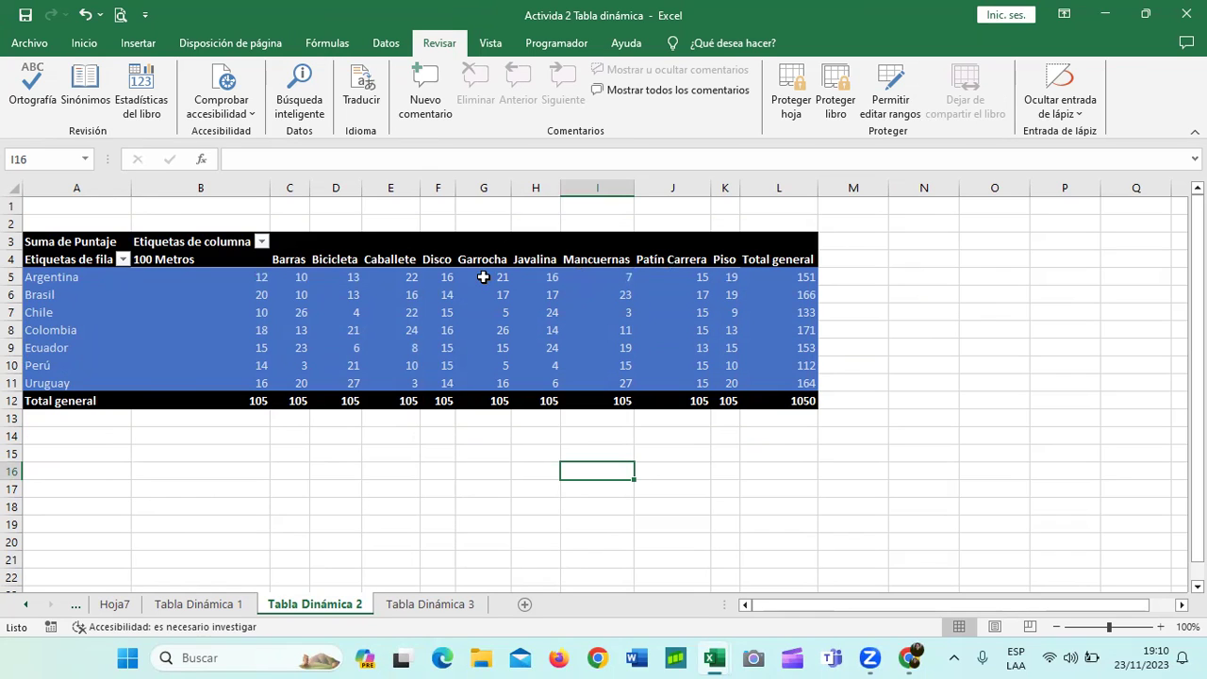
# Step: Select inside the Puntaje pivot table and show the Analizar tabla dinámica options
pyautogui.click(1037, 400)
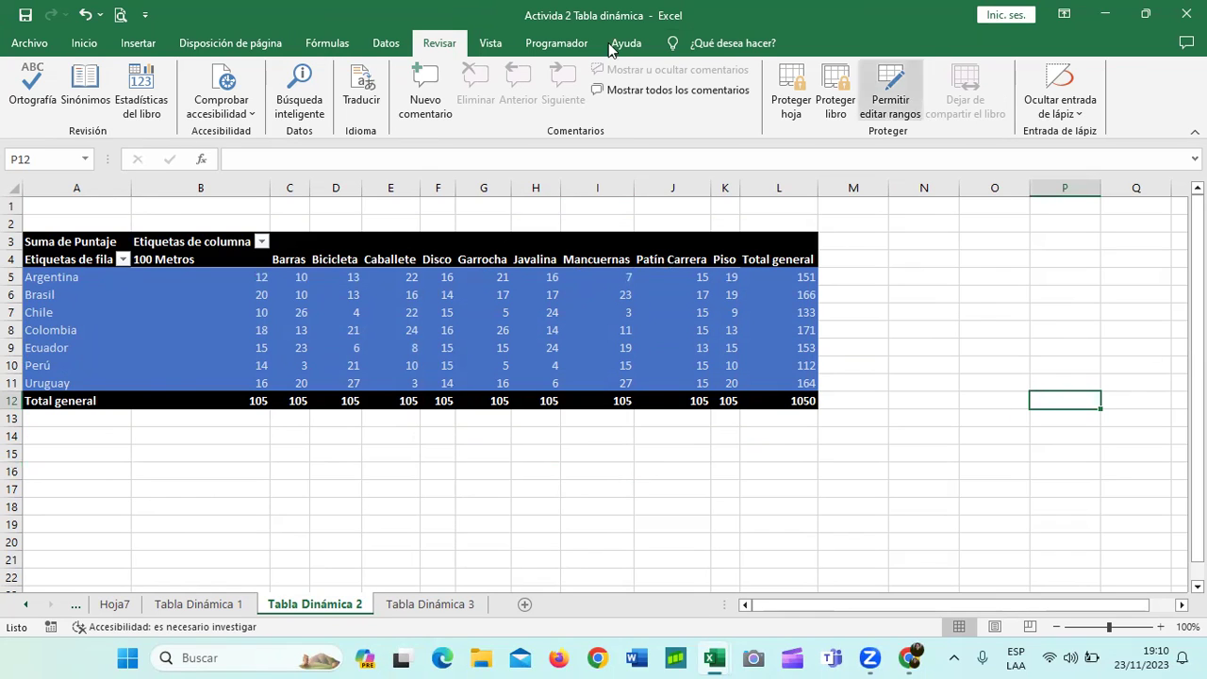
pyautogui.click(570, 251)
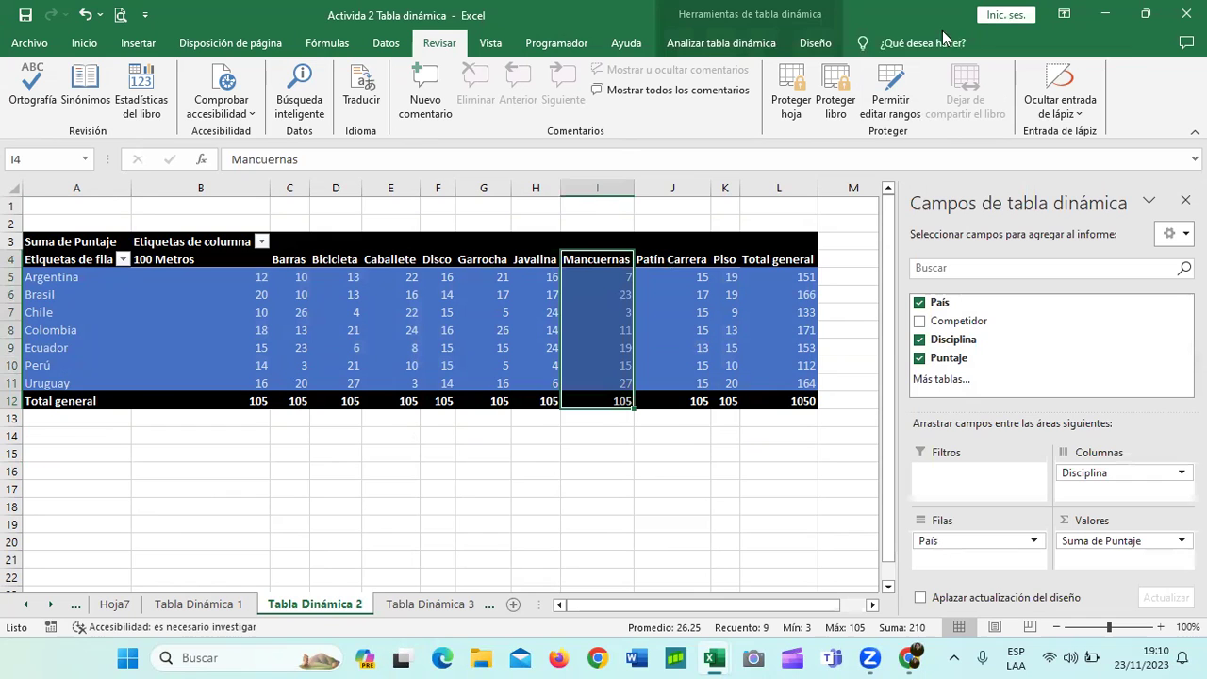
pyautogui.click(814, 43)
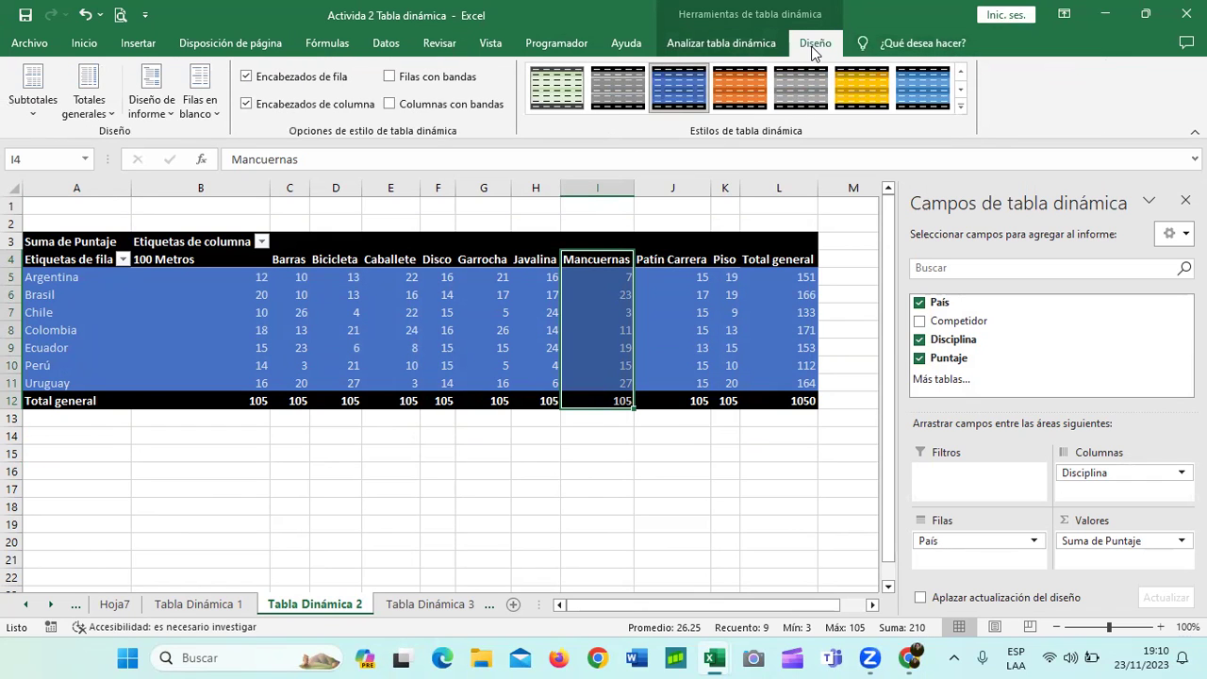
pyautogui.click(721, 43)
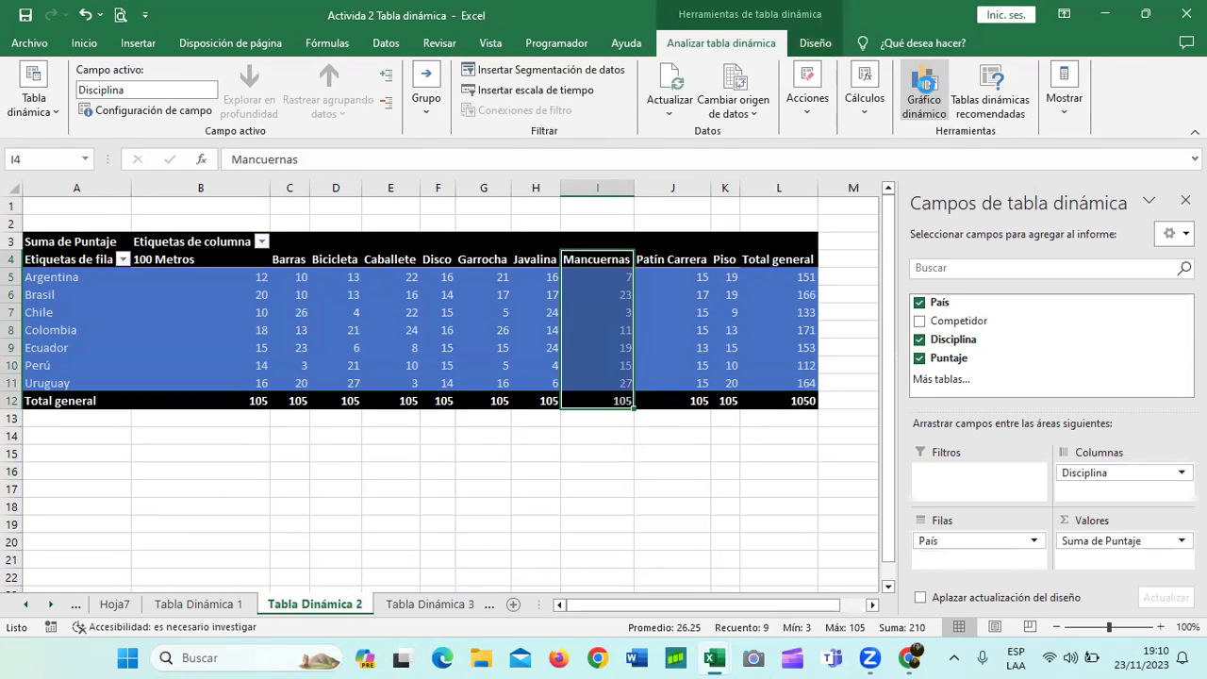
# Step: Start a Gráfico dinámico, compare the Barras subtypes, and pick the Circular 3D pie type
pyautogui.click(925, 90)
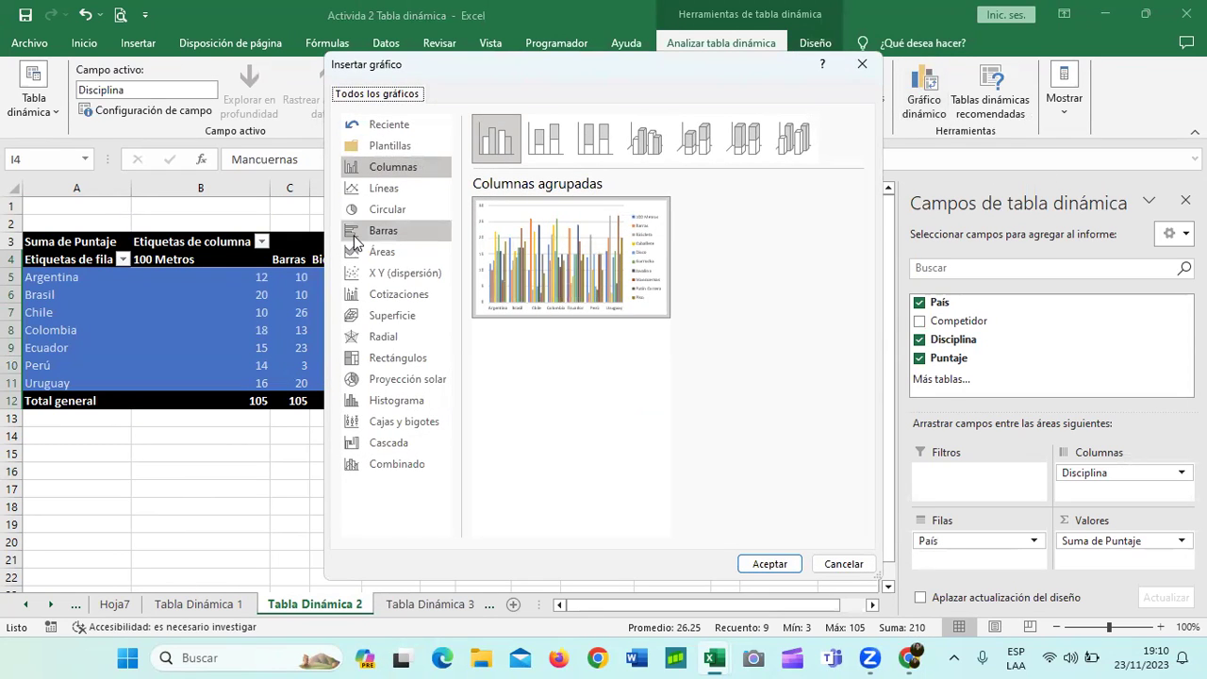
pyautogui.click(408, 230)
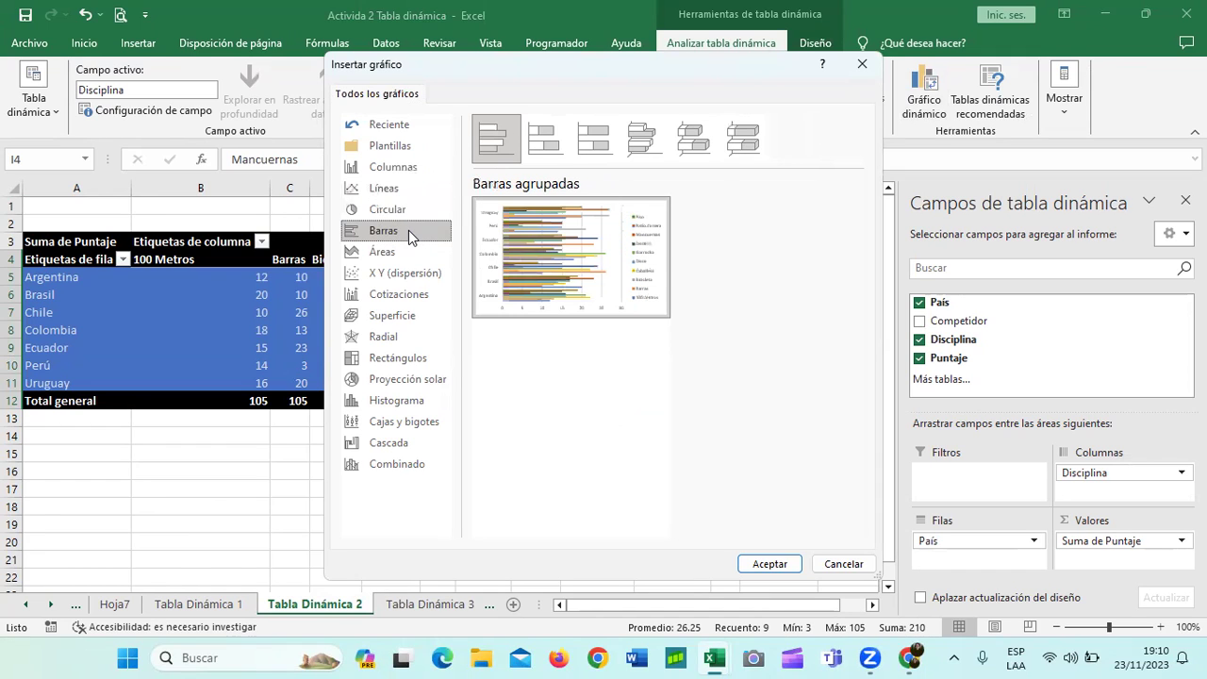
pyautogui.moveTo(570, 257)
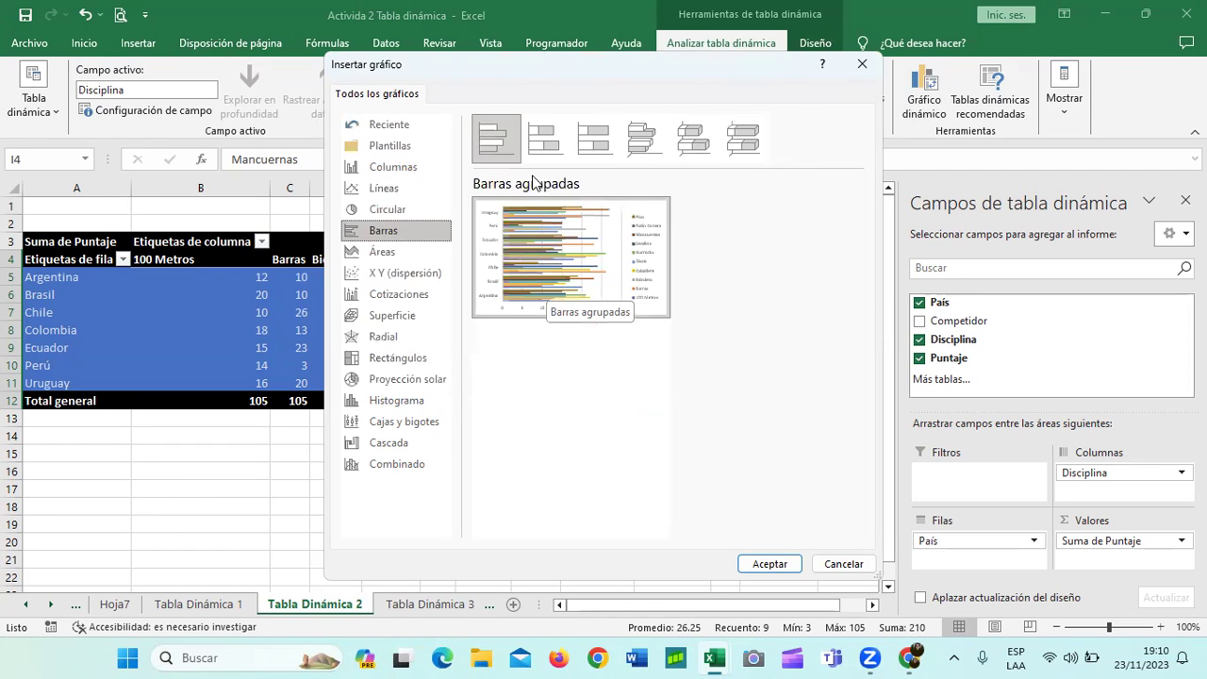
pyautogui.click(555, 143)
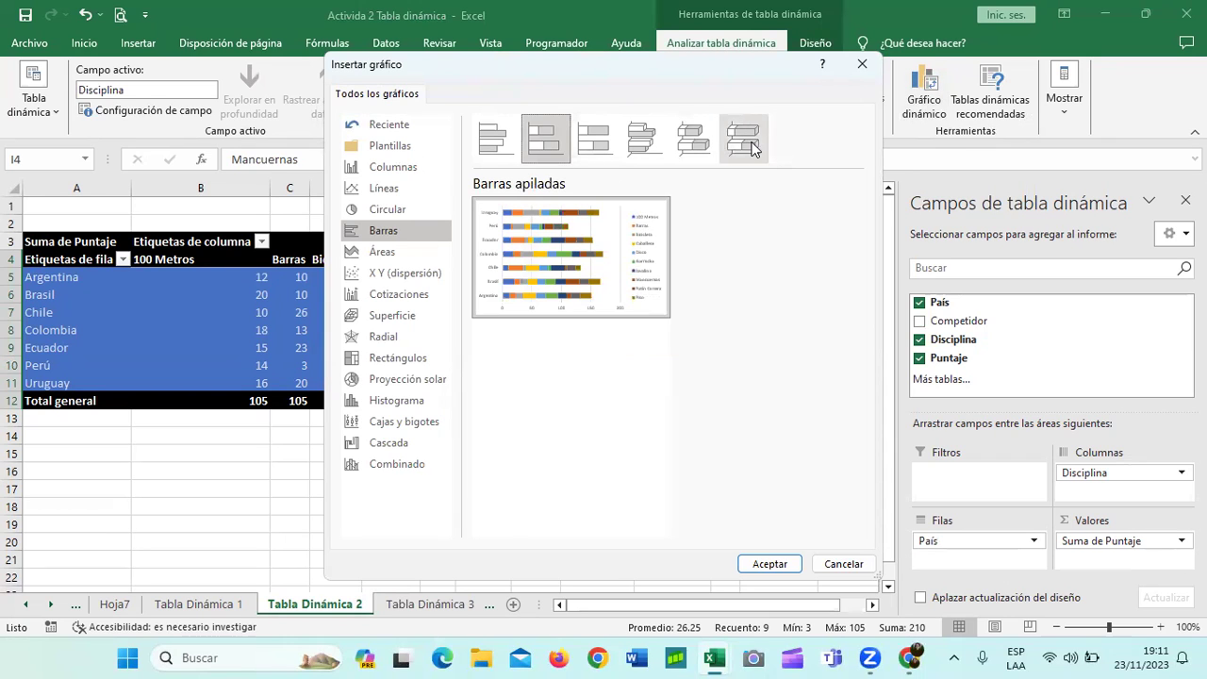
pyautogui.click(752, 148)
pyautogui.click(496, 147)
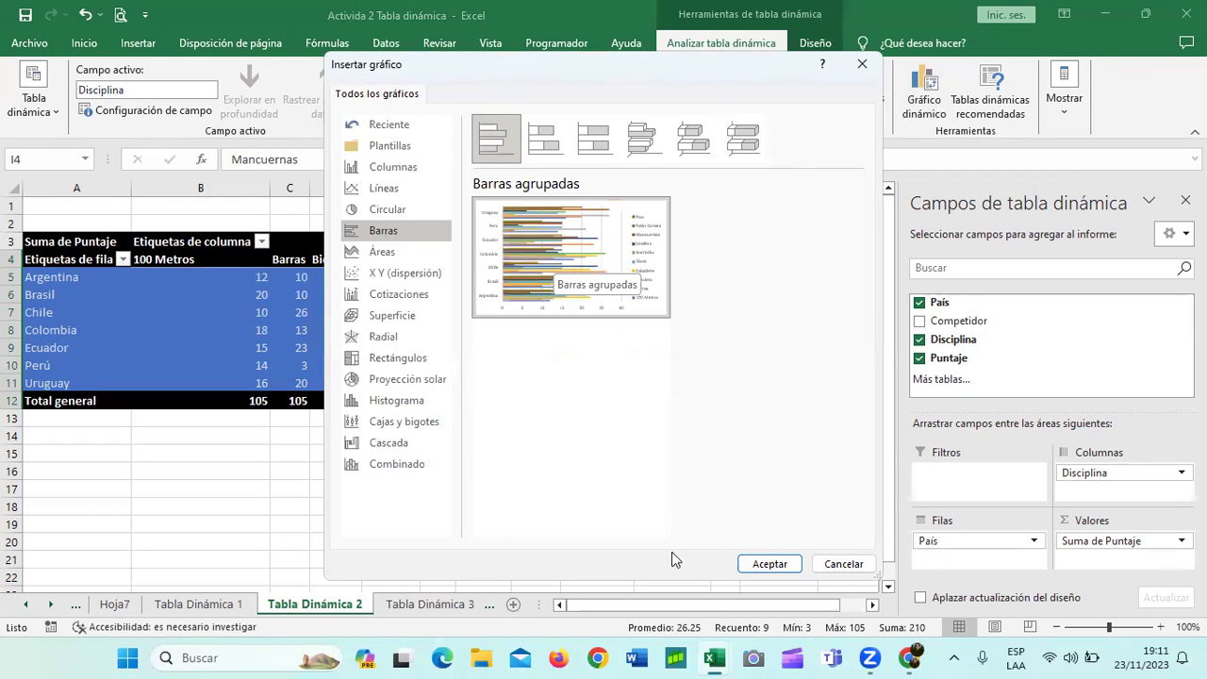
pyautogui.click(406, 209)
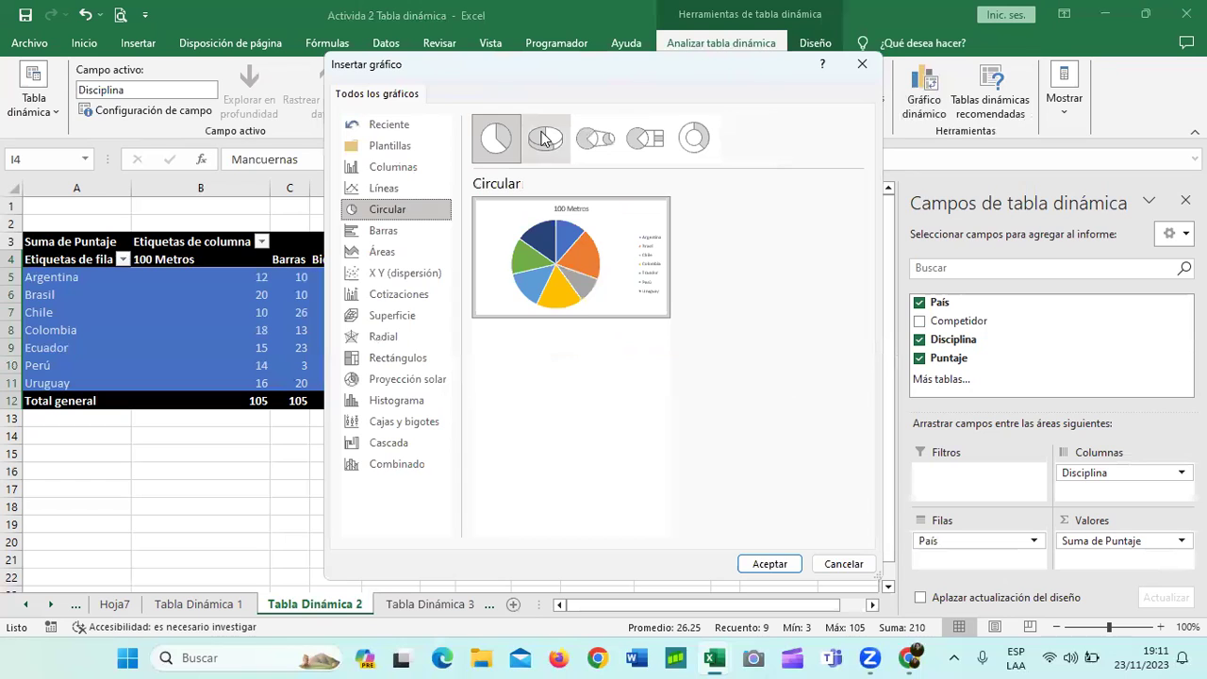
pyautogui.click(544, 138)
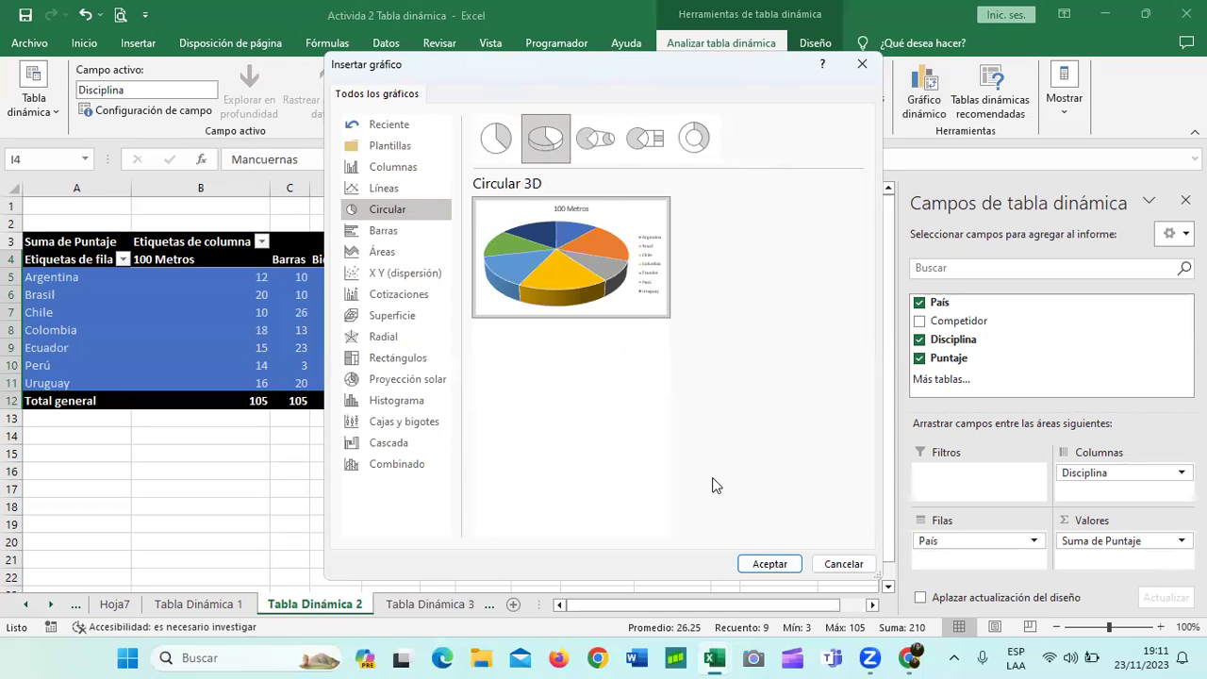
pyautogui.moveTo(545, 138)
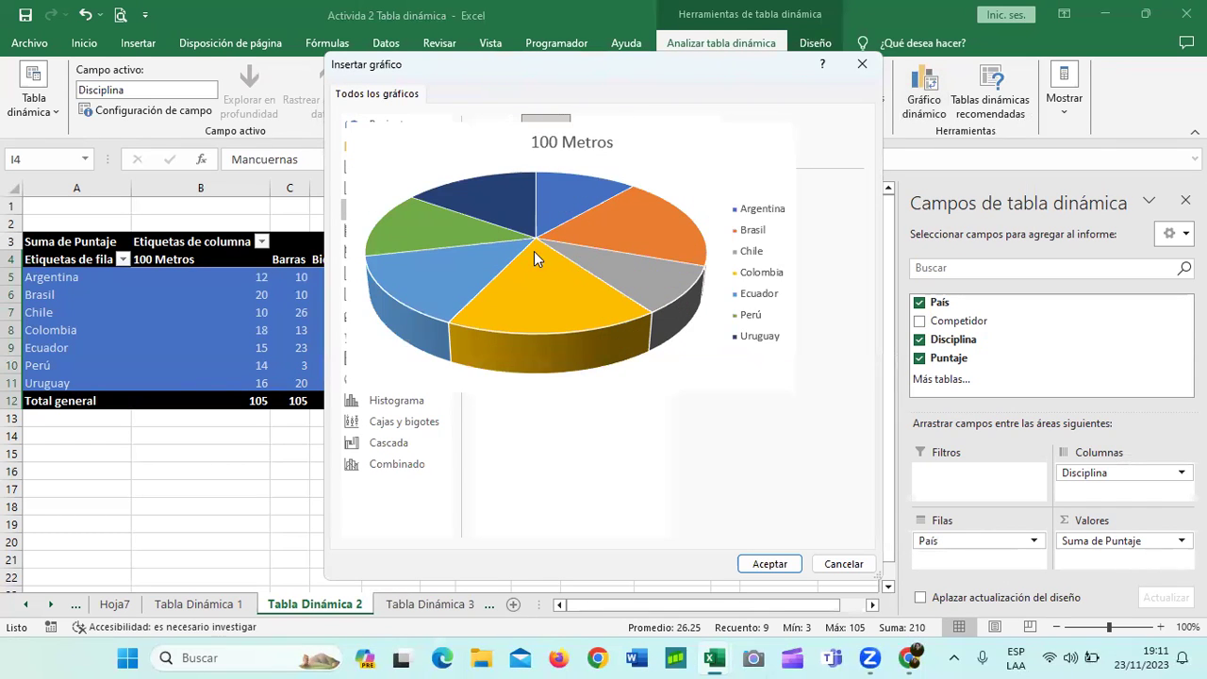
# Step: Insert the 3D pie pivot chart and position it beneath the pivot table
pyautogui.click(769, 563)
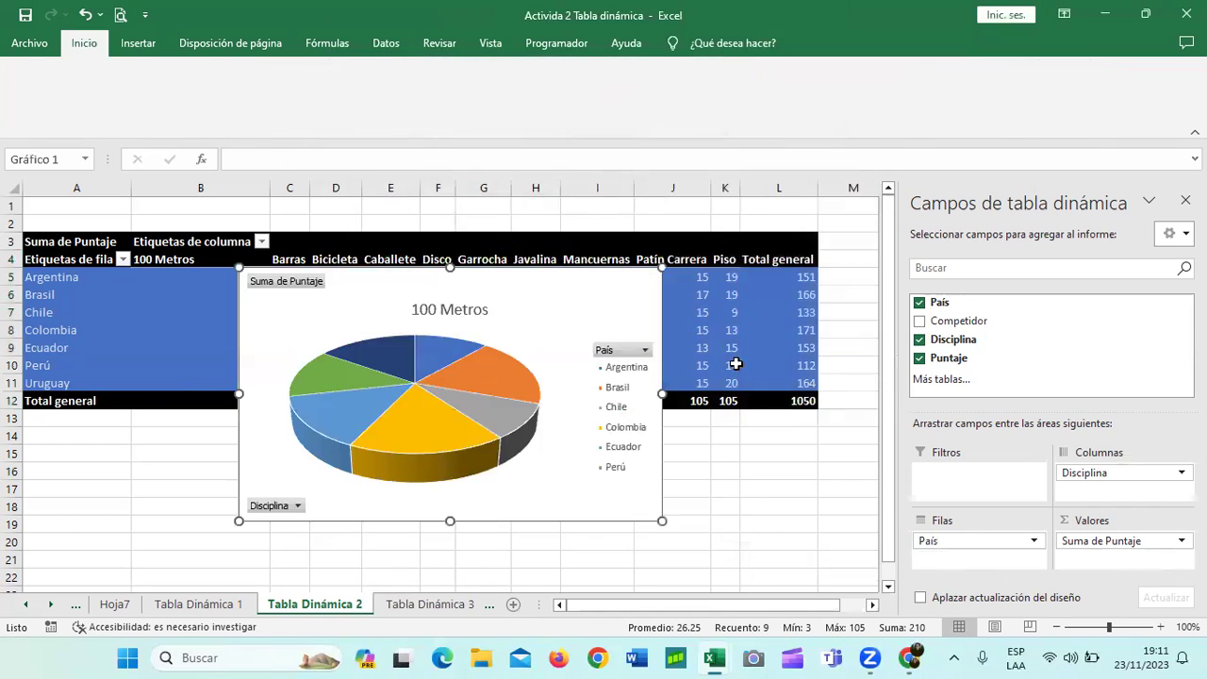
pyautogui.moveTo(489, 290)
pyautogui.mouseDown()
pyautogui.moveTo(522, 448)
pyautogui.moveTo(480, 452)
pyautogui.mouseUp()
pyautogui.scroll(-2, 480, 450)
pyautogui.scroll(2, 480, 450)
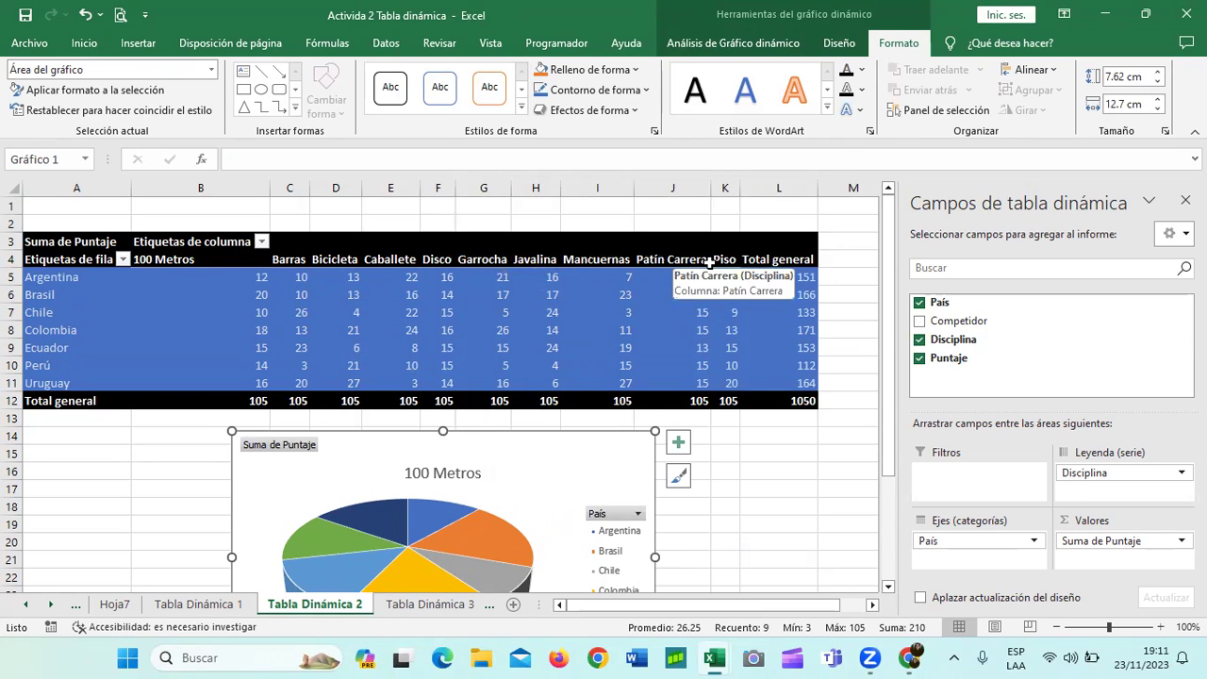
pyautogui.scroll(-4, 570, 346)
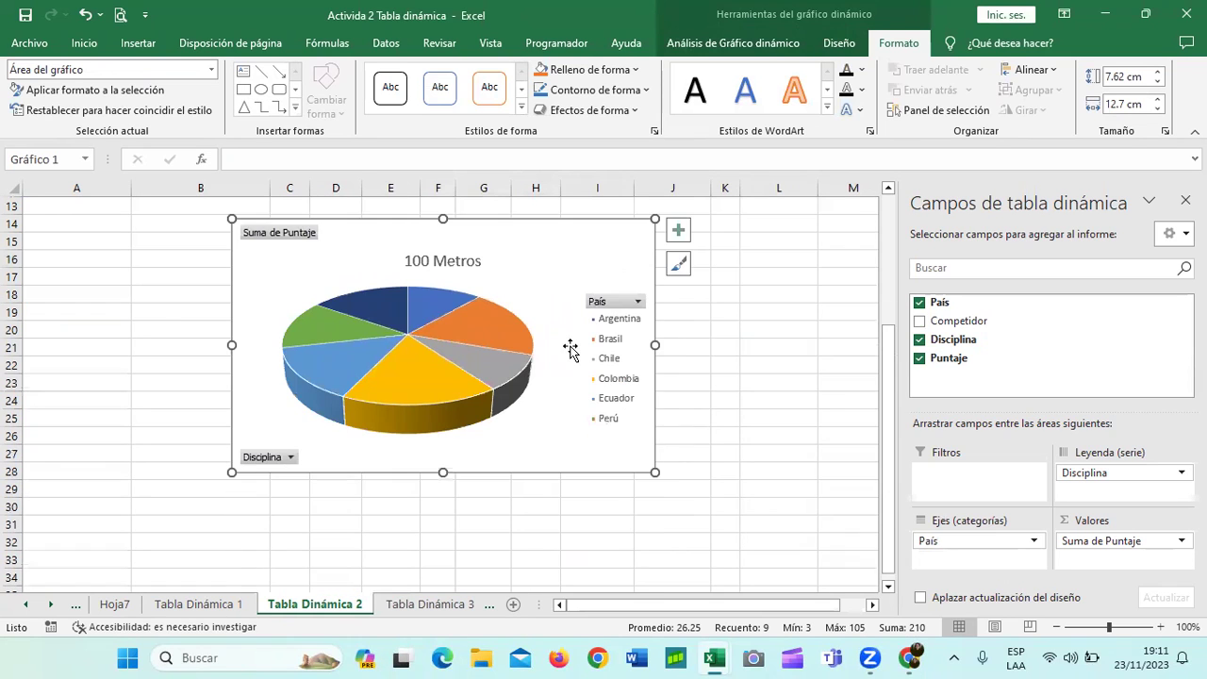
pyautogui.moveTo(518, 274); pyautogui.dragTo(500, 263)
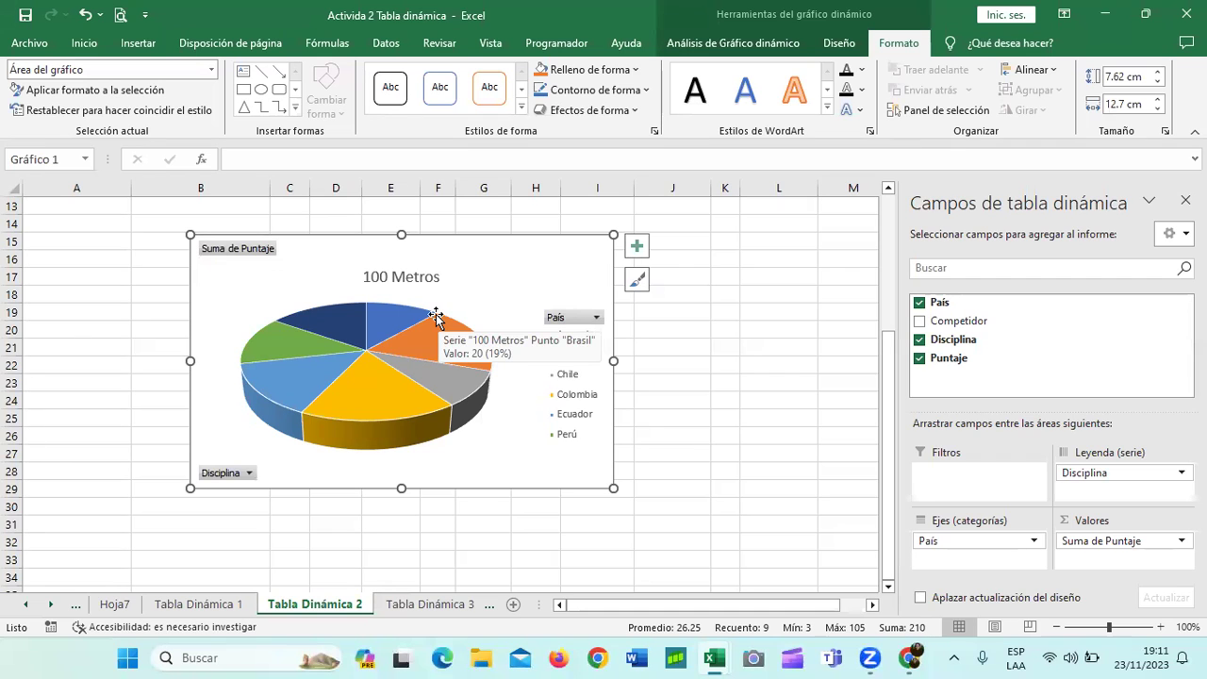
pyautogui.scroll(3, 604, 317)
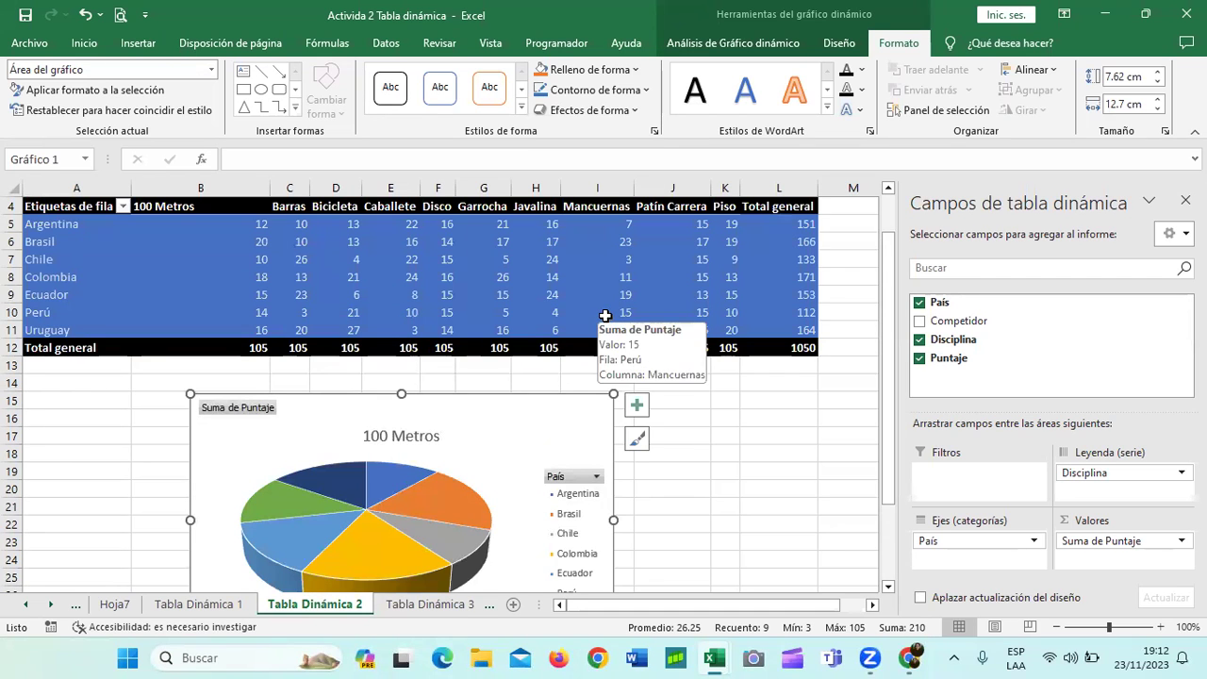
pyautogui.scroll(-2, 605, 315)
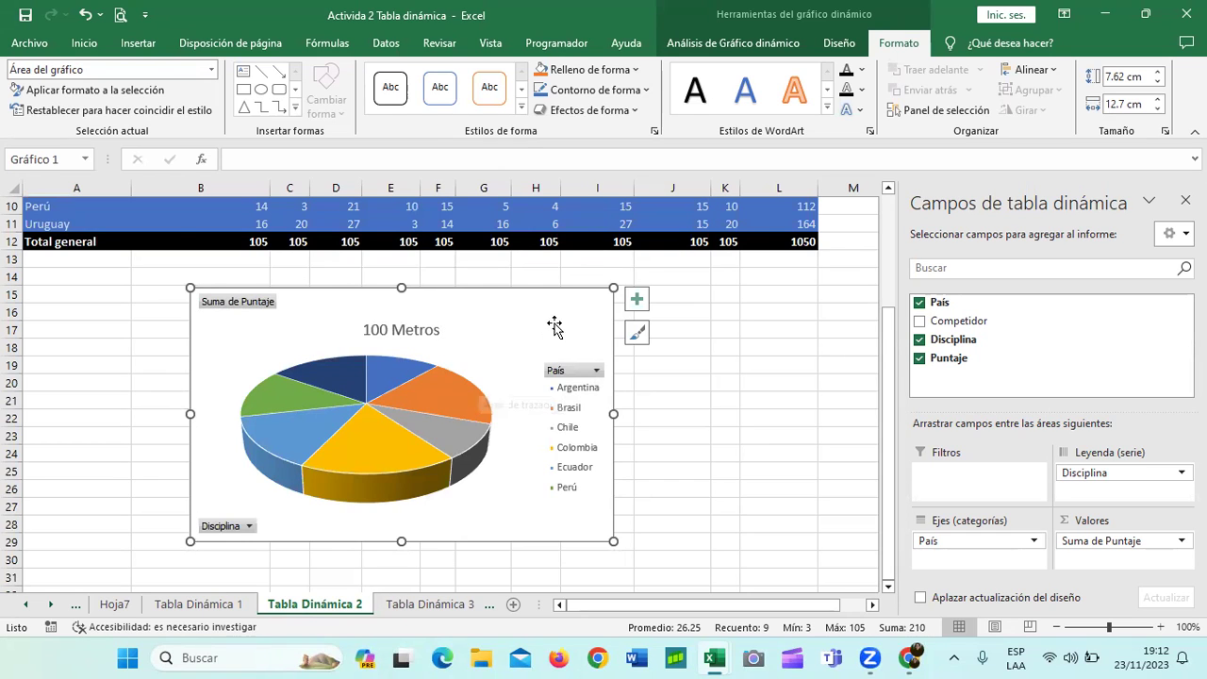
# Step: Swap chart rows/columns on Diseño and back, shifting the pie slightly right and down
pyautogui.click(839, 44)
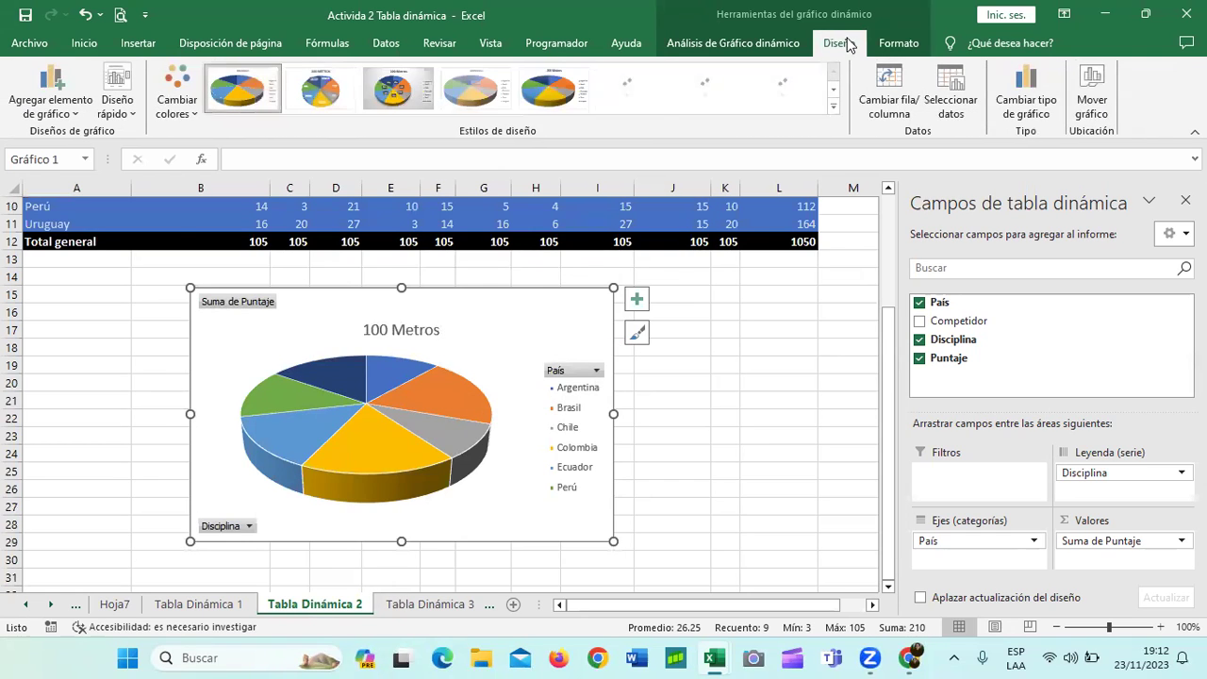
pyautogui.click(881, 95)
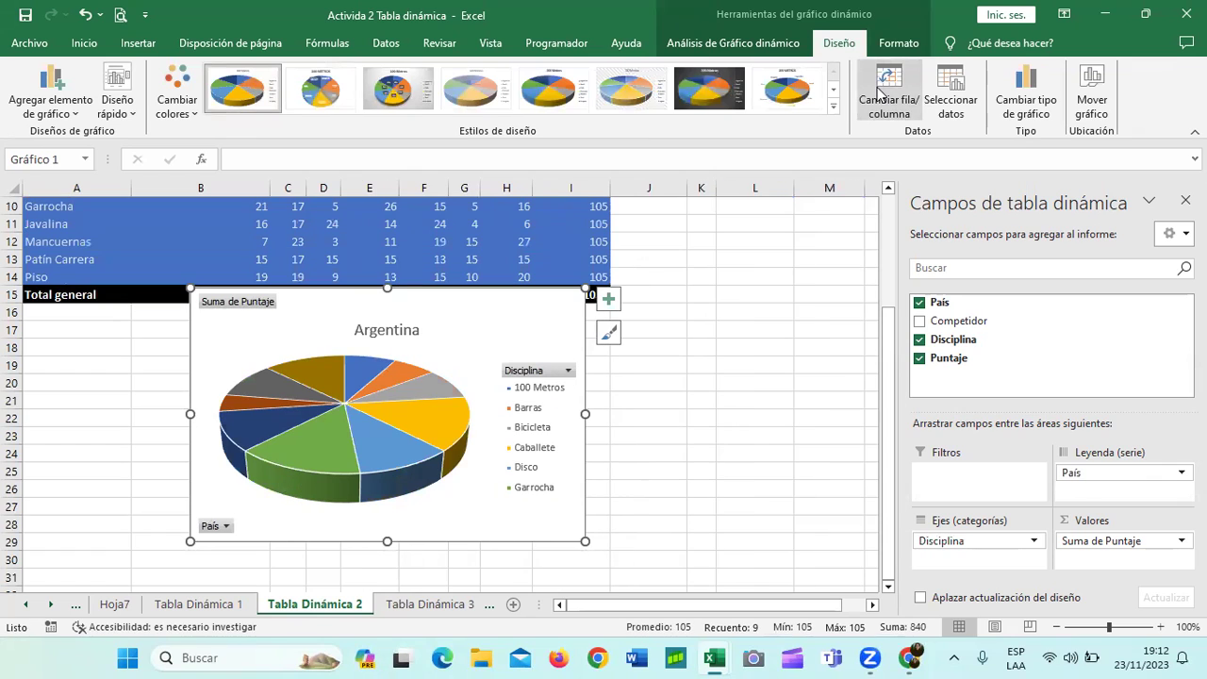
pyautogui.moveTo(476, 317); pyautogui.dragTo(527, 361)
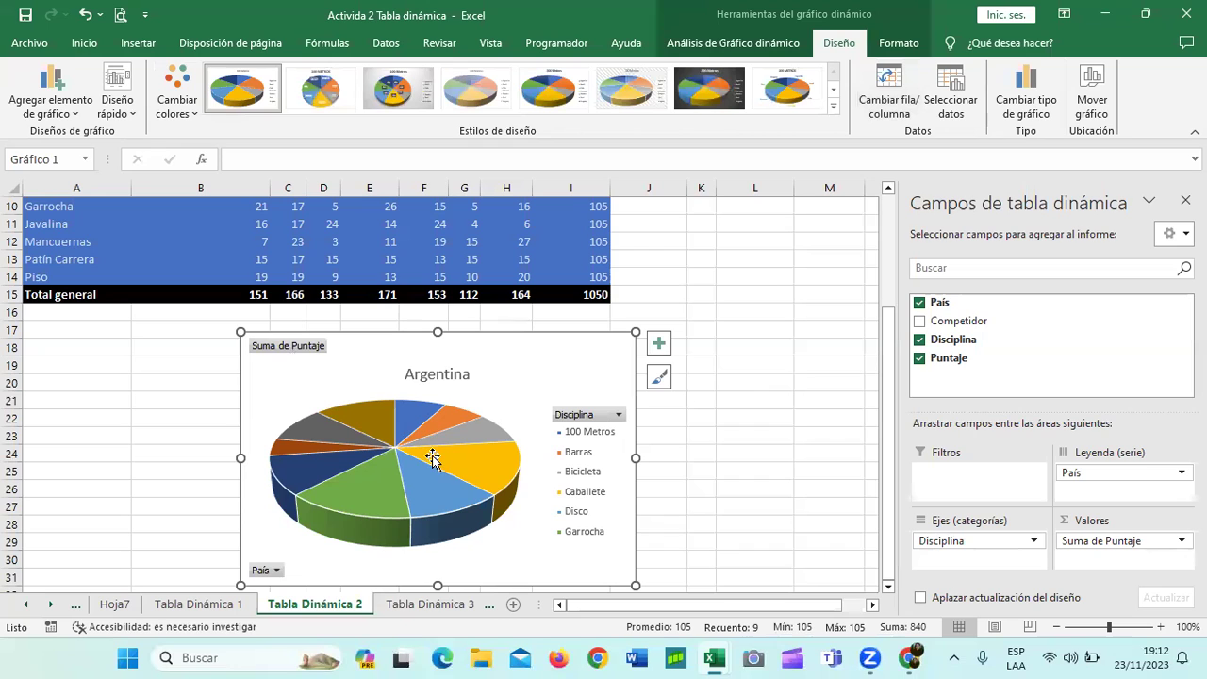
pyautogui.moveTo(500, 471)
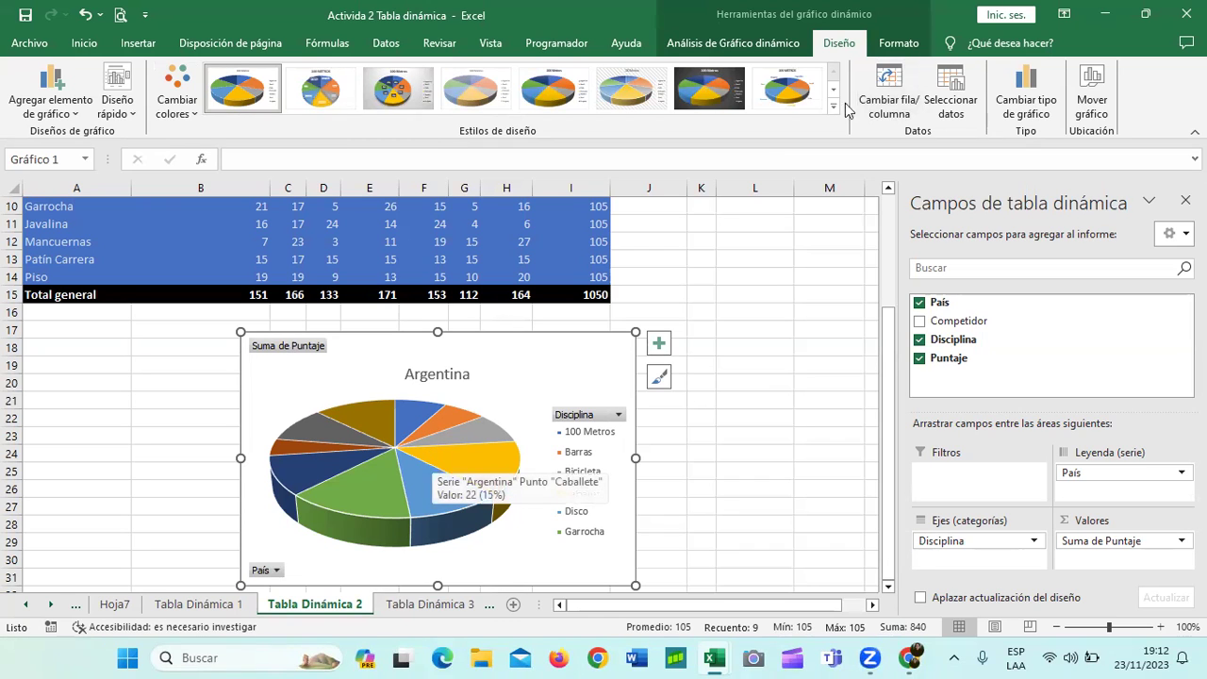
pyautogui.click(883, 106)
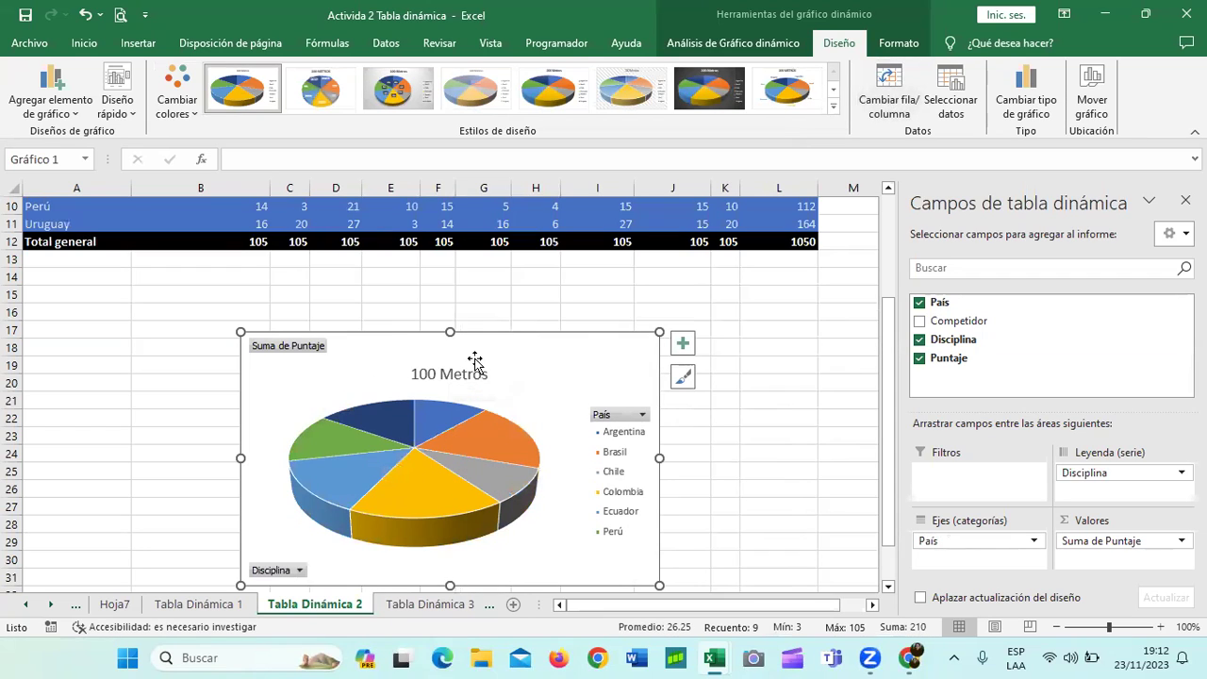
pyautogui.click(445, 371)
pyautogui.scroll(-2, 750, 421)
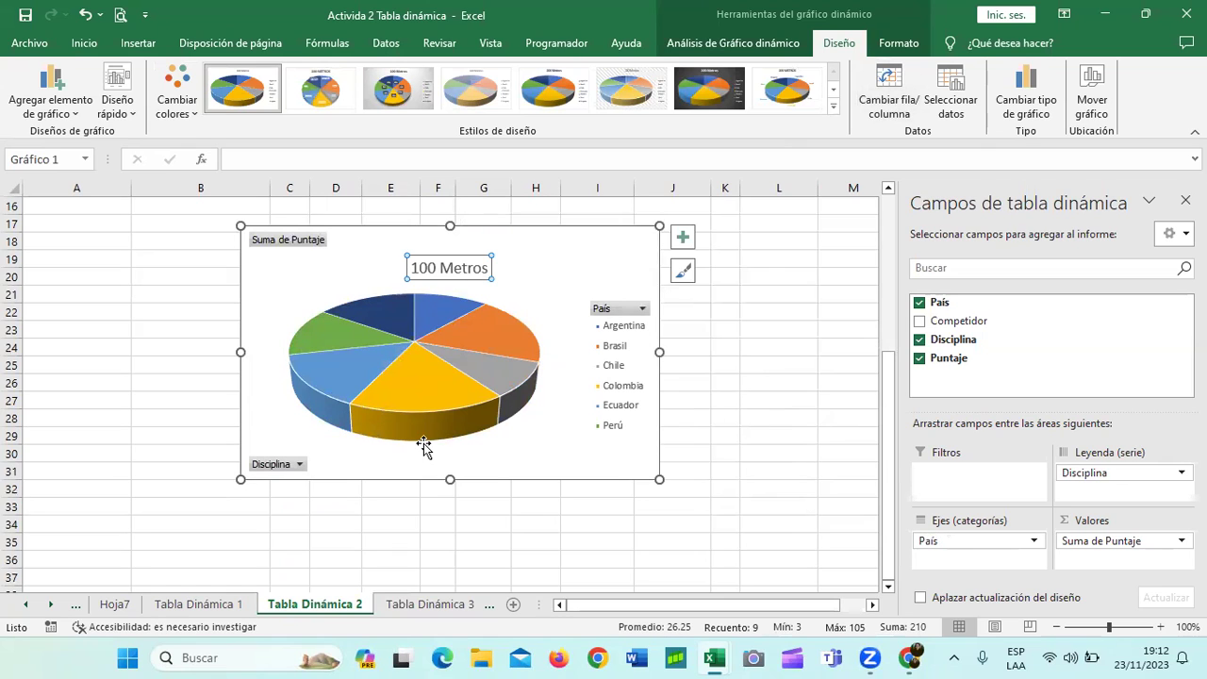
# Step: Filter the chart's Disciplina field to show only Disco
pyautogui.click(300, 464)
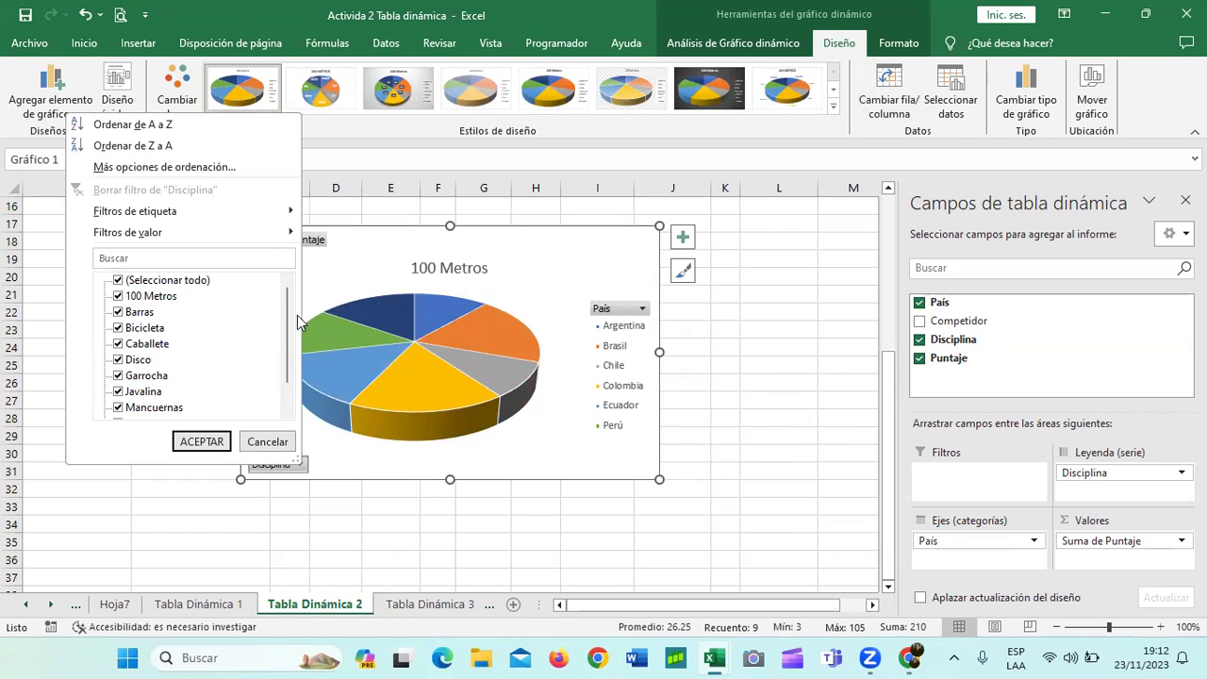
pyautogui.scroll(-2, 287, 317)
pyautogui.scroll(2, 296, 294)
pyautogui.click(118, 297)
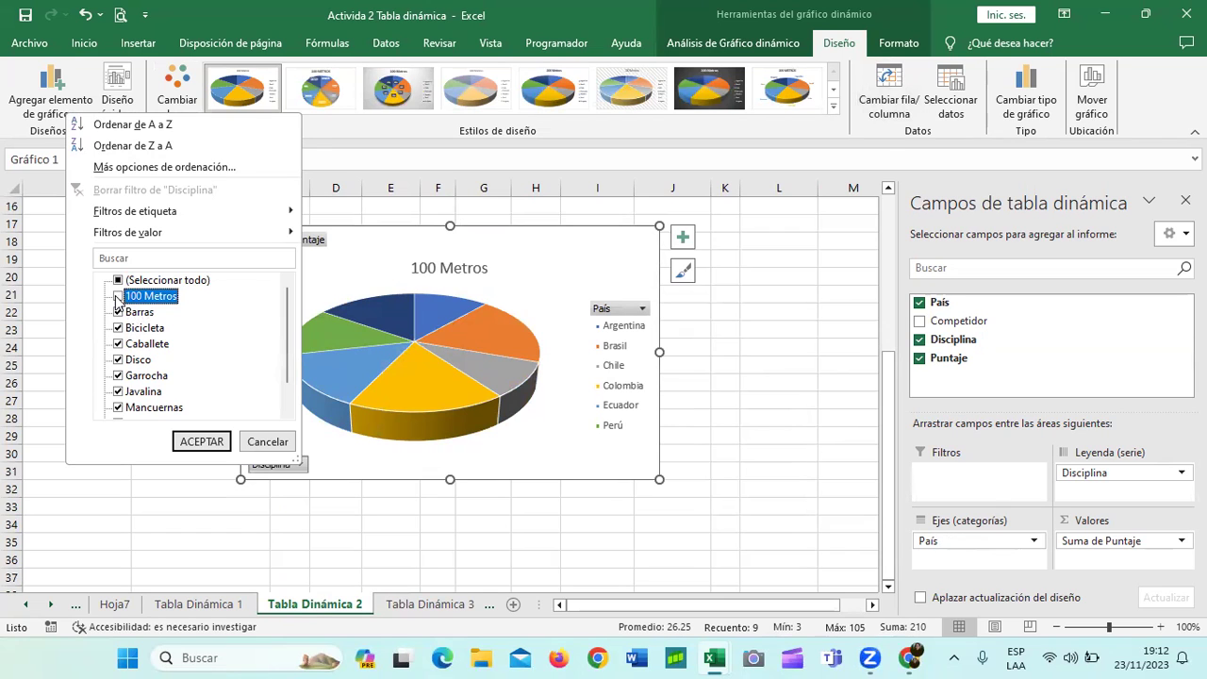
pyautogui.click(118, 280)
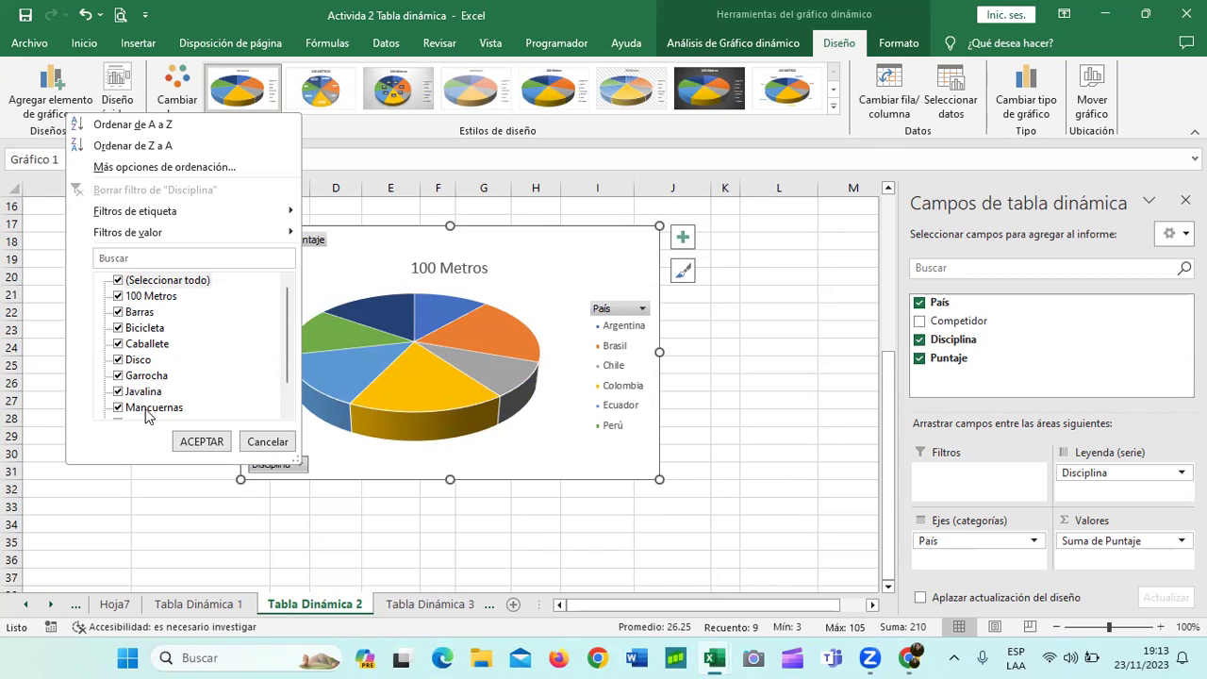
pyautogui.click(117, 281)
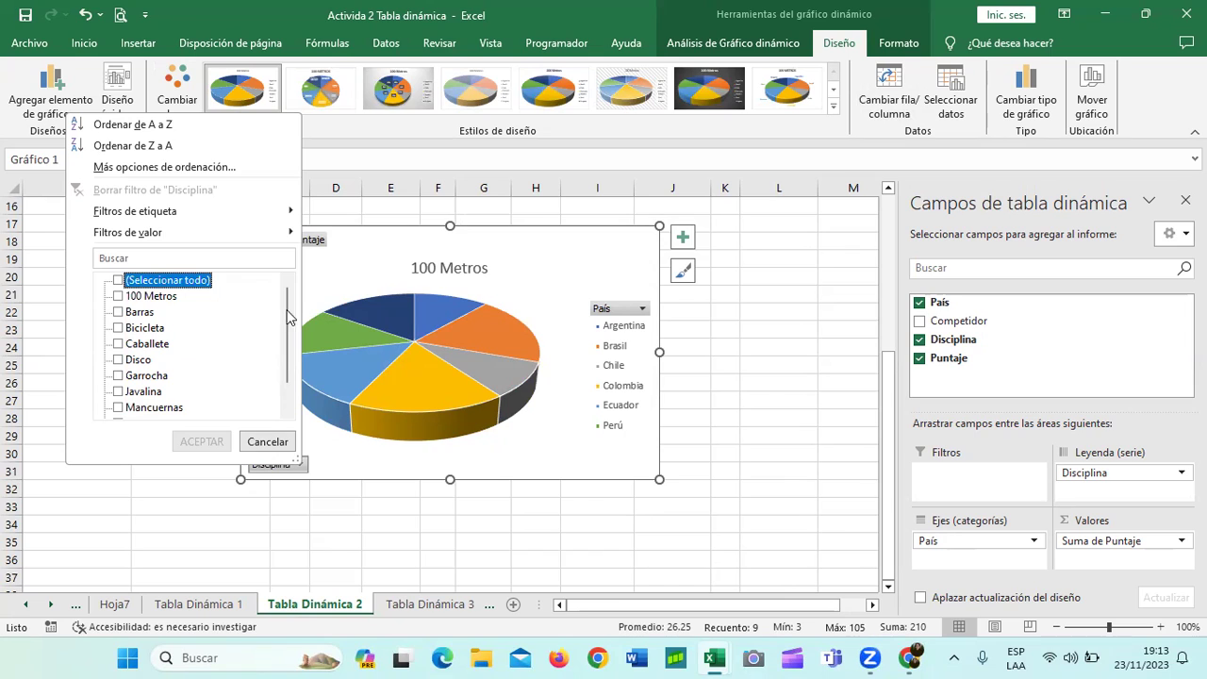
pyautogui.moveTo(288, 312); pyautogui.dragTo(291, 353)
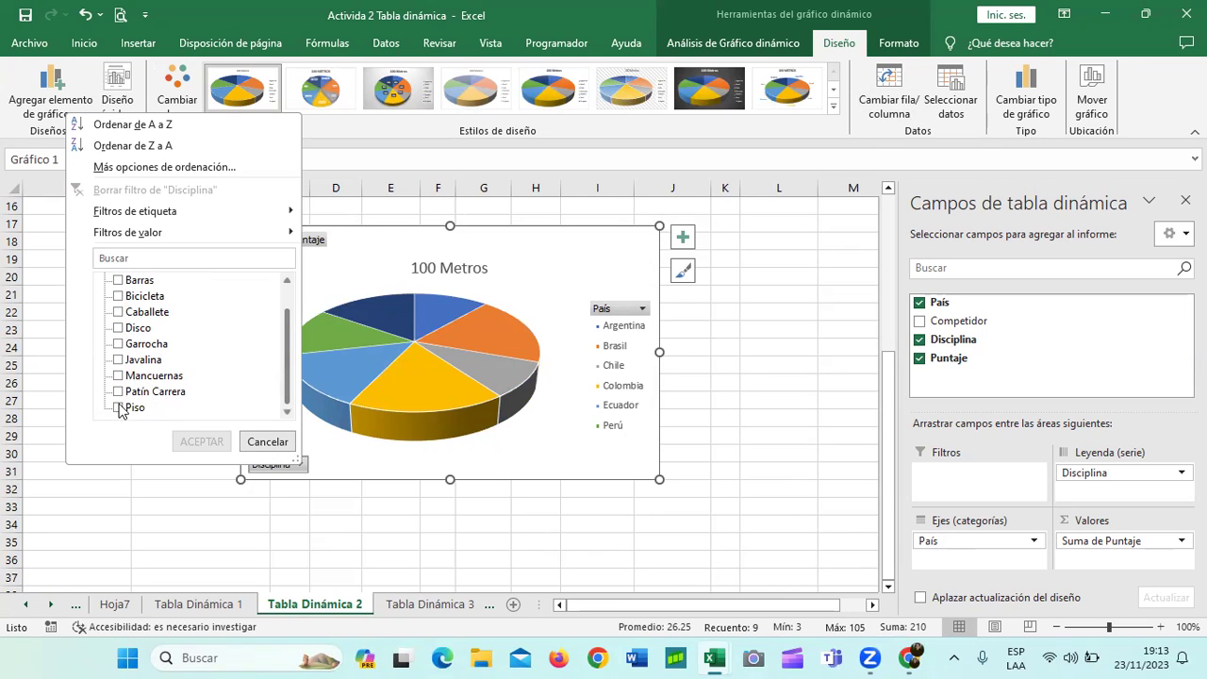
pyautogui.click(118, 329)
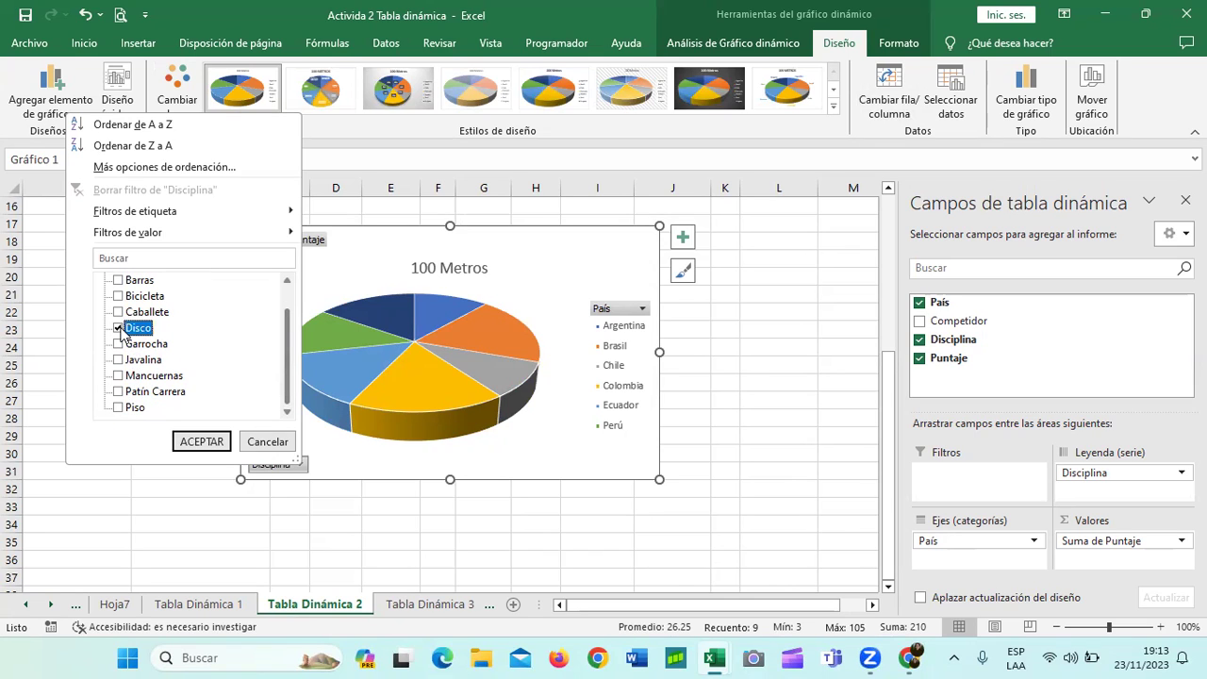
pyautogui.click(213, 441)
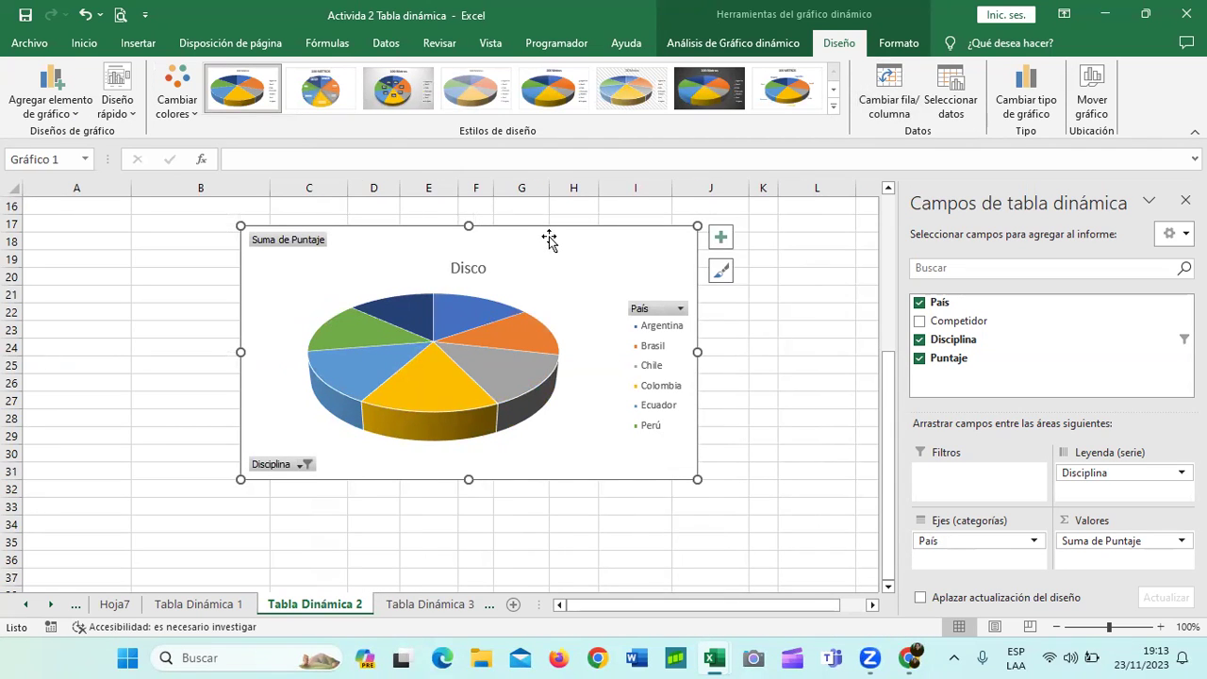
# Step: Raise the chart title and prefix it with 'Diciplina' so it reads 'Diciplina Disco'
pyautogui.click(473, 268)
pyautogui.moveTo(479, 259); pyautogui.dragTo(480, 242)
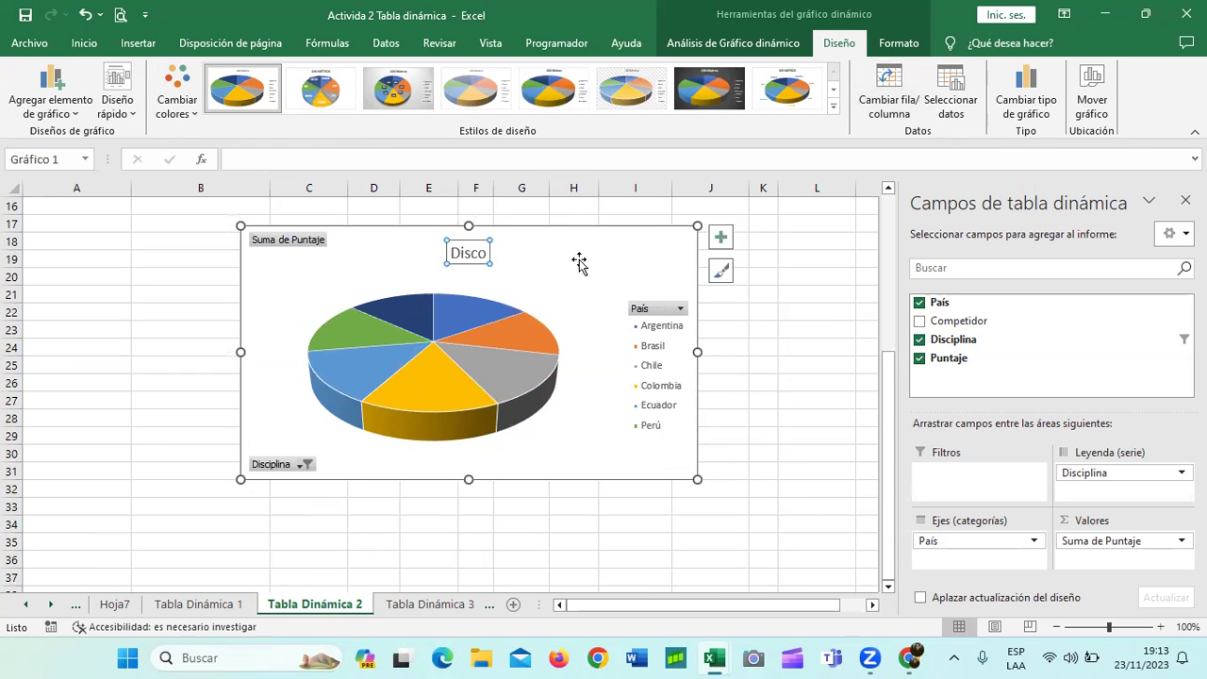
pyautogui.click(453, 255)
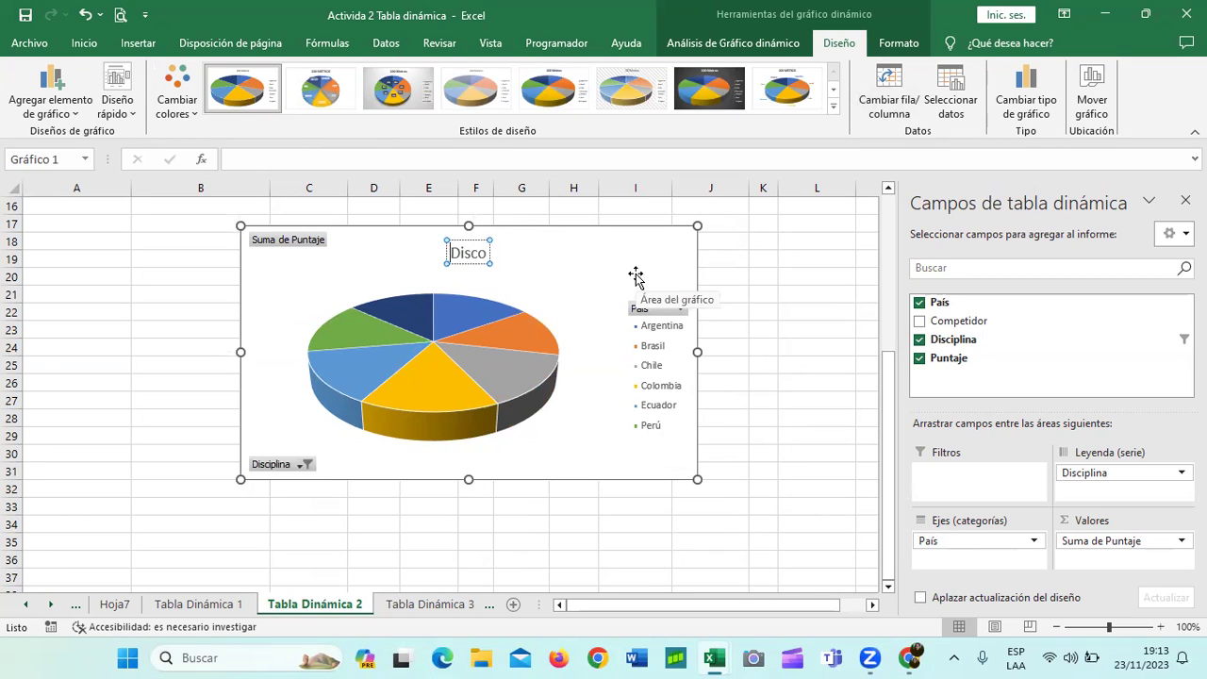
pyautogui.write('diciplina')
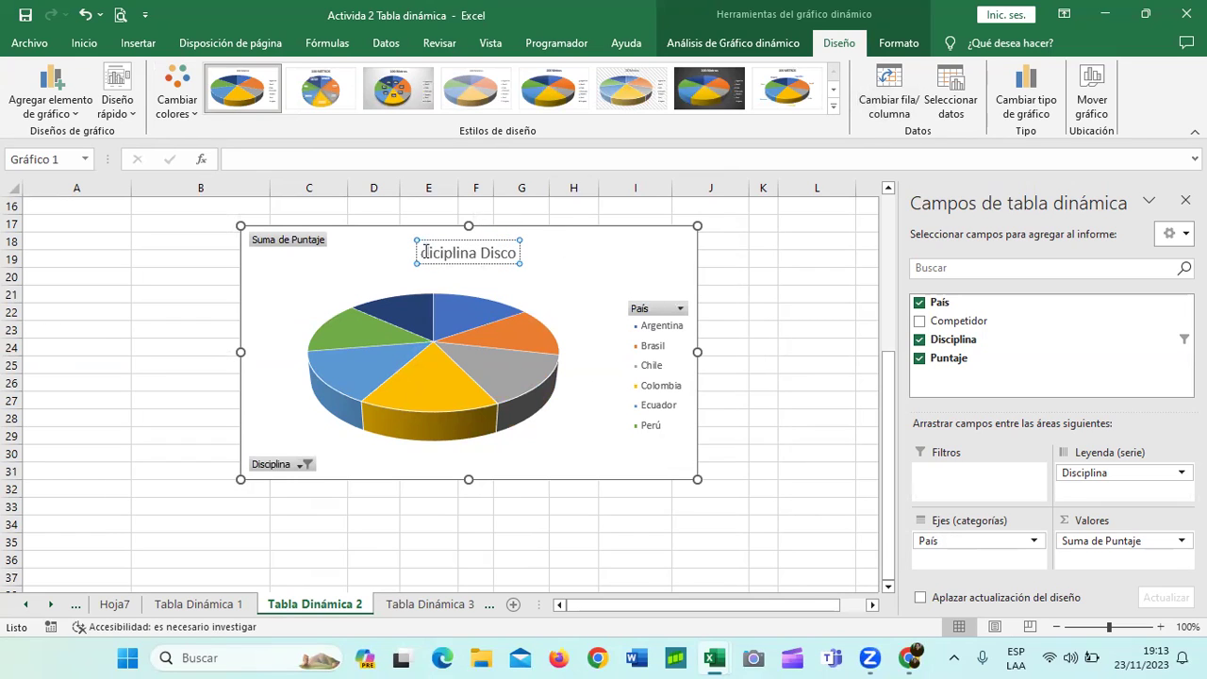
pyautogui.press('Home')
pyautogui.press('Delete')
pyautogui.write('D')
pyautogui.click(605, 276)
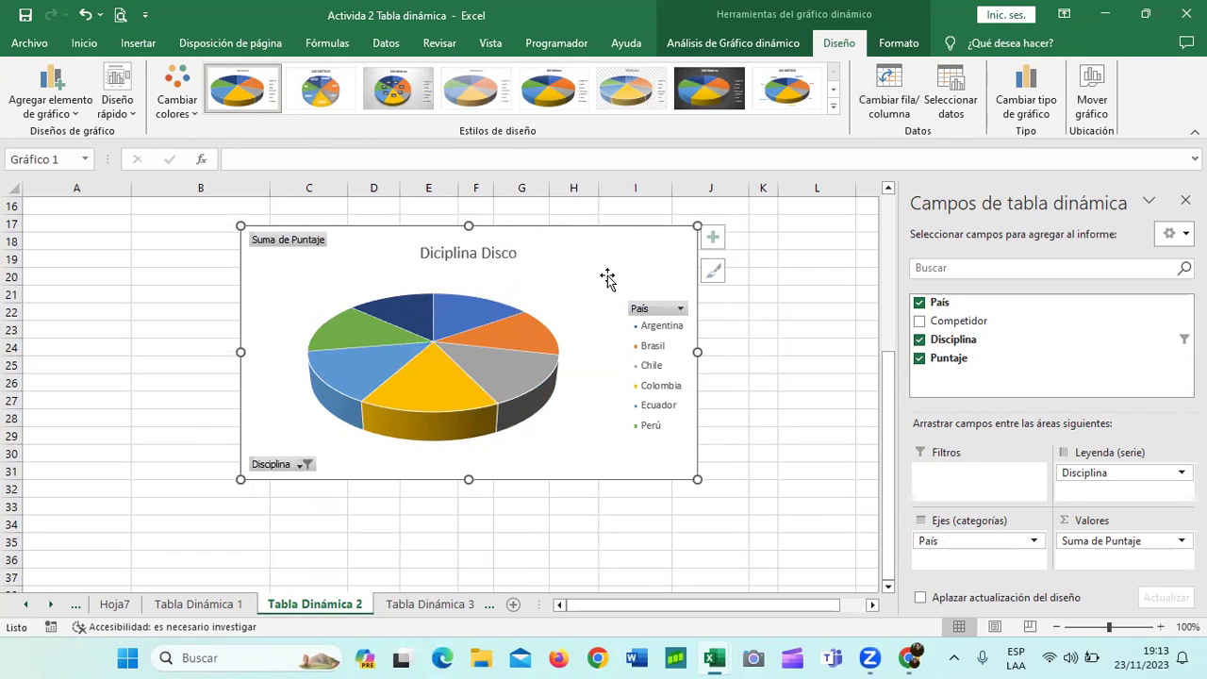
# Step: Select the title and pie series, then bring up the quick chart layouts list
pyautogui.click(528, 262)
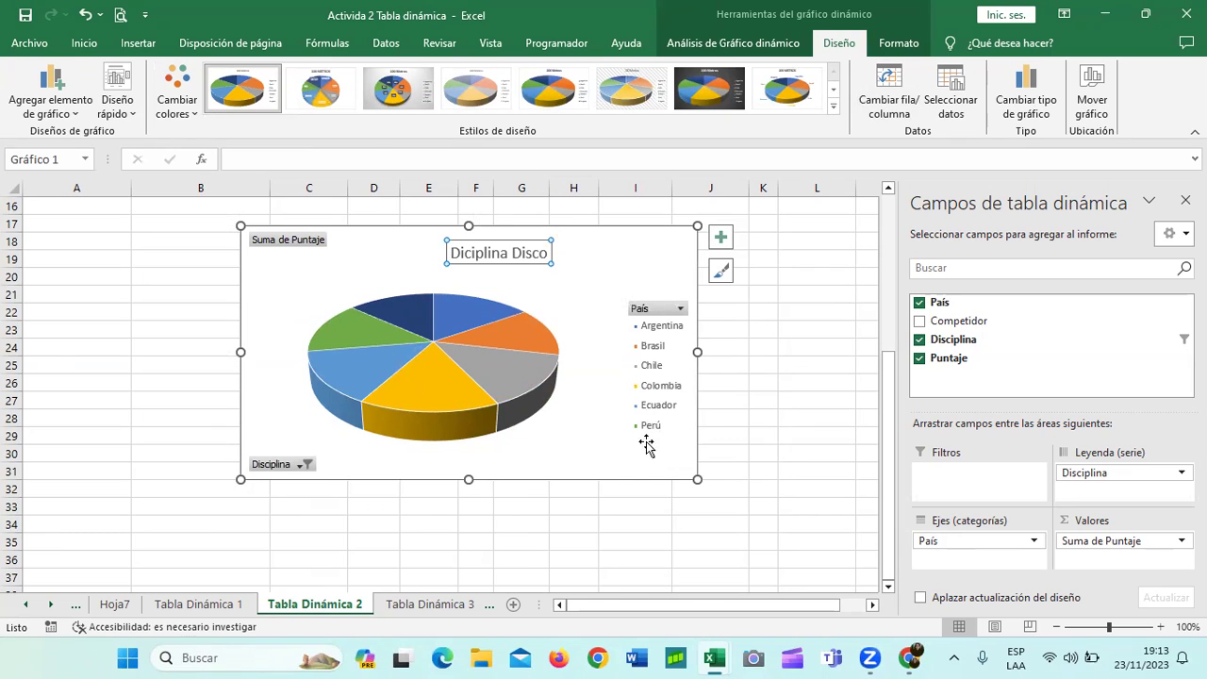
pyautogui.click(457, 397)
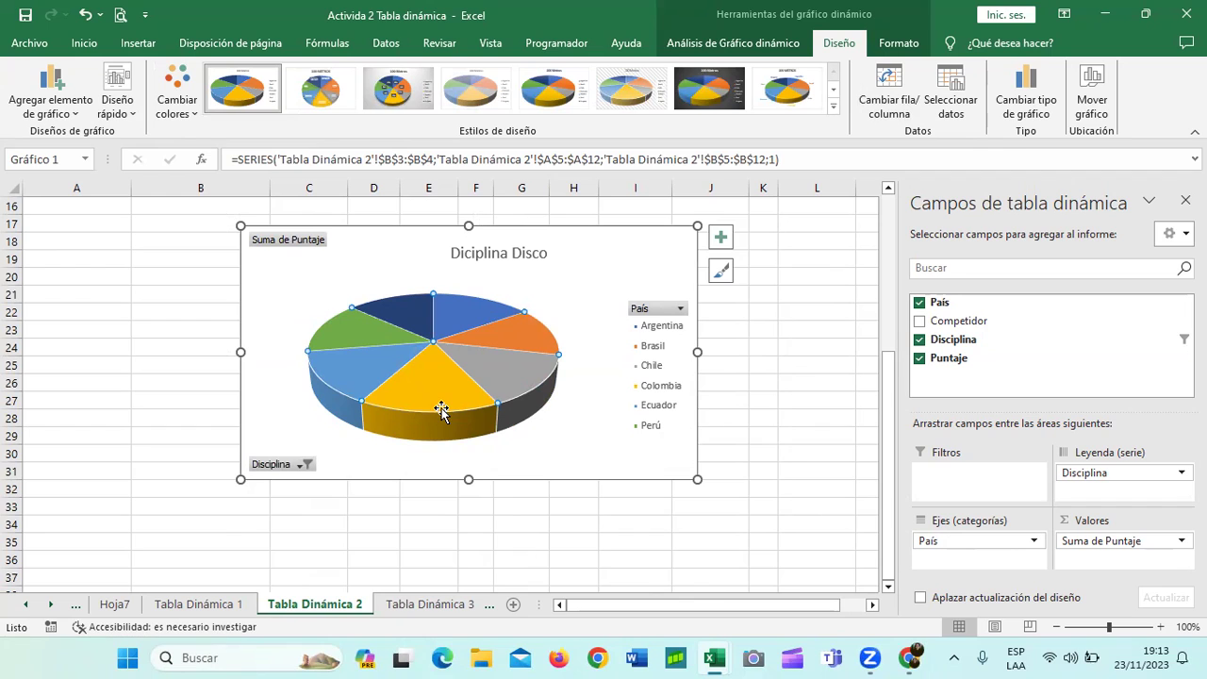
pyautogui.click(131, 115)
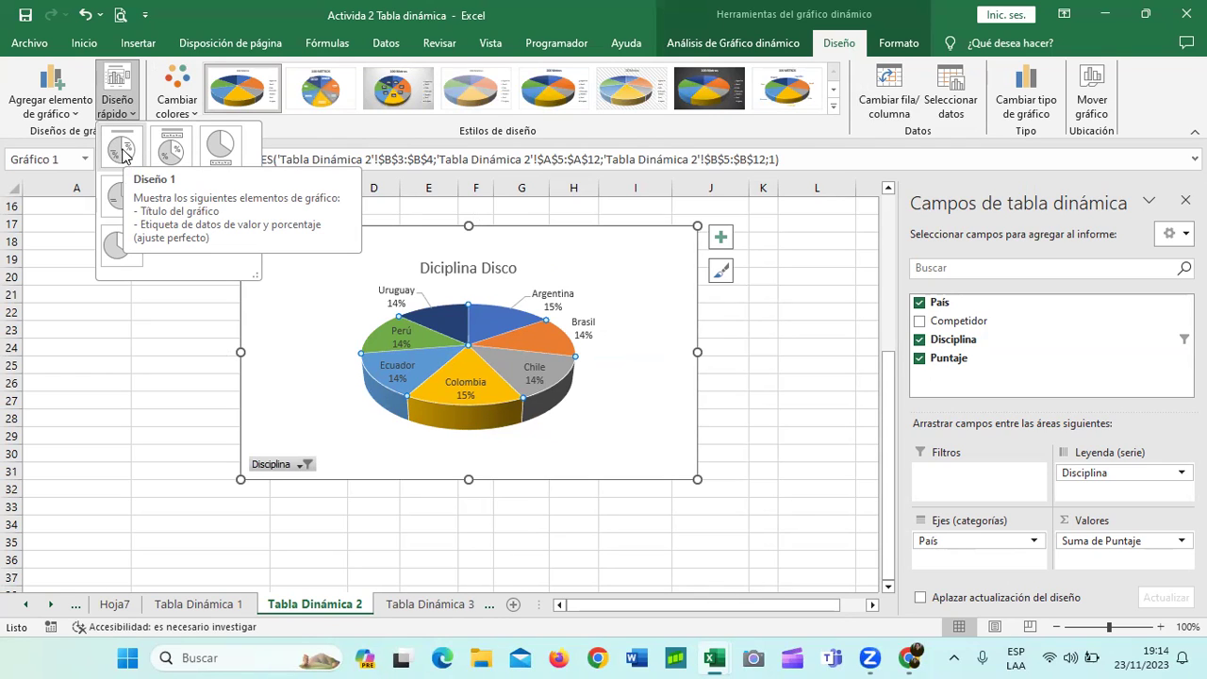
# Step: Zoom to 110%, apply quick layout Diseño 4 with country and score labels, and enlarge the chart
pyautogui.click(1158, 628)
pyautogui.click(1158, 628)
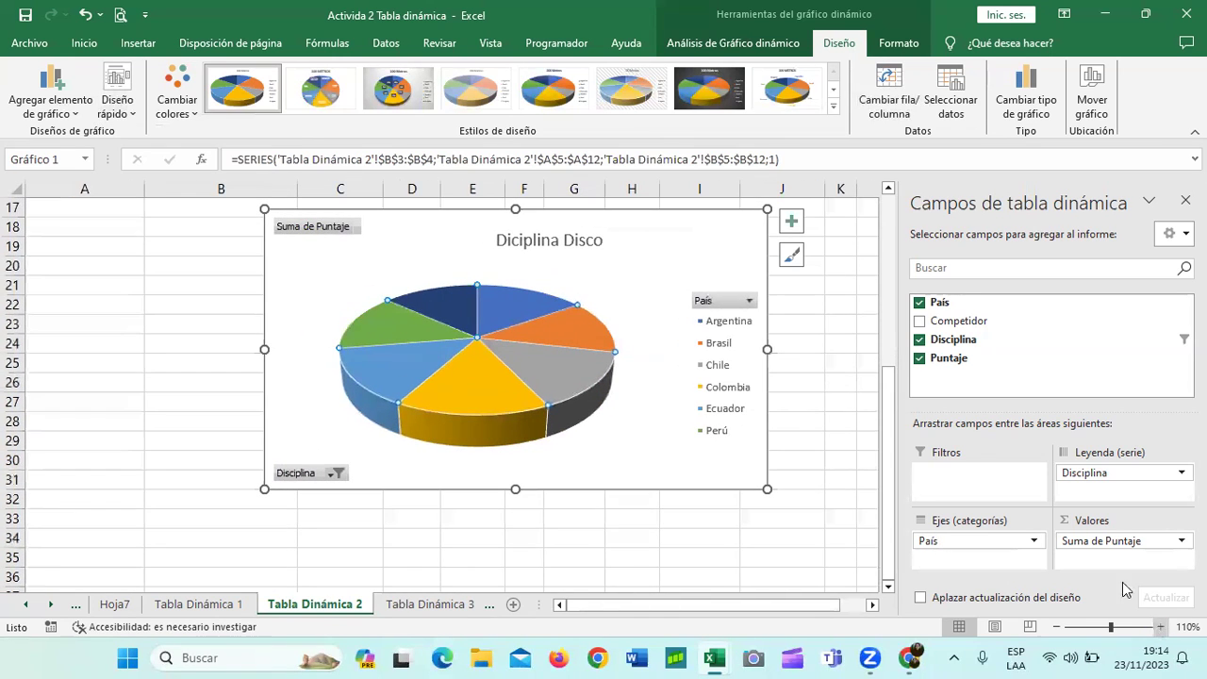
pyautogui.click(121, 112)
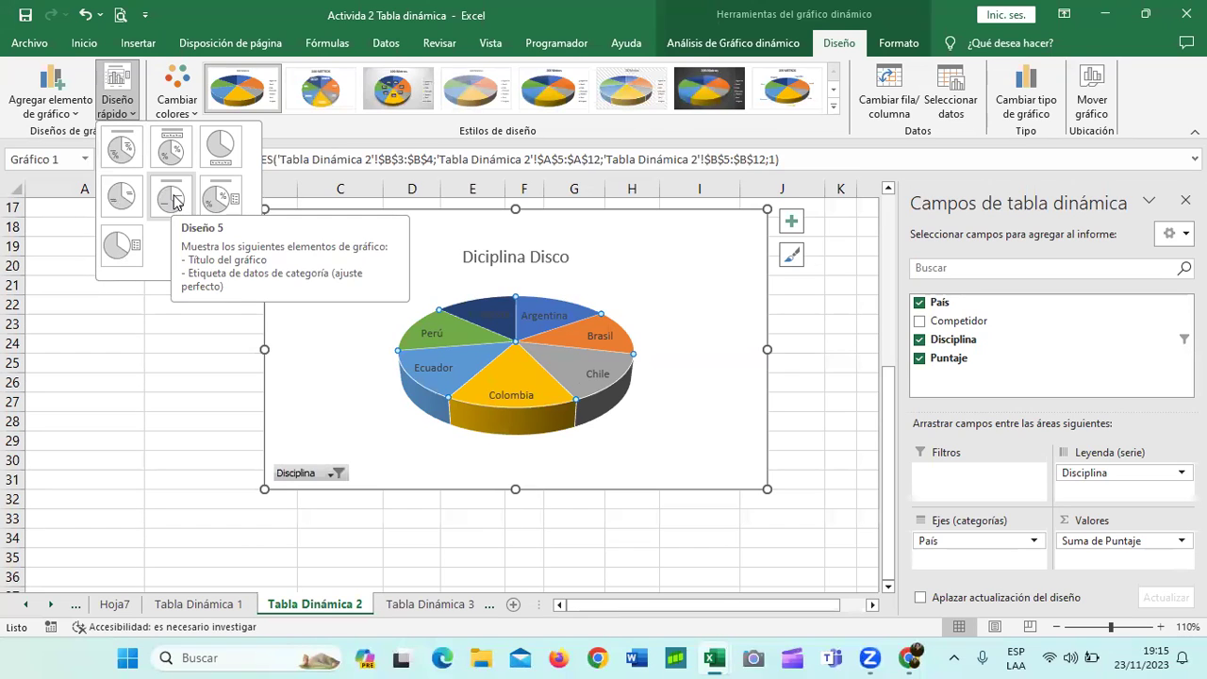
pyautogui.click(123, 202)
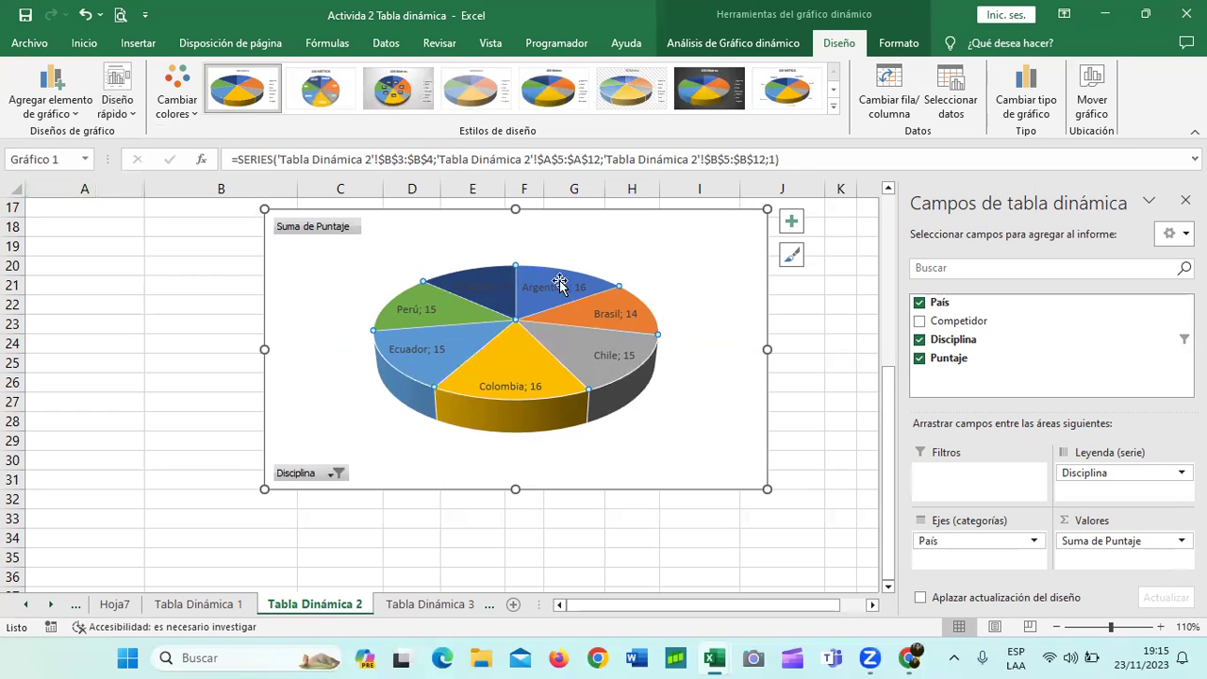
pyautogui.moveTo(608, 233); pyautogui.dragTo(609, 242)
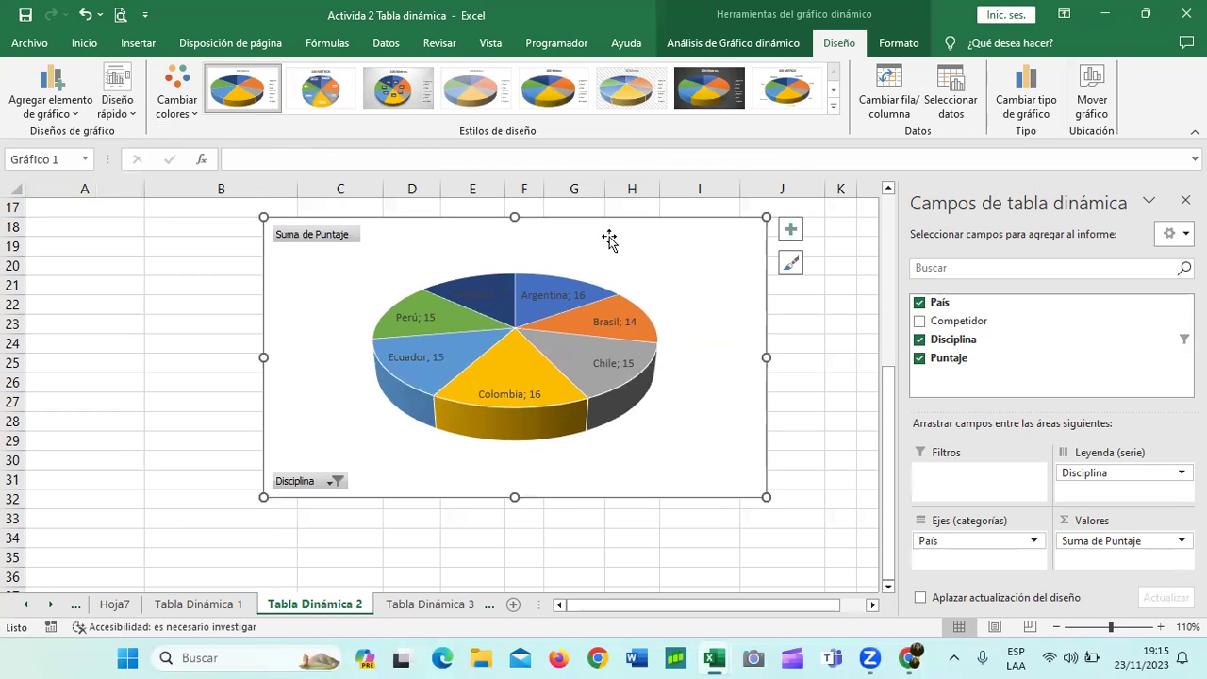
pyautogui.moveTo(766, 496); pyautogui.dragTo(803, 547)
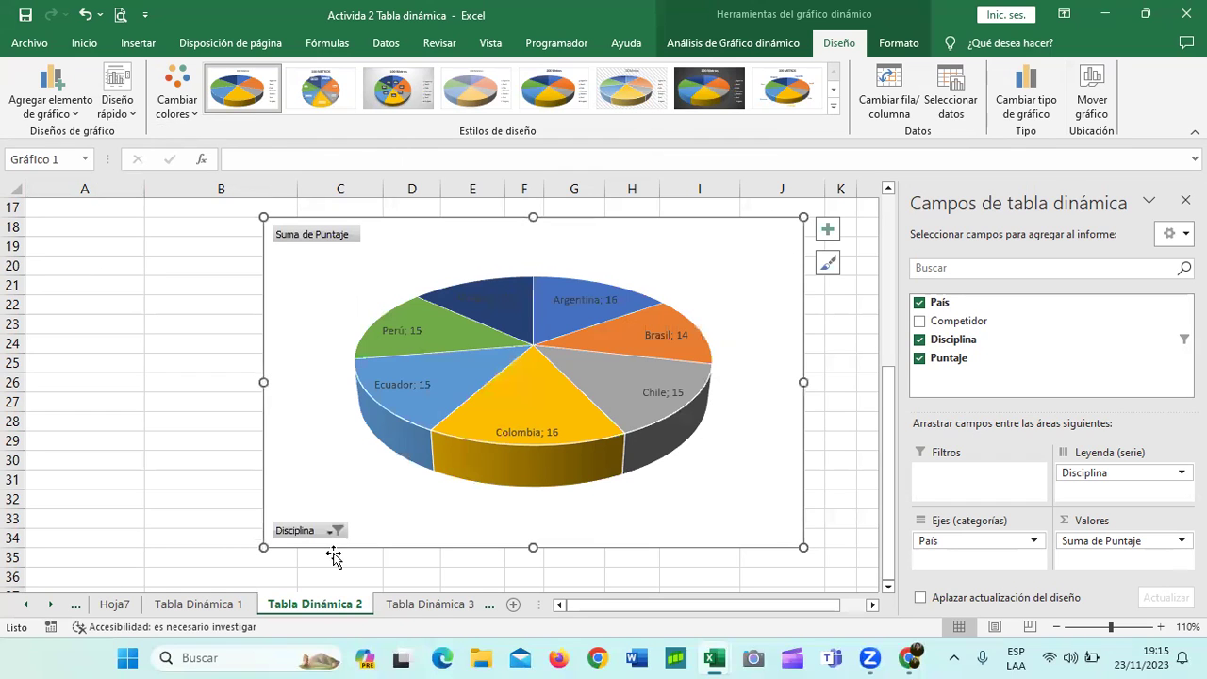
pyautogui.moveTo(265, 548); pyautogui.dragTo(240, 563)
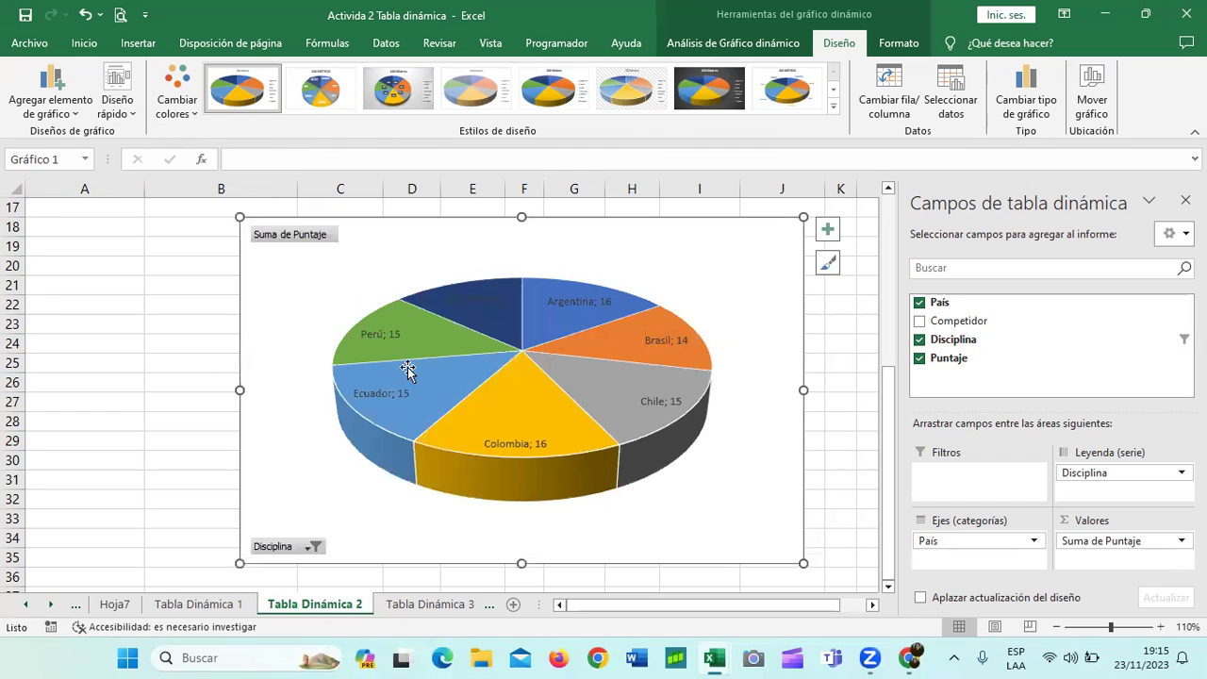
# Step: Make the pie's data labels larger, bold and white from the Inicio tab
pyautogui.click(486, 299)
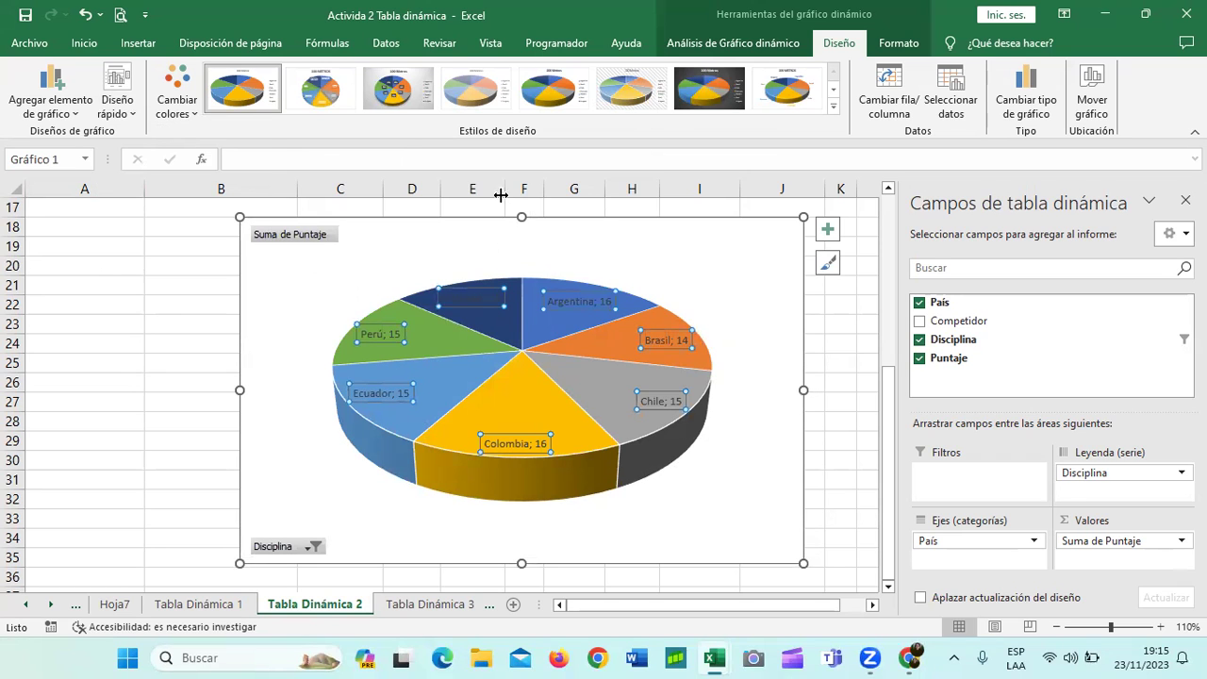
pyautogui.click(83, 44)
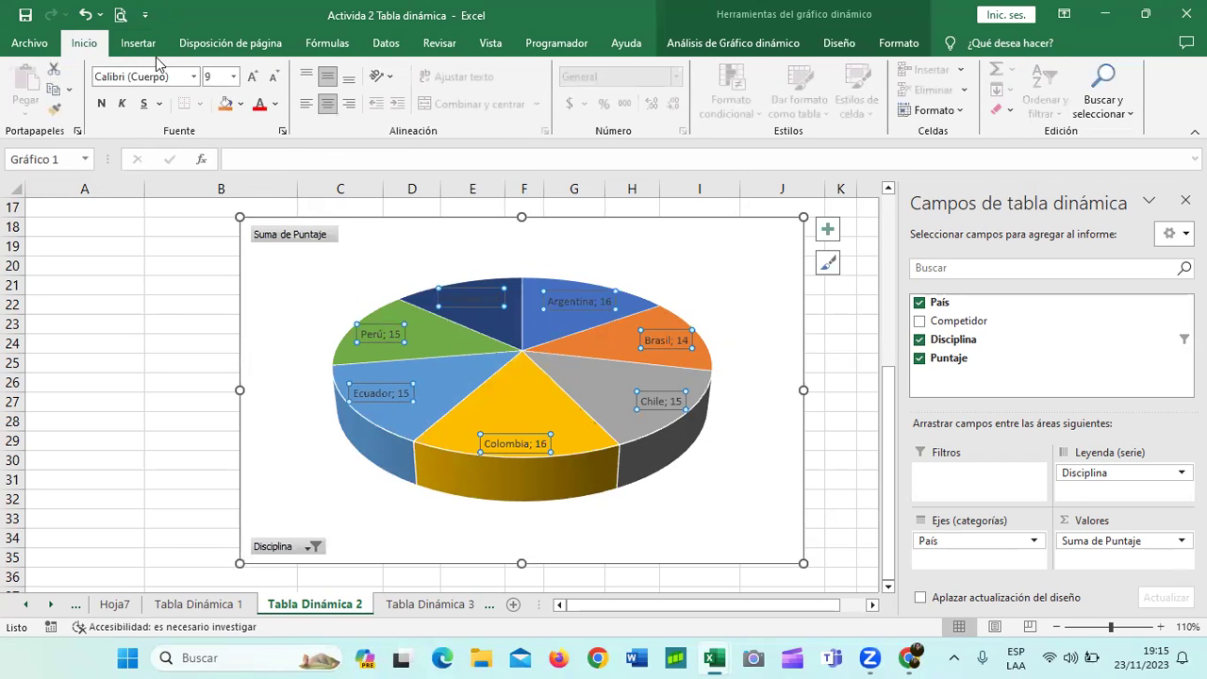
pyautogui.click(253, 77)
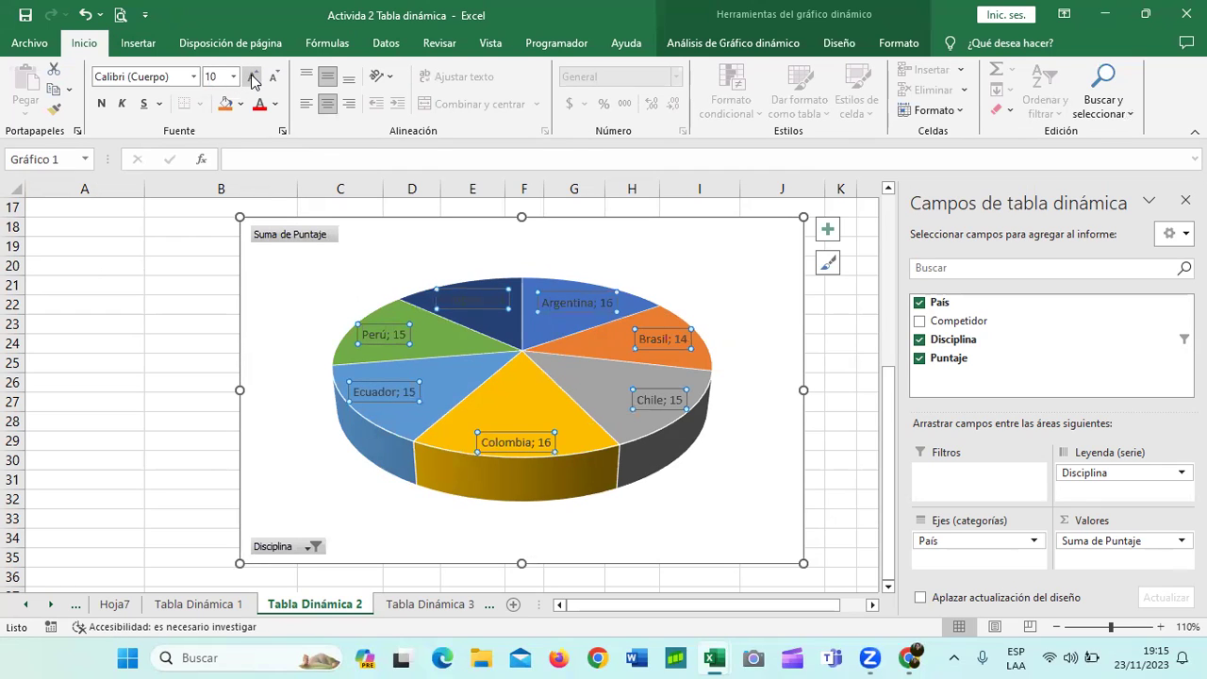
pyautogui.click(101, 104)
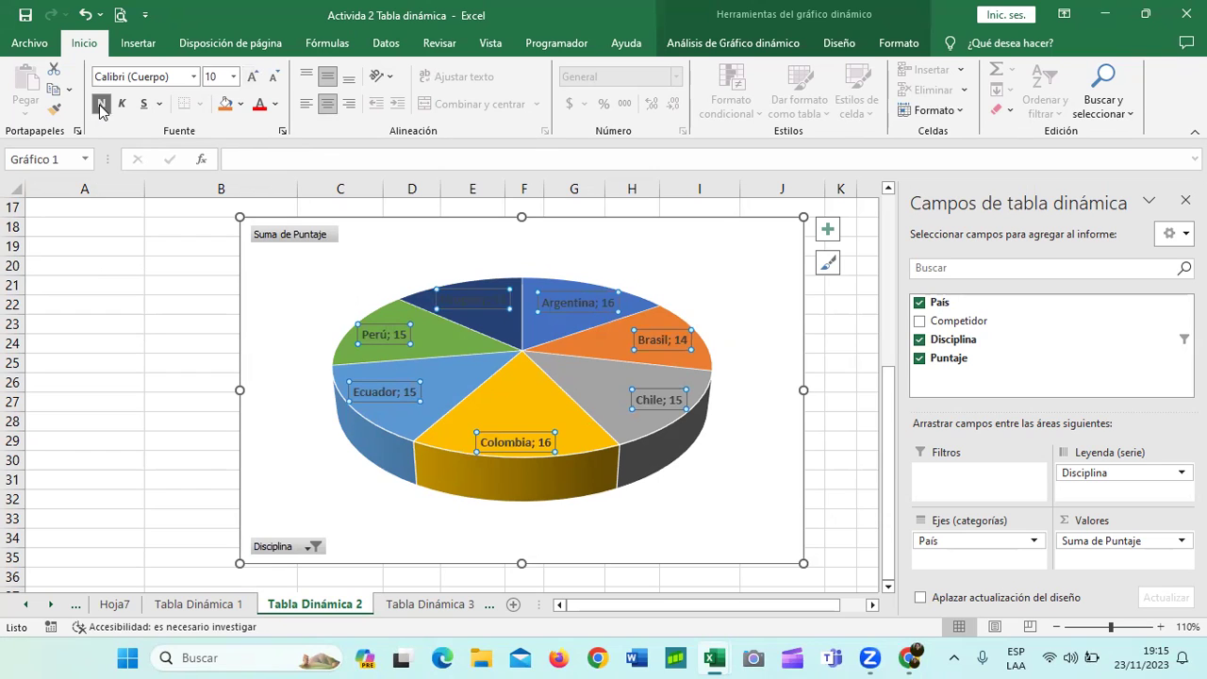
pyautogui.click(275, 103)
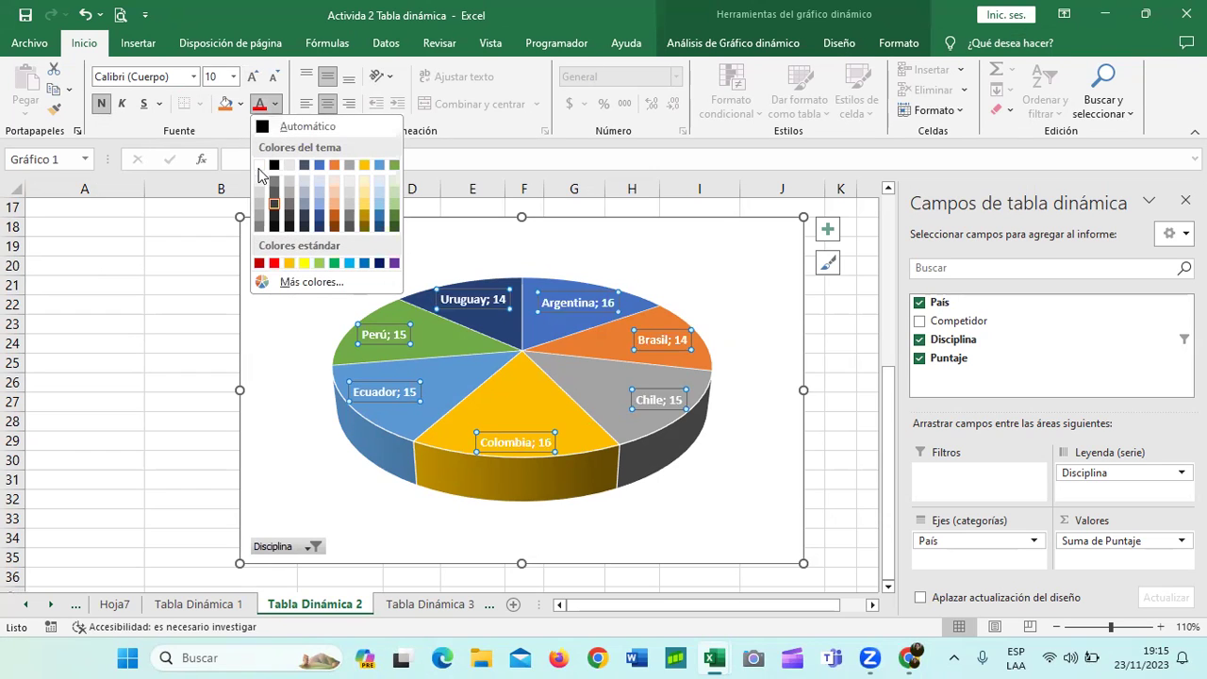
pyautogui.click(261, 166)
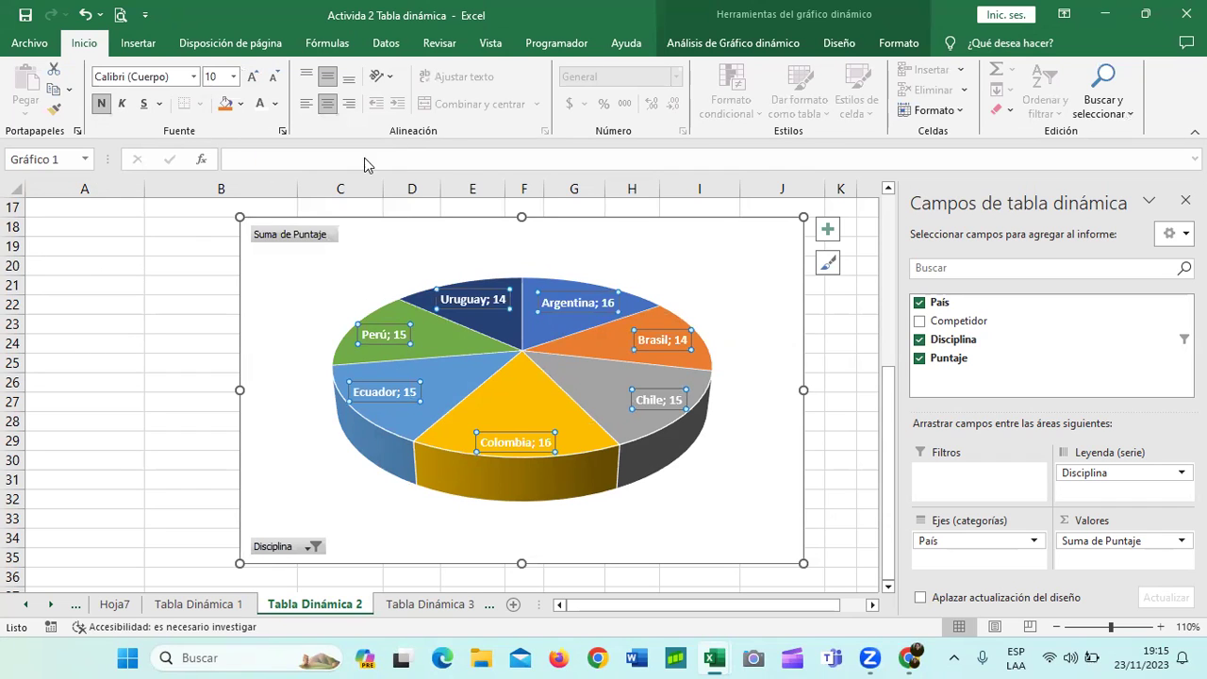
pyautogui.click(840, 402)
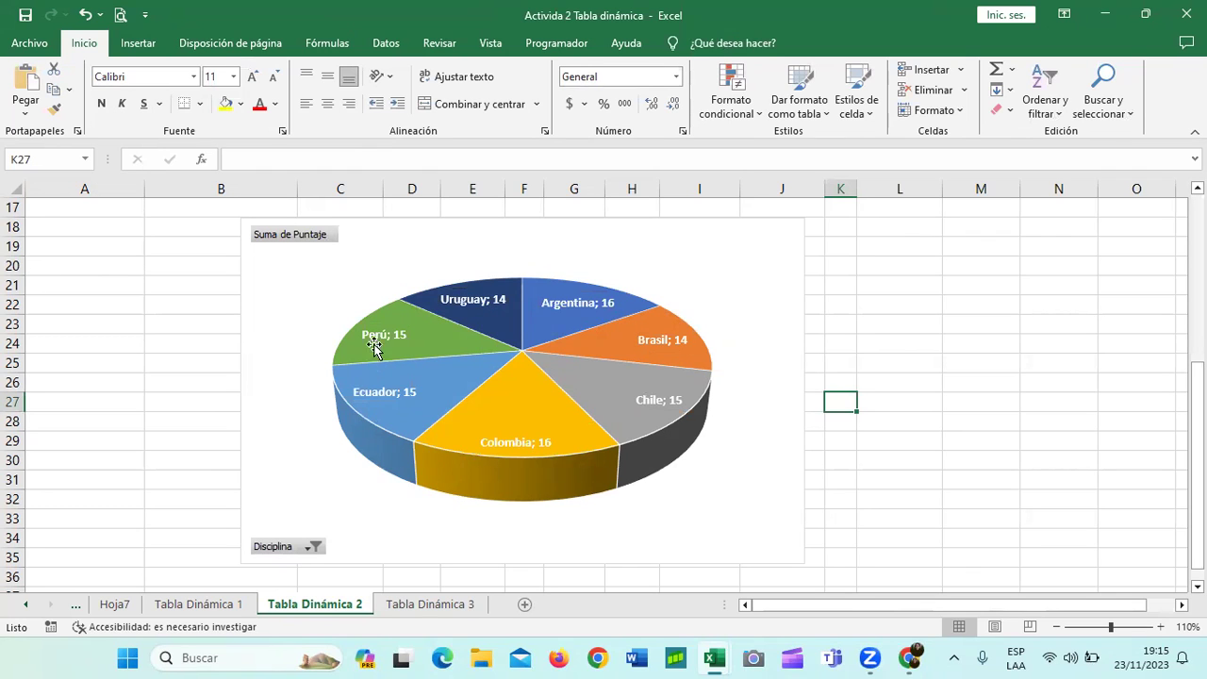
pyautogui.click(745, 247)
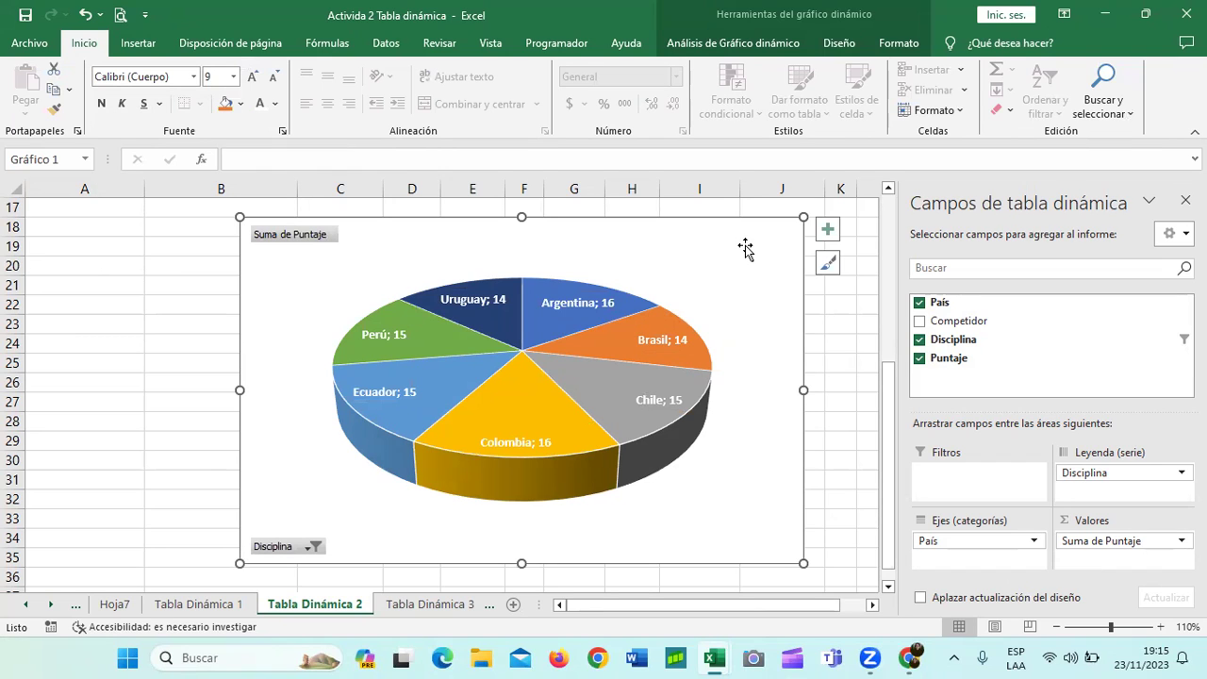
# Step: Try a black shape style on the chart, then apply the white-filled style with dark outline
pyautogui.click(899, 47)
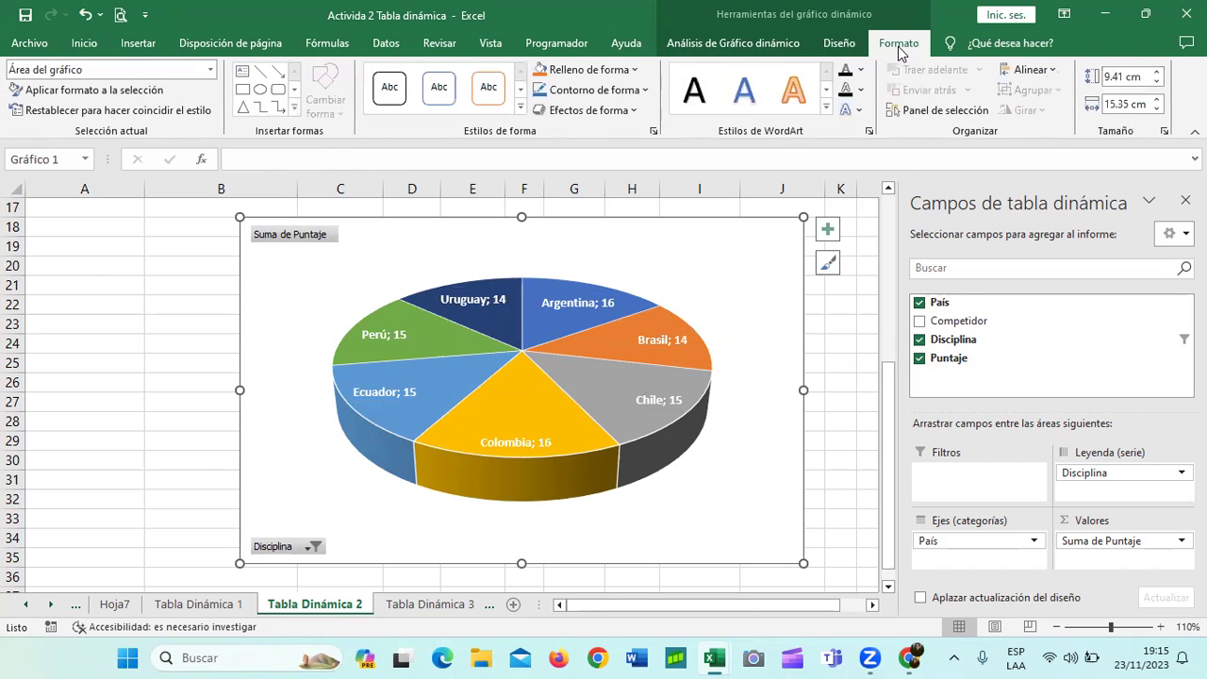
pyautogui.click(519, 112)
pyautogui.click(388, 179)
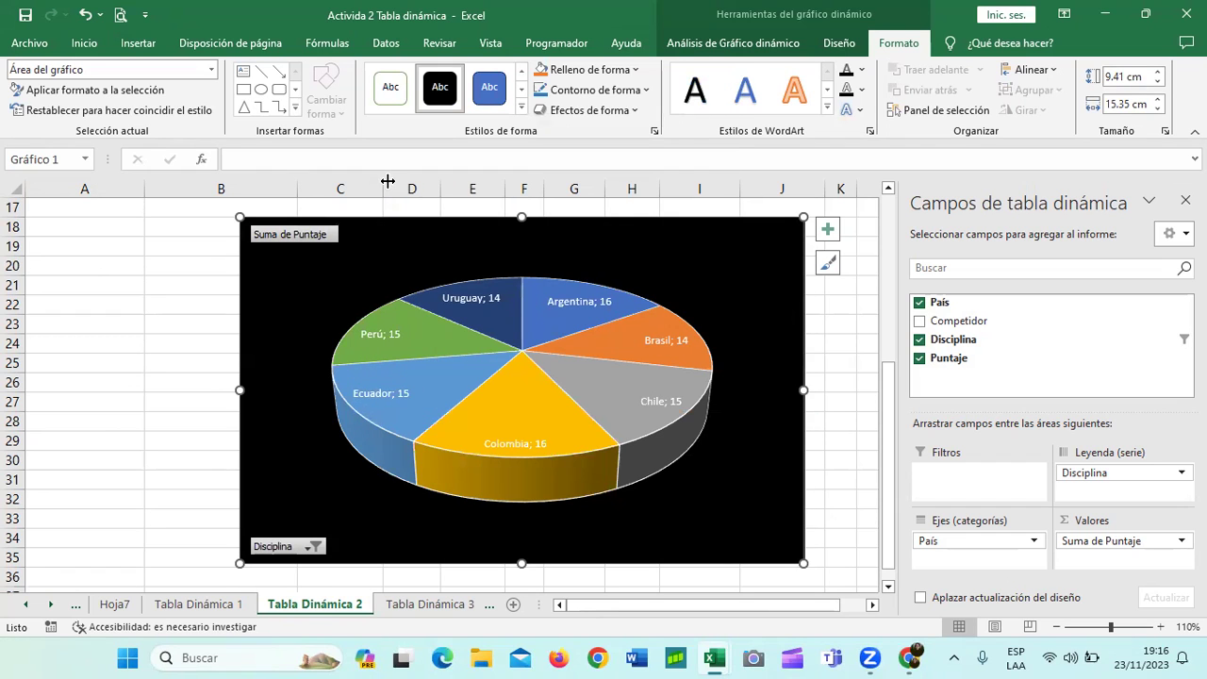
pyautogui.click(849, 479)
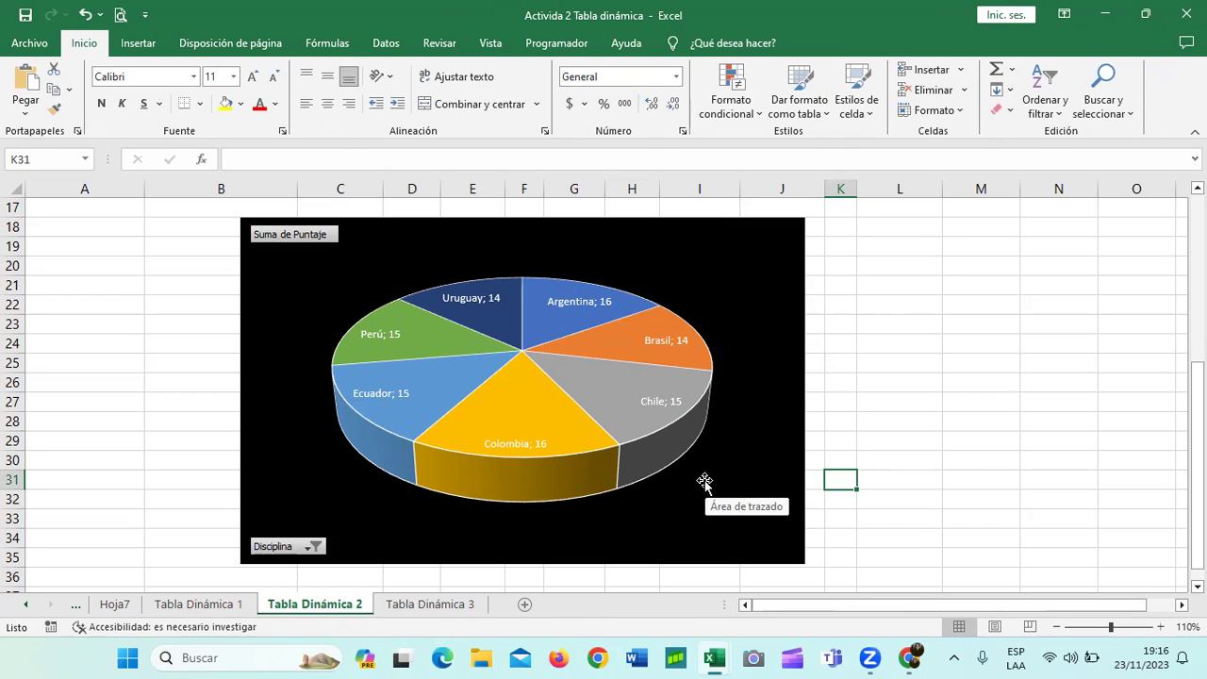
pyautogui.click(611, 264)
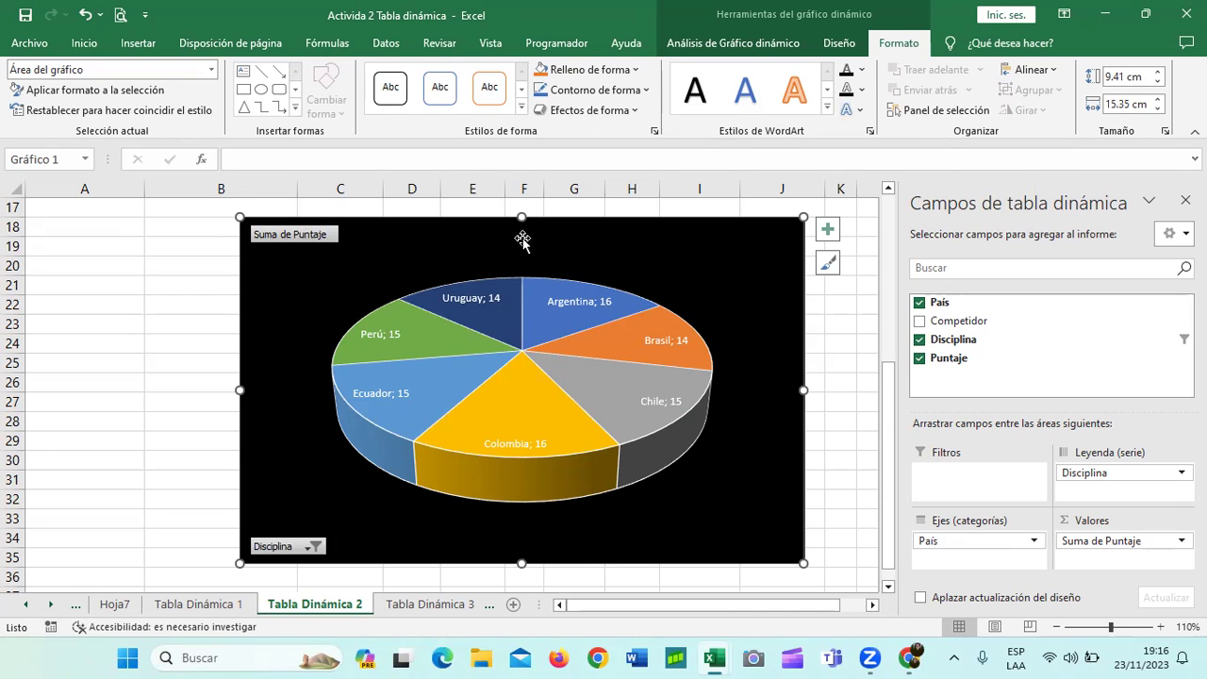
pyautogui.click(390, 94)
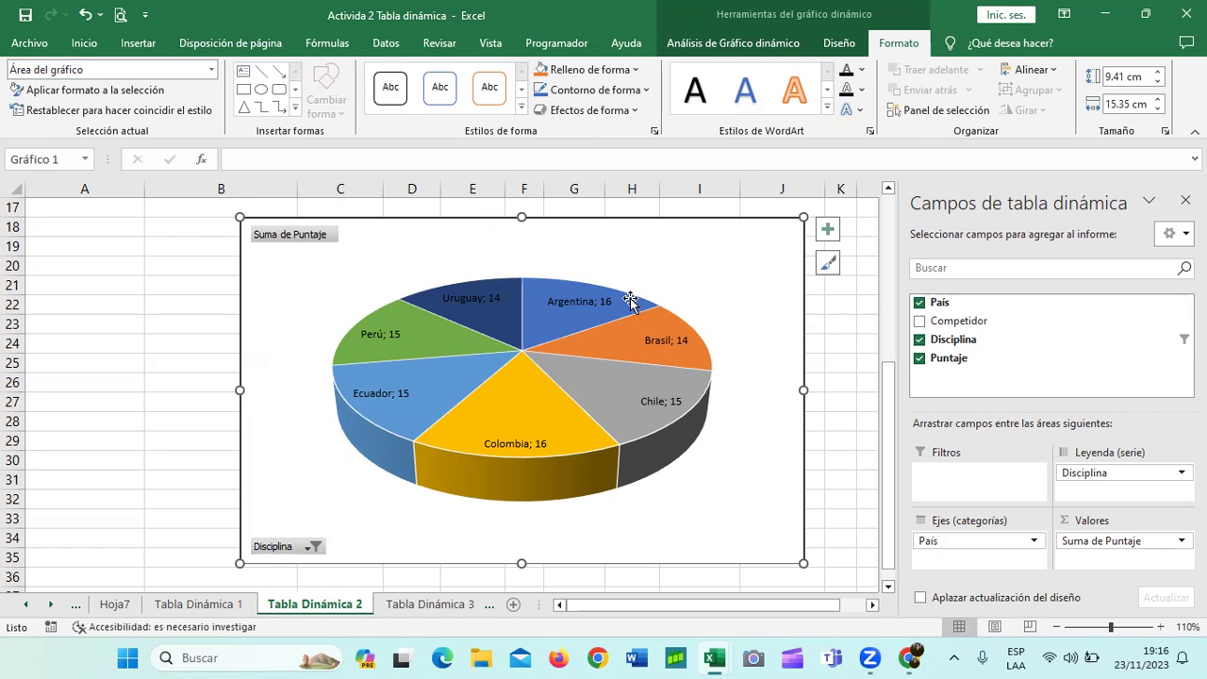
pyautogui.click(827, 231)
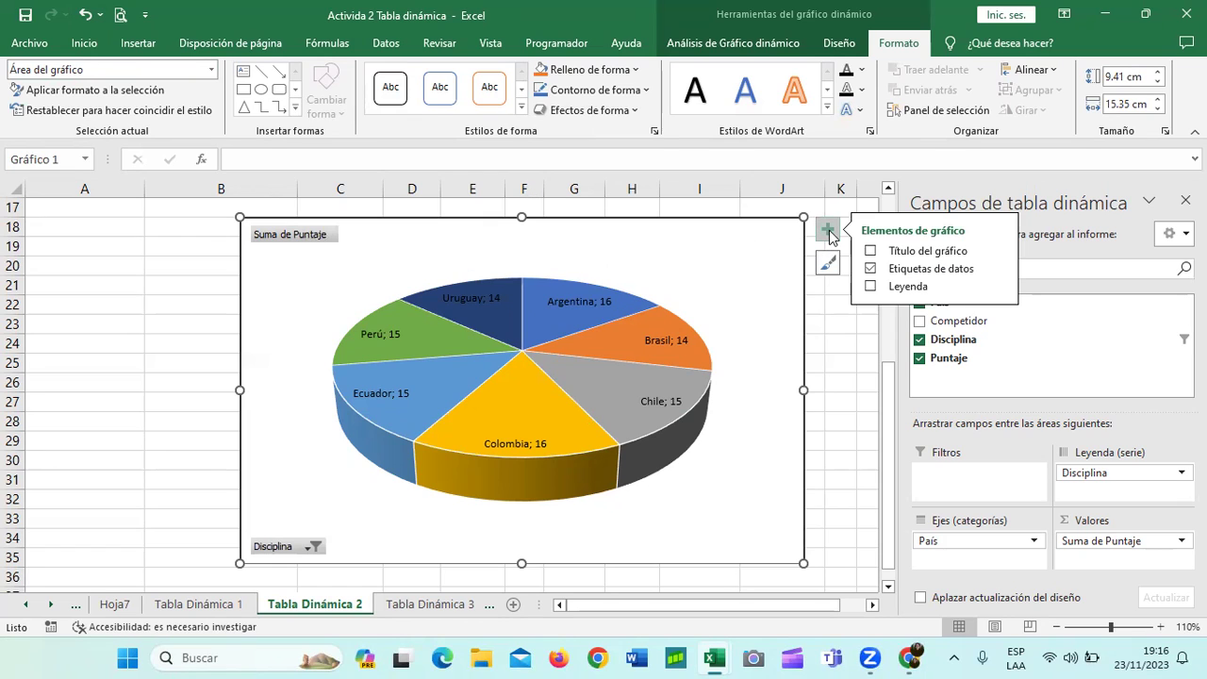
# Step: Toggle the legend on then off, add a chart title, and insert 'Diciplina' before 'Disco'
pyautogui.click(870, 286)
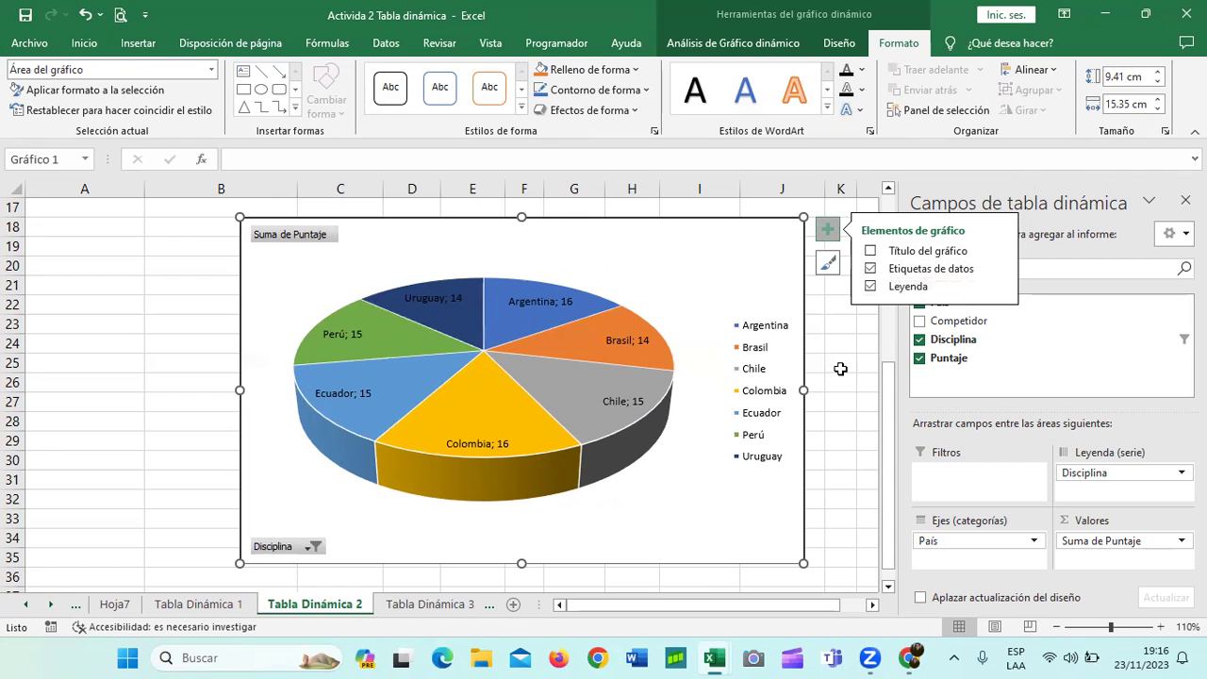
pyautogui.click(871, 286)
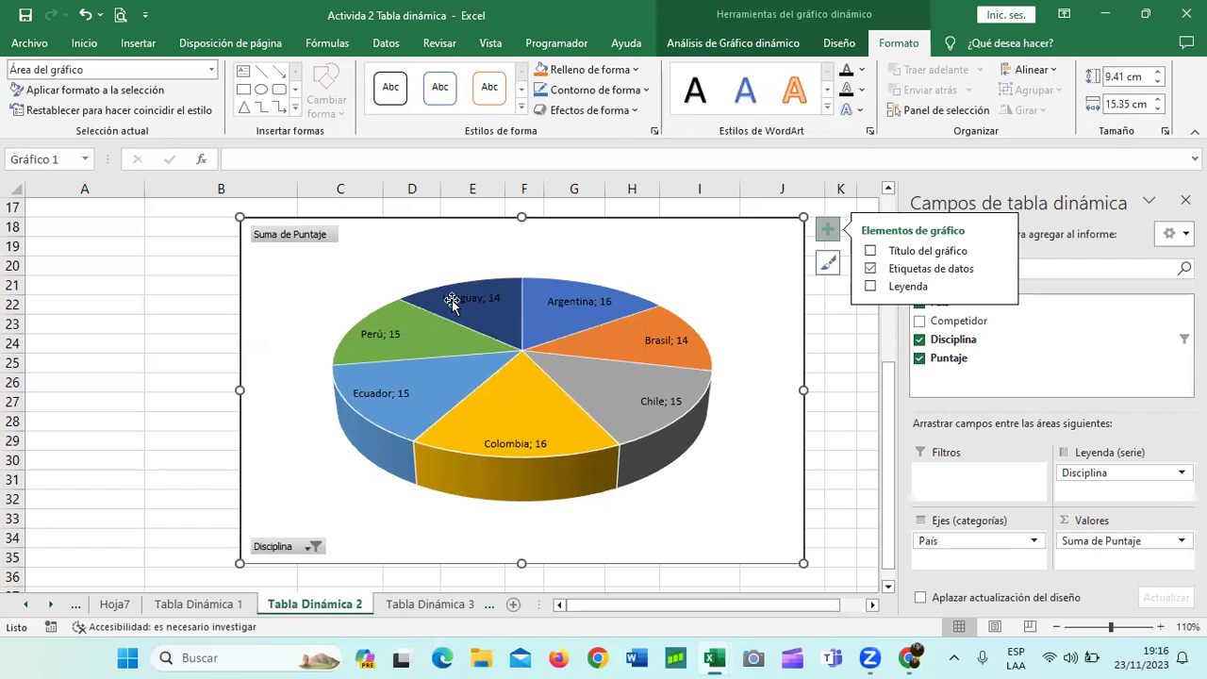
pyautogui.click(871, 251)
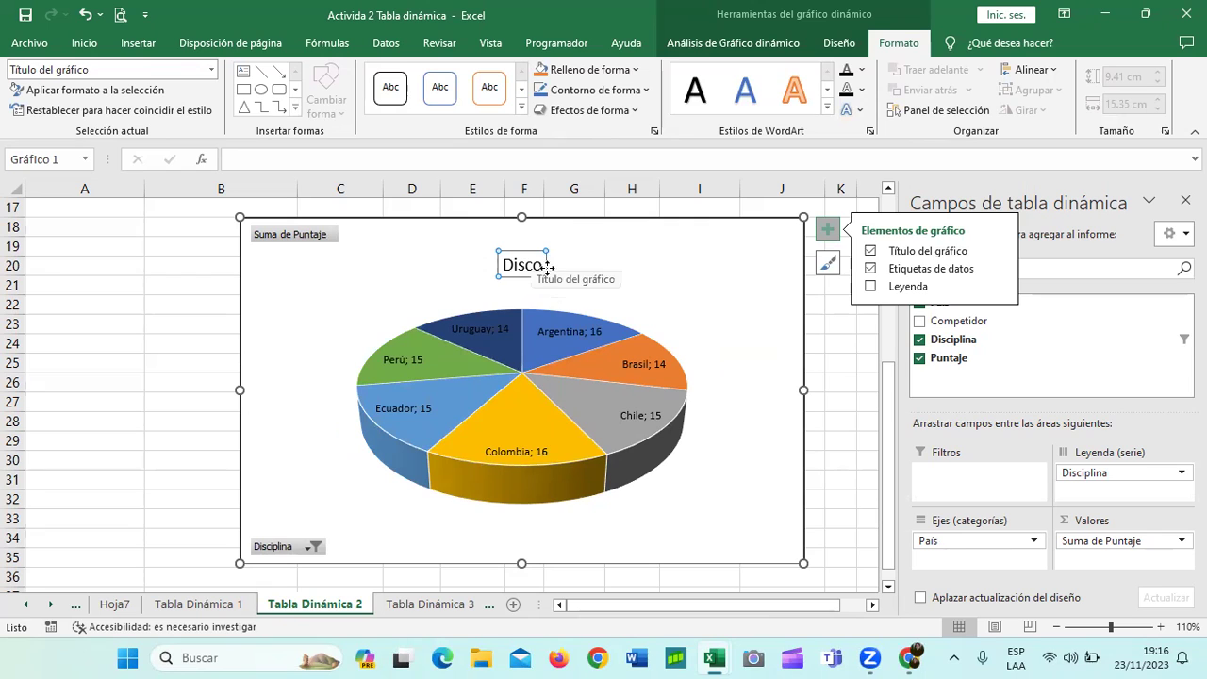
pyautogui.click(504, 264)
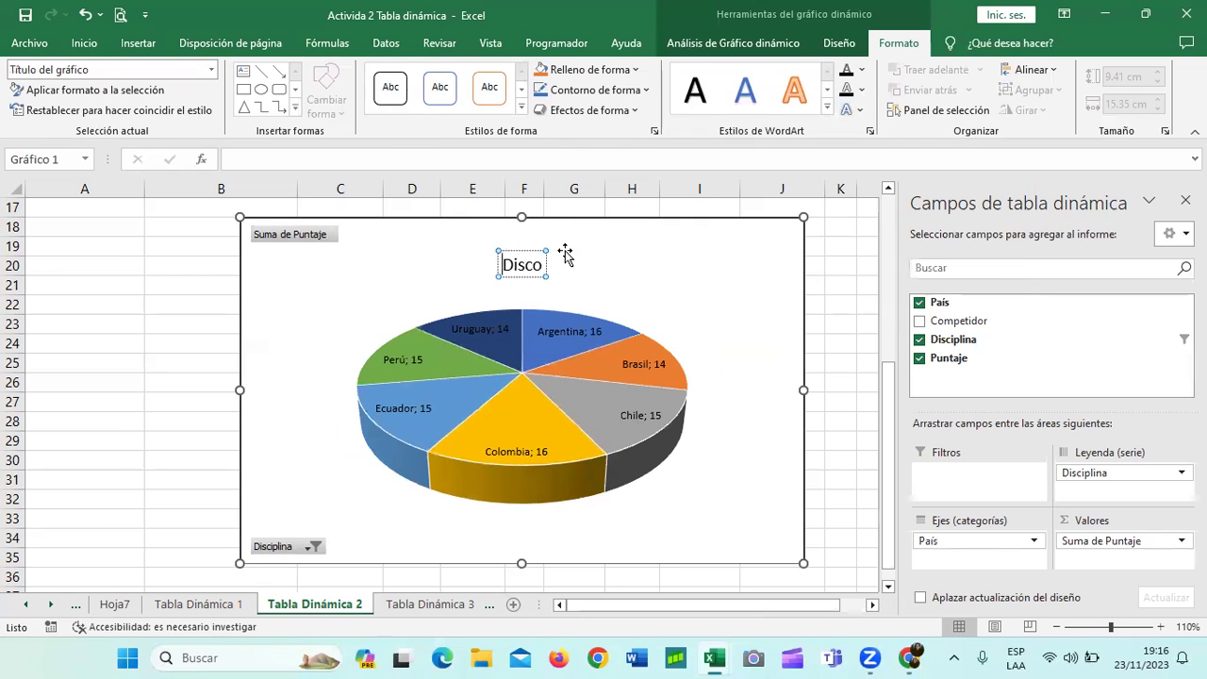
pyautogui.write('Diciplina')
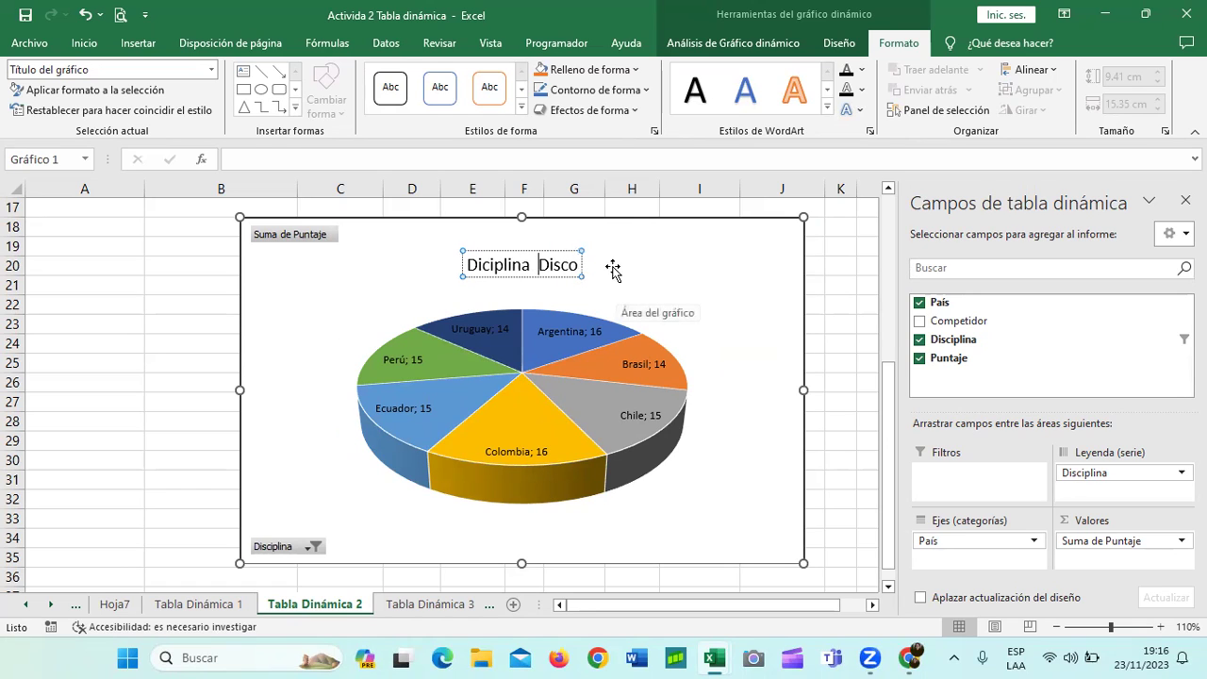
pyautogui.click(518, 284)
# Step: Select all the chart title text and change its font colour from the Inicio tab
pyautogui.click(477, 264)
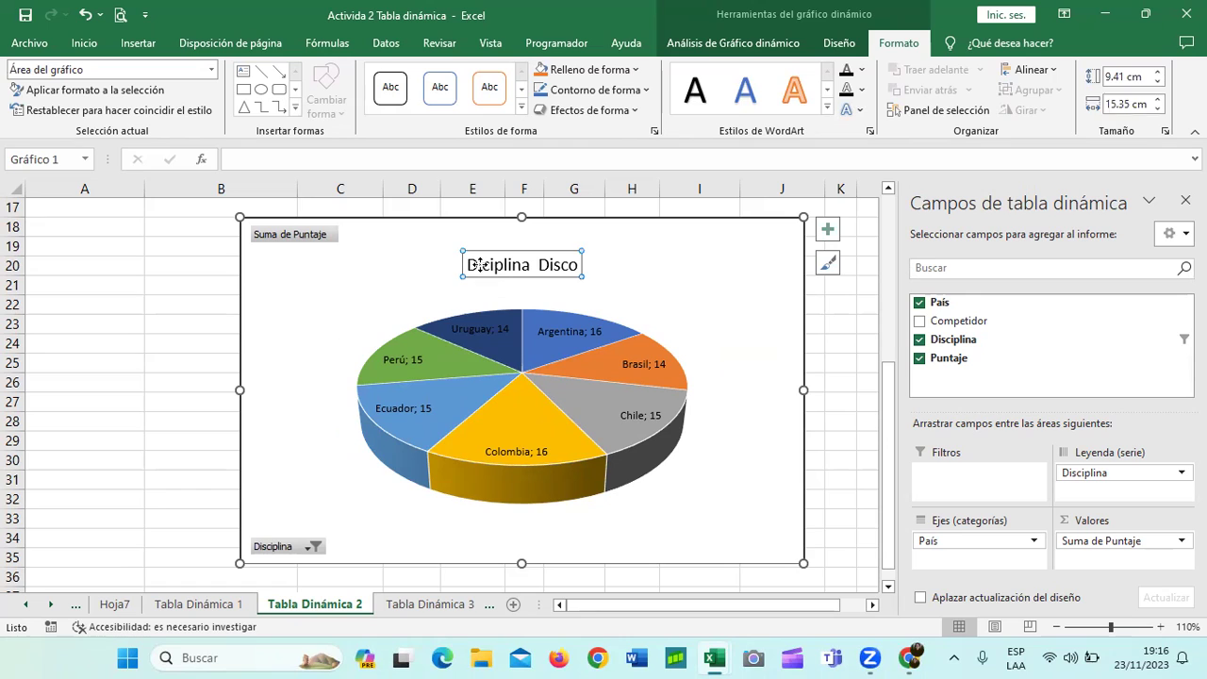
pyautogui.click(569, 264)
pyautogui.moveTo(468, 264); pyautogui.dragTo(577, 264)
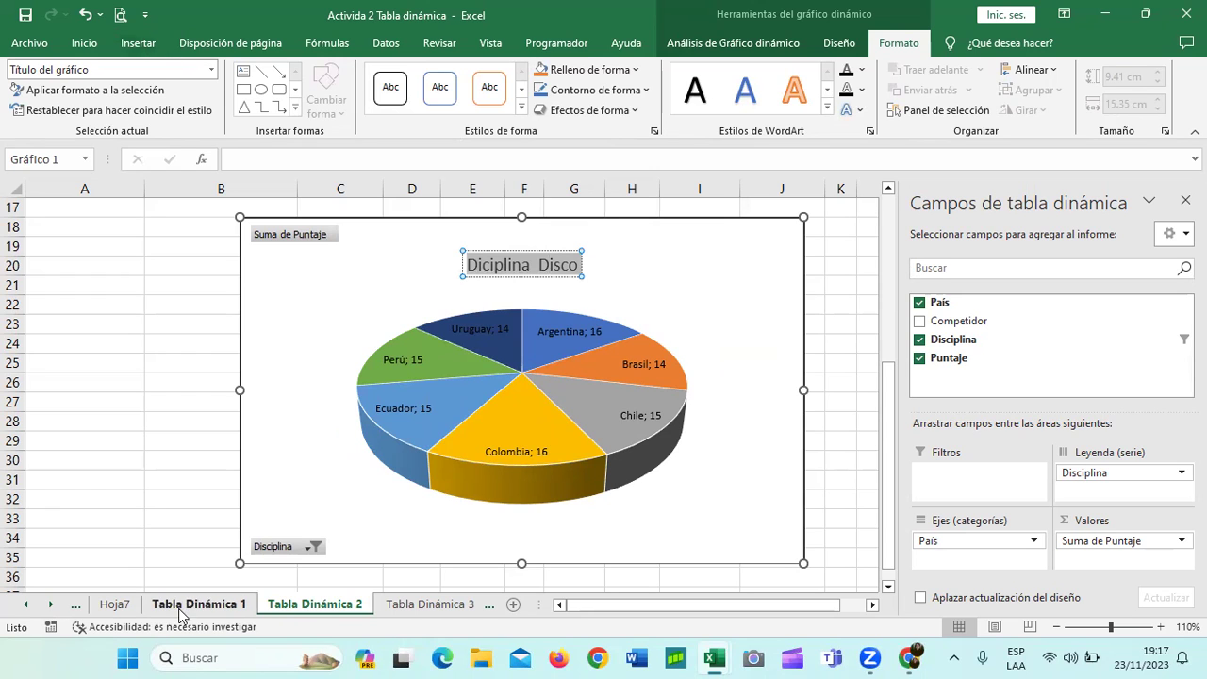
pyautogui.click(89, 46)
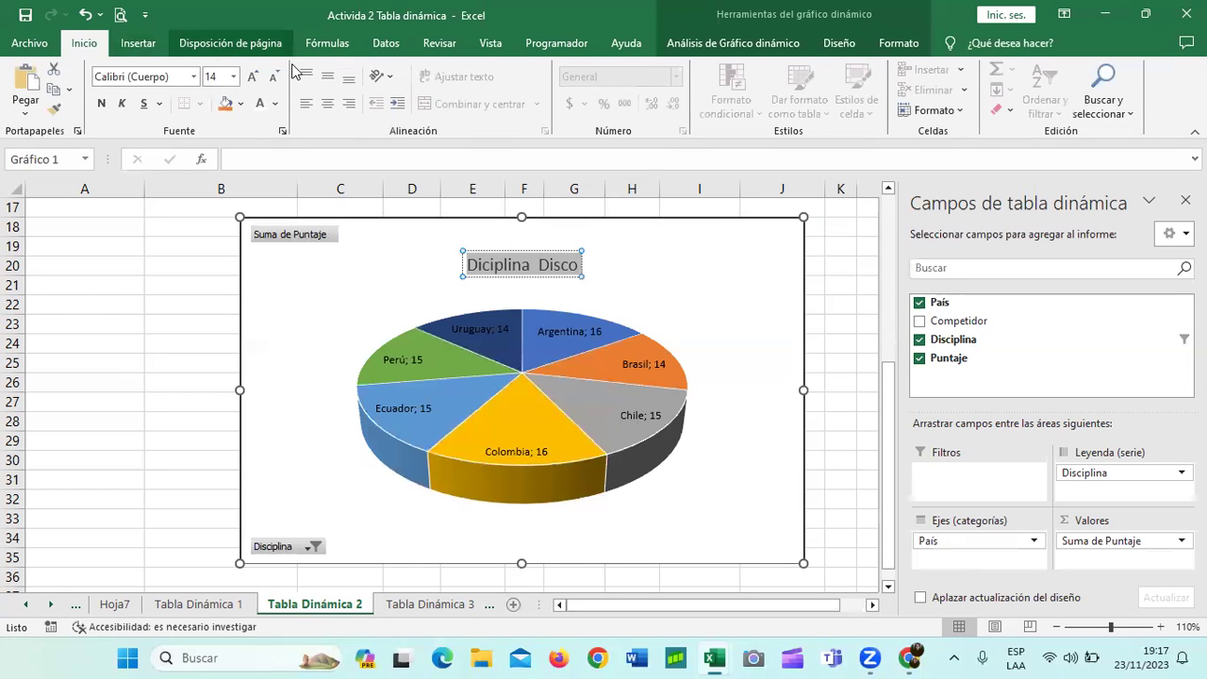
pyautogui.click(262, 106)
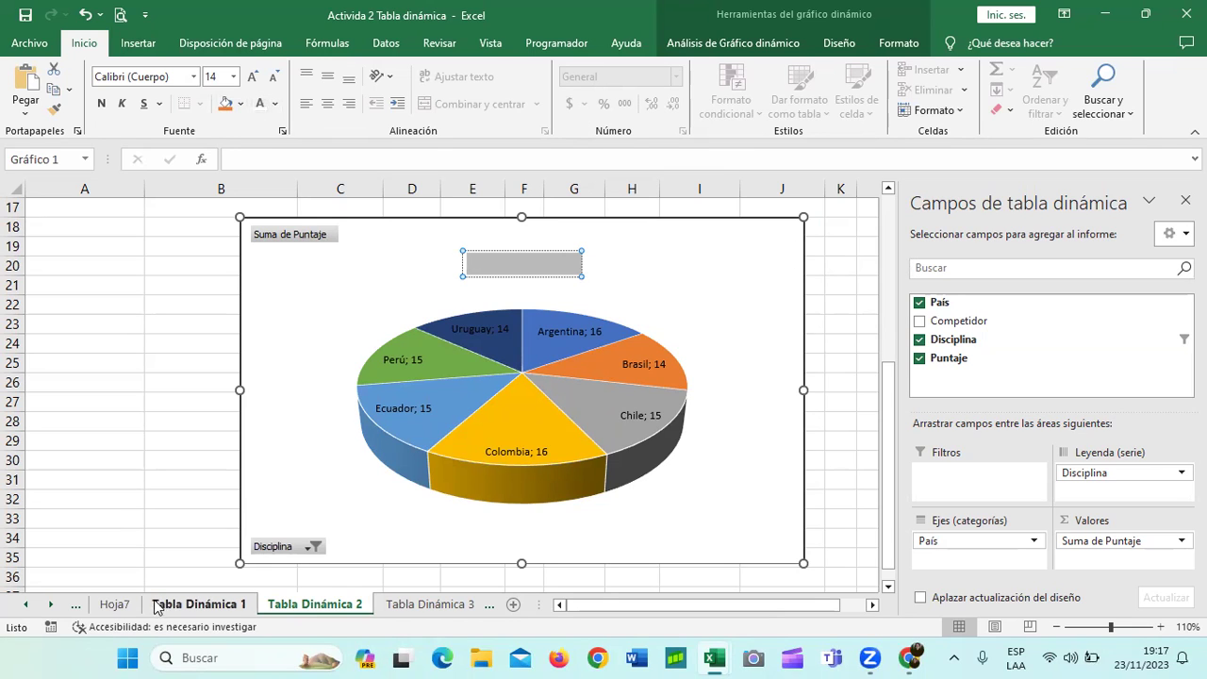
# Step: Browse the Actividad 2 and Hoja8 sheets, then return to Tabla Dinámica 2
pyautogui.click(26, 605)
pyautogui.click(206, 604)
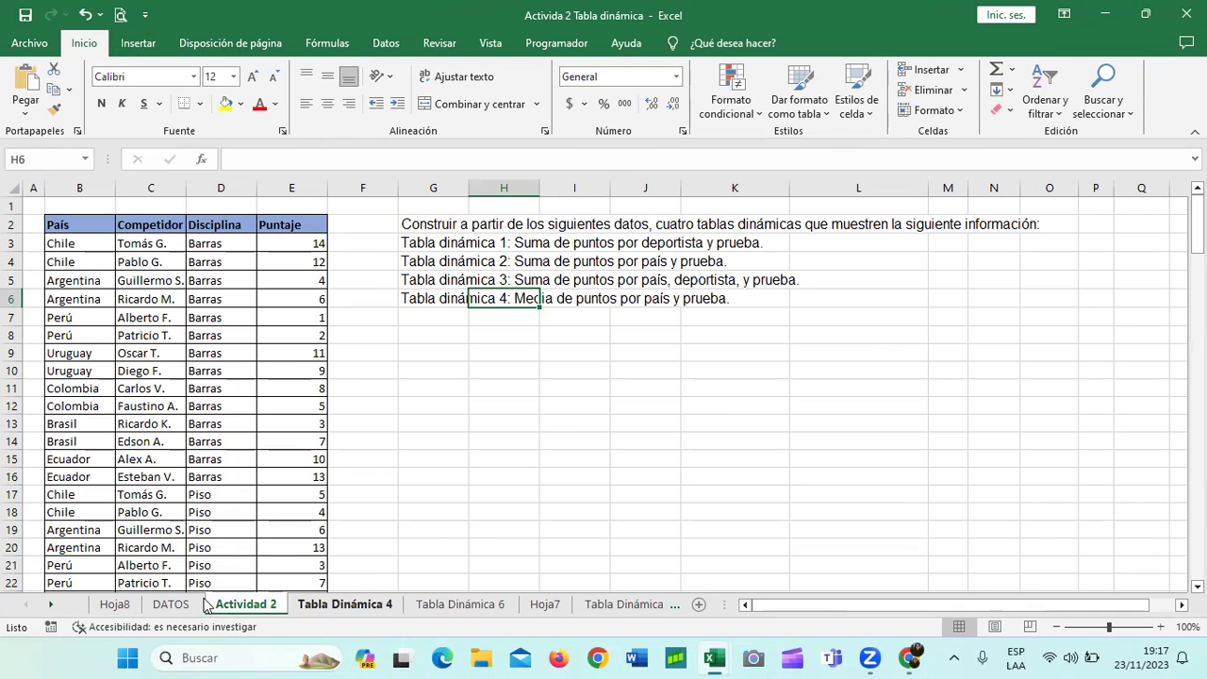
pyautogui.hotkey('ctrl', 'pagedown')
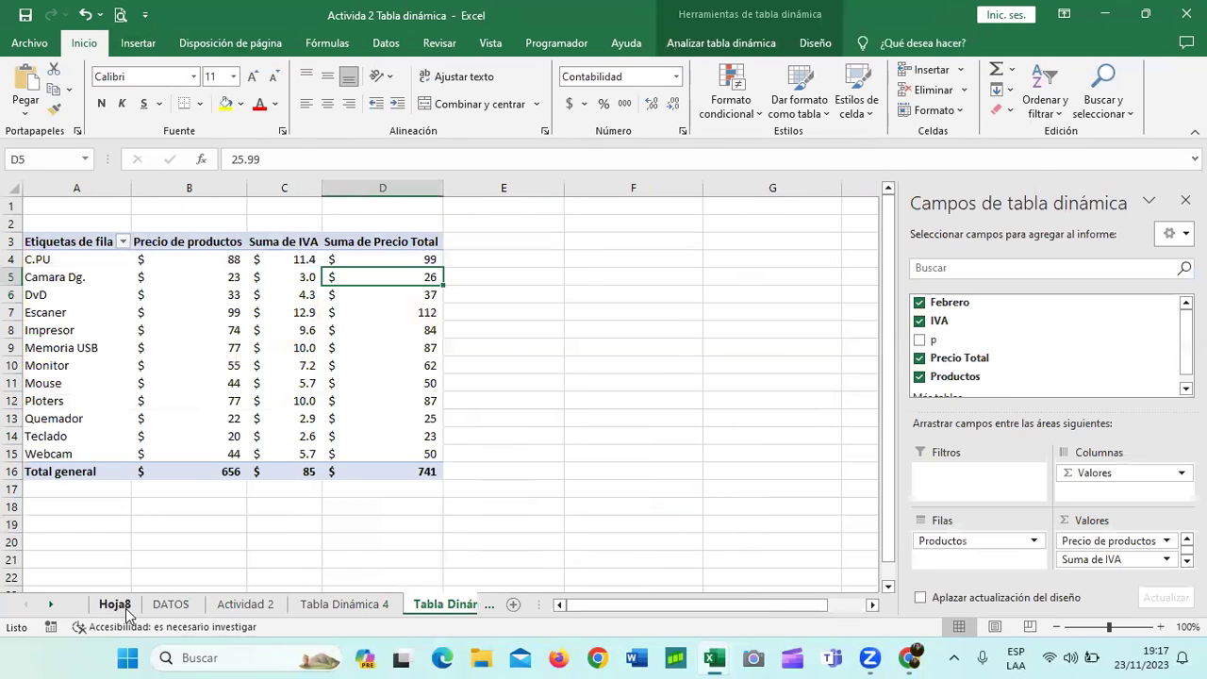
pyautogui.click(120, 606)
pyautogui.click(238, 613)
pyautogui.click(54, 605)
pyautogui.click(54, 604)
pyautogui.click(54, 605)
pyautogui.hotkey('ctrl', 'pagedown')
pyautogui.hotkey('ctrl', 'pagedown')
pyautogui.hotkey('ctrl', 'pagedown')
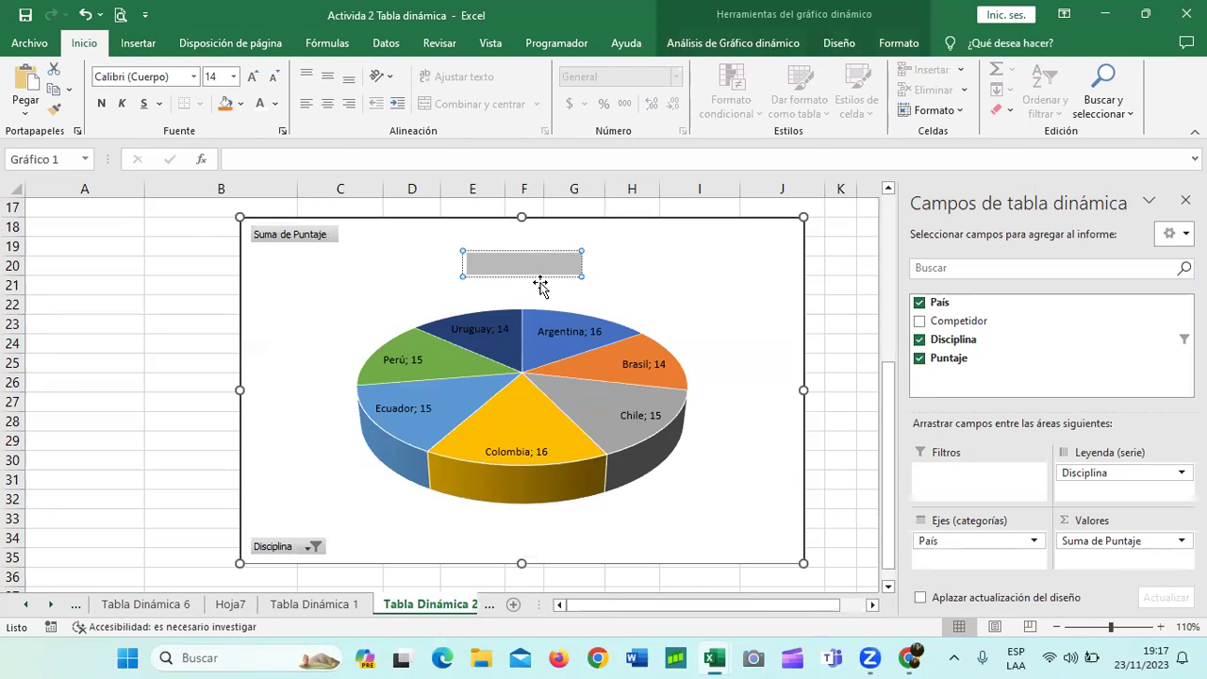
# Step: Apply the black shape style with white text to the whole chart area
pyautogui.click(898, 45)
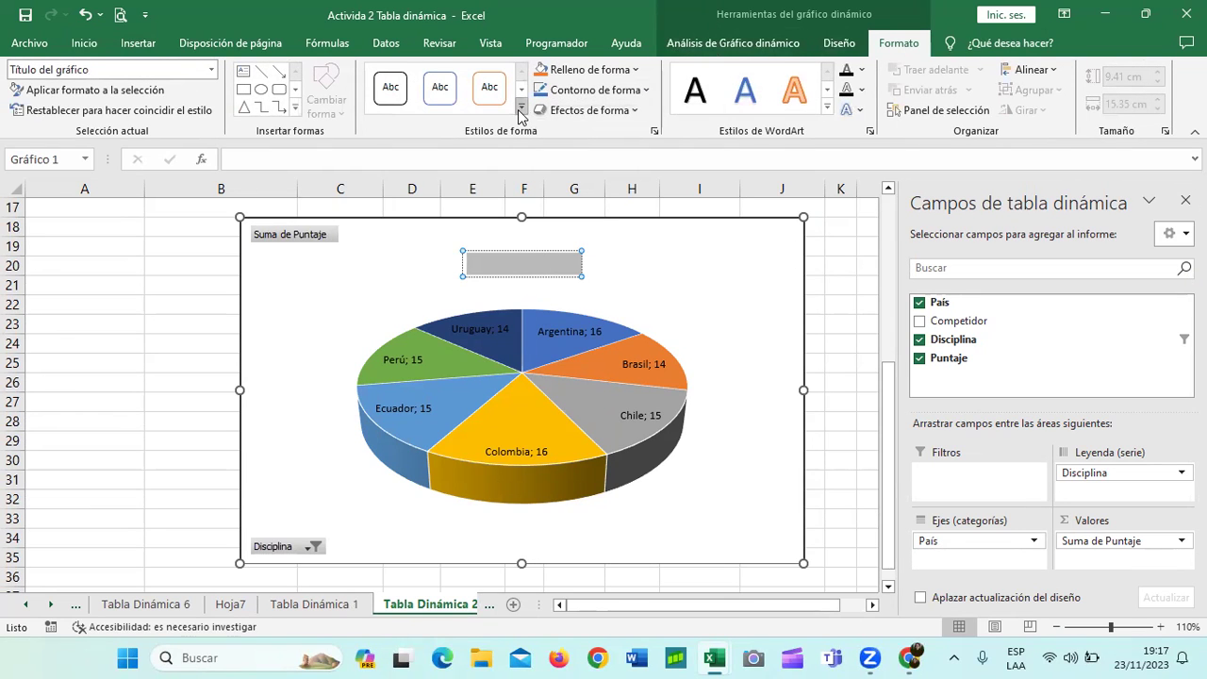
pyautogui.click(705, 275)
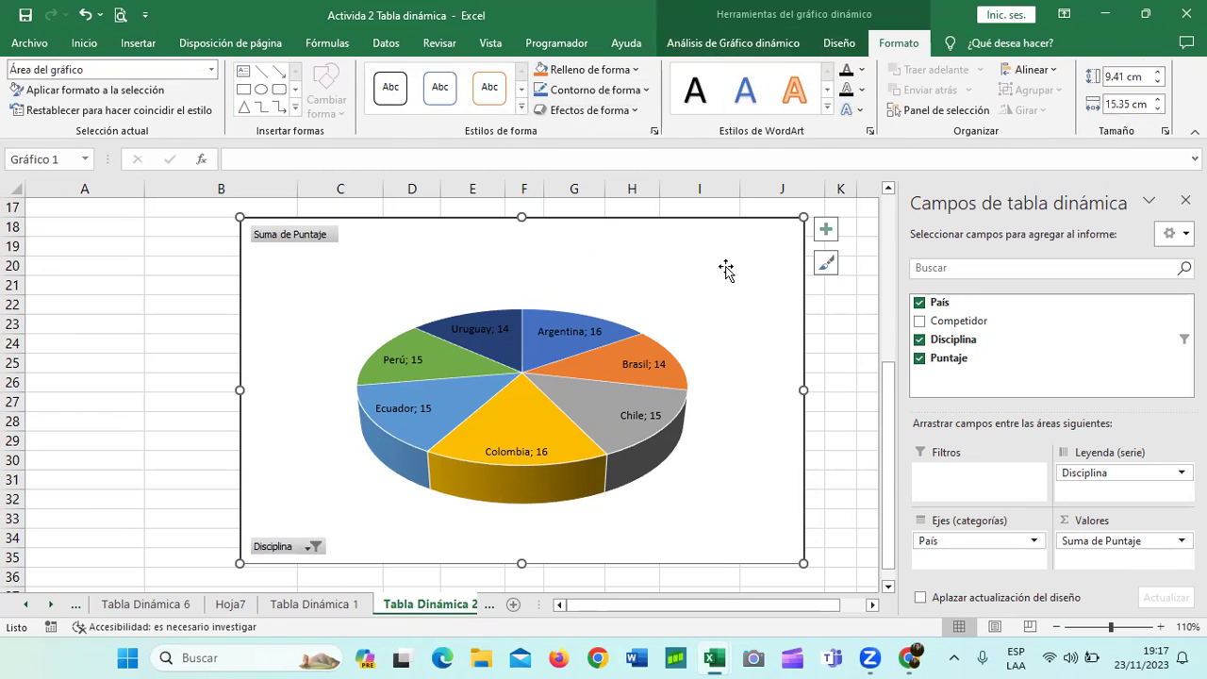
pyautogui.click(521, 112)
pyautogui.click(390, 181)
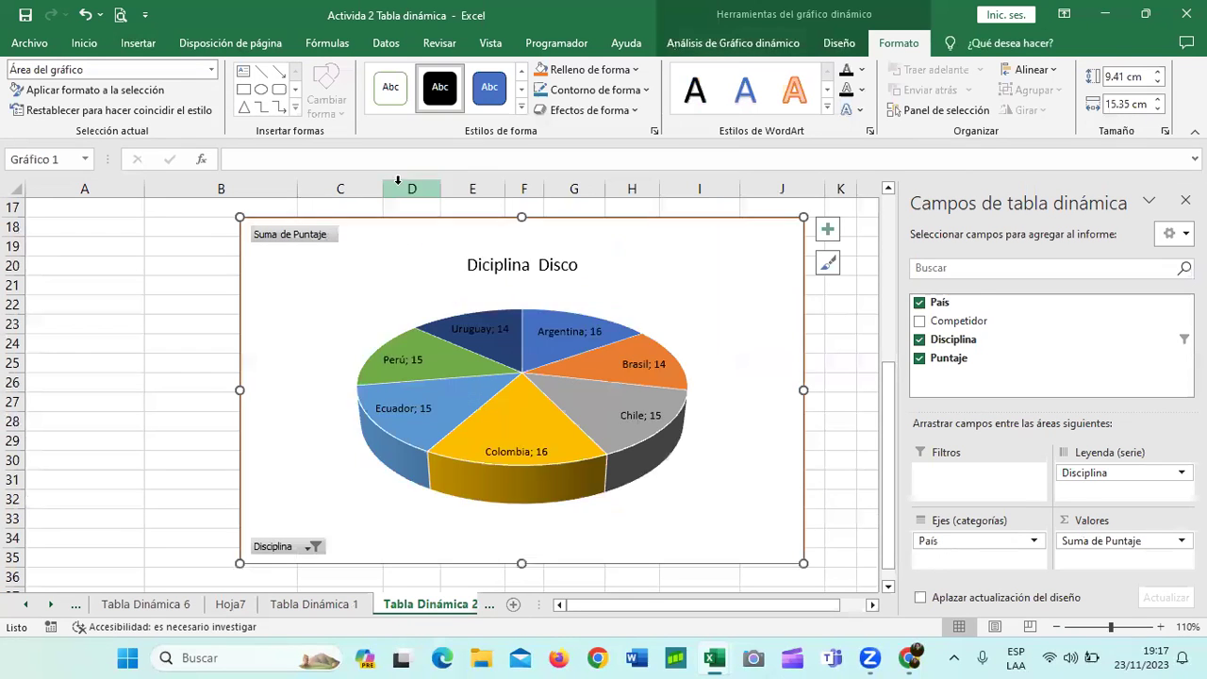
# Step: Correct the chart title spelling to 'Disciplina Disco' by adding the missing 's'
pyautogui.click(478, 267)
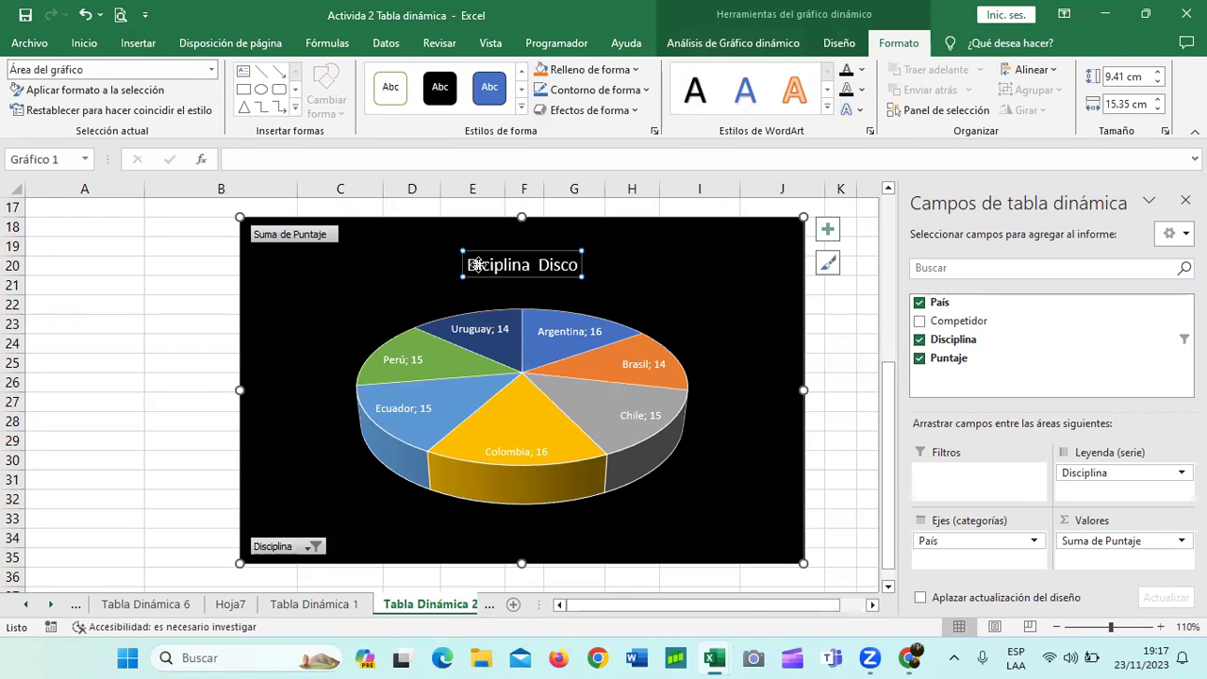
pyautogui.click(482, 266)
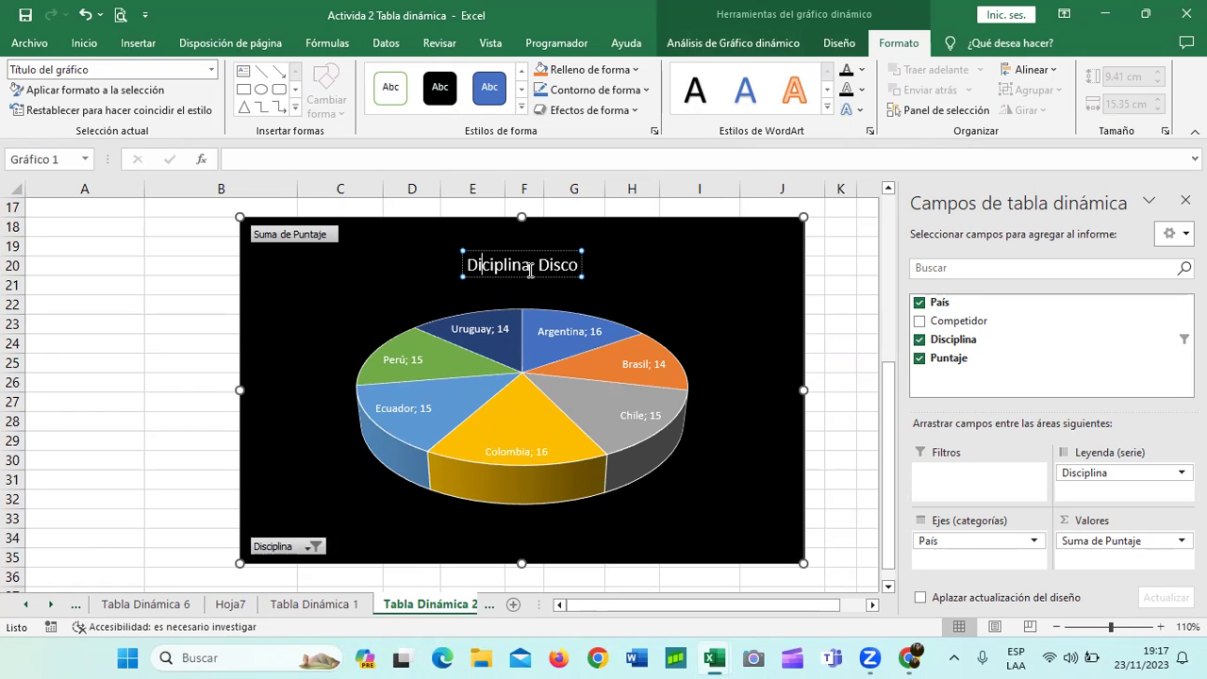
pyautogui.write('s')
pyautogui.click(644, 272)
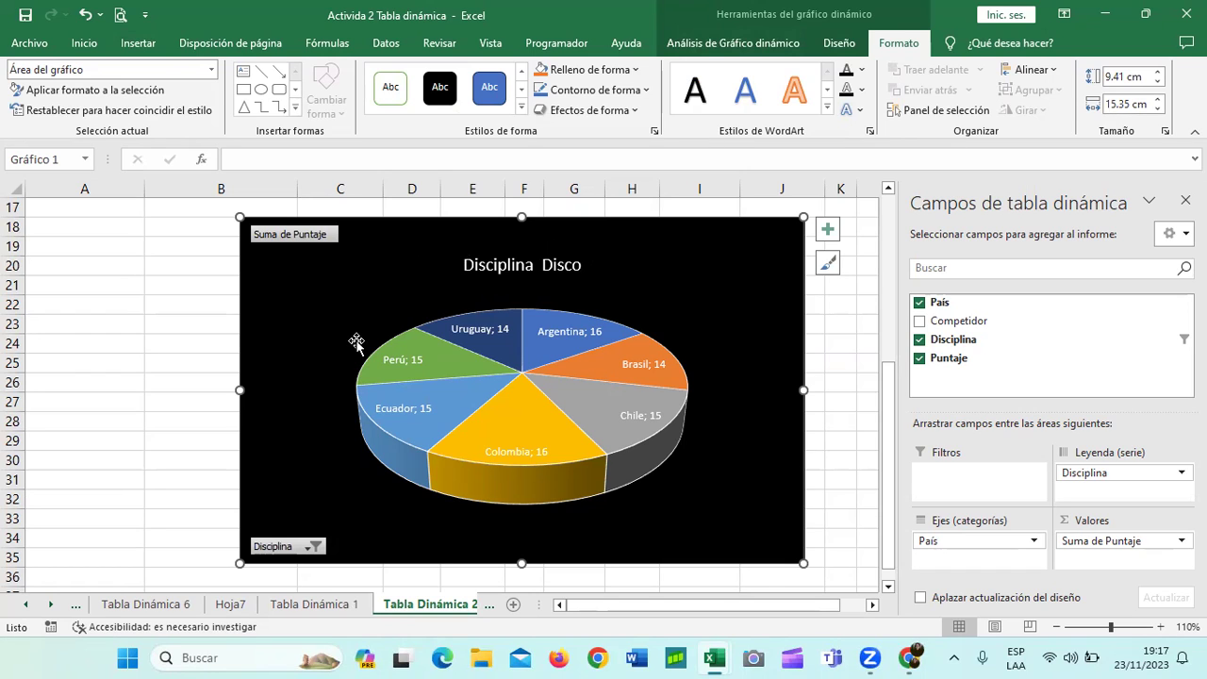
pyautogui.click(25, 604)
pyautogui.click(25, 604)
pyautogui.click(25, 605)
pyautogui.click(28, 605)
pyautogui.click(243, 604)
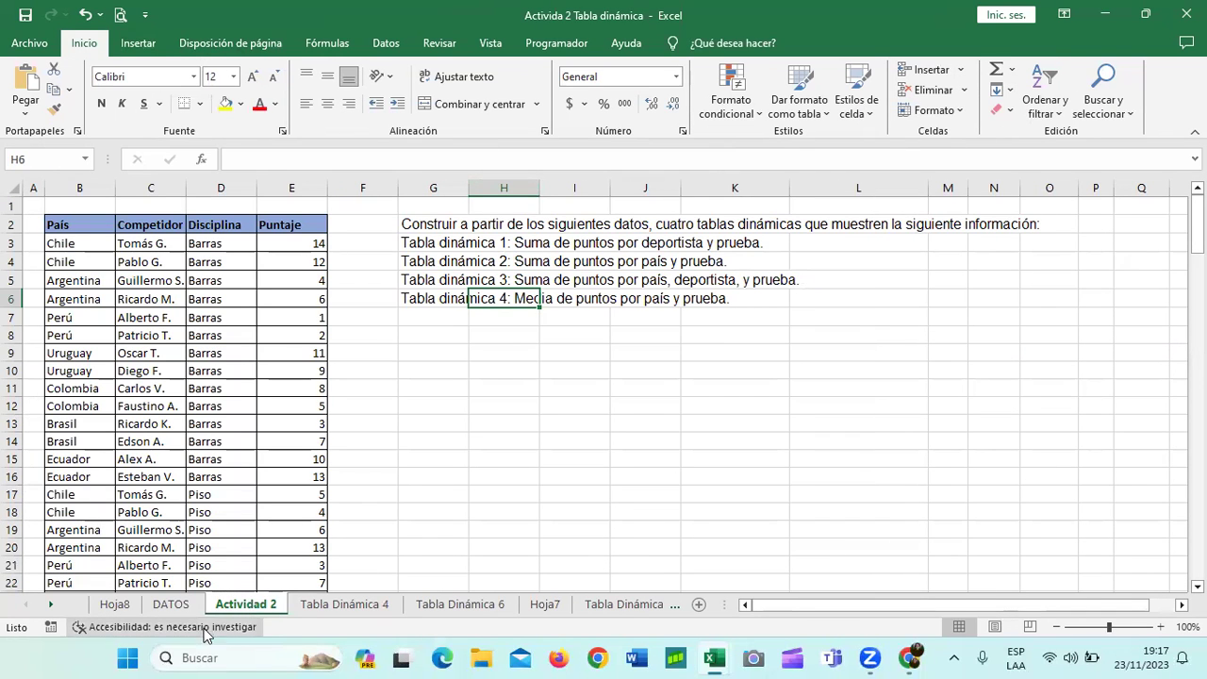
pyautogui.click(55, 603)
pyautogui.click(55, 603)
pyautogui.click(55, 602)
pyautogui.click(55, 603)
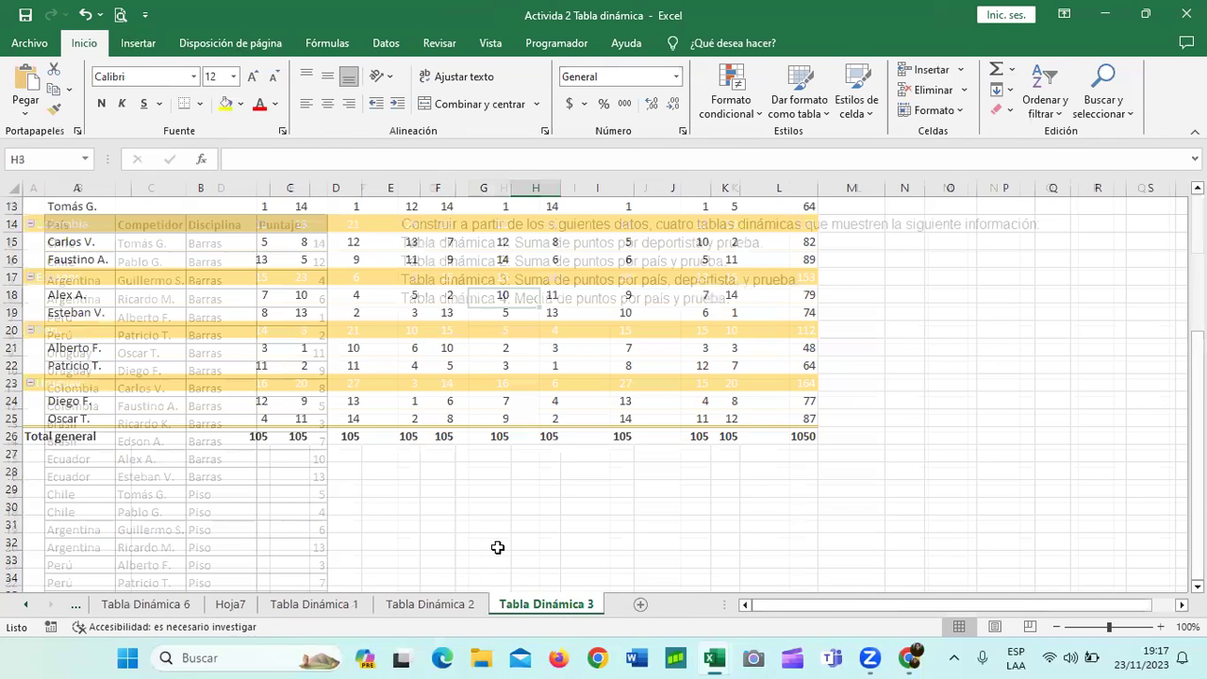
pyautogui.hotkey('ctrl', 'pageup')
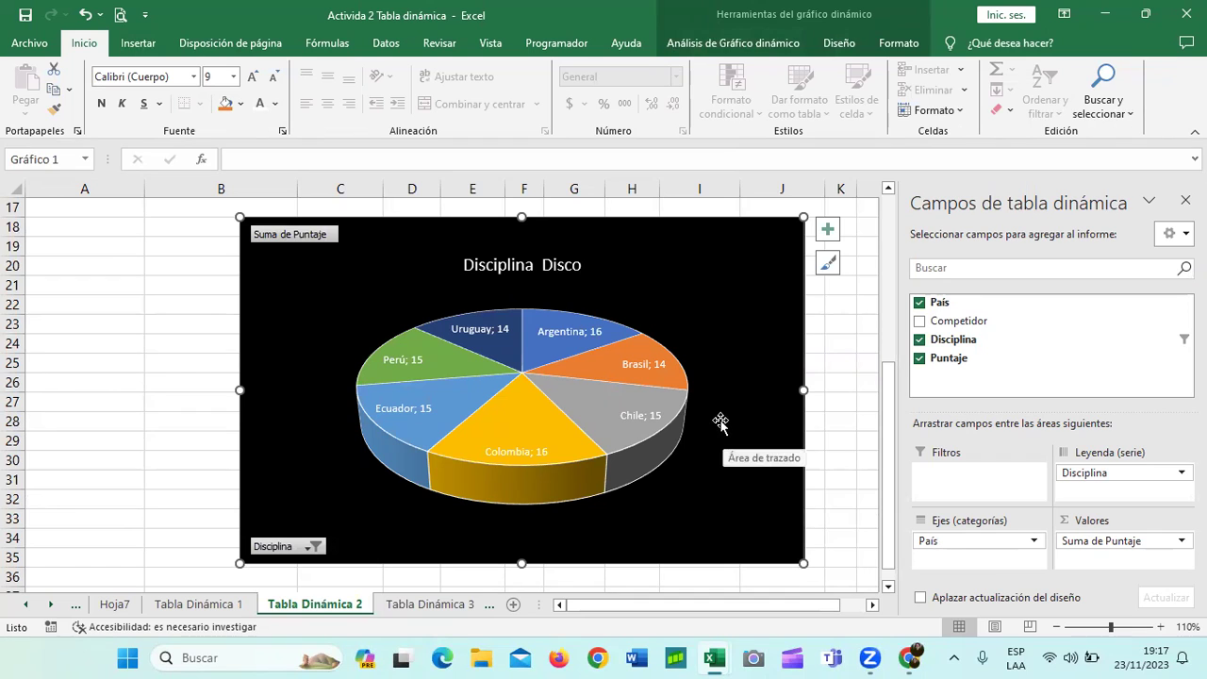
pyautogui.click(725, 363)
pyautogui.click(828, 264)
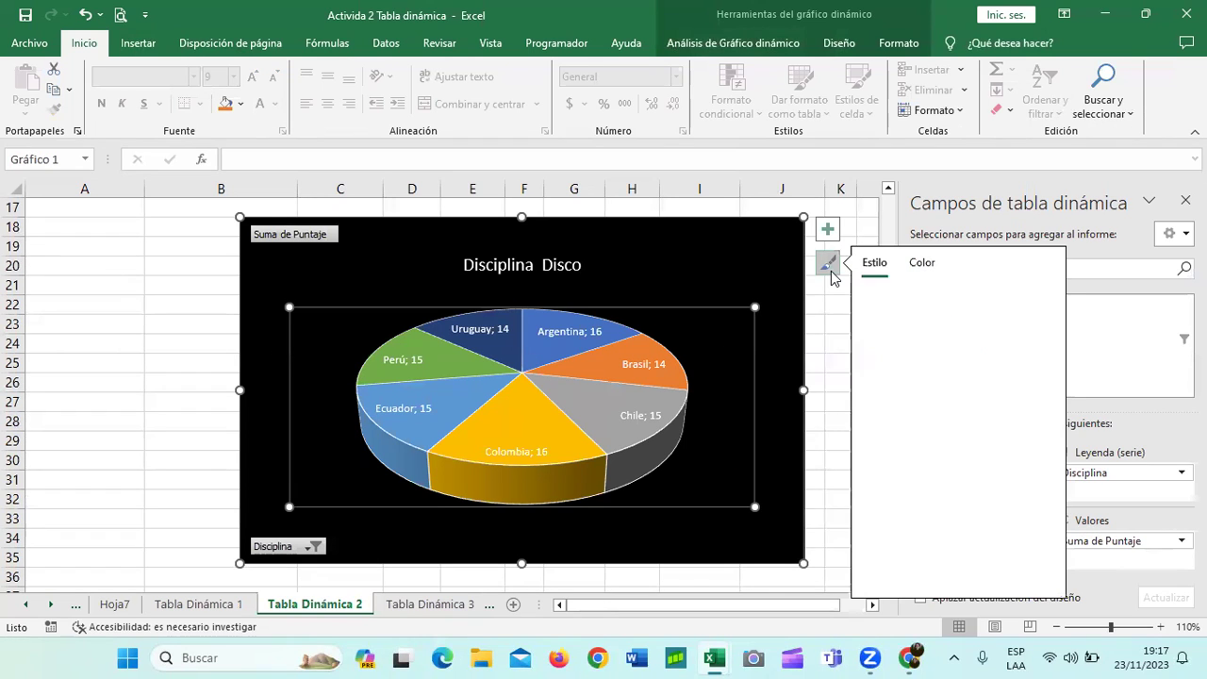
pyautogui.moveTo(1045, 311); pyautogui.dragTo(1036, 533)
pyautogui.moveTo(1035, 486); pyautogui.dragTo(1045, 337)
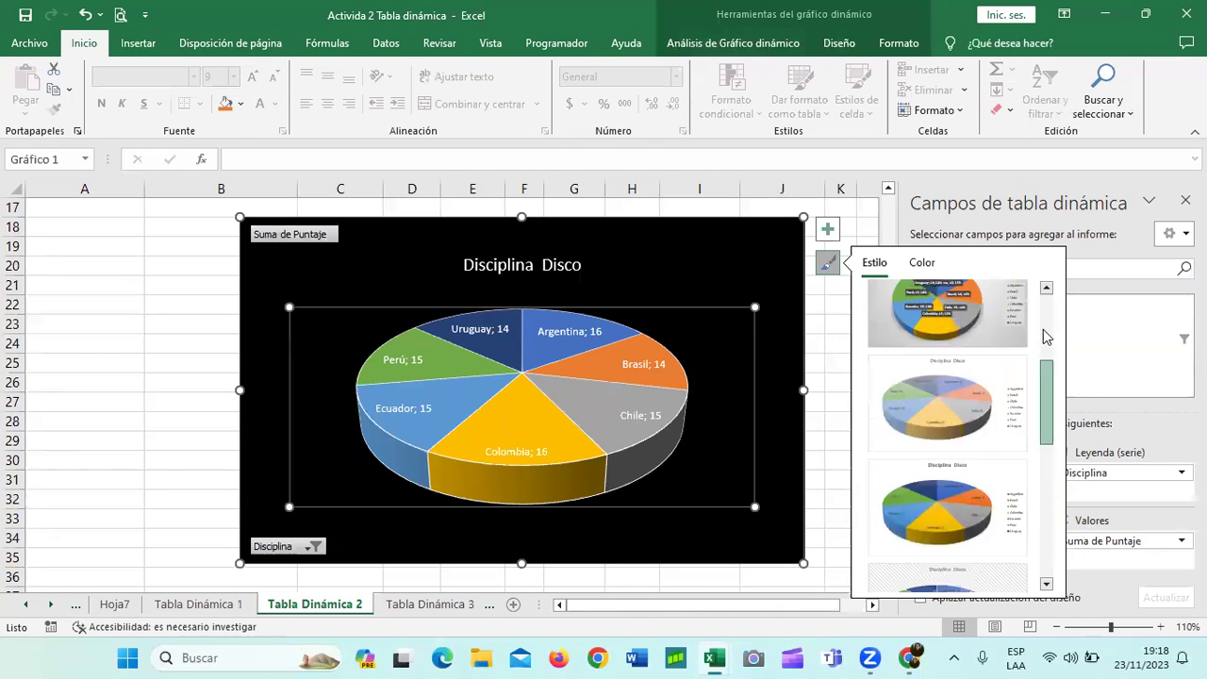
pyautogui.click(922, 264)
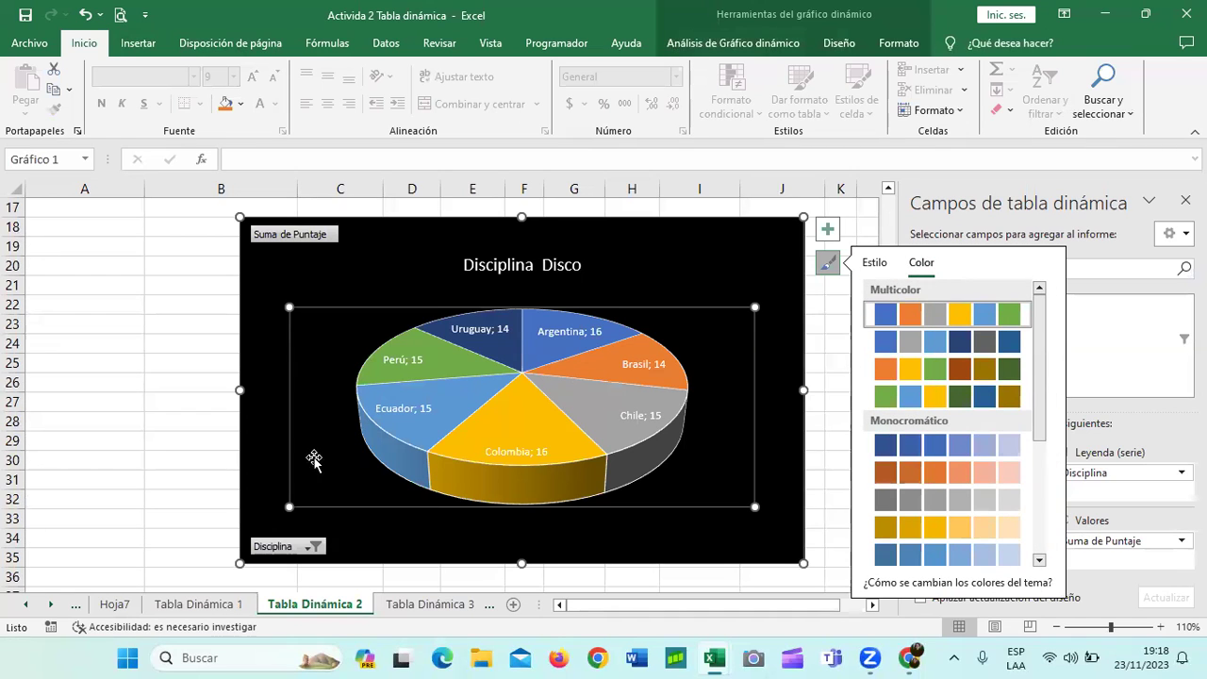
pyautogui.click(163, 413)
# Step: Select the whole pie series and drag it outward so every country slice separates
pyautogui.click(413, 407)
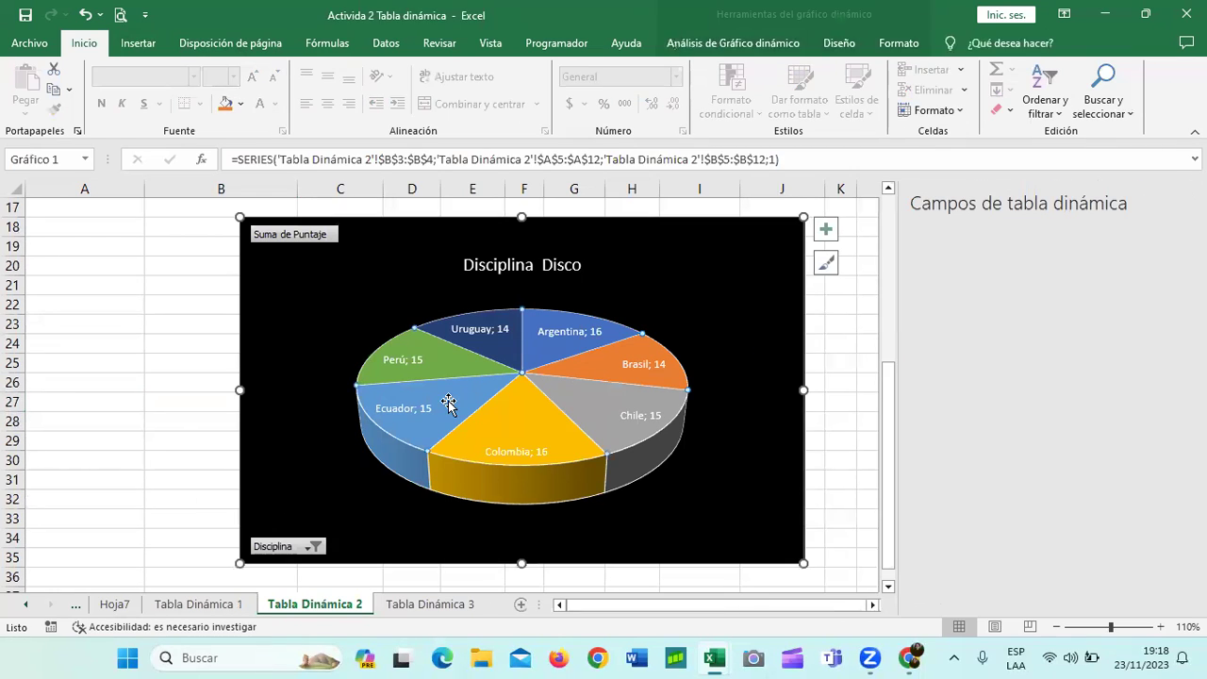
pyautogui.moveTo(621, 453); pyautogui.dragTo(624, 467)
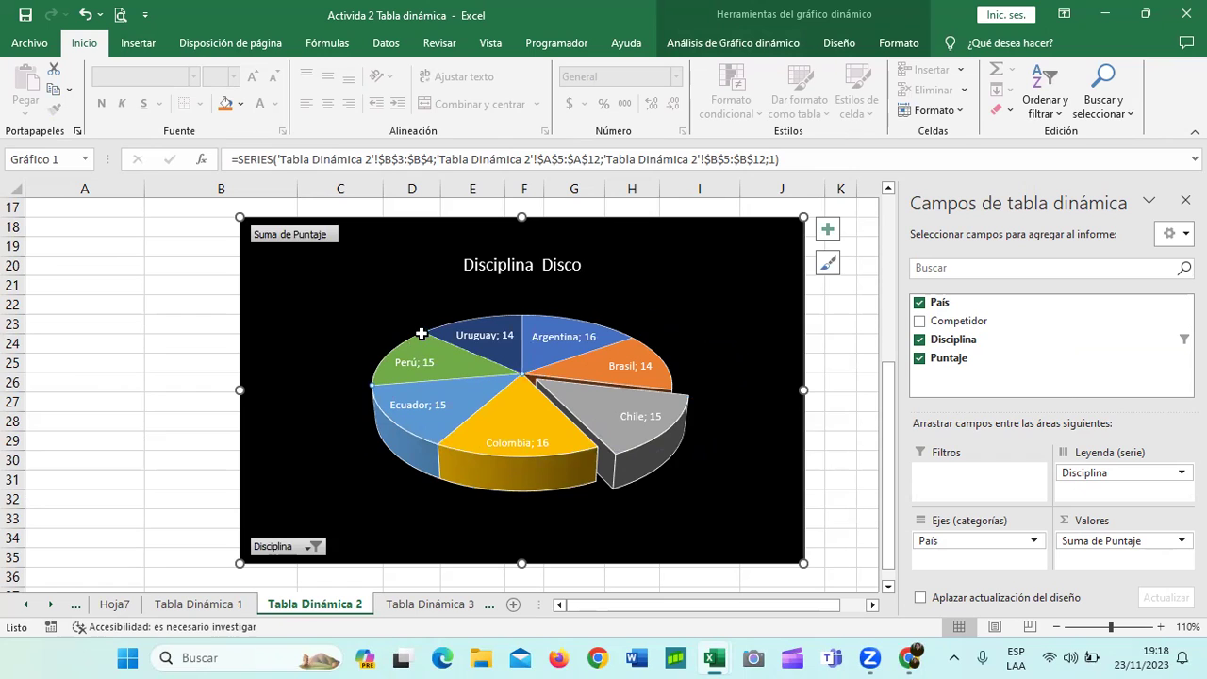
pyautogui.click(475, 339)
pyautogui.click(554, 317)
pyautogui.click(500, 438)
pyautogui.click(500, 413)
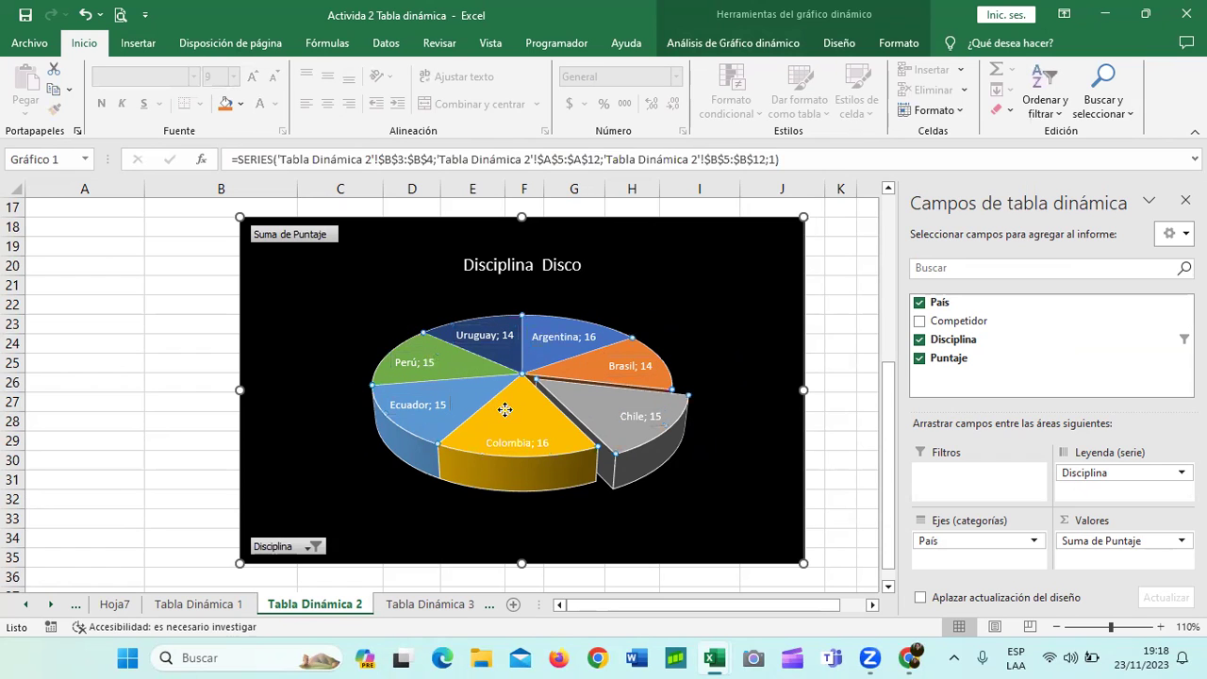
pyautogui.click(502, 438)
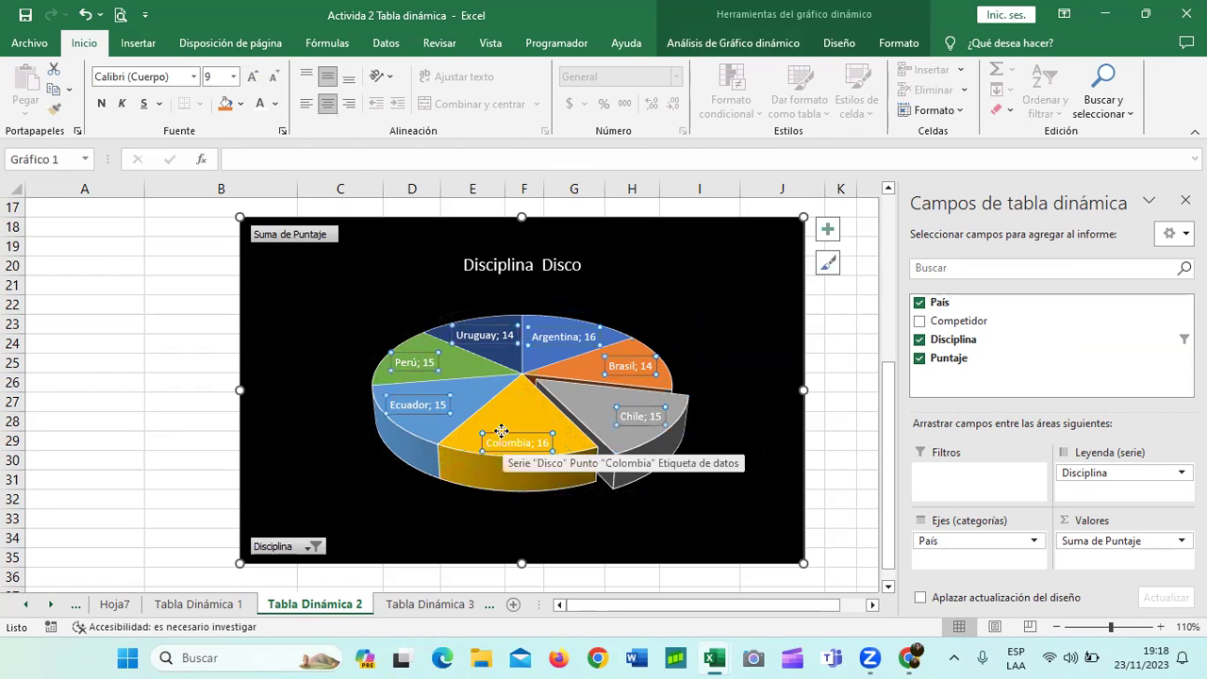
pyautogui.click(421, 360)
pyautogui.click(420, 345)
pyautogui.moveTo(417, 345); pyautogui.dragTo(399, 336)
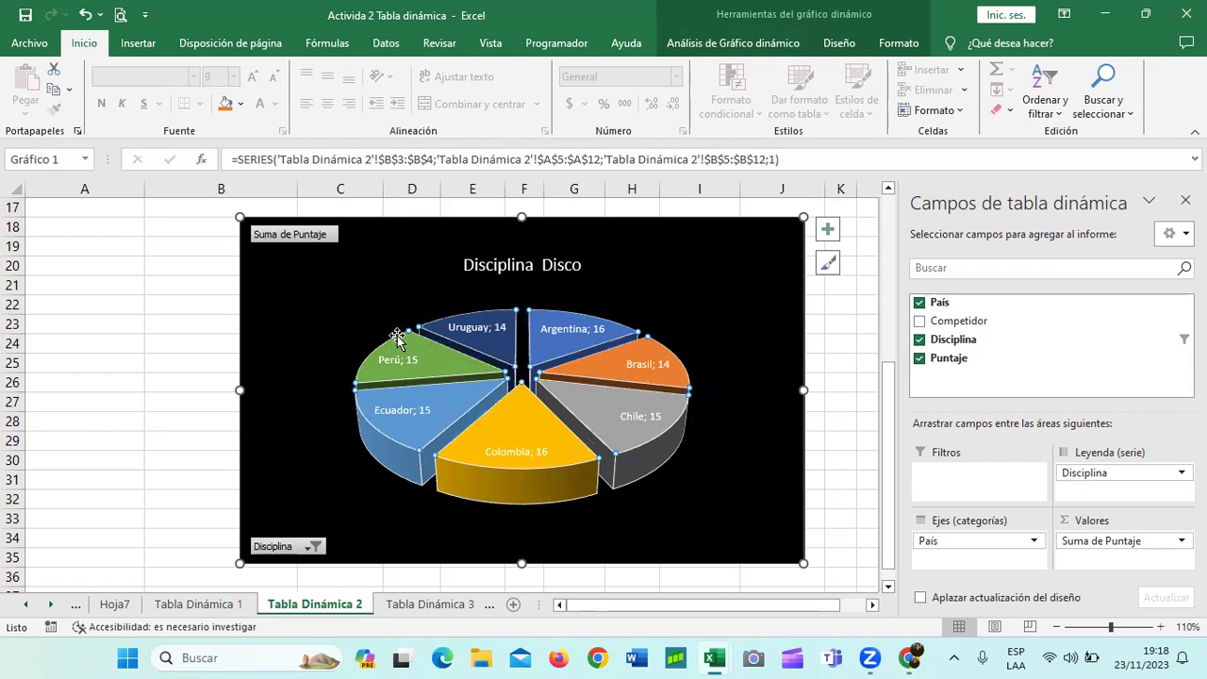
pyautogui.click(733, 478)
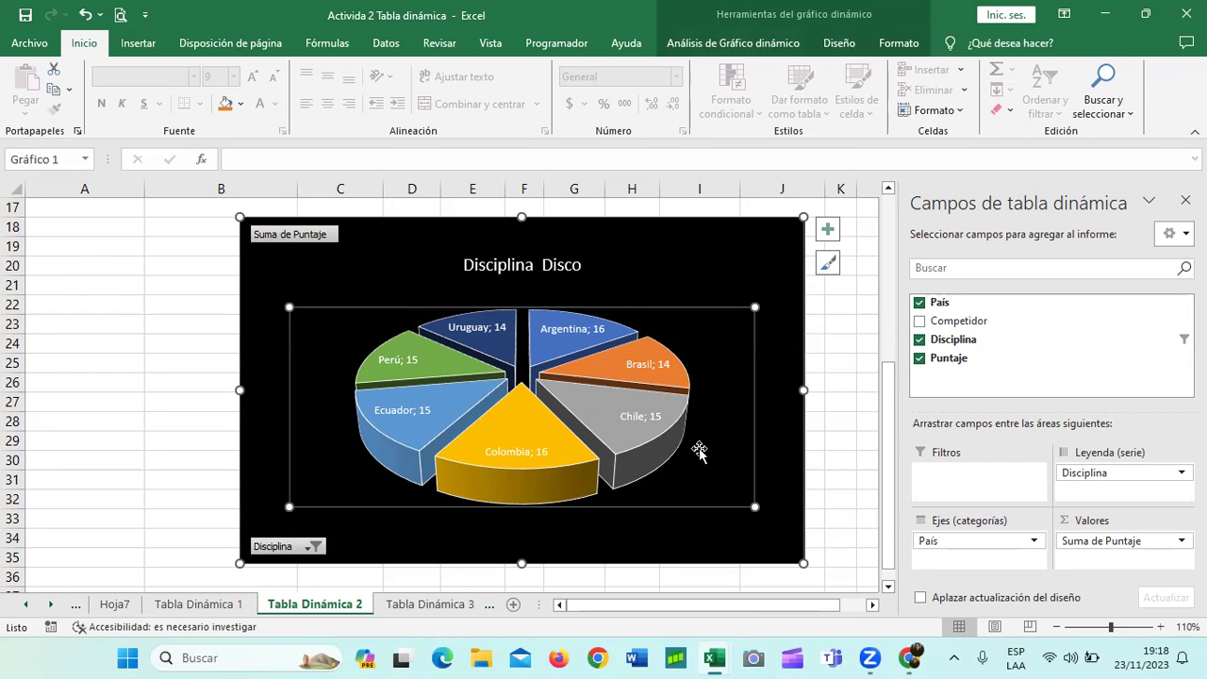
# Step: Increase the pie's data label font size to 10
pyautogui.click(635, 366)
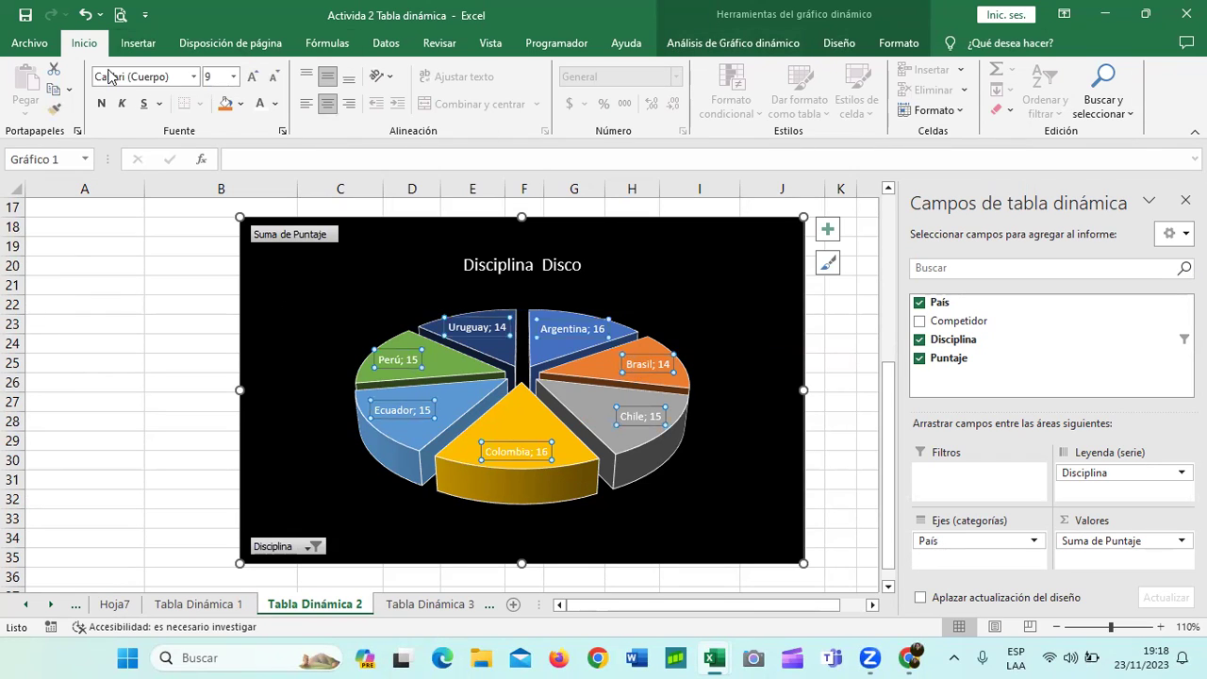
pyautogui.click(253, 81)
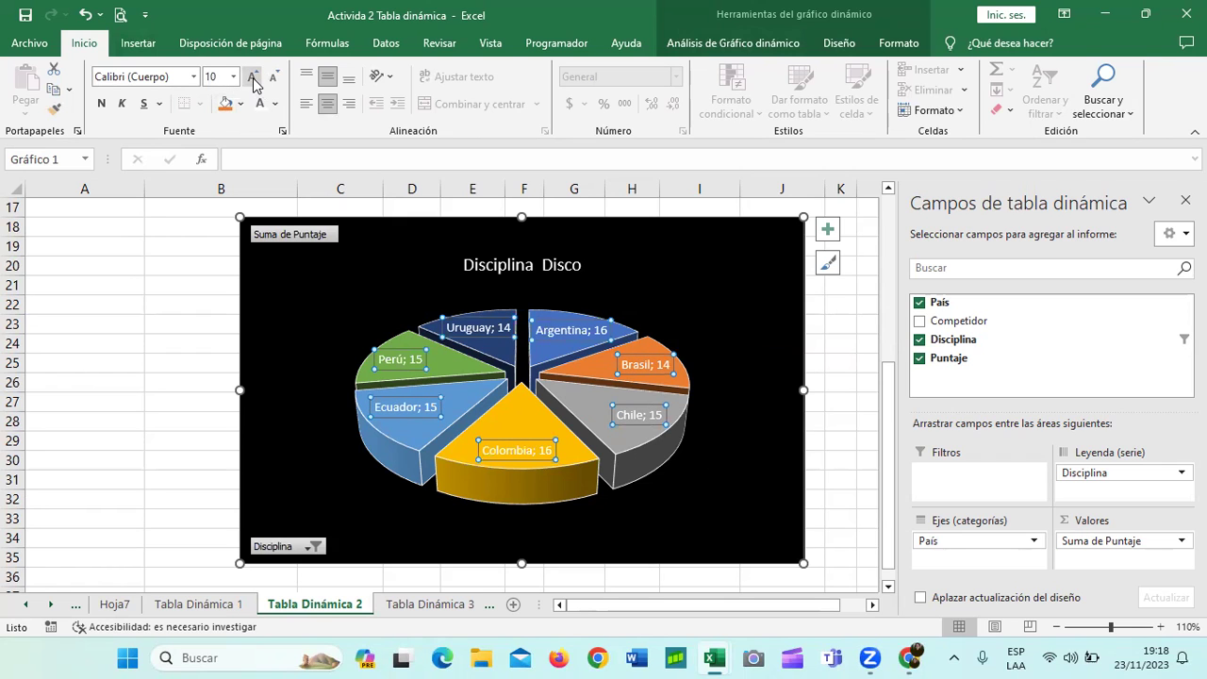
pyautogui.click(685, 488)
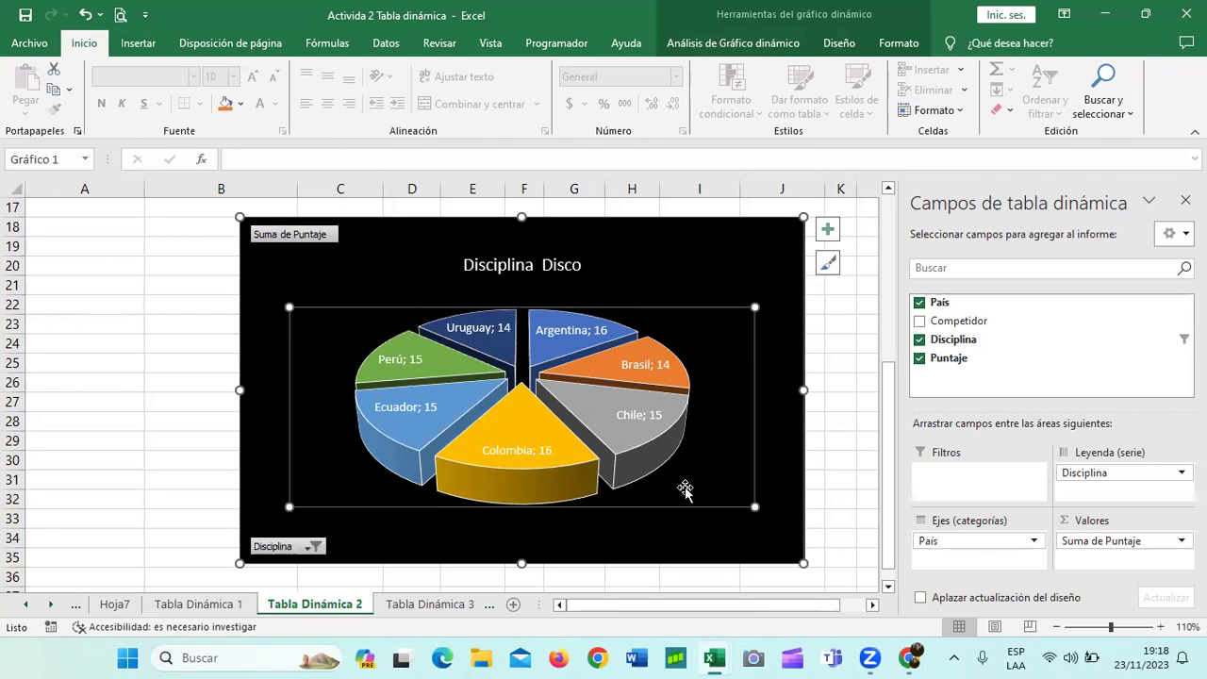
# Step: Move the Brasil, Argentina and Uruguay labels above their slices
pyautogui.click(657, 364)
pyautogui.moveTo(649, 364); pyautogui.dragTo(693, 330)
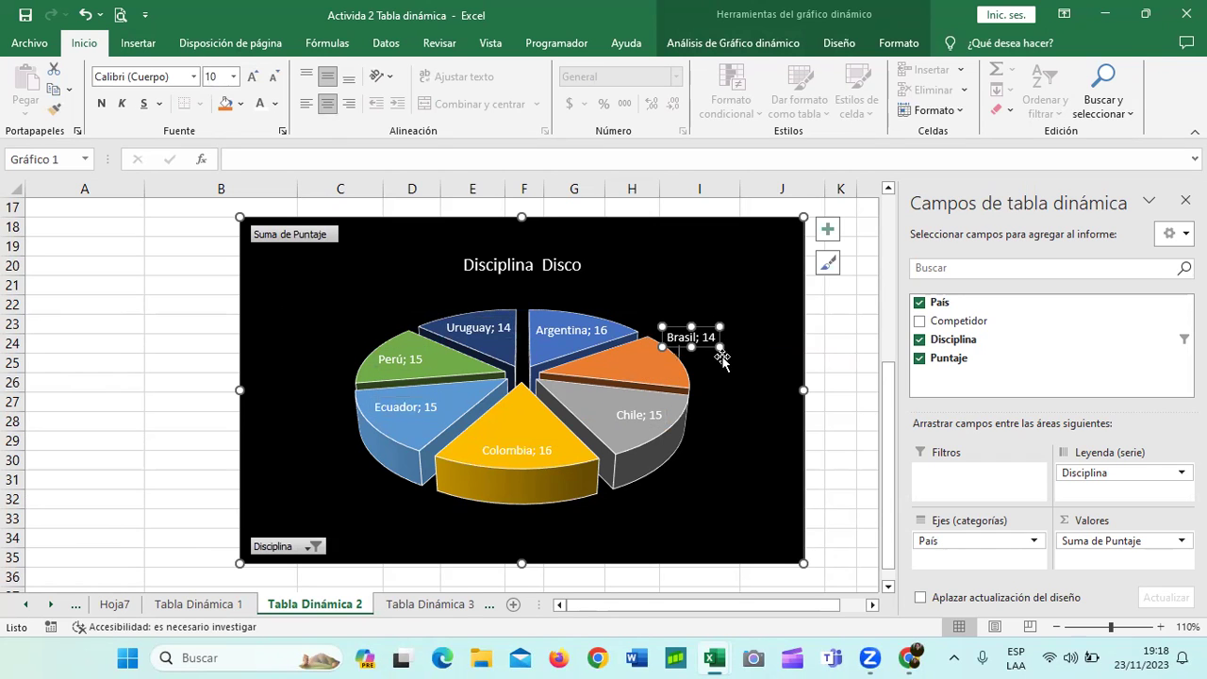
pyautogui.click(722, 360)
pyautogui.click(568, 332)
pyautogui.click(569, 332)
pyautogui.moveTo(570, 321); pyautogui.dragTo(582, 295)
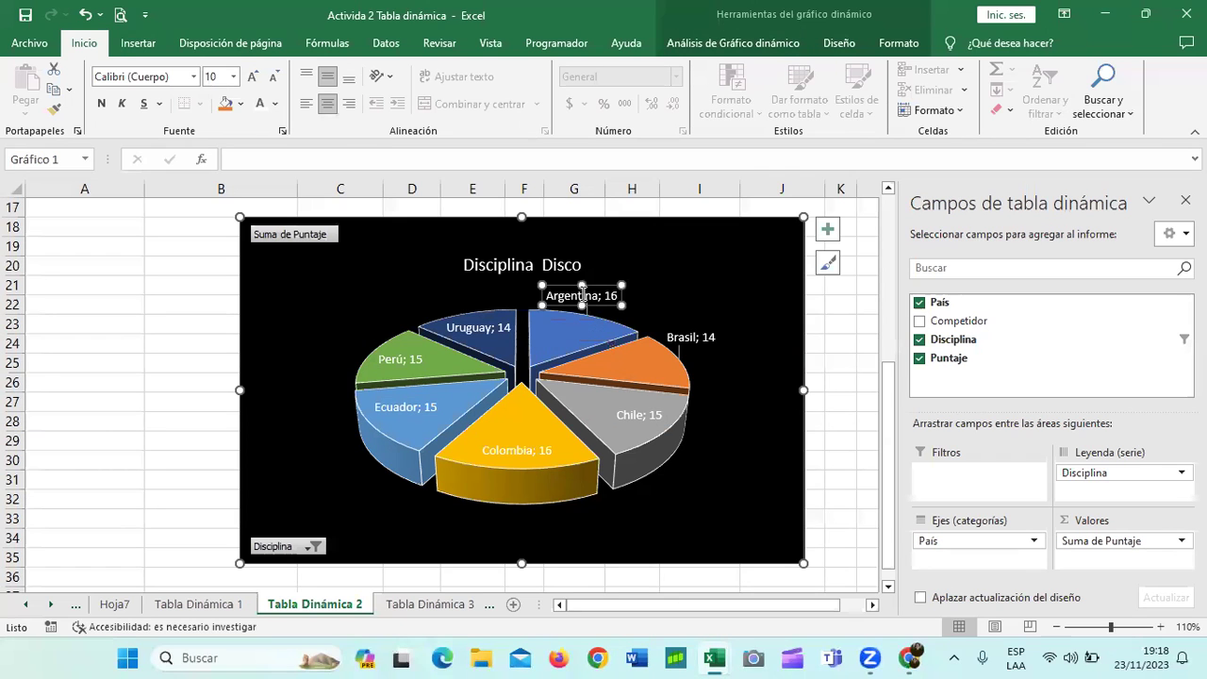
pyautogui.click(481, 325)
pyautogui.moveTo(468, 317); pyautogui.dragTo(454, 286)
# Step: Drag the Perú, Ecuador, Colombia and Chile labels outside their slices around the pie
pyautogui.click(401, 358)
pyautogui.moveTo(415, 348); pyautogui.dragTo(383, 321)
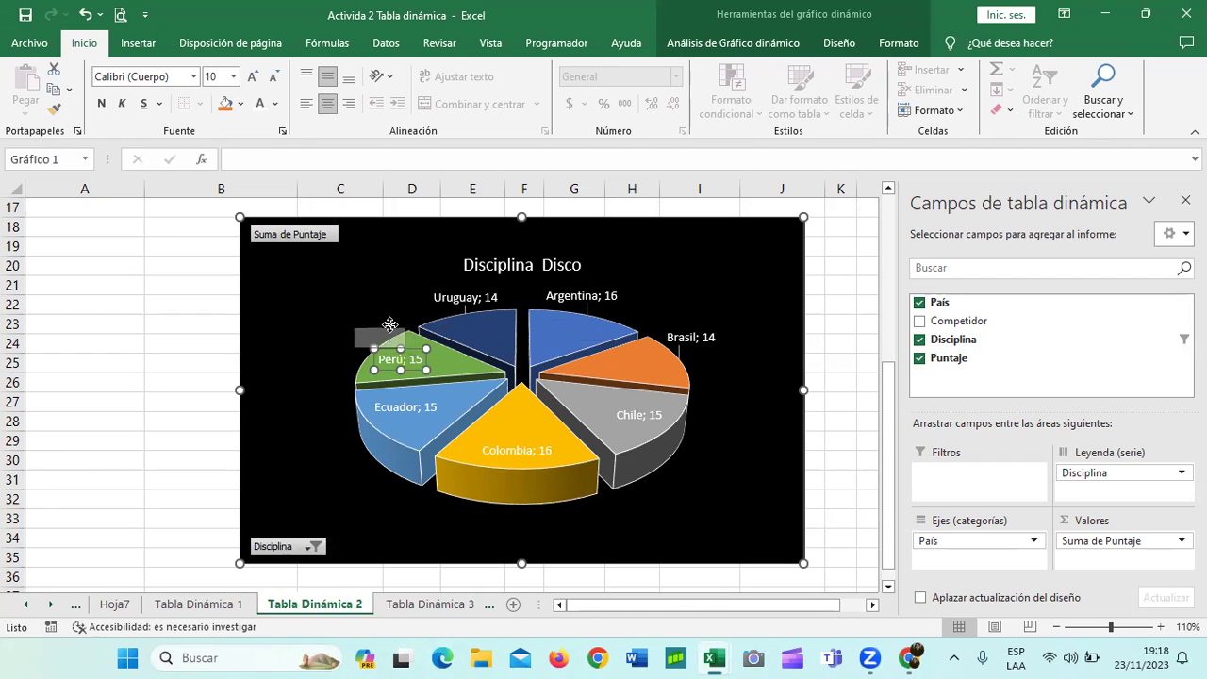
pyautogui.click(413, 407)
pyautogui.moveTo(423, 395); pyautogui.dragTo(360, 418)
pyautogui.click(512, 451)
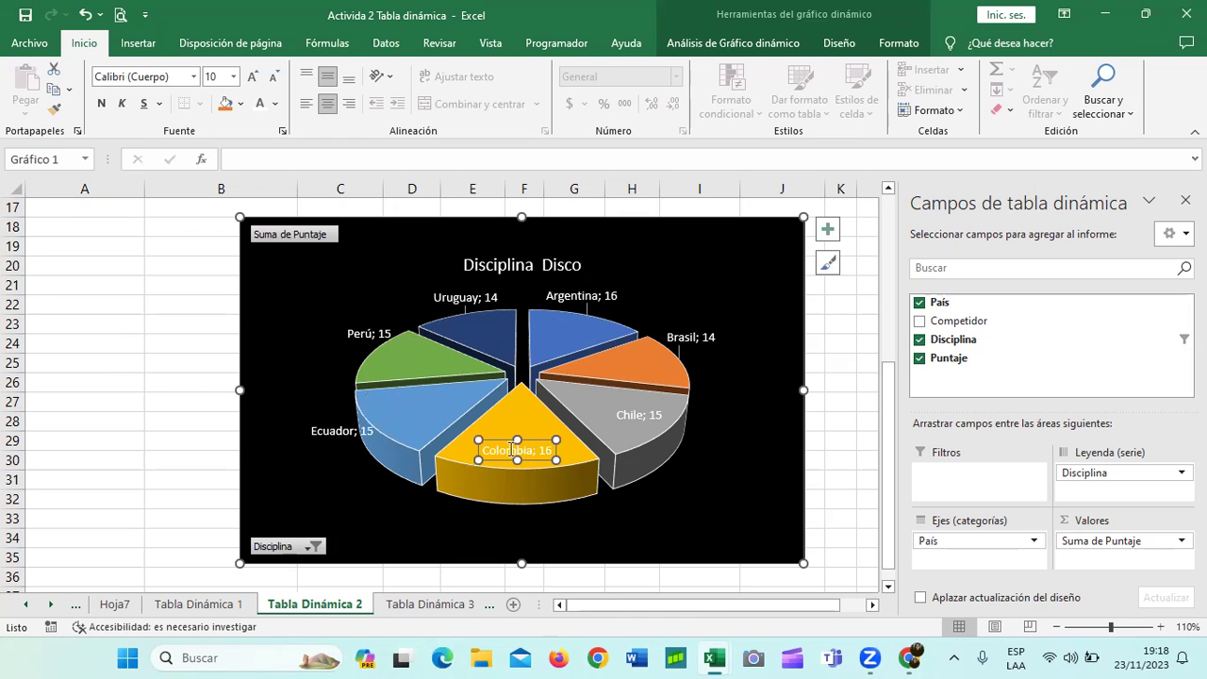
pyautogui.moveTo(539, 437); pyautogui.dragTo(537, 496)
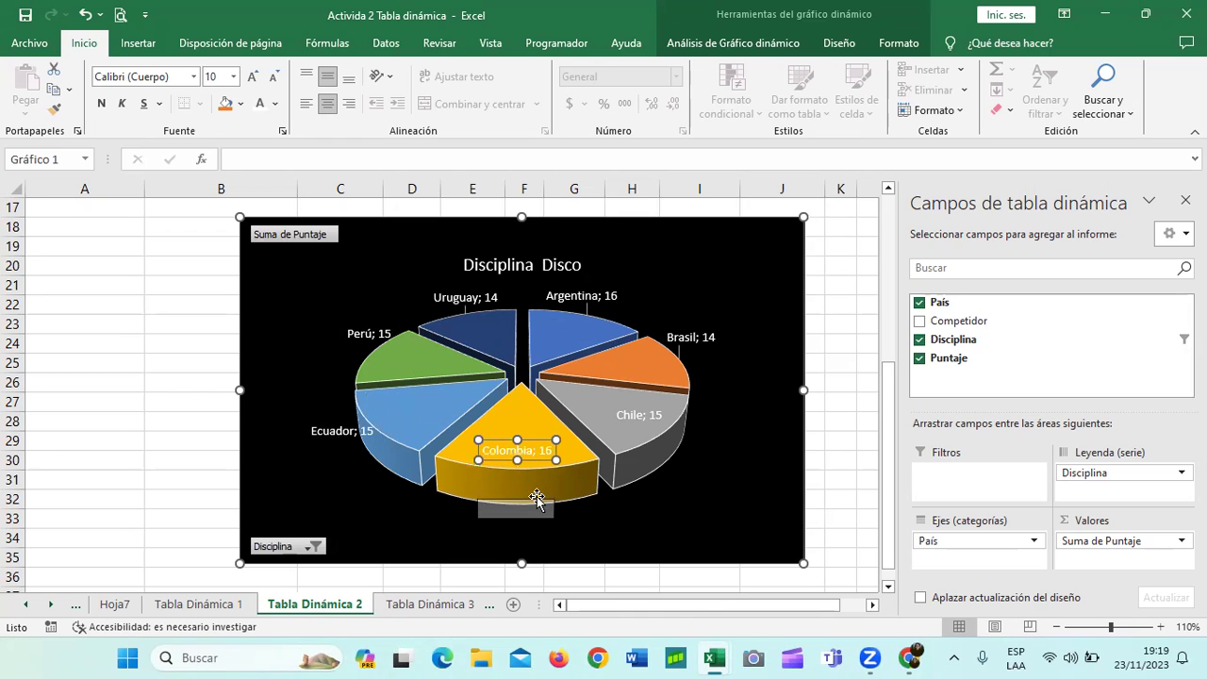
pyautogui.click(649, 415)
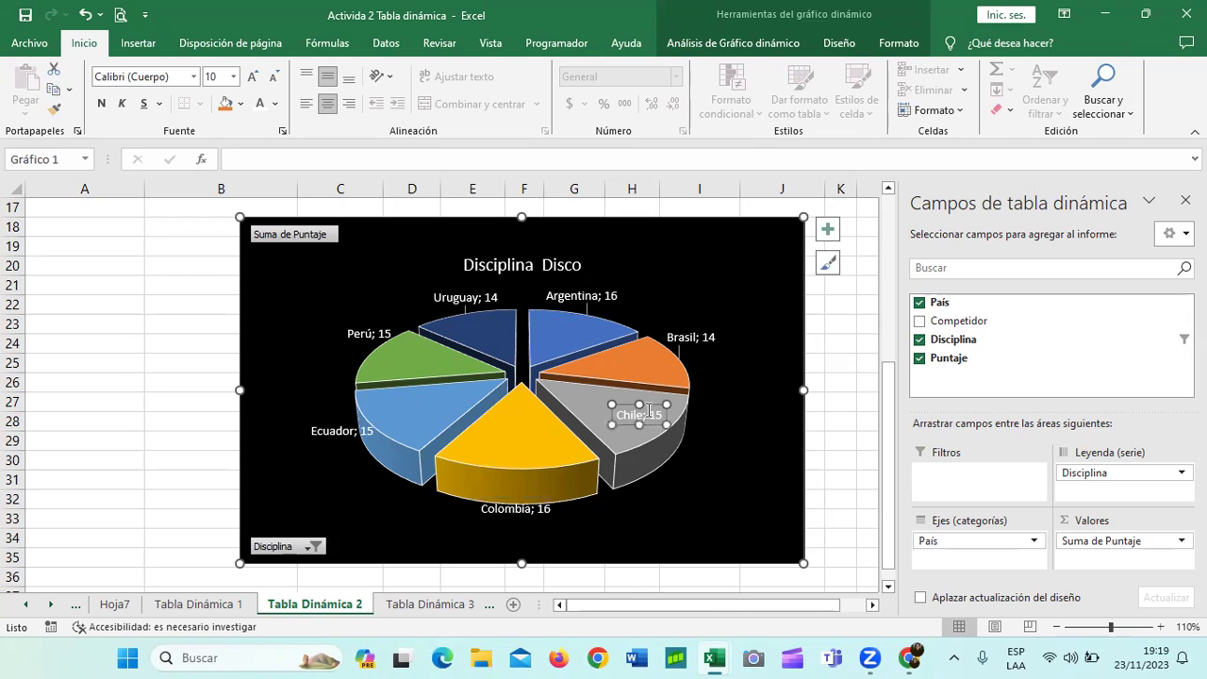
pyautogui.moveTo(647, 404)
pyautogui.mouseDown()
pyautogui.moveTo(712, 437)
pyautogui.moveTo(730, 416)
pyautogui.mouseUp()
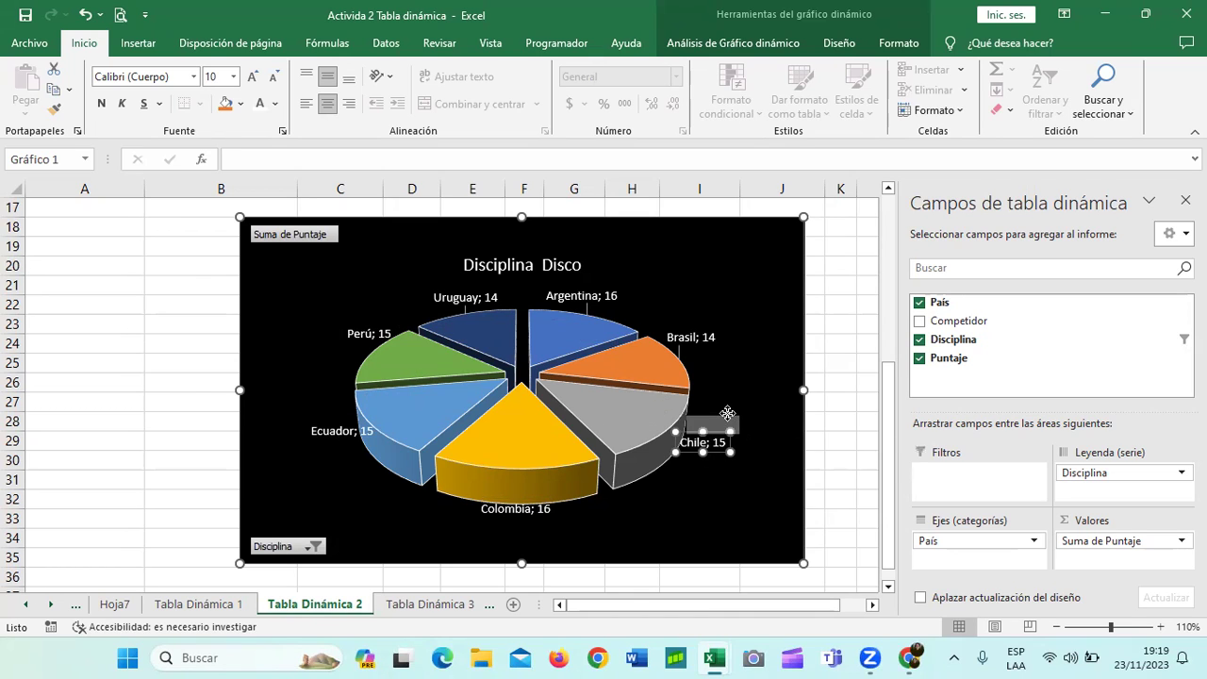
pyautogui.click(721, 462)
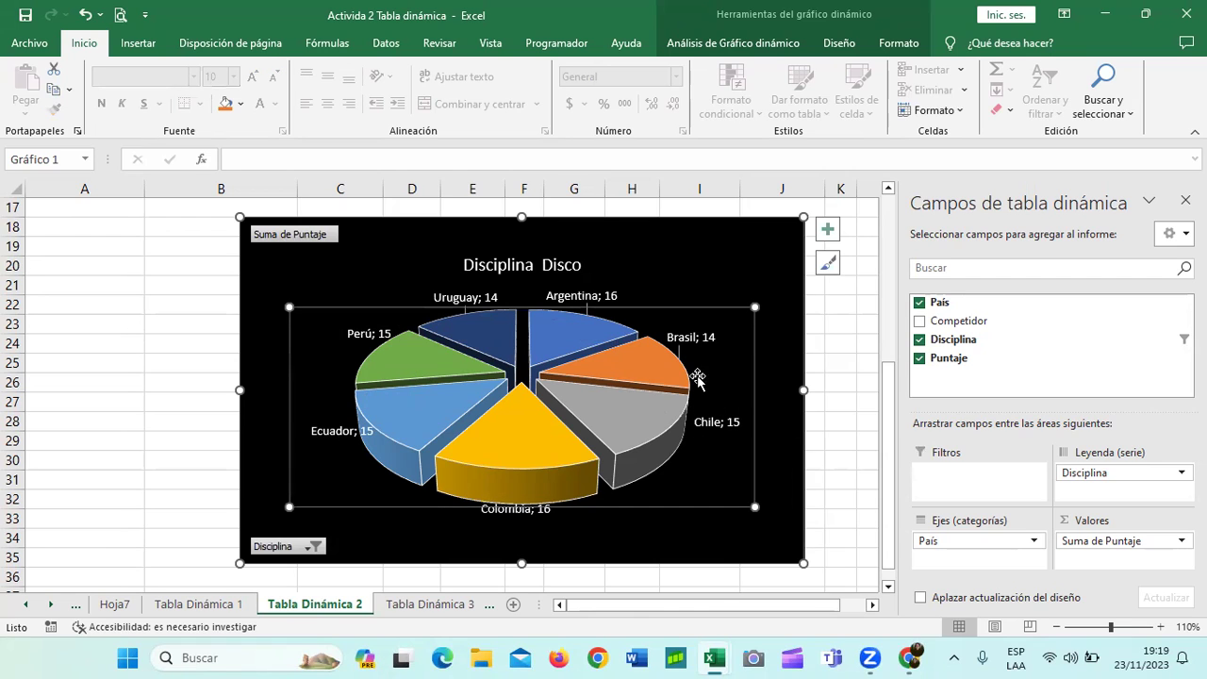
# Step: Fine-tune the Colombia, Chile, Ecuador and Perú label positions further clear of the pie
pyautogui.click(330, 431)
pyautogui.click(517, 514)
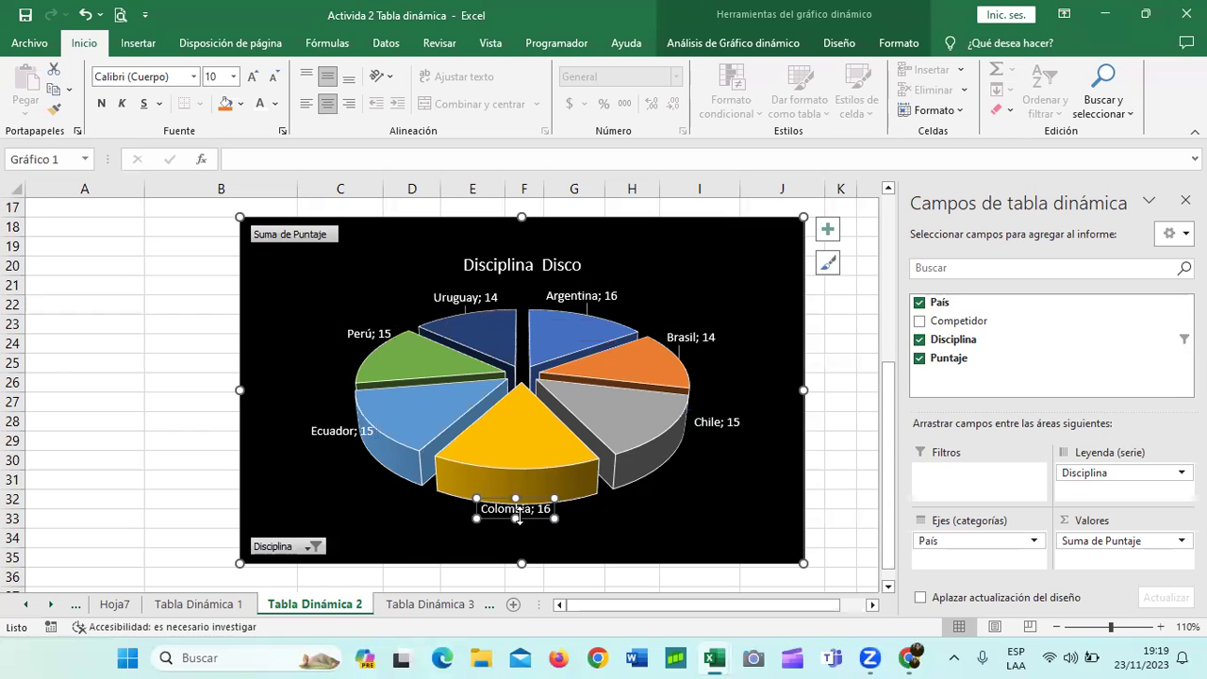
pyautogui.moveTo(532, 504); pyautogui.dragTo(530, 520)
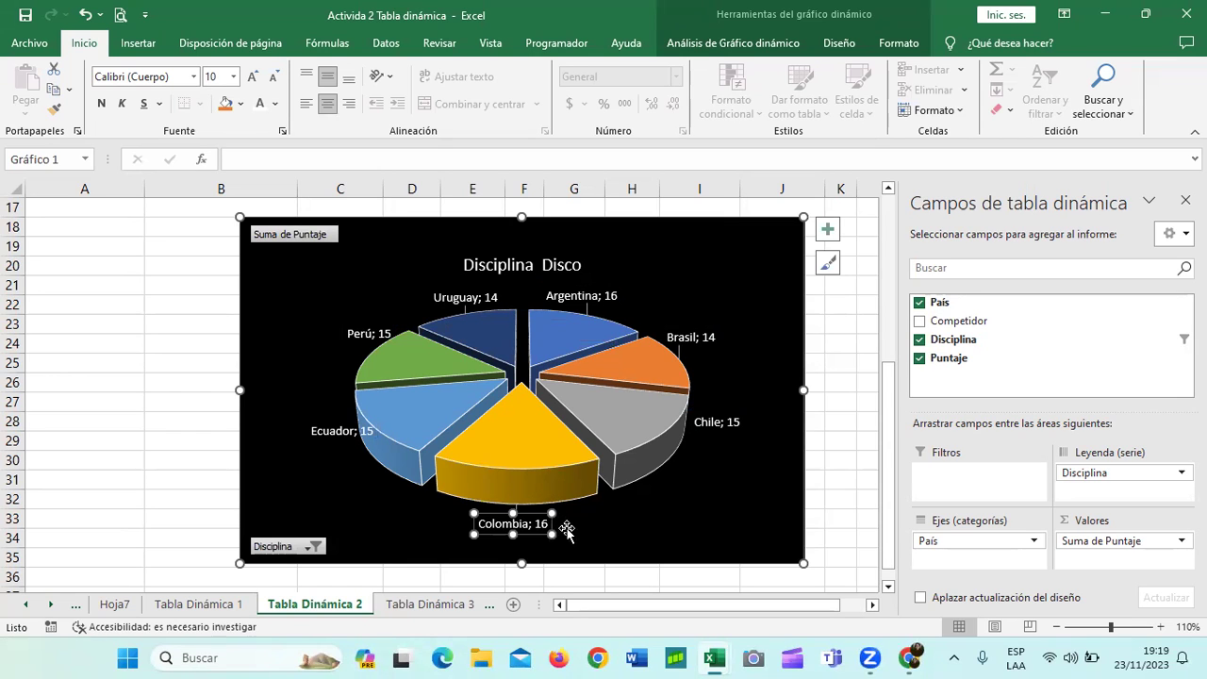
pyautogui.click(713, 424)
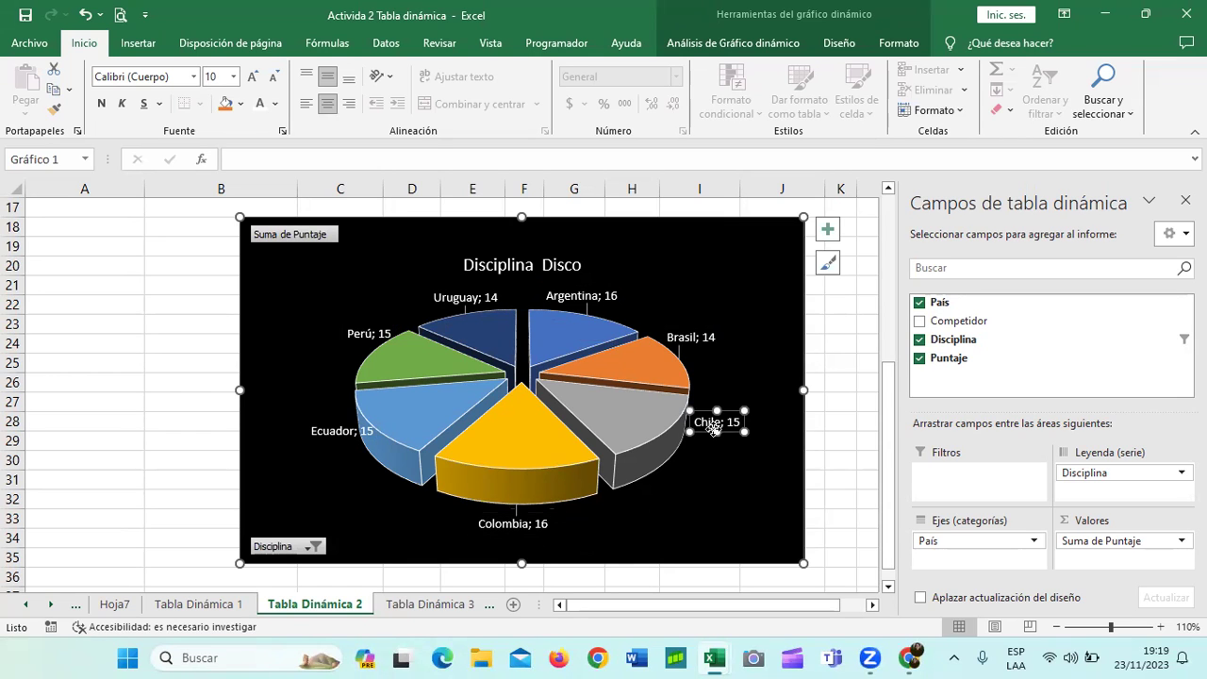
pyautogui.moveTo(728, 411); pyautogui.dragTo(736, 432)
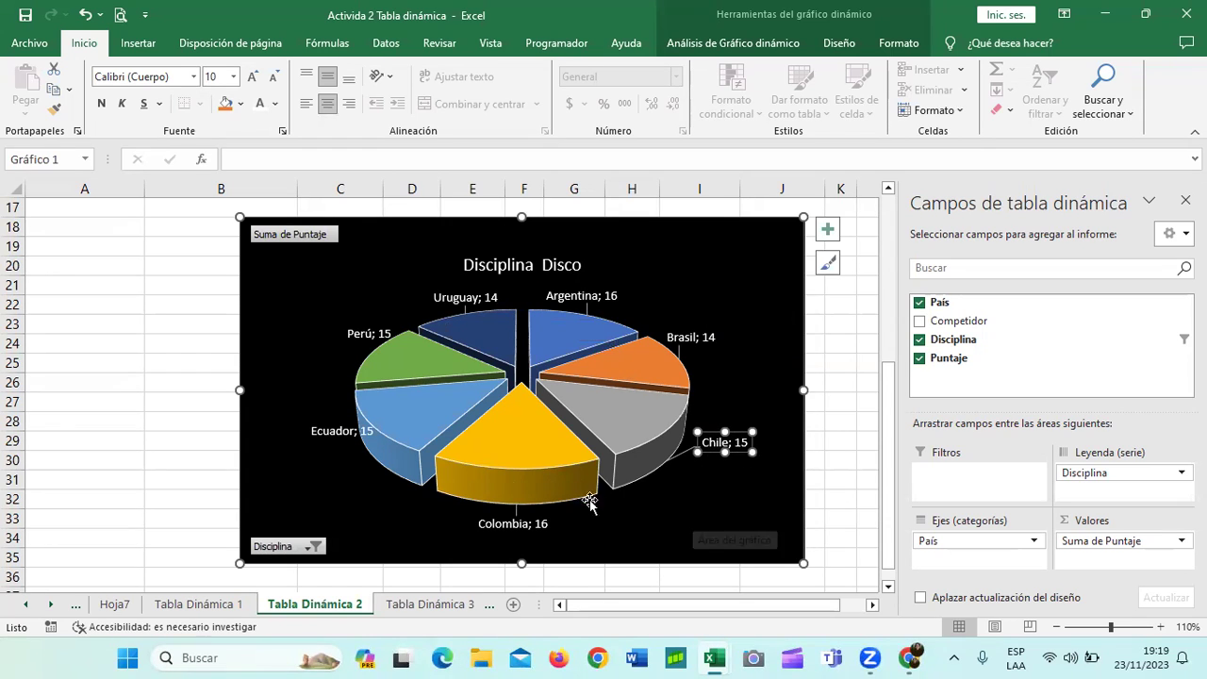
pyautogui.click(348, 431)
pyautogui.moveTo(353, 420); pyautogui.dragTo(326, 432)
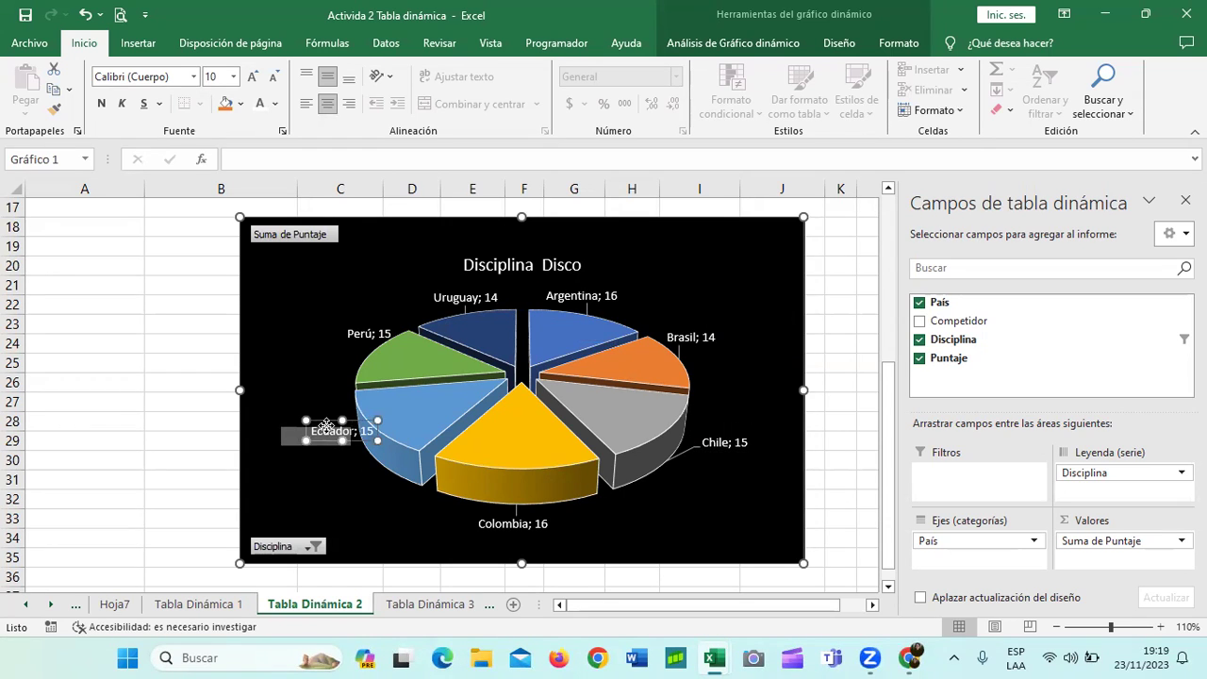
pyautogui.click(332, 467)
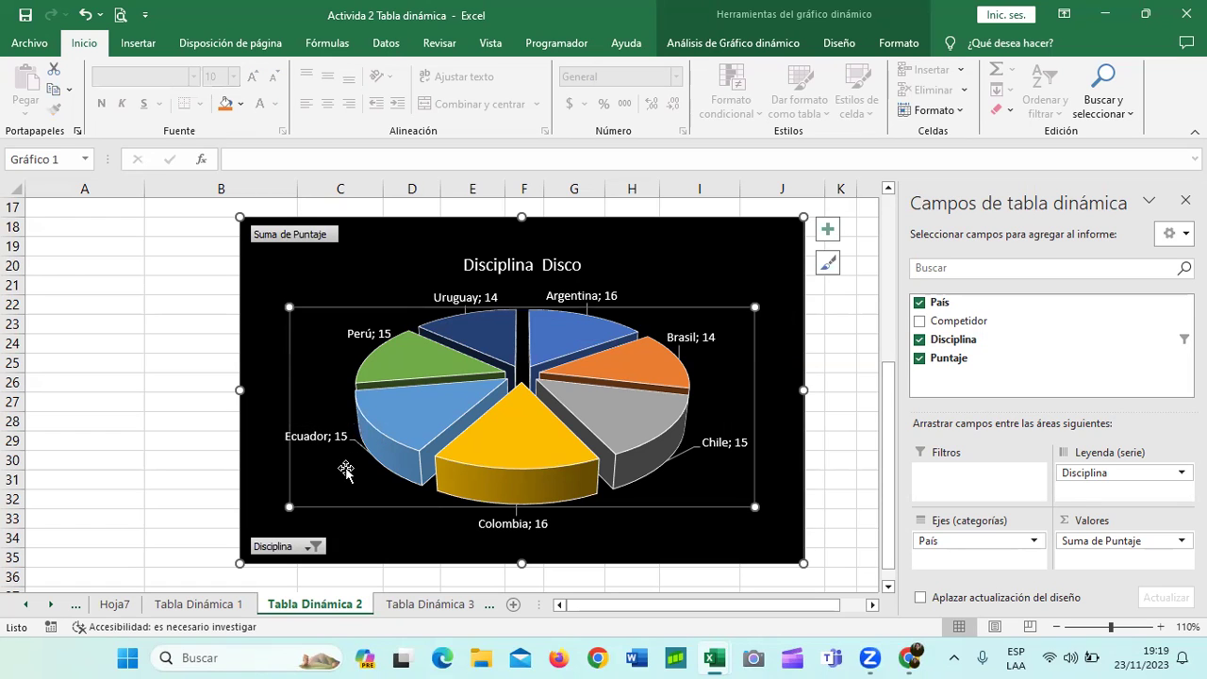
pyautogui.click(377, 336)
pyautogui.click(382, 335)
pyautogui.moveTo(382, 335); pyautogui.dragTo(371, 336)
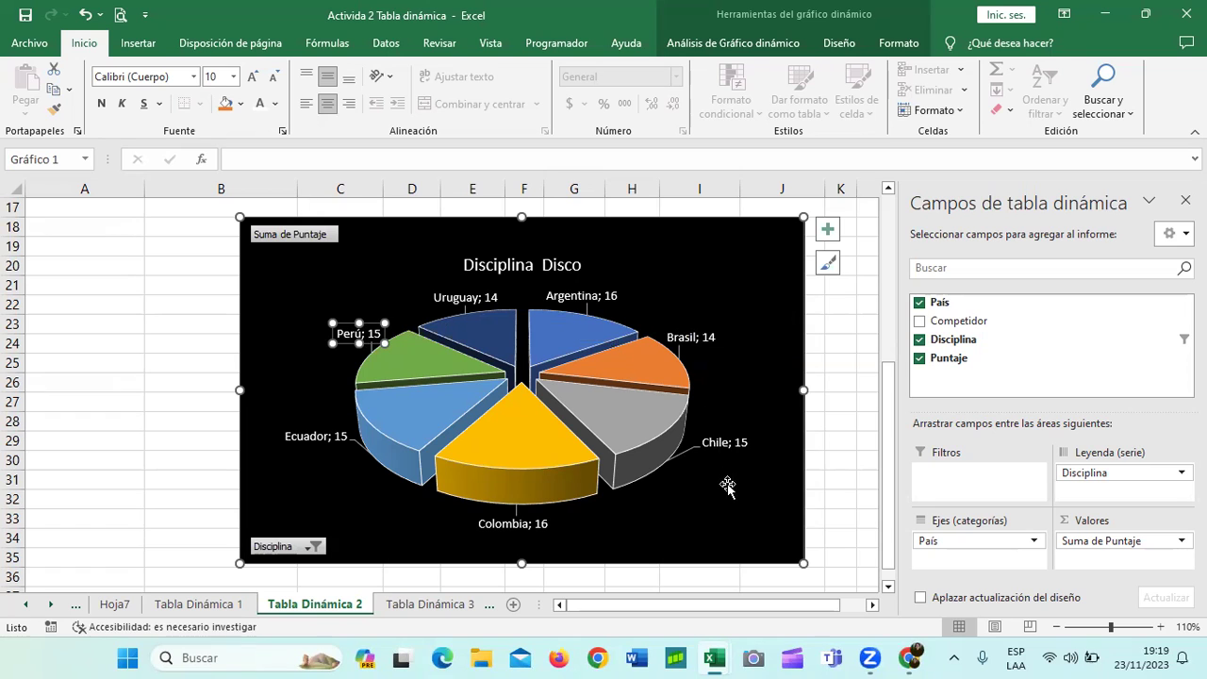
pyautogui.click(752, 393)
# Step: Try several Shape Effects 3D presets on the whole pie series
pyautogui.click(644, 422)
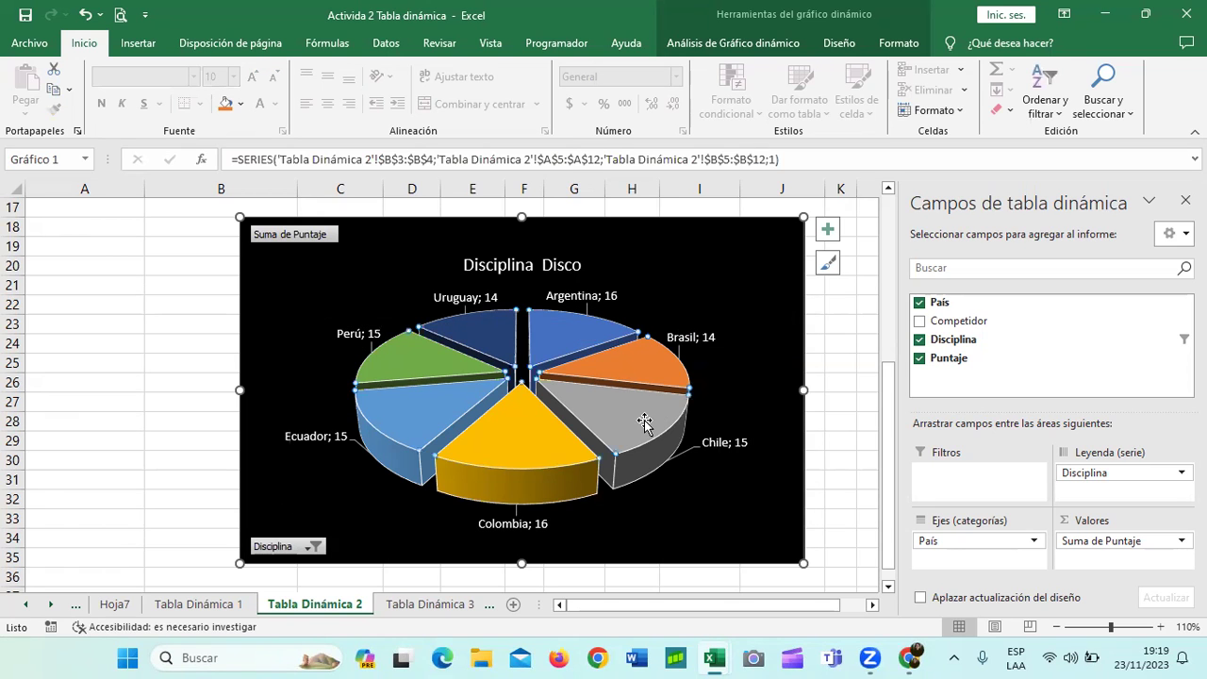
pyautogui.click(911, 43)
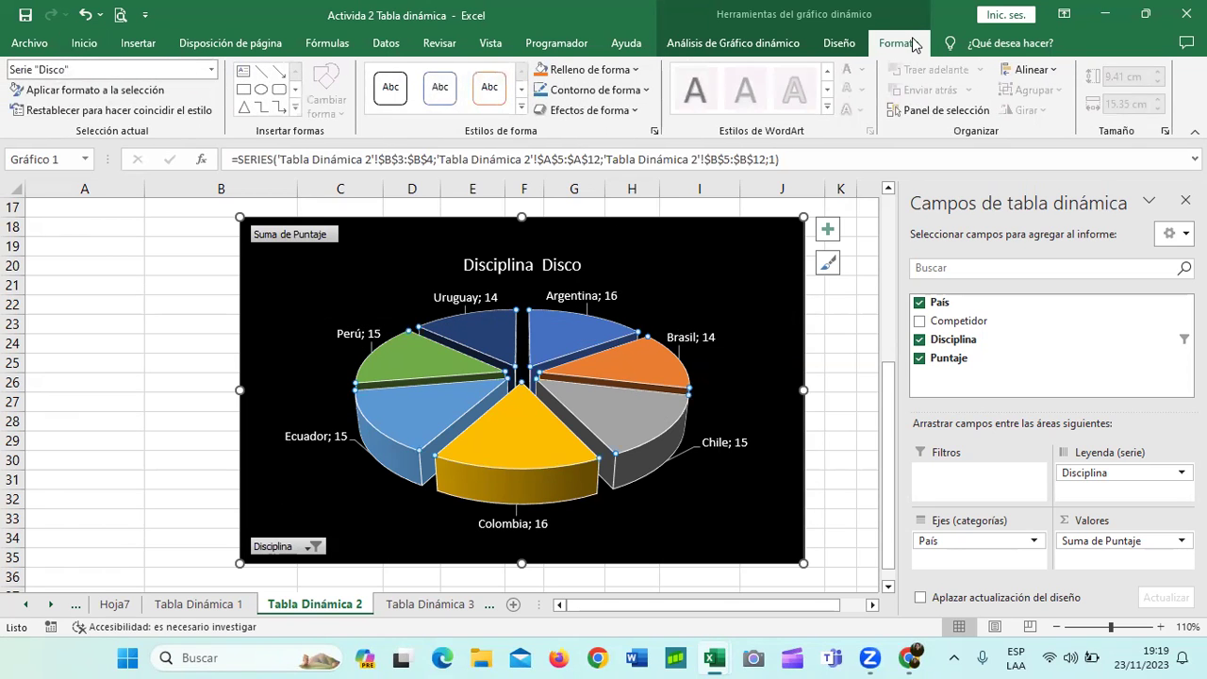
pyautogui.click(637, 111)
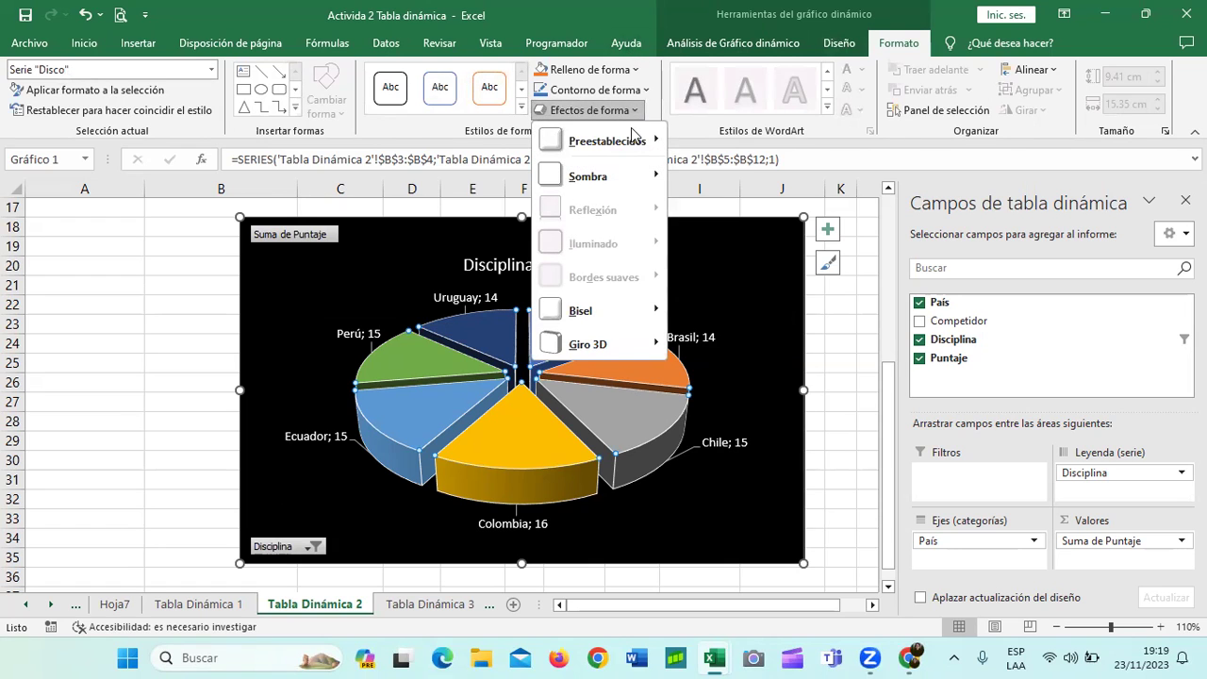
pyautogui.moveTo(608, 140)
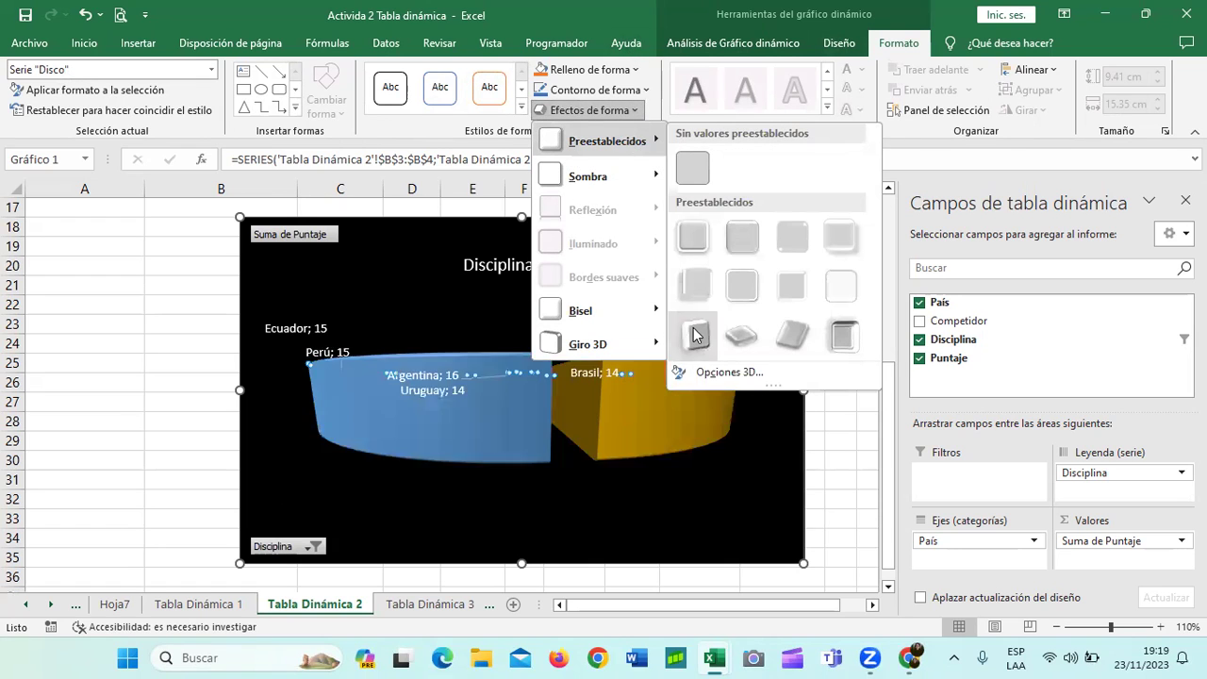
pyautogui.click(695, 335)
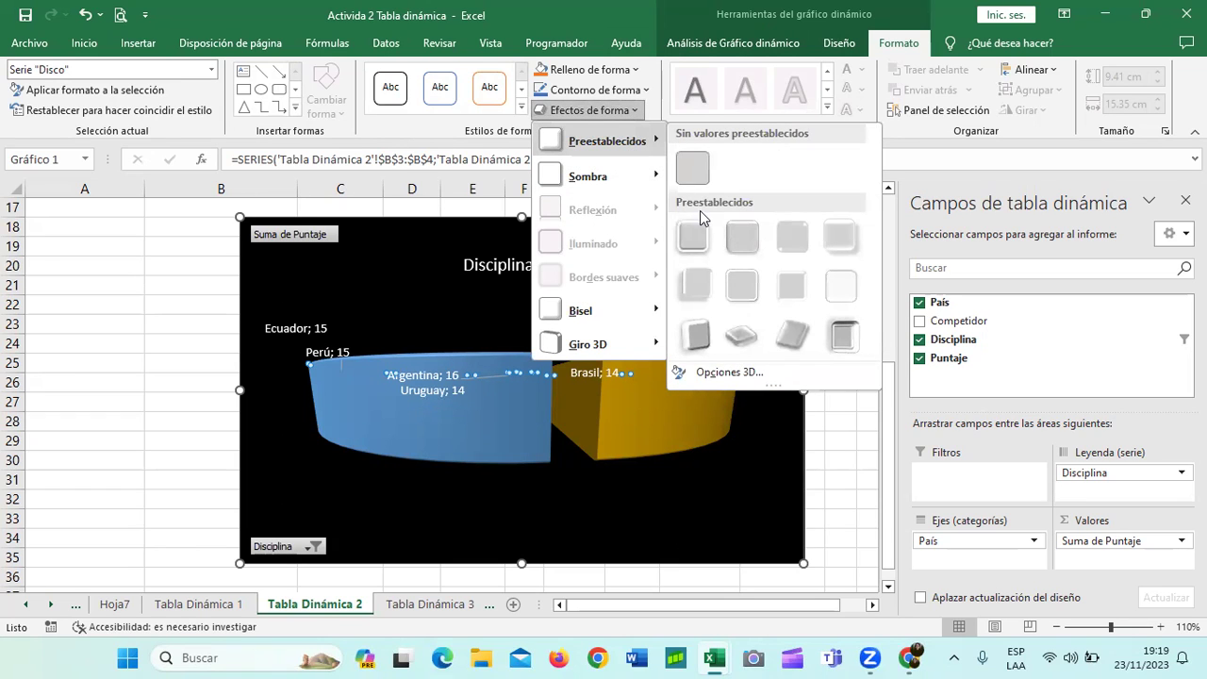
pyautogui.click(695, 237)
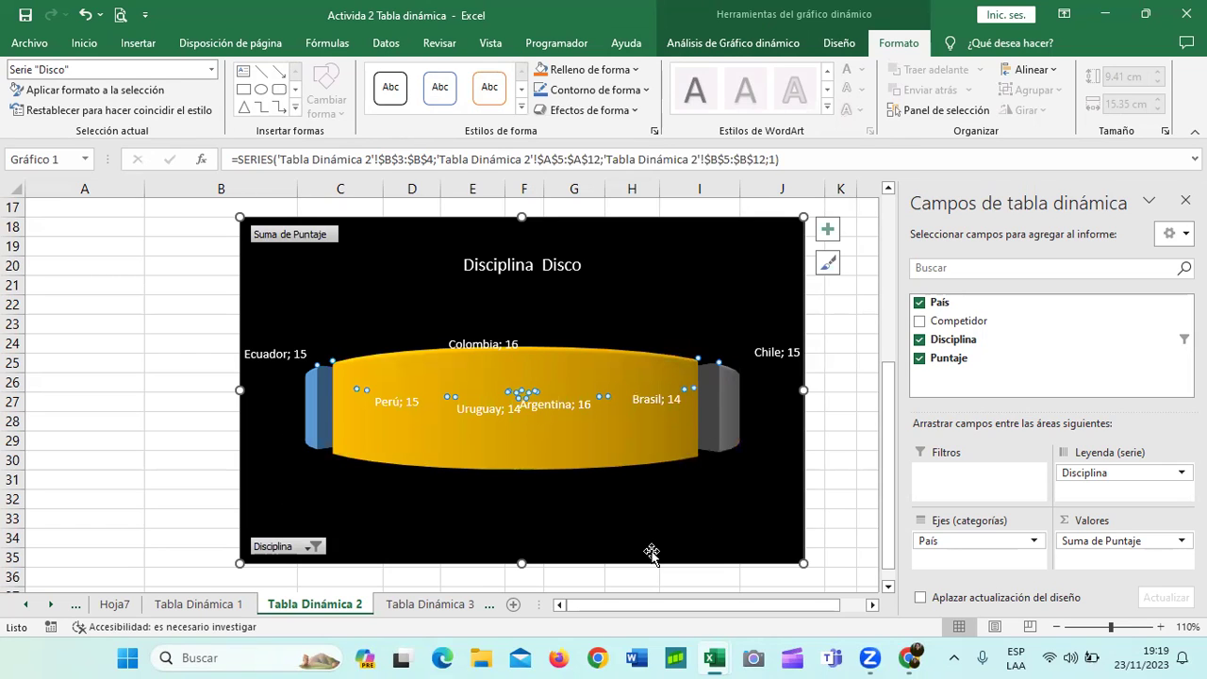
pyautogui.click(637, 111)
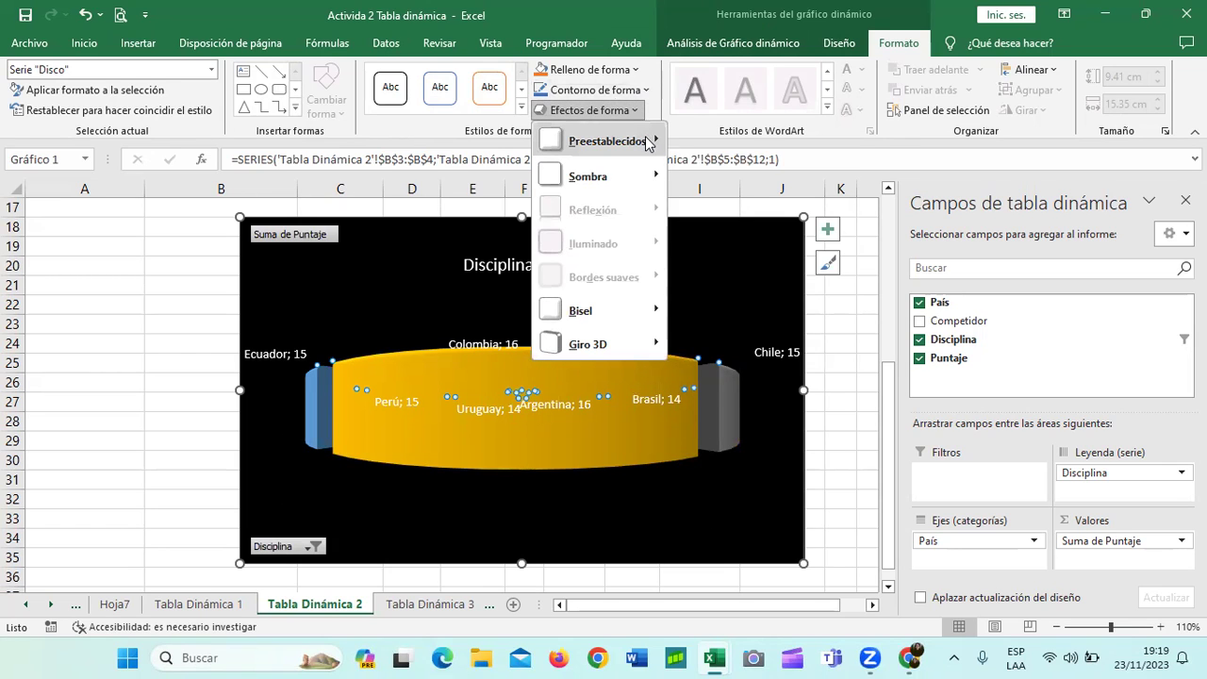
pyautogui.click(689, 165)
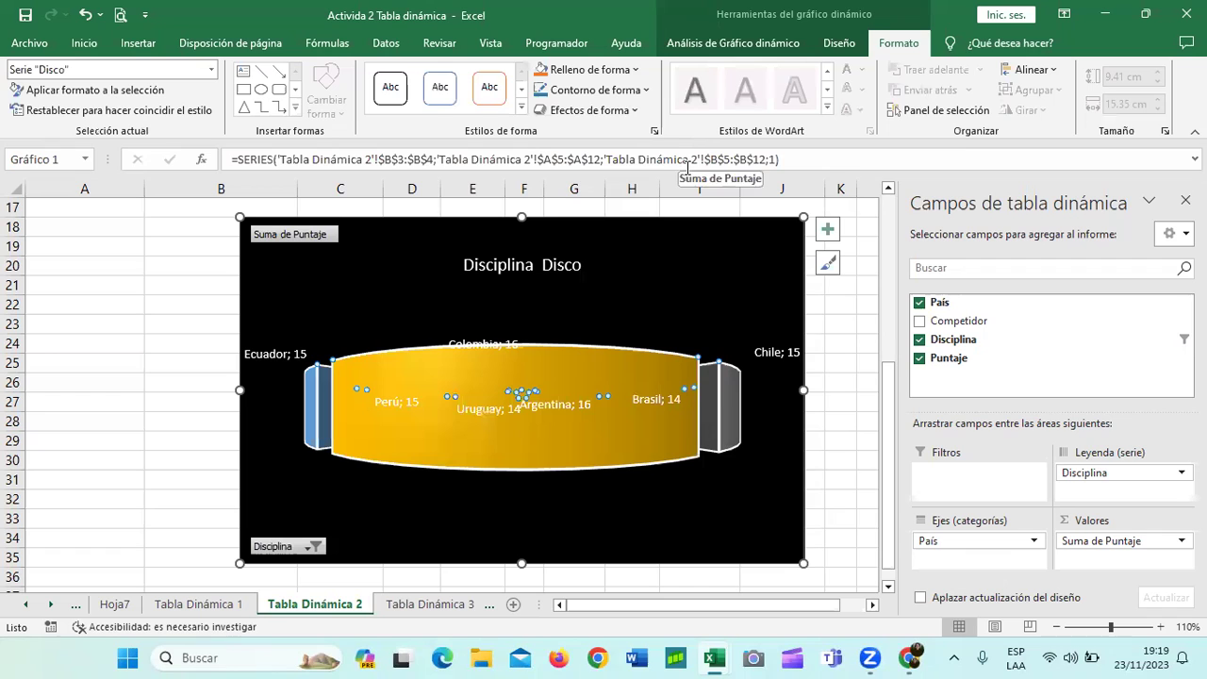
pyautogui.click(608, 111)
# Step: Apply the first 3D Shape Effects preset to the Chile slice alone
pyautogui.click(590, 472)
pyautogui.click(704, 426)
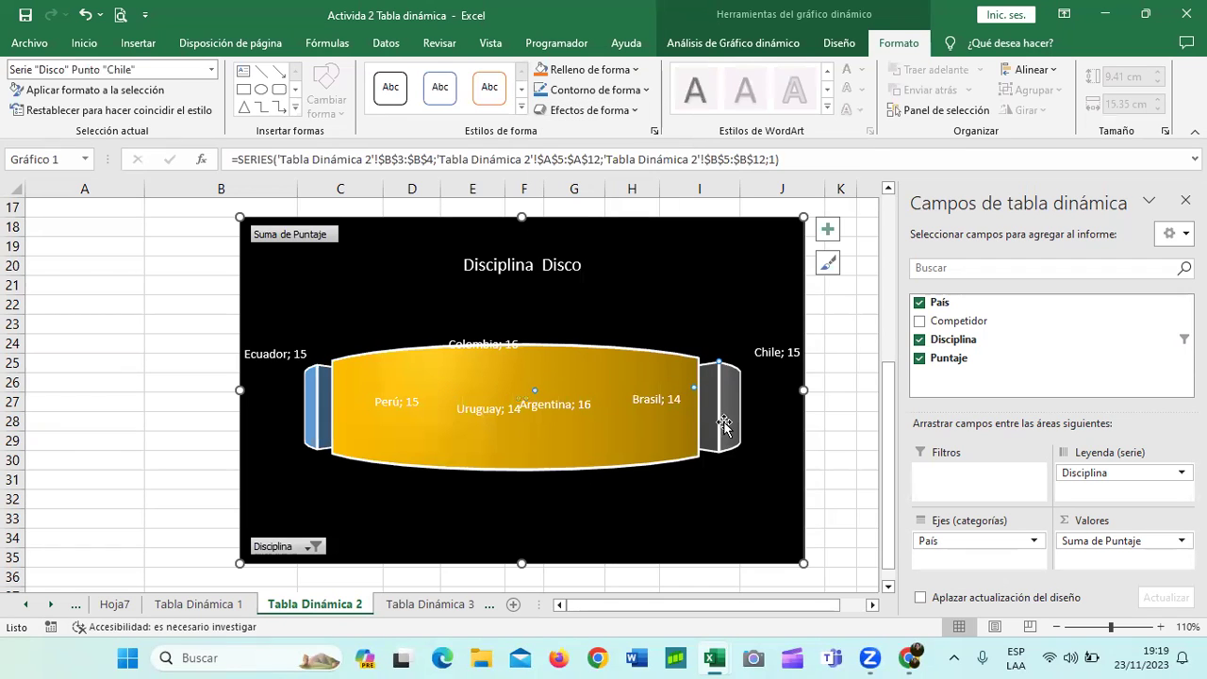
pyautogui.click(634, 111)
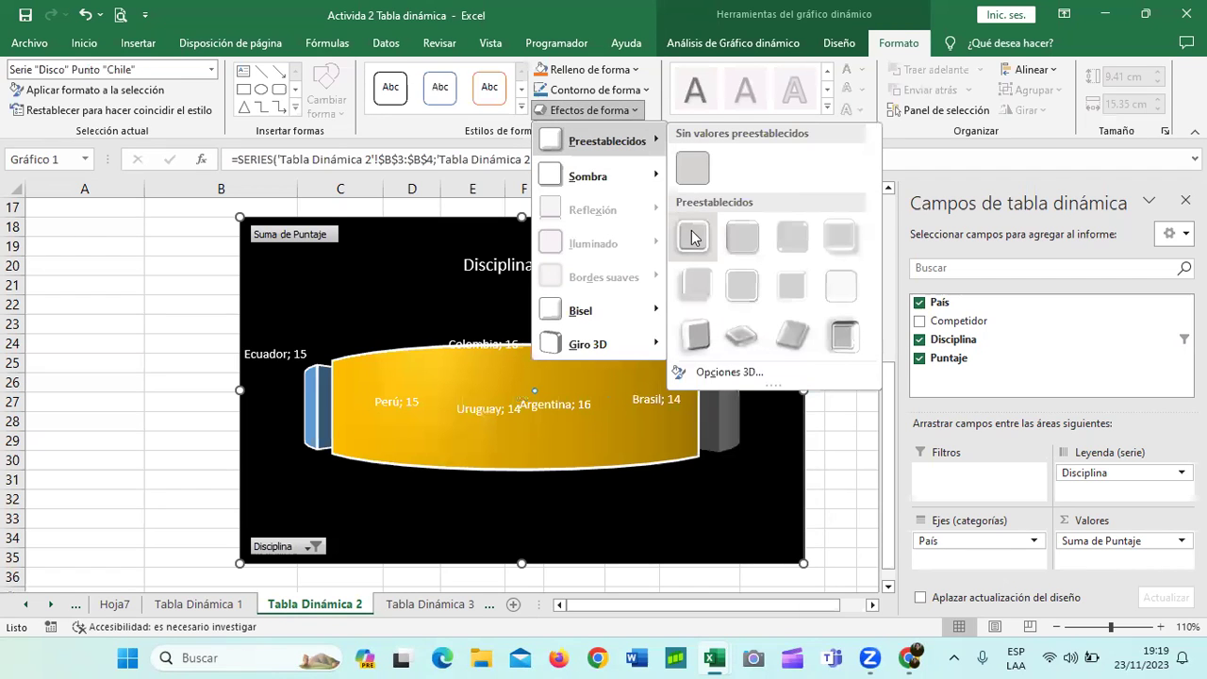
pyautogui.click(693, 238)
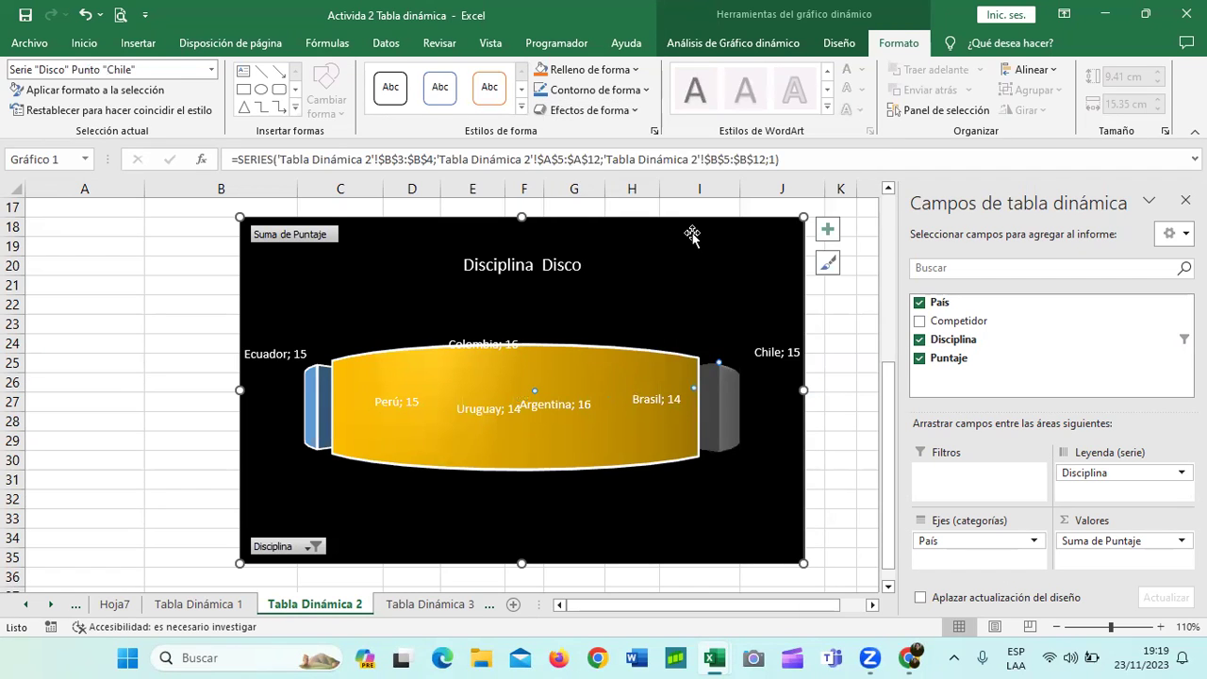
# Step: Undo four times to restore the standard exploded 3D pie and reselect its series
pyautogui.click(88, 18)
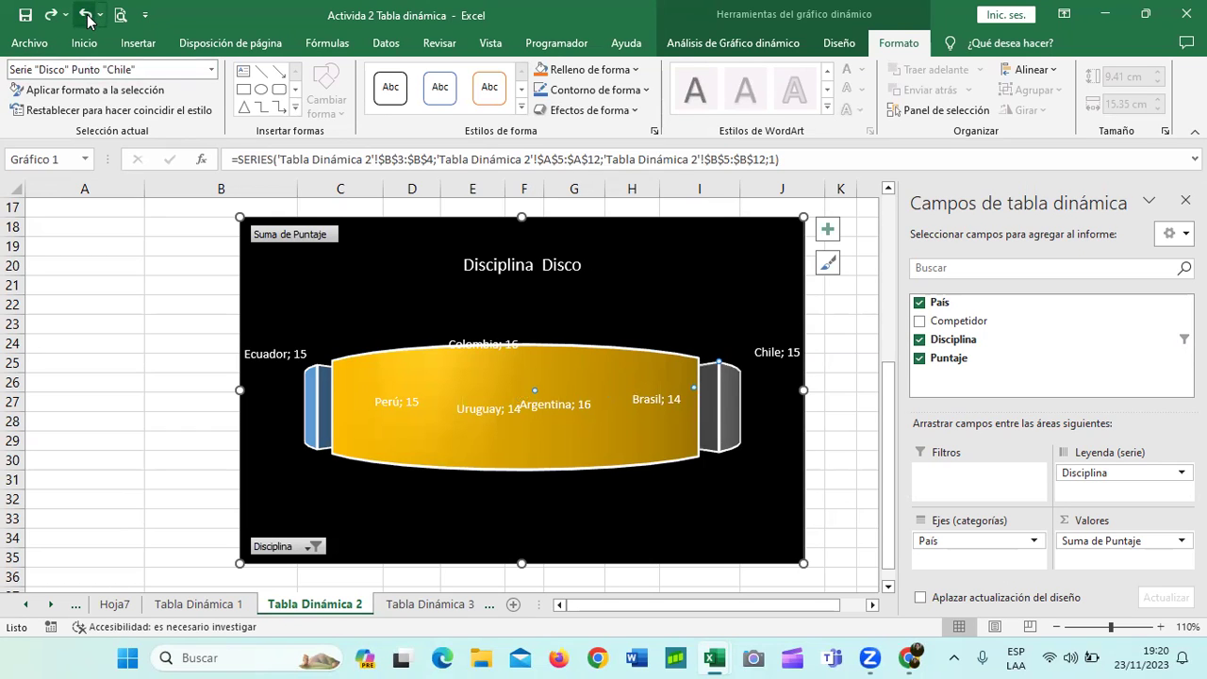
pyautogui.click(88, 19)
pyautogui.click(88, 19)
pyautogui.click(88, 19)
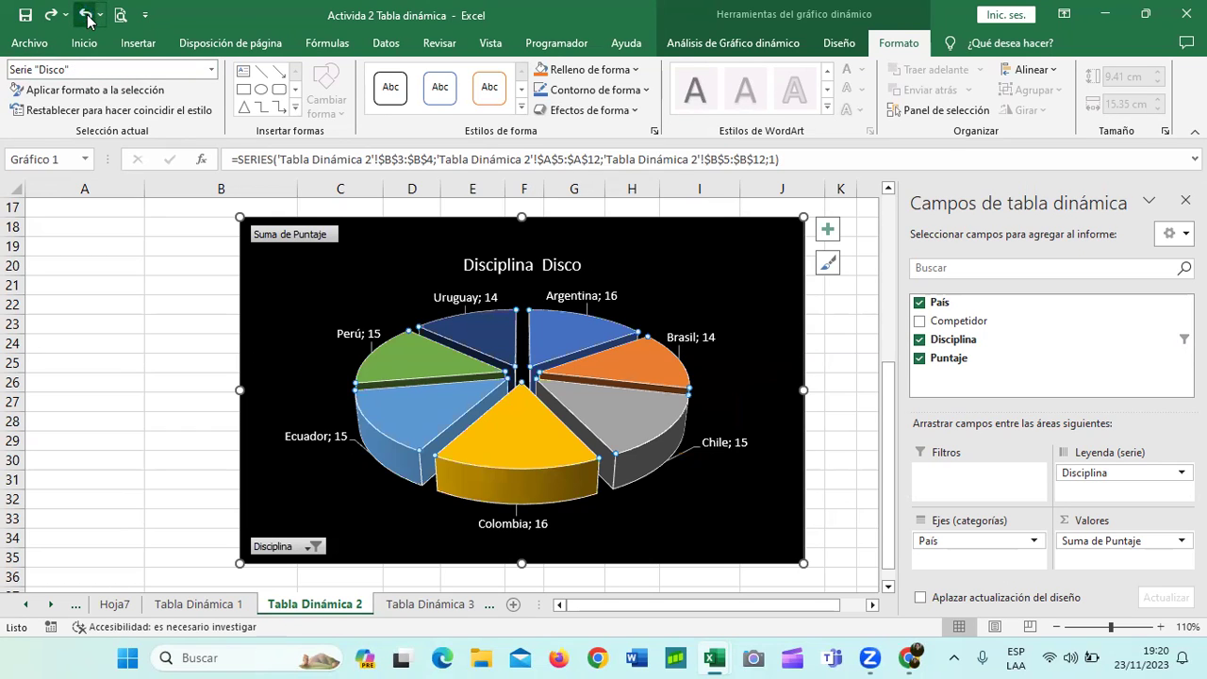
pyautogui.moveTo(649, 514); pyautogui.dragTo(651, 515)
pyautogui.click(627, 400)
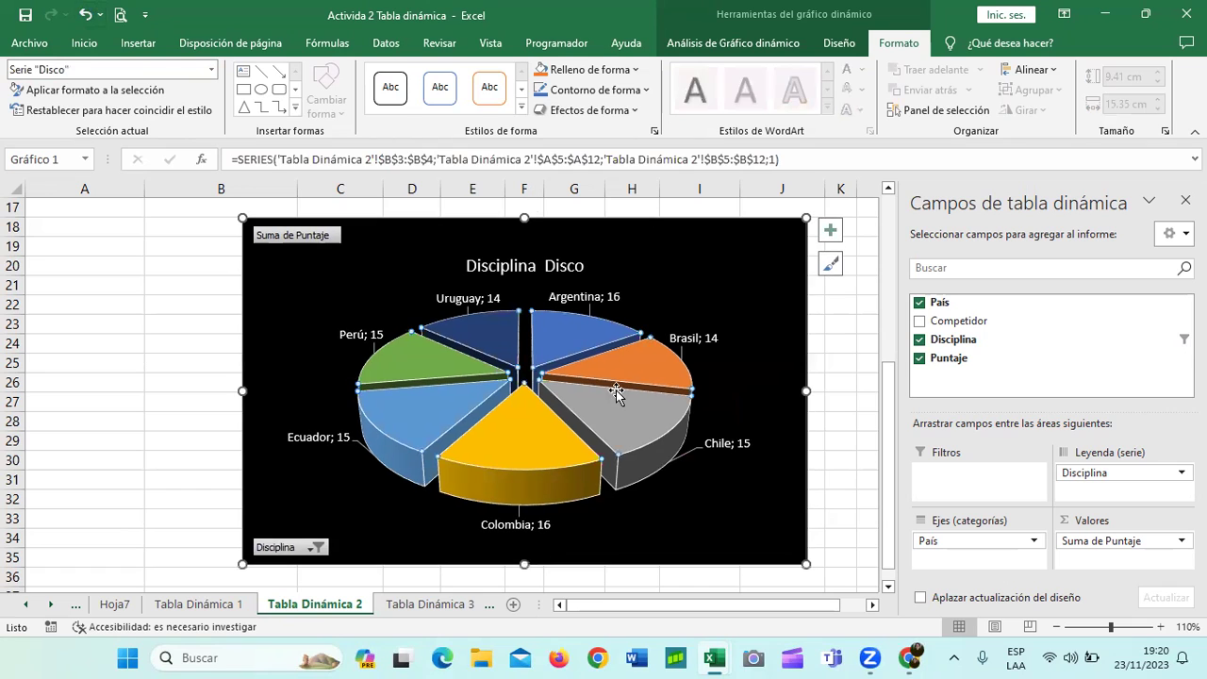
pyautogui.click(586, 110)
pyautogui.moveTo(607, 140)
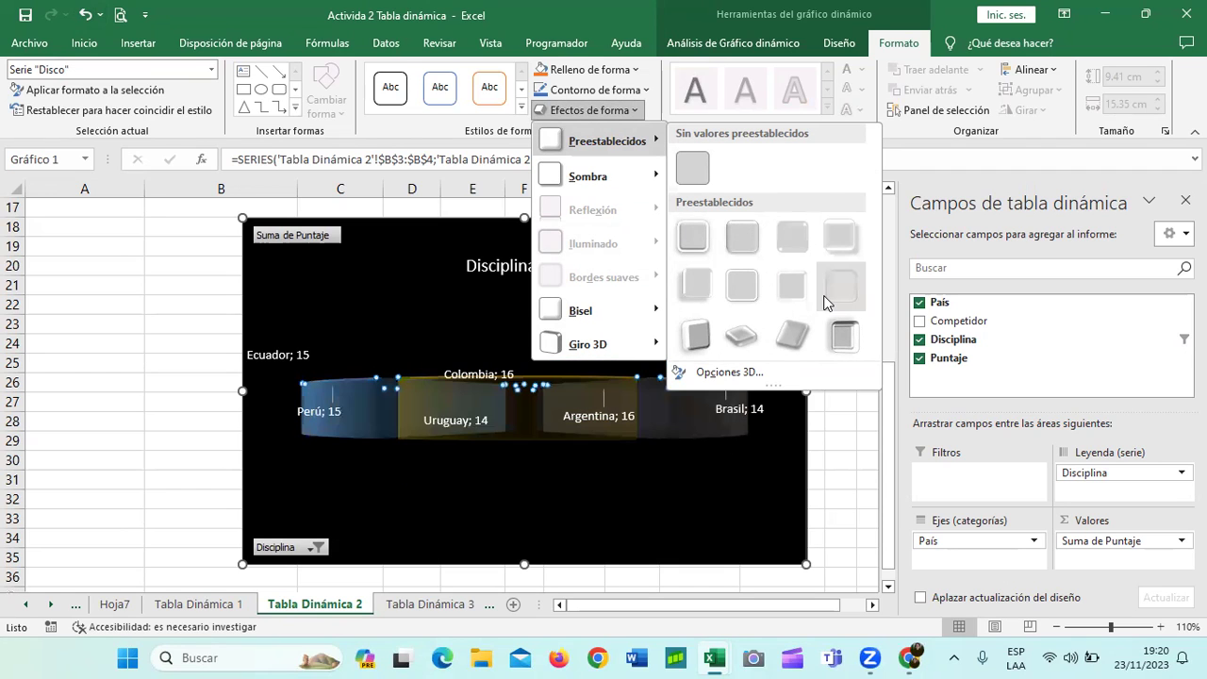
pyautogui.click(797, 337)
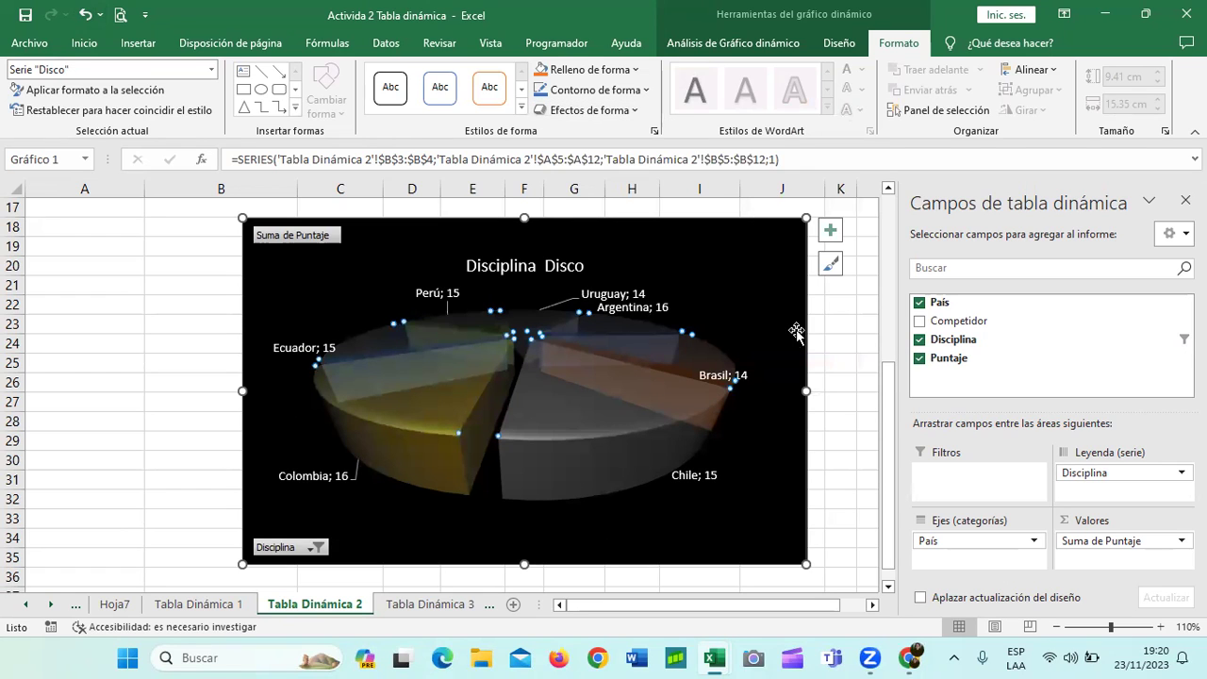
pyautogui.click(754, 375)
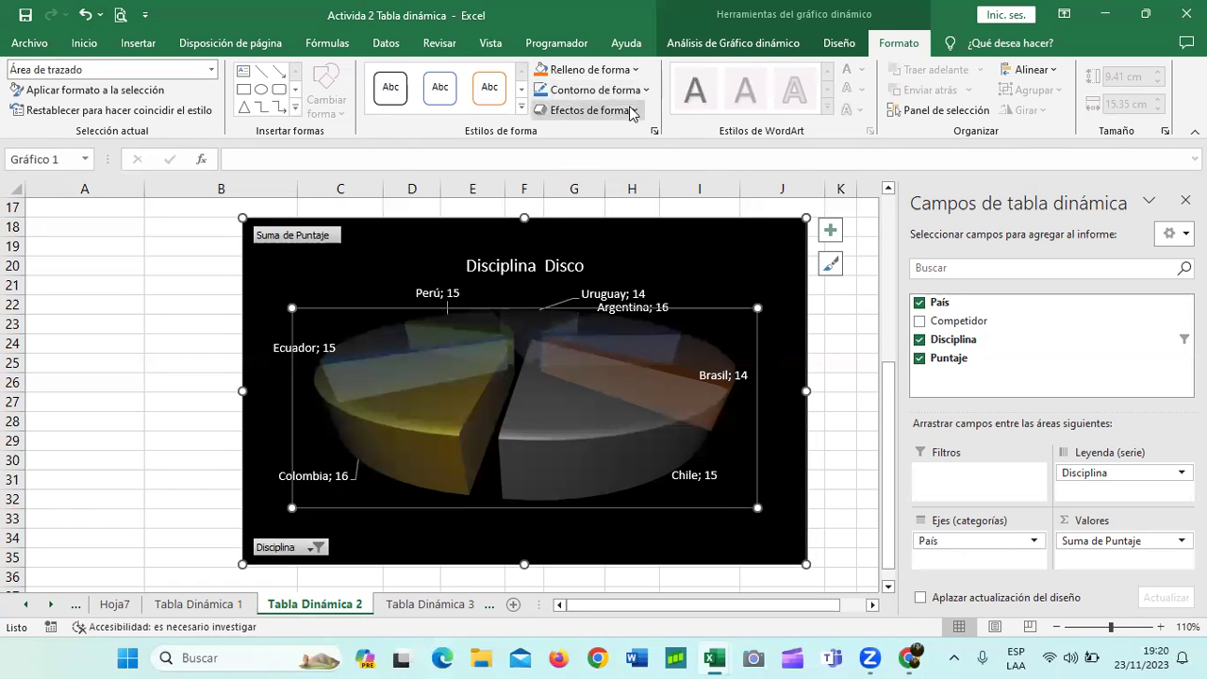
pyautogui.click(84, 15)
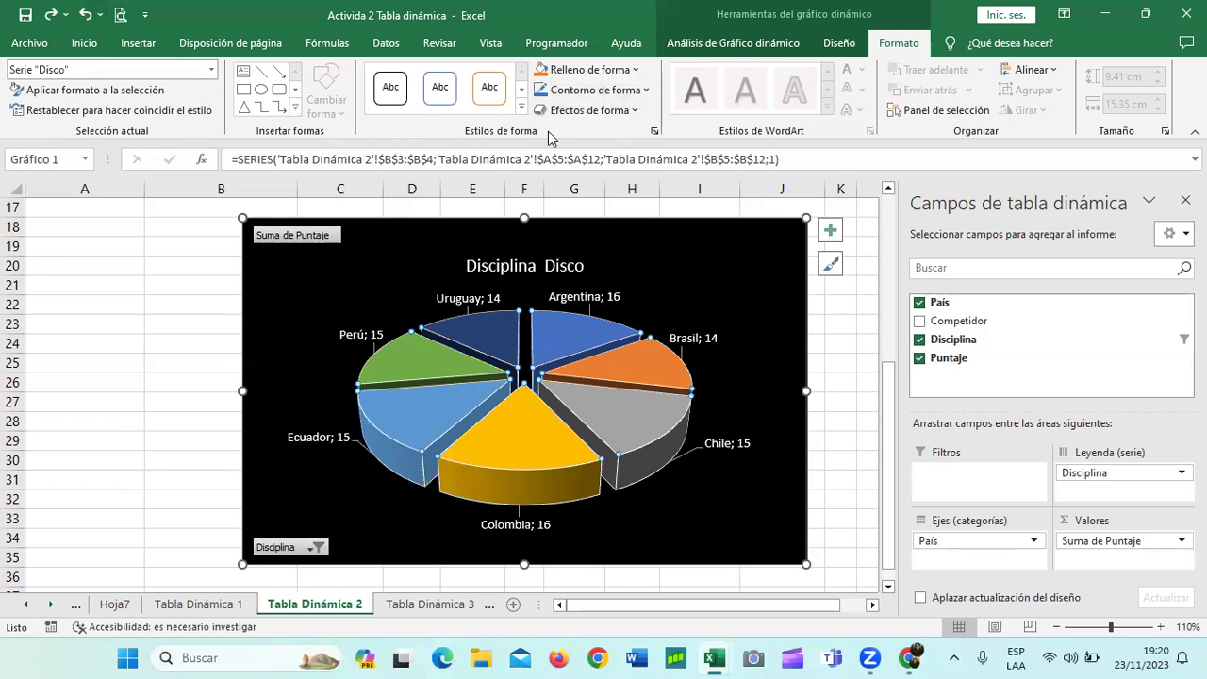
pyautogui.click(590, 110)
pyautogui.click(725, 489)
pyautogui.click(635, 431)
pyautogui.click(516, 462)
pyautogui.click(481, 349)
pyautogui.click(449, 360)
pyautogui.click(416, 418)
pyautogui.click(533, 450)
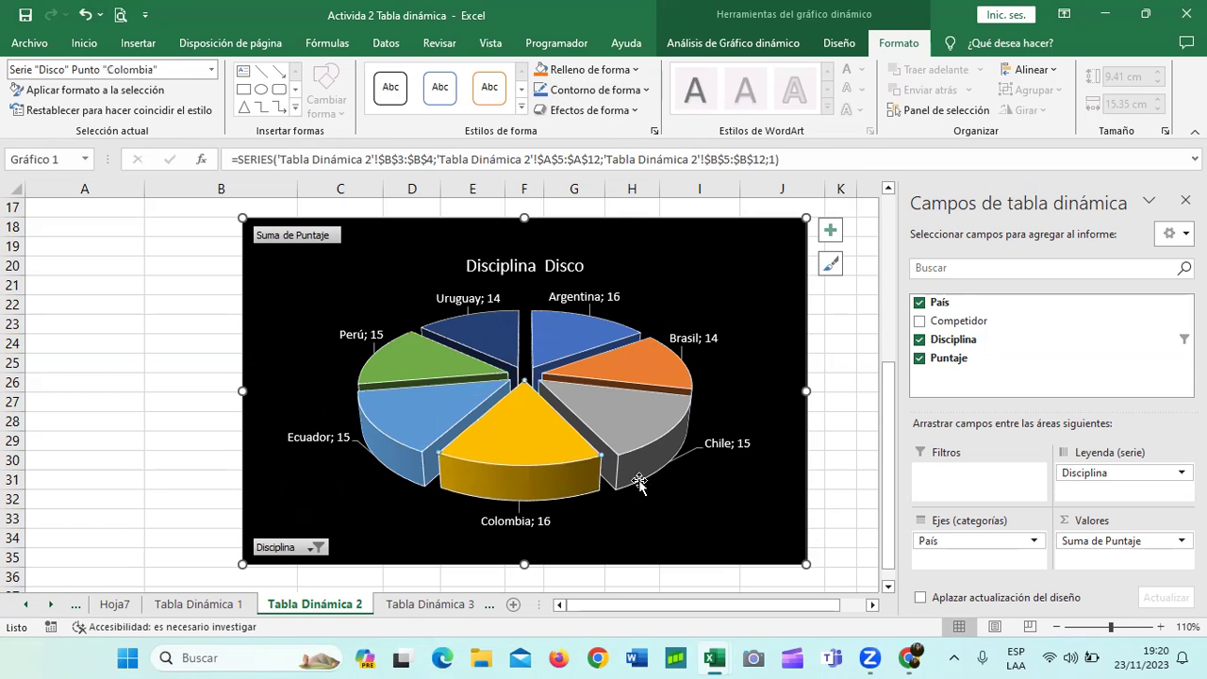
pyautogui.click(638, 480)
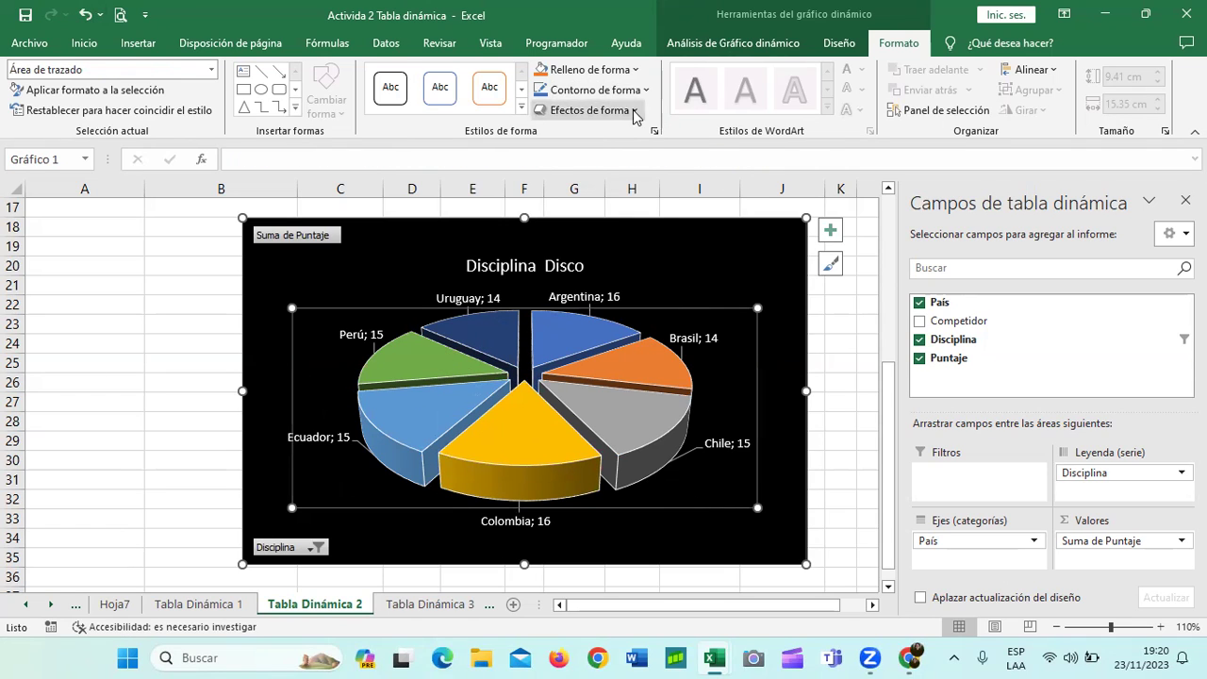
pyautogui.click(589, 111)
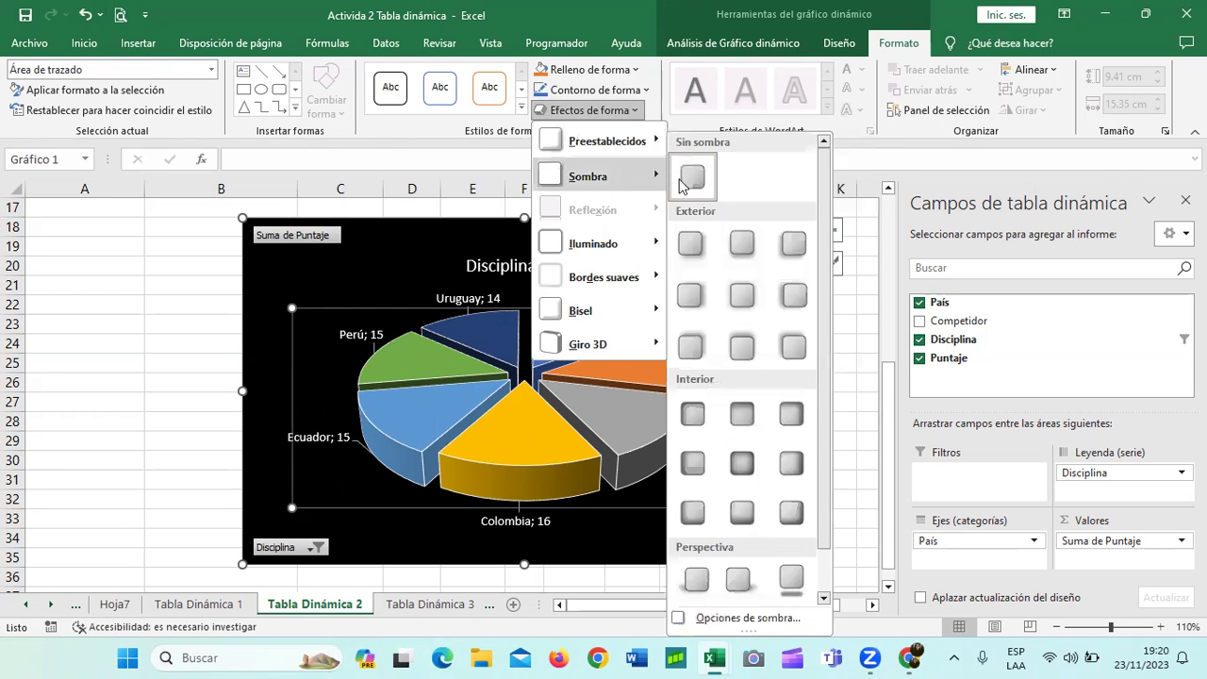
pyautogui.moveTo(588, 177)
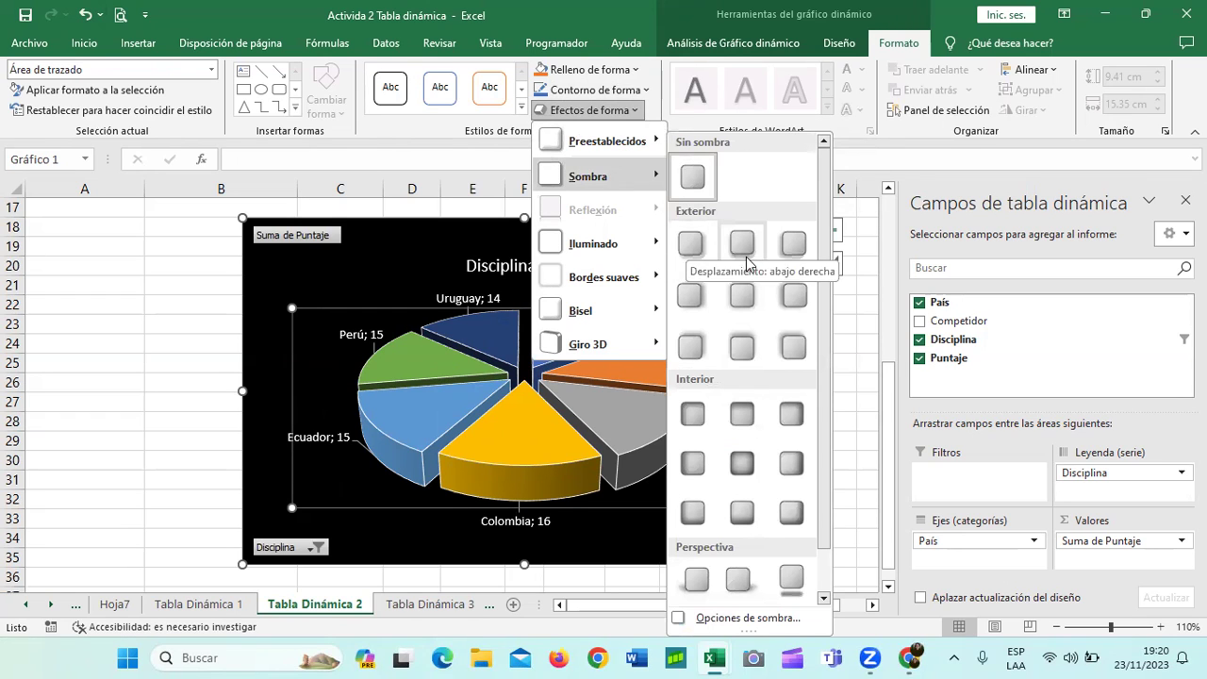
pyautogui.click(792, 581)
pyautogui.click(805, 269)
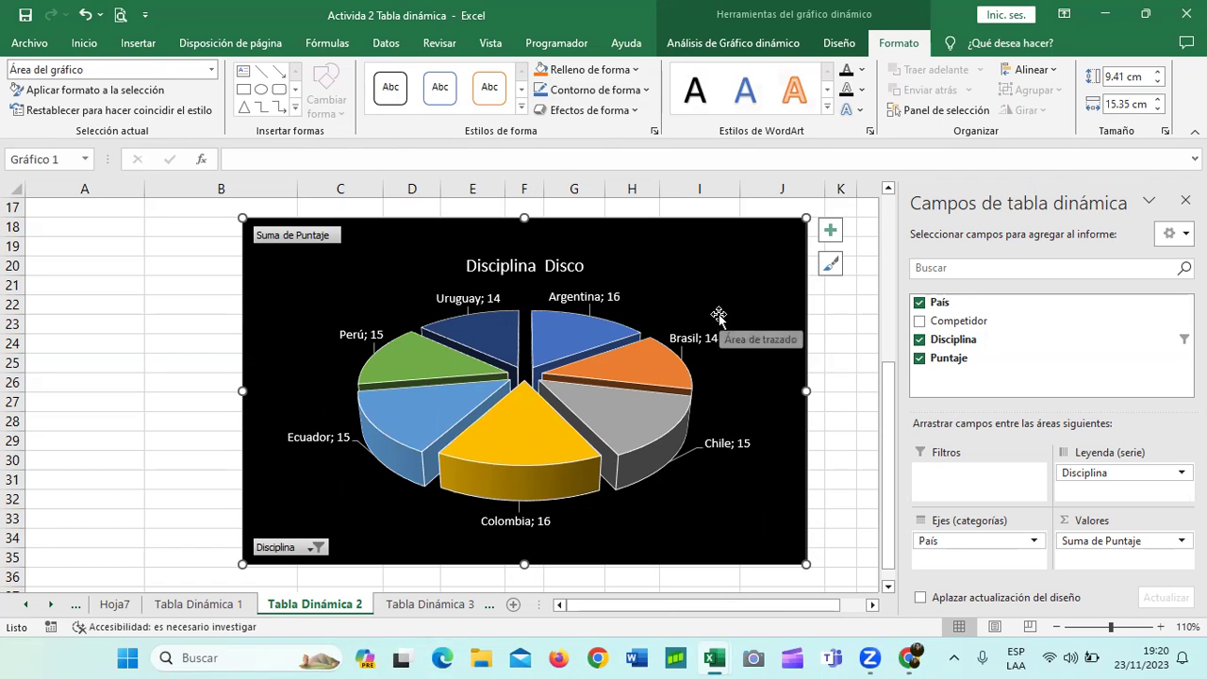
# Step: Move the pie chart up beside the pivot table and check the country filter unchanged
pyautogui.scroll(4, 718, 314)
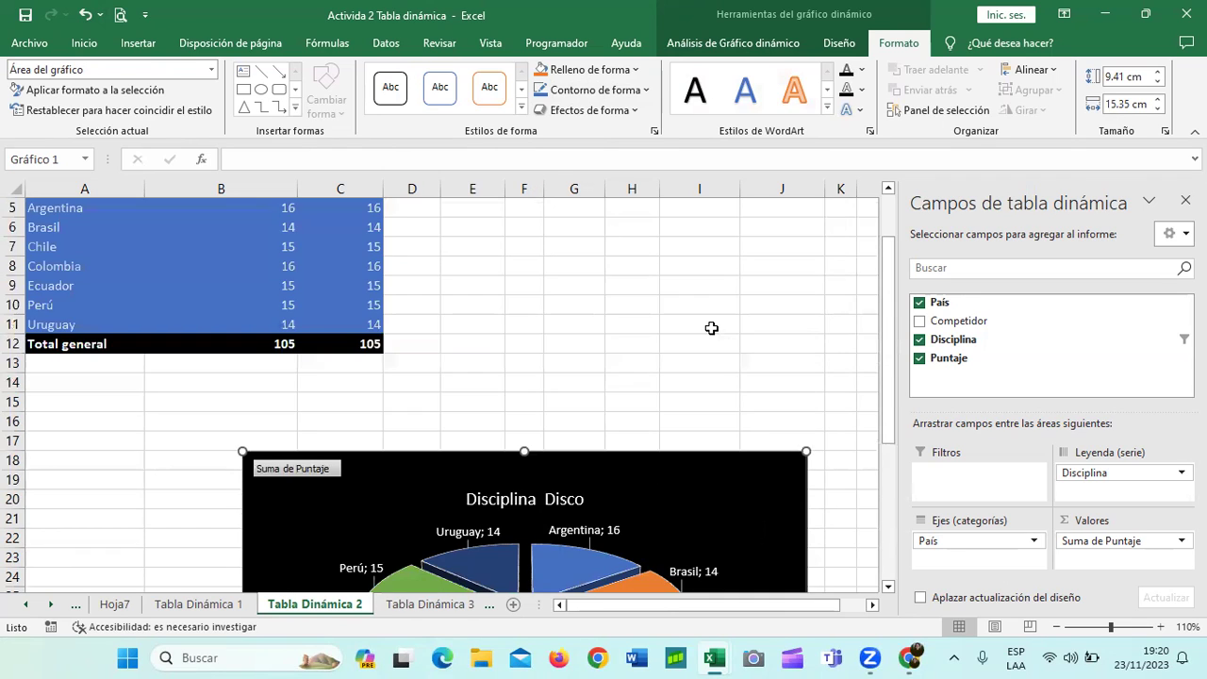
pyautogui.moveTo(639, 479); pyautogui.dragTo(731, 243)
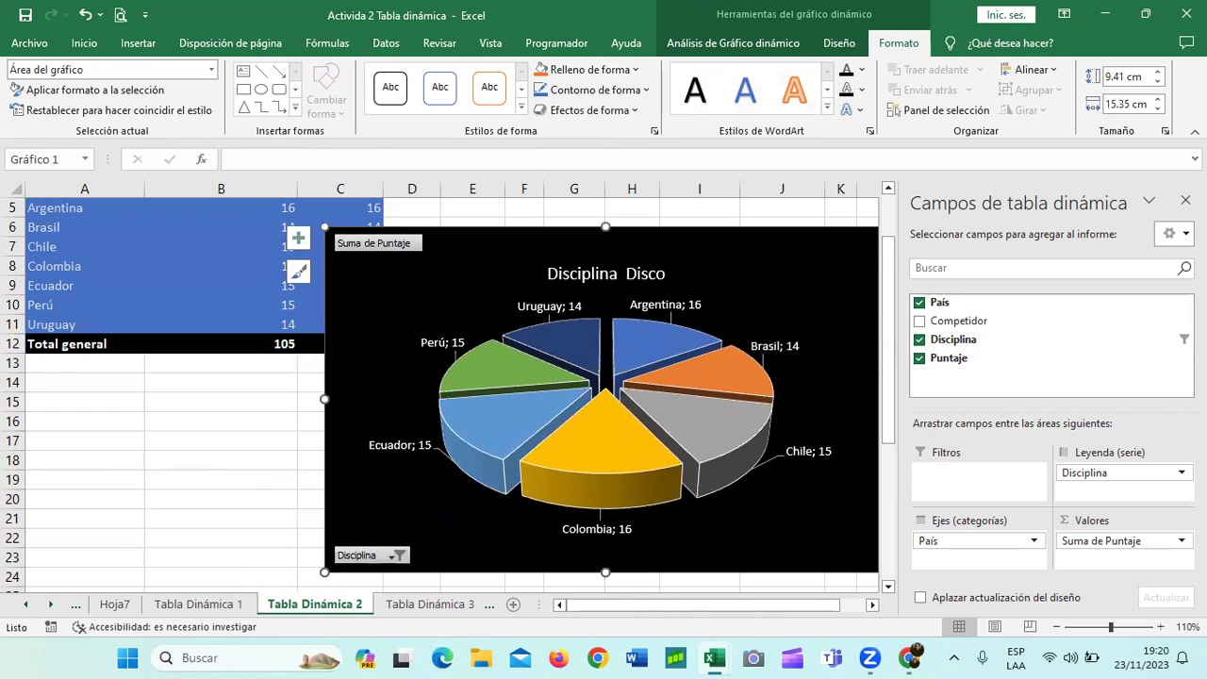
pyautogui.click(1186, 200)
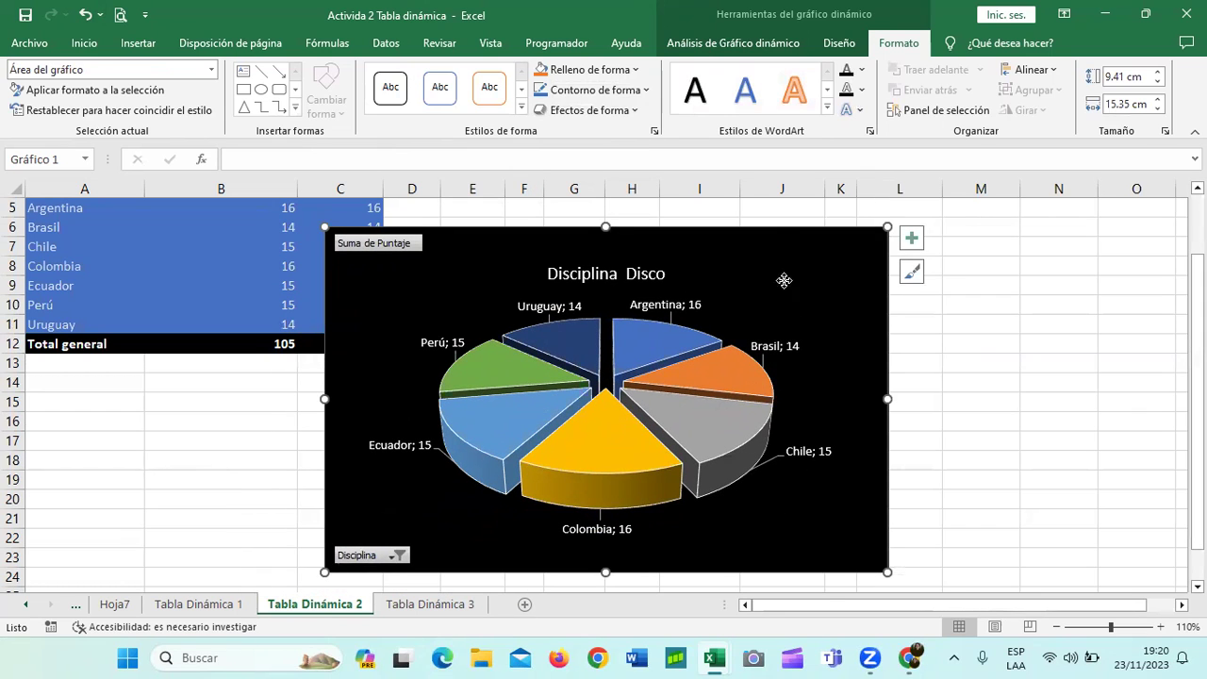
pyautogui.moveTo(783, 281); pyautogui.dragTo(860, 252)
pyautogui.scroll(2, 819, 341)
pyautogui.moveTo(845, 315); pyautogui.dragTo(897, 259)
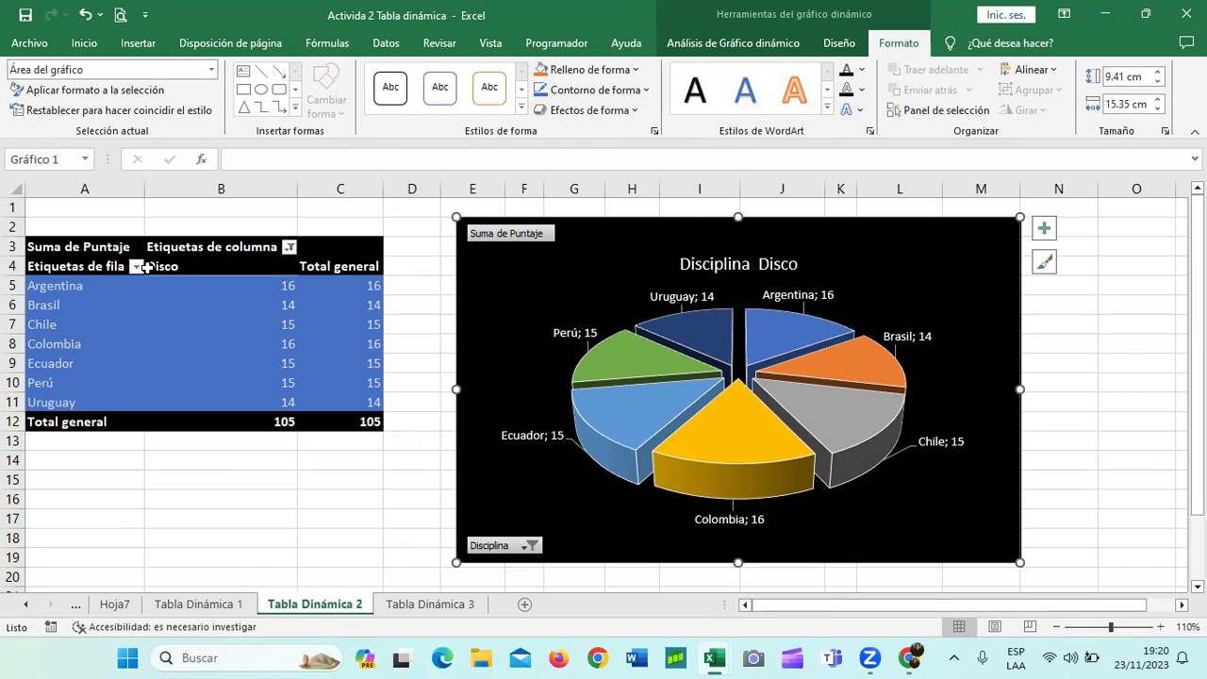
pyautogui.click(136, 267)
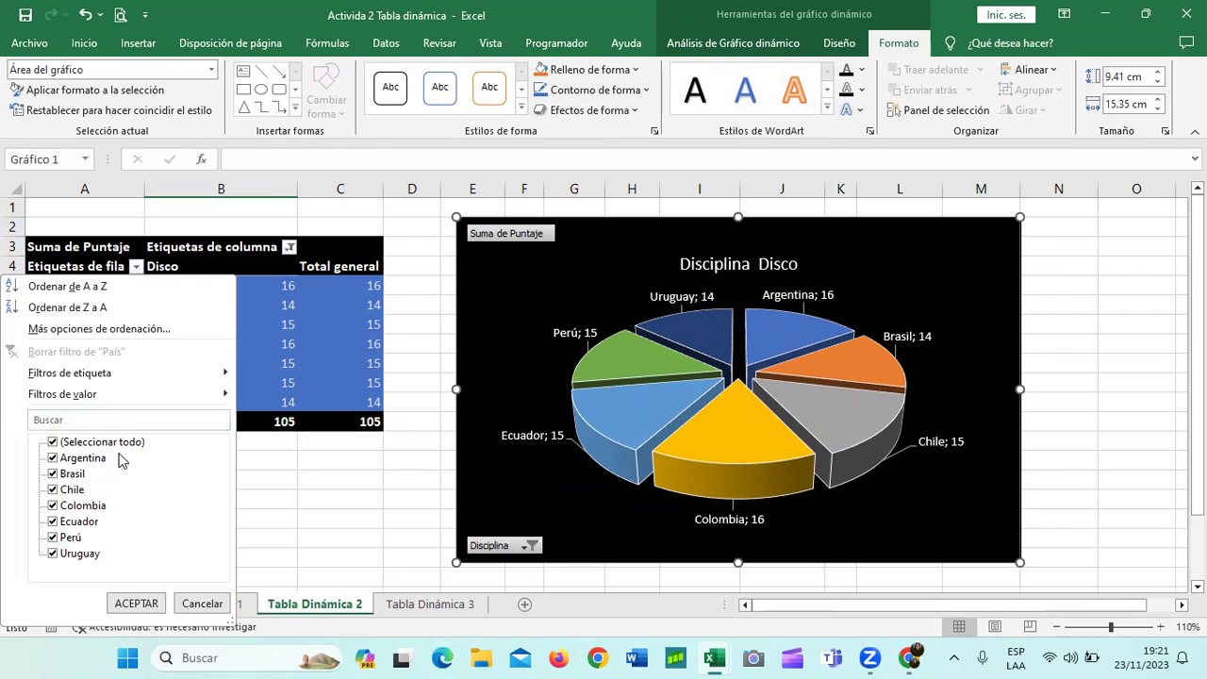
pyautogui.click(66, 286)
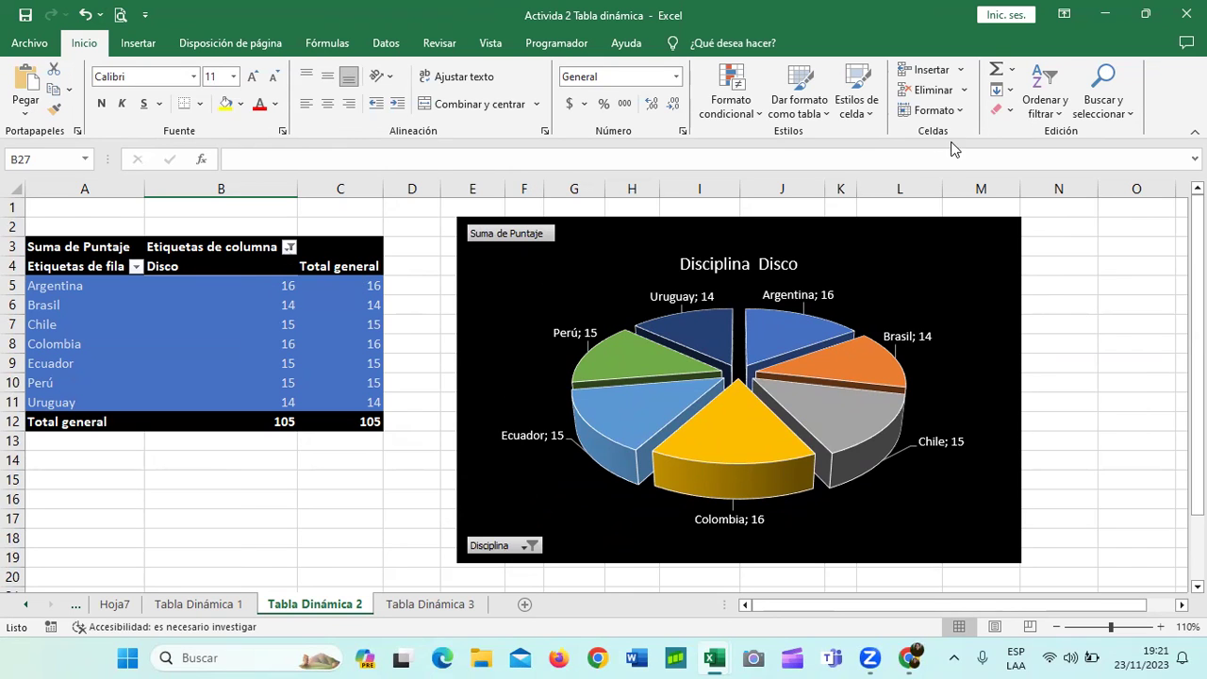
# Step: Switch the chart's rows and columns, switch them back, and nudge the chart right
pyautogui.click(915, 243)
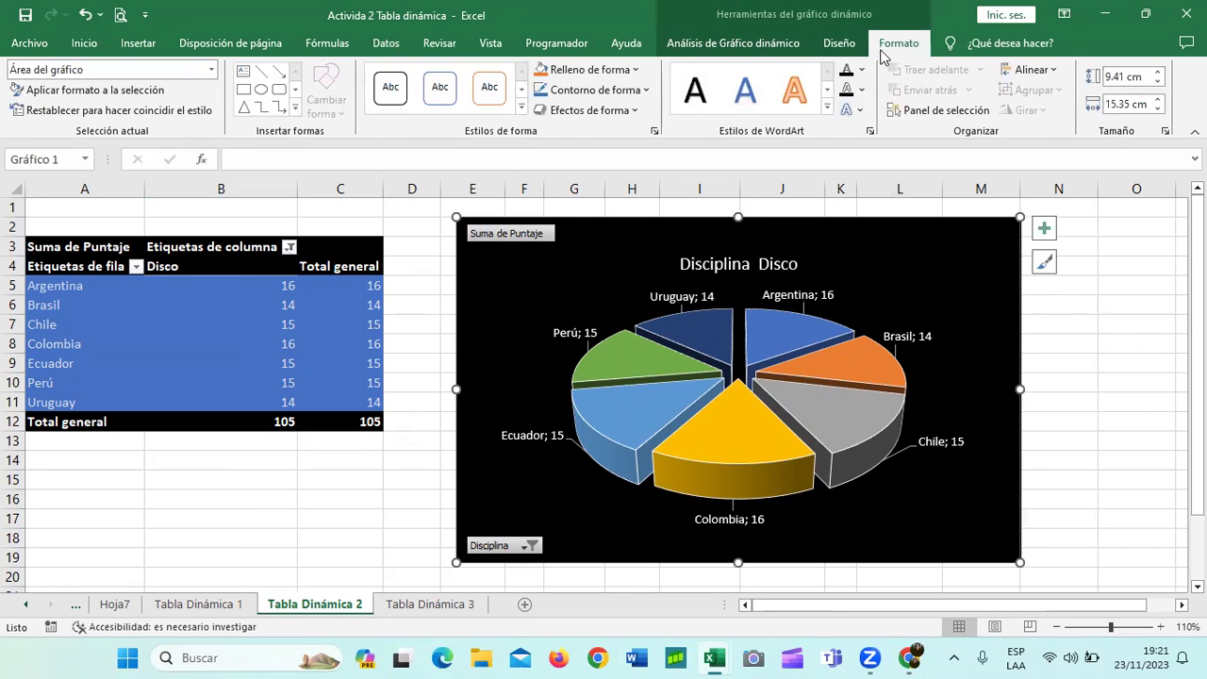
pyautogui.click(839, 44)
pyautogui.click(899, 81)
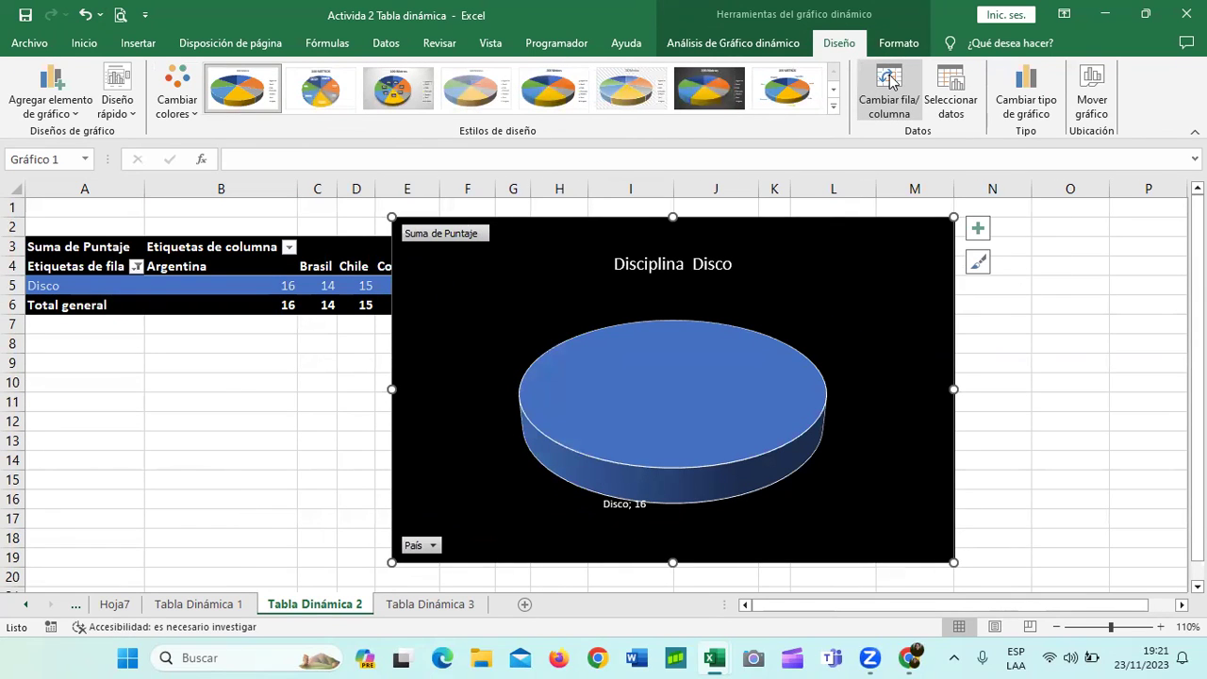
pyautogui.click(889, 81)
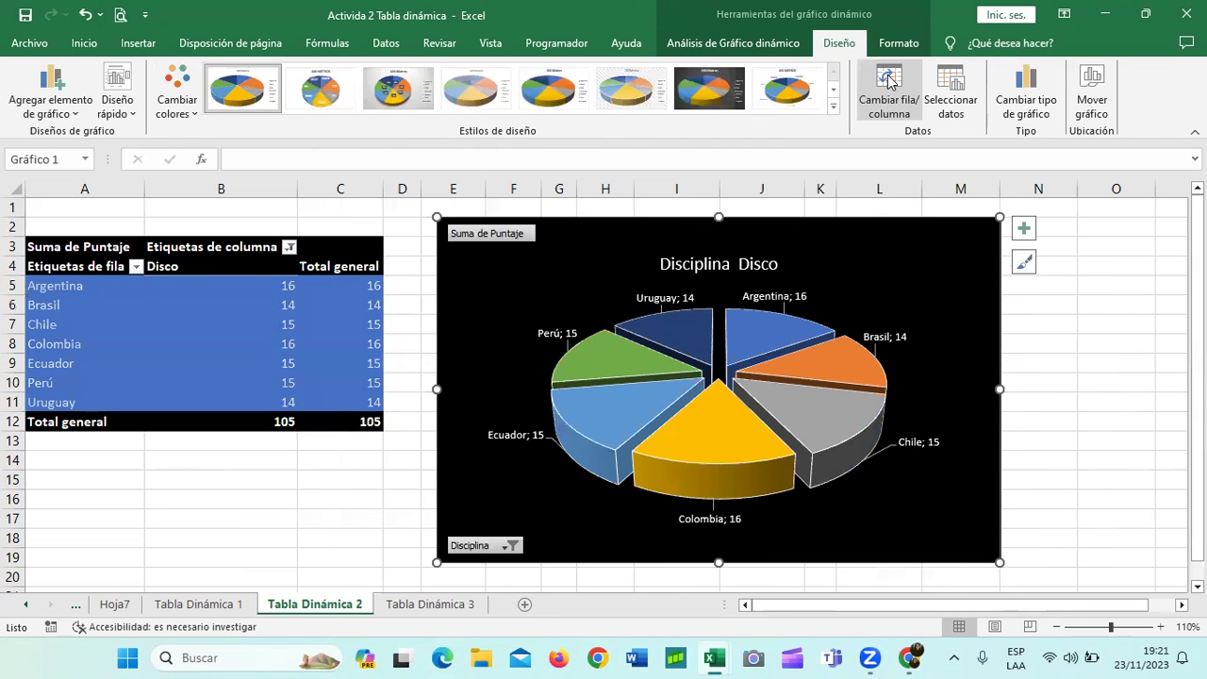
pyautogui.moveTo(840, 247); pyautogui.dragTo(869, 242)
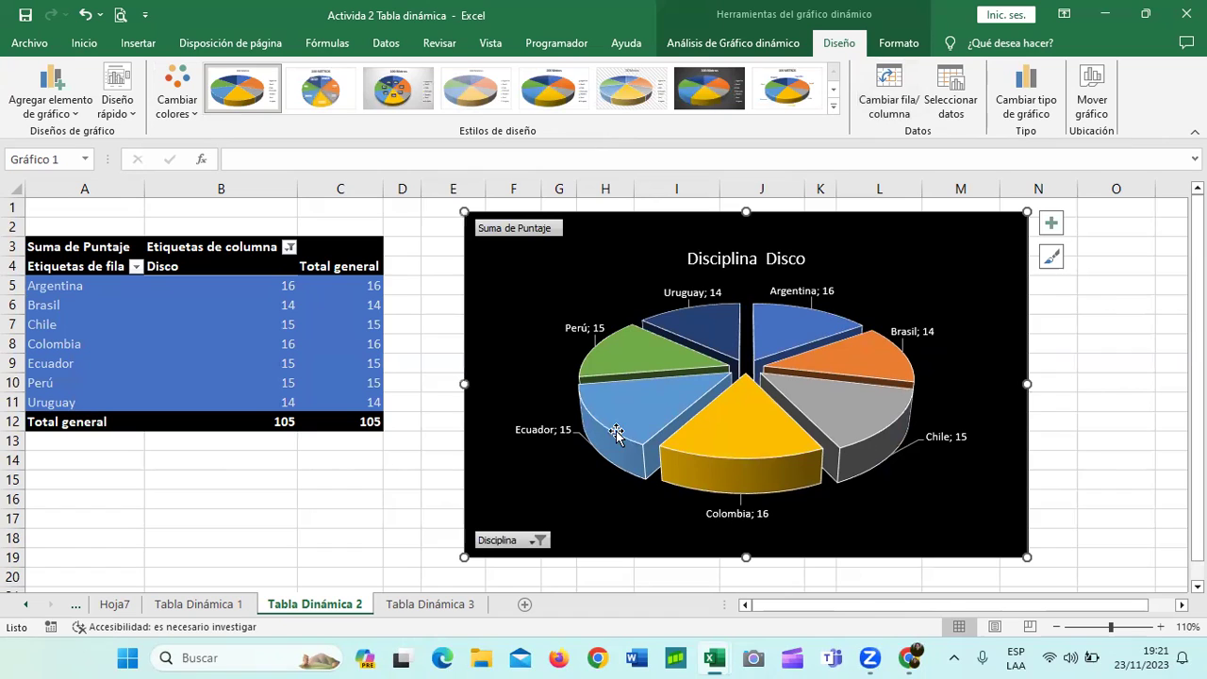
# Step: Filter the chart to the Bicicleta discipline and apply a quick layout with data labels
pyautogui.click(539, 541)
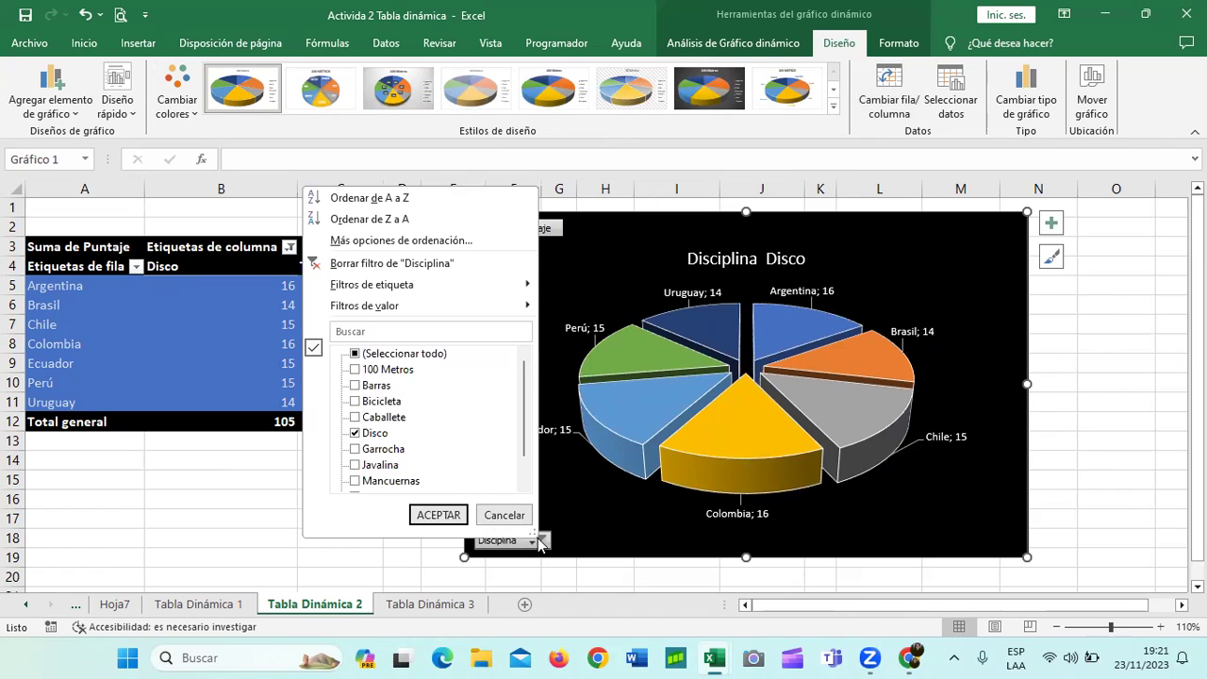
pyautogui.click(361, 435)
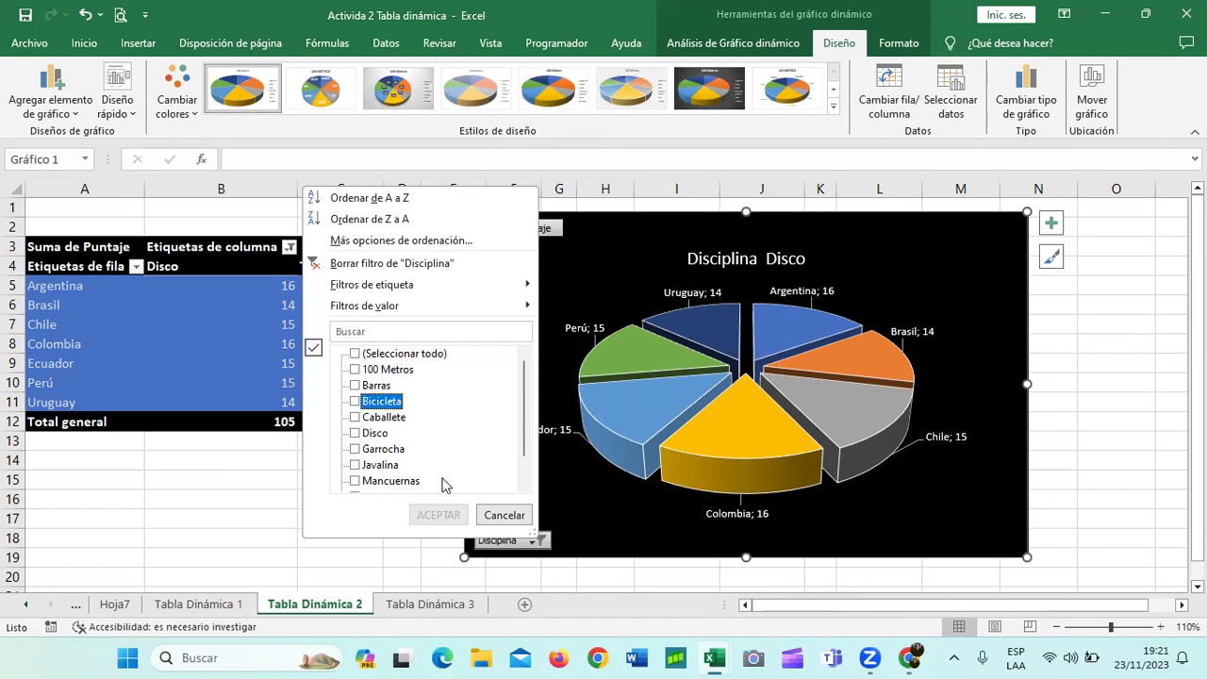
pyautogui.click(355, 401)
pyautogui.click(438, 515)
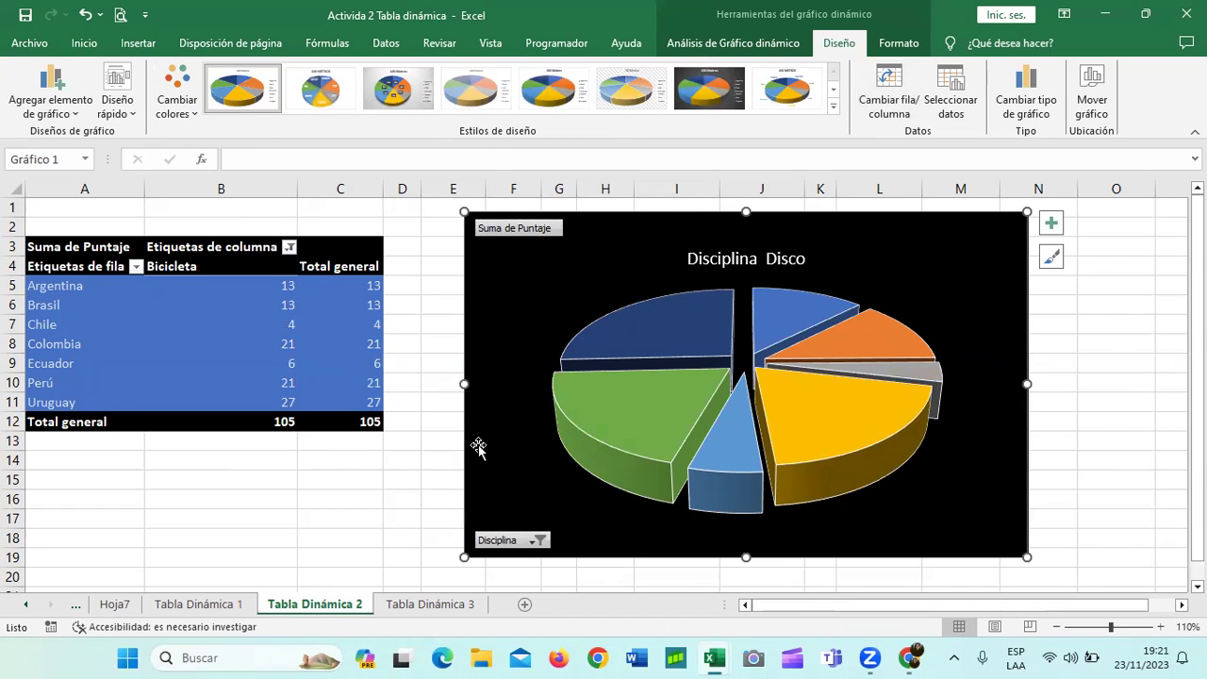
pyautogui.click(905, 330)
pyautogui.click(133, 118)
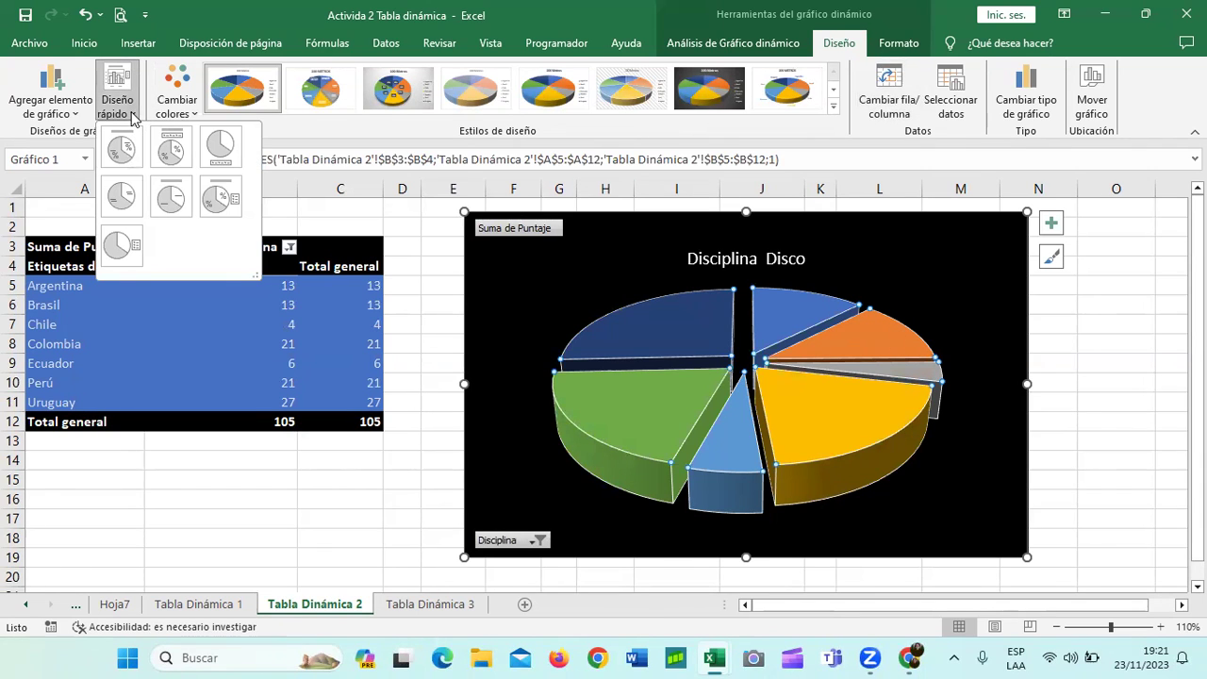
pyautogui.click(118, 206)
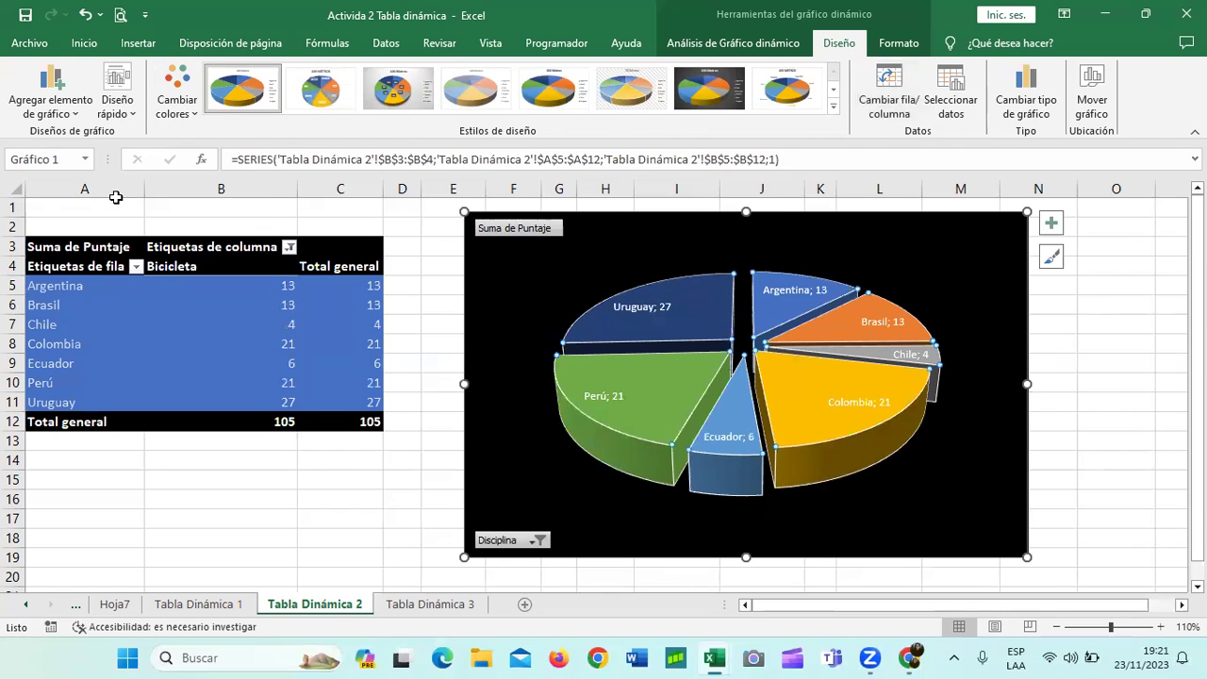
# Step: Undo back to the Disco data with its title and select a pivot table cell
pyautogui.click(85, 14)
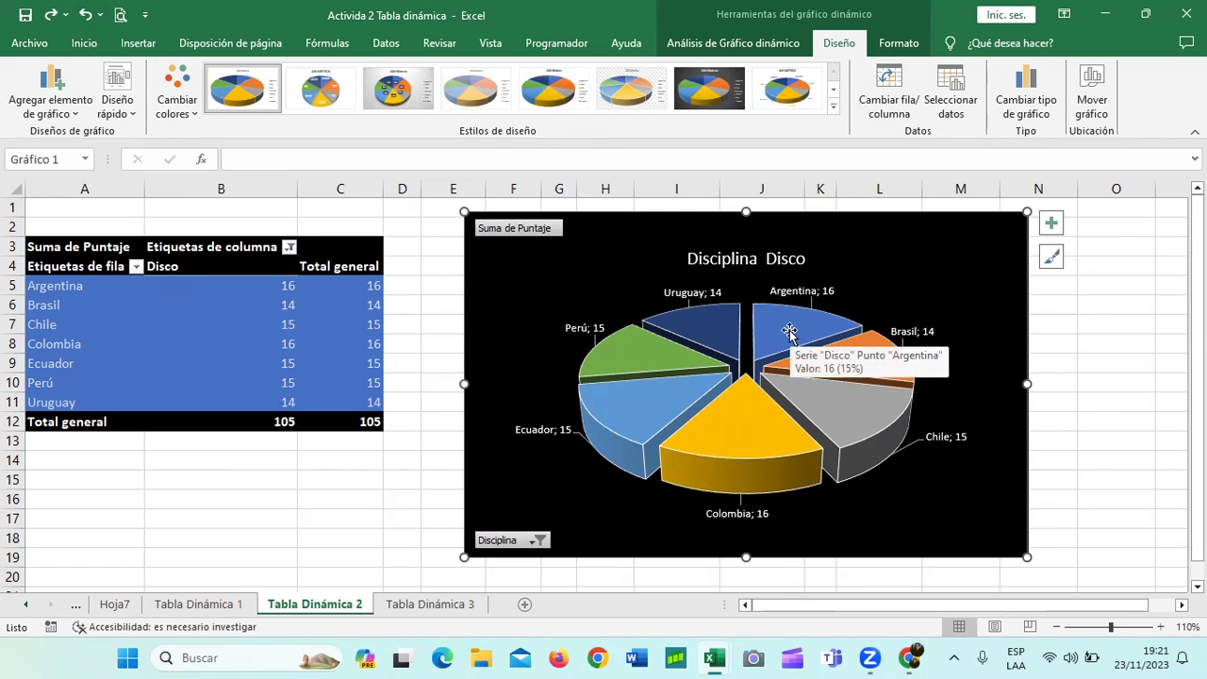
pyautogui.click(313, 250)
pyautogui.click(728, 45)
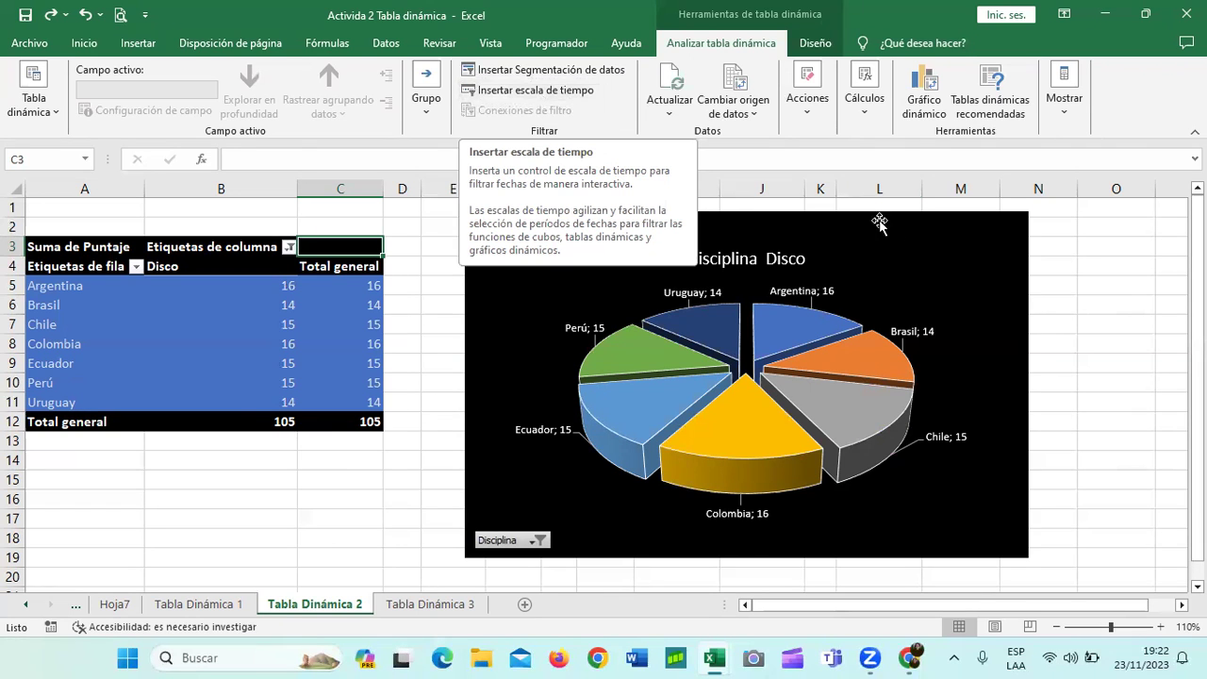
# Step: Shrink the pie chart from its lower corners and move it left against the pivot table
pyautogui.click(889, 247)
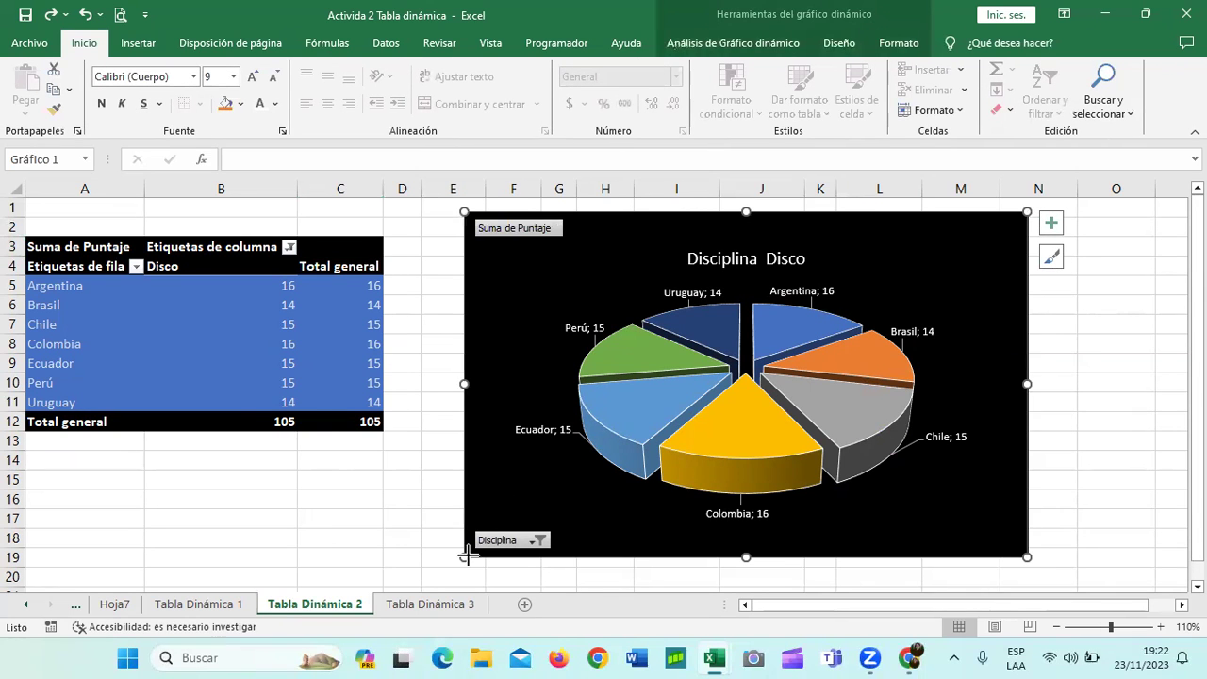
pyautogui.moveTo(467, 554); pyautogui.dragTo(516, 496)
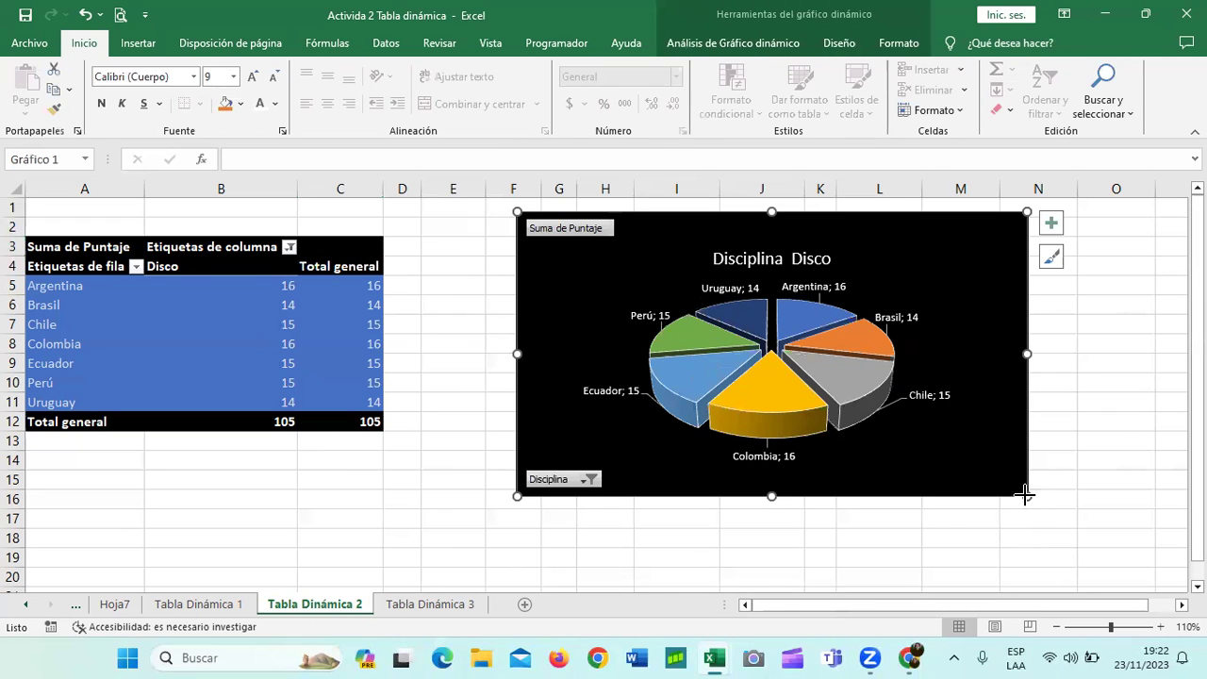
pyautogui.moveTo(1025, 495); pyautogui.dragTo(954, 484)
pyautogui.press('Escape')
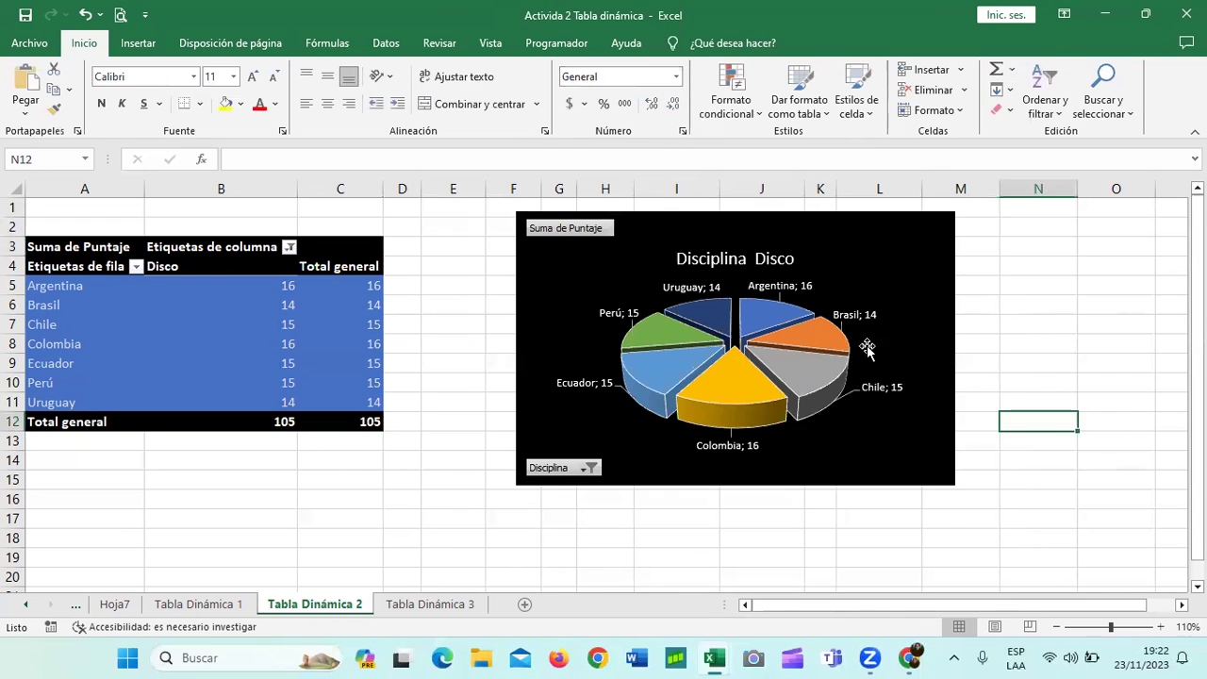
pyautogui.moveTo(829, 238)
pyautogui.mouseDown()
pyautogui.moveTo(848, 240)
pyautogui.moveTo(702, 244)
pyautogui.mouseUp()
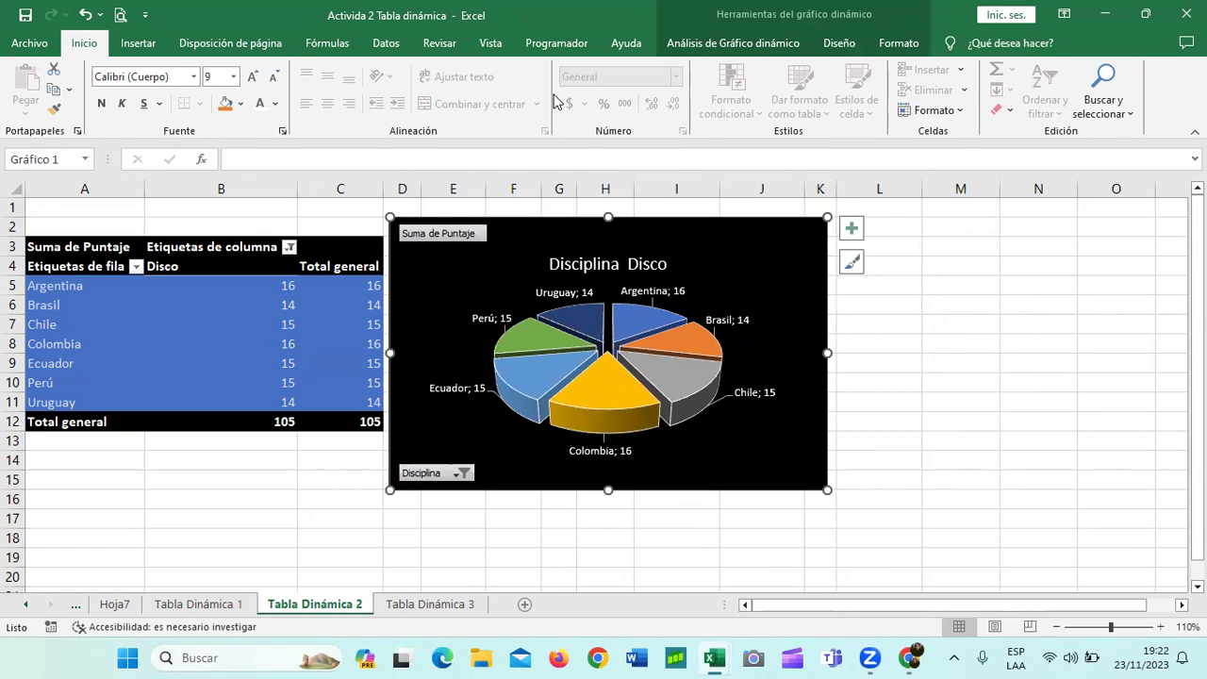
pyautogui.click(315, 252)
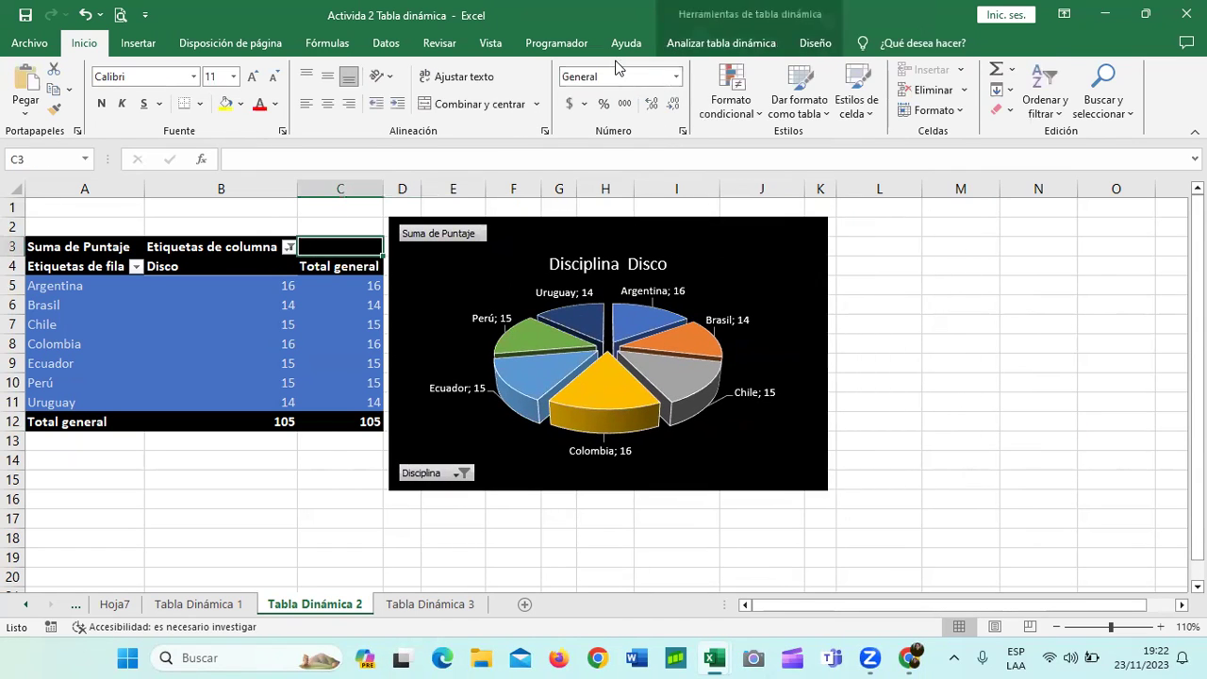
# Step: Insert País, Disciplina and Puntaje slicers for the pivot table
pyautogui.click(718, 43)
pyautogui.click(507, 73)
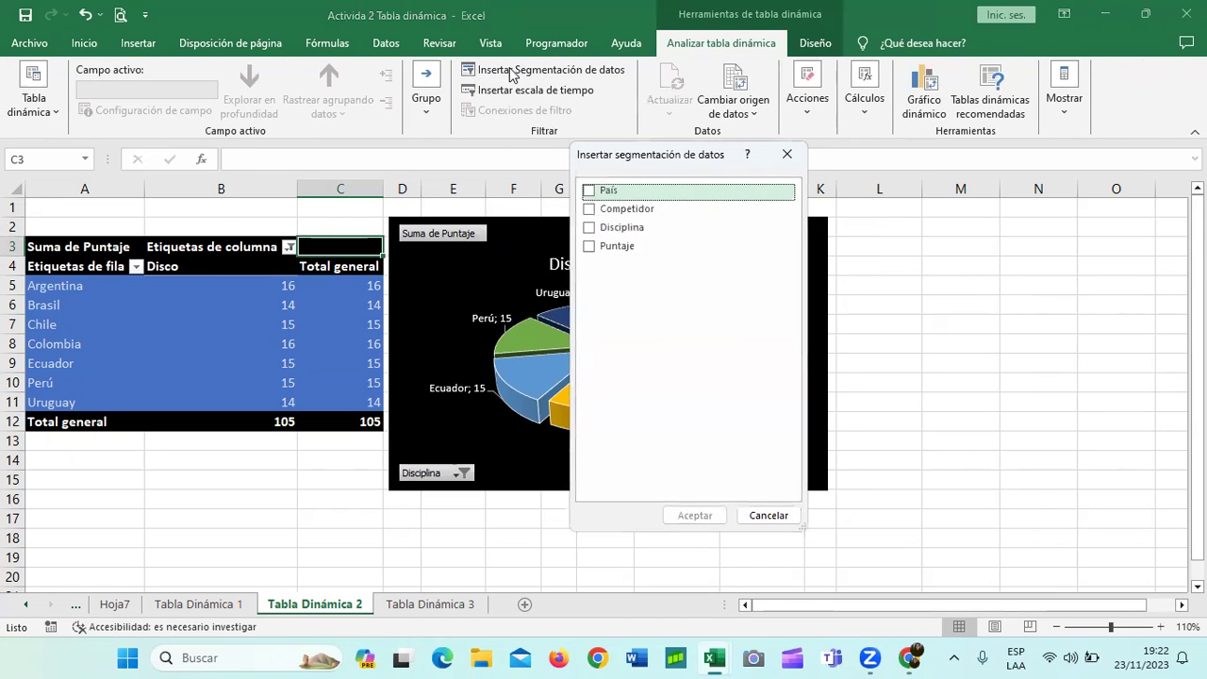
pyautogui.click(588, 192)
pyautogui.click(591, 229)
pyautogui.click(590, 248)
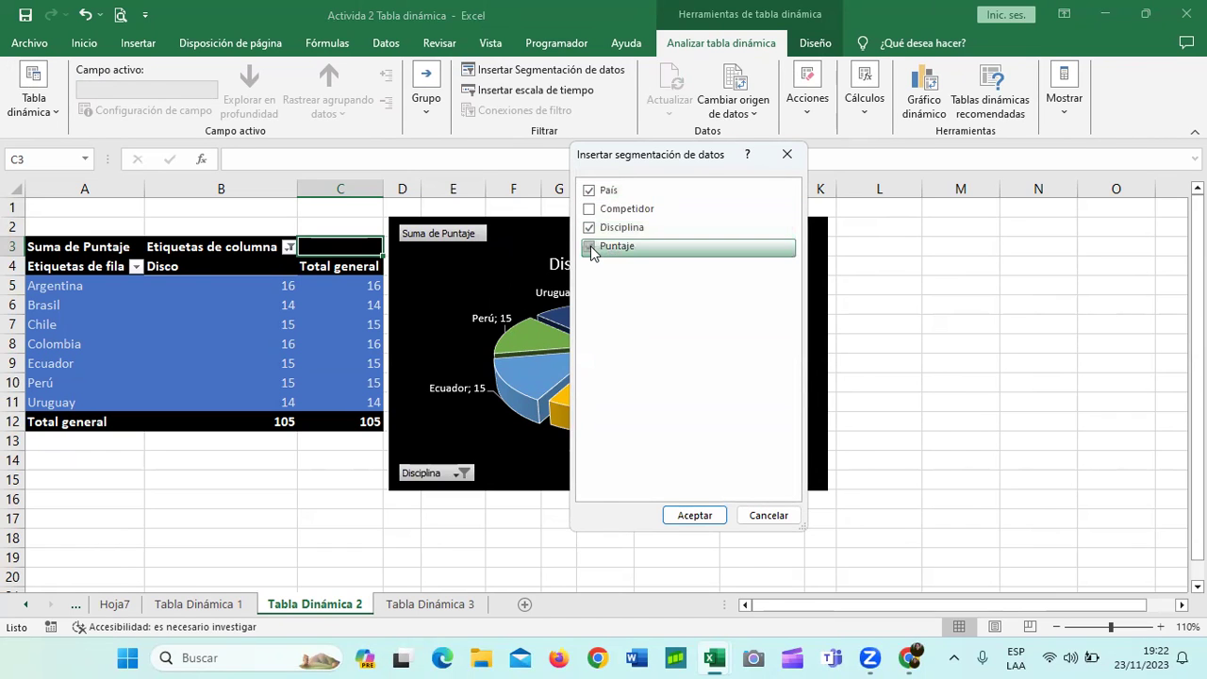
pyautogui.click(696, 516)
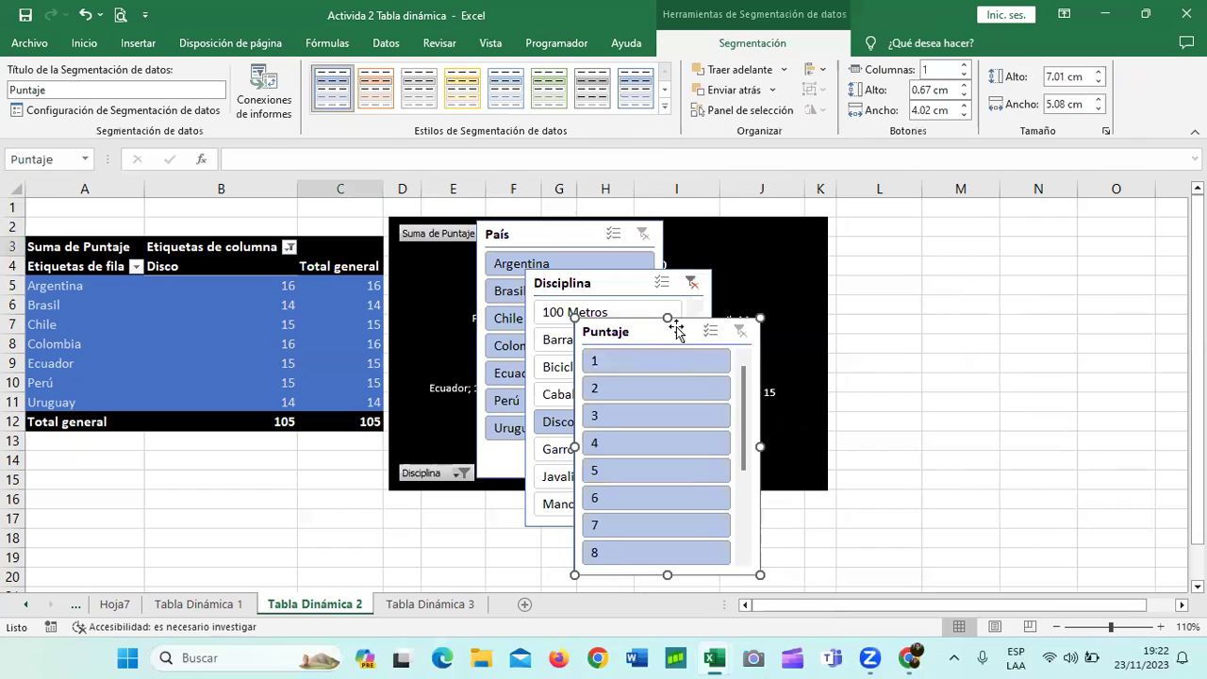
# Step: Move the Puntaje and Disciplina slicers right of the chart and País below the pivot table, at 100% zoom
pyautogui.moveTo(659, 330); pyautogui.dragTo(1062, 226)
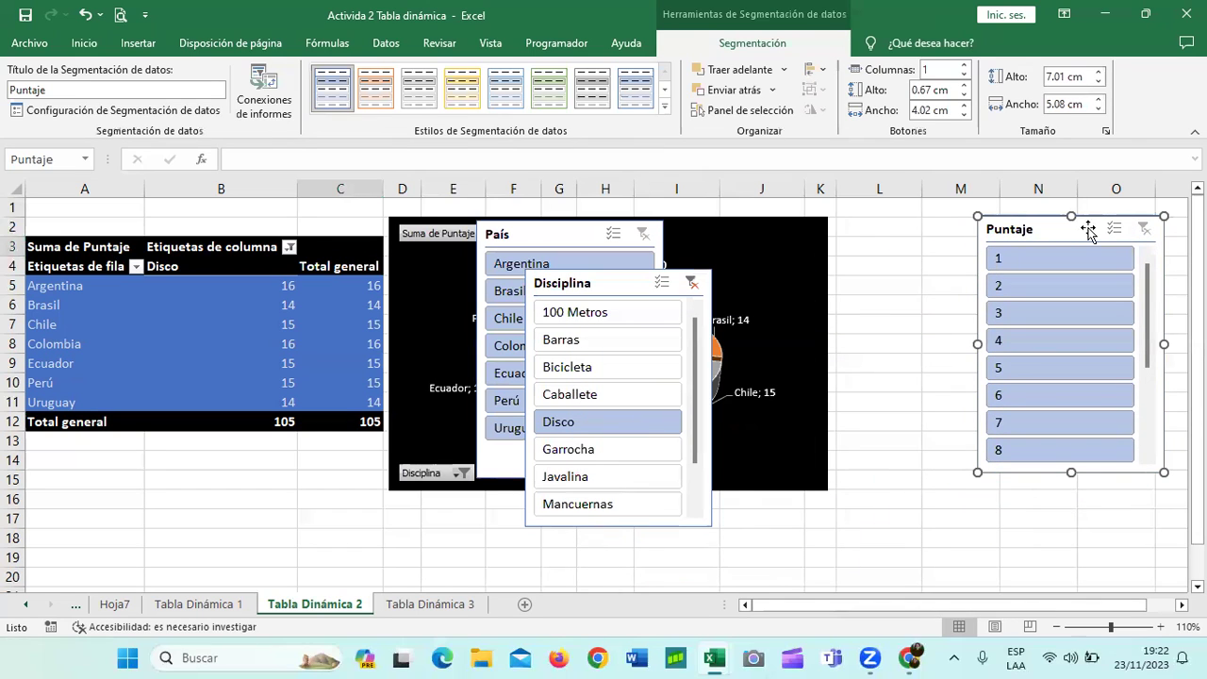
pyautogui.moveTo(1089, 232); pyautogui.dragTo(1105, 217)
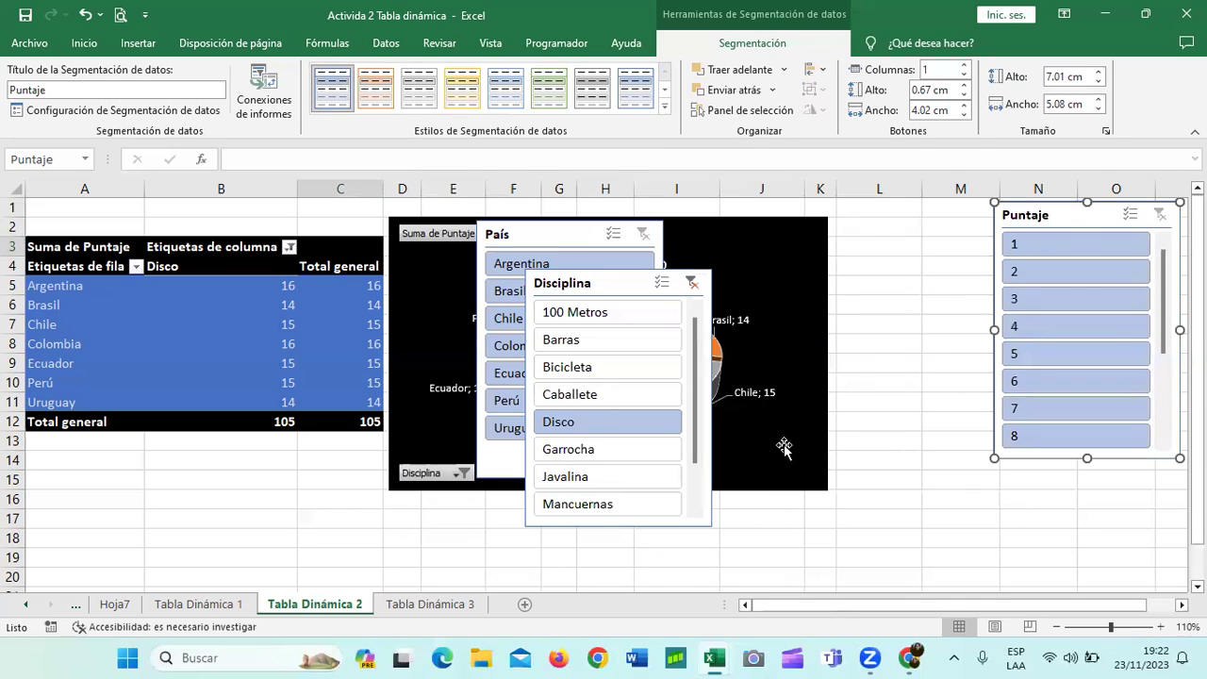
pyautogui.moveTo(783, 448); pyautogui.dragTo(905, 221)
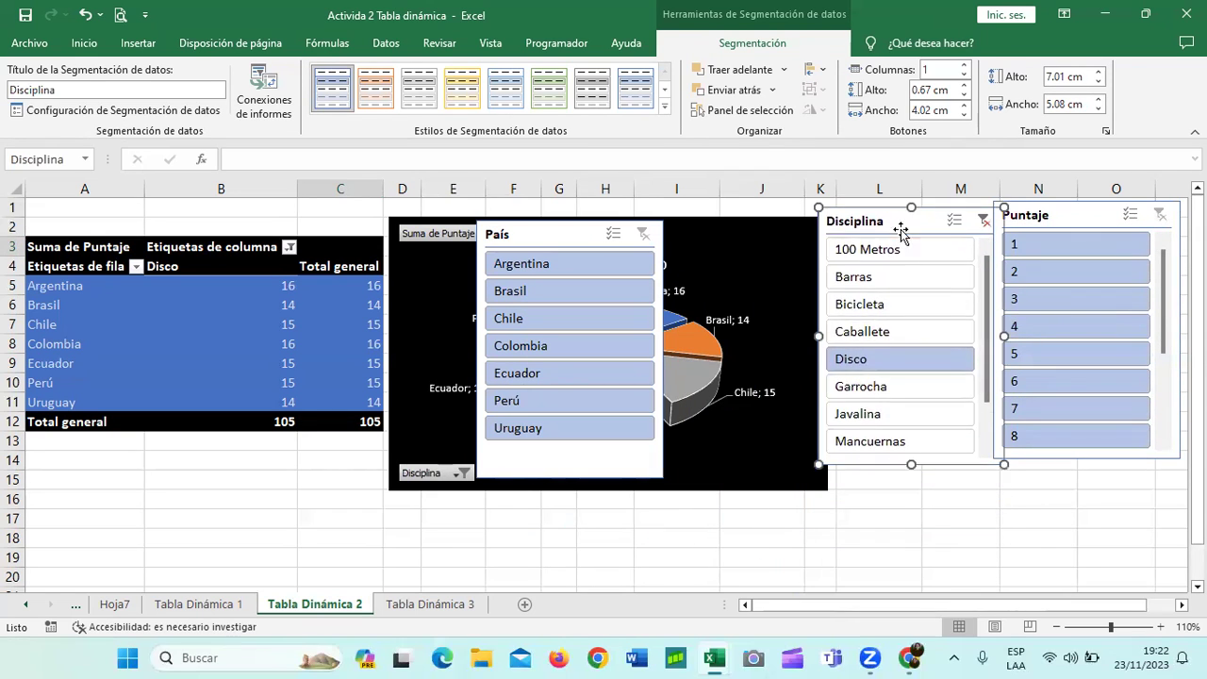
pyautogui.moveTo(575, 240)
pyautogui.mouseDown()
pyautogui.moveTo(512, 277)
pyautogui.moveTo(167, 396)
pyautogui.moveTo(116, 450)
pyautogui.mouseUp()
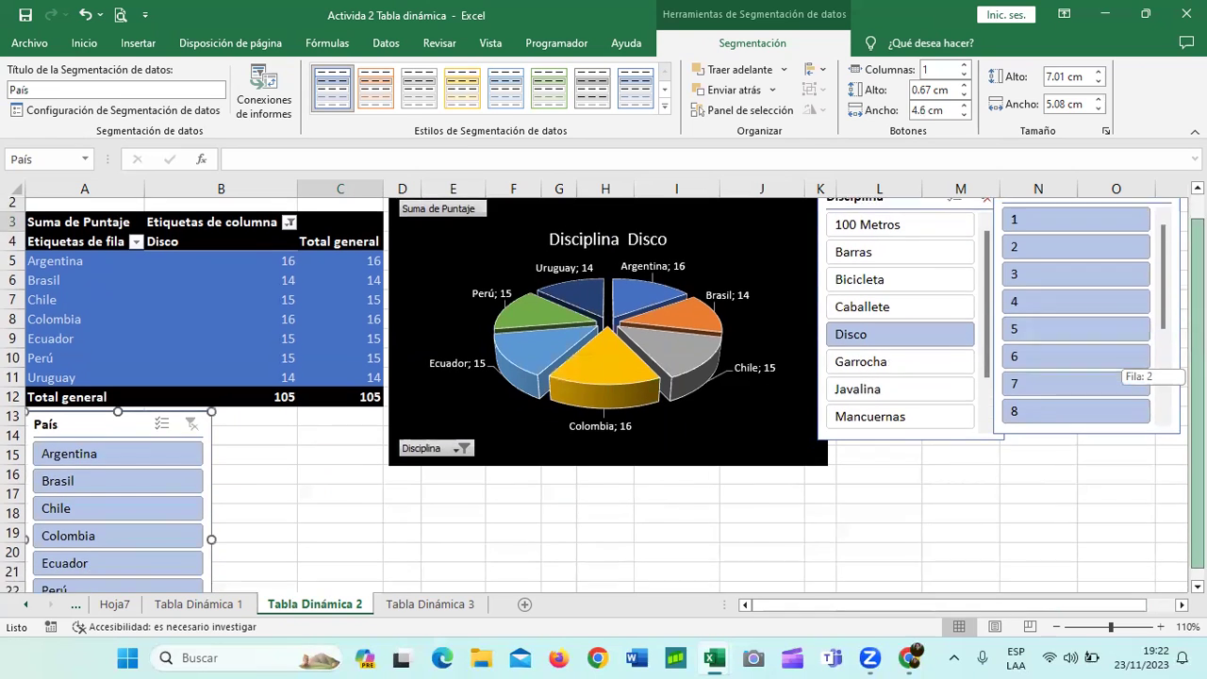
pyautogui.moveTo(1197, 359); pyautogui.dragTo(1198, 377)
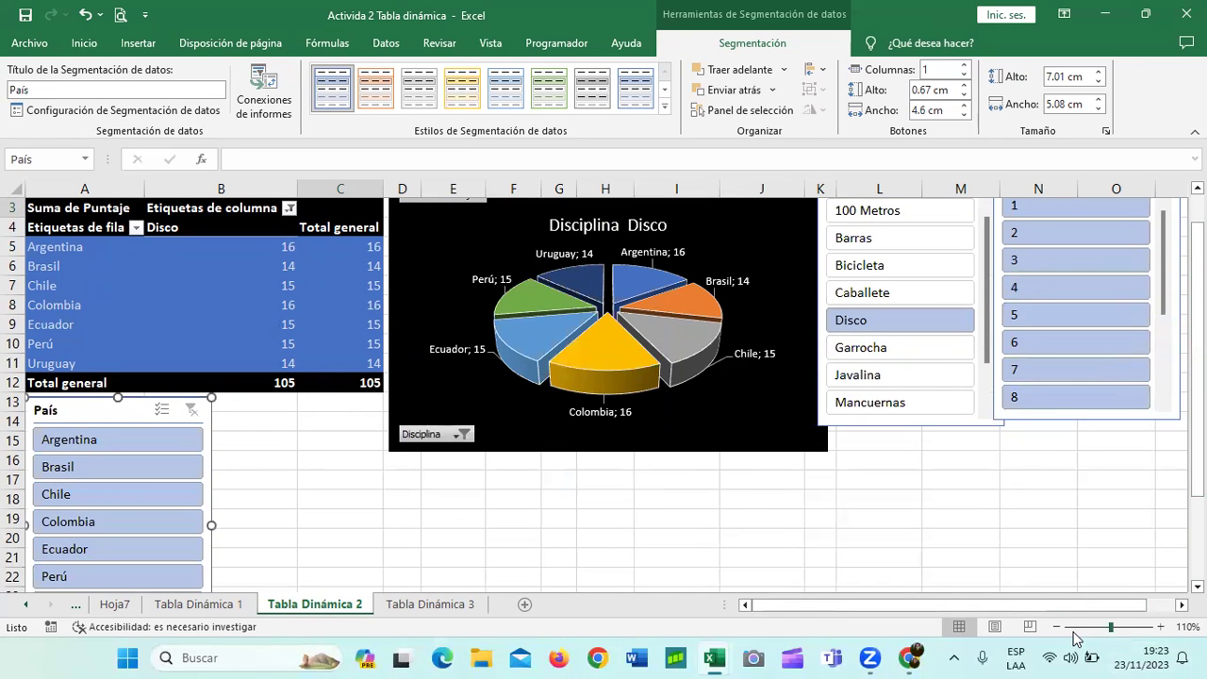
pyautogui.click(1057, 627)
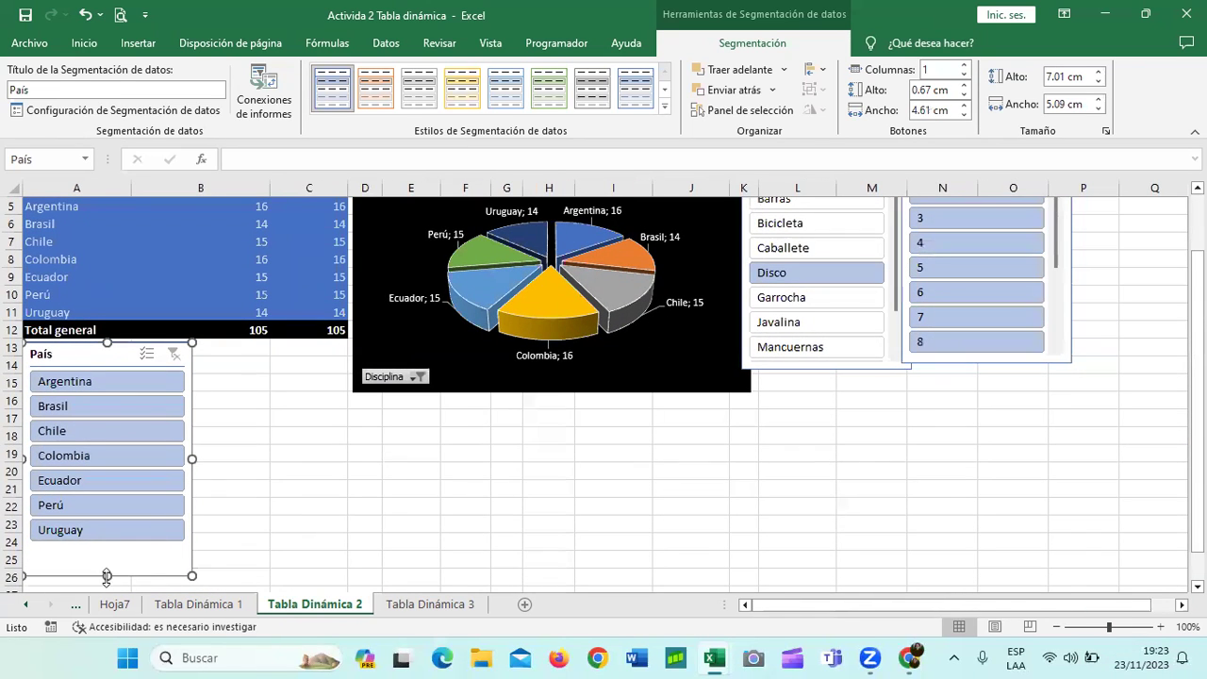
pyautogui.moveTo(106, 575); pyautogui.dragTo(104, 543)
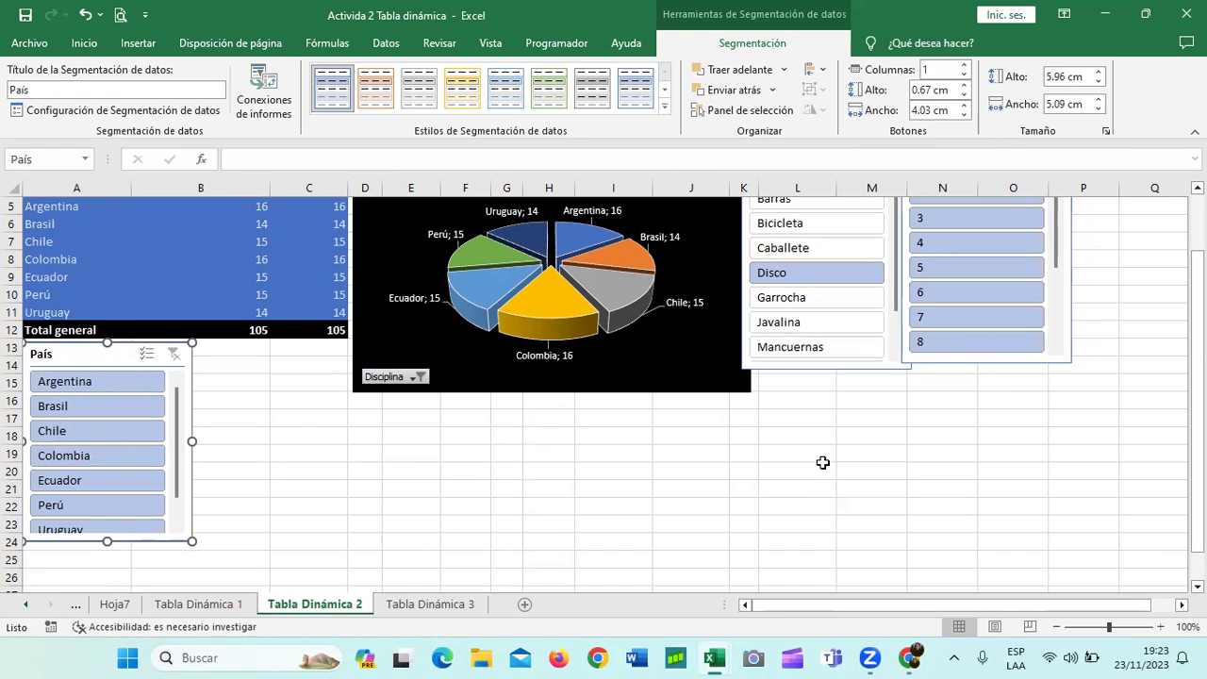
# Step: Shorten the pie chart by raising its bottom edge
pyautogui.click(649, 399)
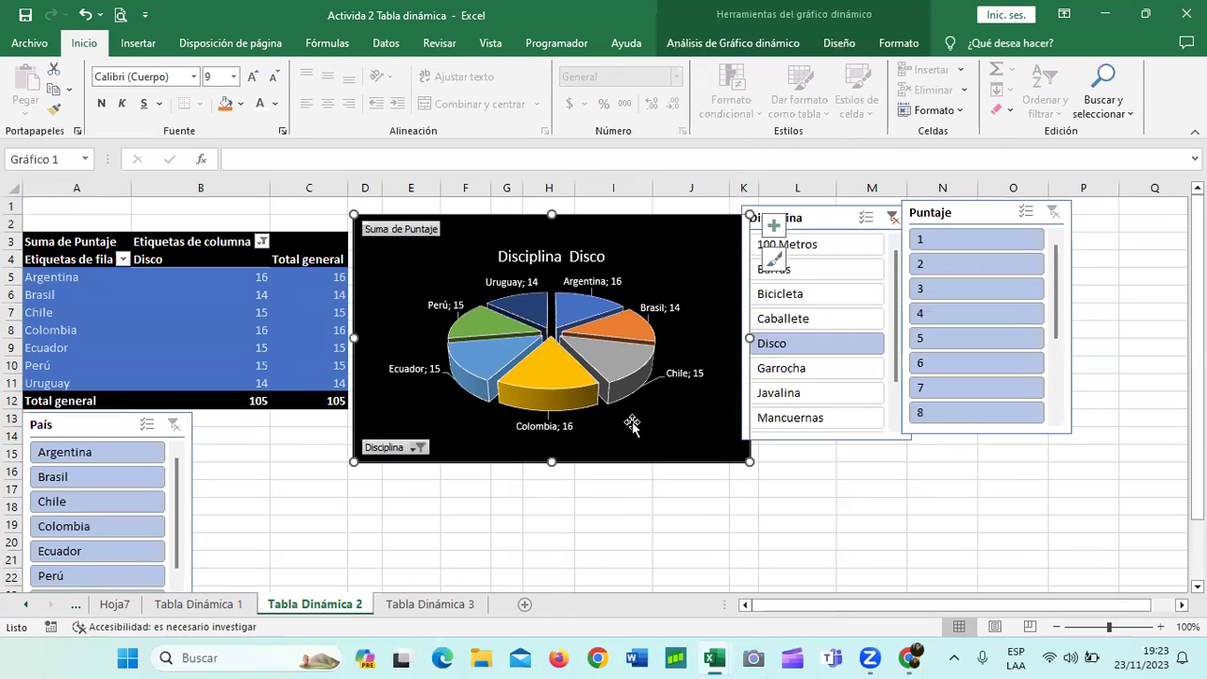
pyautogui.moveTo(557, 467); pyautogui.dragTo(563, 424)
pyautogui.click(587, 484)
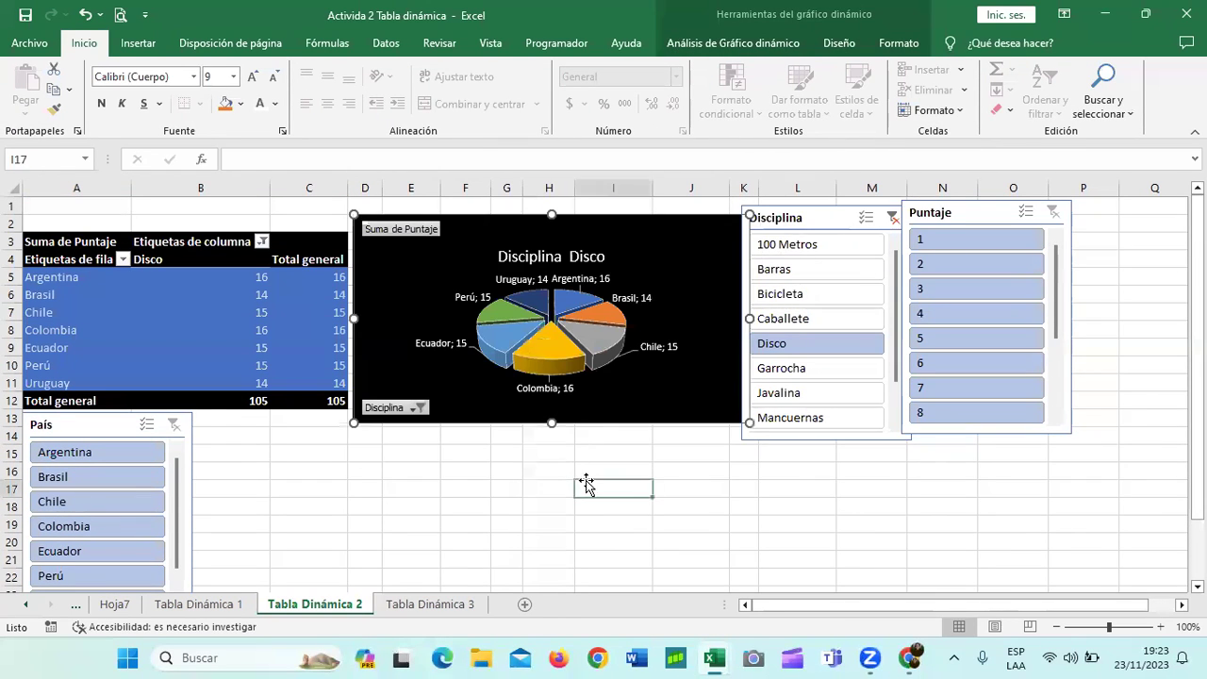
pyautogui.click(823, 218)
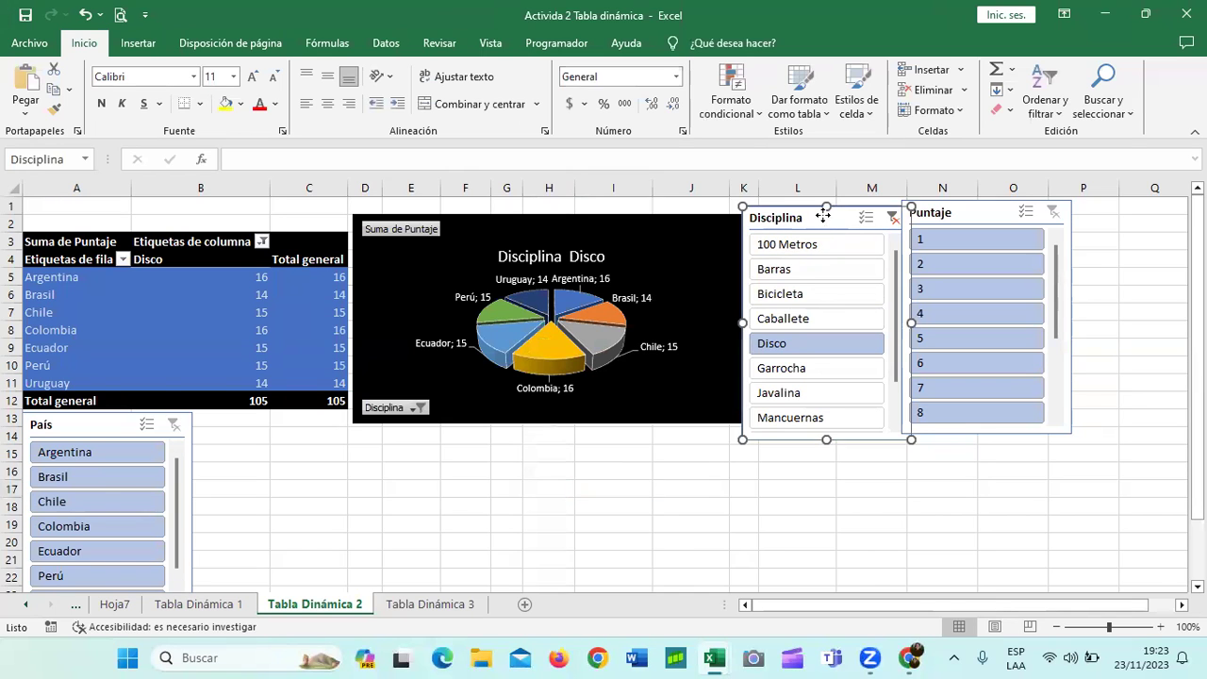
# Step: Rearrange the slicers: Disciplina beside the chart, Puntaje further right, País beneath them
pyautogui.moveTo(823, 218); pyautogui.dragTo(359, 434)
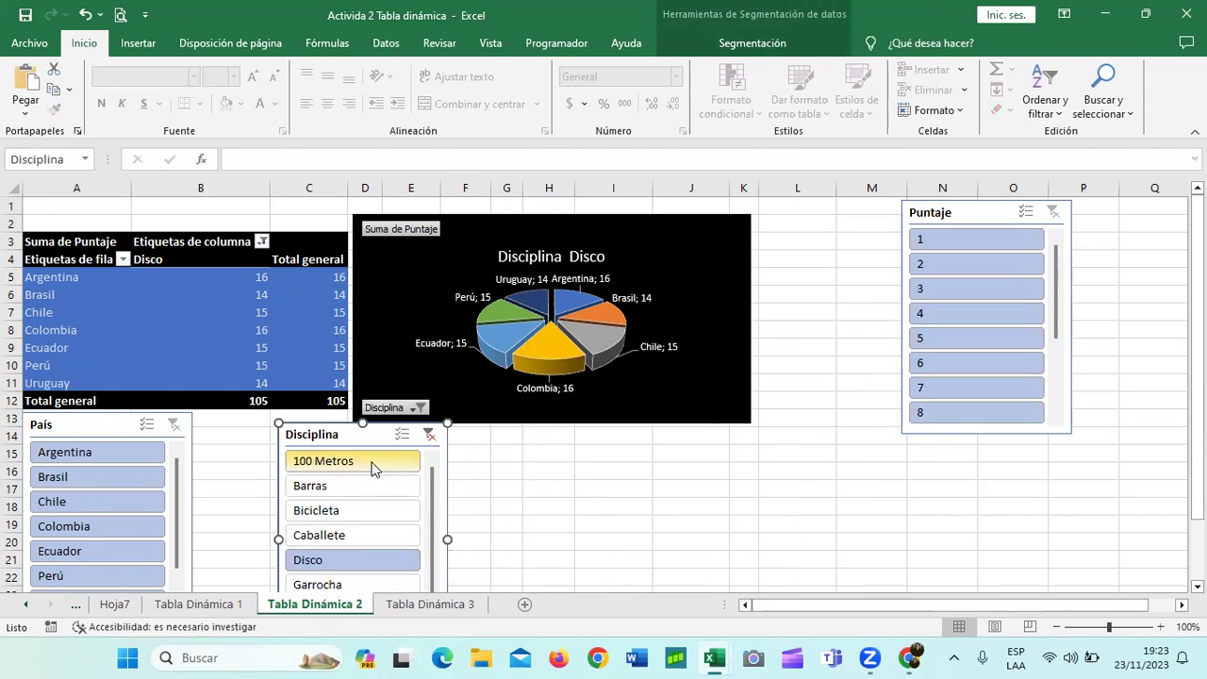
pyautogui.scroll(-2, 372, 469)
pyautogui.click(545, 521)
pyautogui.moveTo(1197, 404)
pyautogui.mouseDown()
pyautogui.moveTo(1198, 445)
pyautogui.moveTo(1198, 431)
pyautogui.mouseUp()
pyautogui.moveTo(352, 401); pyautogui.dragTo(827, 226)
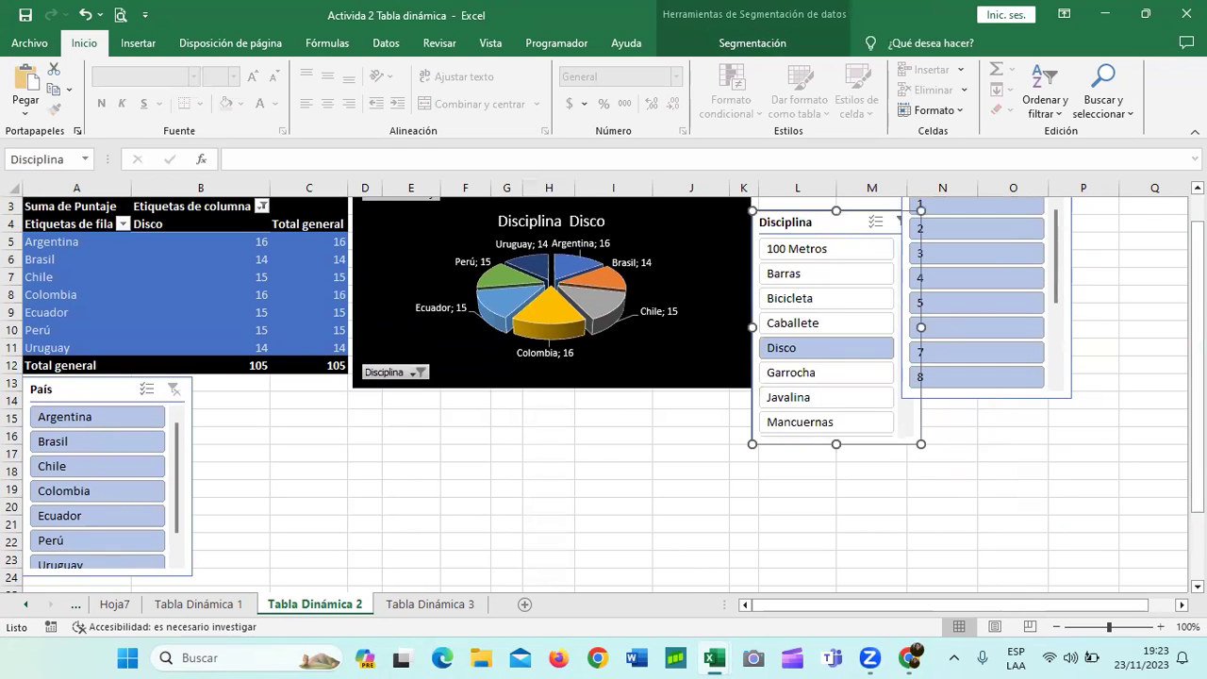
pyautogui.moveTo(1198, 479); pyautogui.dragTo(1198, 443)
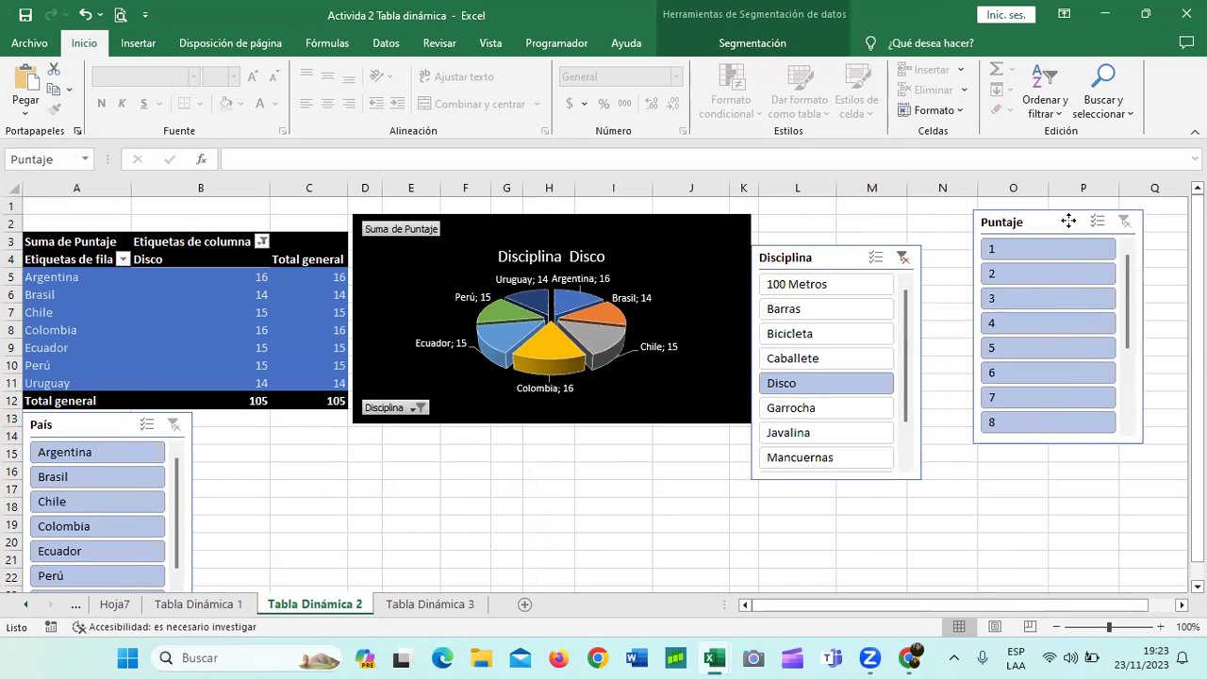
pyautogui.moveTo(986, 212); pyautogui.dragTo(1085, 220)
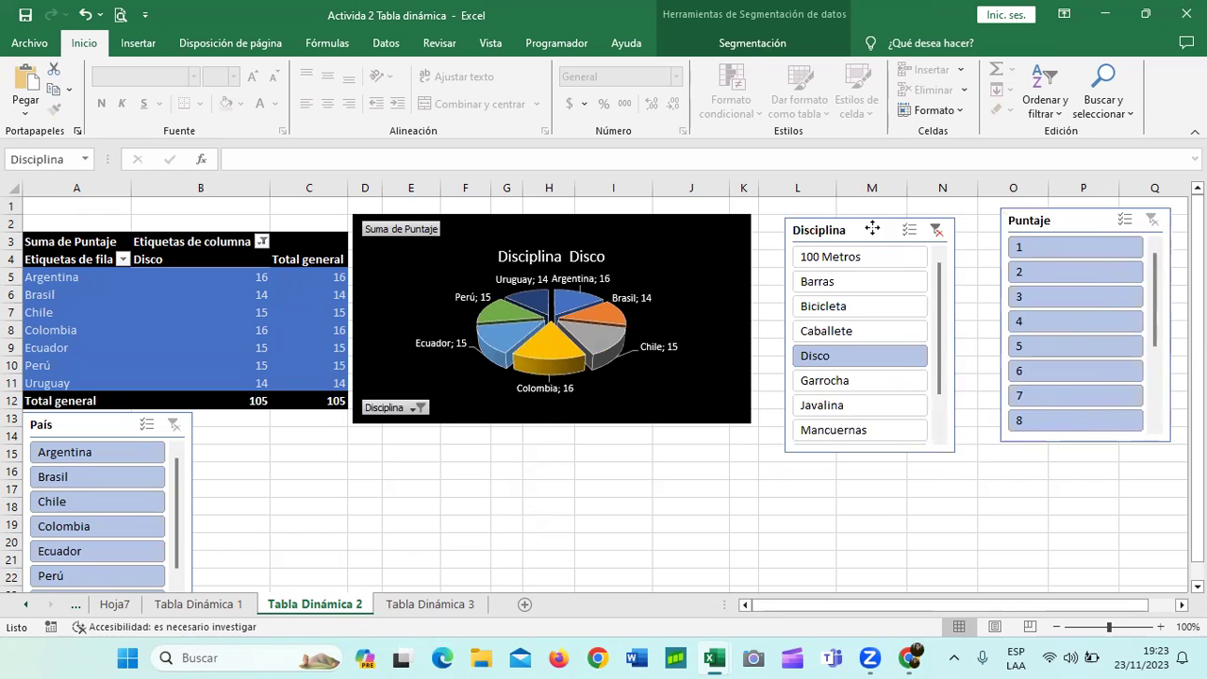
pyautogui.moveTo(856, 248); pyautogui.dragTo(884, 212)
pyautogui.moveTo(62, 424)
pyautogui.mouseDown()
pyautogui.moveTo(973, 465)
pyautogui.moveTo(946, 462)
pyautogui.mouseUp()
# Step: Resize the País slicer to be wider on both sides and shorter
pyautogui.moveTo(1076, 550); pyautogui.dragTo(1123, 550)
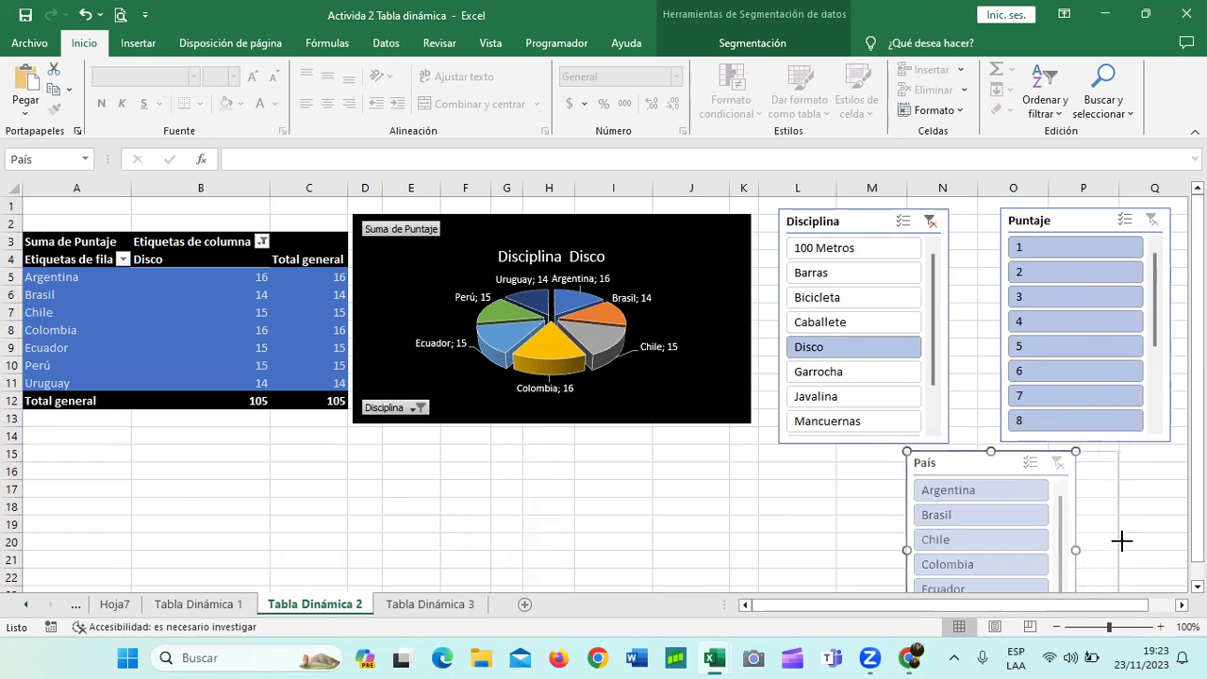
pyautogui.moveTo(976, 458); pyautogui.dragTo(955, 453)
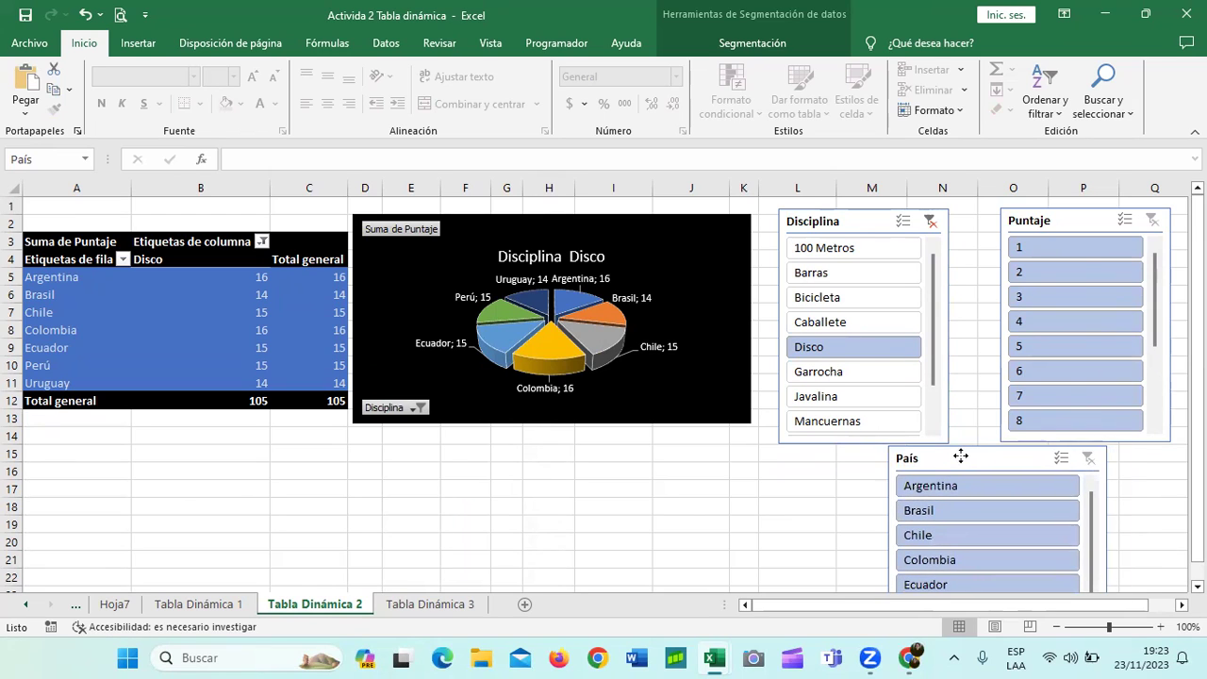
pyautogui.scroll(-1, 966, 535)
pyautogui.moveTo(1197, 506); pyautogui.dragTo(1198, 517)
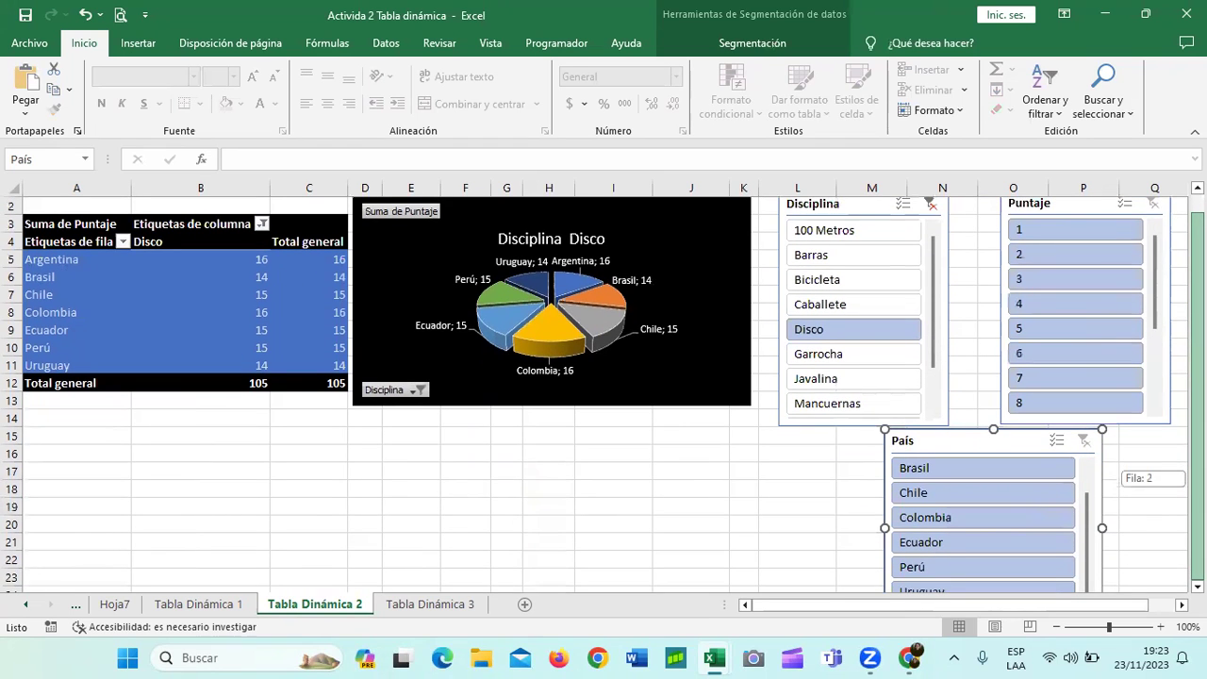
pyautogui.scroll(-2, 979, 536)
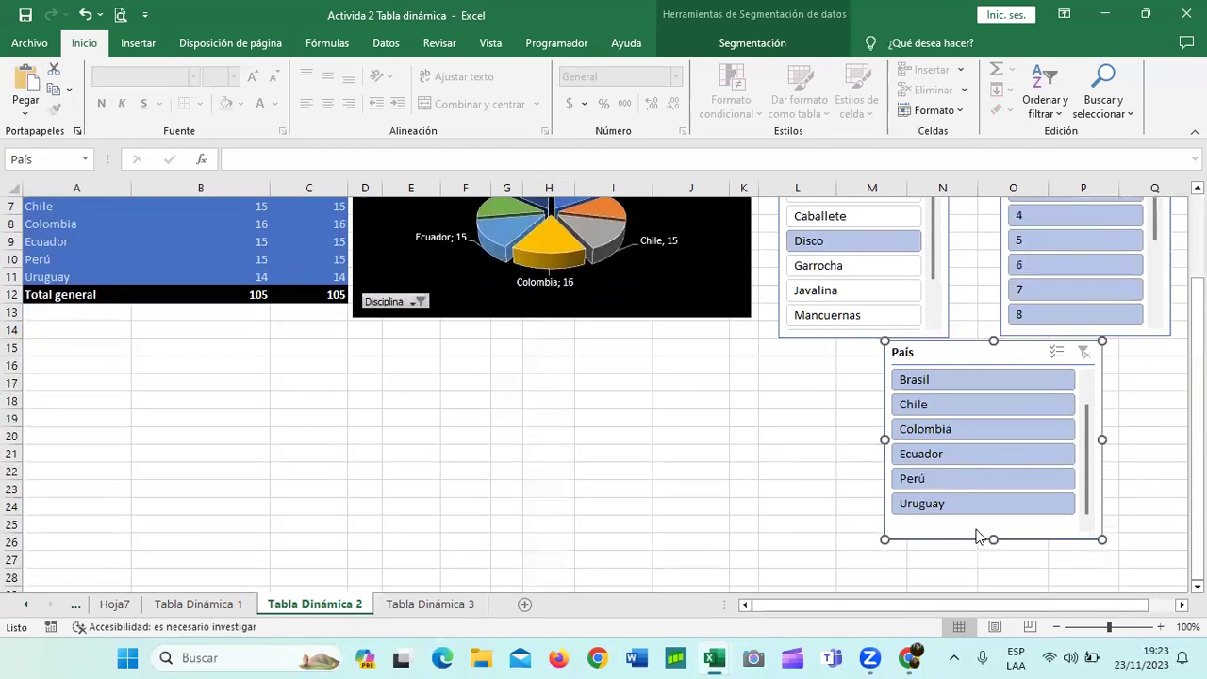
pyautogui.moveTo(993, 539); pyautogui.dragTo(994, 522)
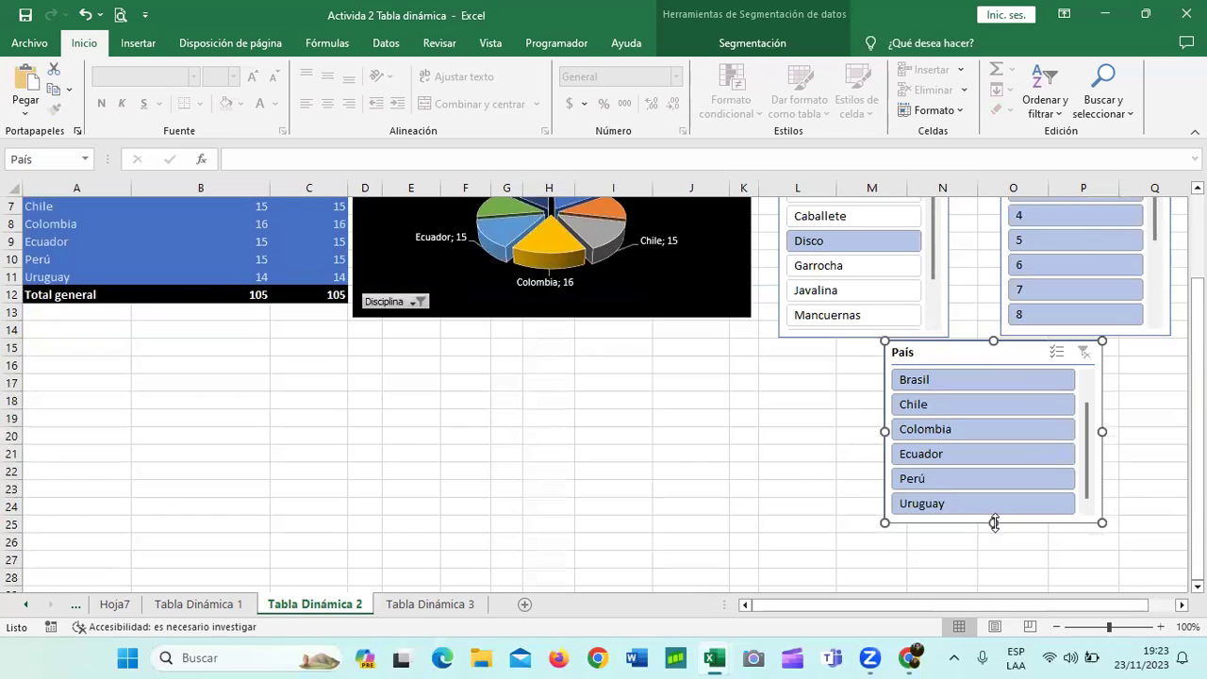
pyautogui.moveTo(884, 431); pyautogui.dragTo(836, 431)
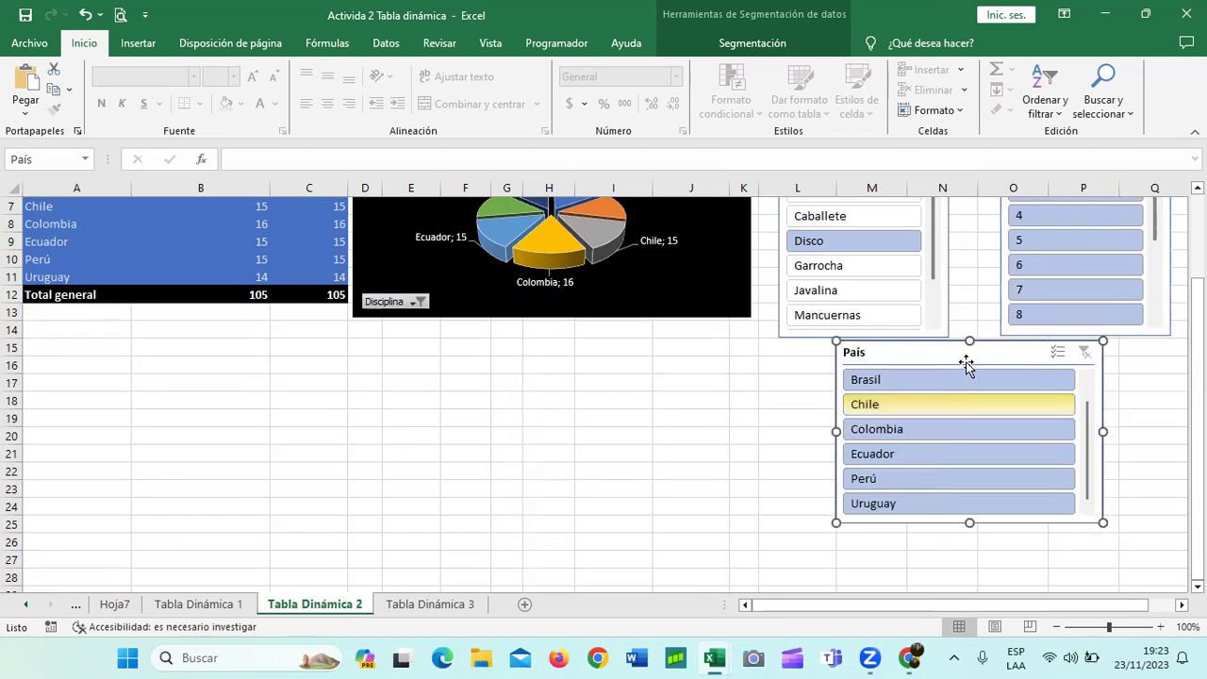
# Step: Set the País slicer to 2 columns and shorten it to fit its buttons
pyautogui.click(790, 43)
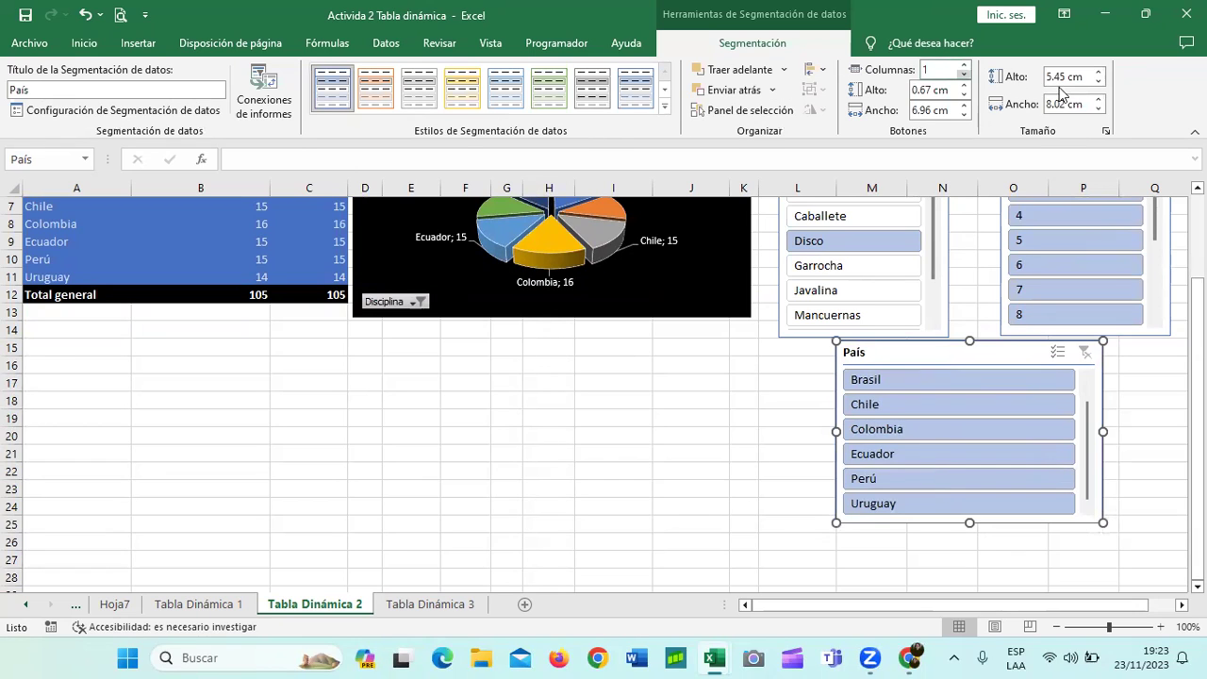
pyautogui.click(964, 67)
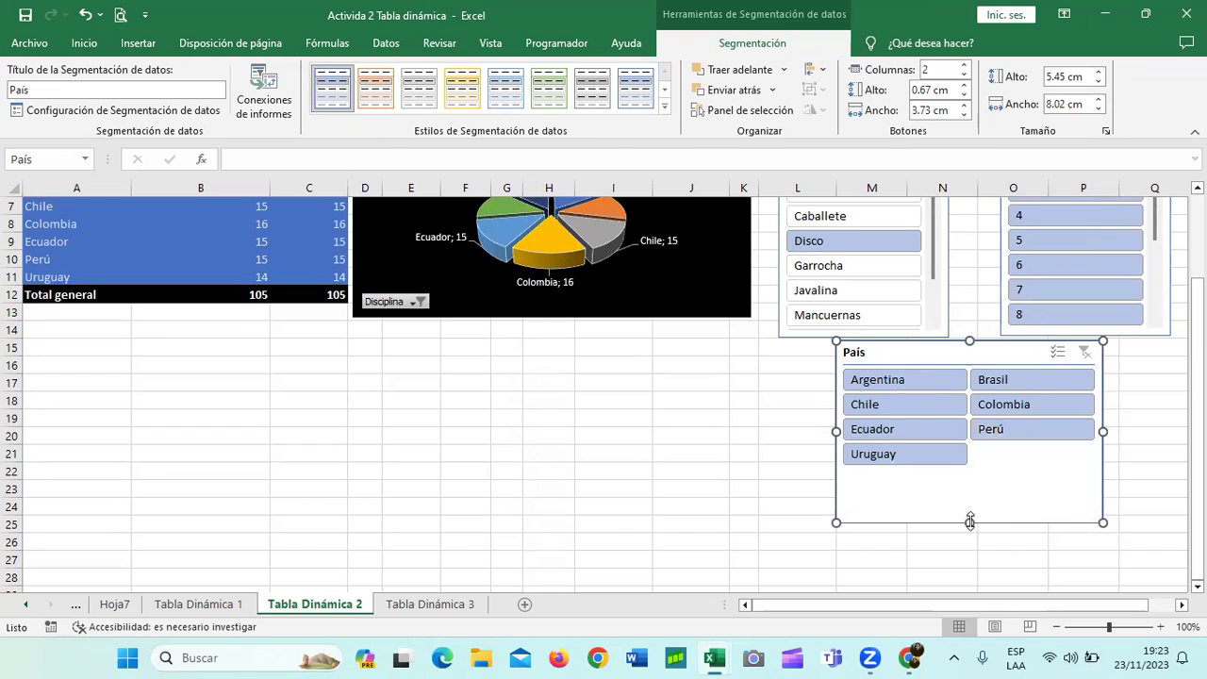
pyautogui.moveTo(969, 522); pyautogui.dragTo(972, 478)
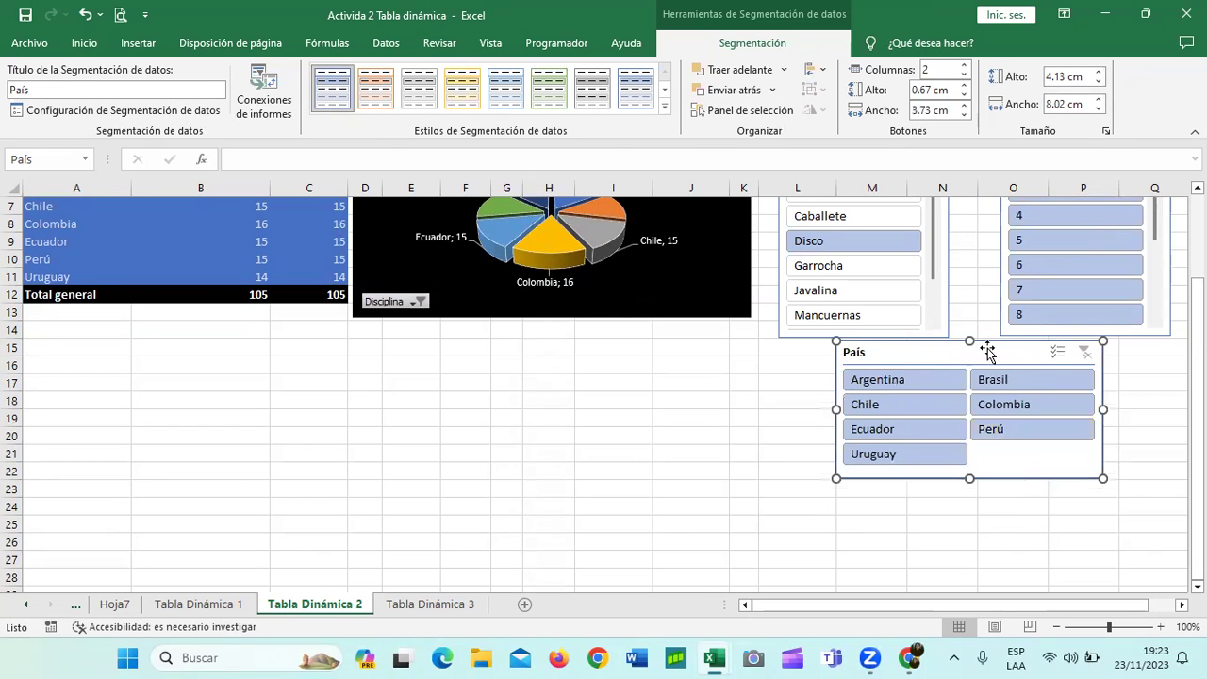
pyautogui.moveTo(987, 352); pyautogui.dragTo(977, 356)
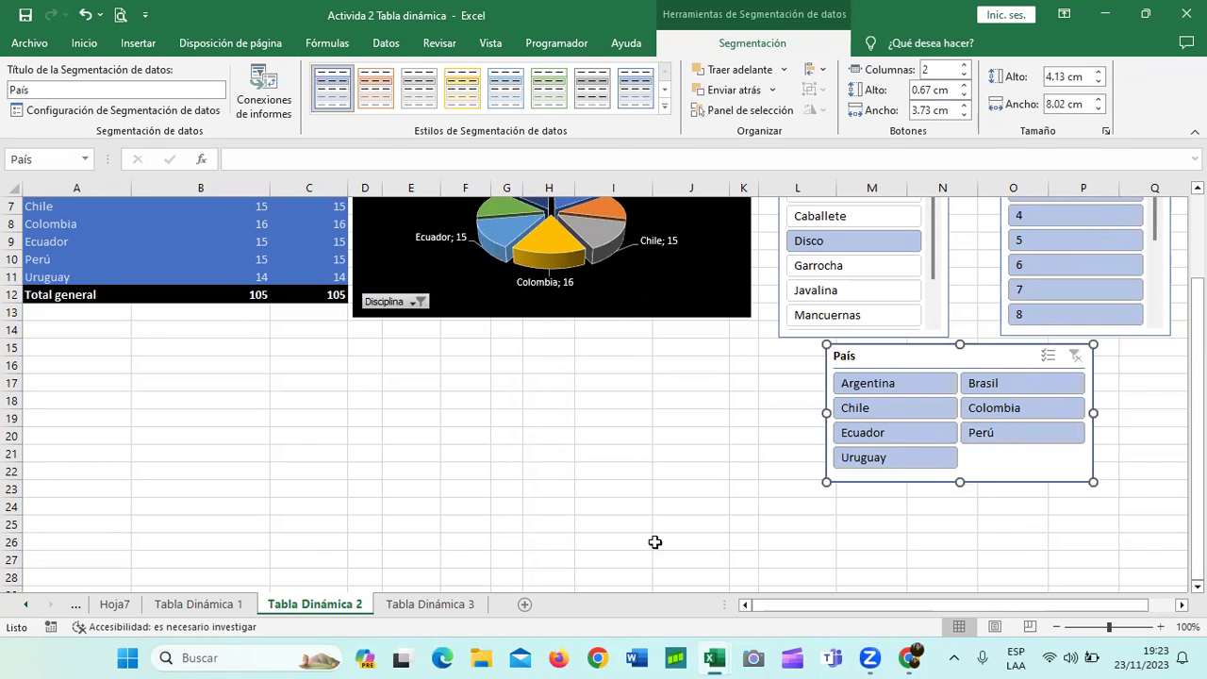
pyautogui.click(650, 500)
# Step: Nudge the Disciplina slicer slightly right toward Puntaje
pyautogui.scroll(2, 649, 500)
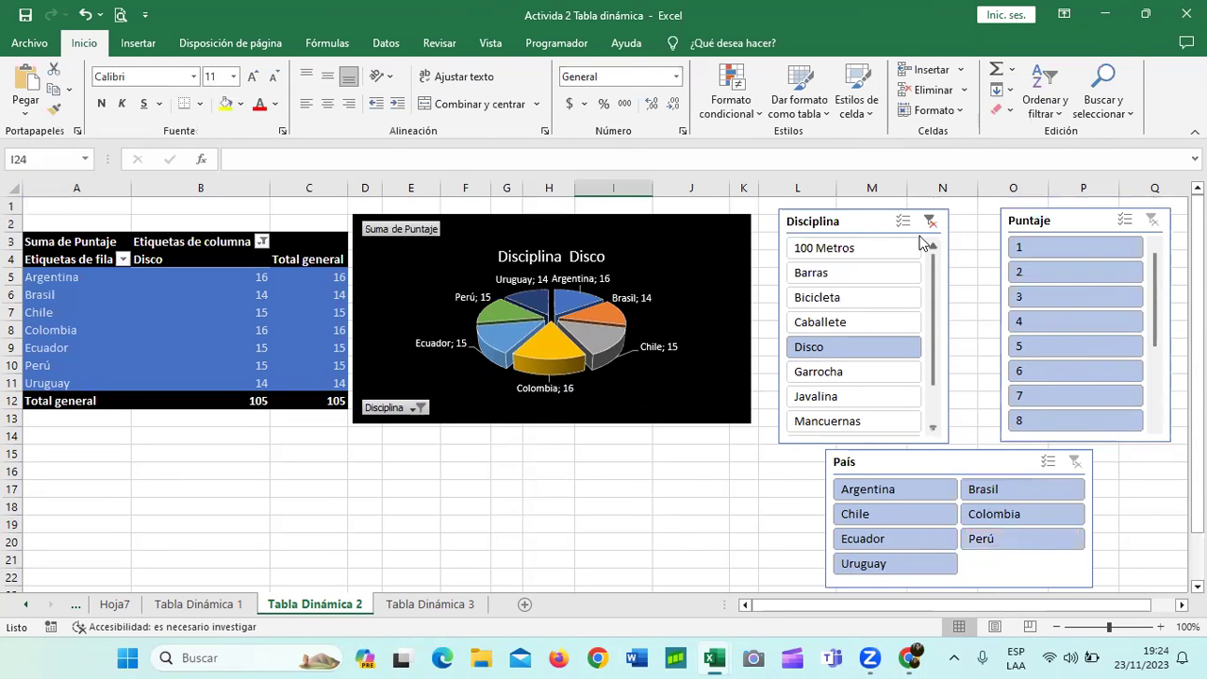
pyautogui.moveTo(878, 217); pyautogui.dragTo(903, 218)
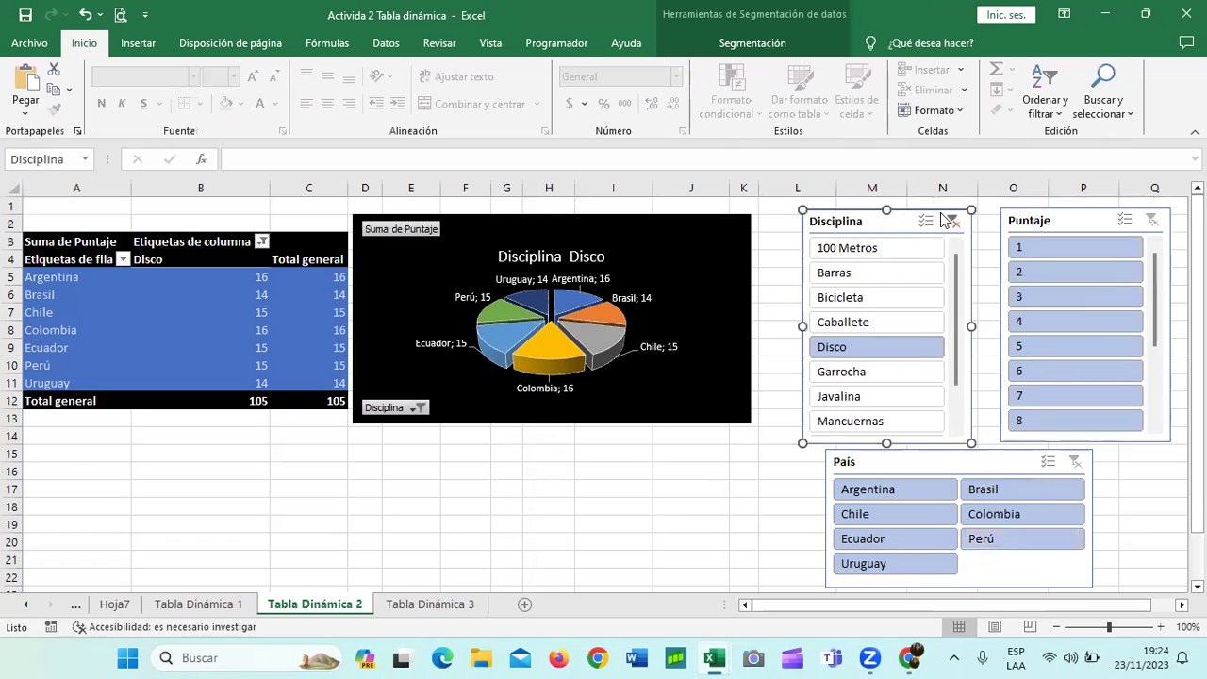
pyautogui.moveTo(1065, 217); pyautogui.dragTo(1060, 217)
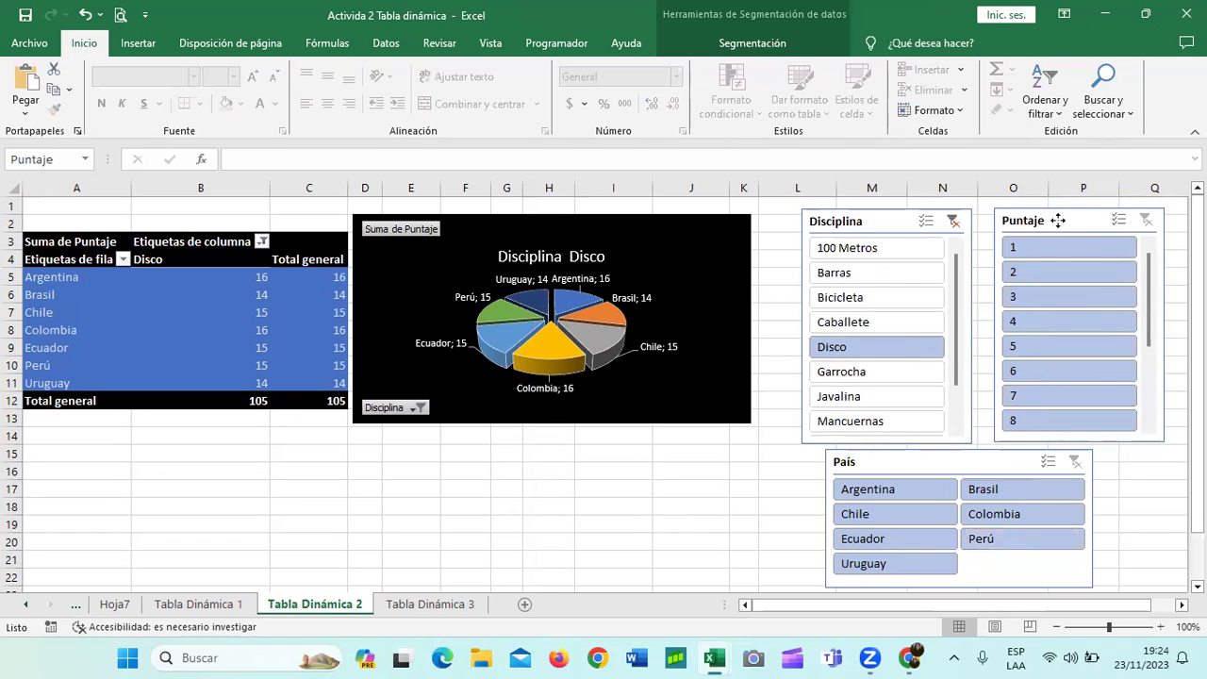
# Step: Switch the Disciplina and Puntaje slicers to 2 columns, shortening the Disciplina slicer
pyautogui.click(950, 464)
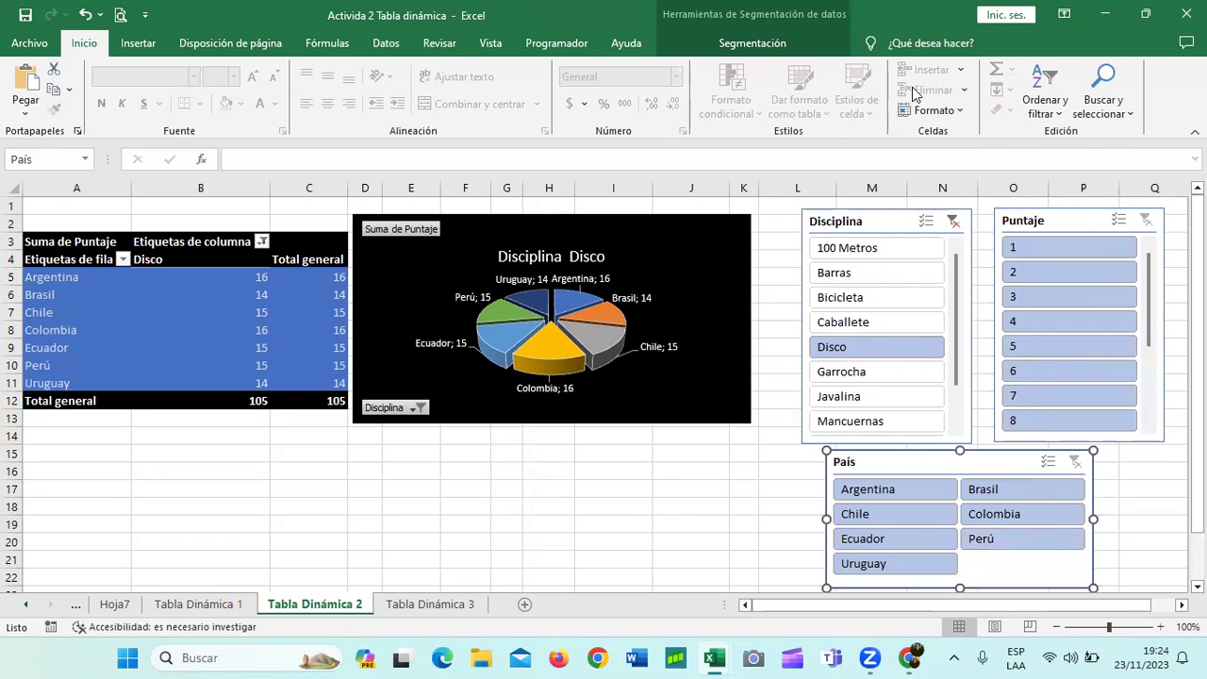
pyautogui.click(760, 52)
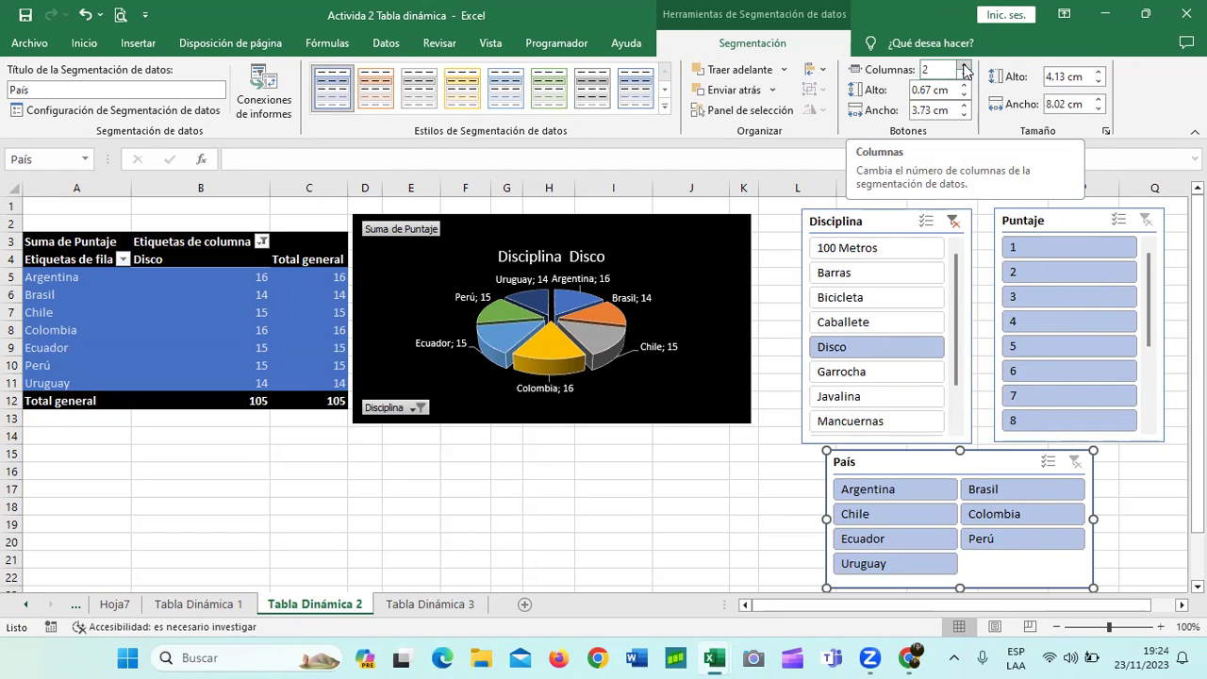
pyautogui.click(864, 215)
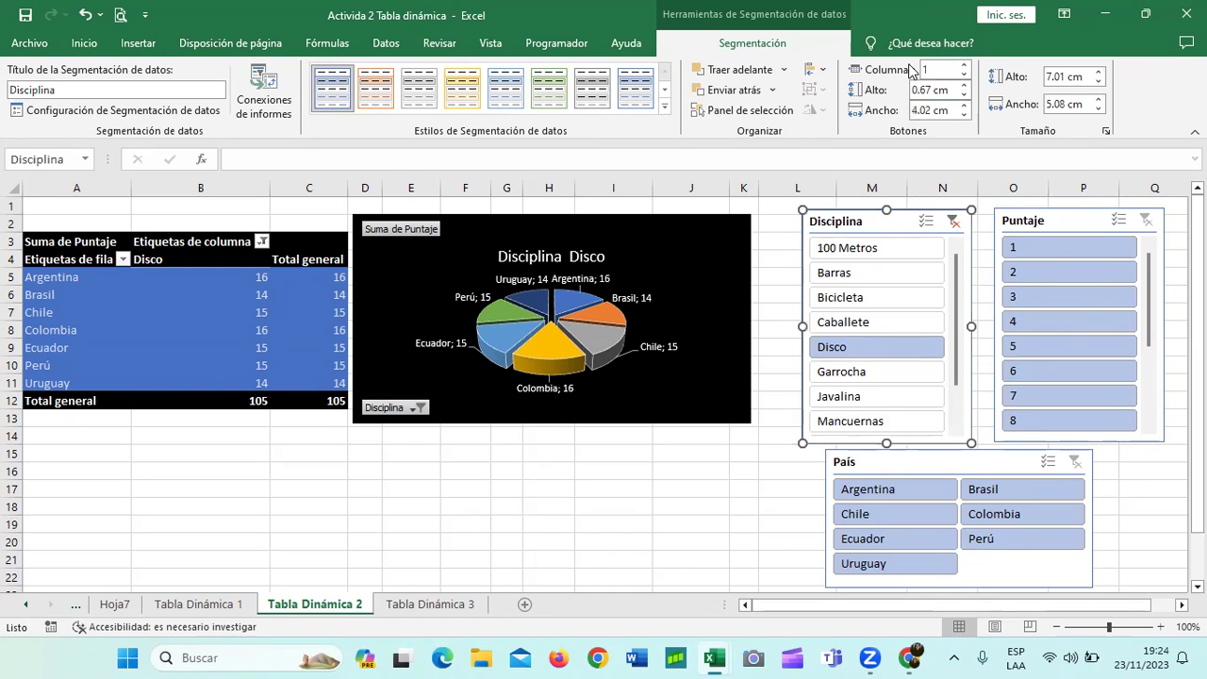
pyautogui.click(964, 65)
pyautogui.moveTo(886, 442); pyautogui.dragTo(887, 370)
pyautogui.click(1086, 221)
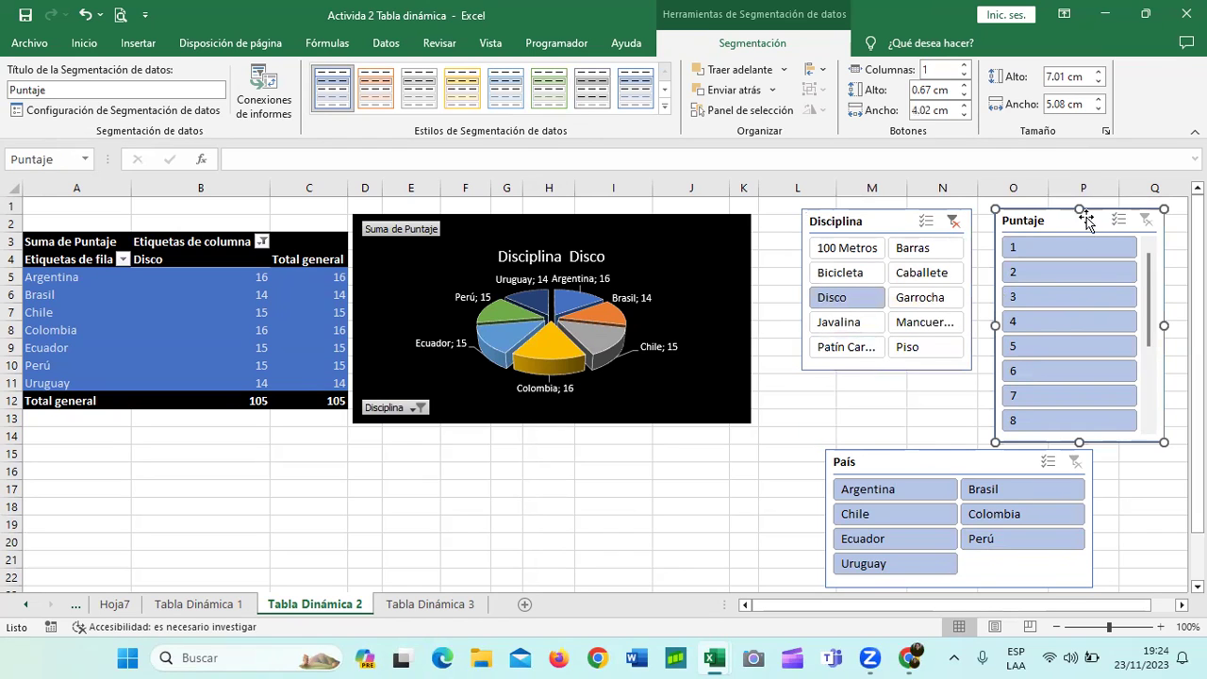
pyautogui.click(963, 65)
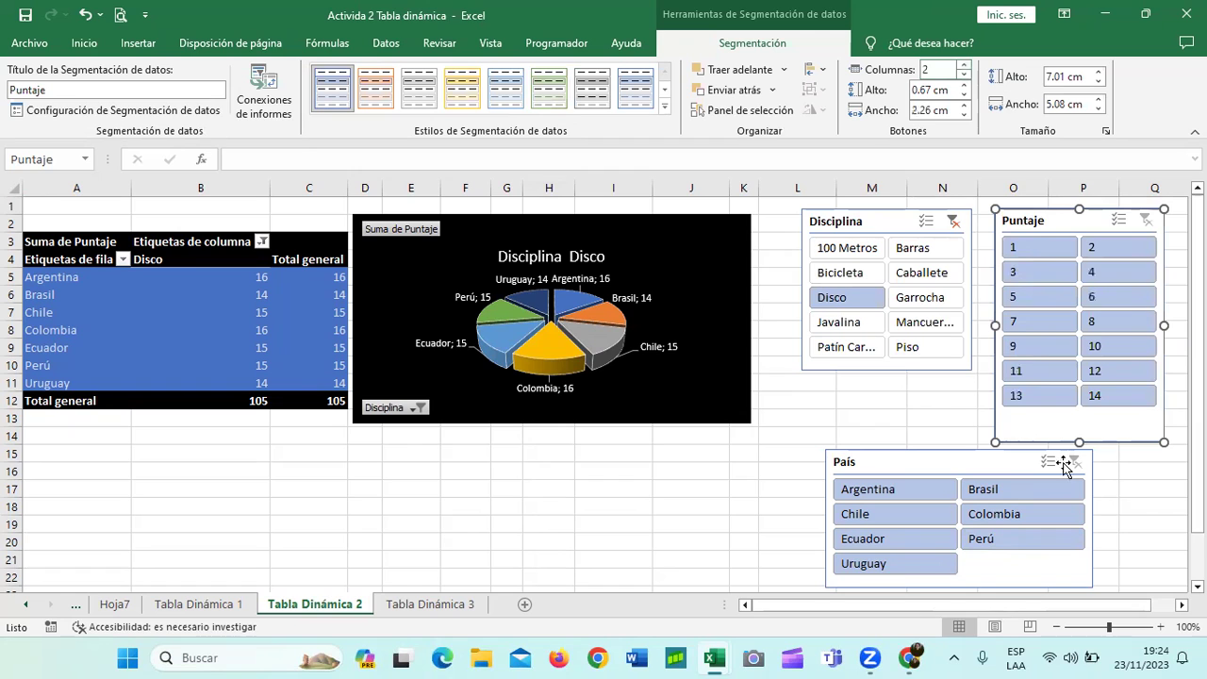
# Step: Shorten Puntaje to 6.19 cm at the right edge and tuck País under Disciplina
pyautogui.moveTo(1079, 442); pyautogui.dragTo(1078, 415)
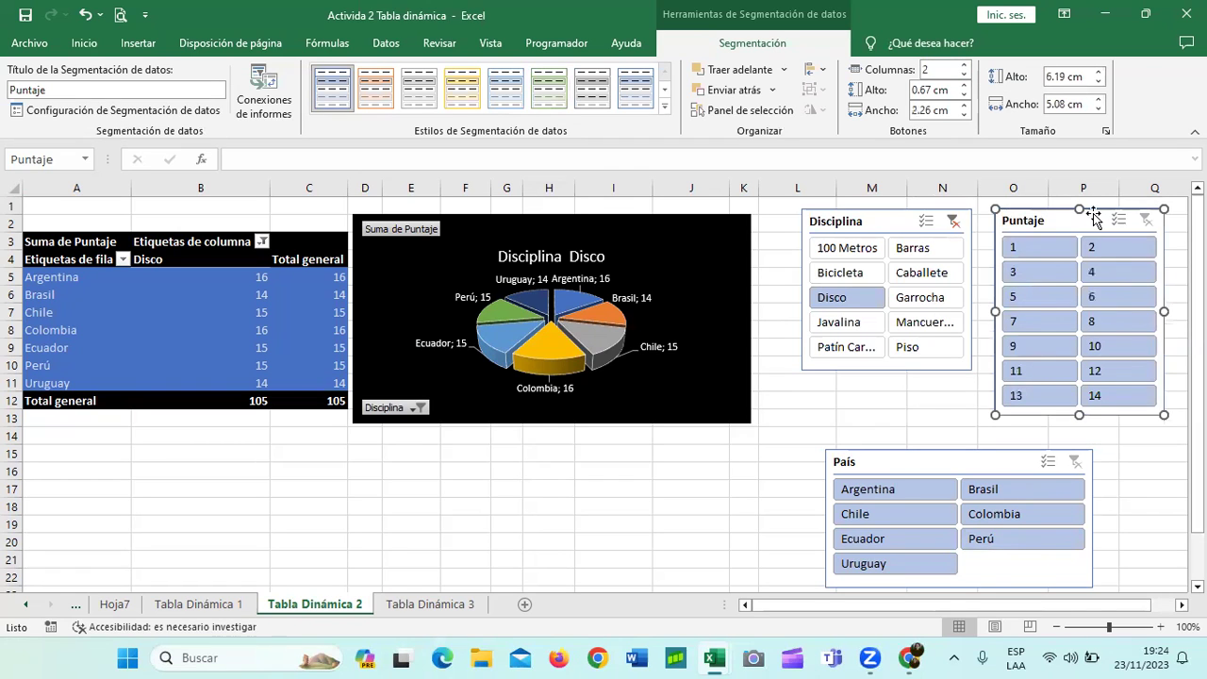
pyautogui.moveTo(1093, 216); pyautogui.dragTo(1105, 211)
pyautogui.moveTo(959, 456); pyautogui.dragTo(898, 390)
pyautogui.moveTo(1087, 223); pyautogui.dragTo(1102, 220)
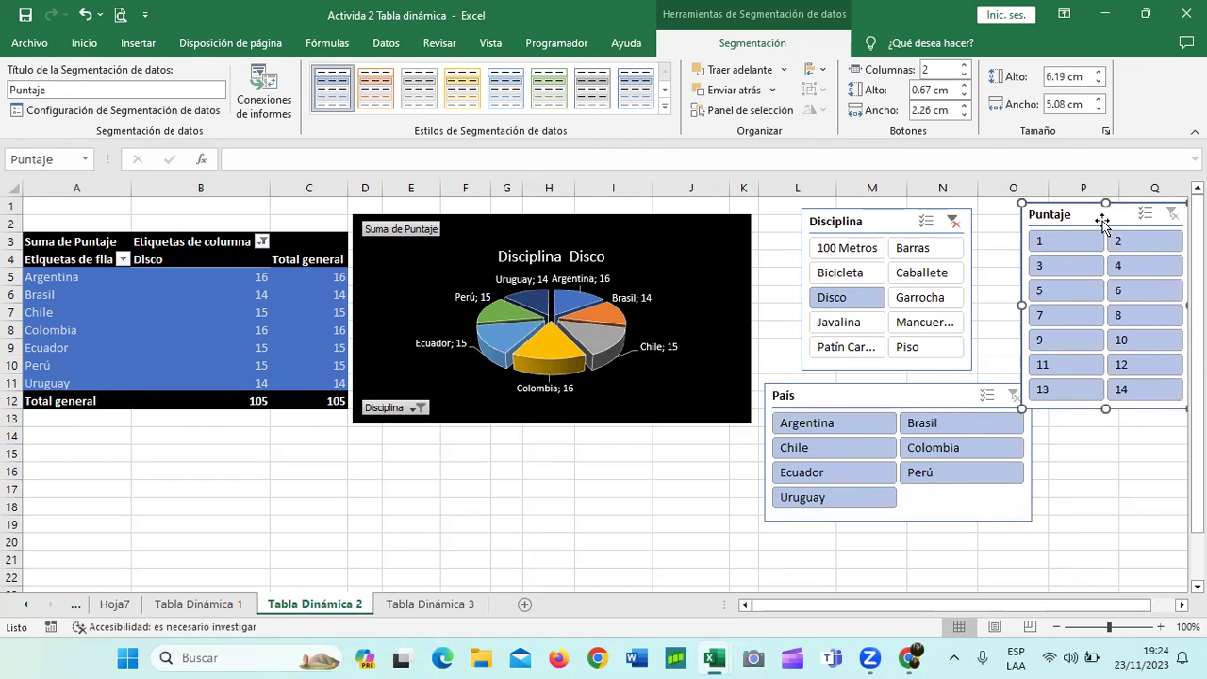
pyautogui.moveTo(936, 390); pyautogui.dragTo(928, 384)
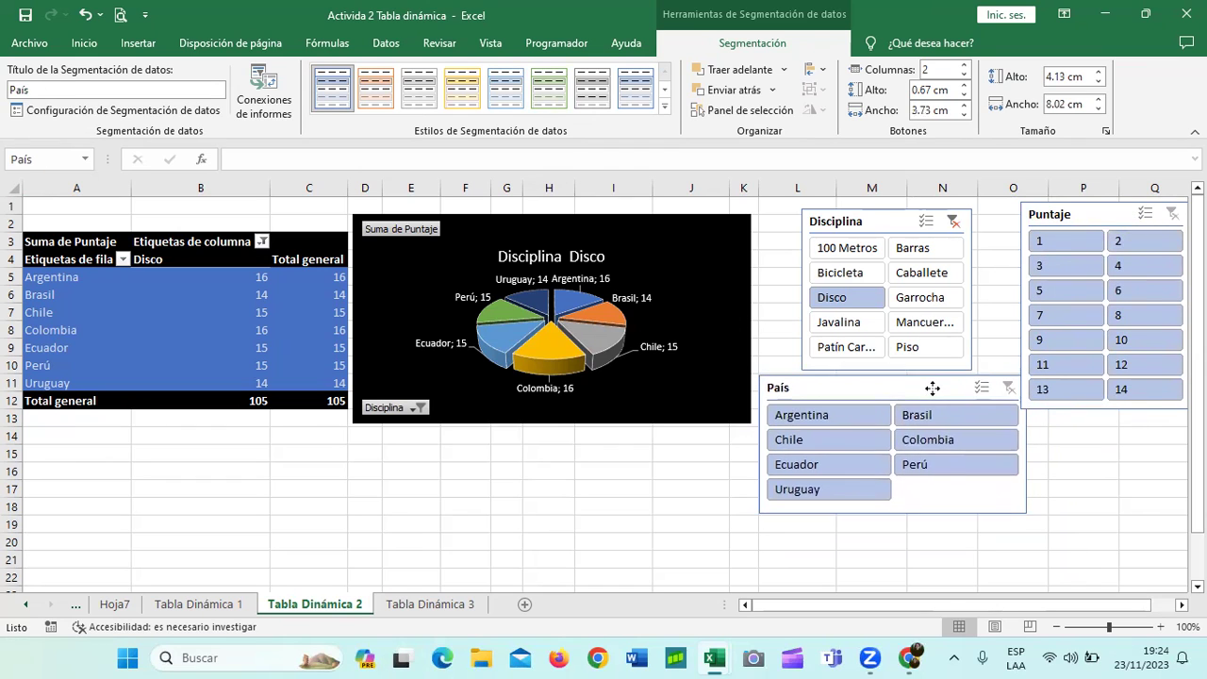
pyautogui.click(902, 218)
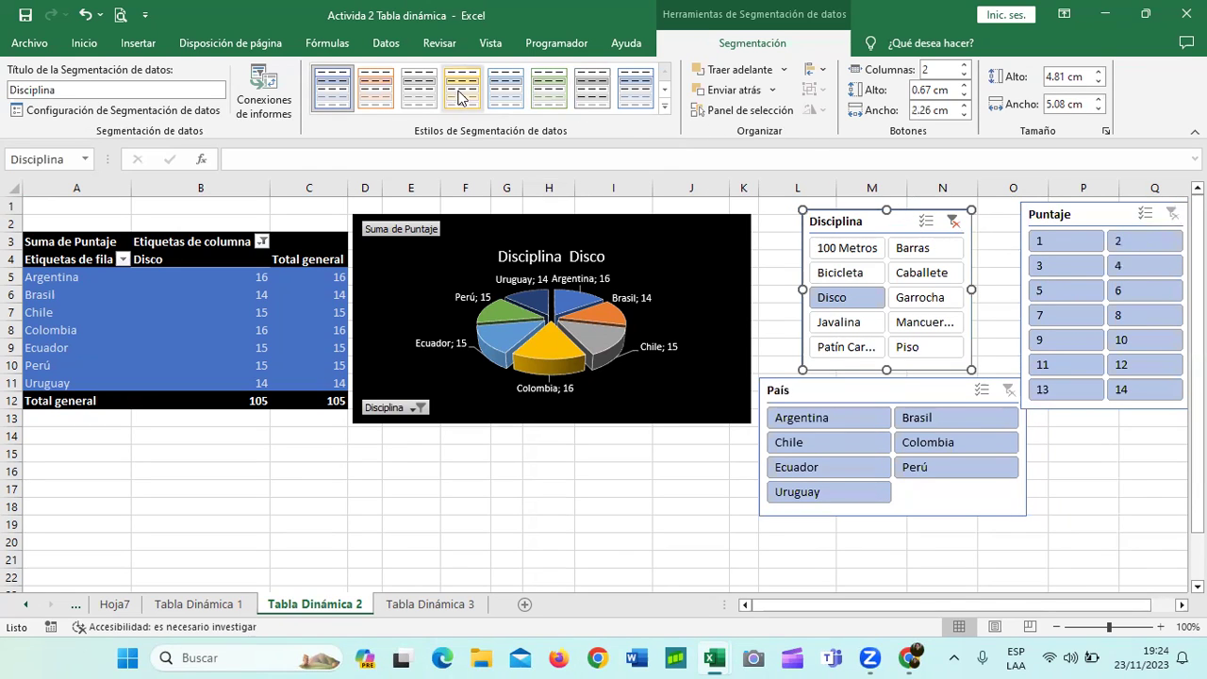
# Step: Apply 'Amarillo claro, Estilo de segmentación de datos oscuro 4' to the Disciplina, Puntaje and País slicers
pyautogui.click(663, 111)
pyautogui.click(466, 166)
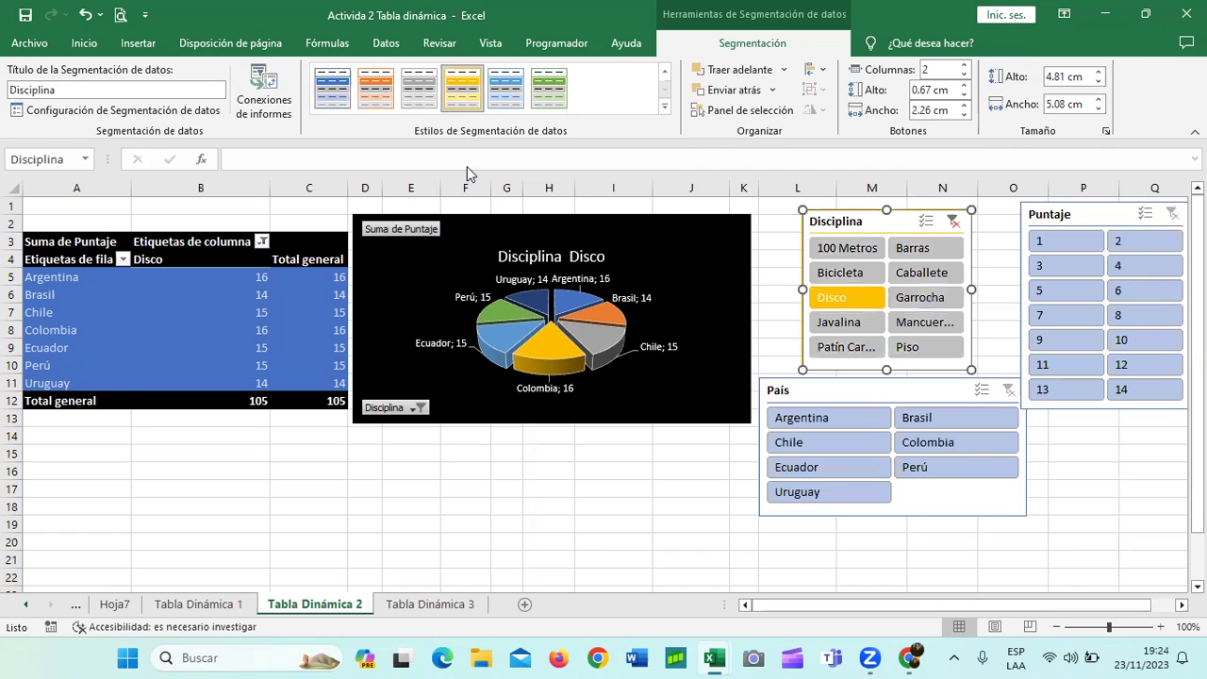
pyautogui.click(1107, 220)
pyautogui.click(462, 89)
pyautogui.click(896, 406)
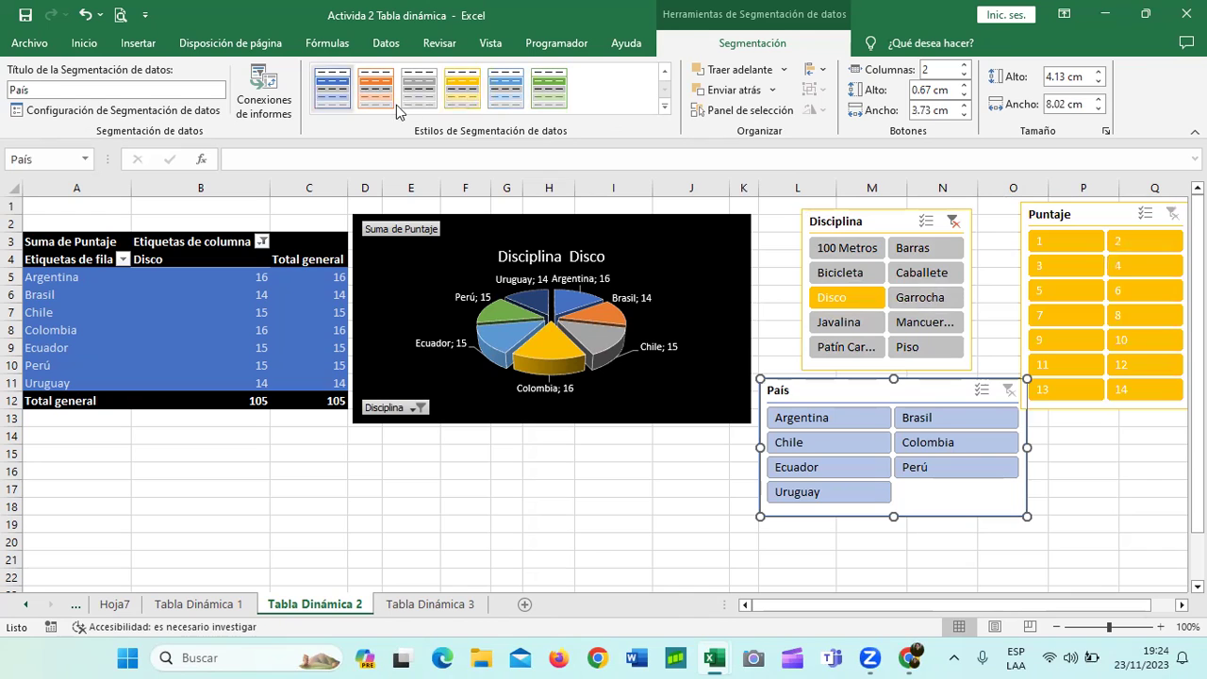
pyautogui.click(464, 94)
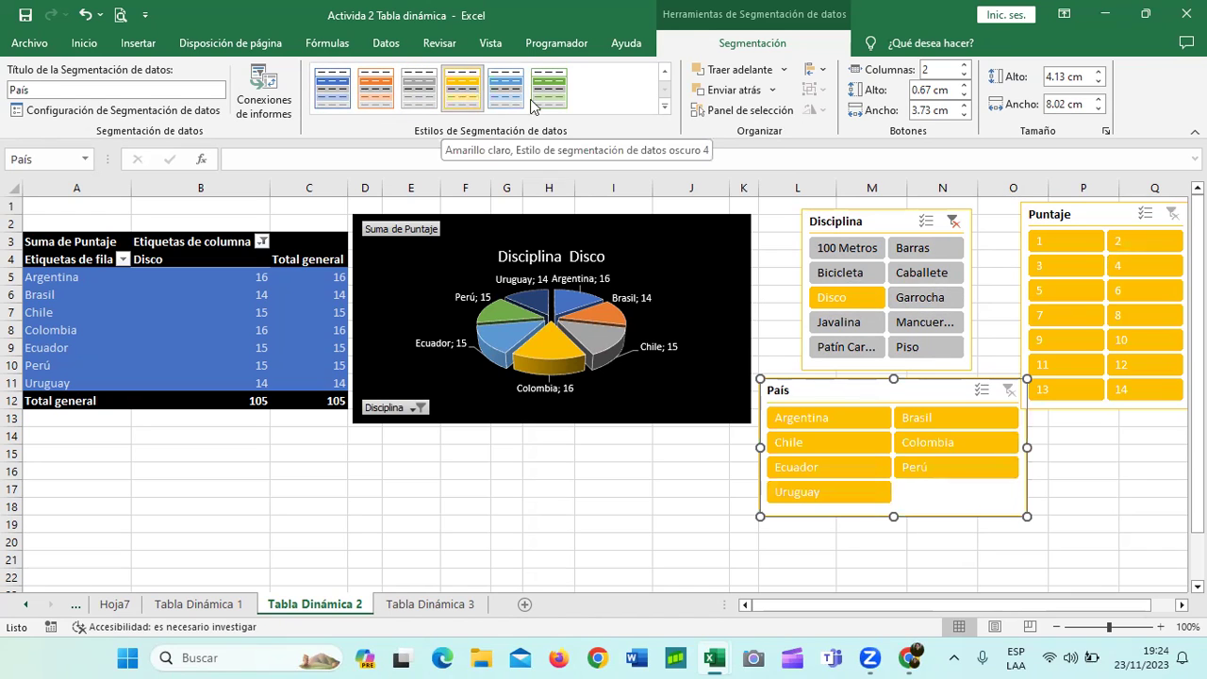
pyautogui.moveTo(906, 389); pyautogui.dragTo(898, 388)
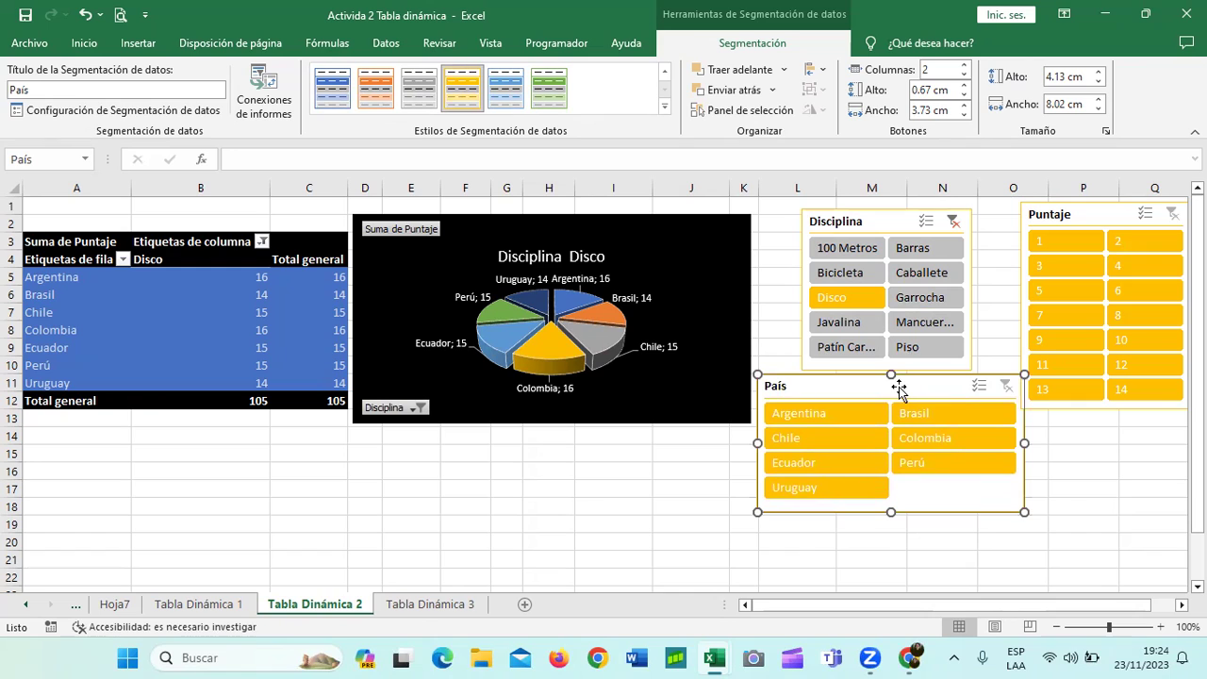
# Step: Filter the chart to the Barras discipline with the Disciplina slicer
pyautogui.click(932, 251)
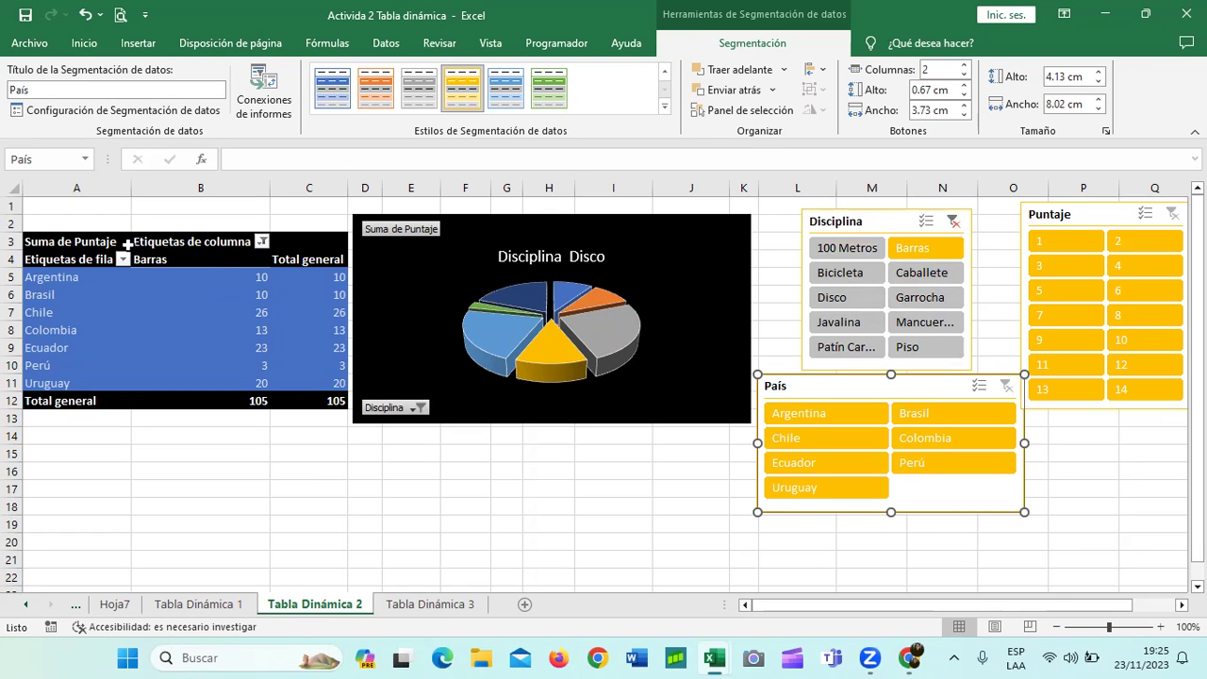
pyautogui.click(299, 241)
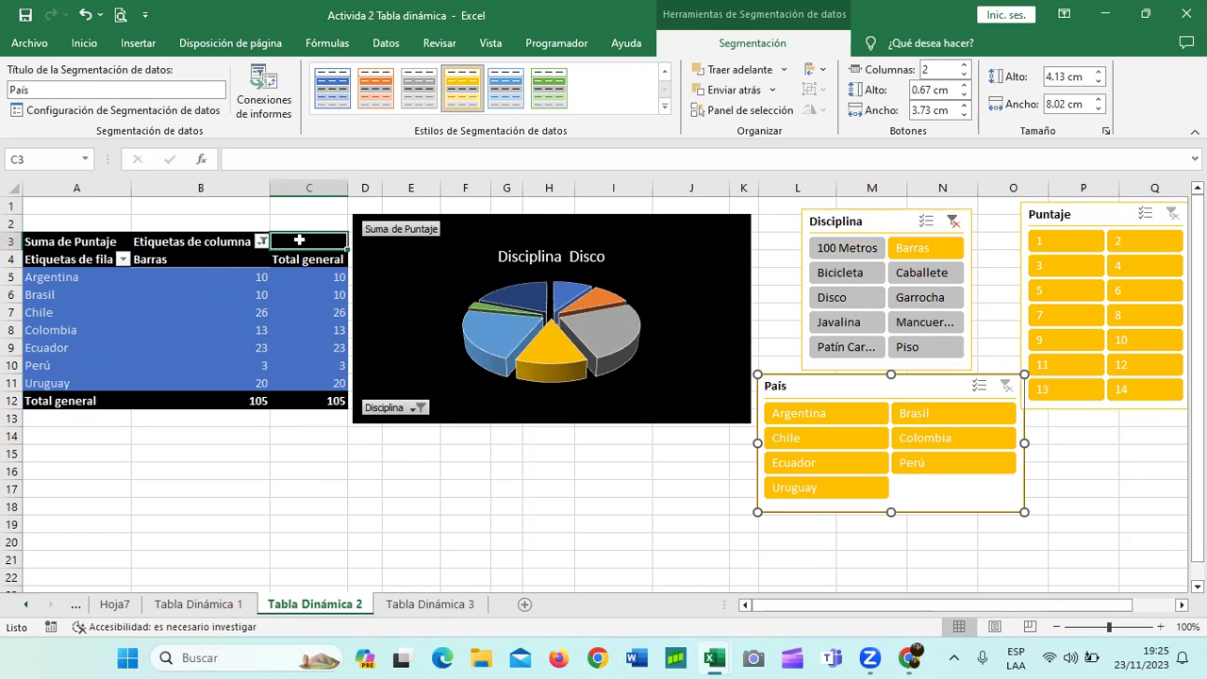
pyautogui.click(231, 240)
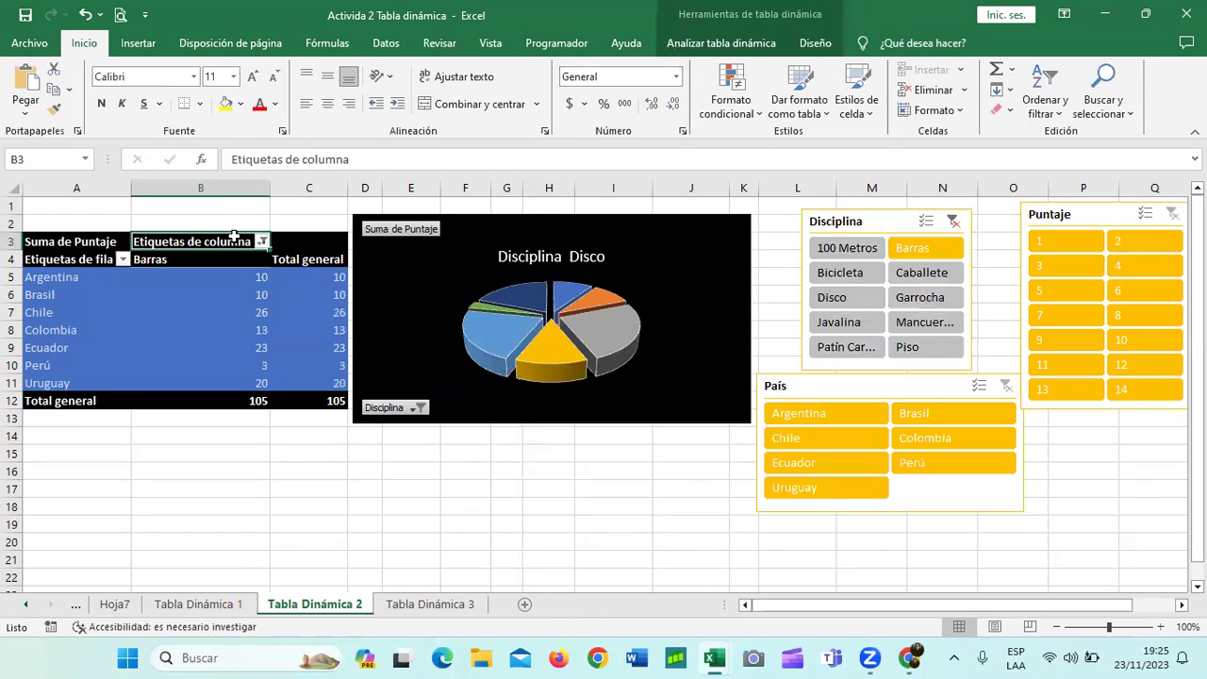
# Step: Add data labels and a country legend to the pie chart and make it taller
pyautogui.click(704, 252)
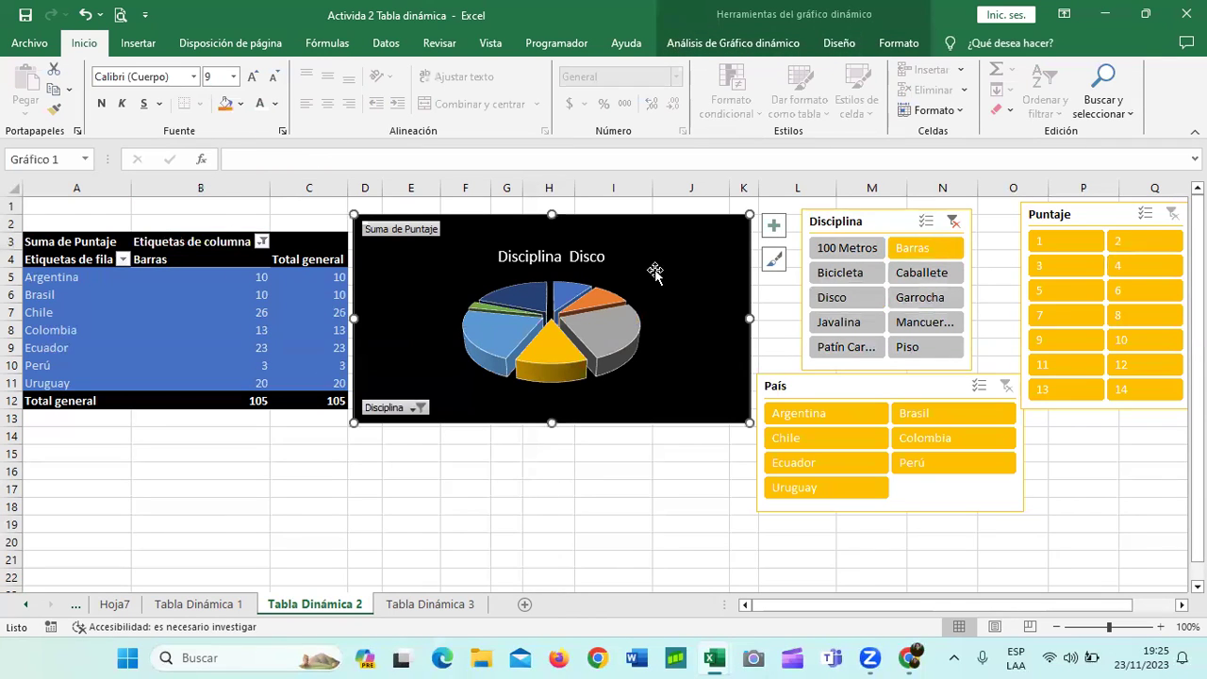
pyautogui.click(773, 228)
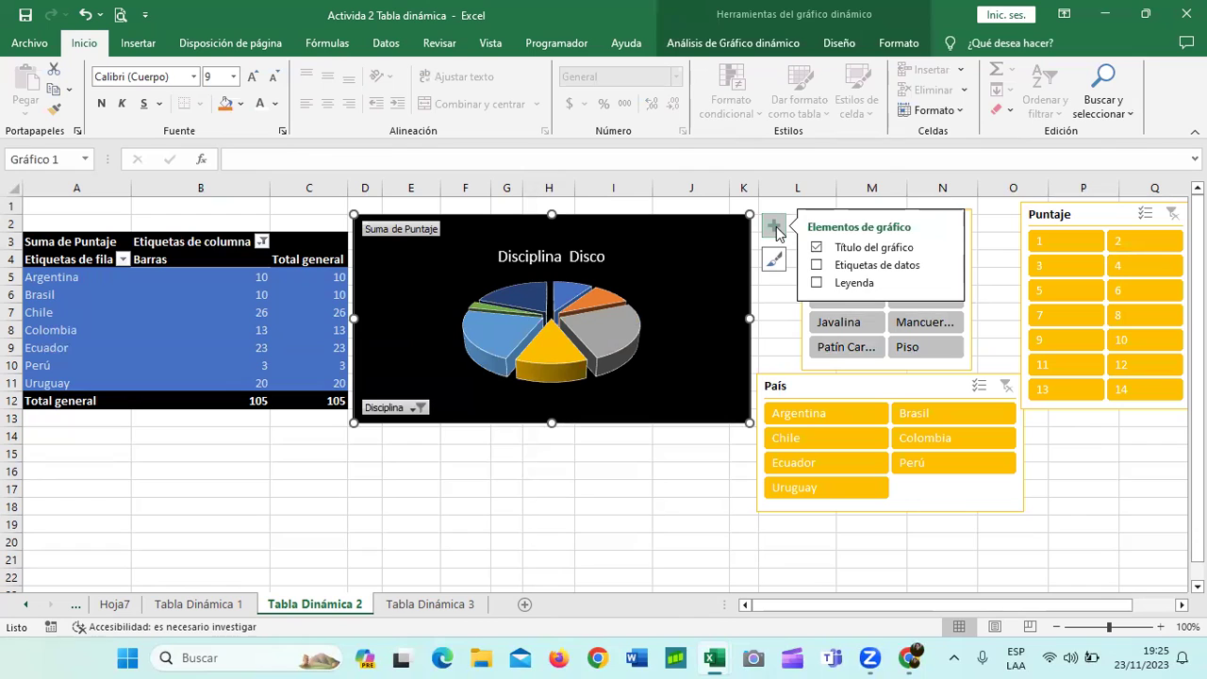
pyautogui.click(817, 265)
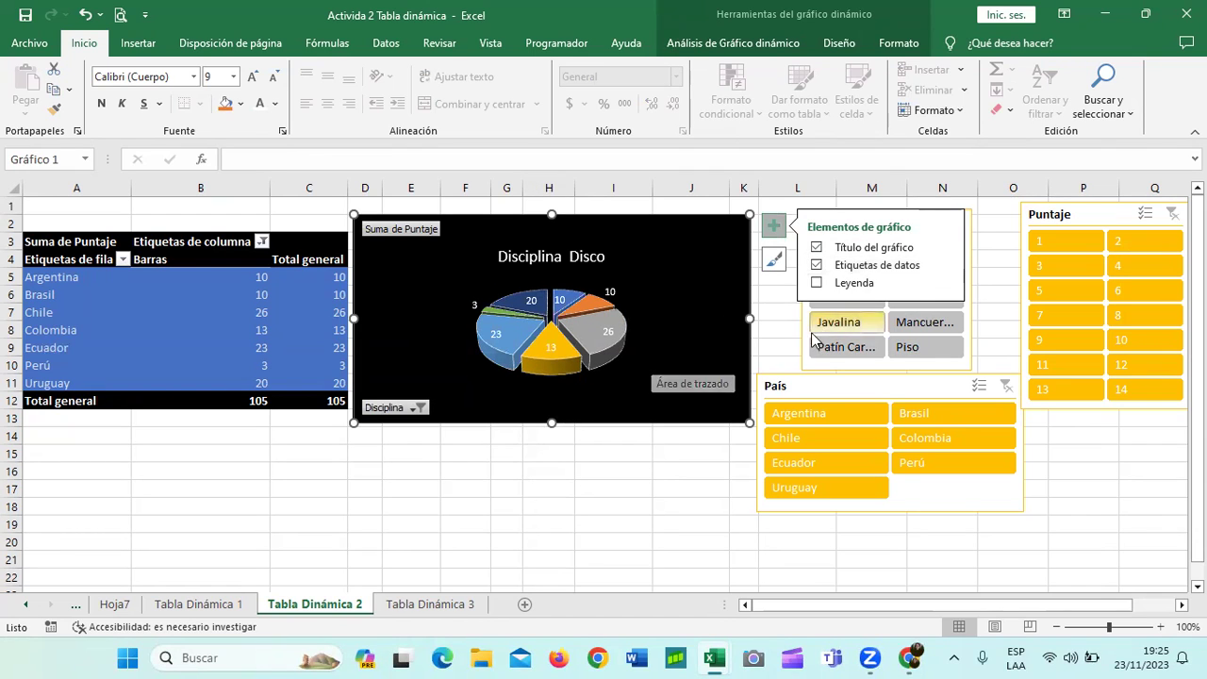
pyautogui.click(816, 283)
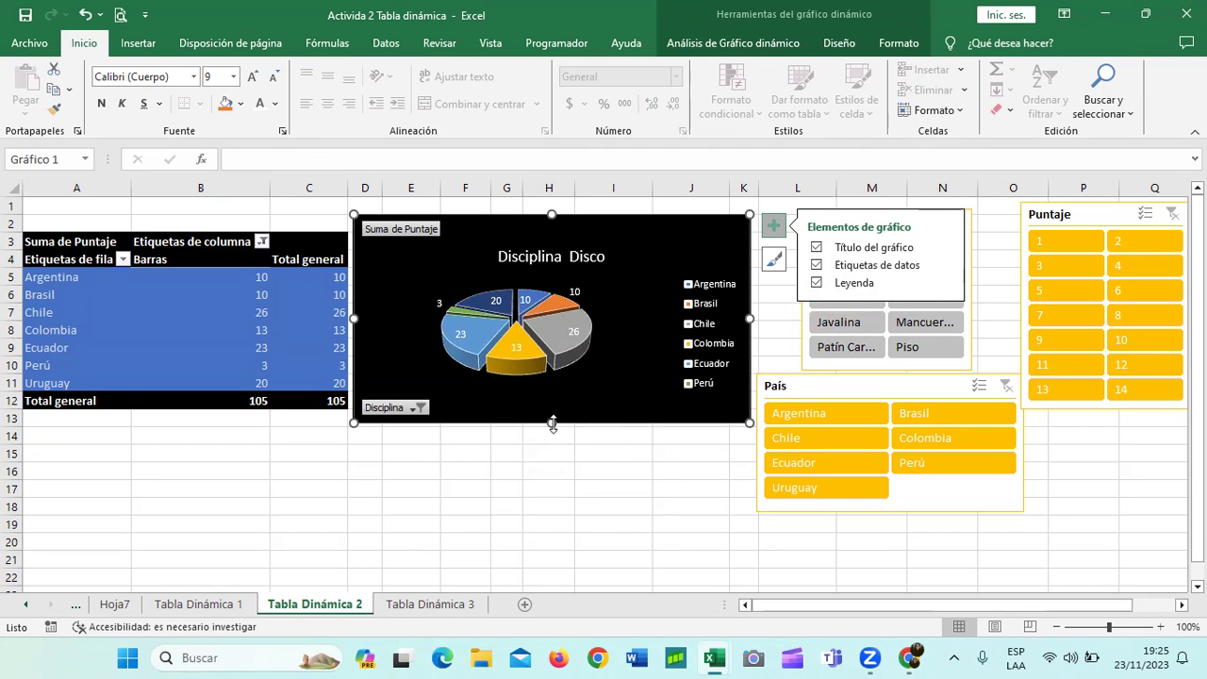
pyautogui.moveTo(552, 423); pyautogui.dragTo(551, 472)
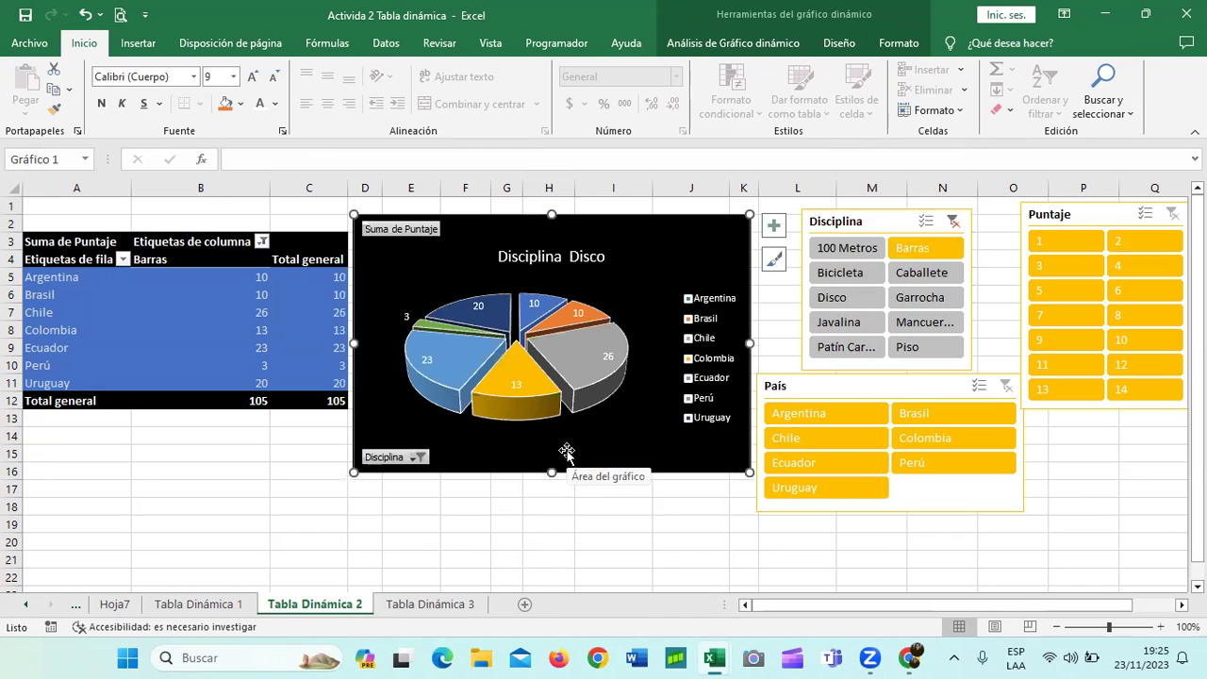
pyautogui.click(545, 528)
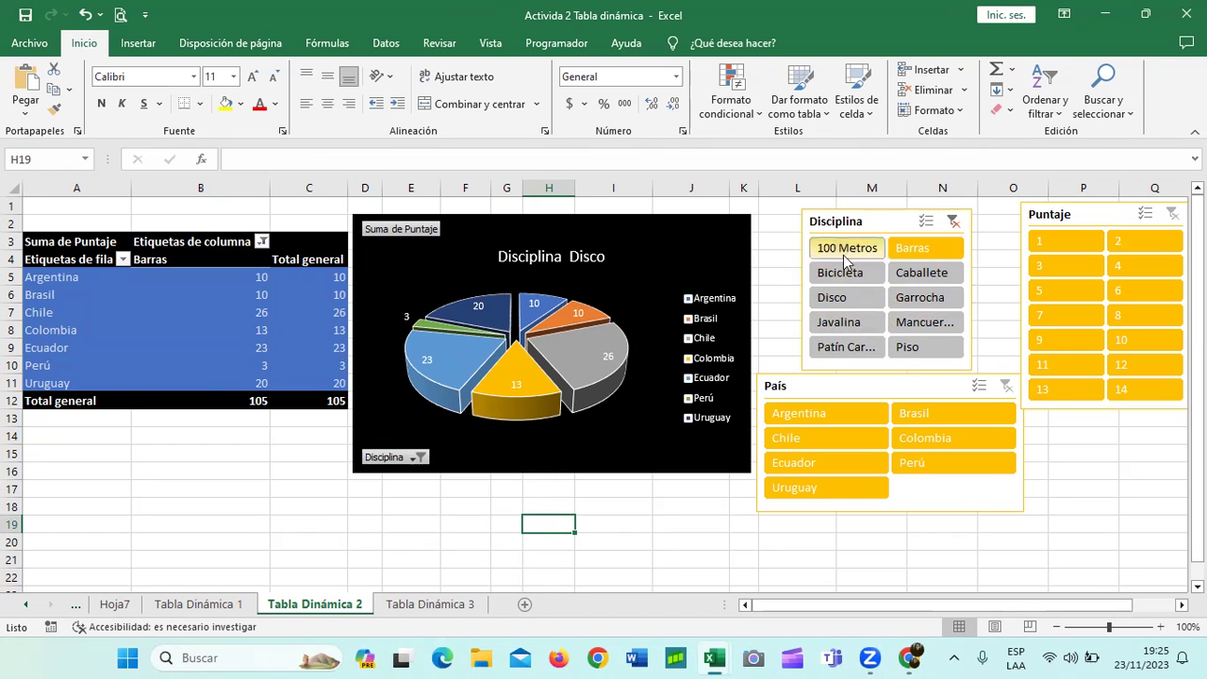
# Step: Filter the pie to Disco, then Garrocha, and show value labels on the slices
pyautogui.click(845, 300)
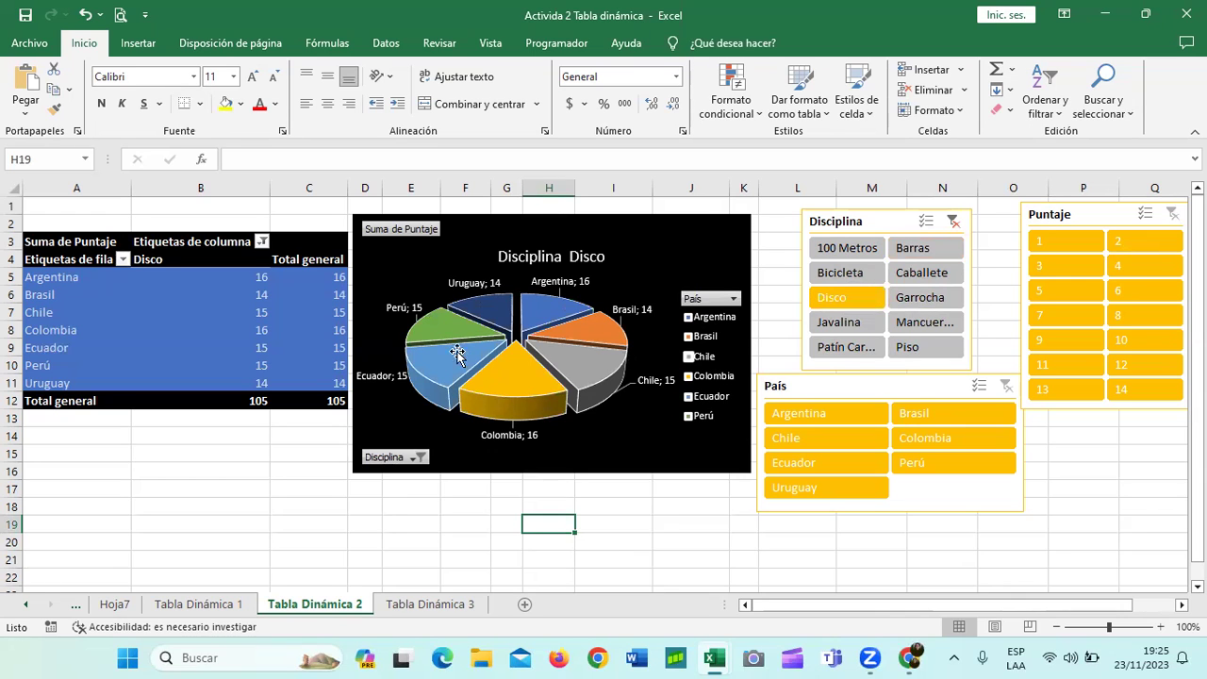
pyautogui.click(932, 300)
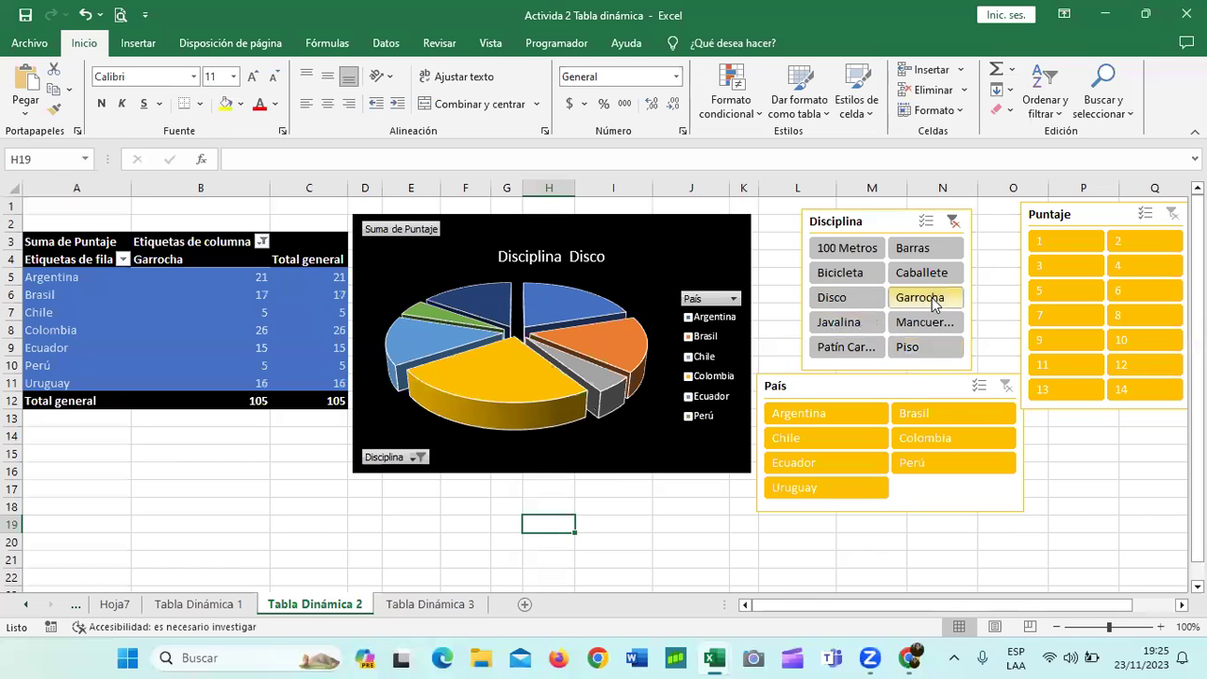
pyautogui.click(715, 227)
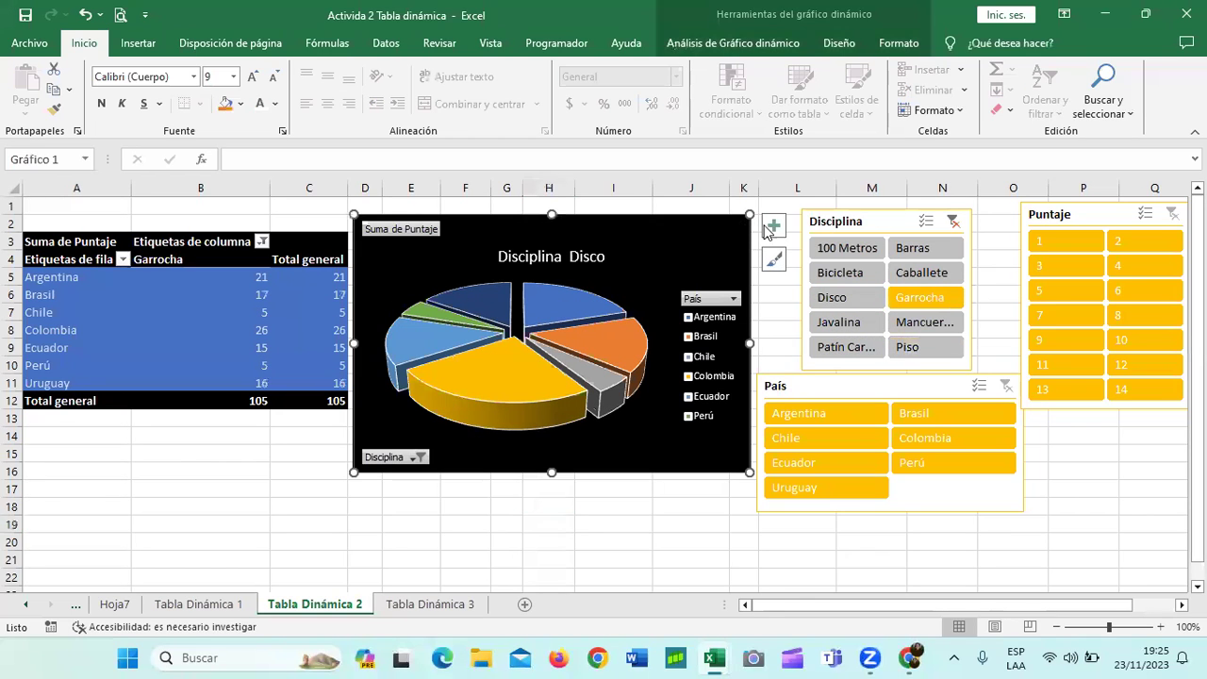
pyautogui.click(771, 228)
pyautogui.click(817, 265)
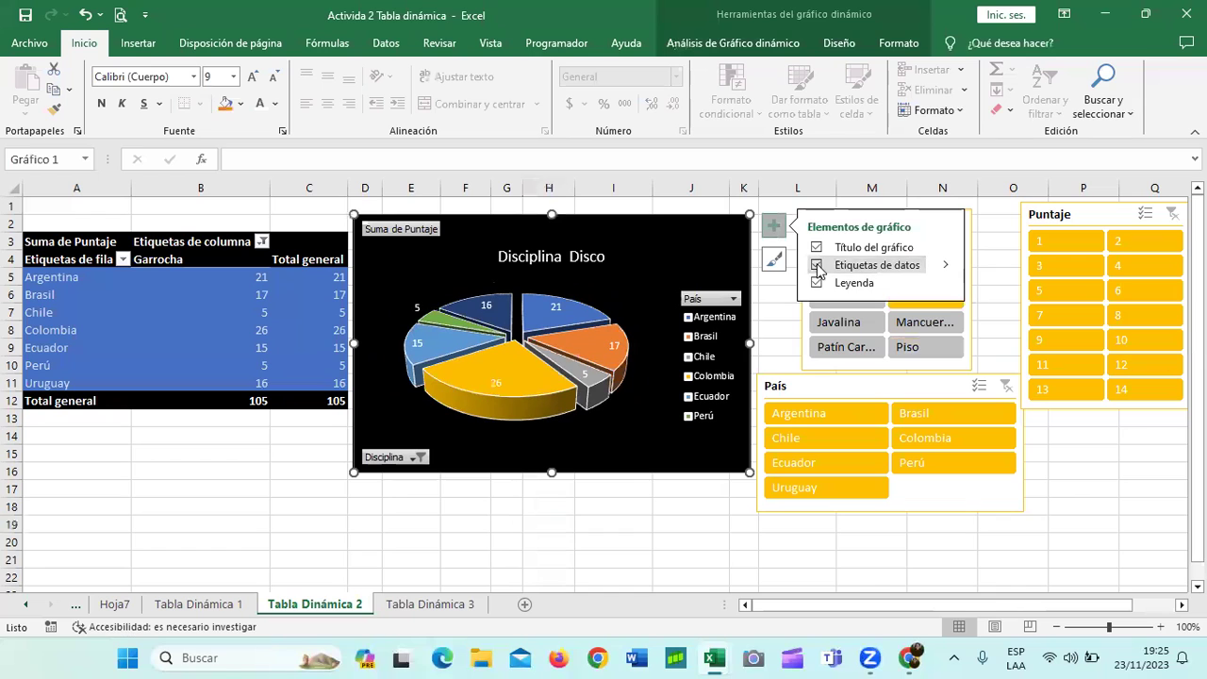
# Step: Filter to Piso then Patín Carrera with value labels on, and limit País to Argentina
pyautogui.click(927, 348)
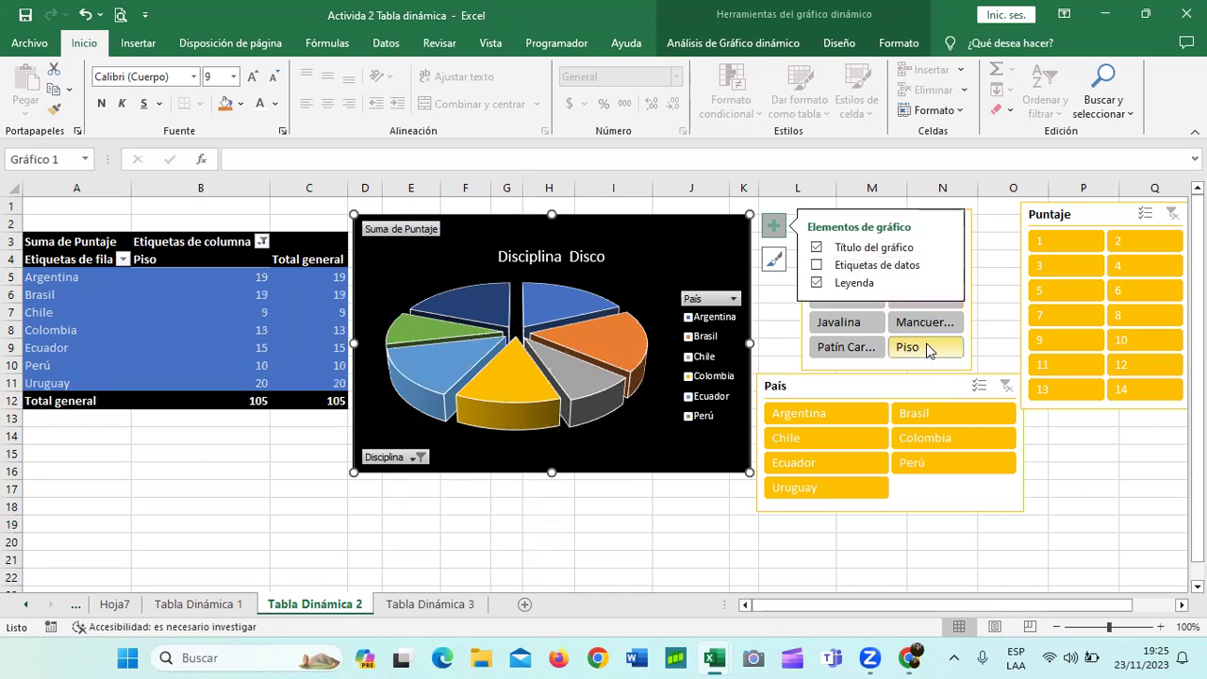
pyautogui.click(773, 228)
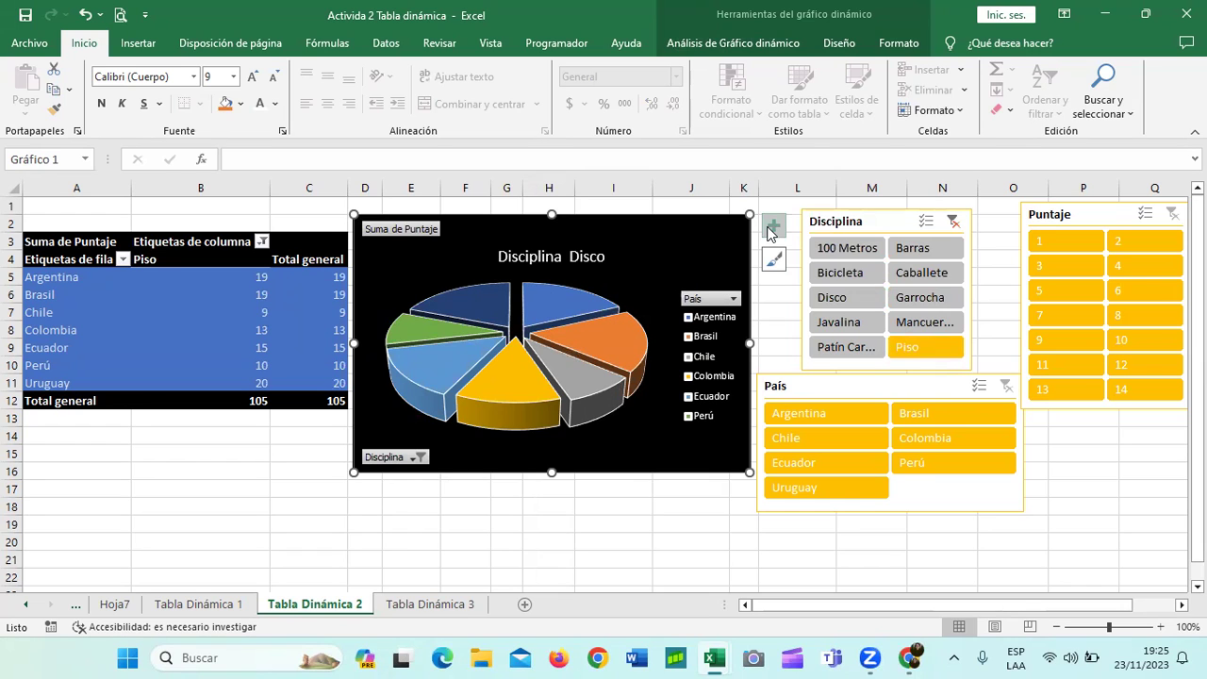
pyautogui.click(771, 228)
pyautogui.click(816, 265)
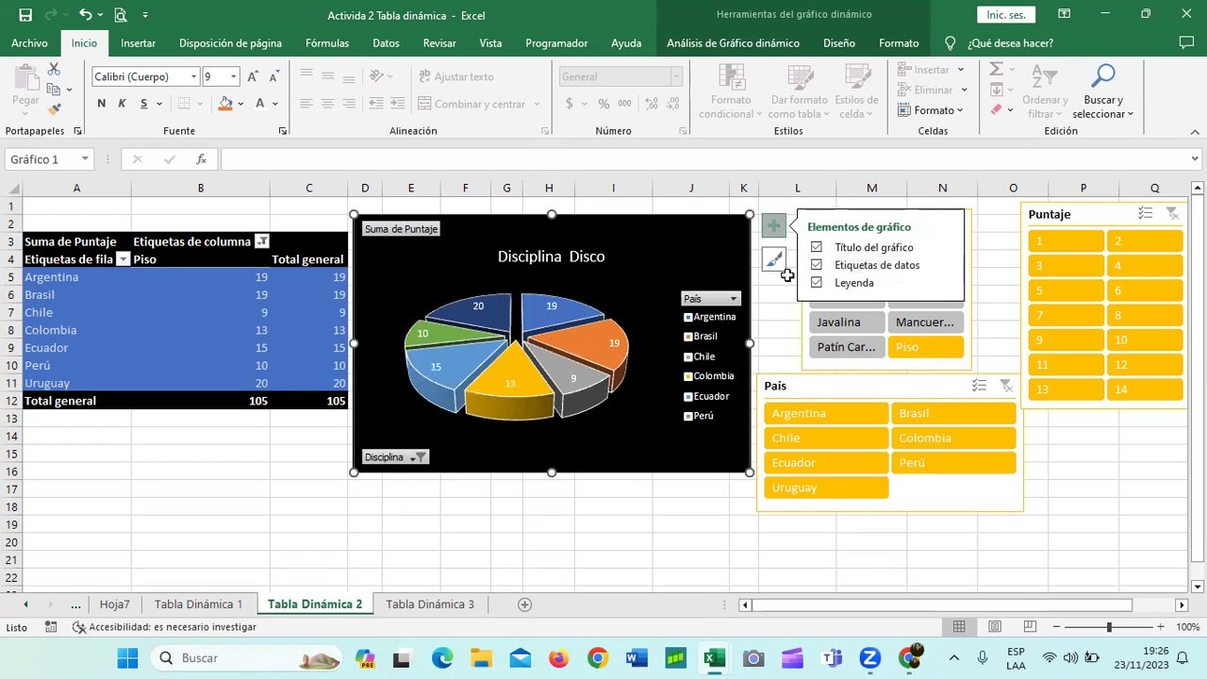
pyautogui.click(840, 349)
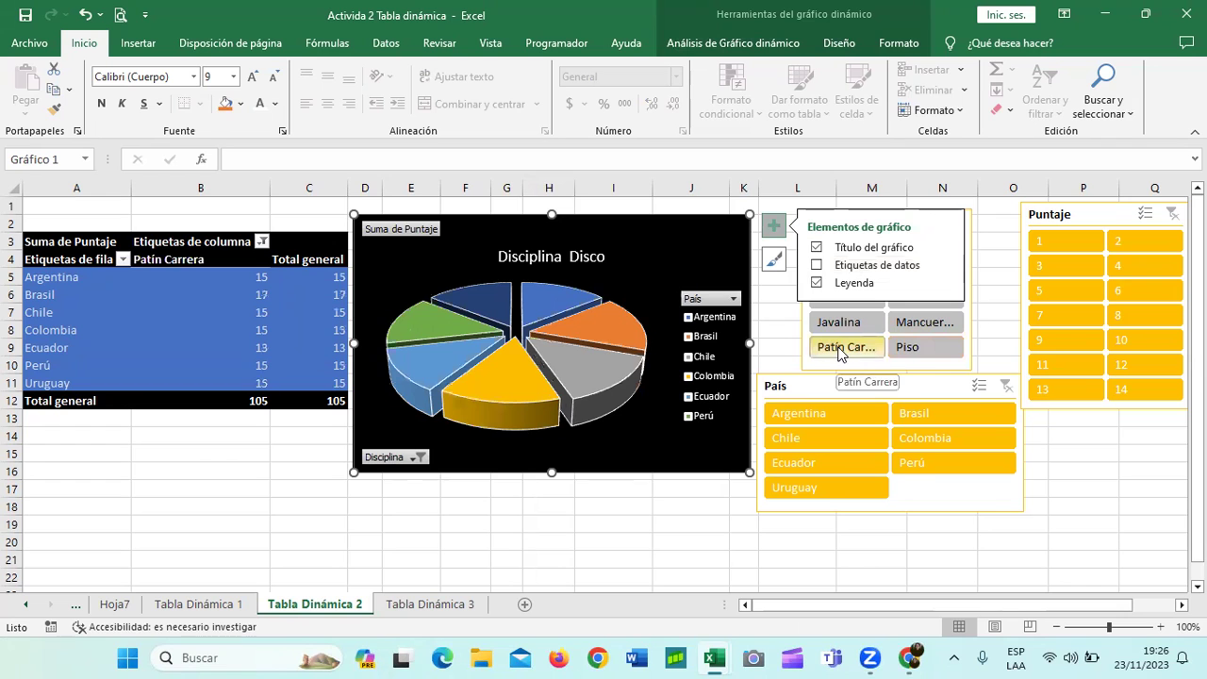
pyautogui.click(817, 265)
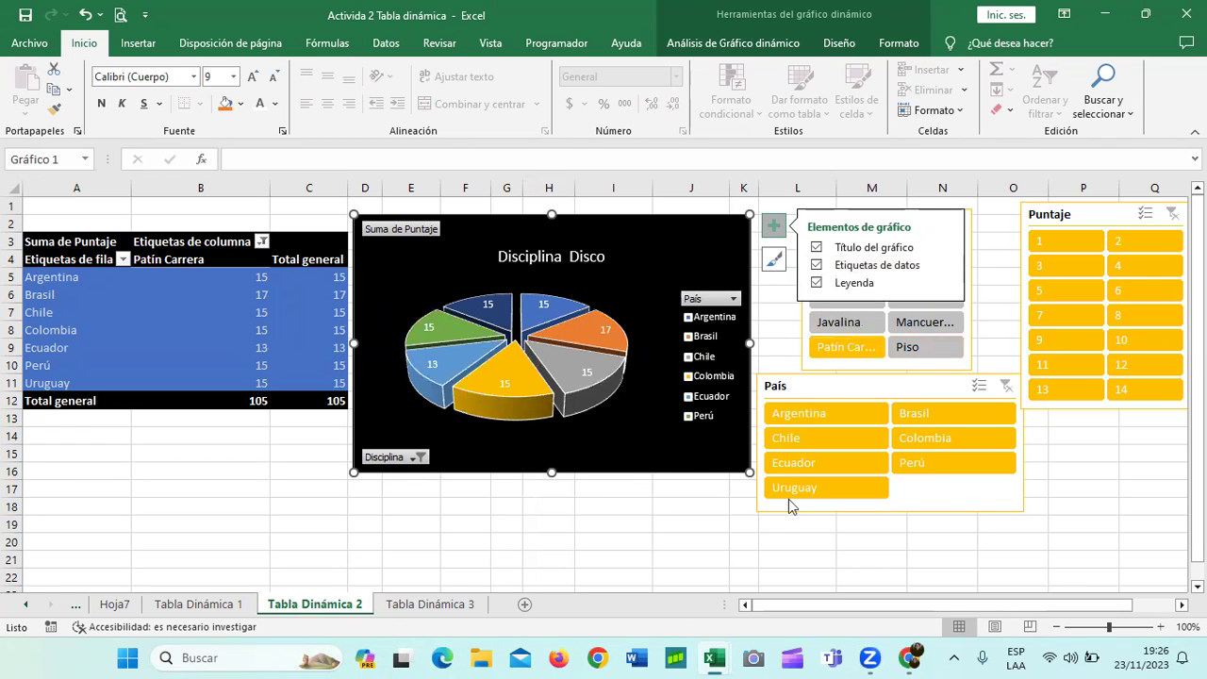
pyautogui.click(1028, 518)
pyautogui.click(839, 413)
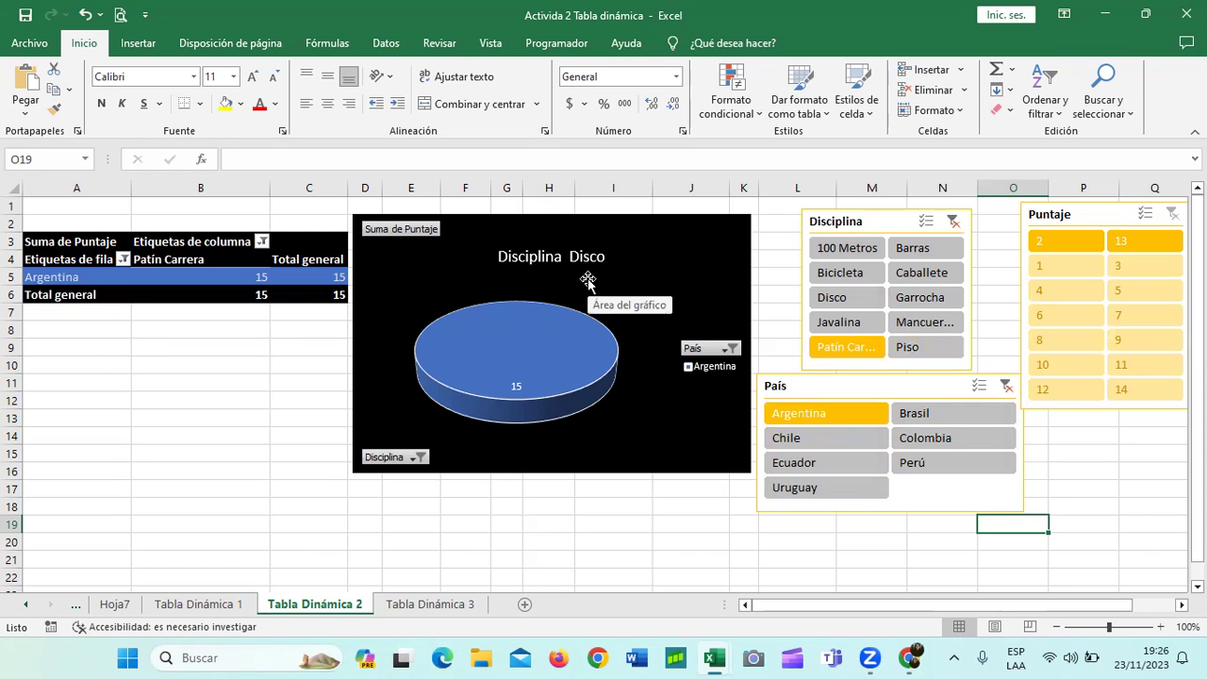
# Step: Try Colombia, Brasil, Uruguay, Ecuador and Chile, settle on Ecuador, and clear the Disciplina filter
pyautogui.click(913, 443)
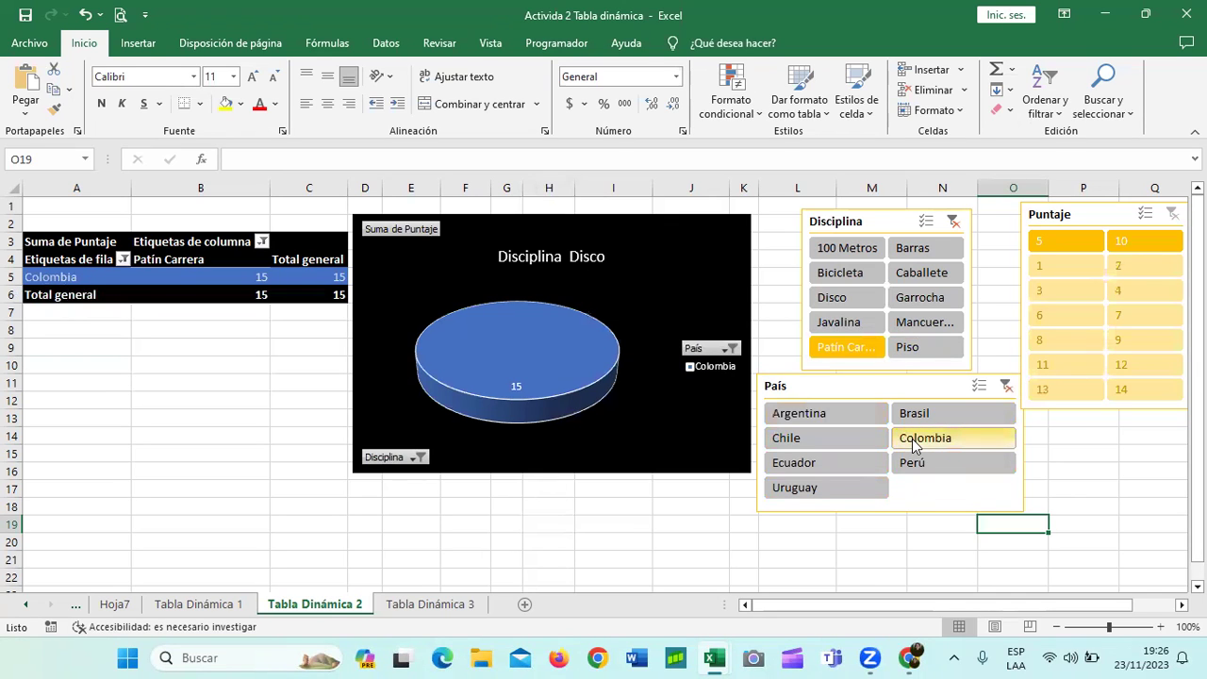
pyautogui.click(912, 446)
pyautogui.click(922, 416)
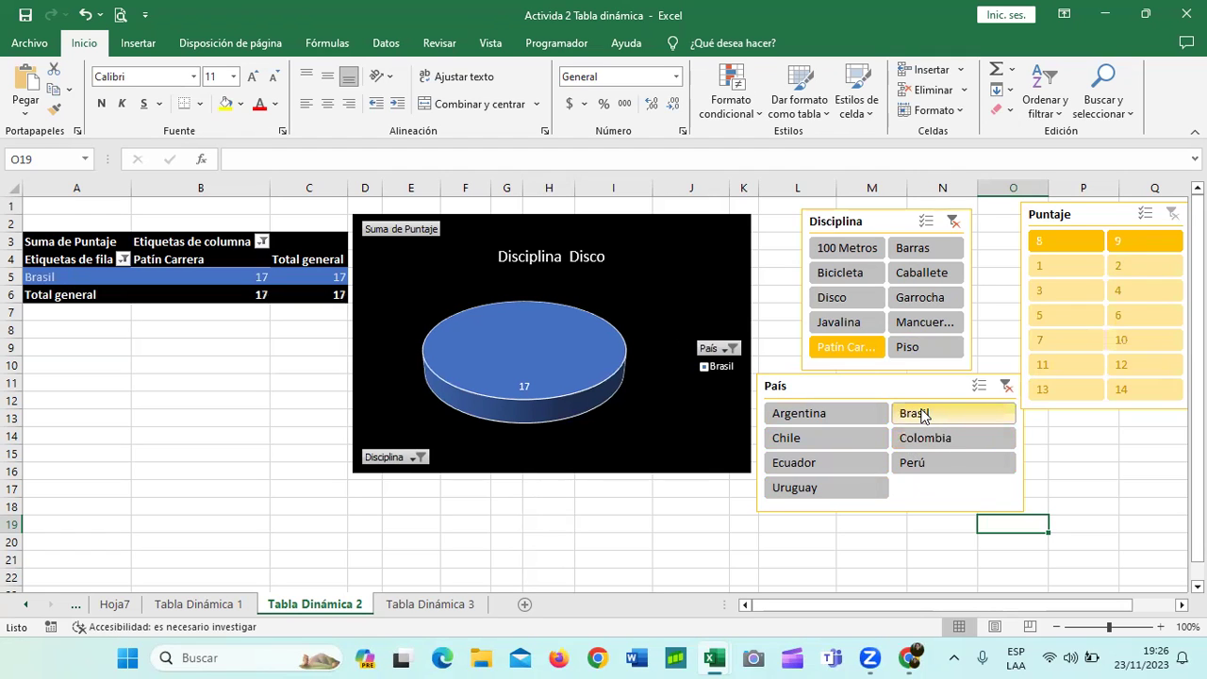
pyautogui.click(834, 491)
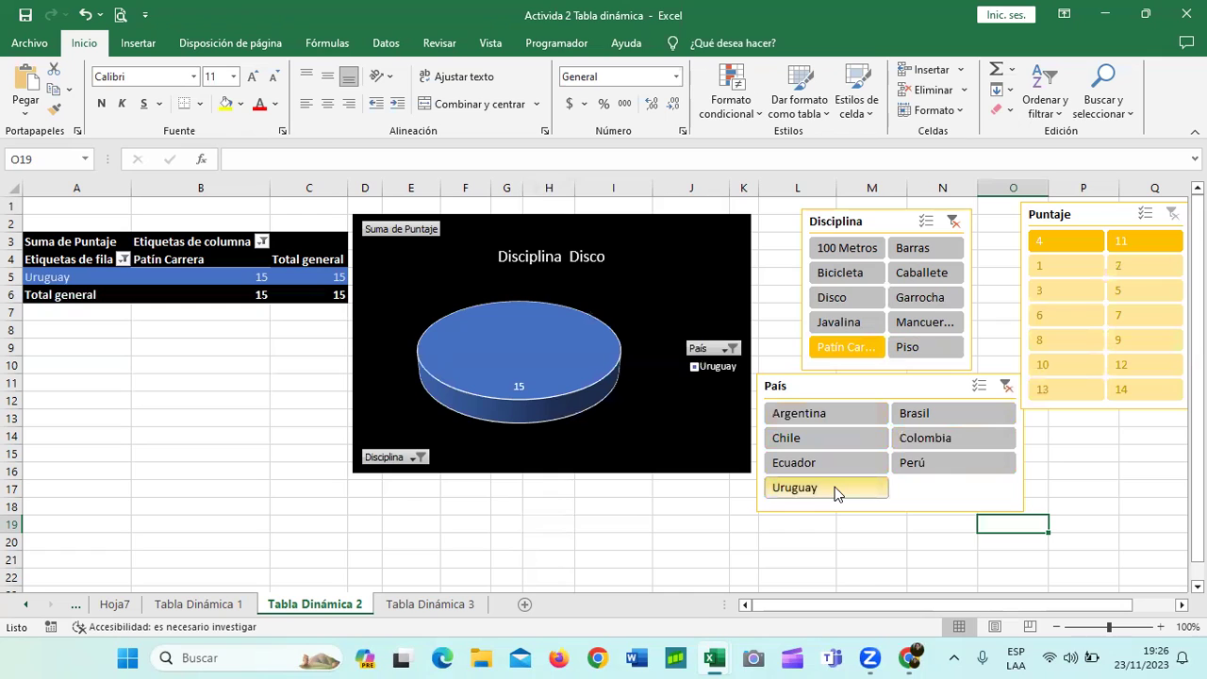
pyautogui.click(821, 463)
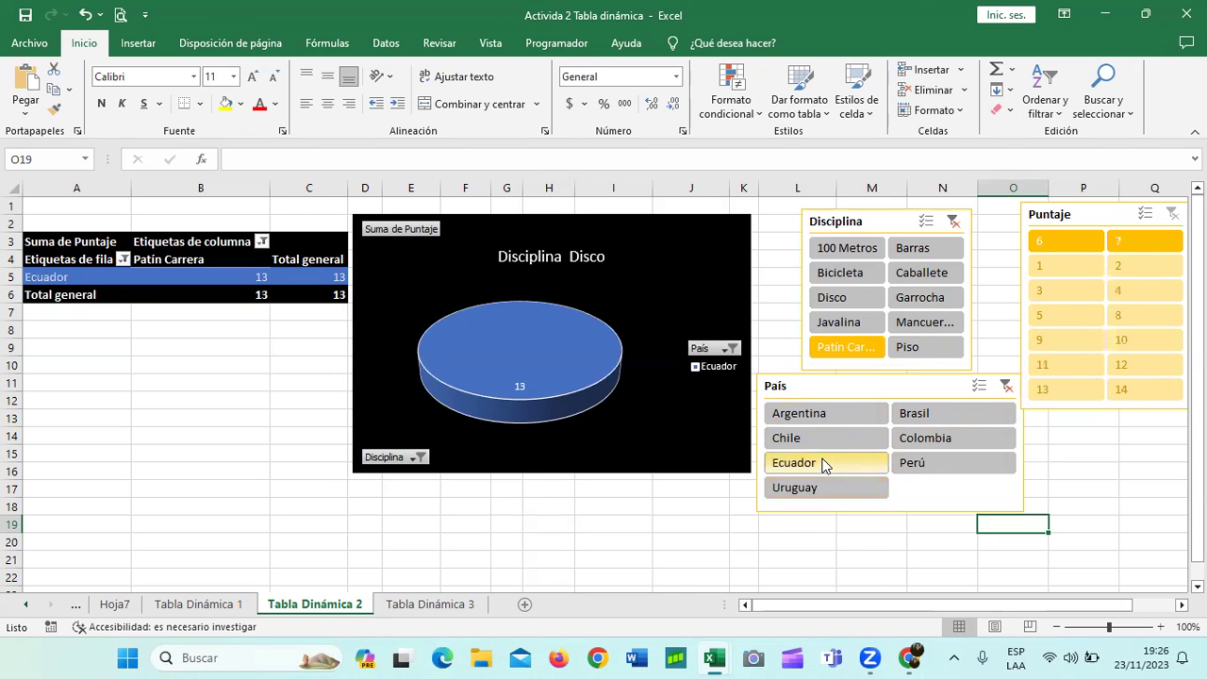
pyautogui.click(816, 437)
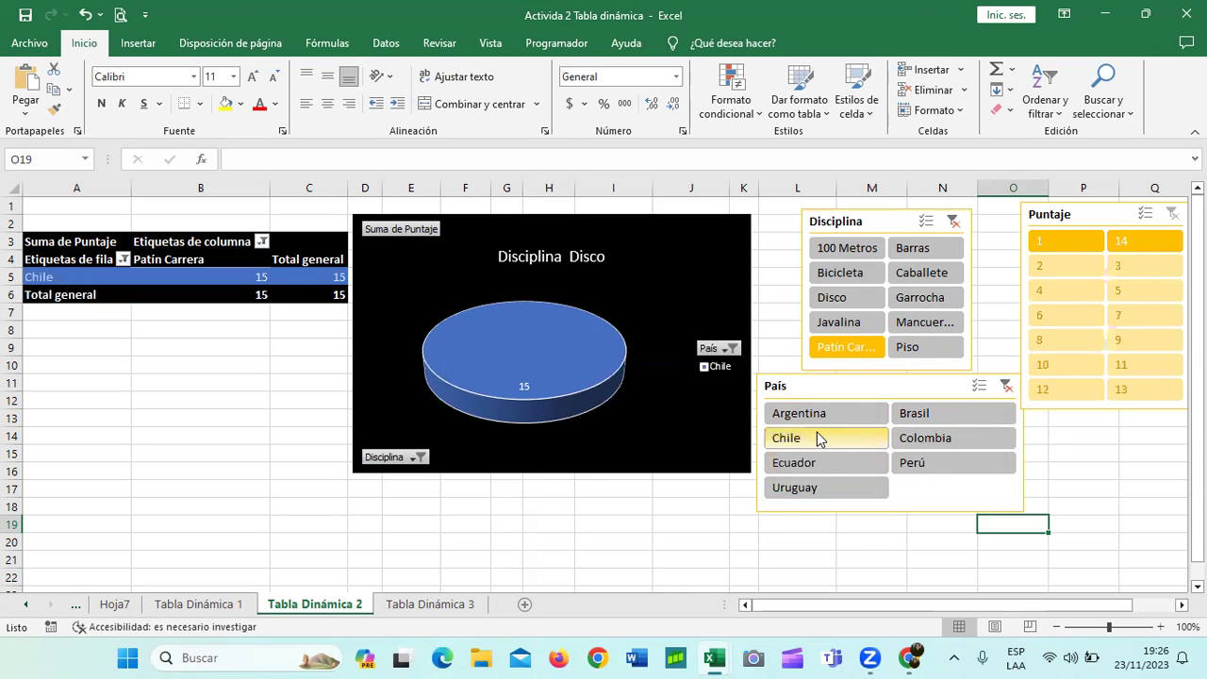
pyautogui.click(816, 463)
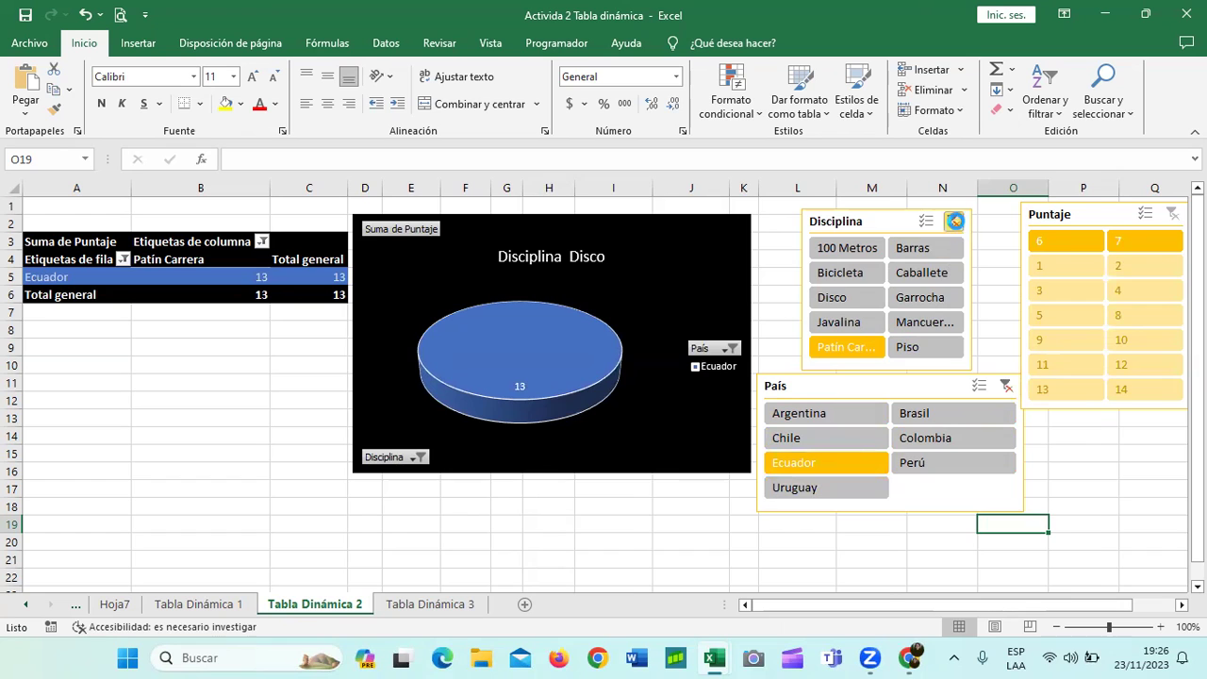
pyautogui.click(952, 221)
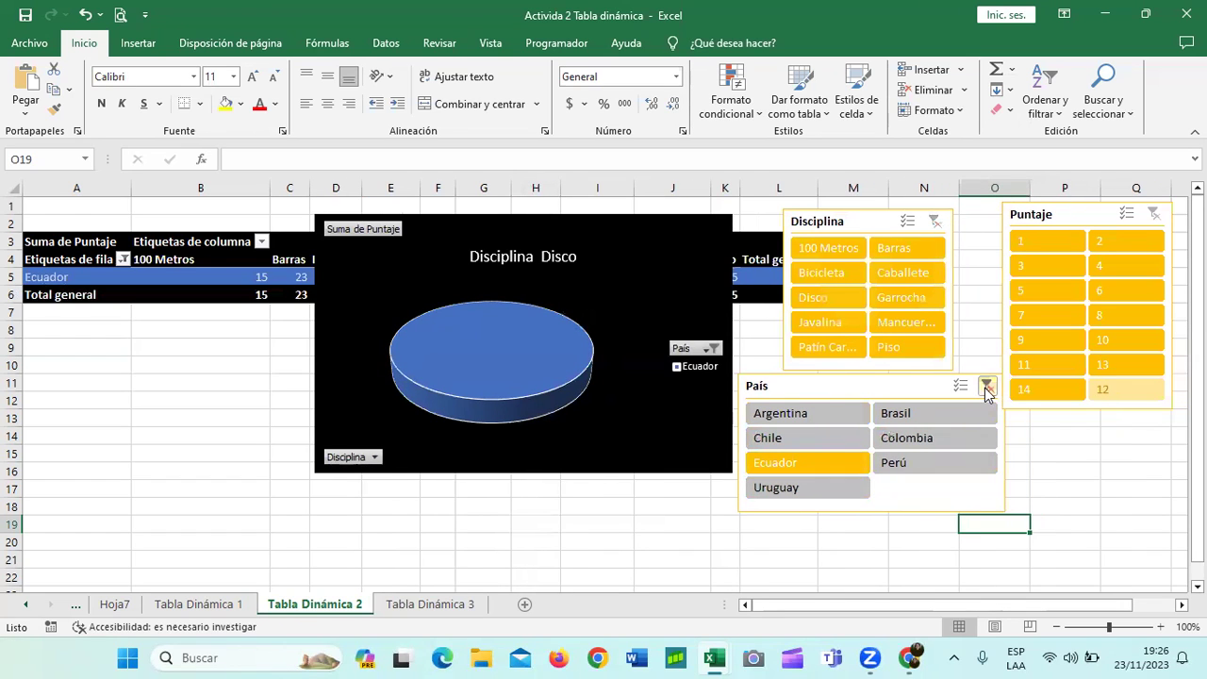
# Step: Clear the País slicer filter, then filter the Puntaje slicer to 8 and finally 14
pyautogui.click(987, 386)
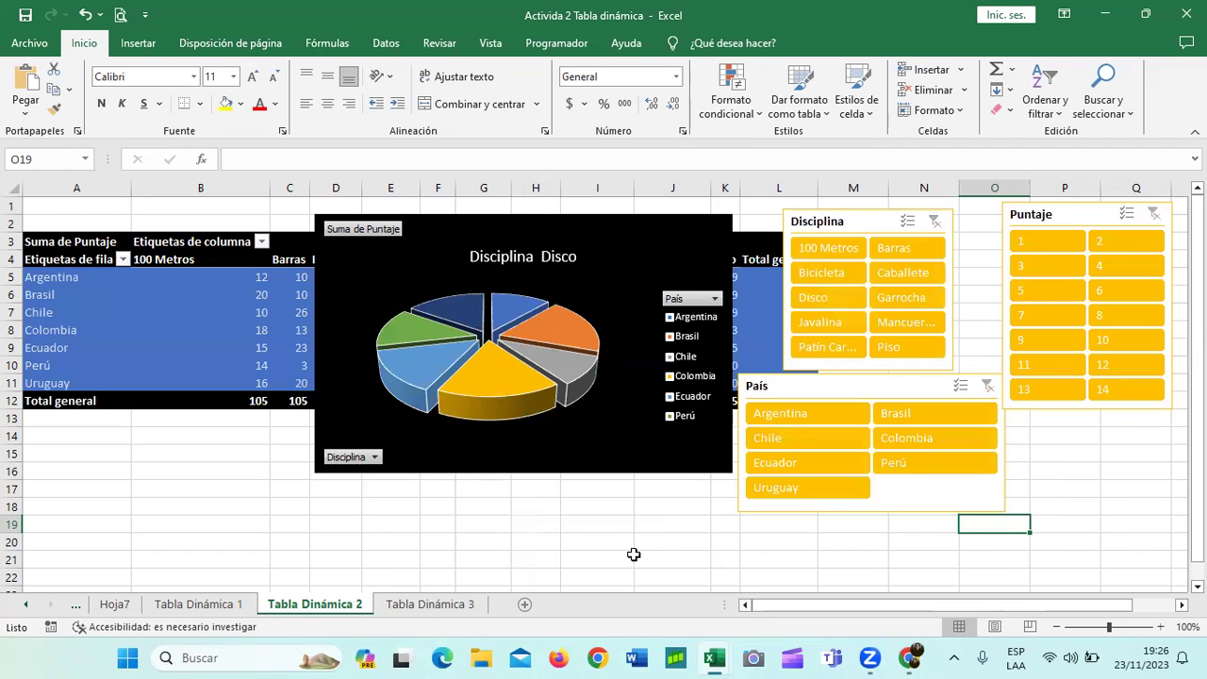
pyautogui.click(1109, 318)
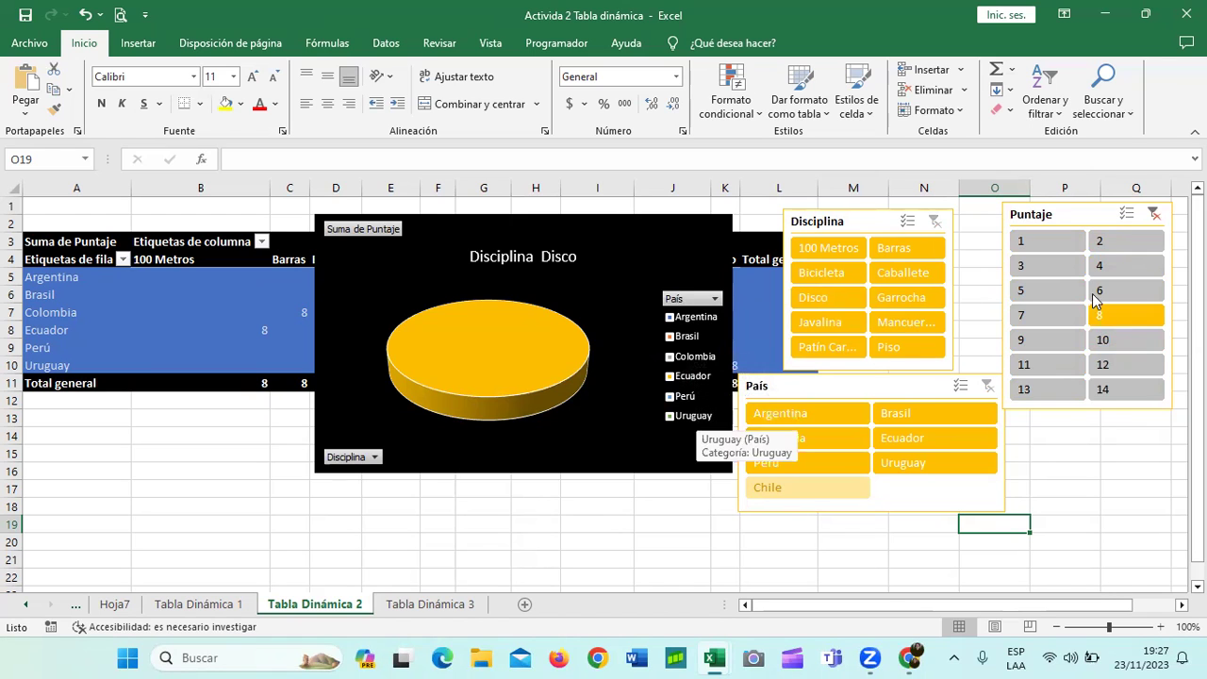
pyautogui.click(1105, 391)
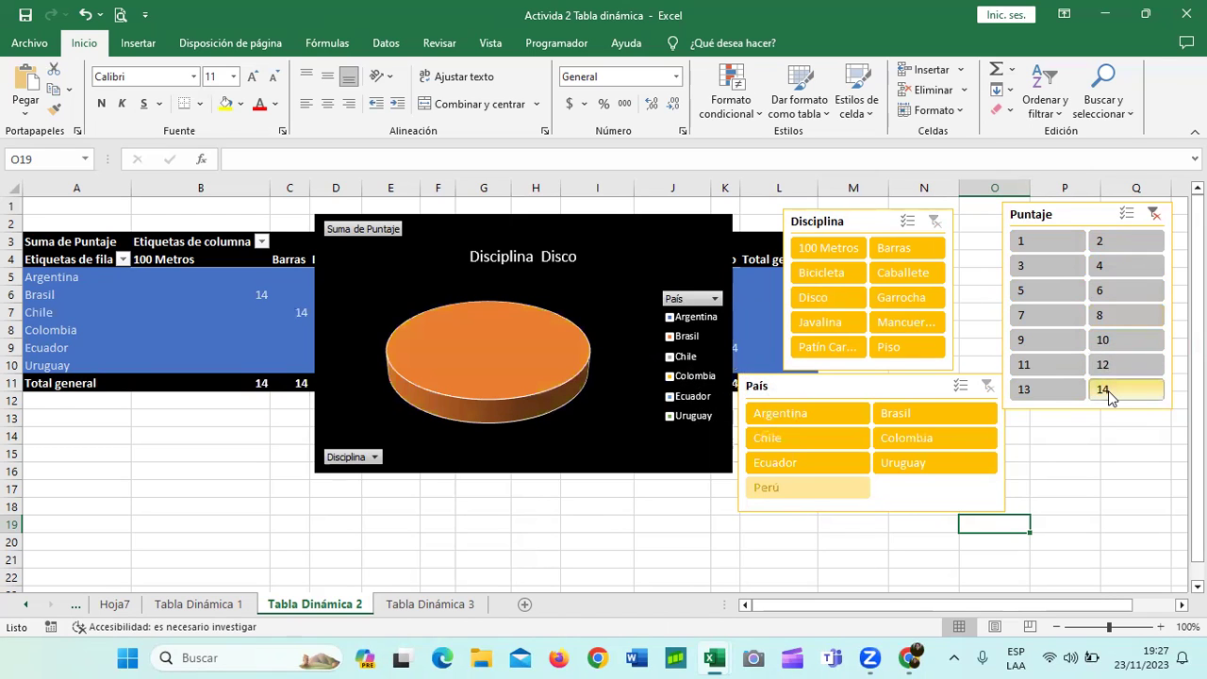
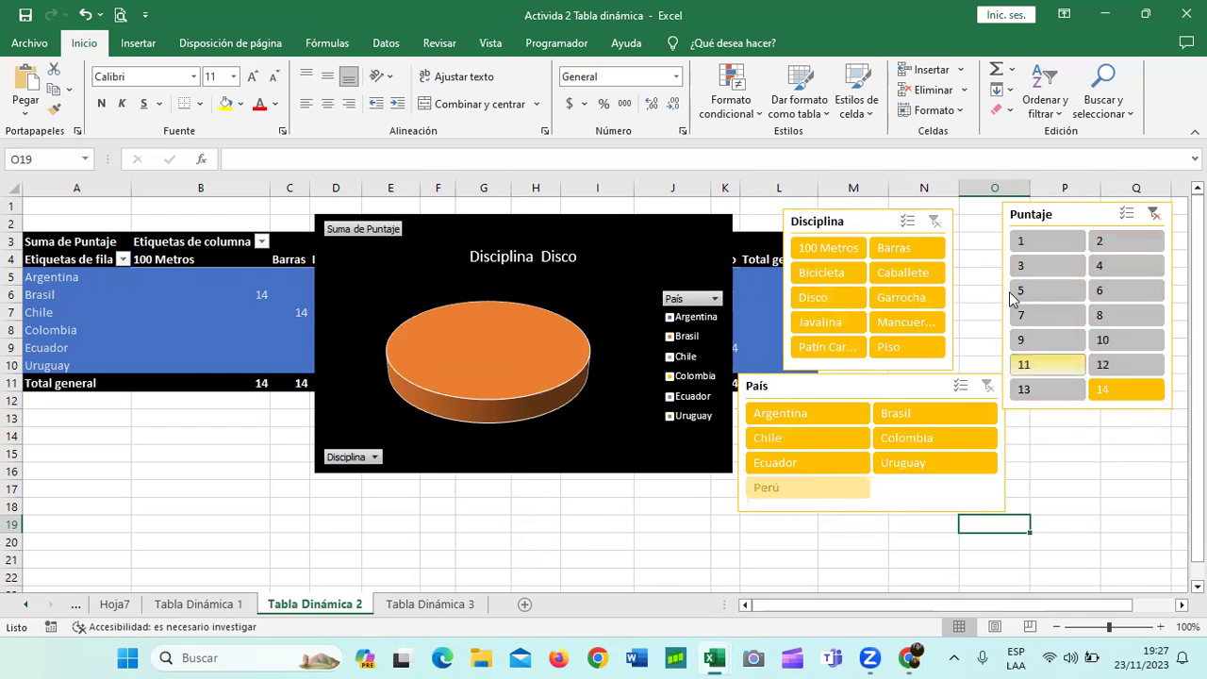
# Step: Filter the Puntaje slicer to 2 and select the pie chart
pyautogui.click(1032, 244)
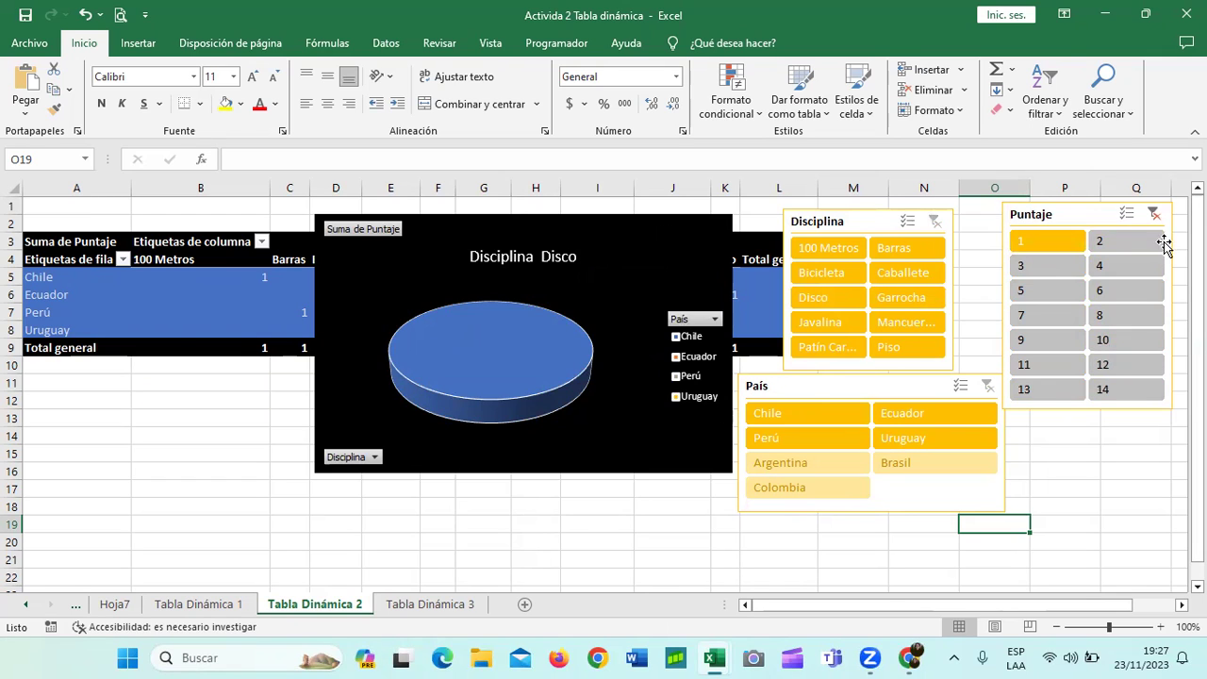
pyautogui.click(1152, 245)
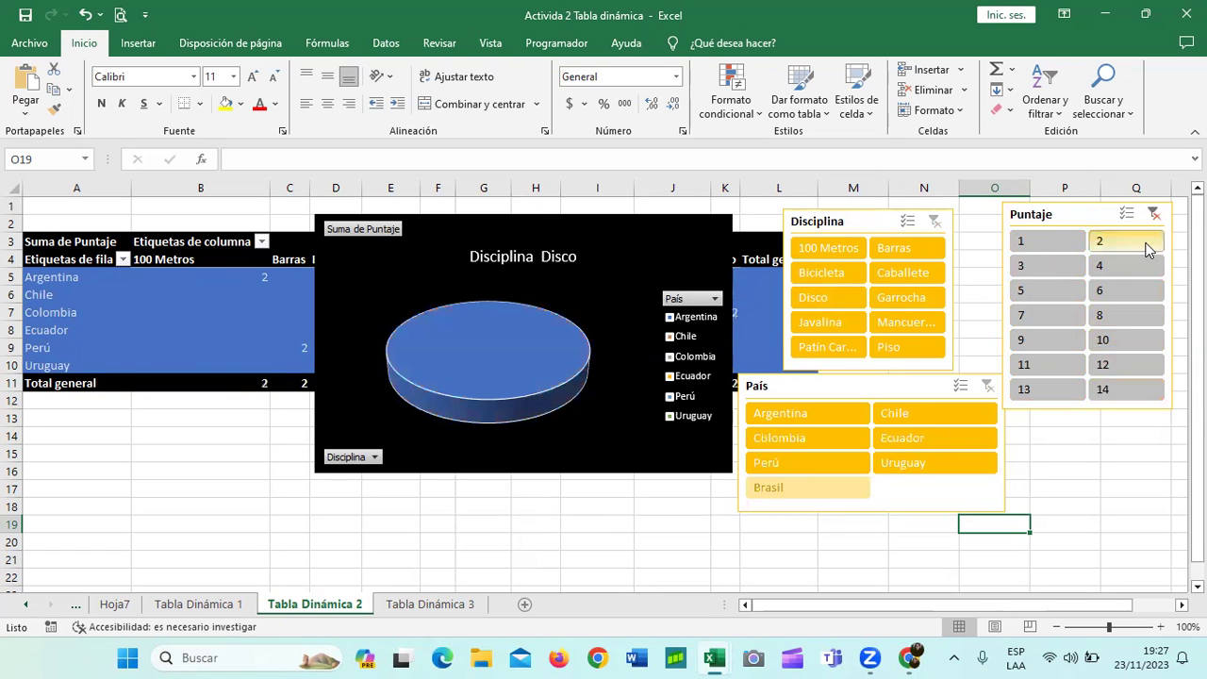
pyautogui.click(460, 353)
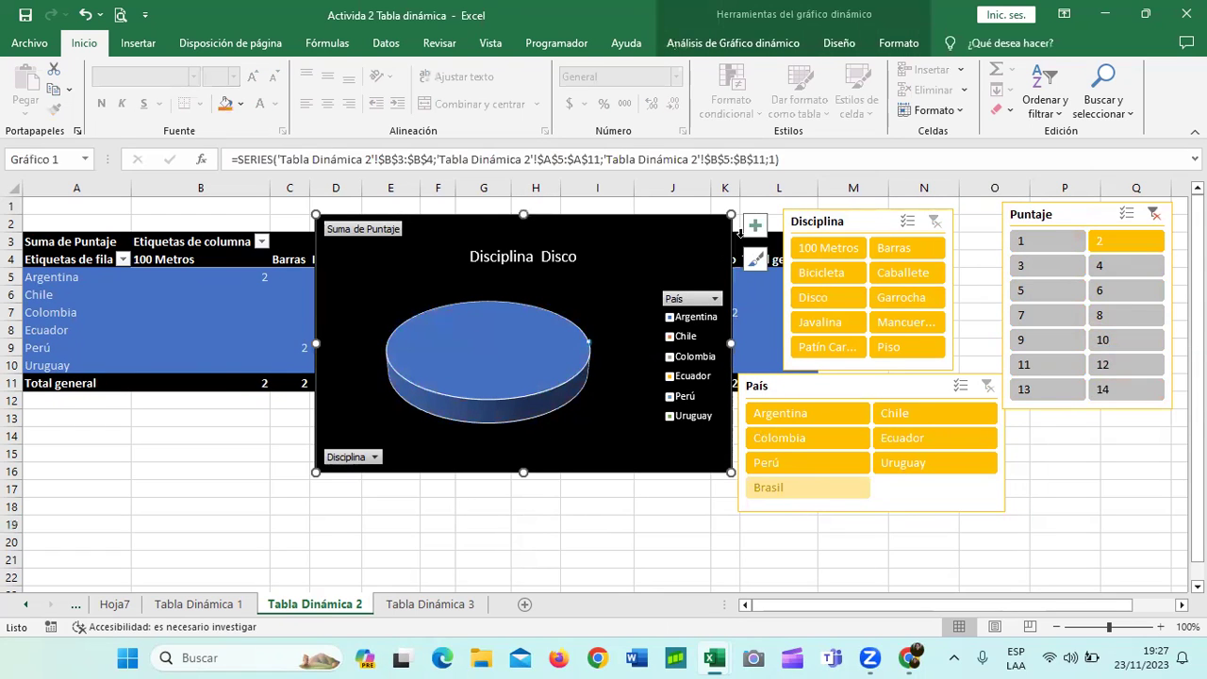
# Step: Turn on Etiquetas de datos so the pie slice shows the value 2, then deselect the chart
pyautogui.click(754, 225)
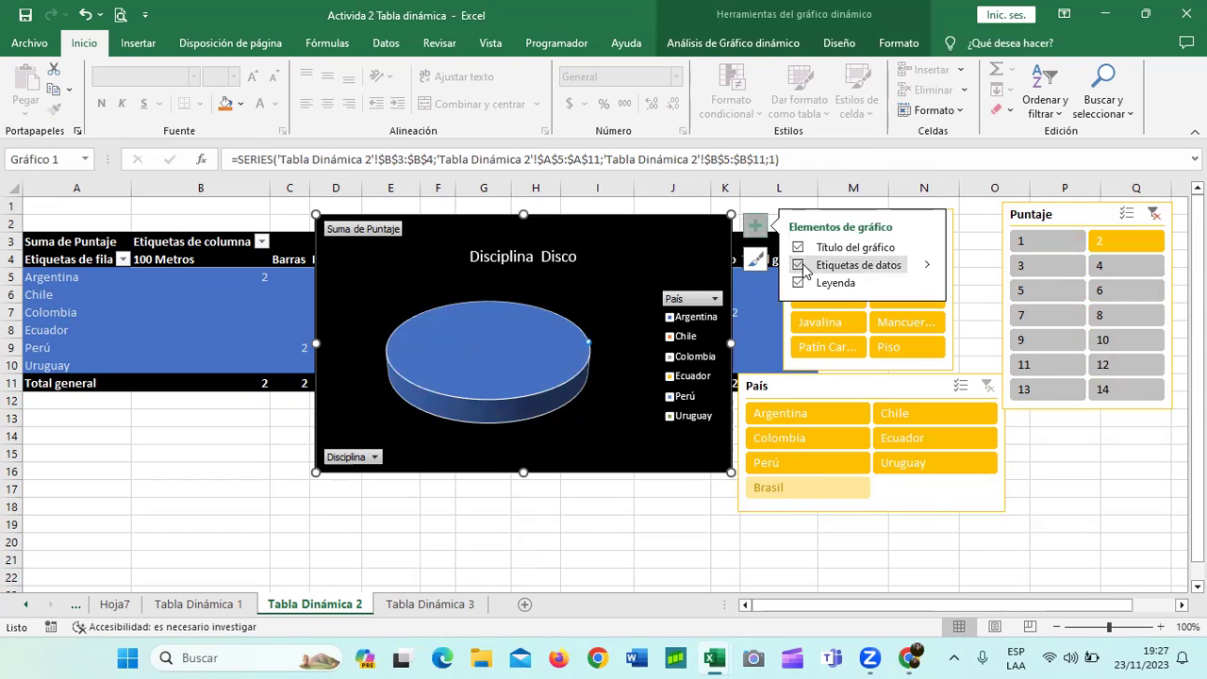
pyautogui.click(925, 269)
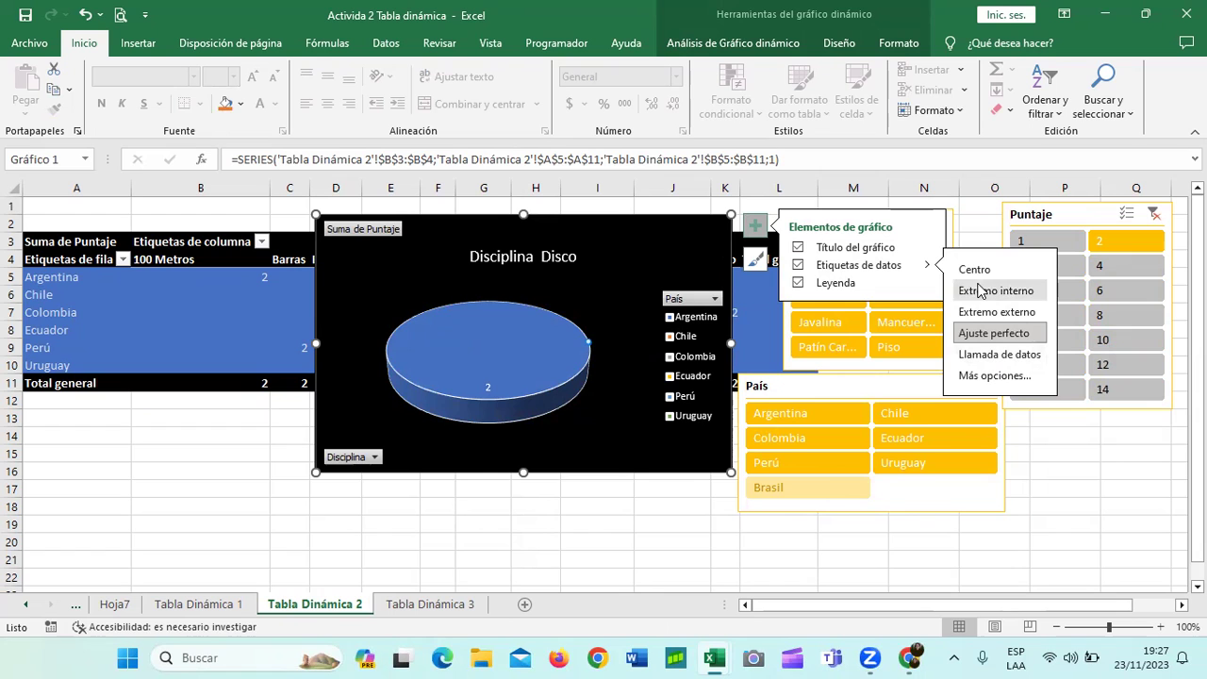
pyautogui.click(963, 537)
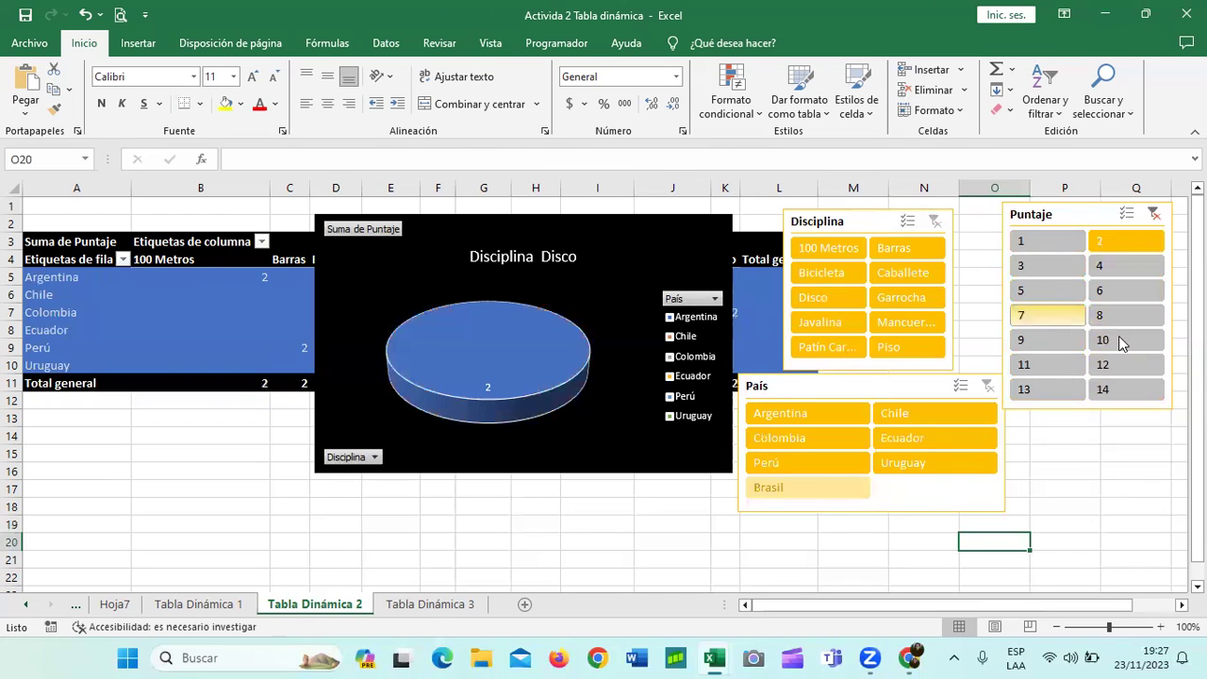
# Step: Clear the Puntaje slicer filter and delete the Puntaje slicer
pyautogui.click(1120, 342)
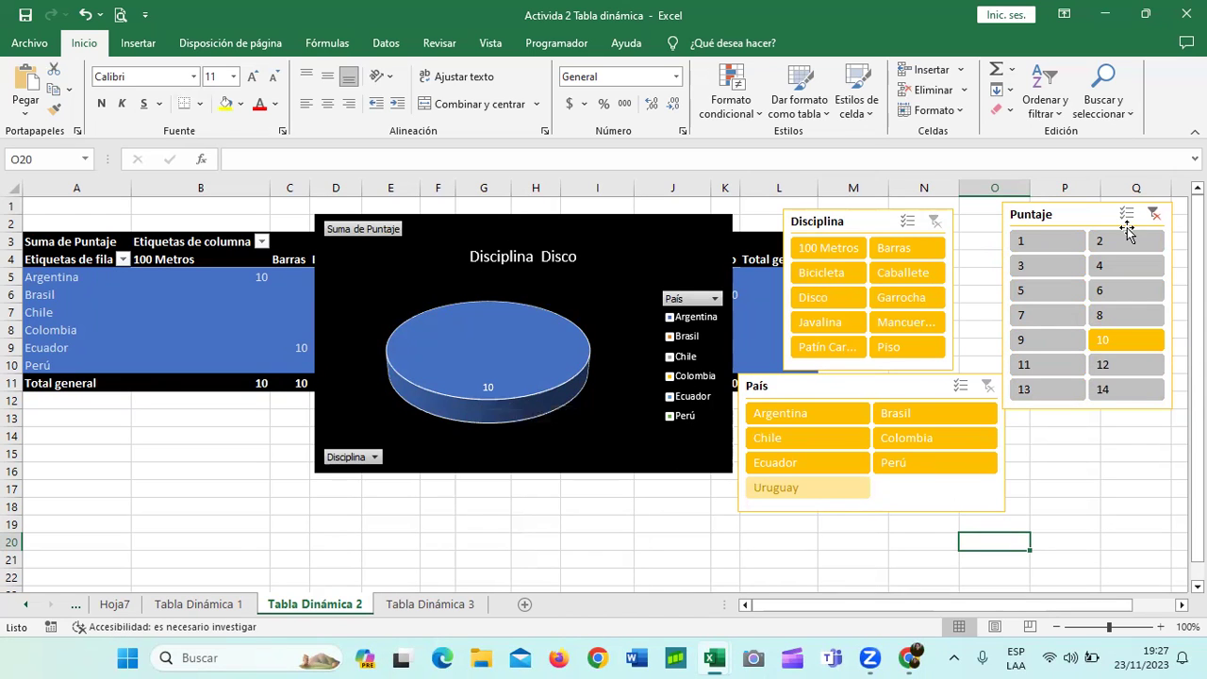
pyautogui.click(1153, 216)
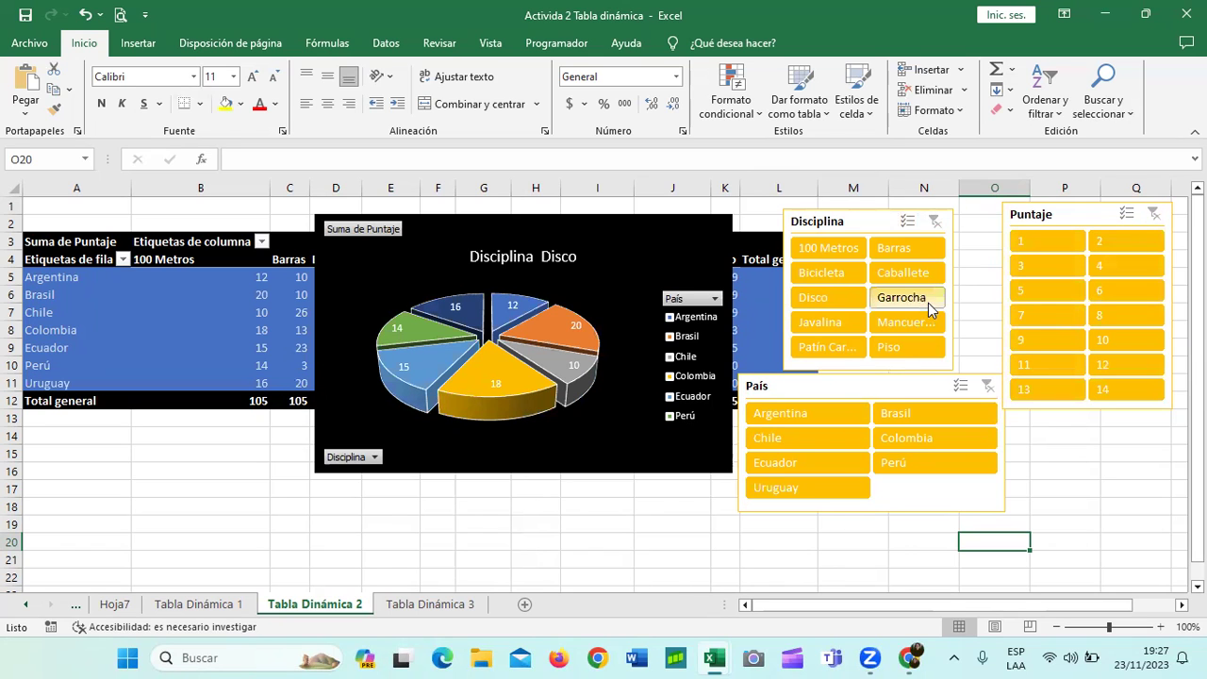
pyautogui.click(1069, 217)
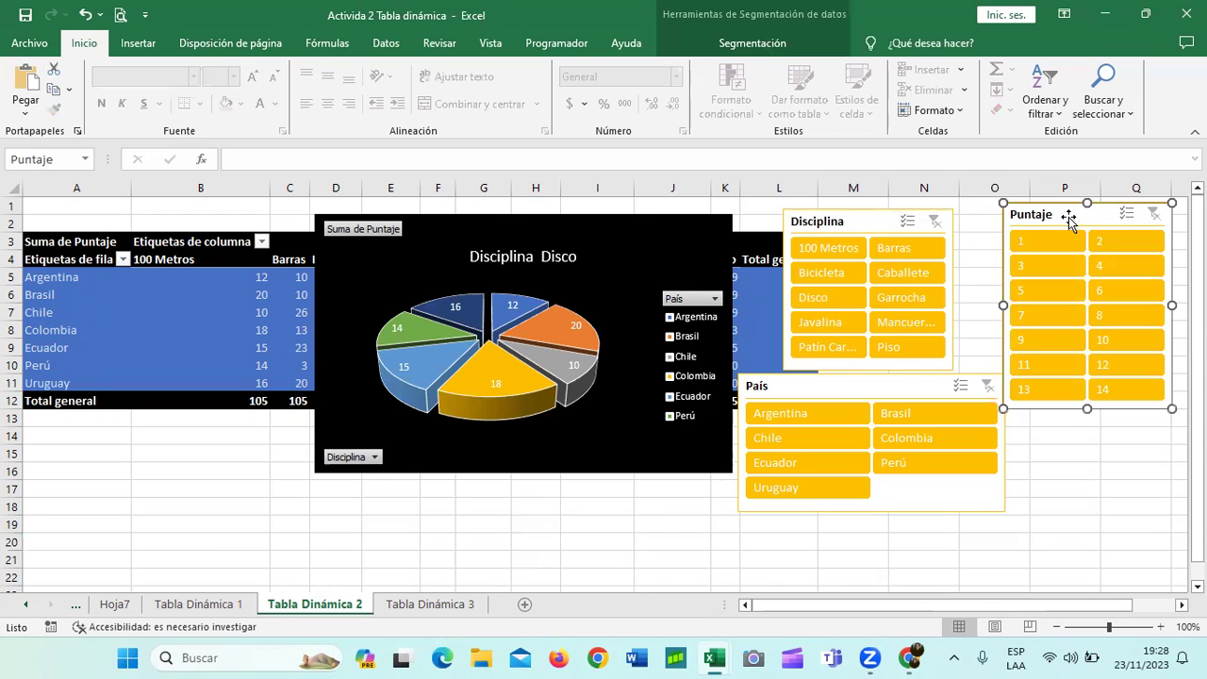
pyautogui.press('Delete')
# Step: Delete the Disciplina and País slicers and move the pie chart below the pivot table
pyautogui.moveTo(876, 223); pyautogui.dragTo(1084, 217)
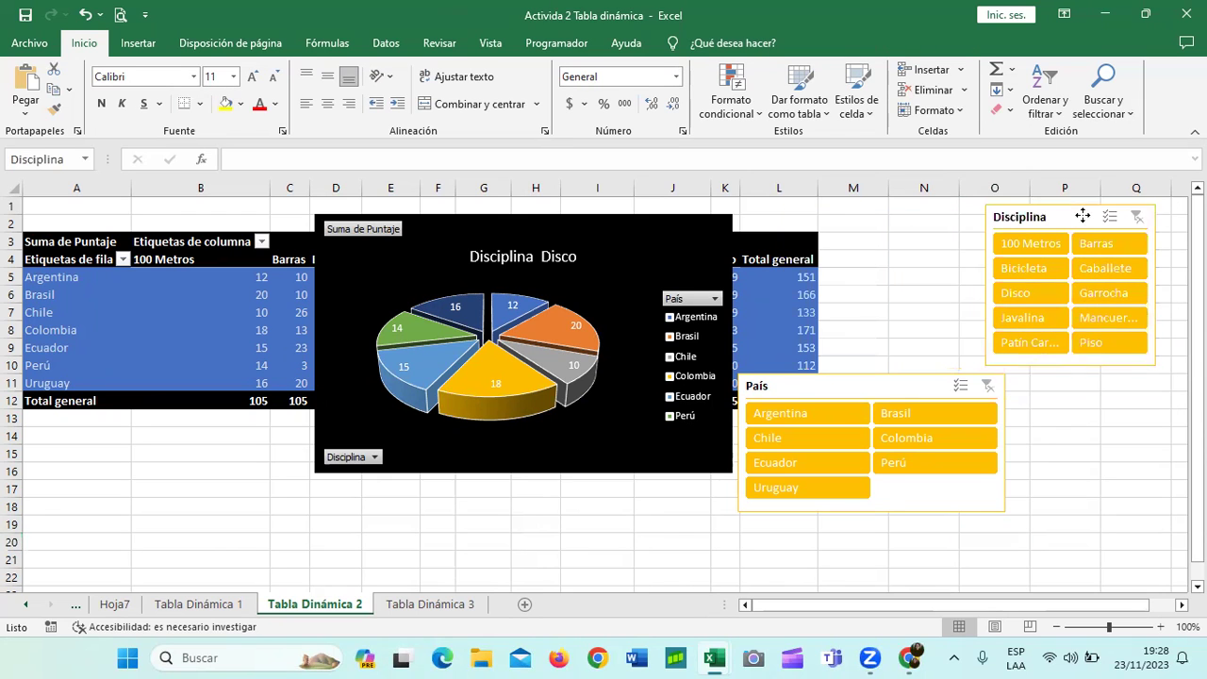
pyautogui.press('Delete')
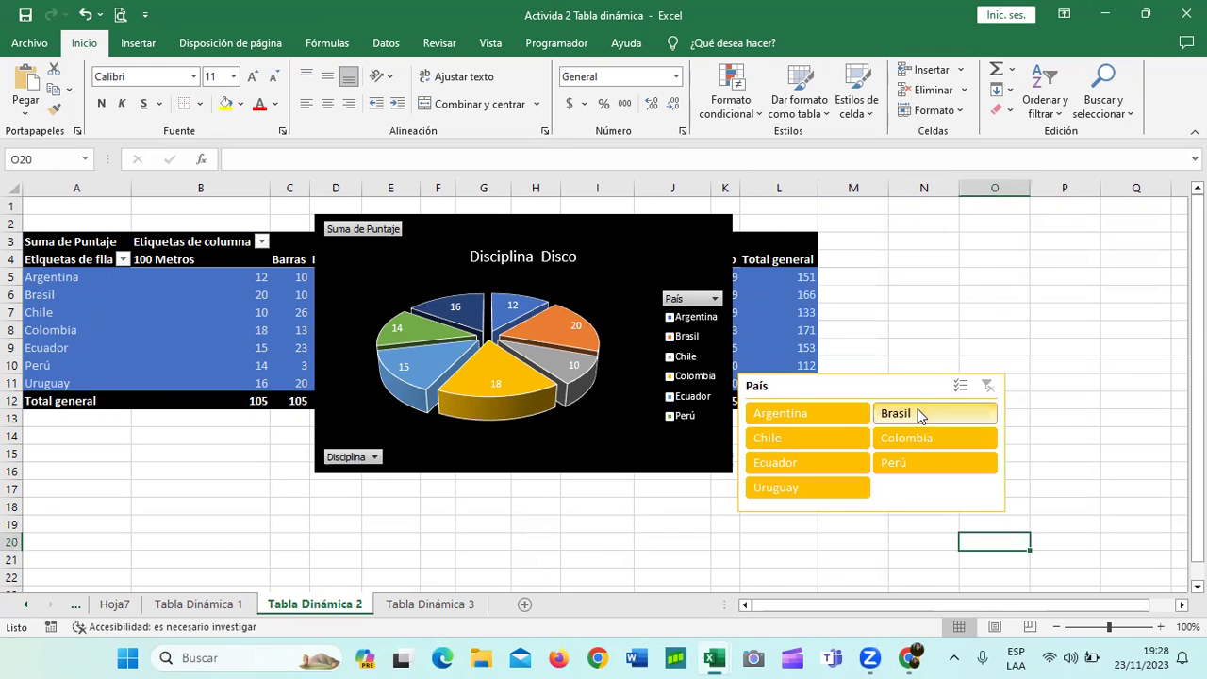
pyautogui.click(902, 386)
pyautogui.press('Delete')
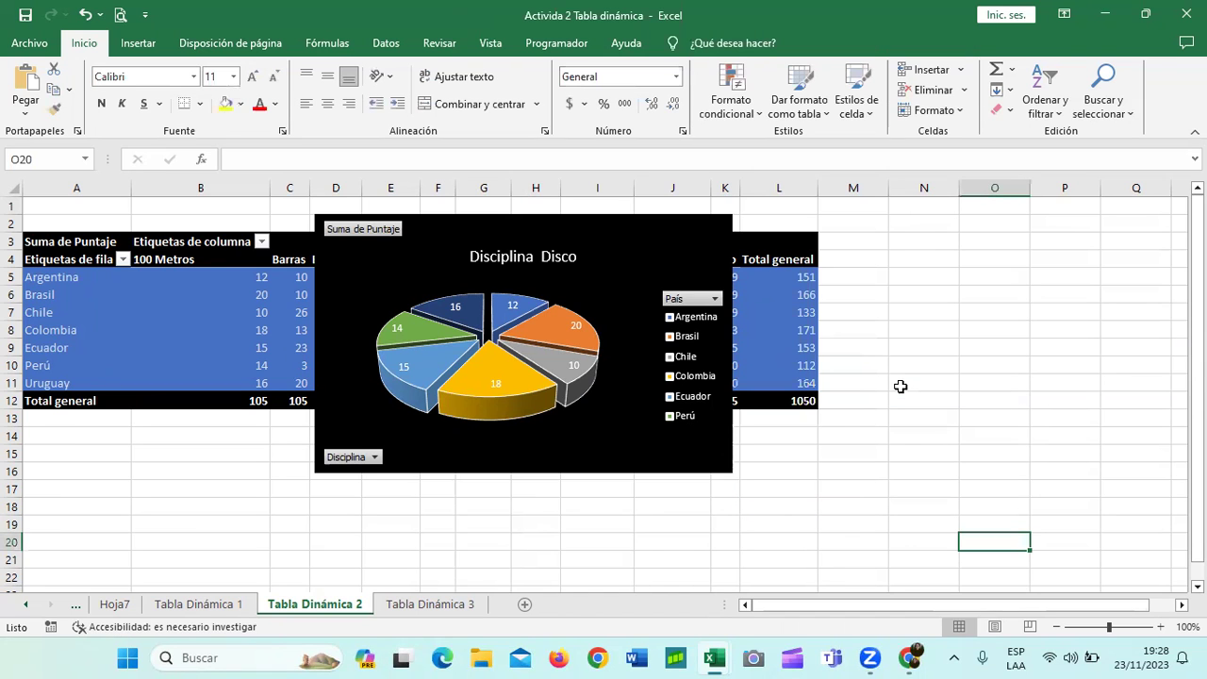
pyautogui.moveTo(505, 229)
pyautogui.mouseDown()
pyautogui.moveTo(609, 404)
pyautogui.moveTo(533, 436)
pyautogui.mouseUp()
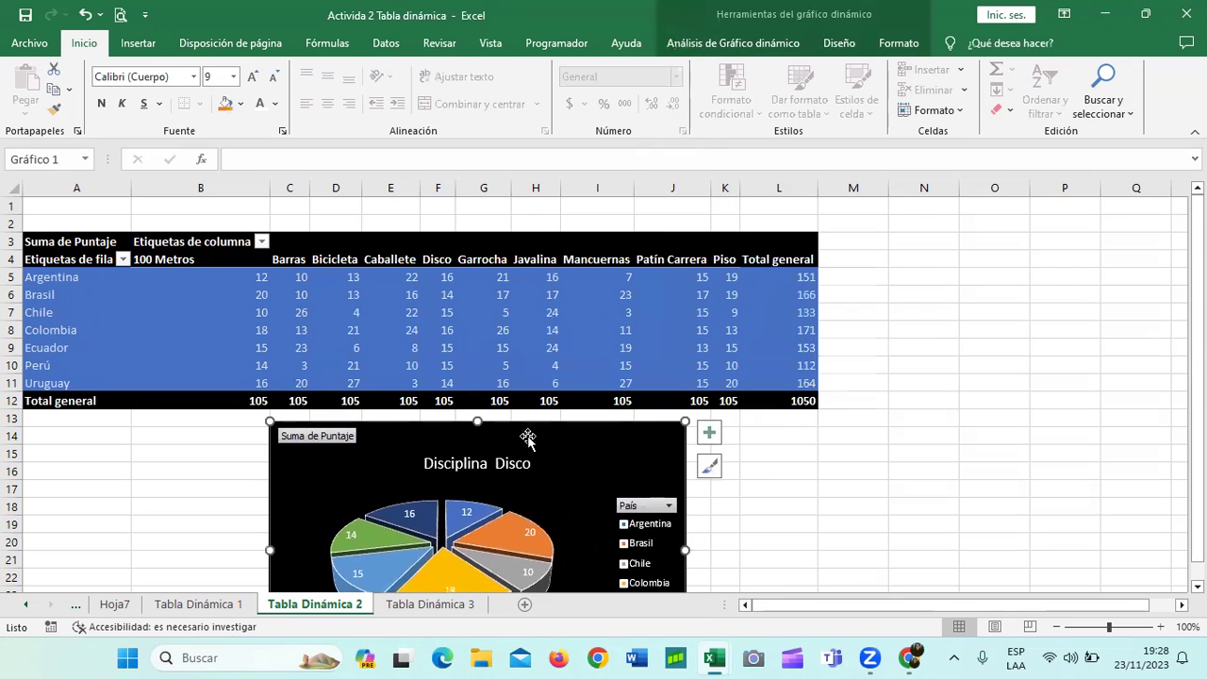
# Step: Position the pie chart under the pivot table and select its title
pyautogui.scroll(-2, 528, 436)
pyautogui.moveTo(553, 339); pyautogui.dragTo(574, 353)
pyautogui.scroll(1, 575, 353)
pyautogui.scroll(2, 574, 354)
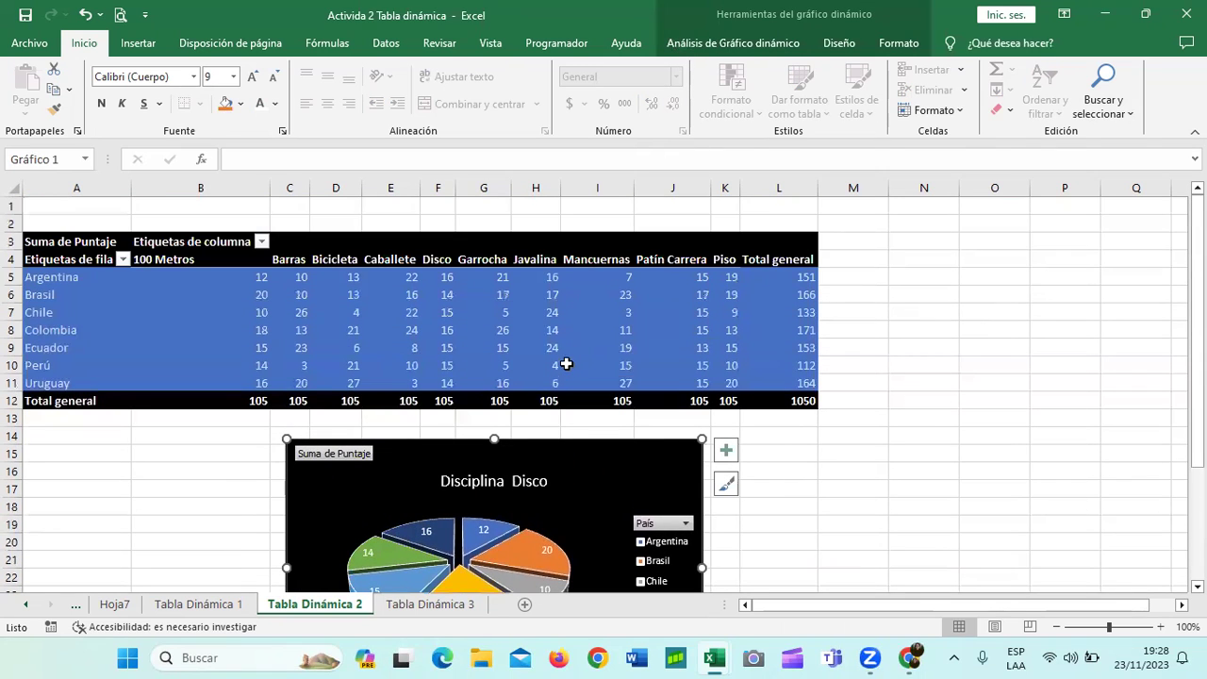
pyautogui.scroll(-3, 566, 373)
pyautogui.click(523, 328)
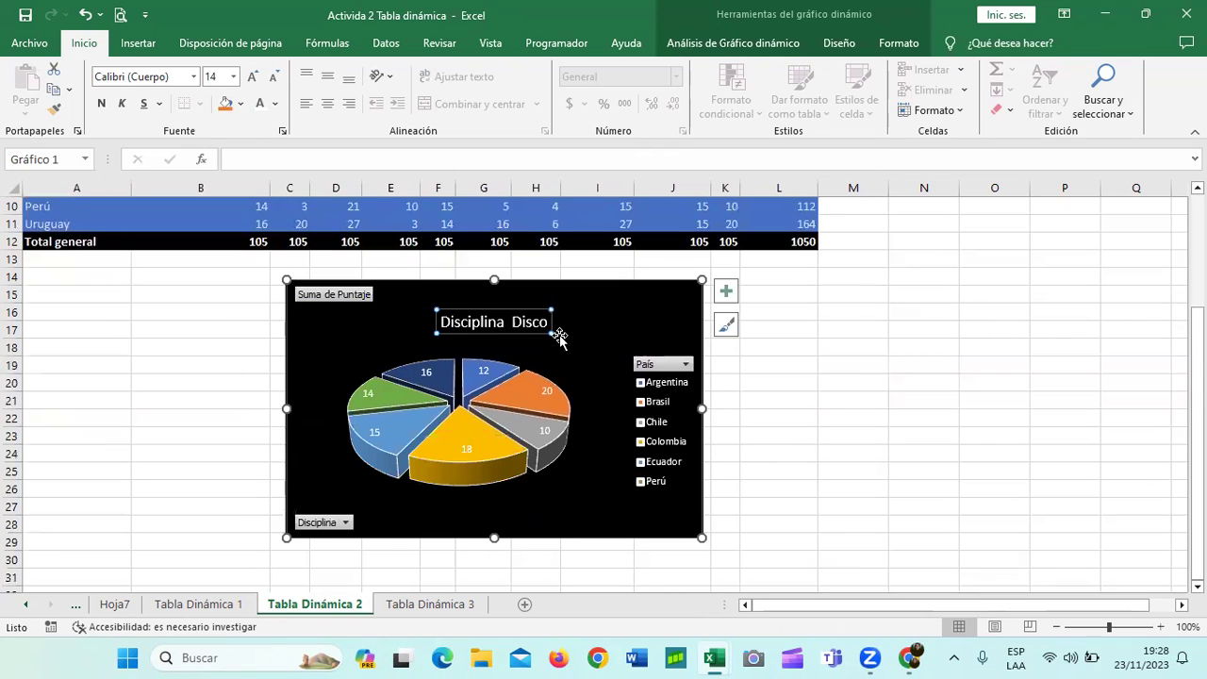
# Step: Filter the chart's Disciplina field to Mancuernas only
pyautogui.click(344, 522)
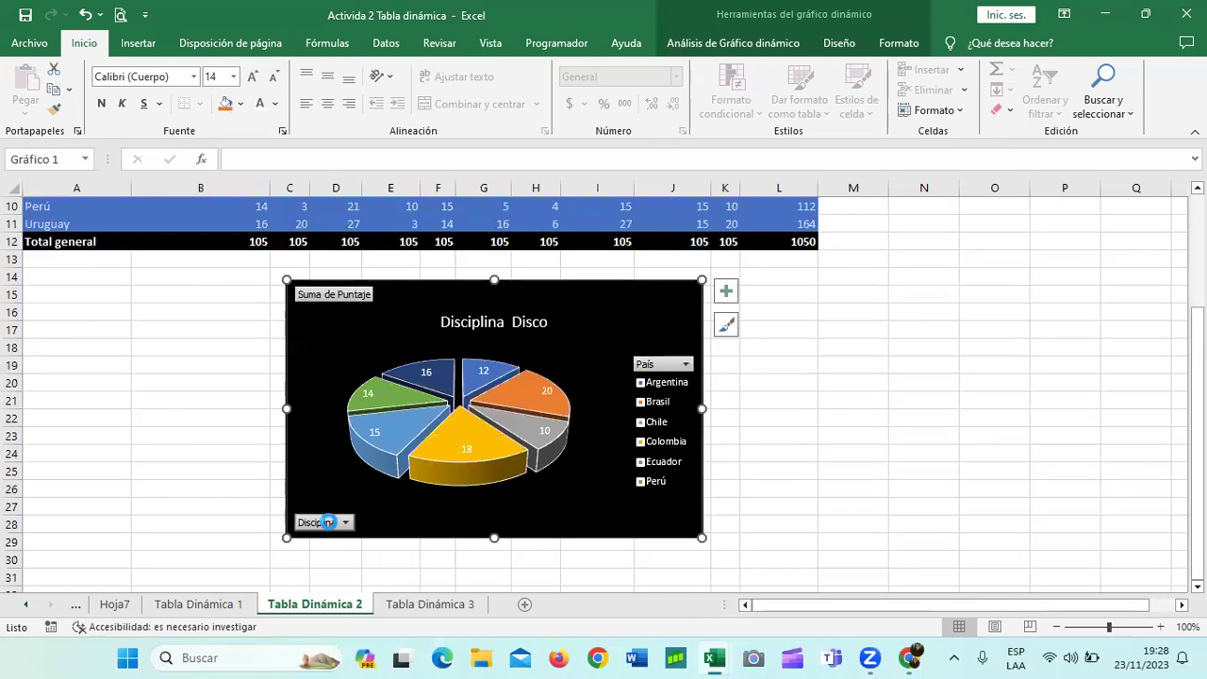
pyautogui.click(144, 340)
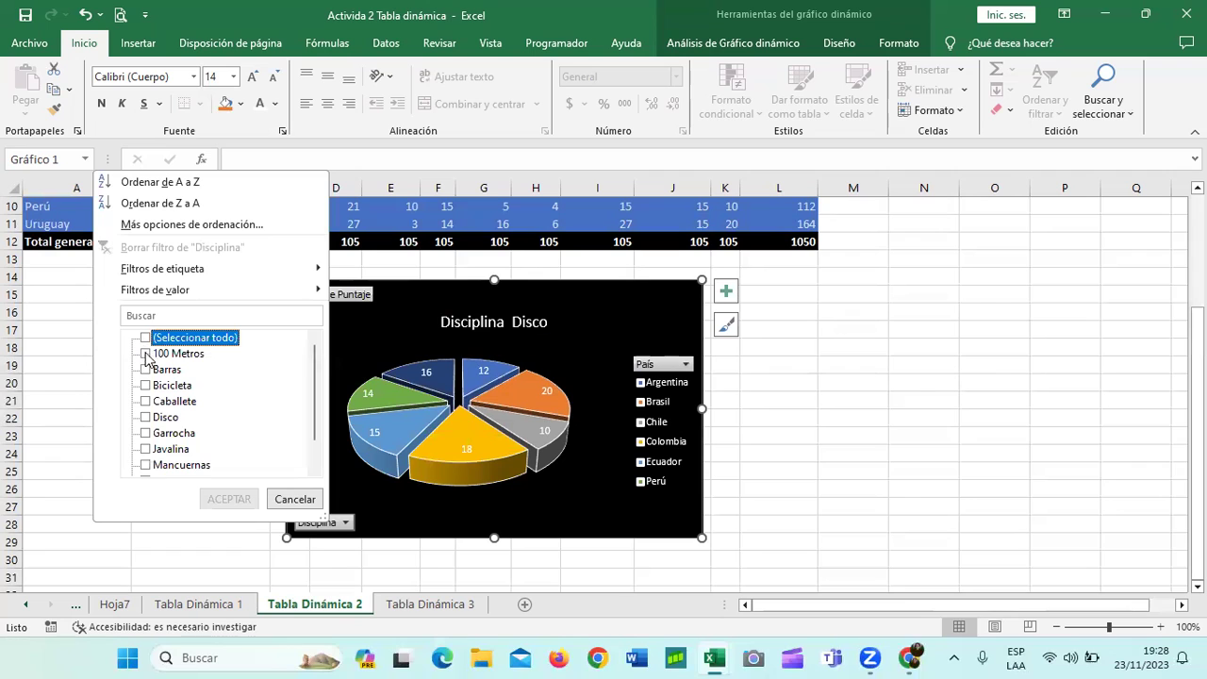
pyautogui.moveTo(317, 426); pyautogui.dragTo(317, 471)
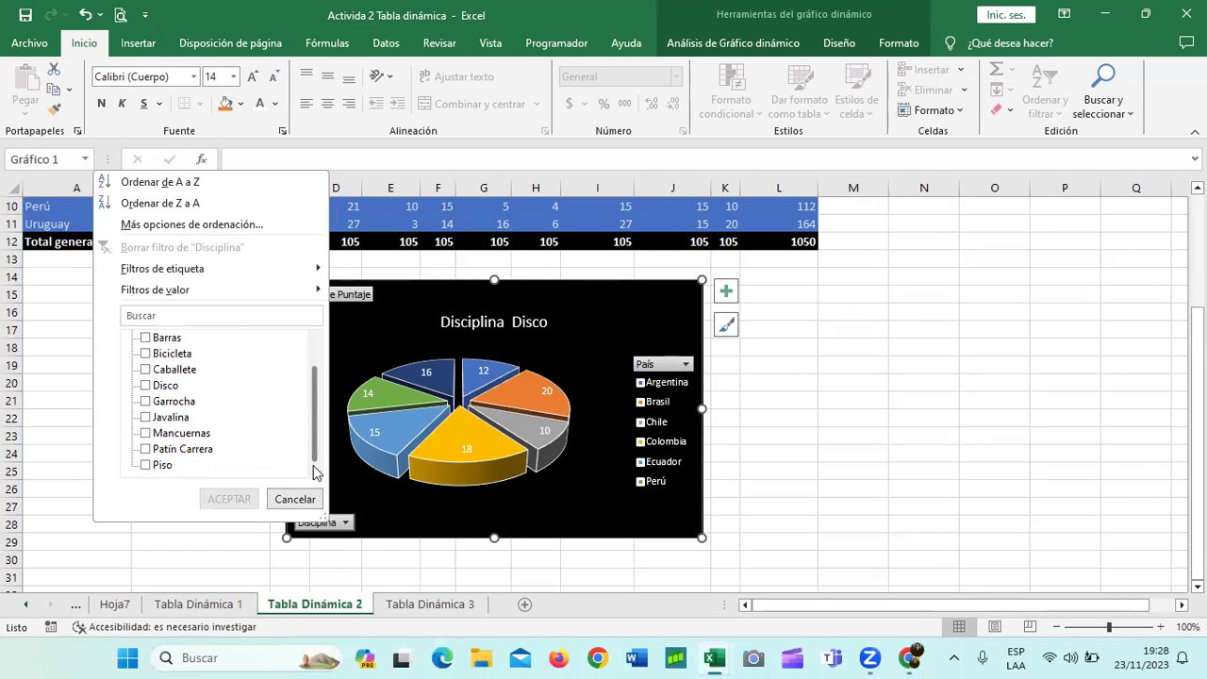
pyautogui.click(144, 433)
pyautogui.click(228, 499)
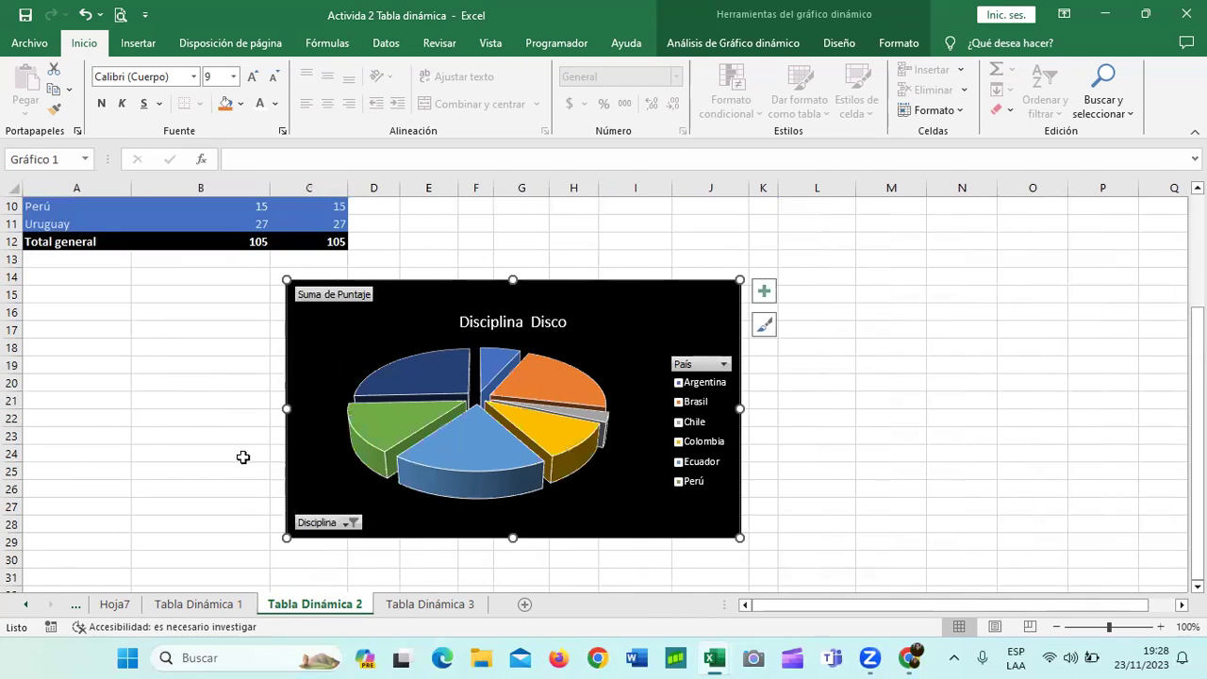
# Step: Check the chart elements and place the pie chart up beside the pivot table
pyautogui.moveTo(631, 318); pyautogui.dragTo(773, 297)
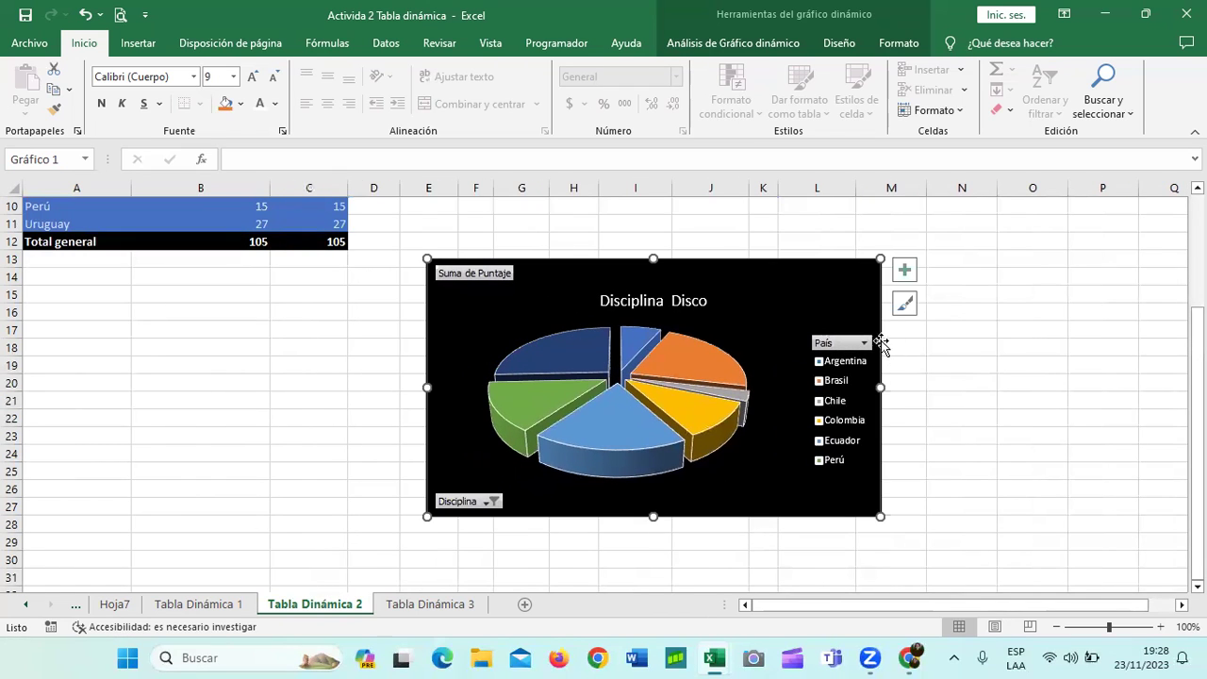
pyautogui.click(905, 270)
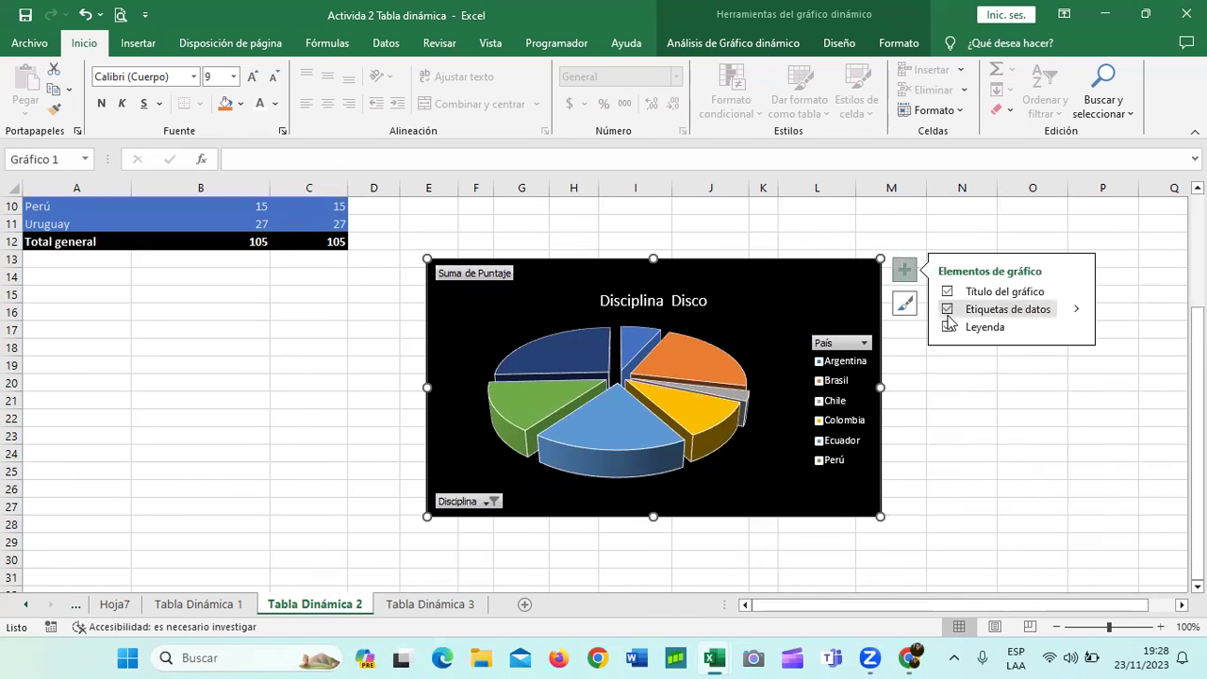
pyautogui.scroll(3, 536, 443)
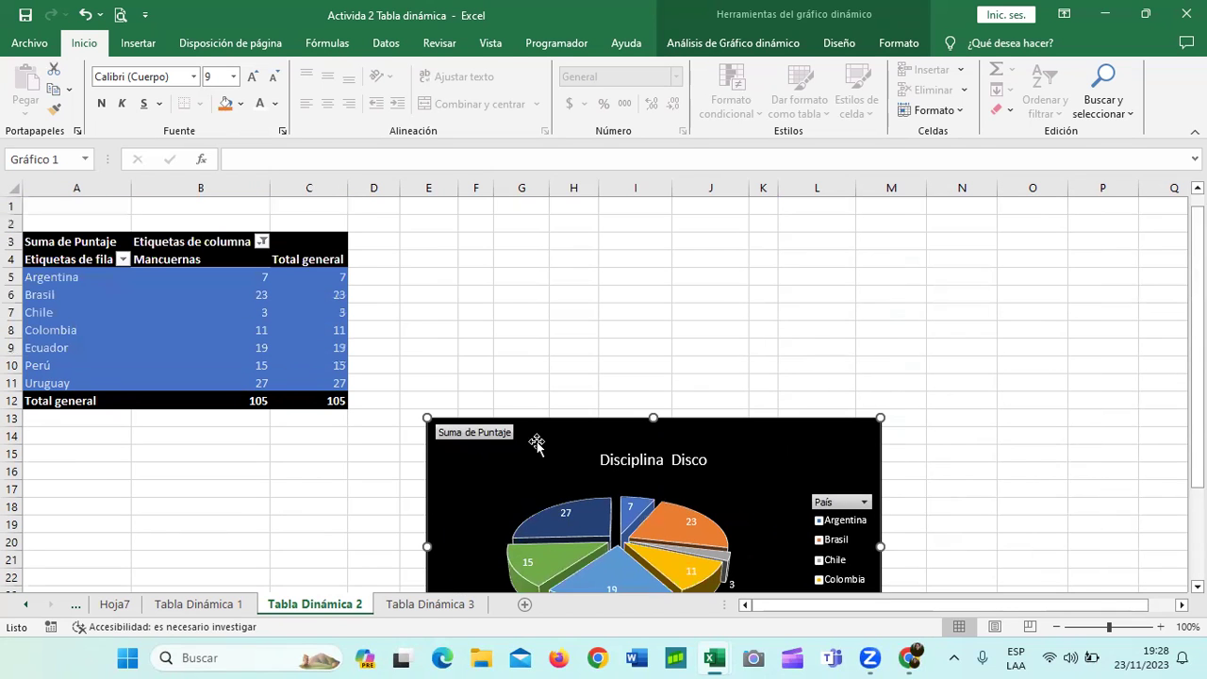
pyautogui.moveTo(536, 444); pyautogui.dragTo(657, 268)
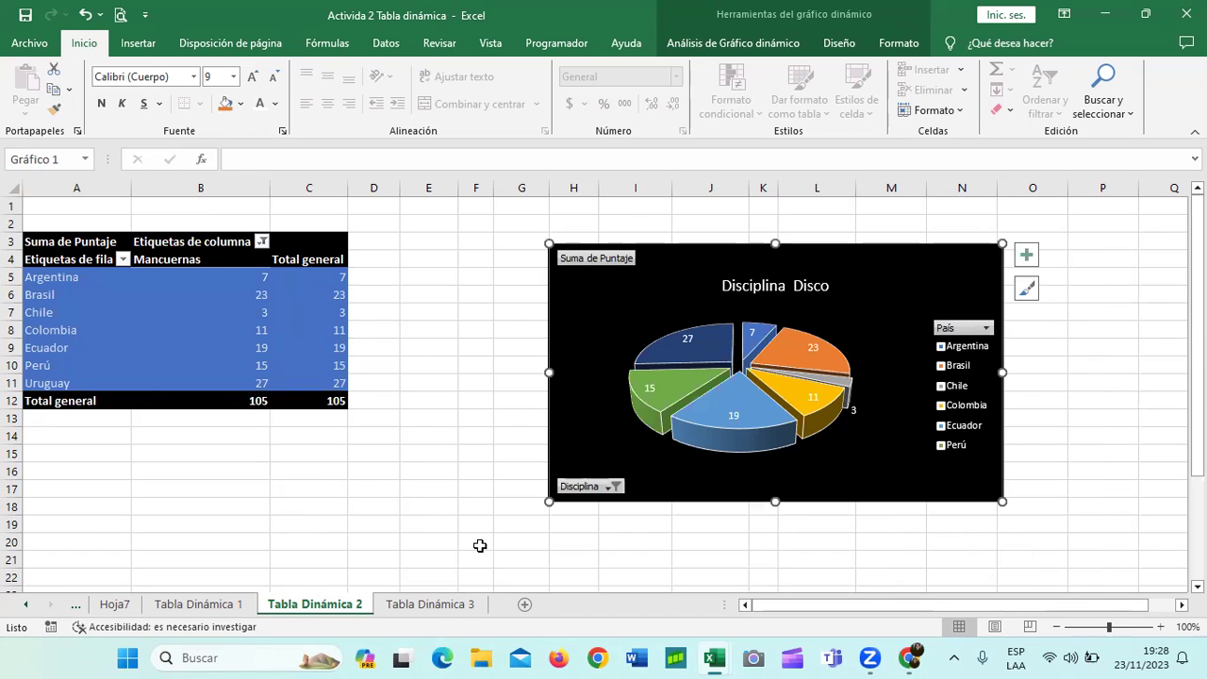
pyautogui.press('Escape')
pyautogui.moveTo(849, 274); pyautogui.dragTo(781, 242)
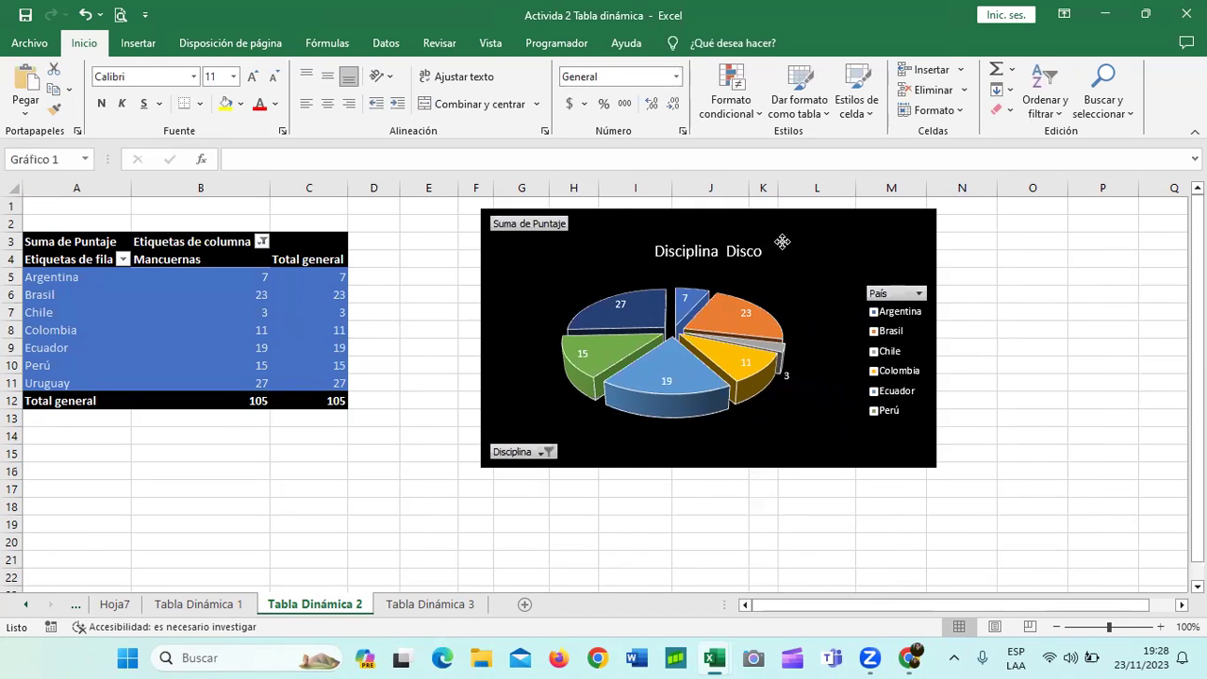
# Step: Clear all pivot chart filters with Borrar filtros and shift the pie chart right
pyautogui.click(781, 241)
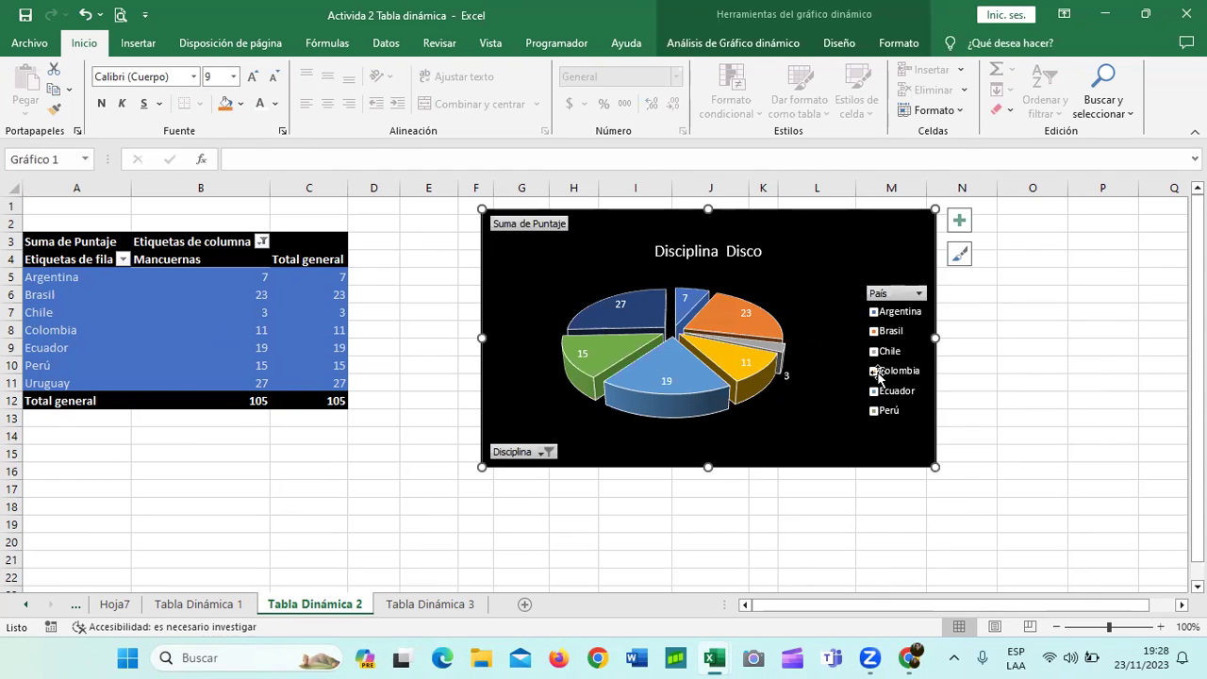
pyautogui.click(897, 49)
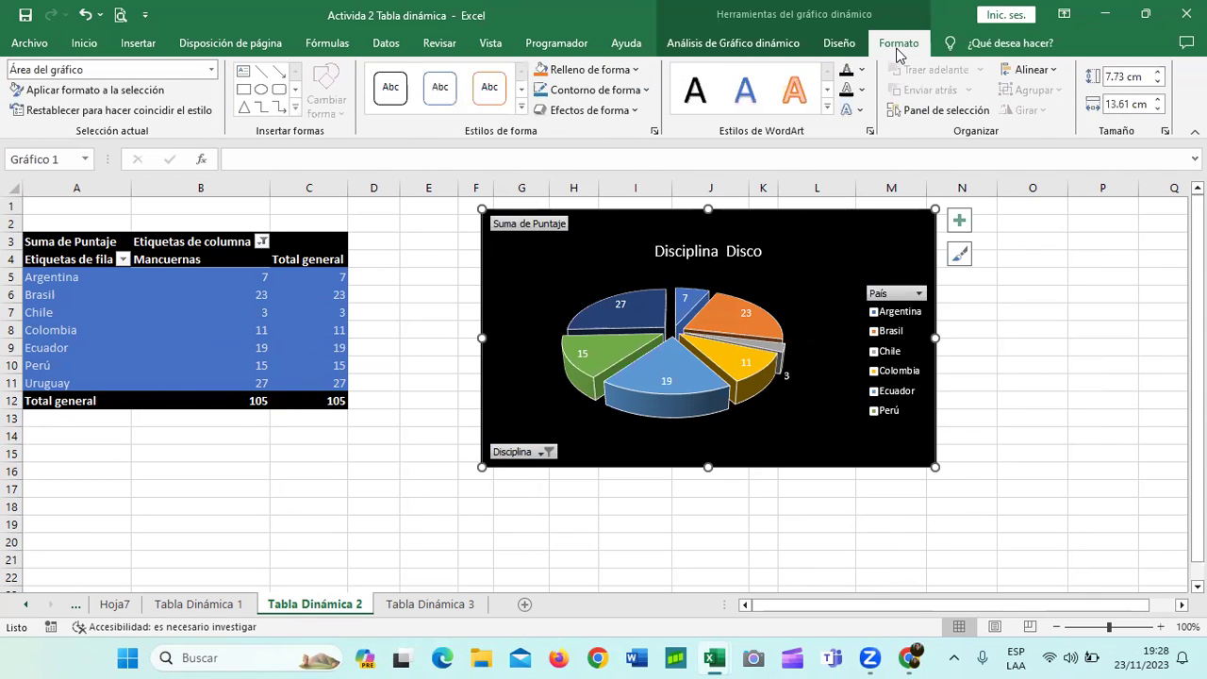
pyautogui.click(788, 47)
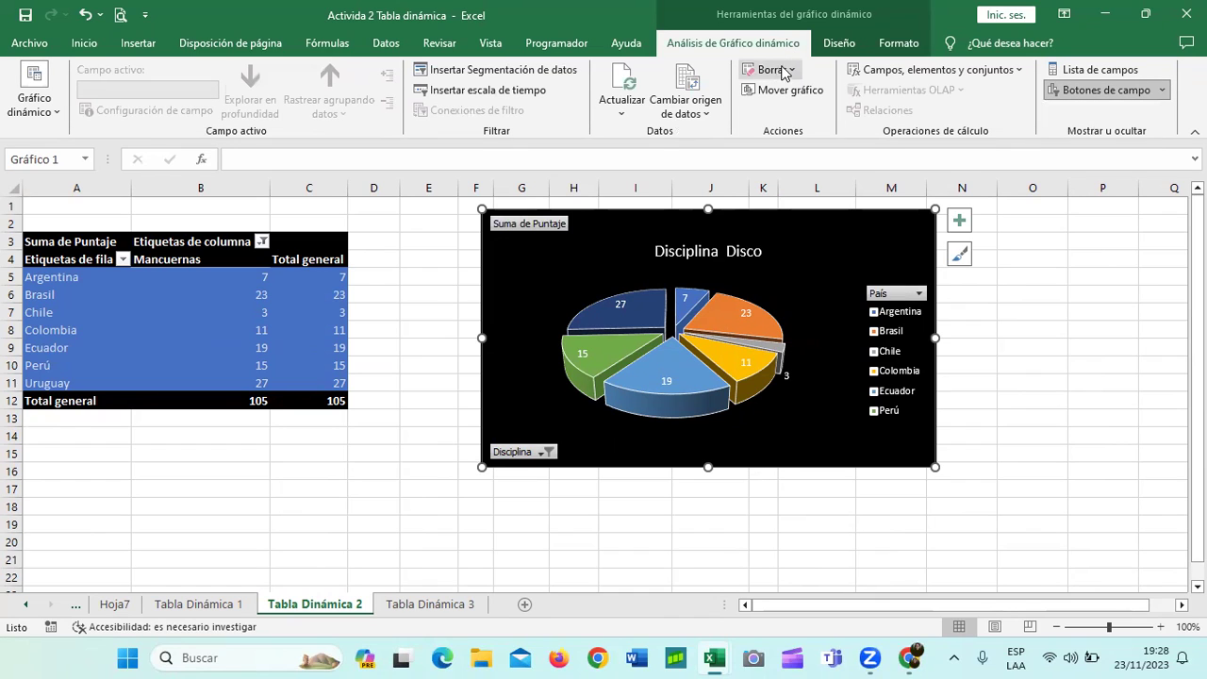
pyautogui.click(786, 73)
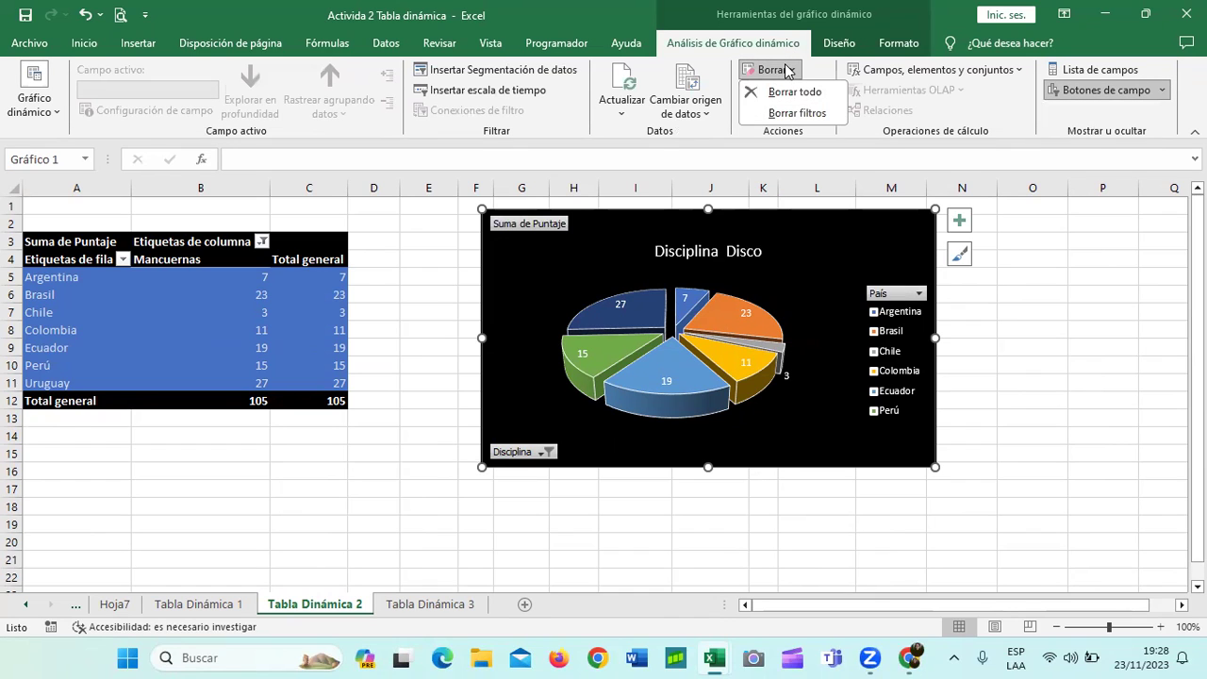
pyautogui.click(797, 114)
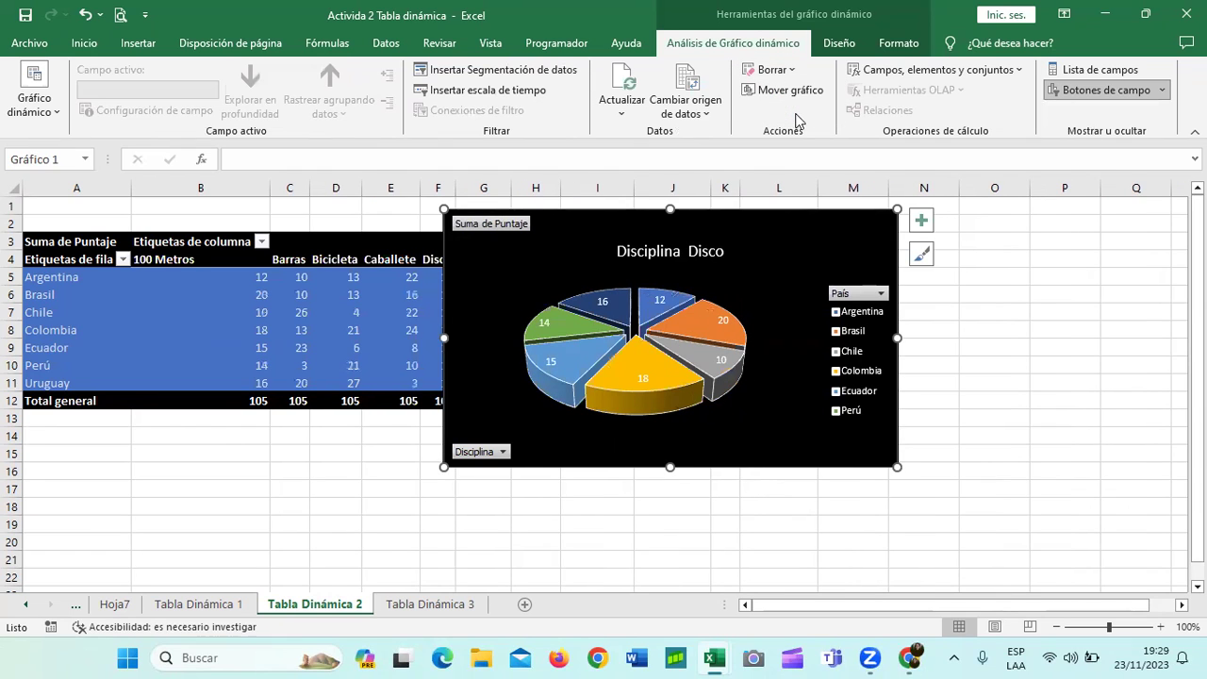
pyautogui.moveTo(809, 248)
pyautogui.mouseDown()
pyautogui.moveTo(865, 246)
pyautogui.moveTo(914, 218)
pyautogui.mouseUp()
# Step: Confirm the data source as 'Actividad 2'!$B$2:$E$142 and move the chart further right
pyautogui.click(786, 73)
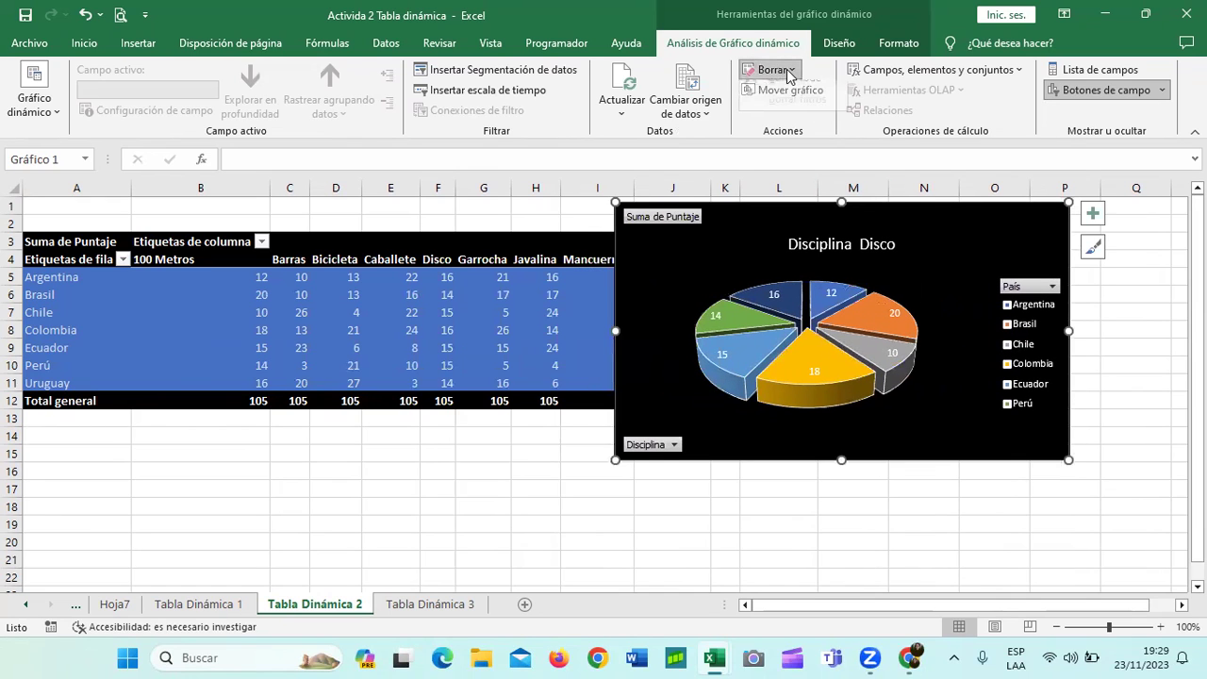
pyautogui.click(689, 106)
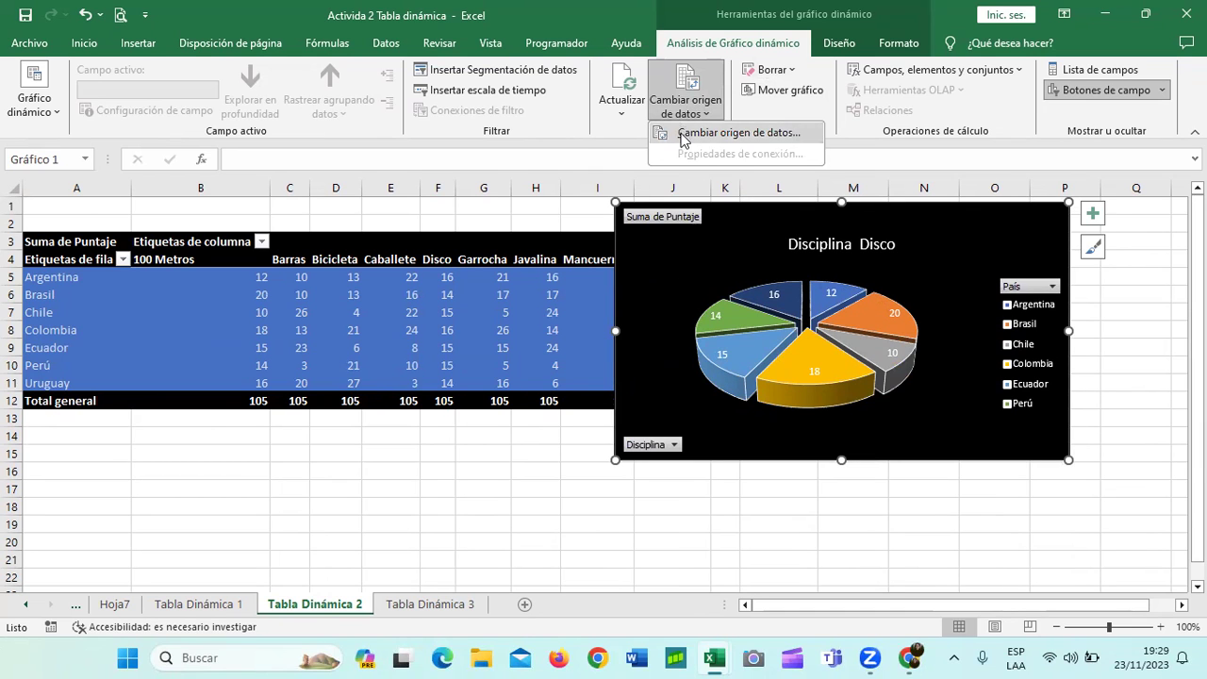
pyautogui.click(717, 133)
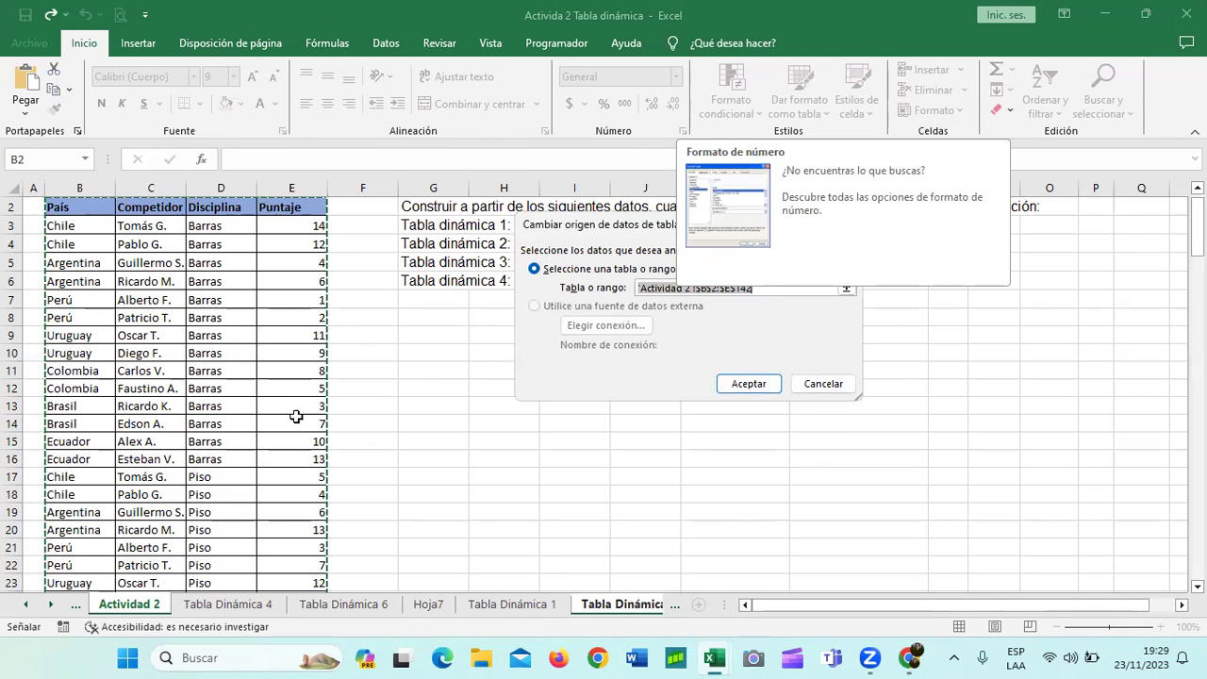
pyautogui.click(760, 382)
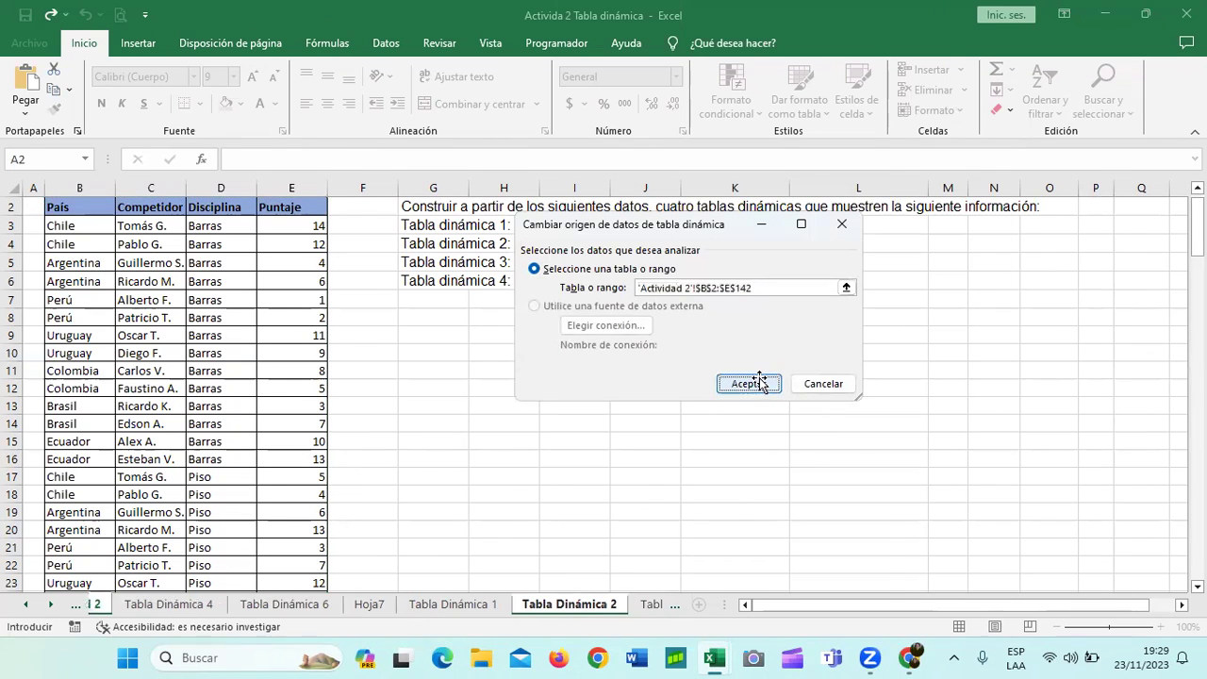
pyautogui.moveTo(954, 232); pyautogui.dragTo(1030, 251)
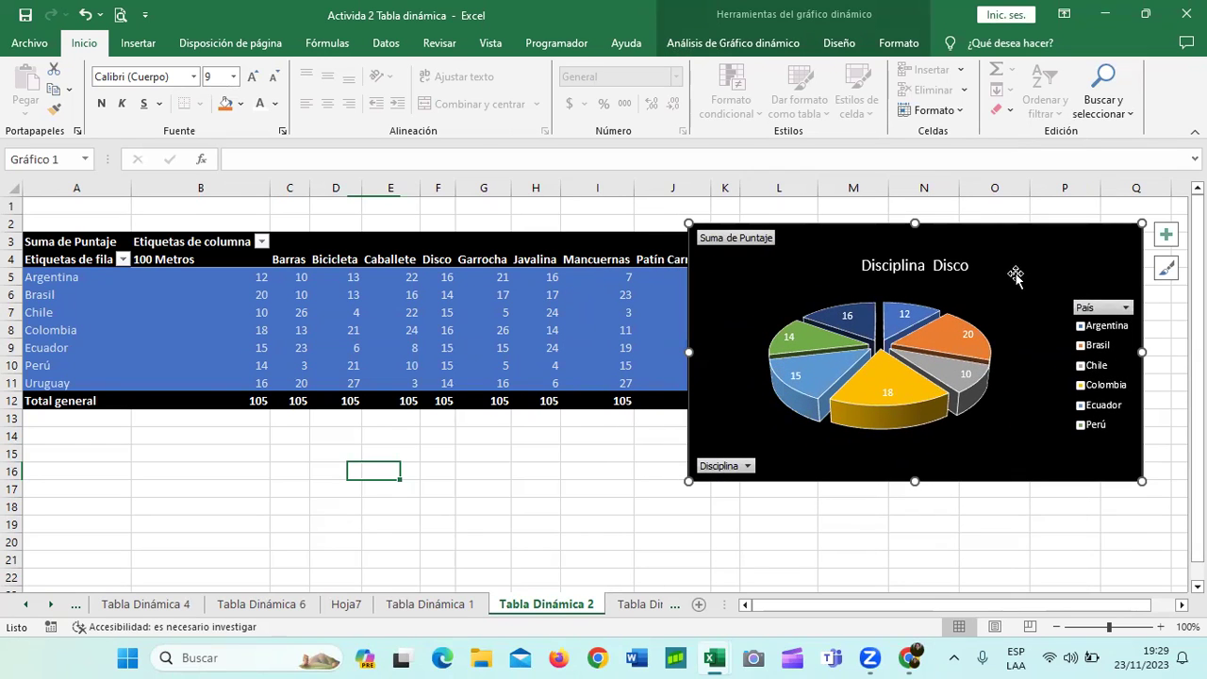
# Step: Replace the chart name Gráfico 1 with Disciplina in the Gráfico dinámico name box
pyautogui.click(775, 43)
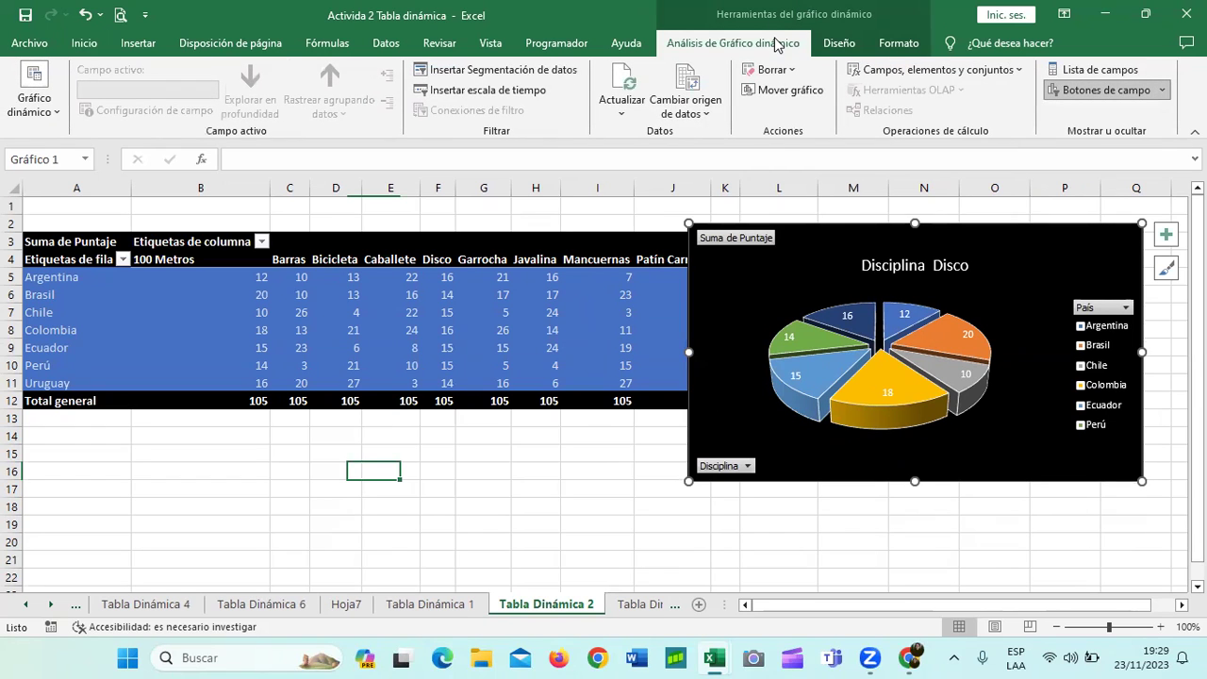
pyautogui.click(38, 112)
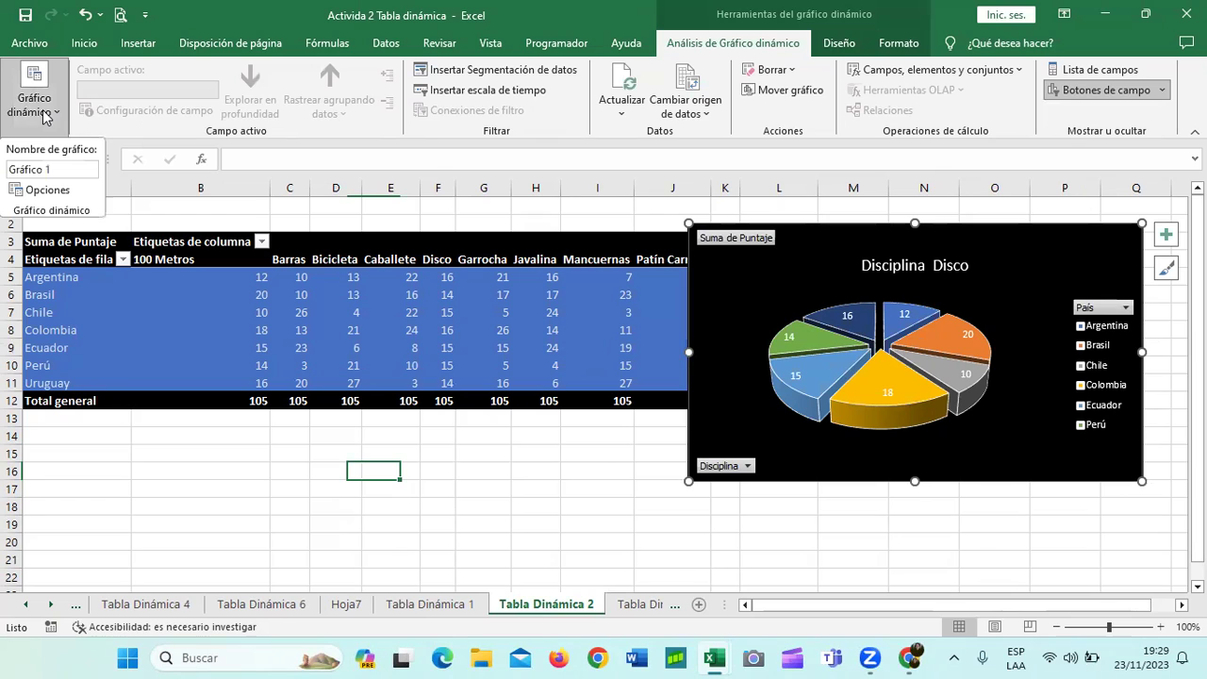
pyautogui.click(65, 168)
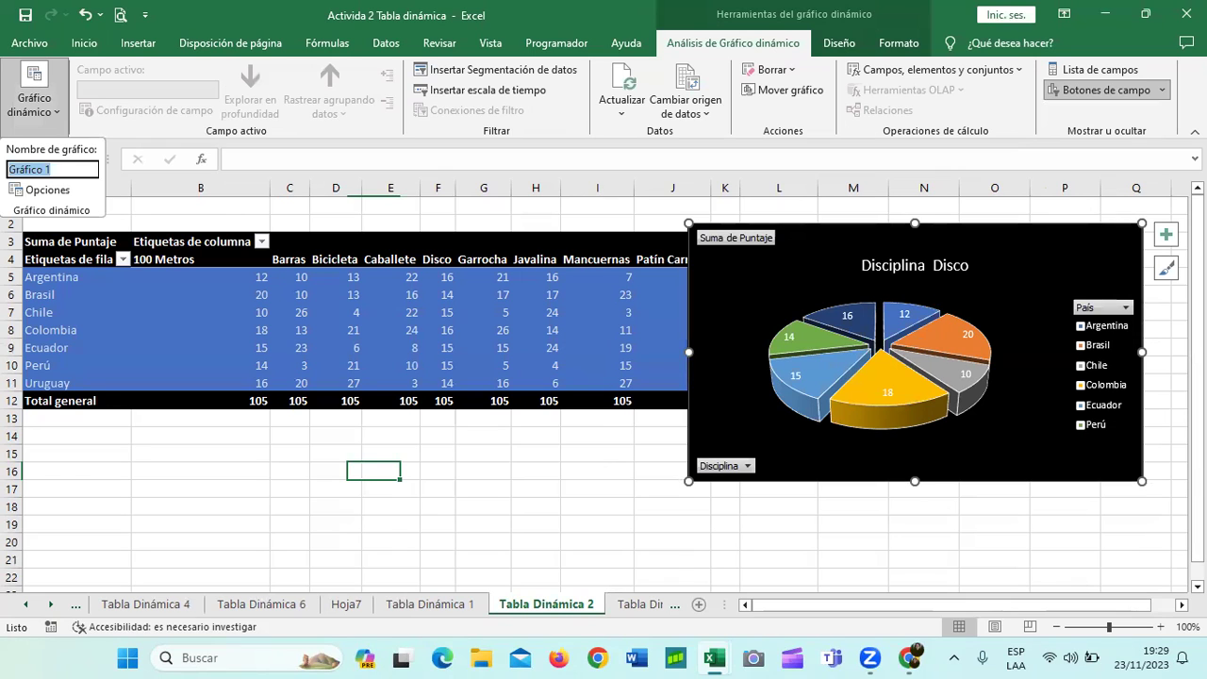
pyautogui.press('BackSpace')
pyautogui.moveTo(390, 347)
pyautogui.write('Disci')
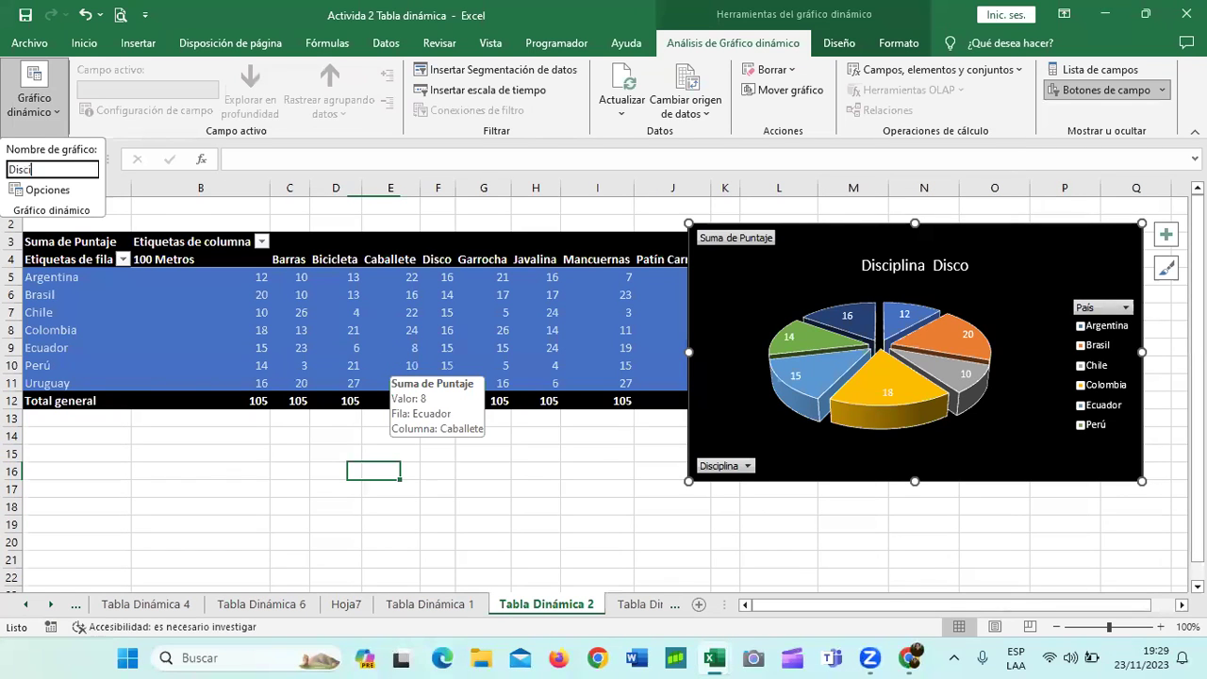
pyautogui.write('plina')
pyautogui.press('Escape')
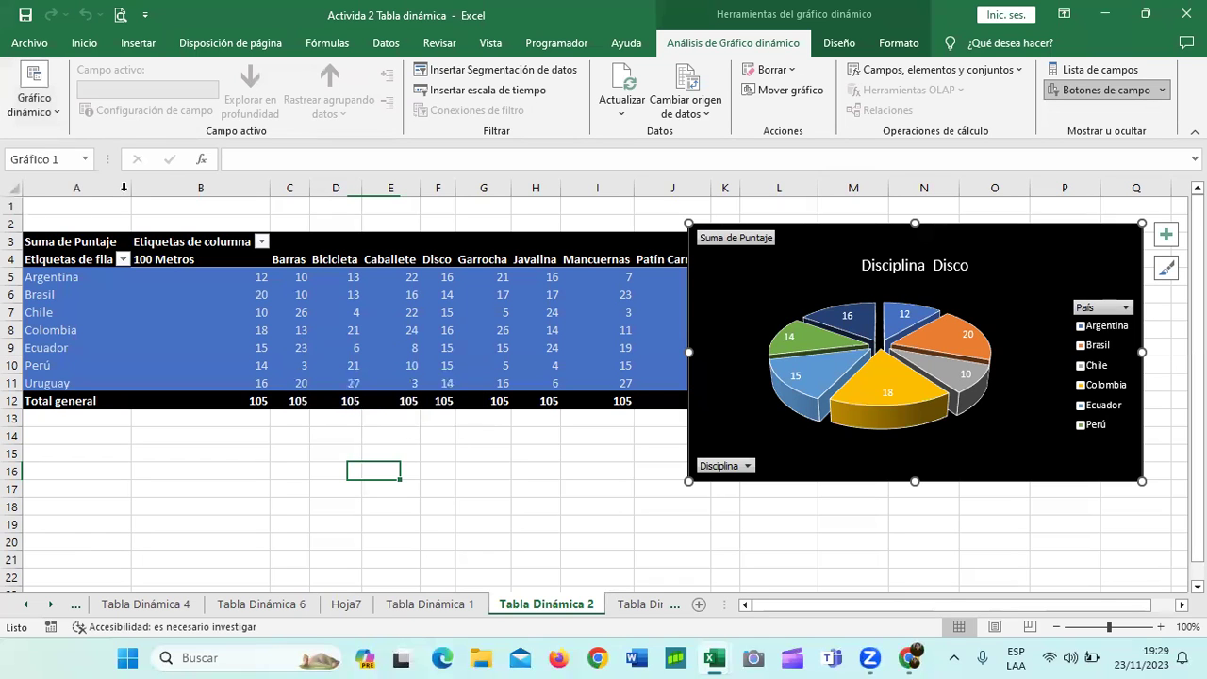
pyautogui.click(42, 160)
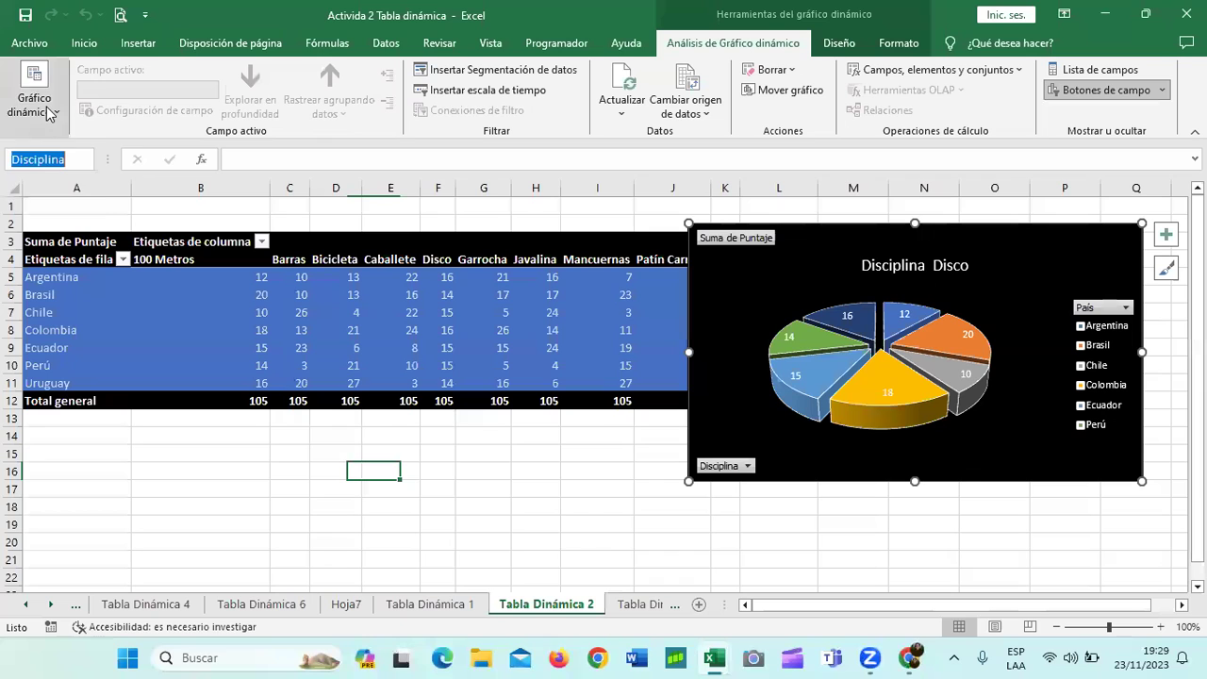
# Step: In PivotTable options, show empty cells and error values as blanks, then apply
pyautogui.click(49, 113)
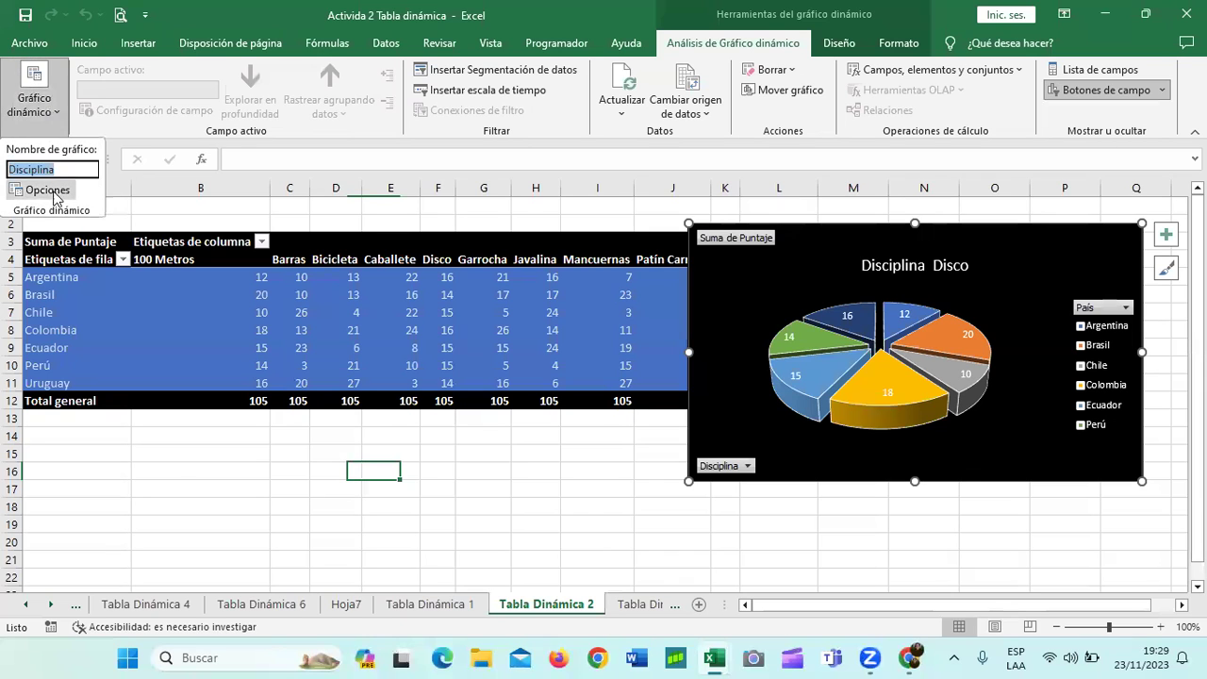
pyautogui.click(54, 192)
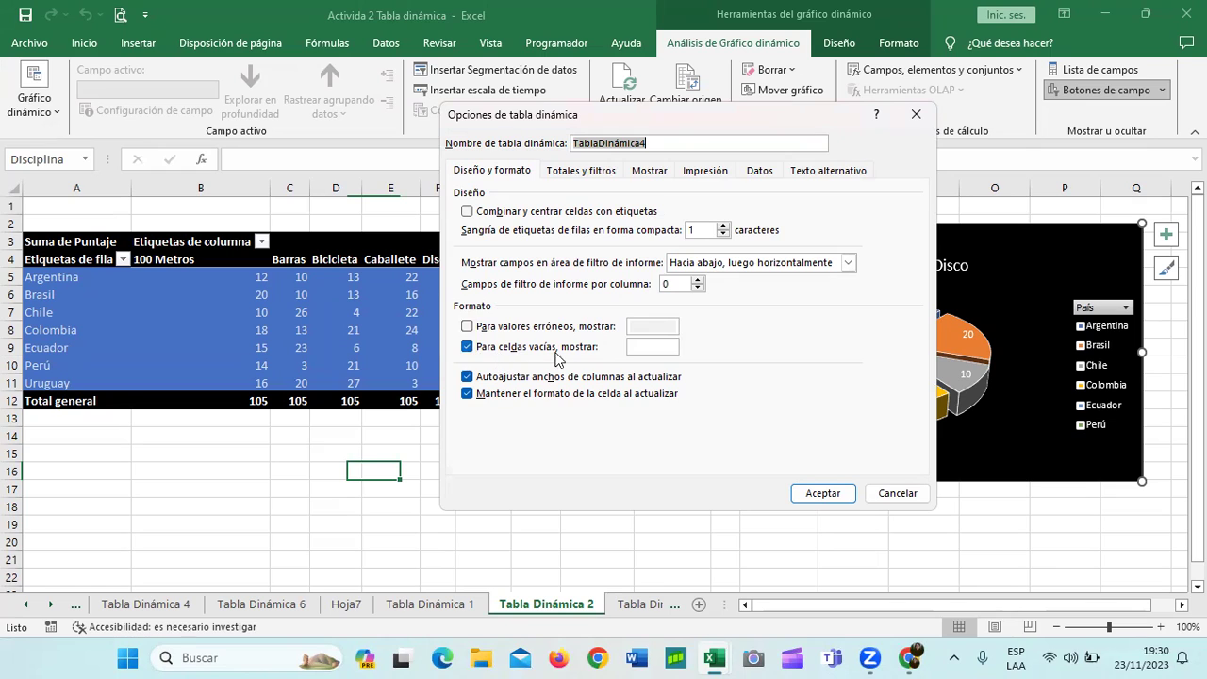
pyautogui.click(465, 347)
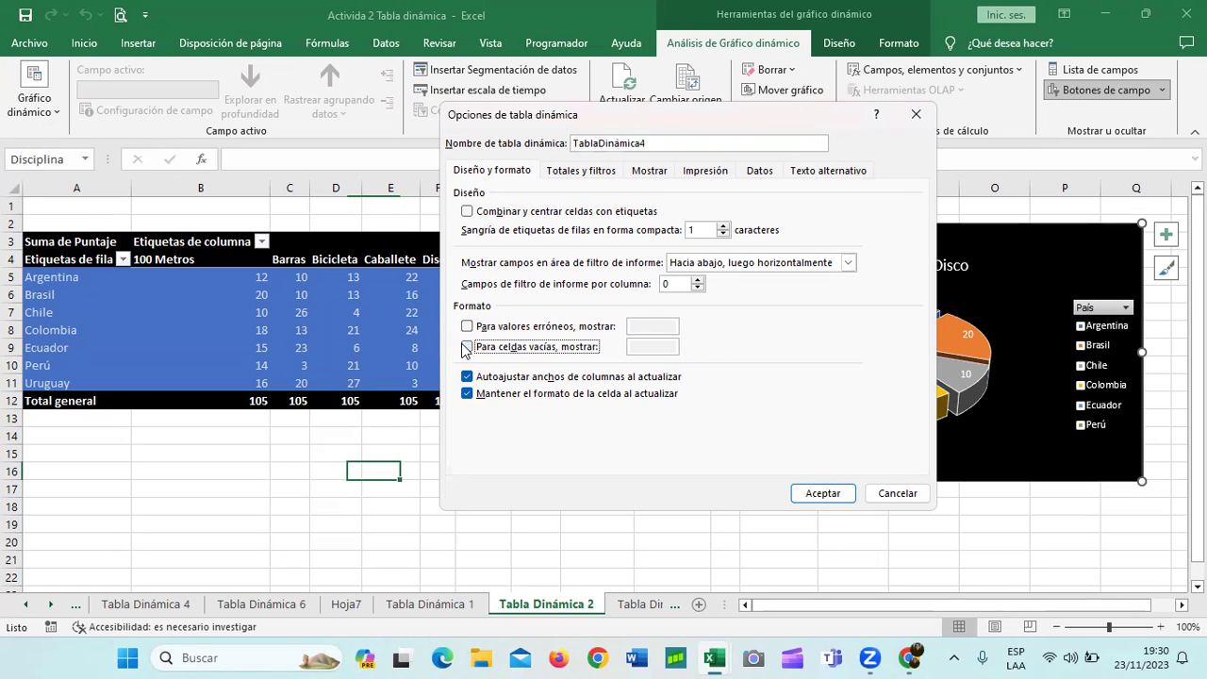
pyautogui.click(466, 347)
pyautogui.click(659, 348)
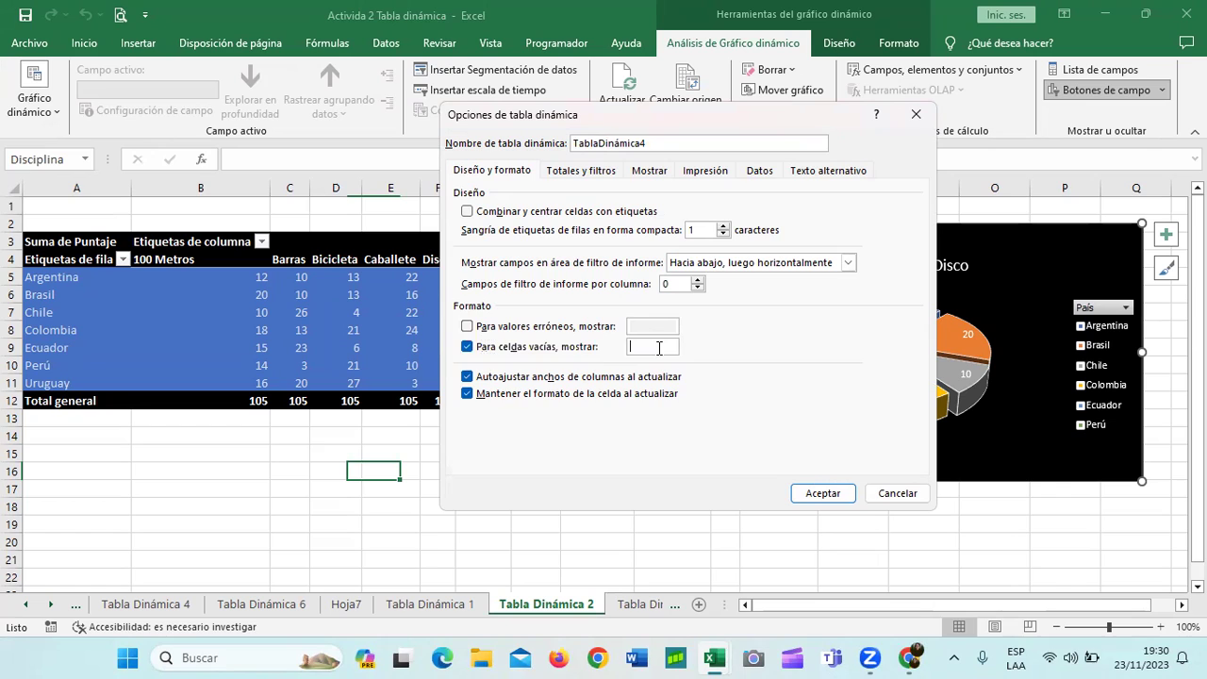
pyautogui.click(466, 327)
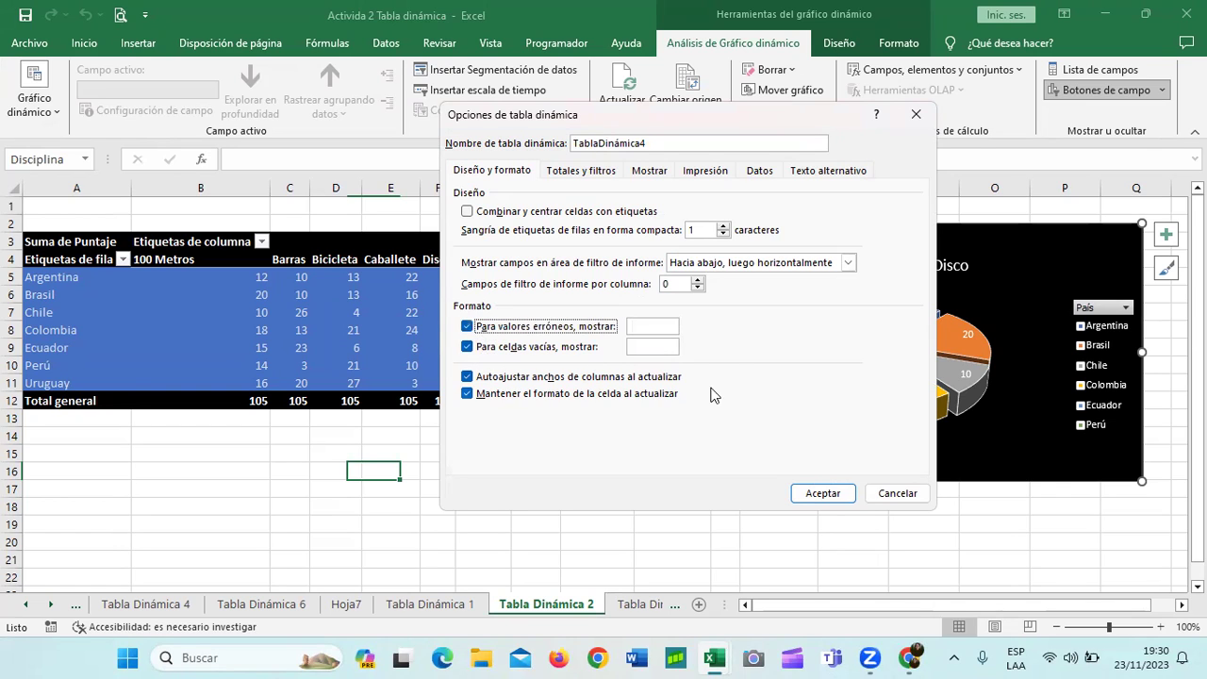
pyautogui.click(836, 497)
# Step: Move the pie chart right to uncover Patín Carrera and enlarge it downward and leftward
pyautogui.moveTo(1002, 255); pyautogui.dragTo(1032, 247)
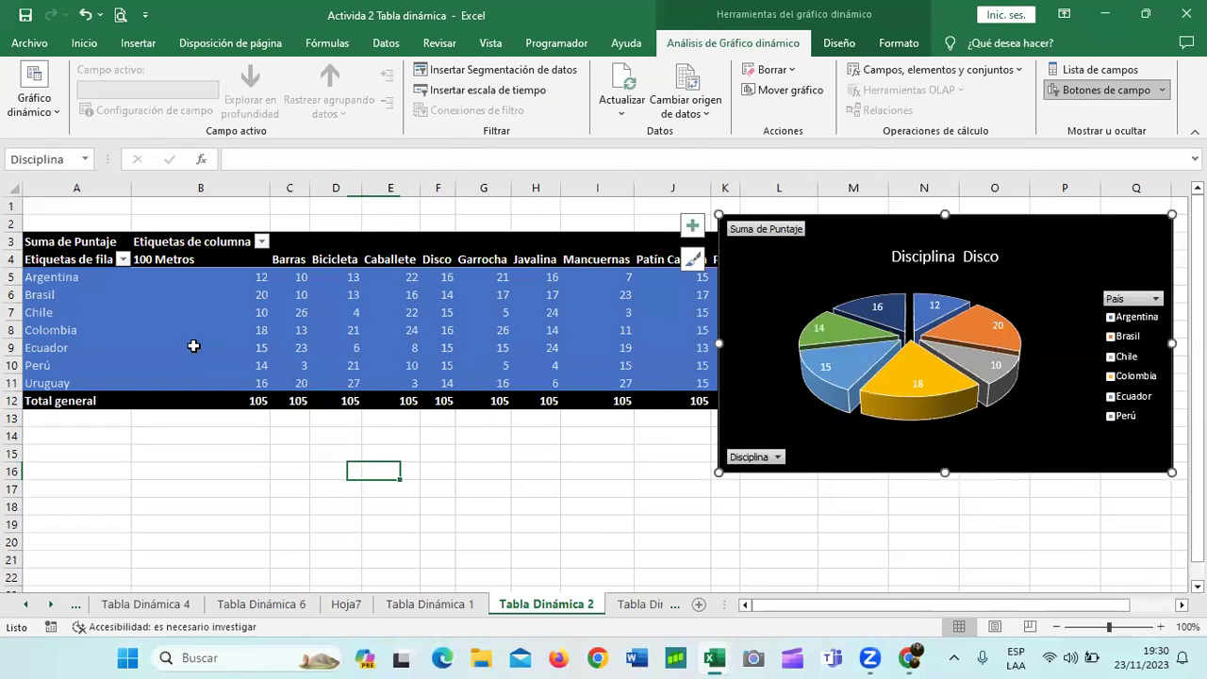
pyautogui.moveTo(1045, 252); pyautogui.dragTo(1039, 252)
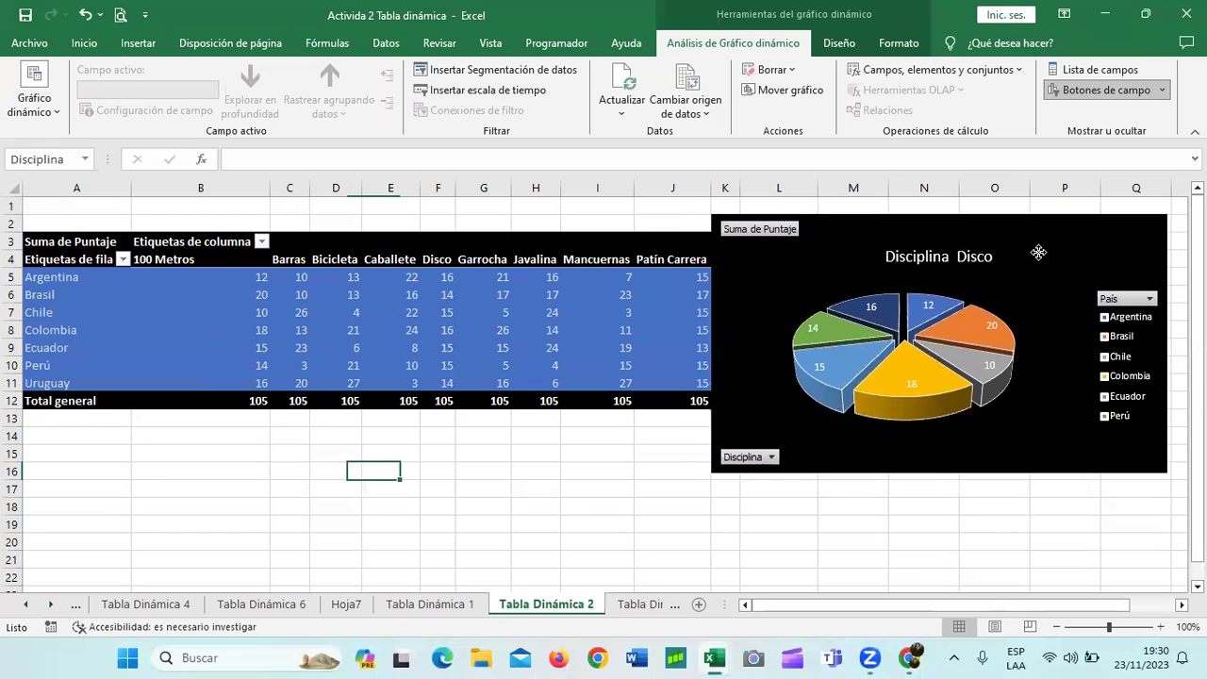
pyautogui.click(607, 506)
pyautogui.click(1049, 253)
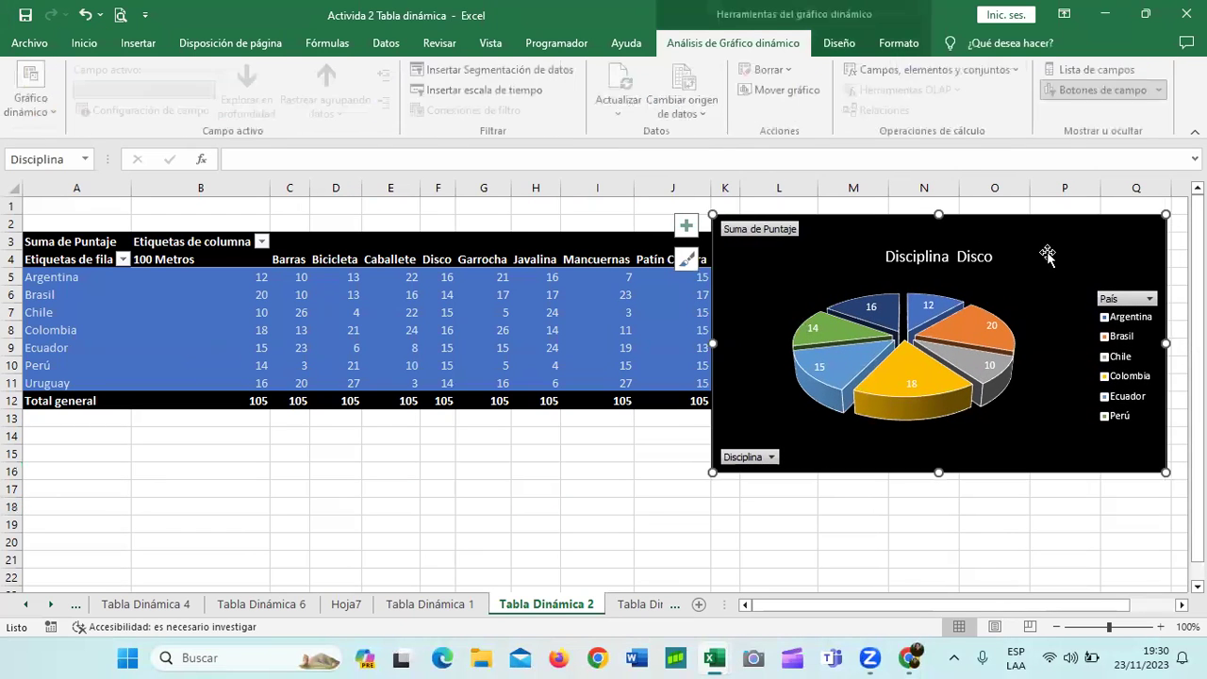
pyautogui.moveTo(942, 473); pyautogui.dragTo(940, 525)
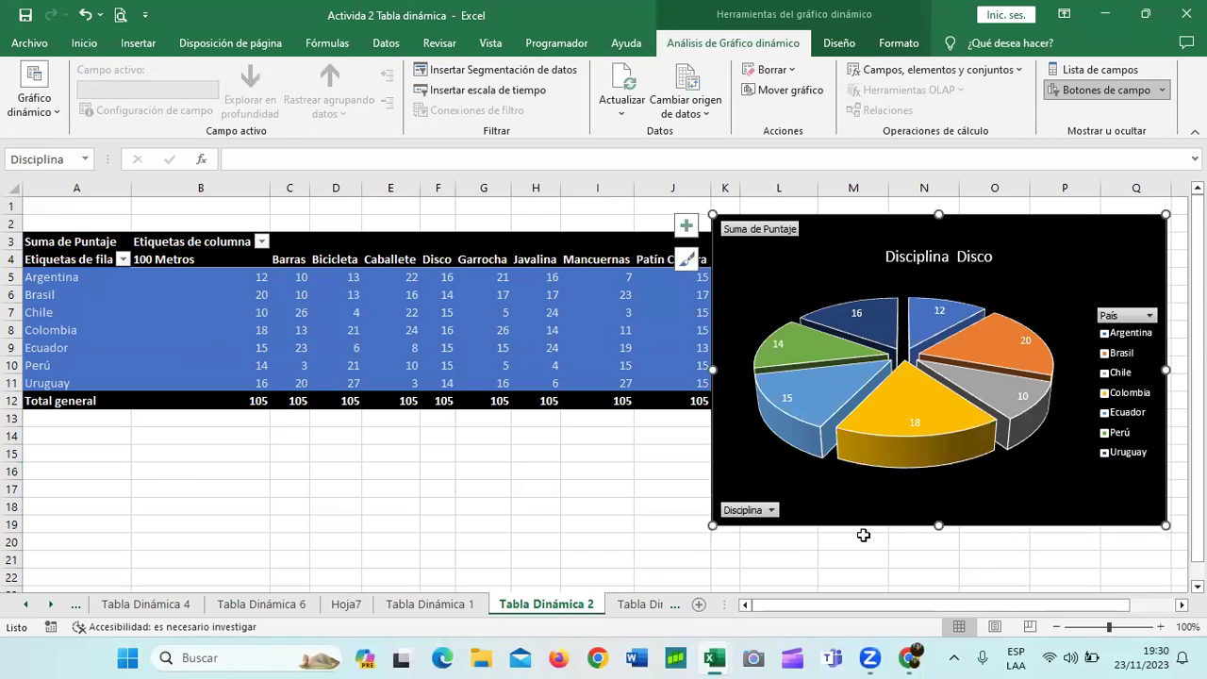
pyautogui.moveTo(711, 525); pyautogui.dragTo(658, 553)
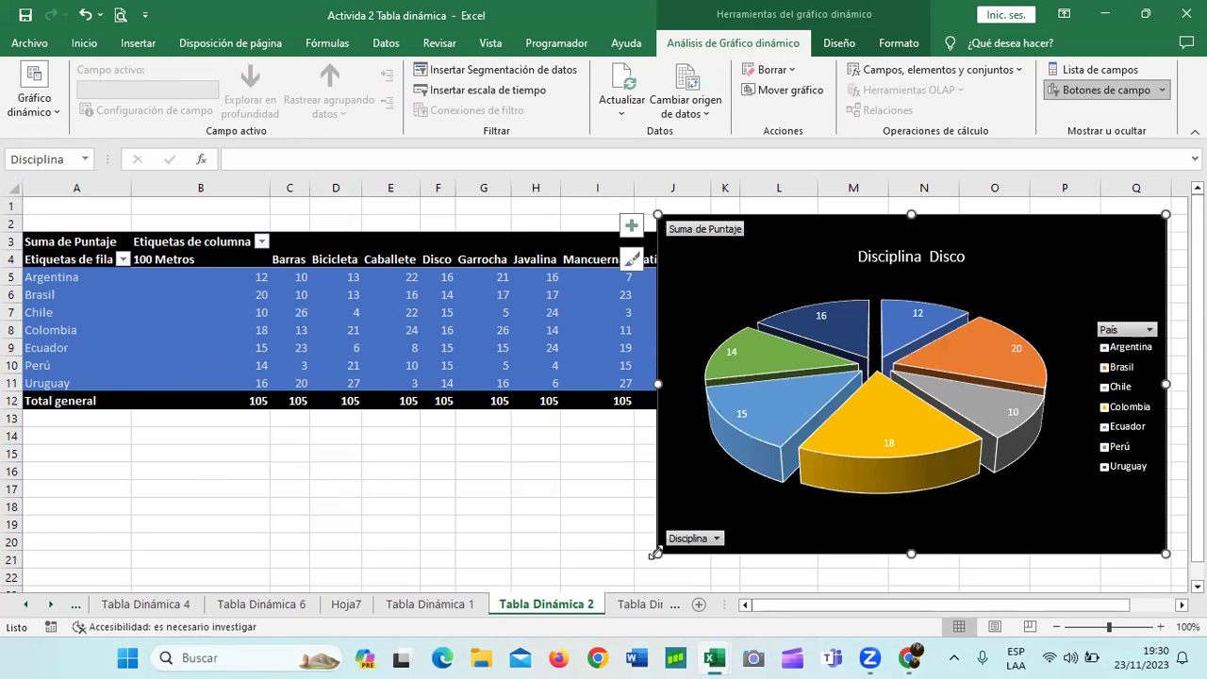
# Step: Select the individual pie slices in turn: the 16, 12, 18 and 20 slices
pyautogui.click(986, 353)
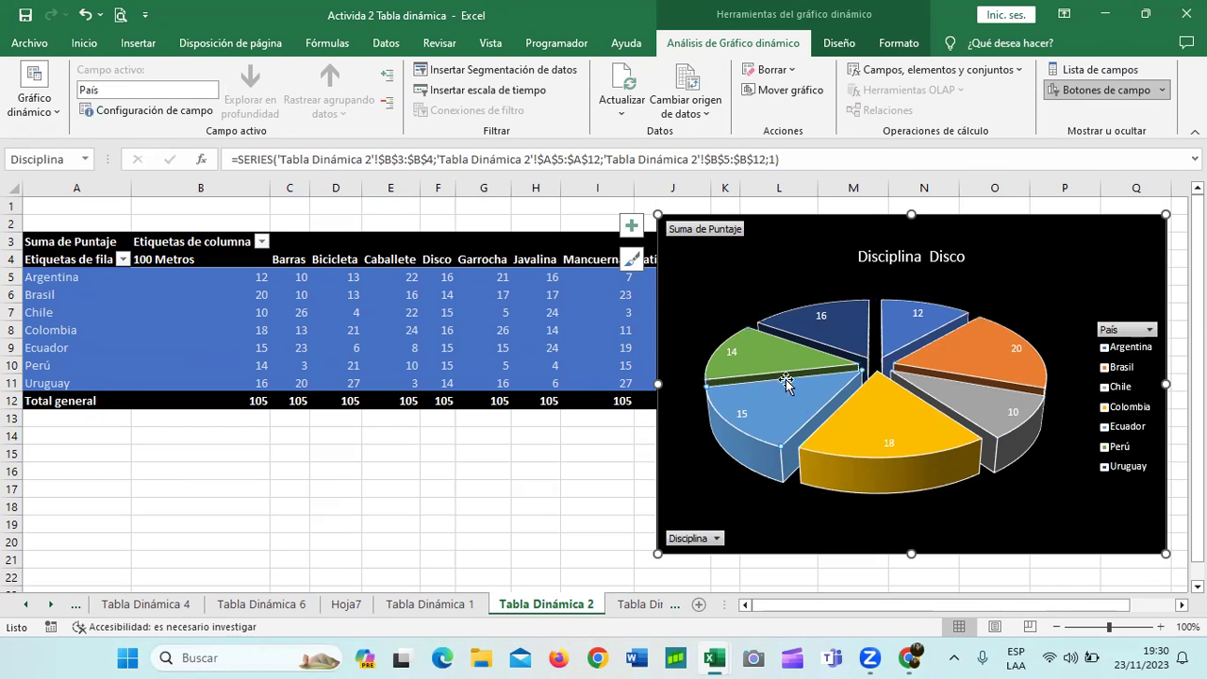
pyautogui.click(858, 332)
pyautogui.click(895, 335)
pyautogui.click(914, 329)
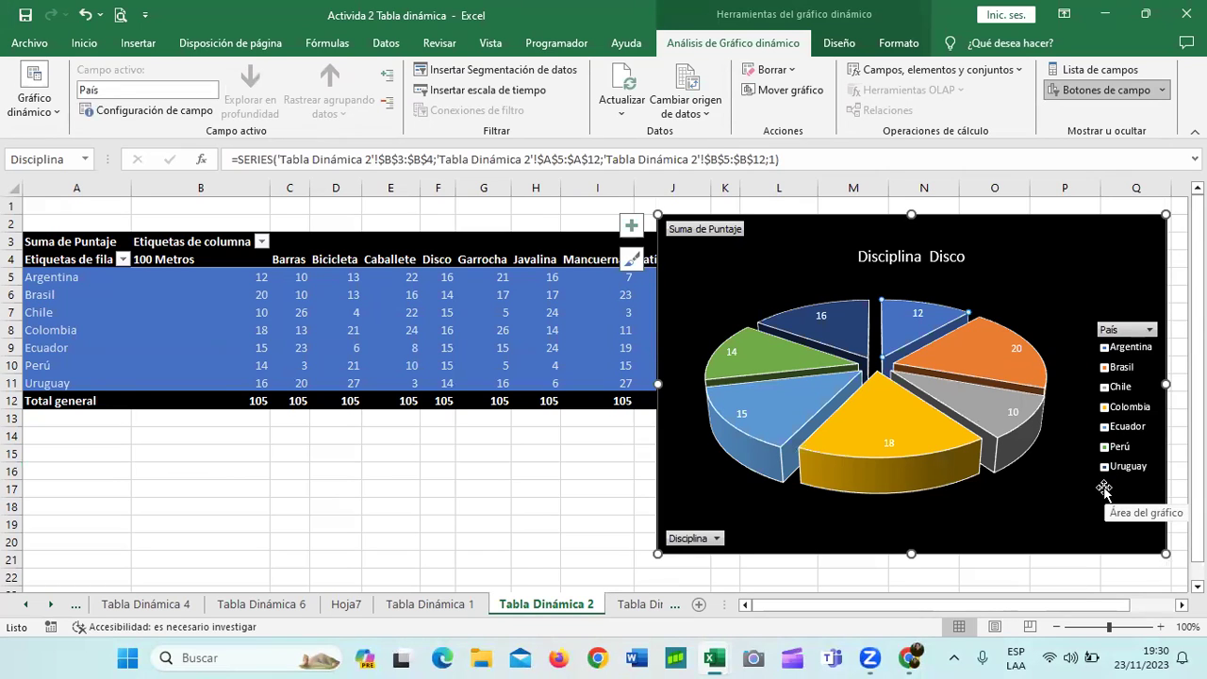
pyautogui.click(941, 451)
pyautogui.click(838, 334)
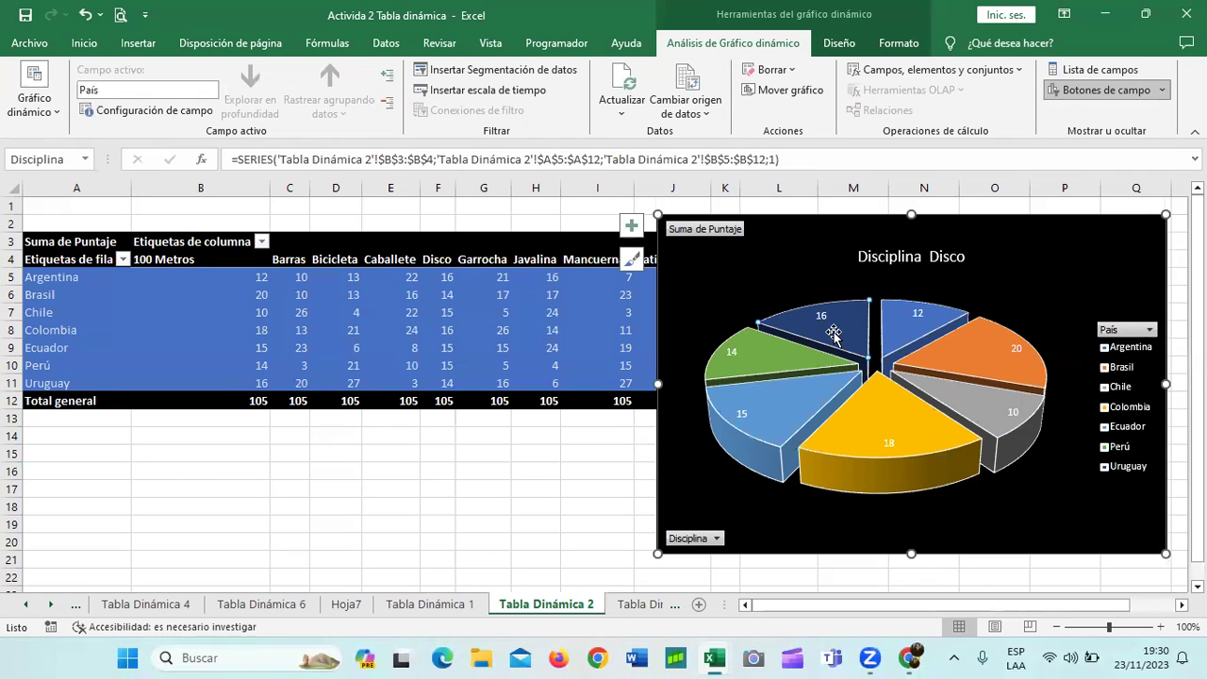
pyautogui.click(913, 443)
pyautogui.click(971, 354)
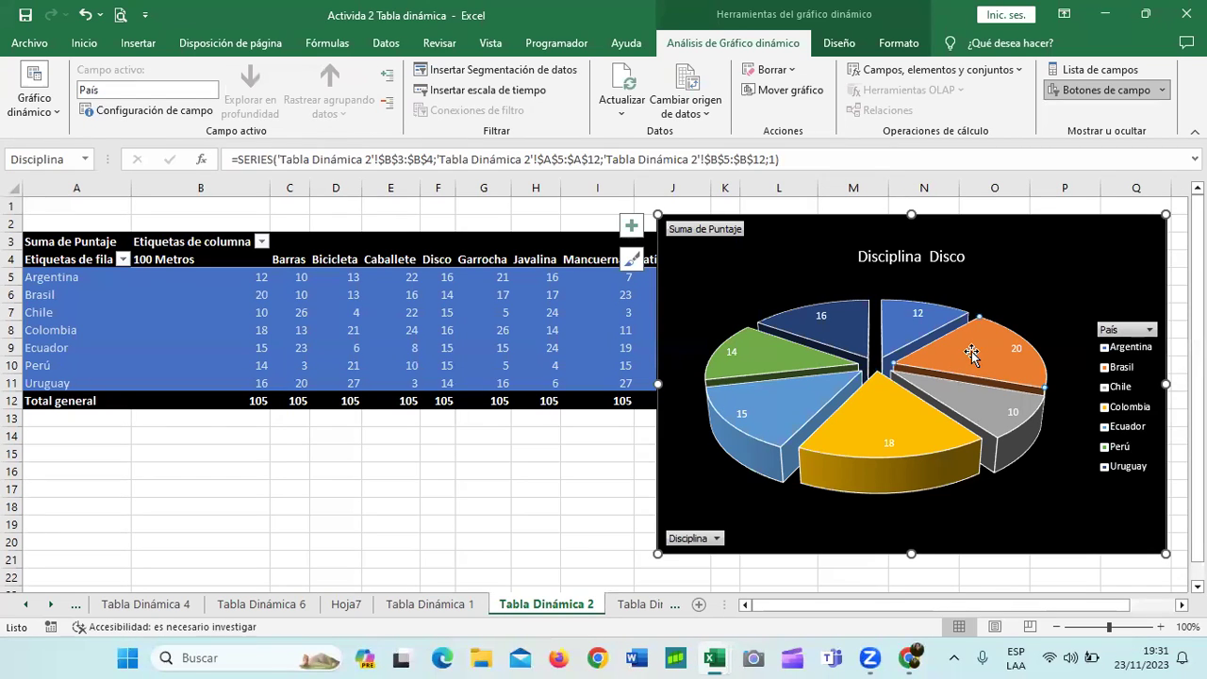
# Step: Make the country legend taller and reselect the whole pie chart
pyautogui.click(1129, 400)
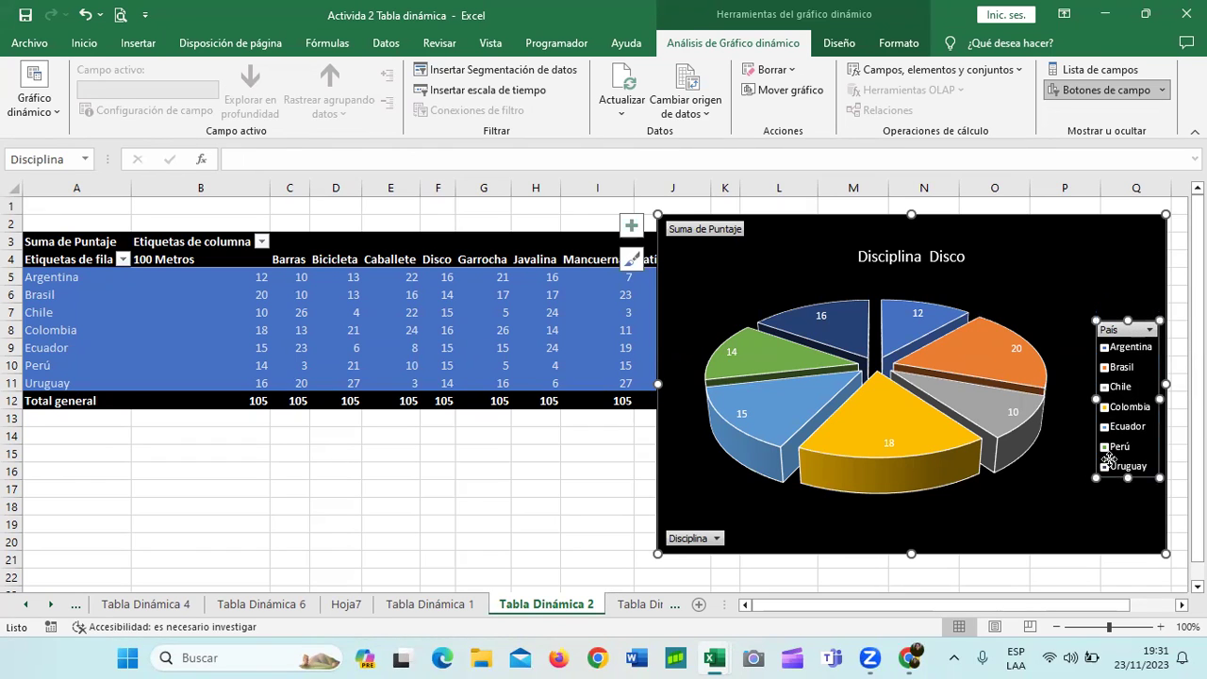
pyautogui.moveTo(1128, 321); pyautogui.dragTo(1128, 272)
pyautogui.click(1151, 281)
pyautogui.click(1119, 251)
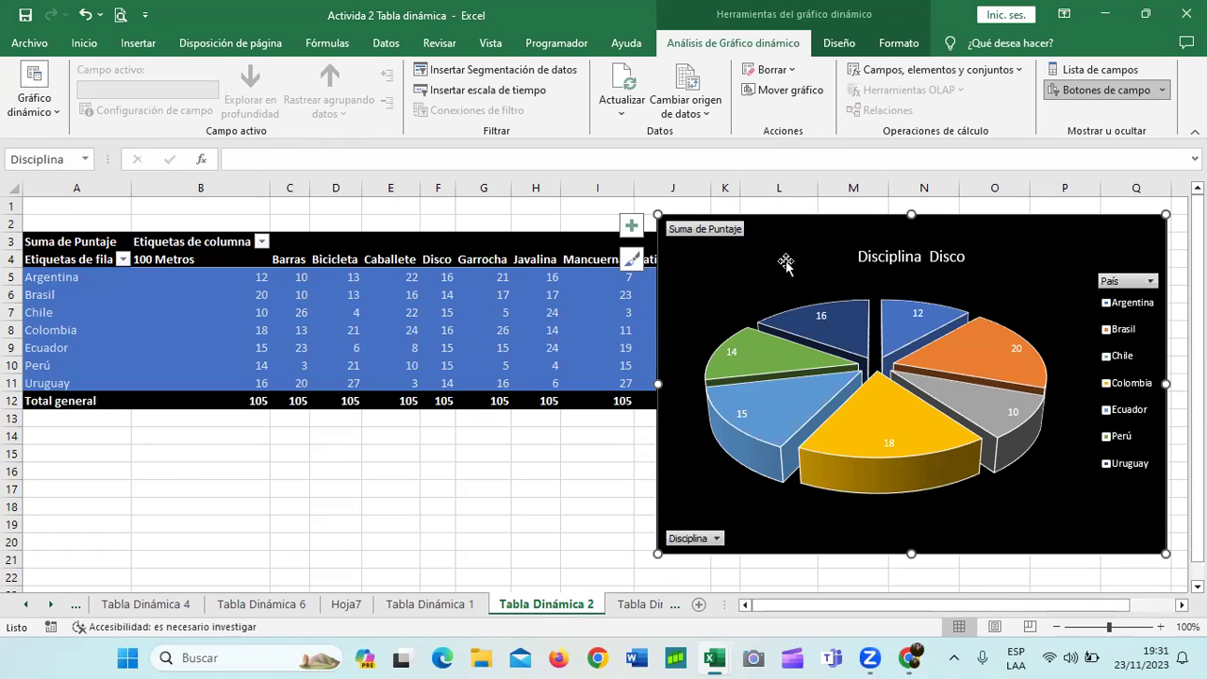
pyautogui.click(631, 226)
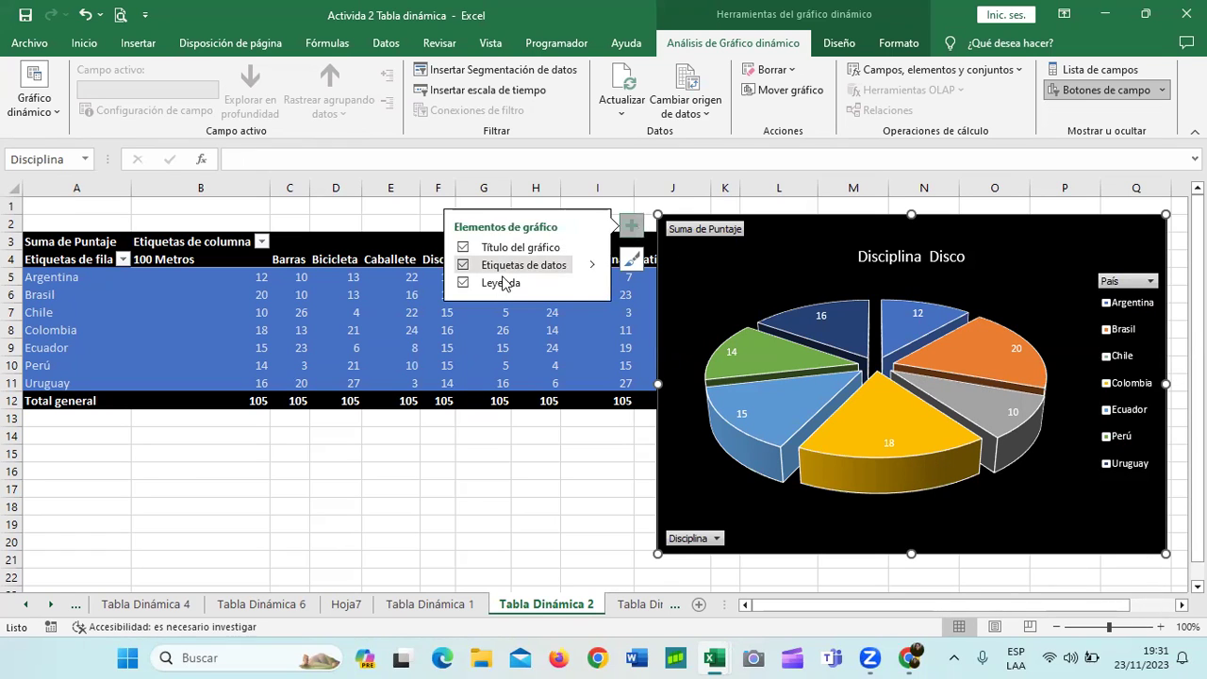
# Step: Set the legend to Inferior, stretch the chart taller and enlarge the legend box
pyautogui.click(592, 285)
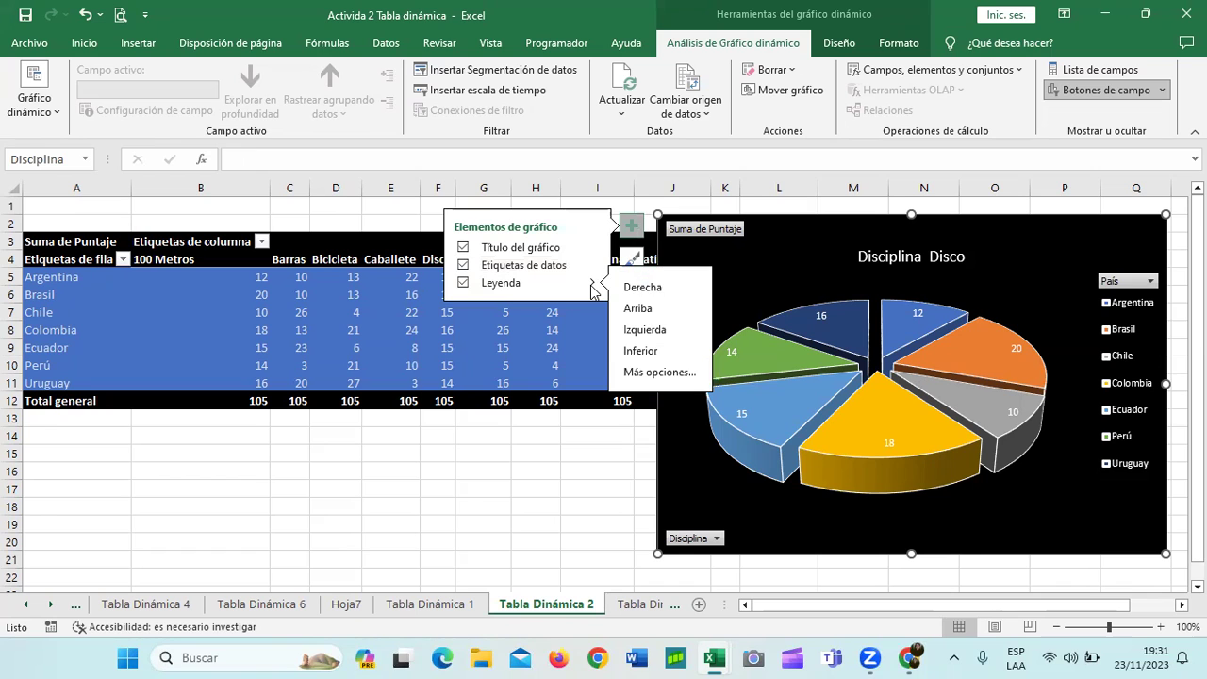
pyautogui.click(679, 329)
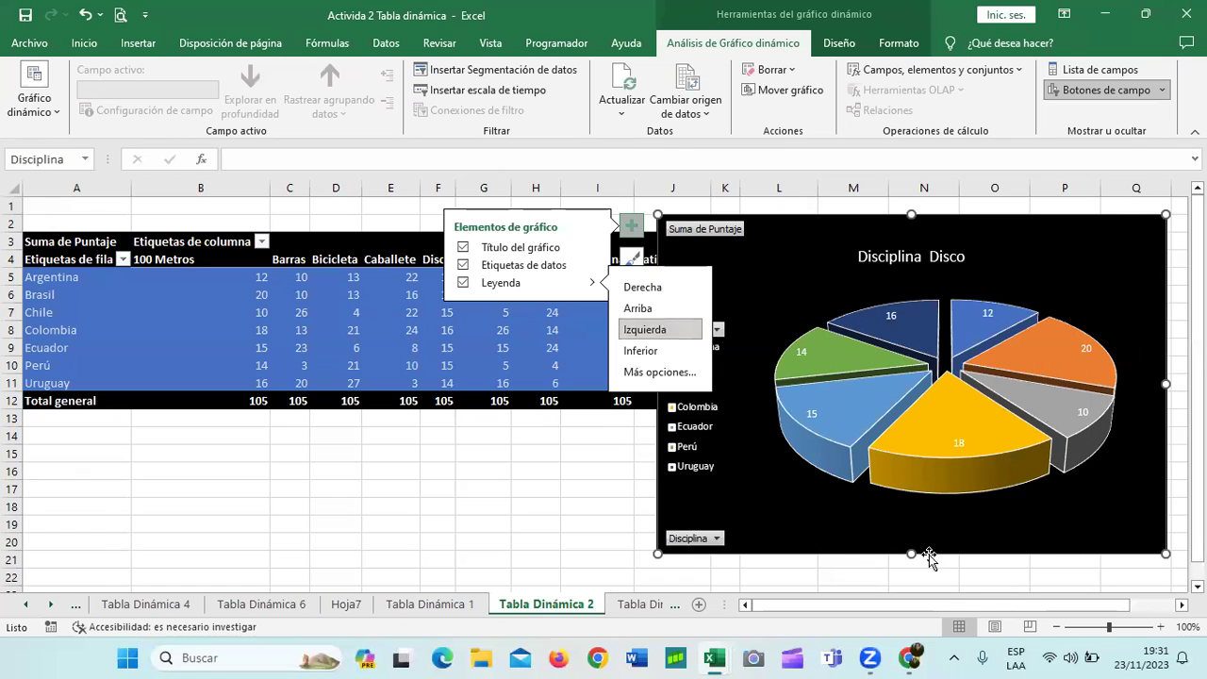
pyautogui.click(674, 354)
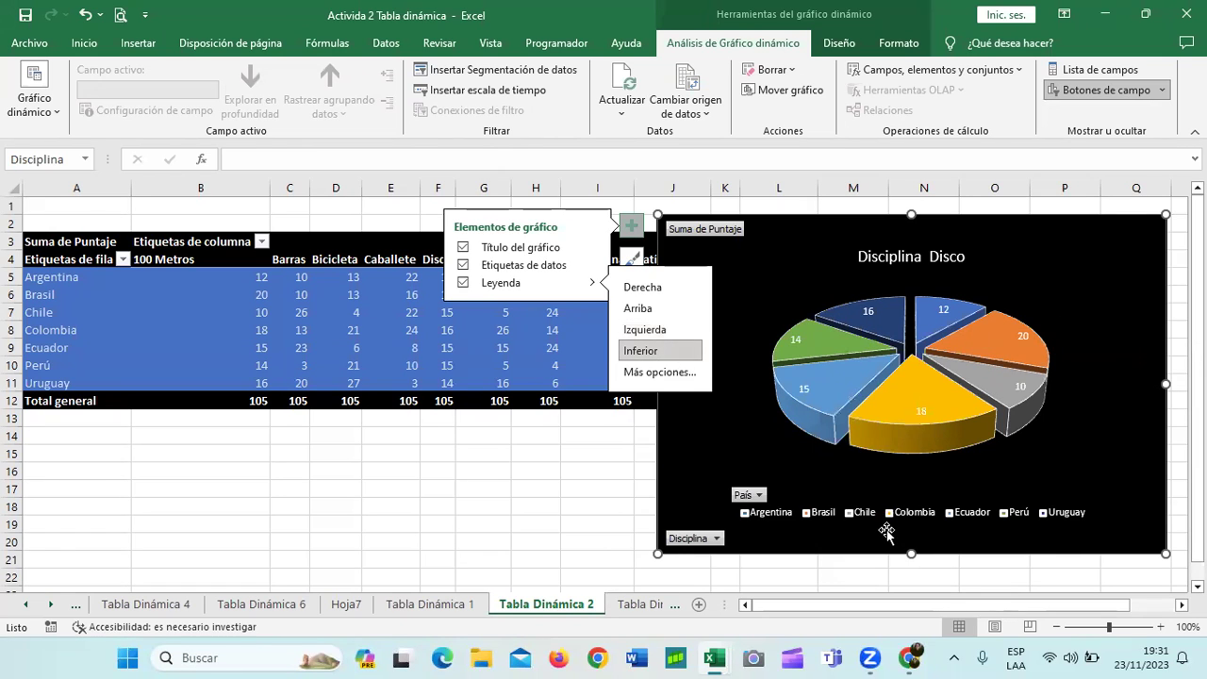
pyautogui.click(888, 514)
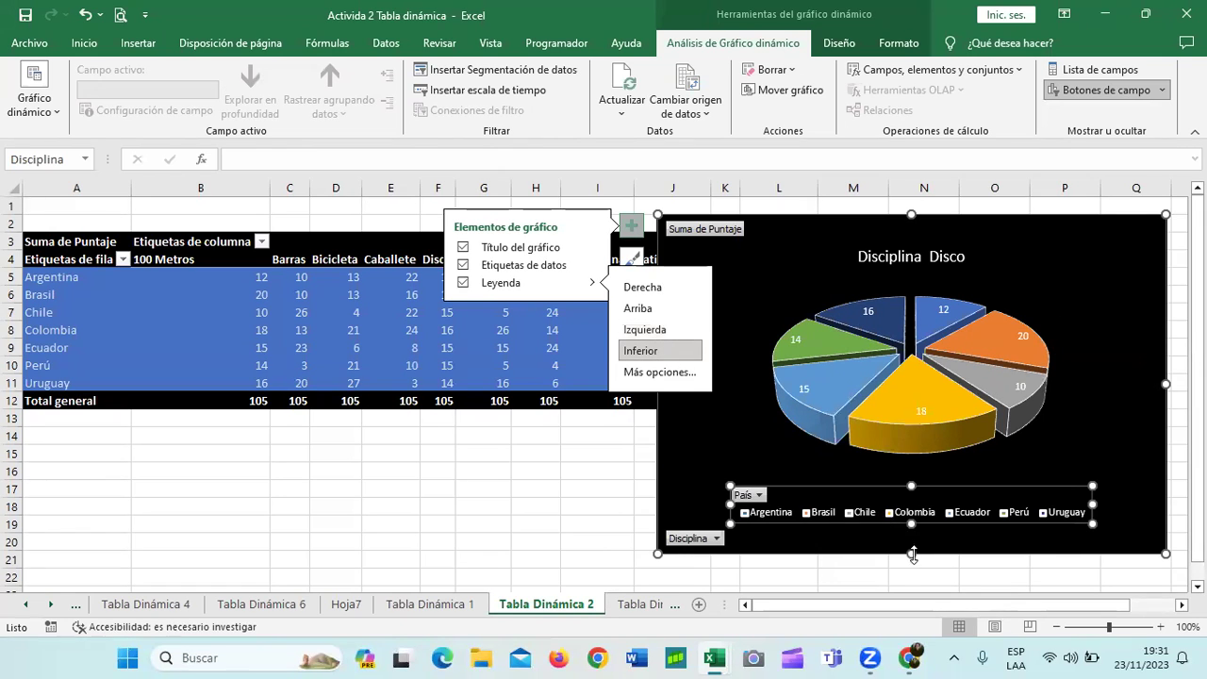
pyautogui.moveTo(913, 555); pyautogui.dragTo(913, 580)
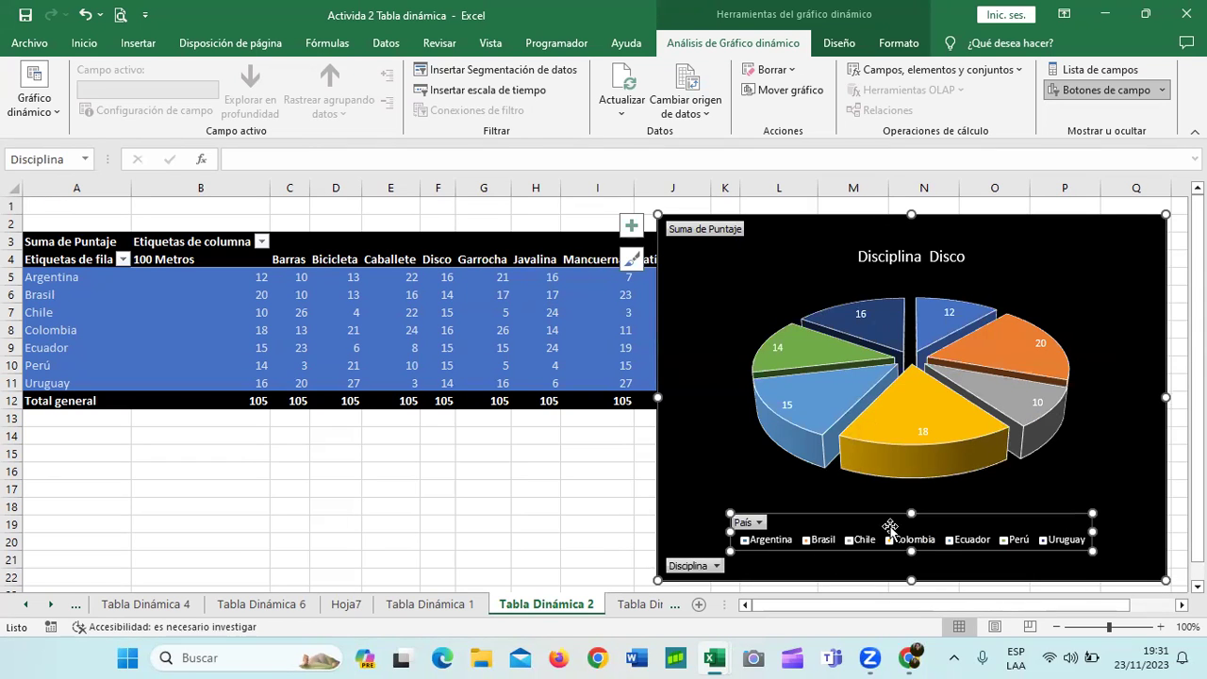
pyautogui.moveTo(911, 514); pyautogui.dragTo(911, 499)
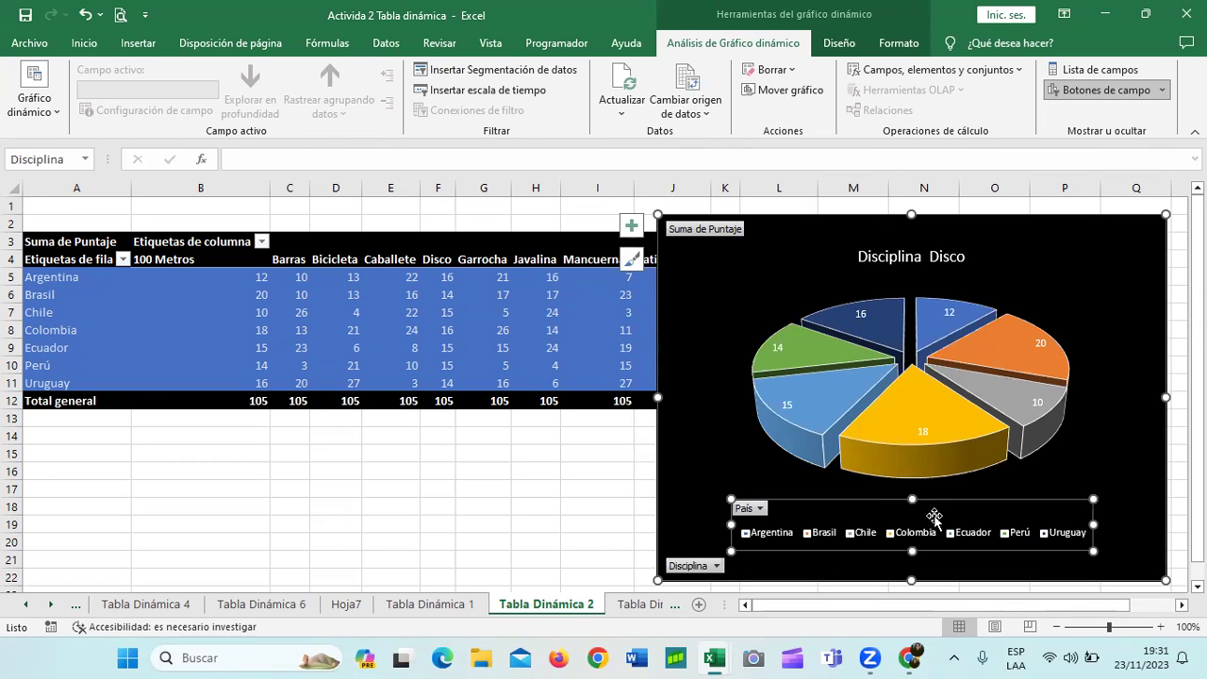
# Step: Select the Argentina and Colombia legend entries, then the whole legend
pyautogui.click(775, 537)
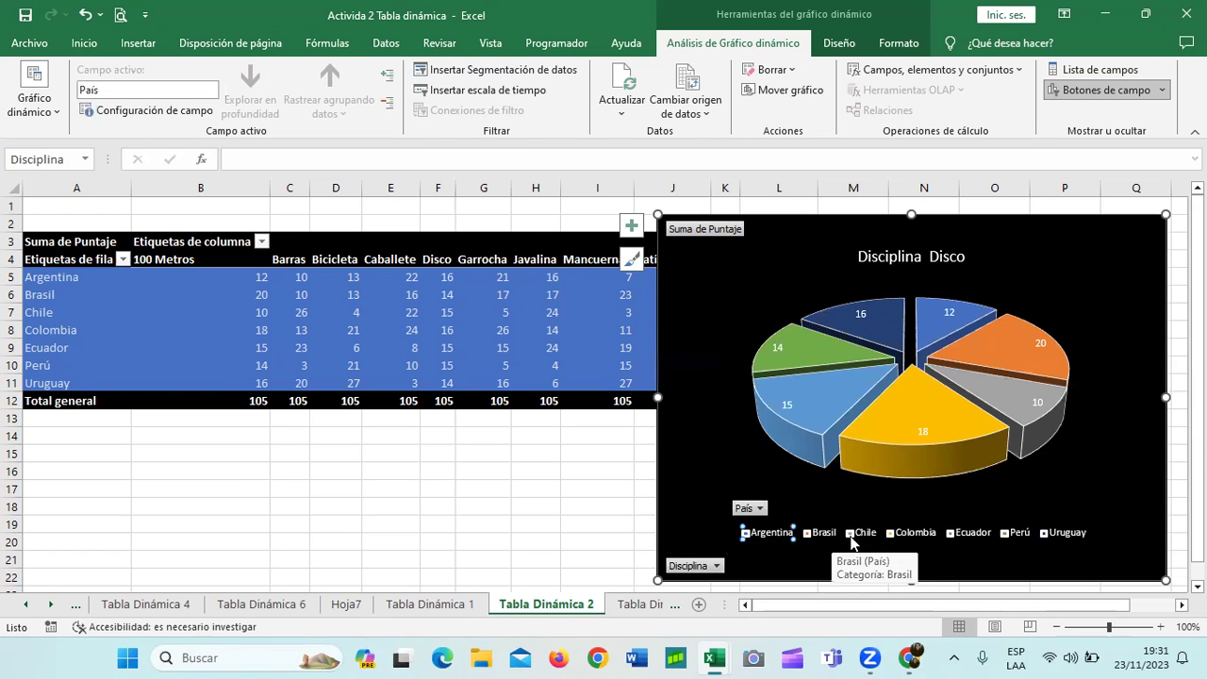
pyautogui.click(905, 531)
pyautogui.click(966, 542)
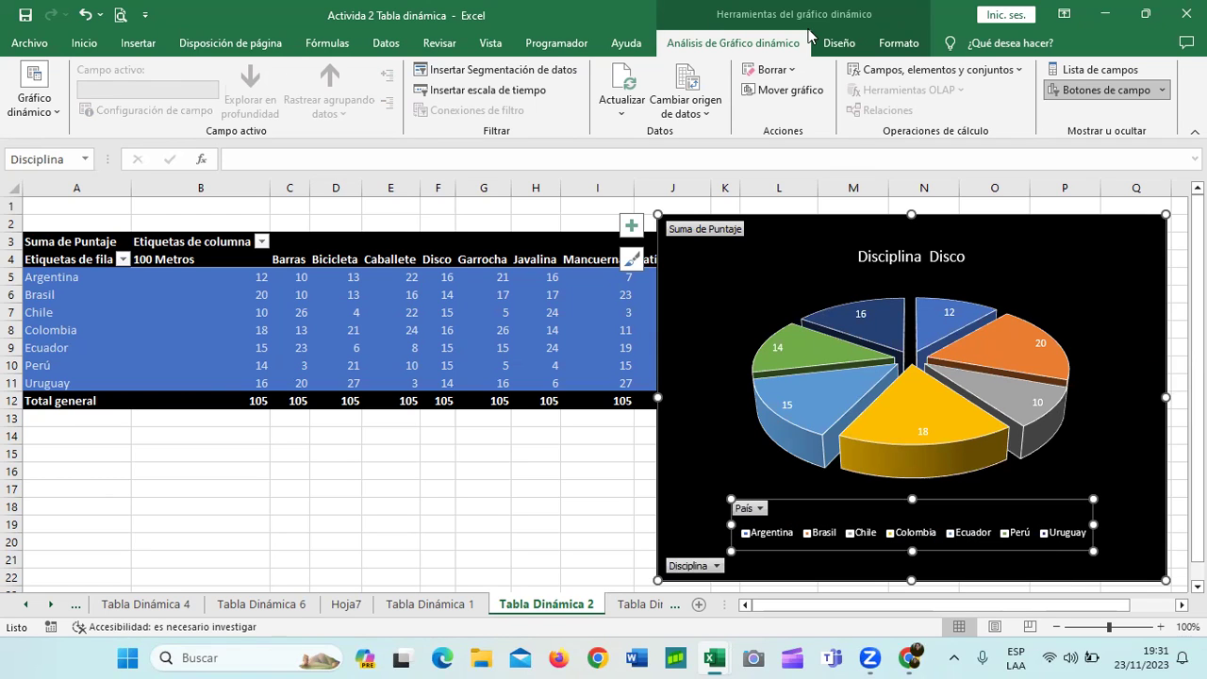
# Step: Apply the Diseño rápido layout that labels each slice with country and value, like 'Brasil; 20'
pyautogui.click(838, 42)
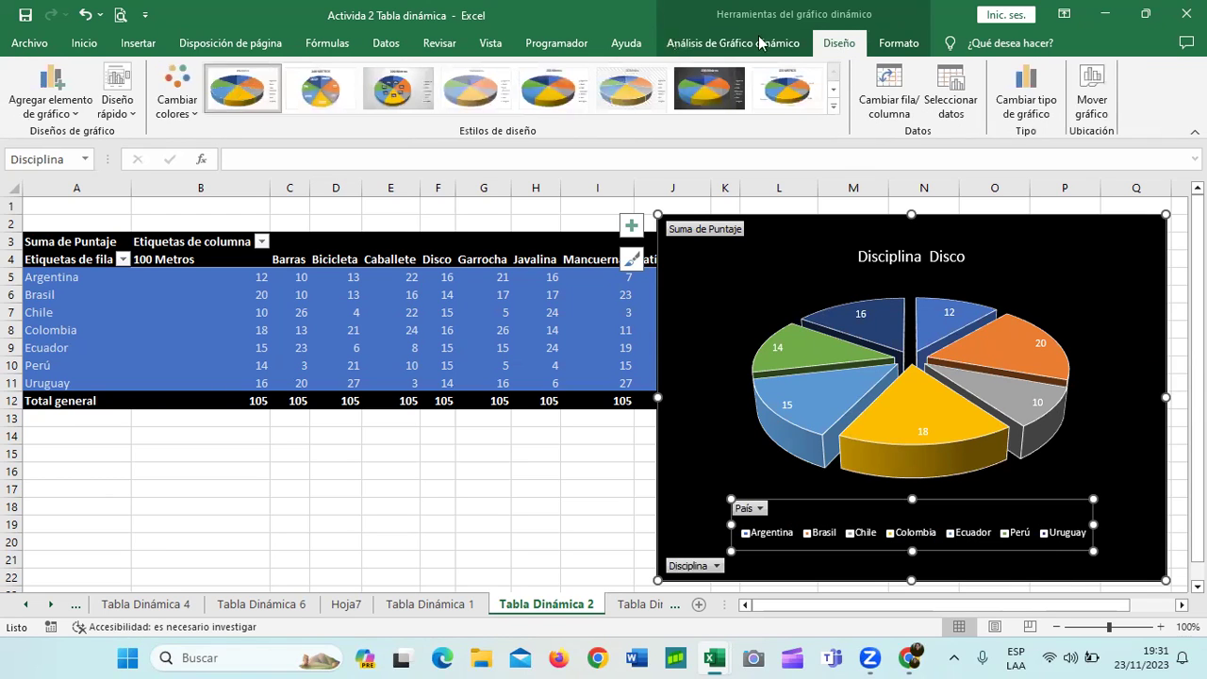
pyautogui.click(117, 104)
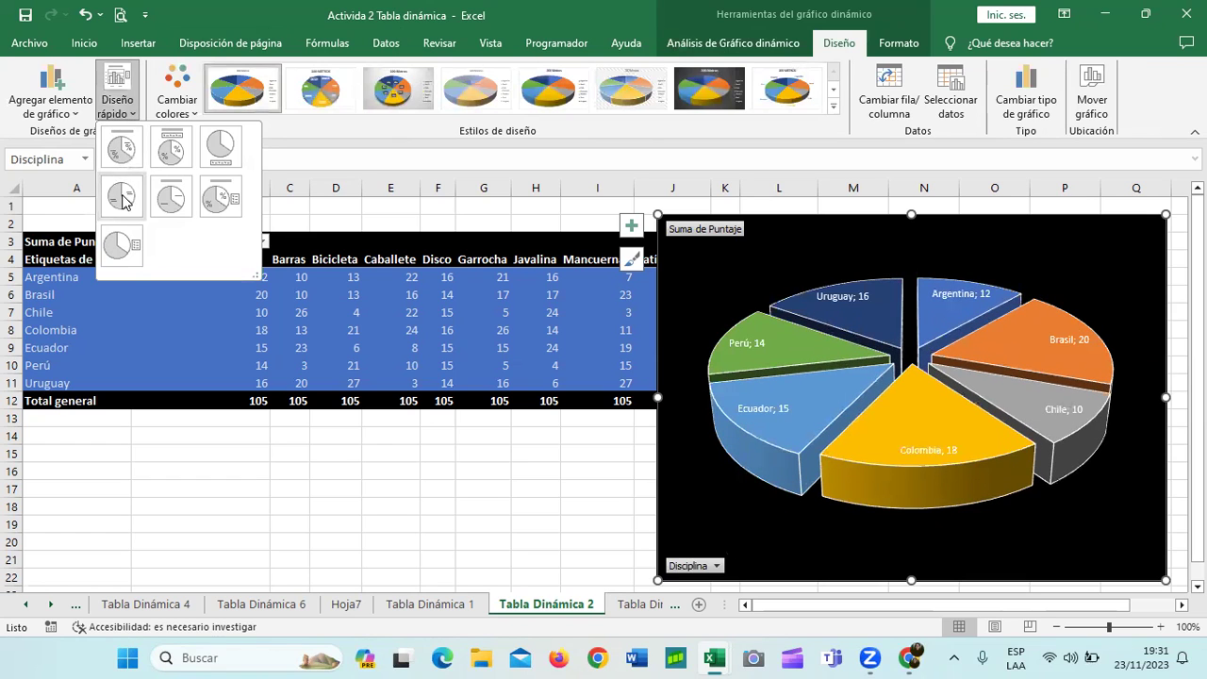
pyautogui.click(122, 201)
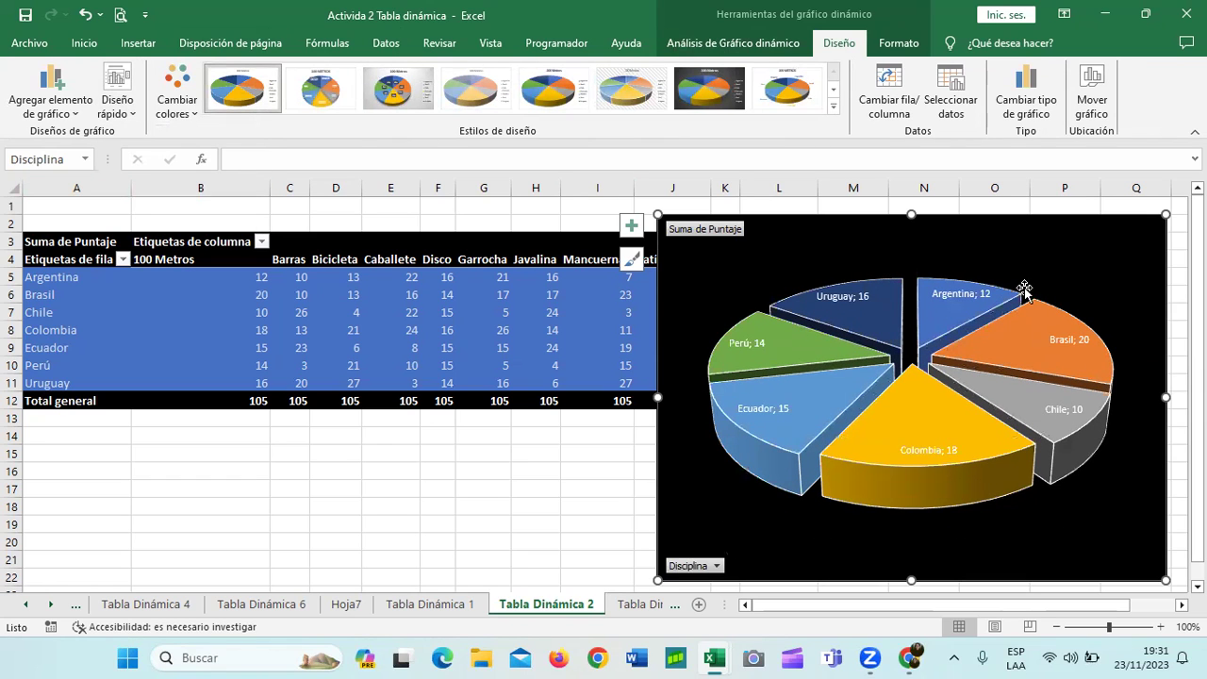
# Step: Select the Brasil slice, cancelling the Mostrar detalle prompt and closing the shortcut menu
pyautogui.click(1010, 351)
pyautogui.doubleClick(1010, 351)
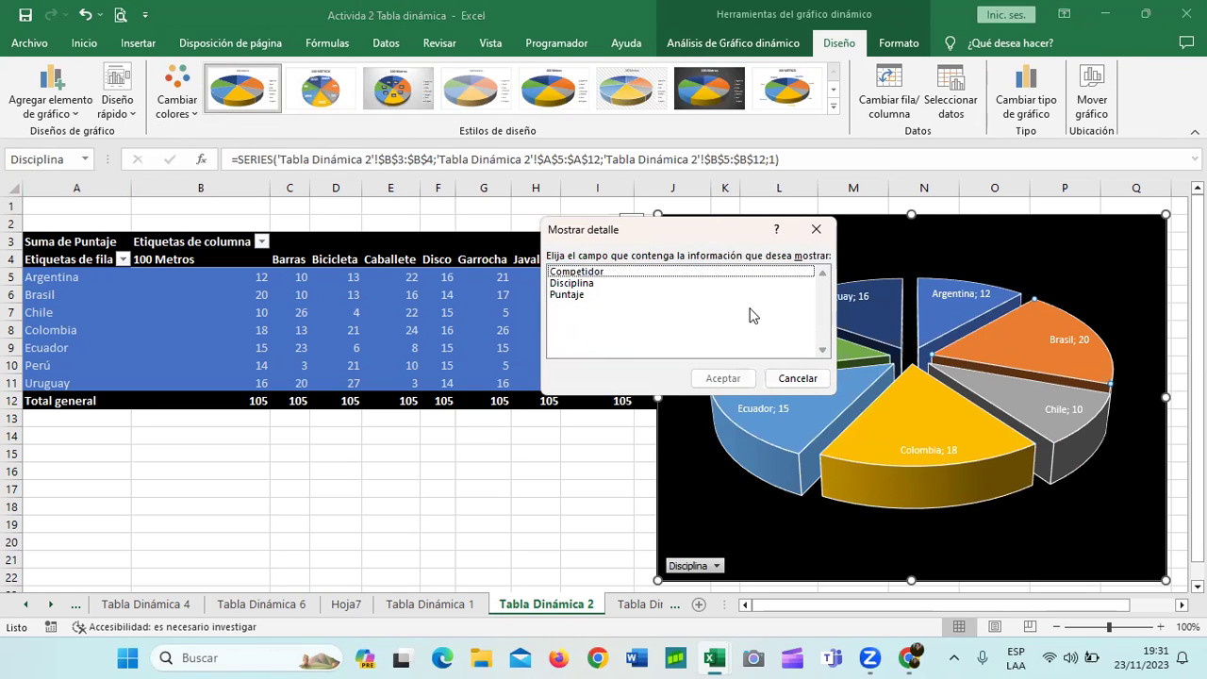
pyautogui.click(798, 378)
pyautogui.rightClick(1023, 351)
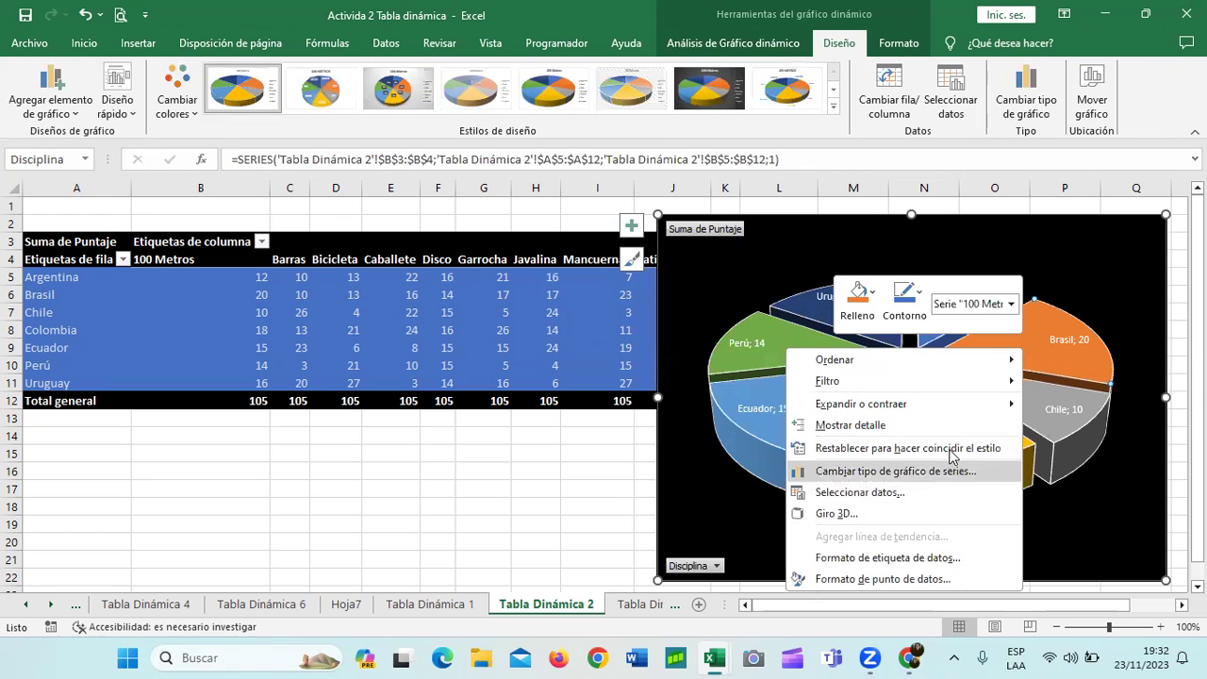
pyautogui.click(990, 448)
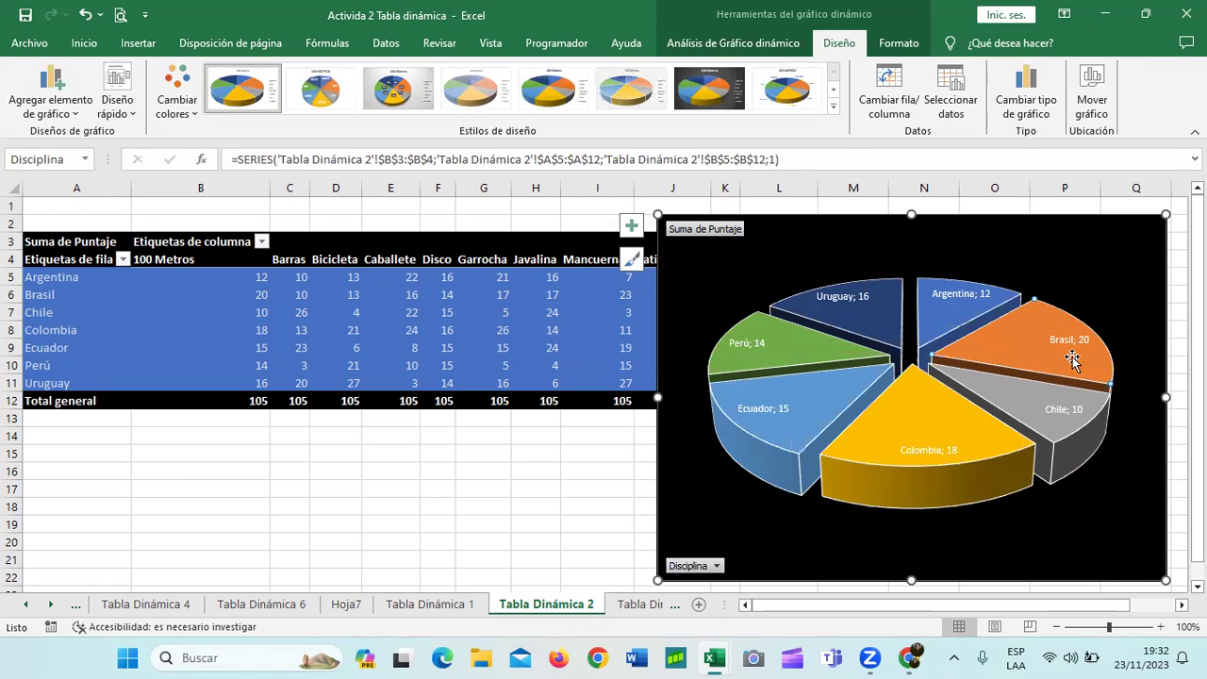
# Step: Drag the pie chart below the pivot table so all table columns show
pyautogui.moveTo(1100, 241); pyautogui.dragTo(563, 456)
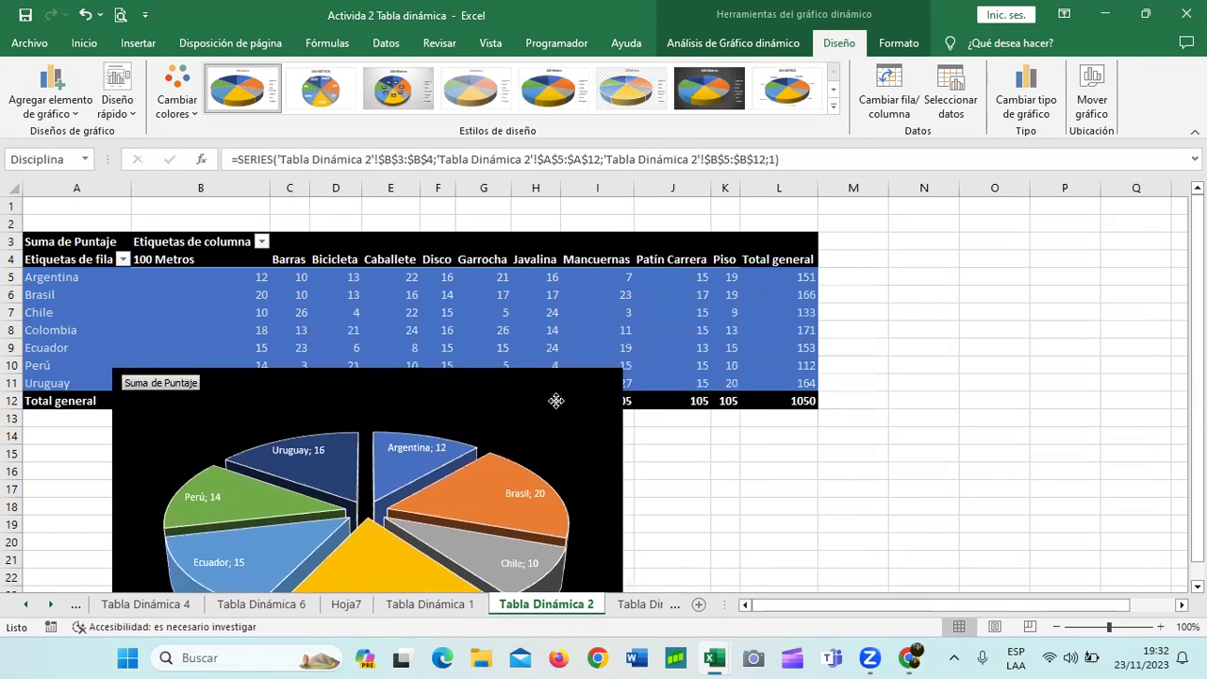
pyautogui.scroll(-3, 563, 456)
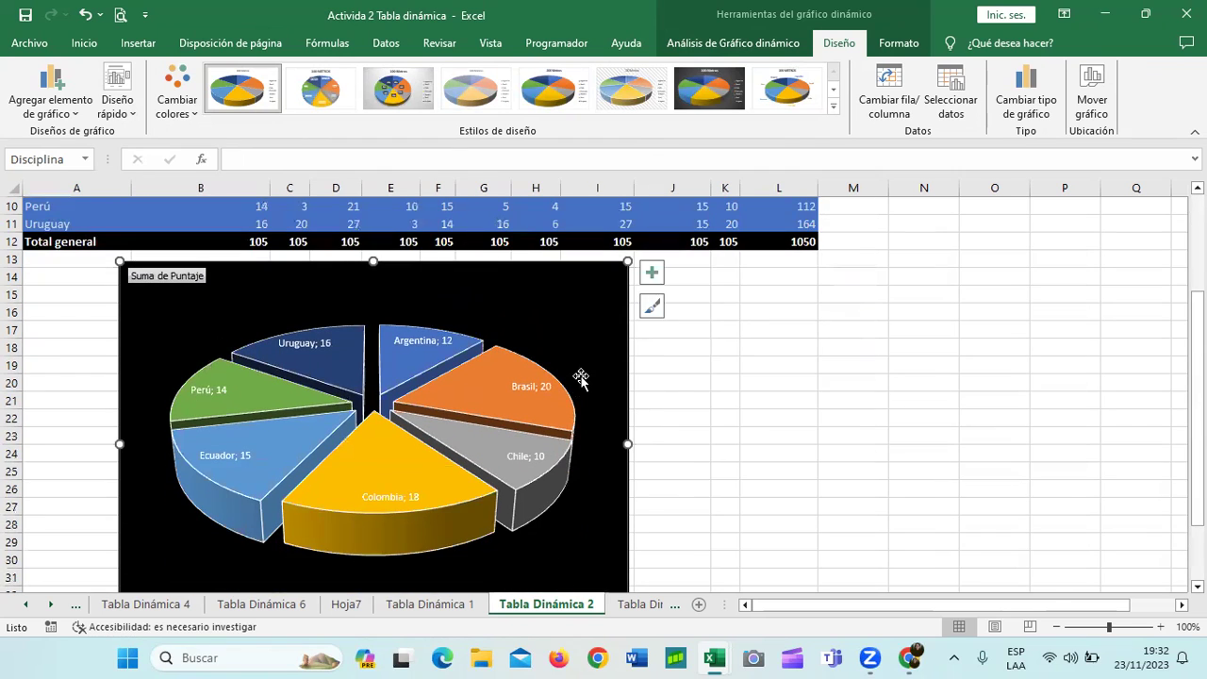
pyautogui.scroll(-2, 581, 381)
pyautogui.scroll(2, 581, 410)
# Step: Select the Brasil slice and close Mover gráfico without moving the chart
pyautogui.click(530, 386)
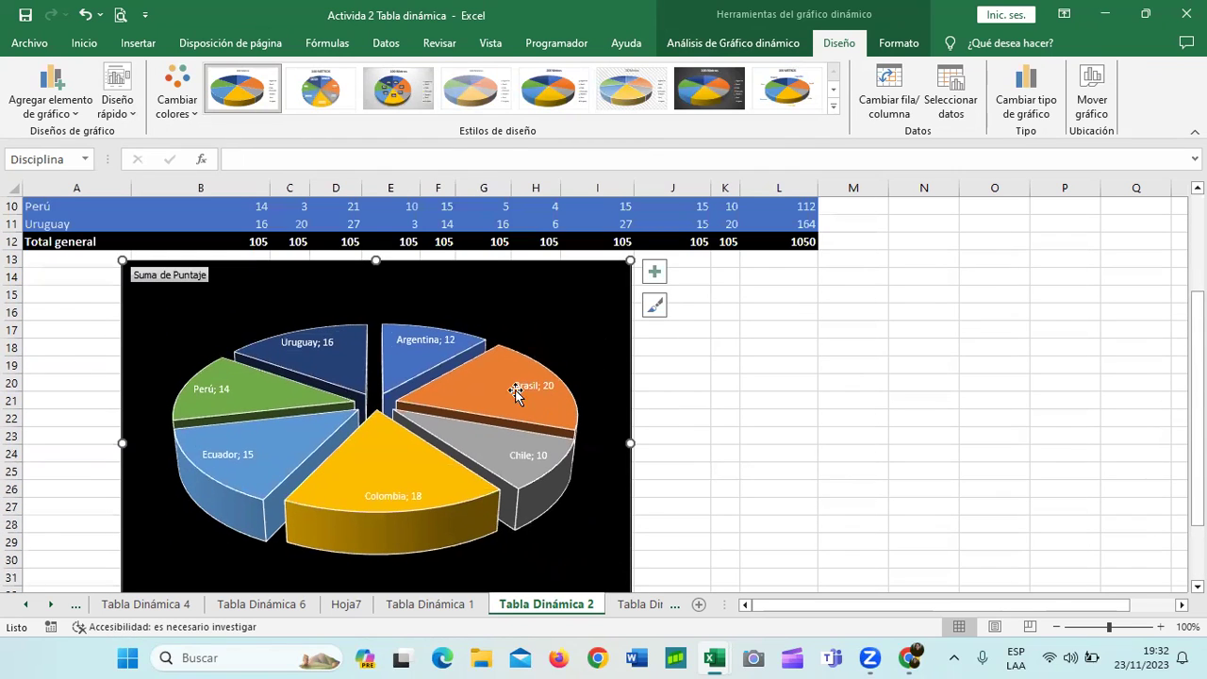
pyautogui.click(482, 395)
pyautogui.click(481, 395)
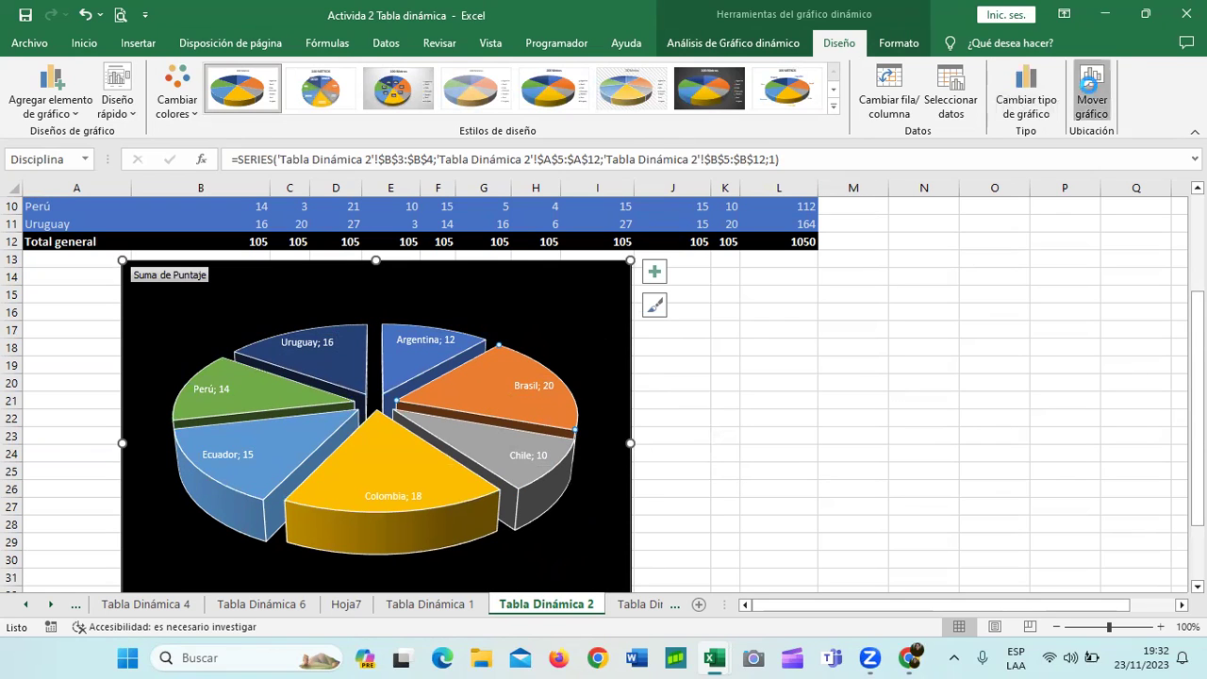
pyautogui.click(1088, 85)
pyautogui.click(867, 232)
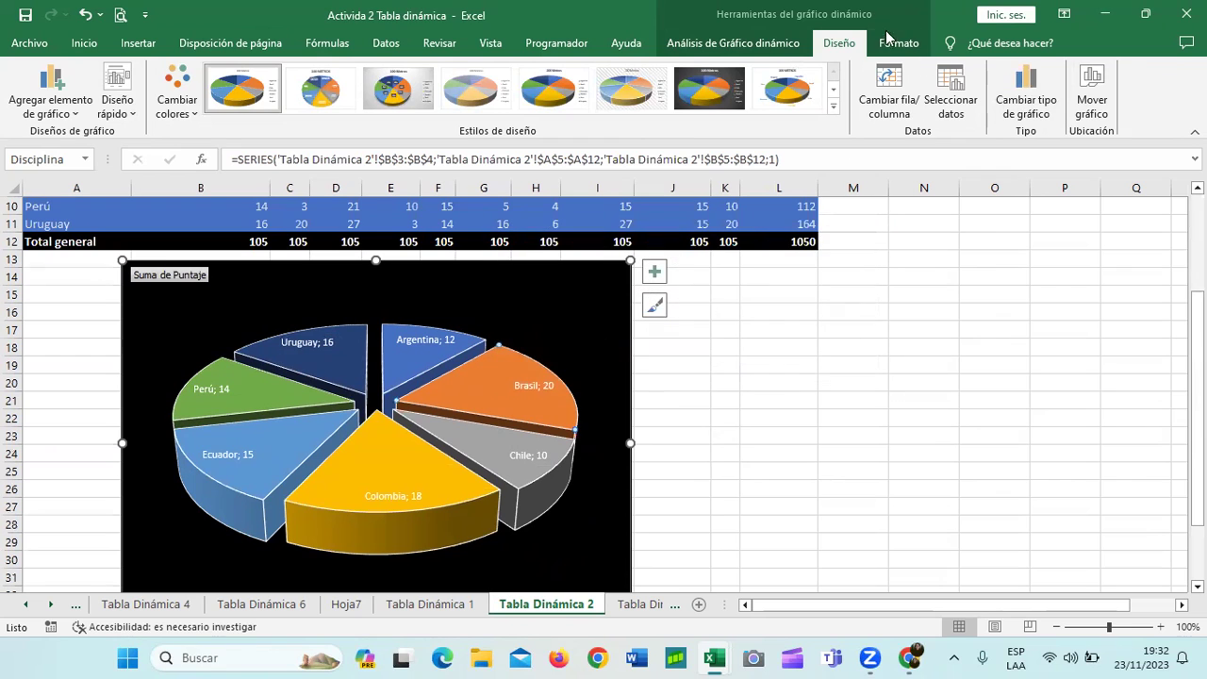
# Step: Show the pivot table field list from the chart, cancelling the Mostrar detalle prompt
pyautogui.click(896, 43)
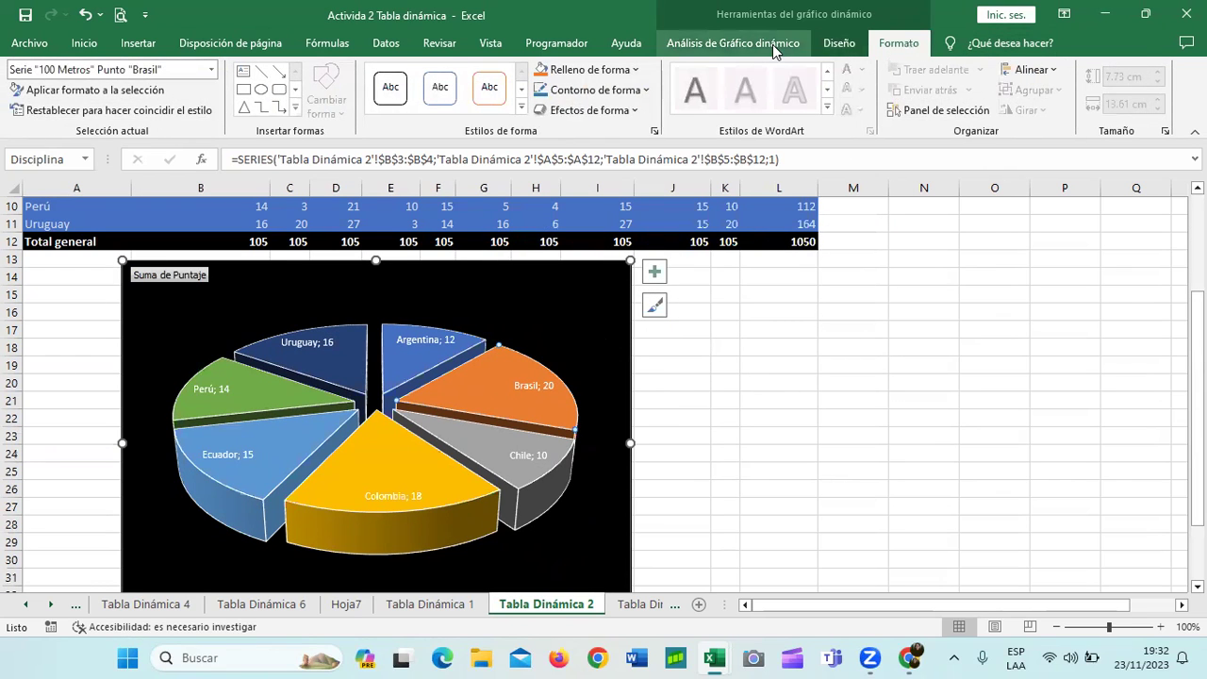
pyautogui.click(733, 44)
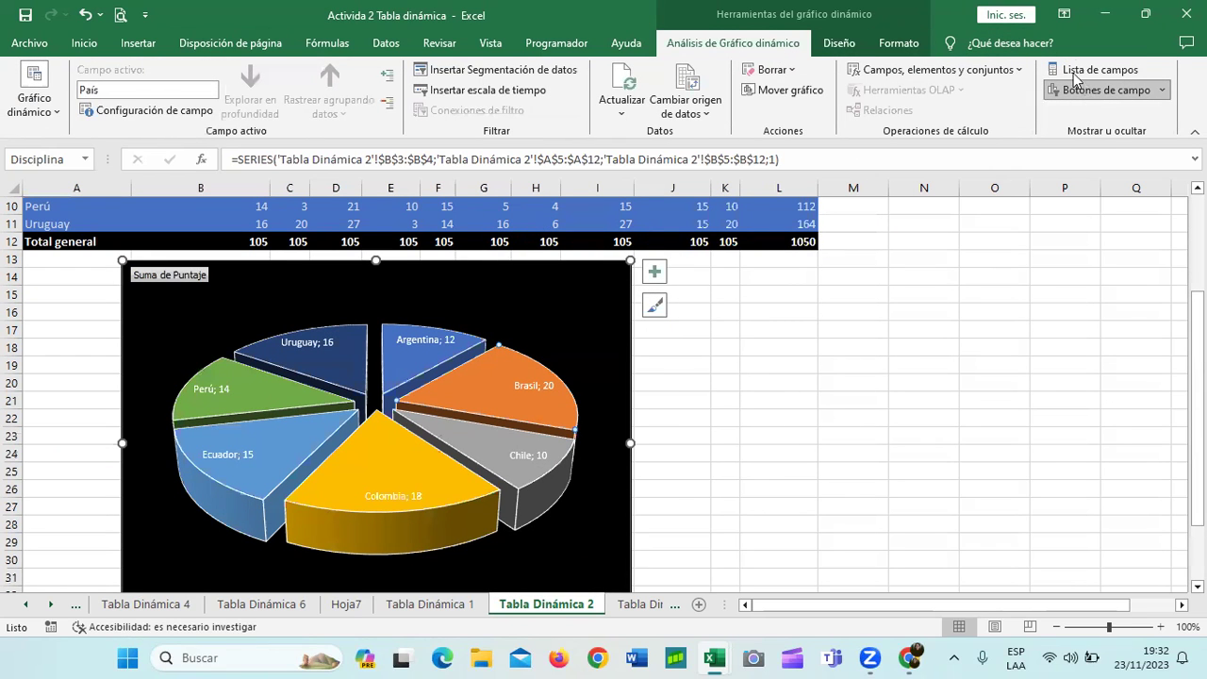
pyautogui.doubleClick(492, 404)
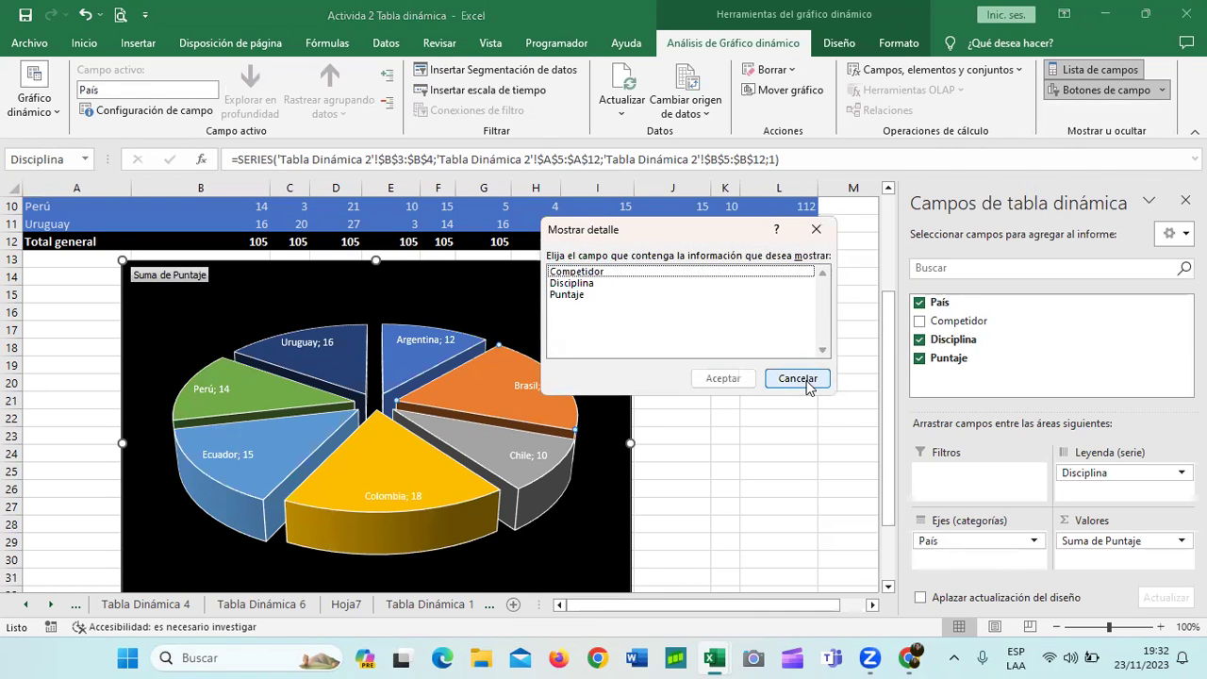
pyautogui.click(797, 378)
# Step: Hide the field list and select a single pie slice, dismissing the Mostrar detalle prompt
pyautogui.click(1186, 200)
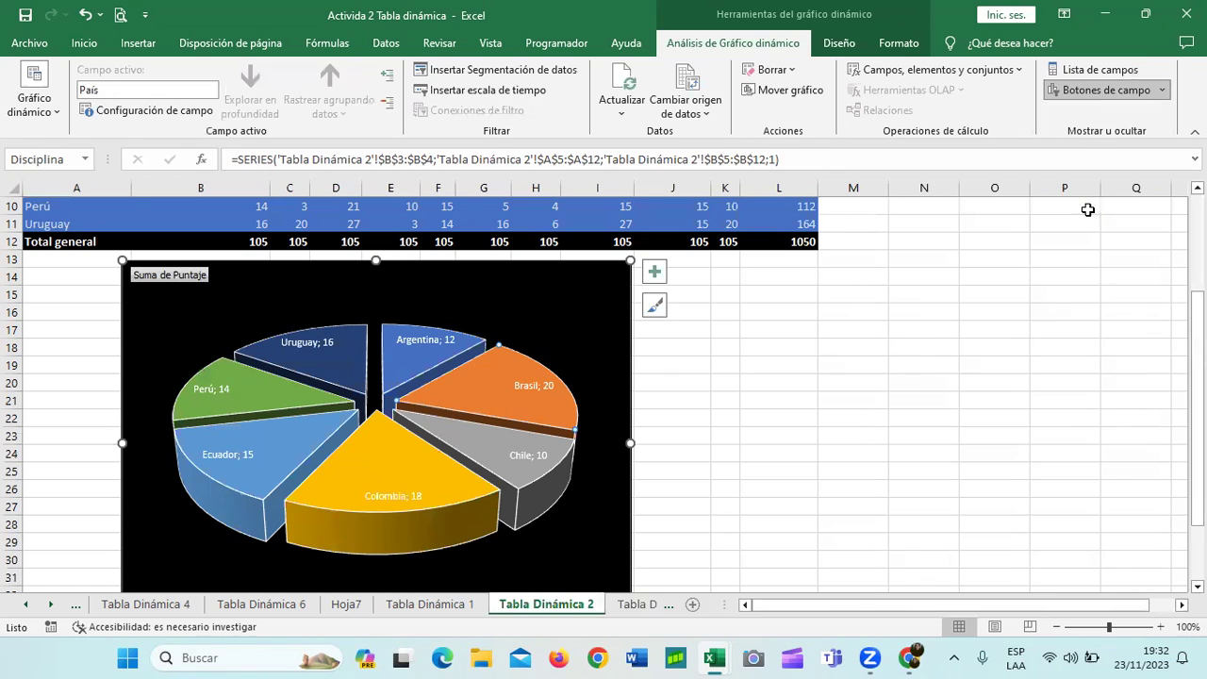
pyautogui.click(460, 521)
pyautogui.doubleClick(433, 521)
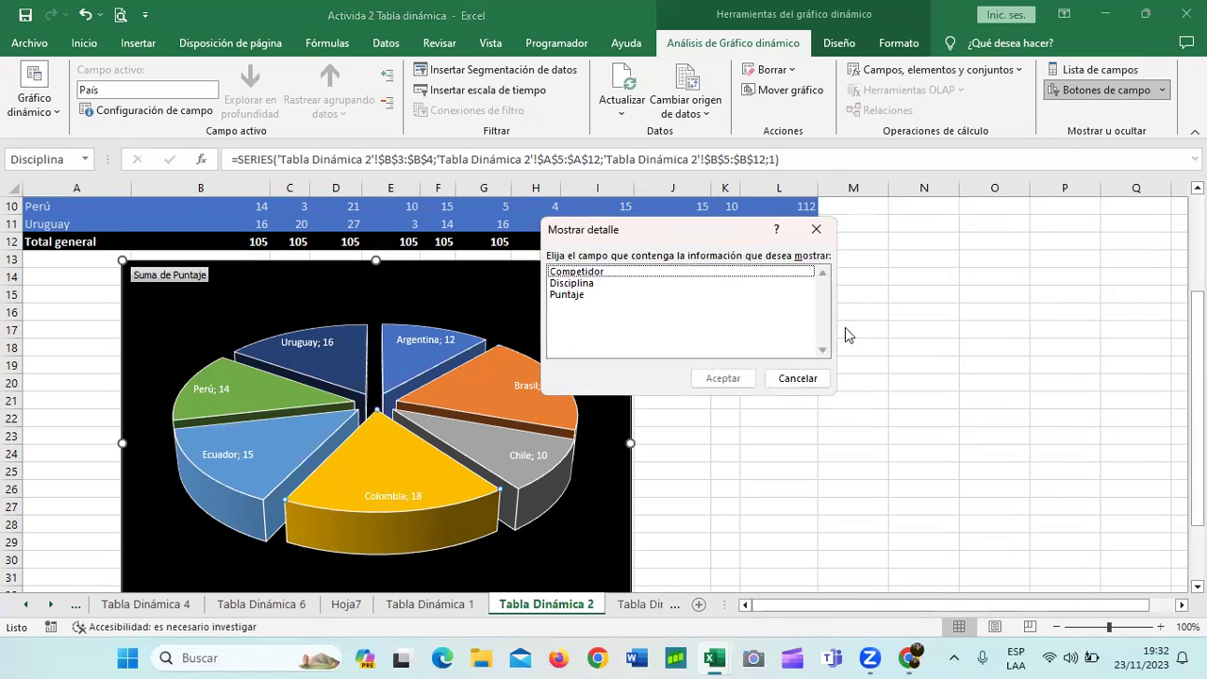
pyautogui.click(799, 378)
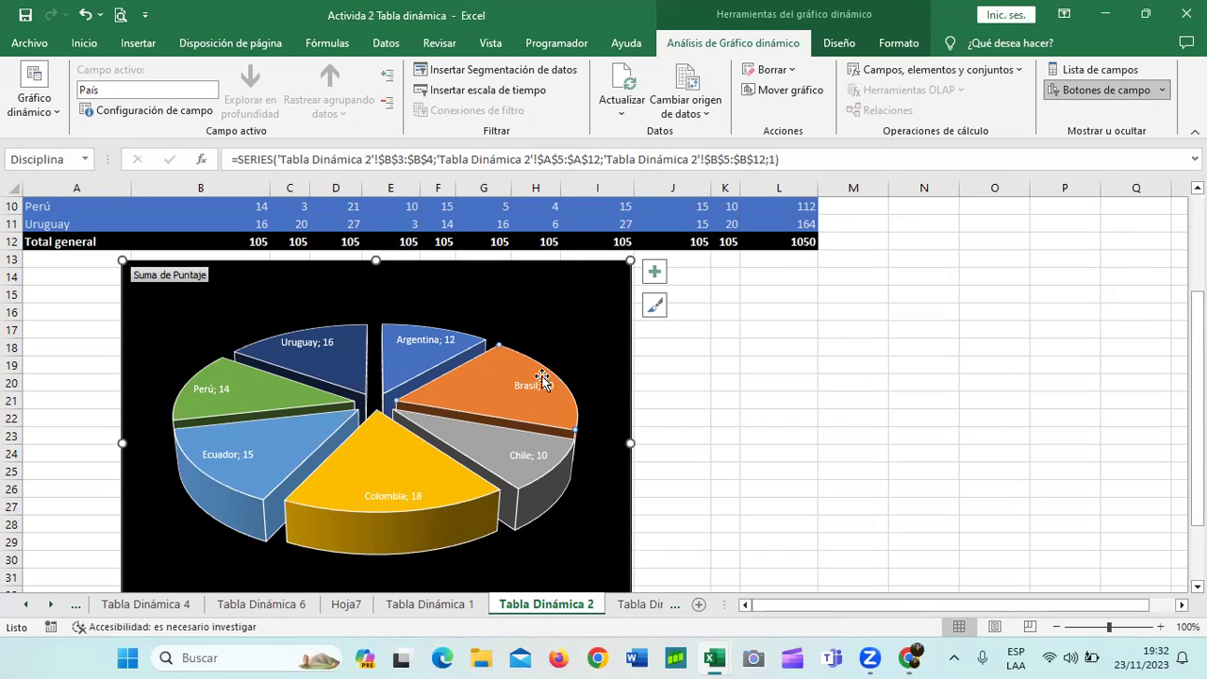
# Step: Fill the Brasil slice with a Brazilian flag from a Bing search for 'brasil bandera'
pyautogui.click(846, 47)
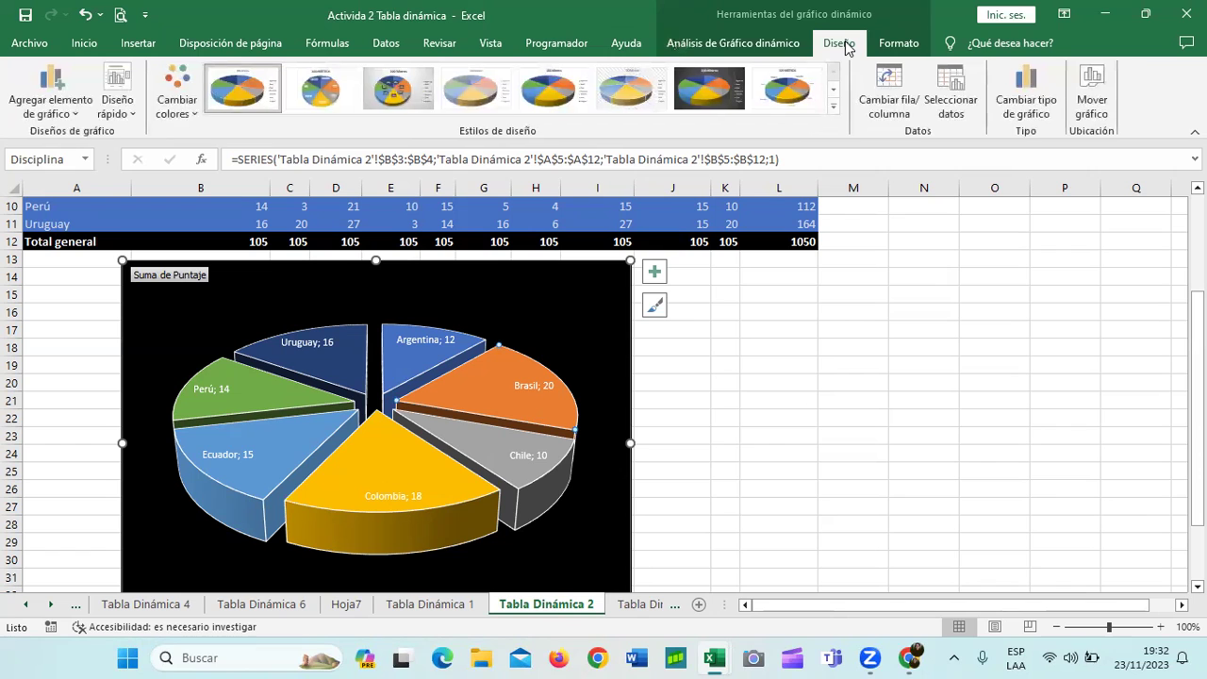
pyautogui.click(897, 44)
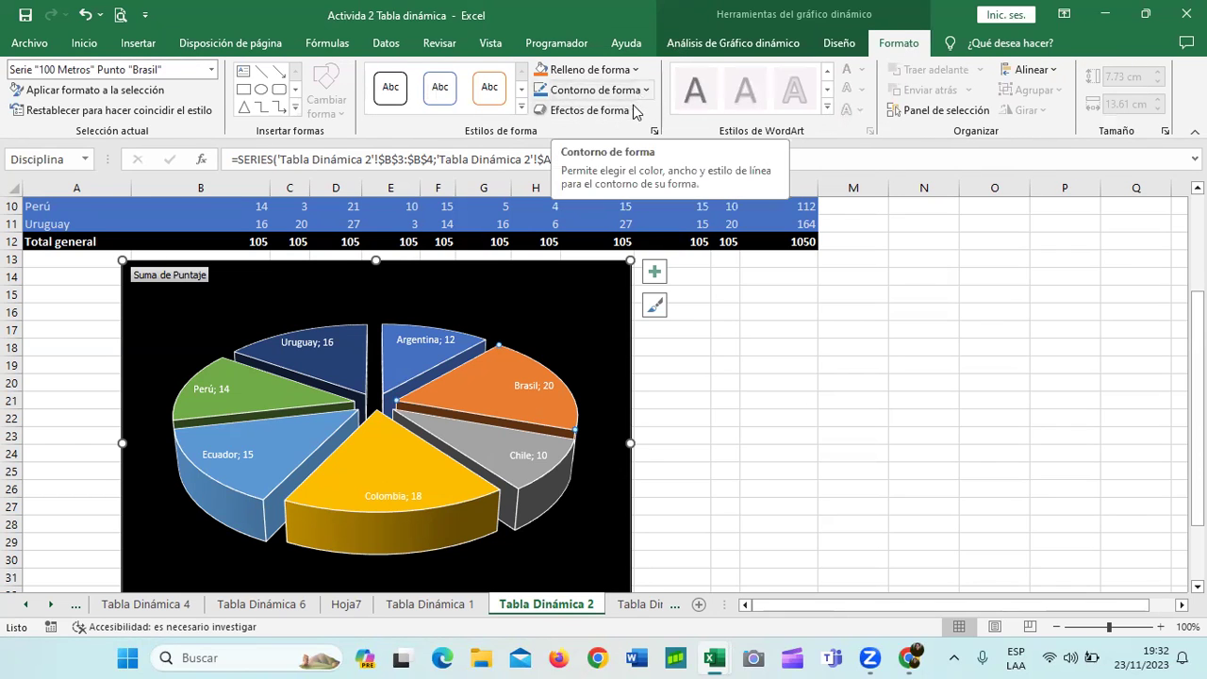
pyautogui.click(635, 70)
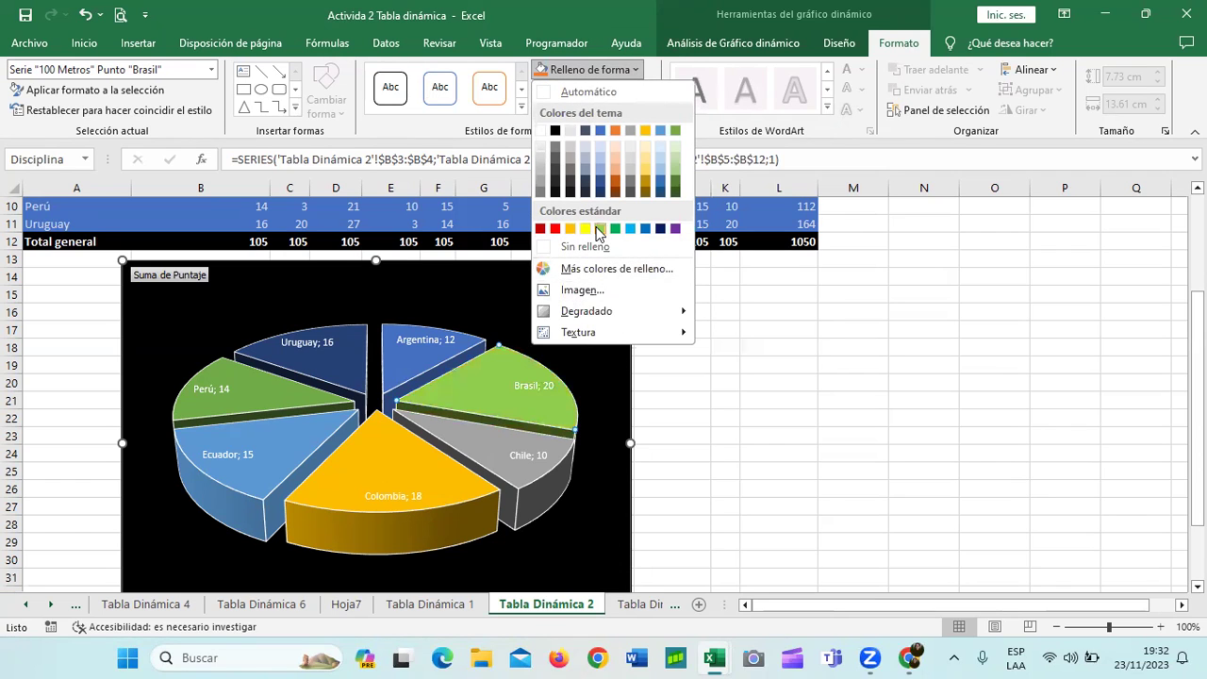
pyautogui.click(604, 293)
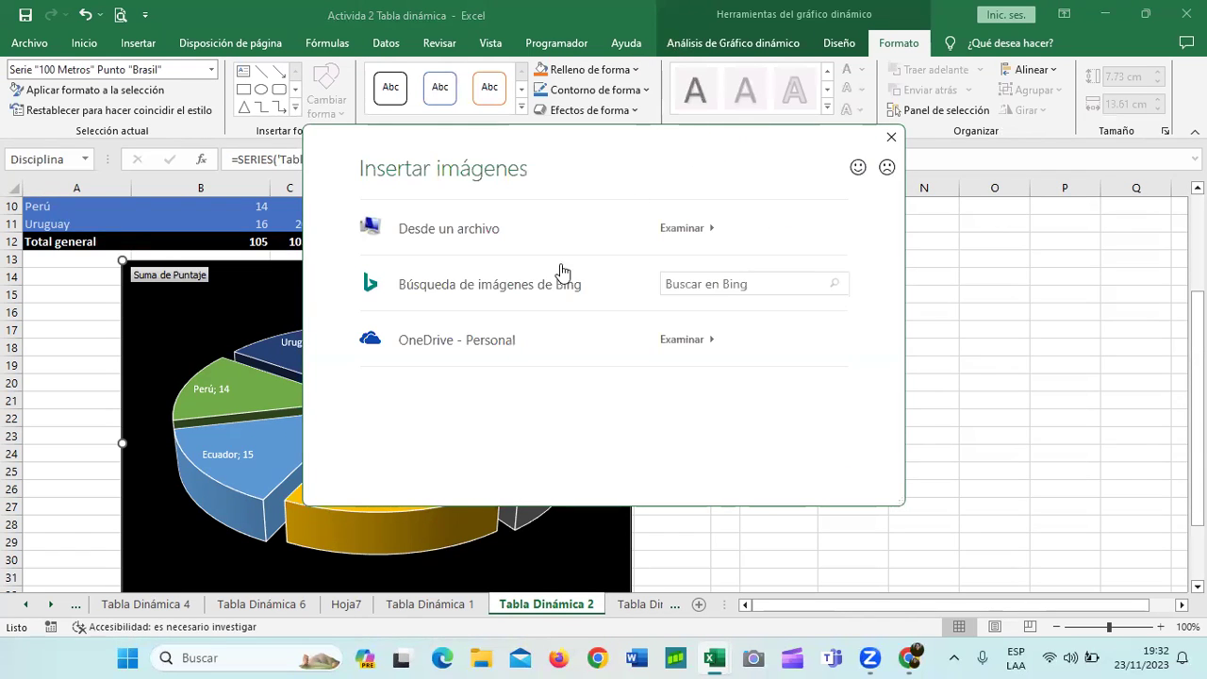
pyautogui.click(742, 286)
pyautogui.write('brasil')
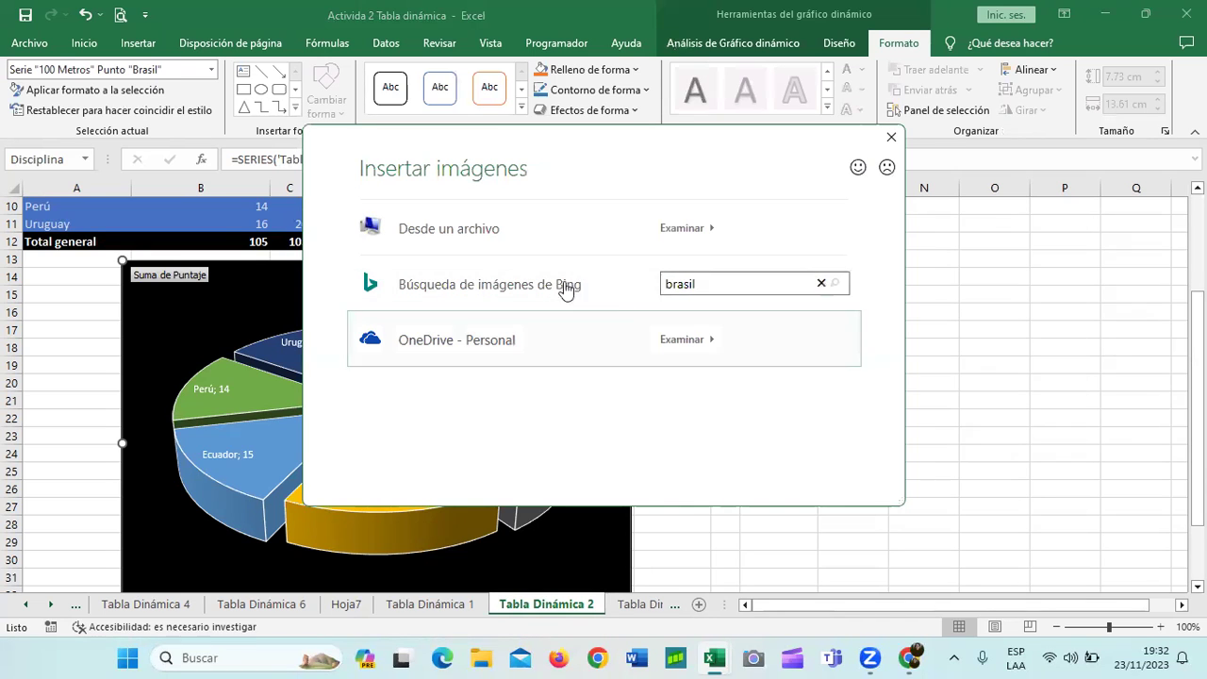
pyautogui.write('bandera')
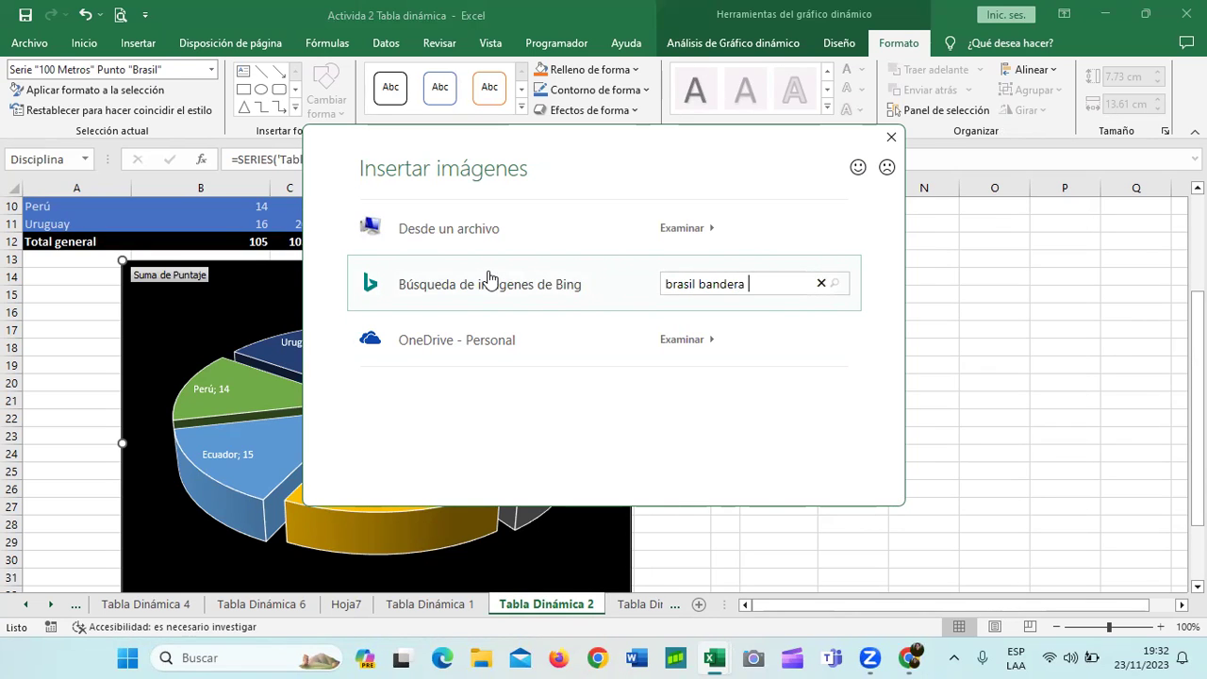
pyautogui.press('Return')
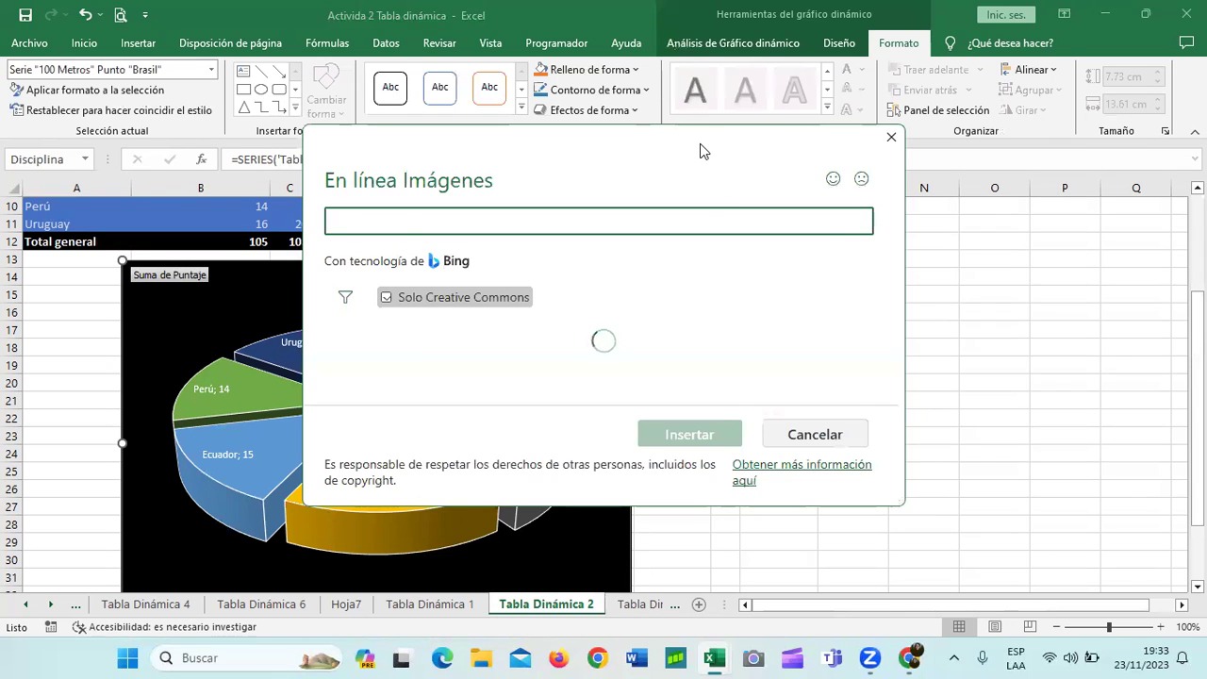
pyautogui.moveTo(702, 139)
pyautogui.mouseDown()
pyautogui.moveTo(766, 138)
pyautogui.moveTo(972, 86)
pyautogui.mouseUp()
pyautogui.click(695, 304)
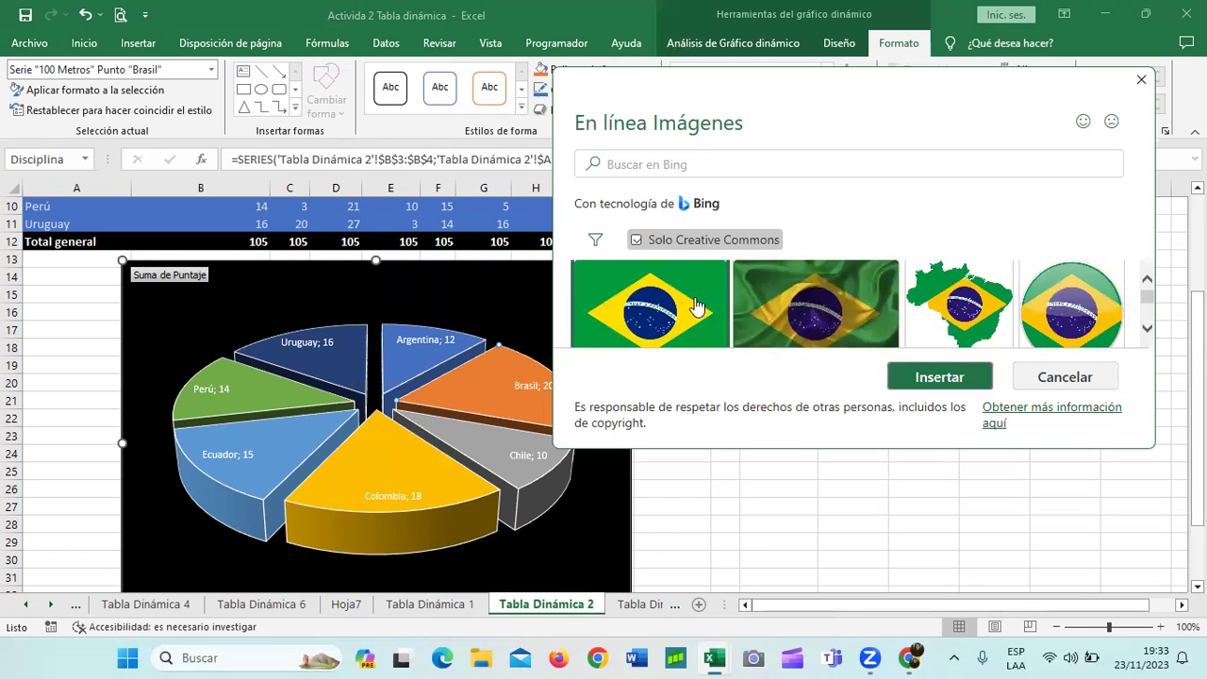
pyautogui.click(929, 384)
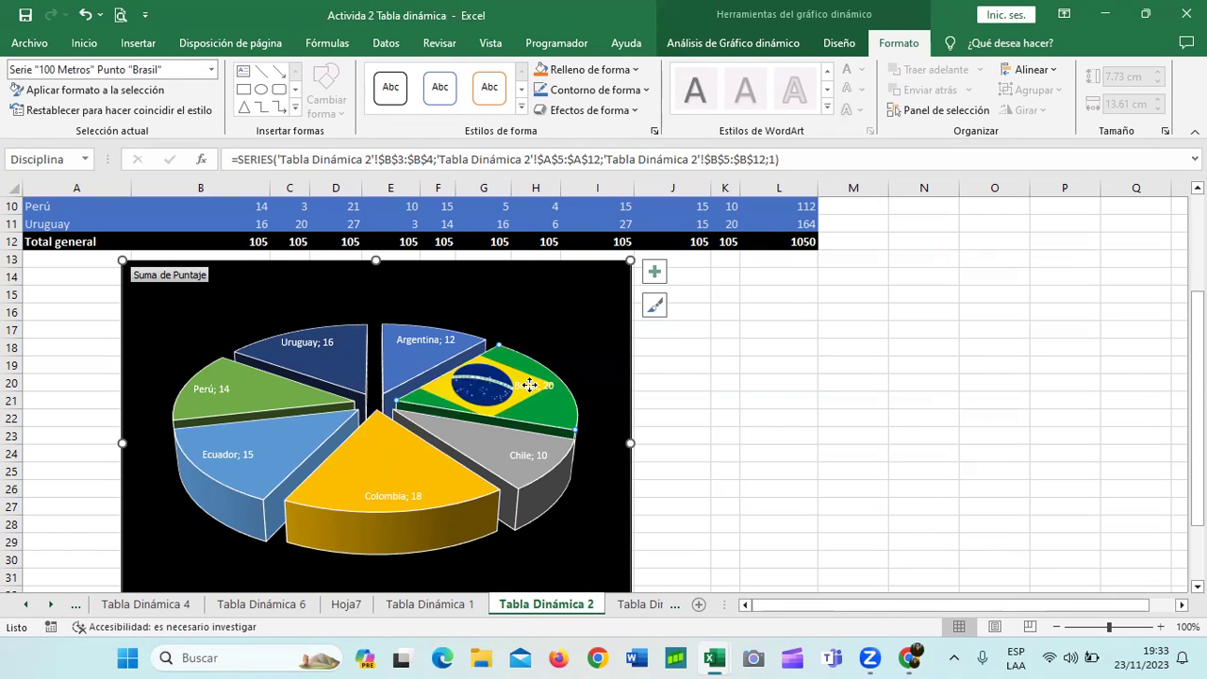
# Step: Move the 'Brasil; 20' label above its slice with a leader line
pyautogui.click(557, 393)
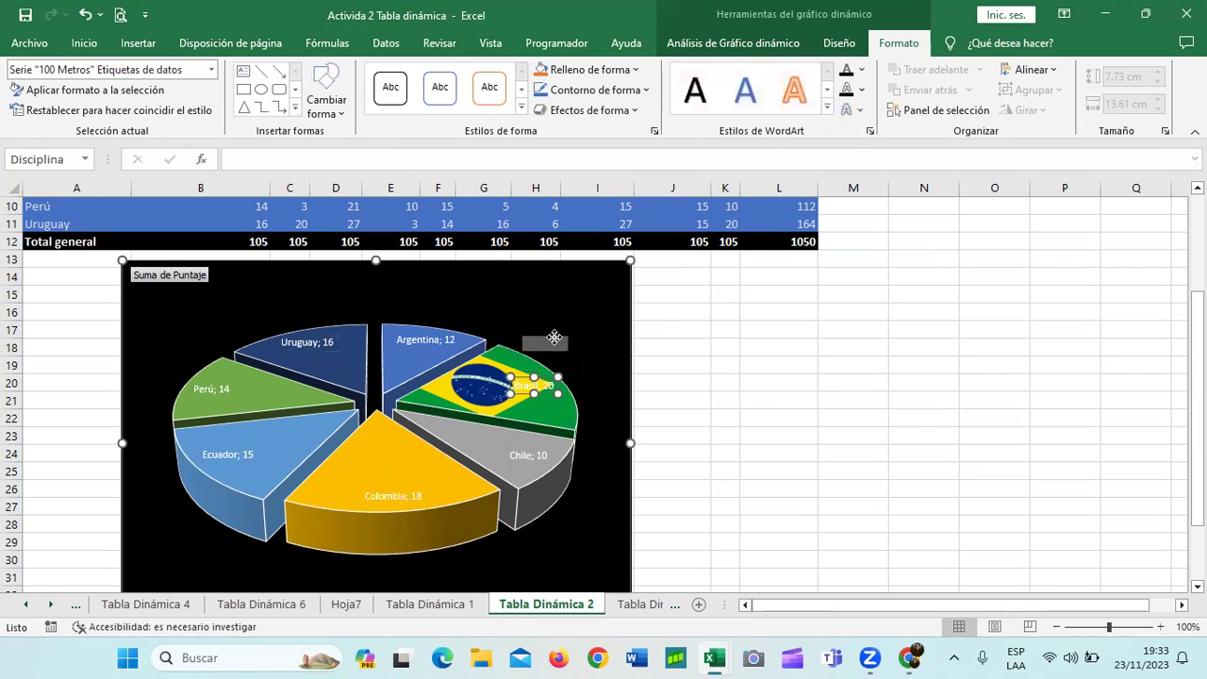
pyautogui.moveTo(544, 383); pyautogui.dragTo(572, 351)
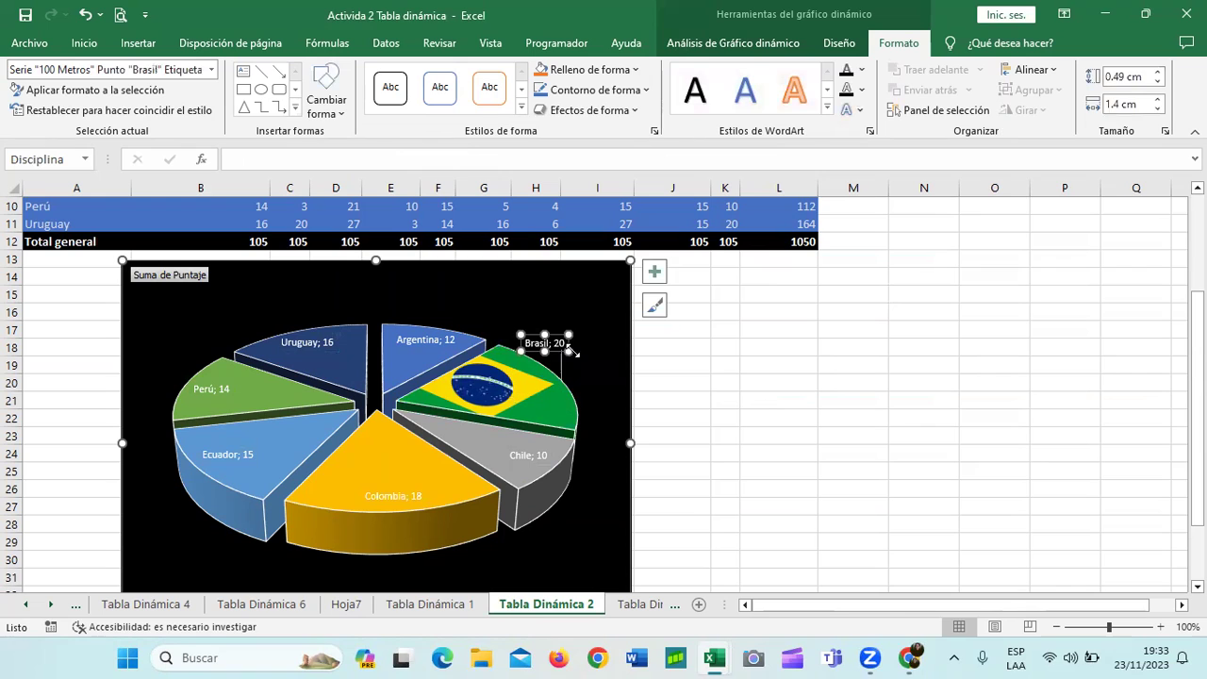
pyautogui.click(432, 339)
pyautogui.click(432, 339)
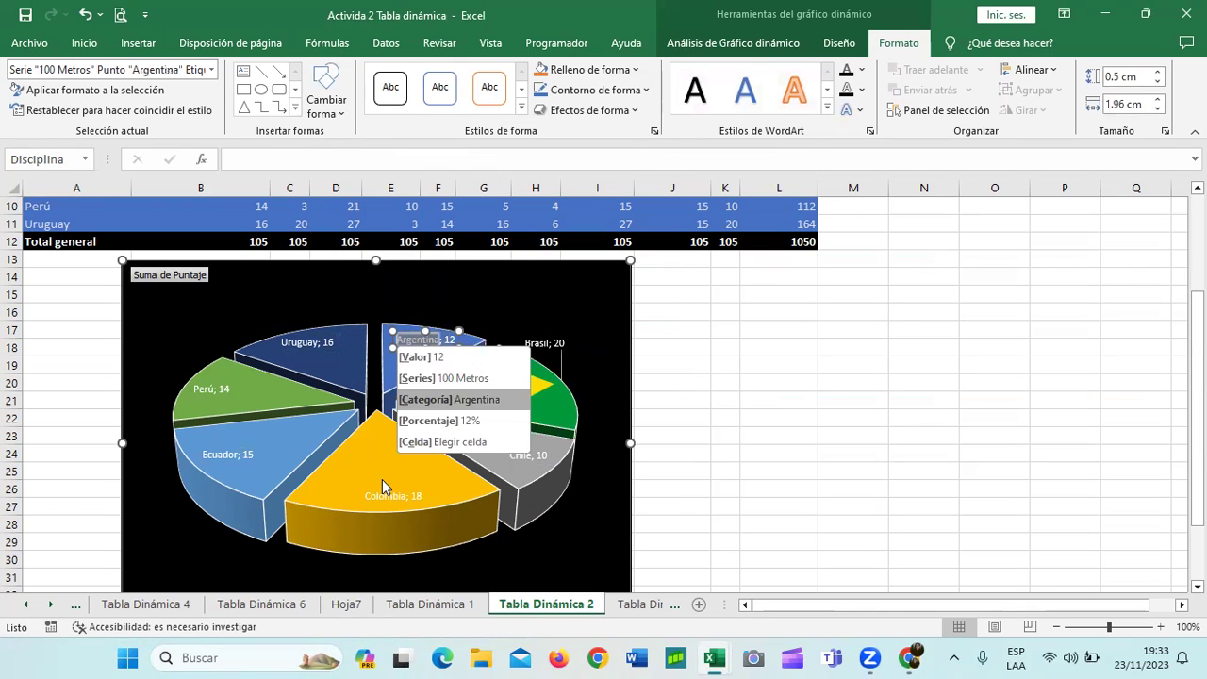
pyautogui.press('Escape')
pyautogui.click(536, 342)
pyautogui.moveTo(535, 342); pyautogui.dragTo(555, 330)
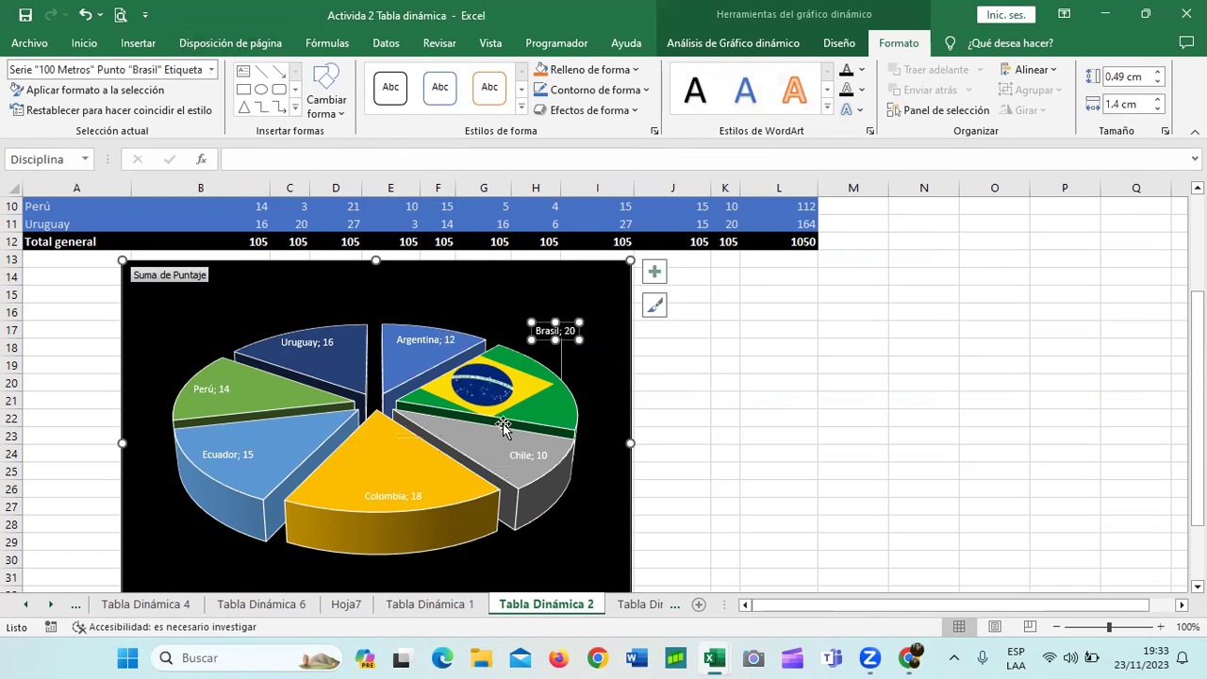
pyautogui.click(544, 478)
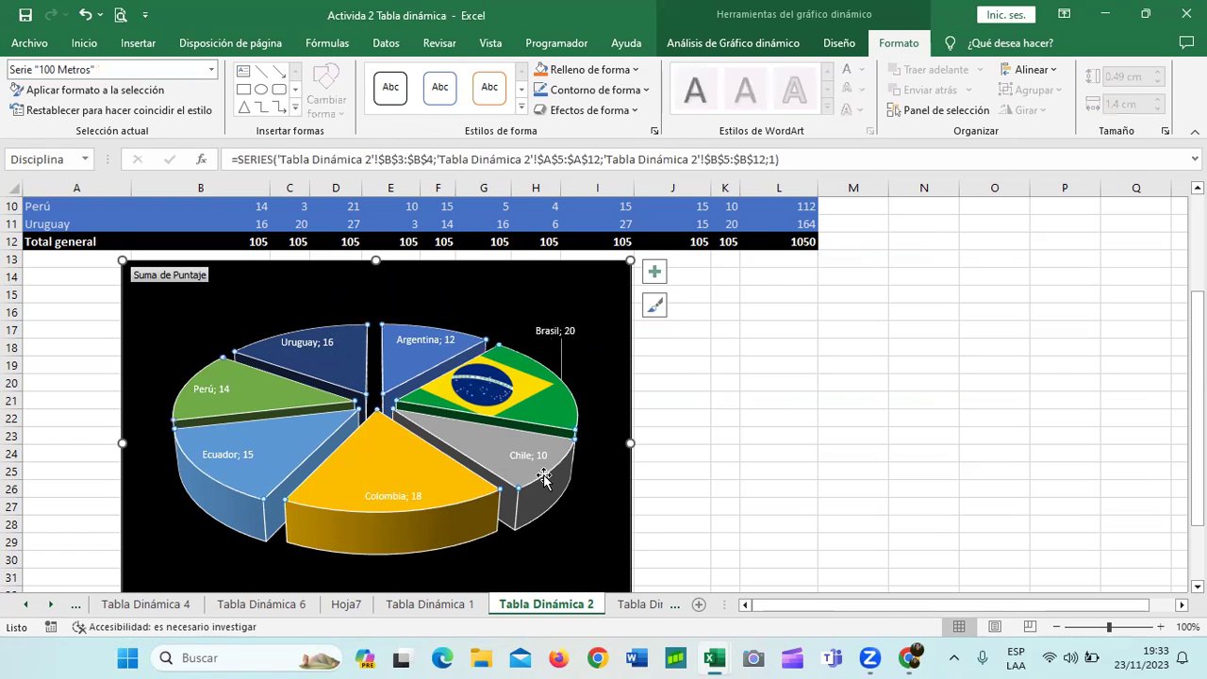
# Step: Select the Chile slice on its own, closing the shape outline options unchanged
pyautogui.click(640, 90)
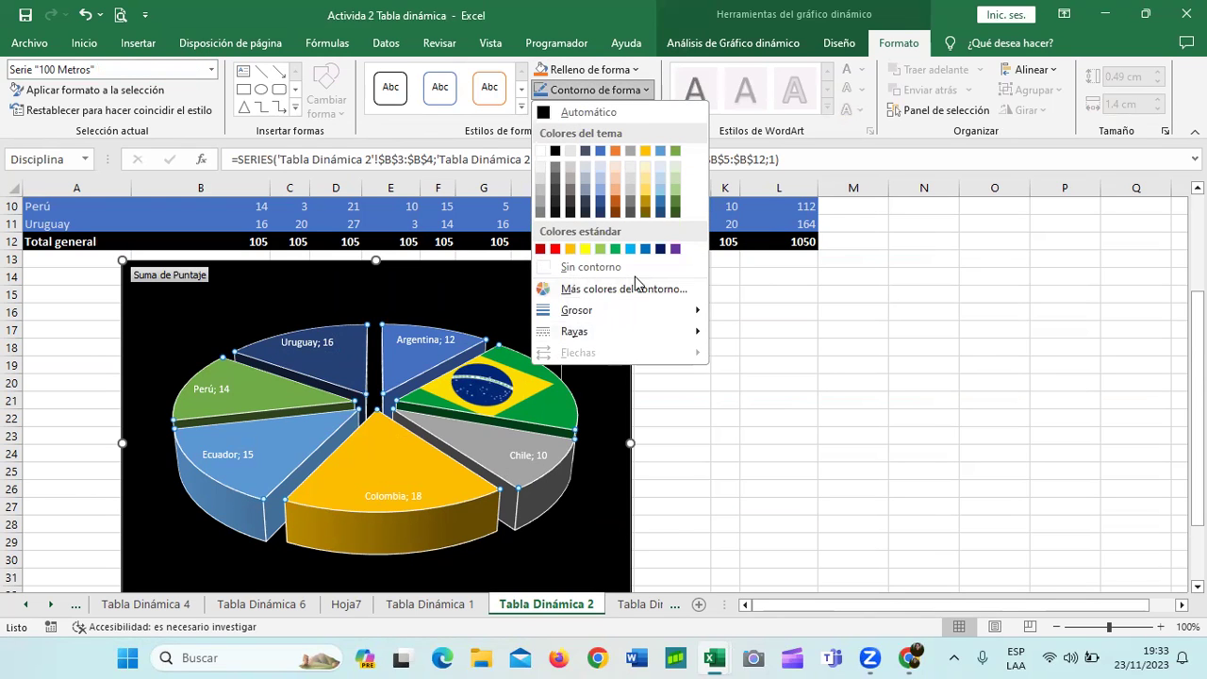
pyautogui.click(531, 502)
pyautogui.click(535, 498)
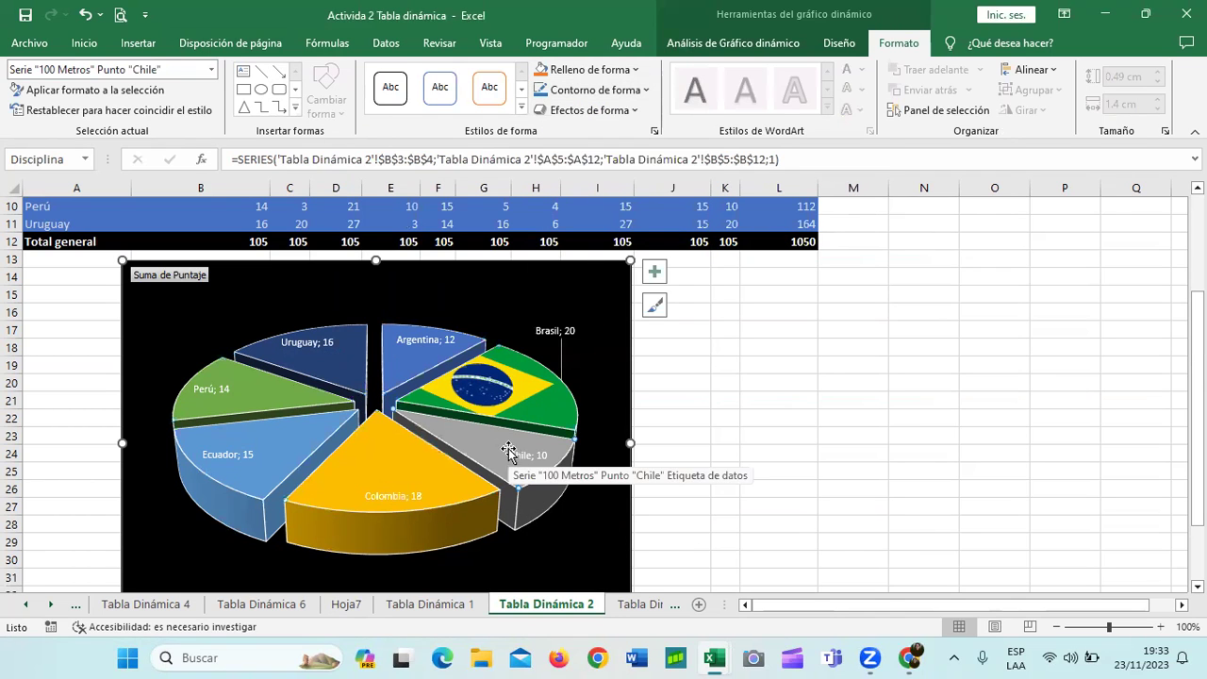
pyautogui.click(634, 92)
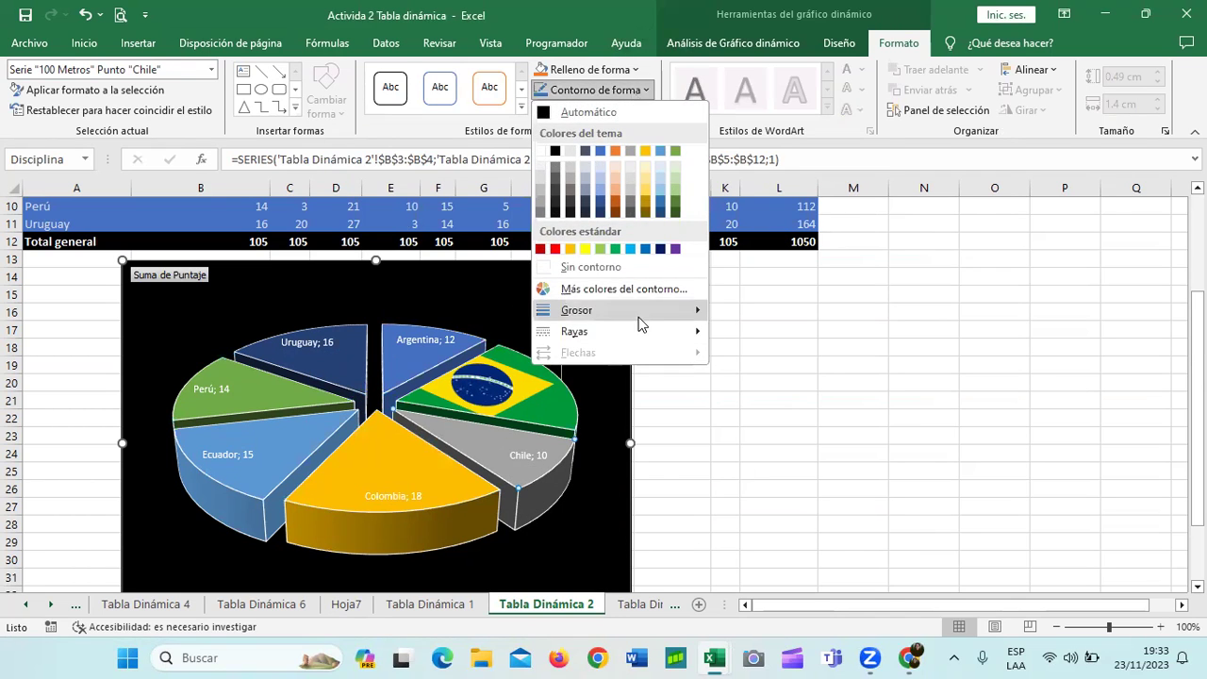
pyautogui.click(631, 89)
# Step: Fill the Chile slice with a waving Chilean flag from a Bing search for 'chile bandera'
pyautogui.click(638, 70)
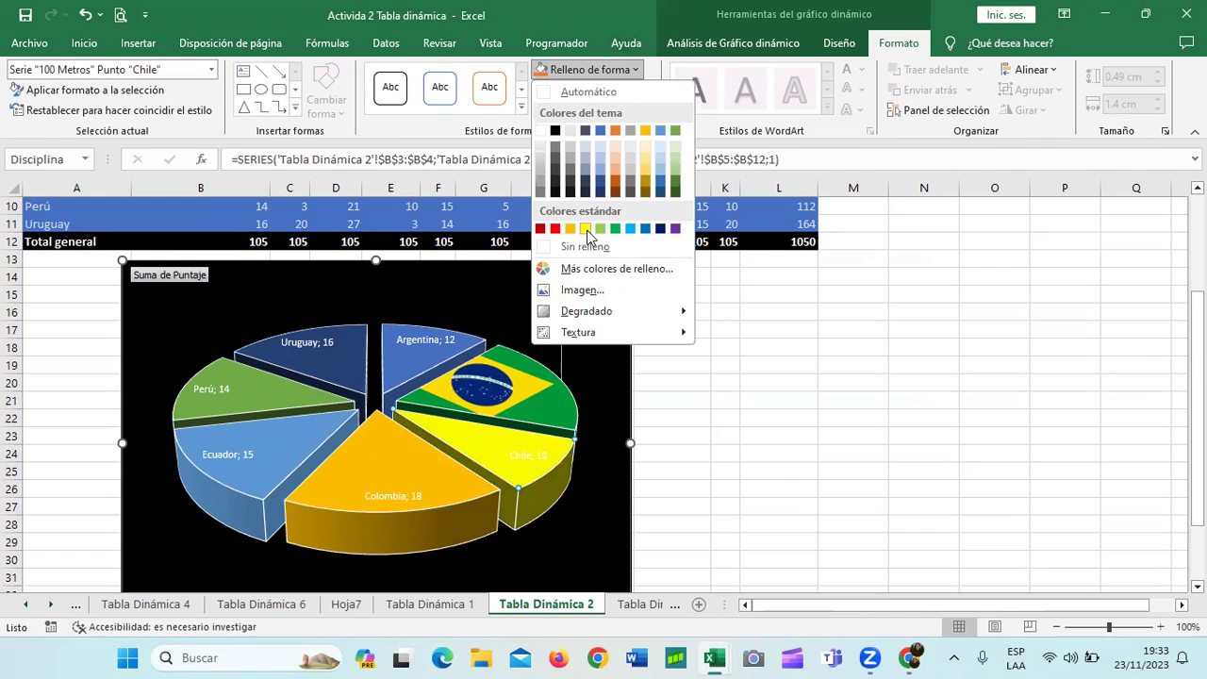
pyautogui.click(615, 290)
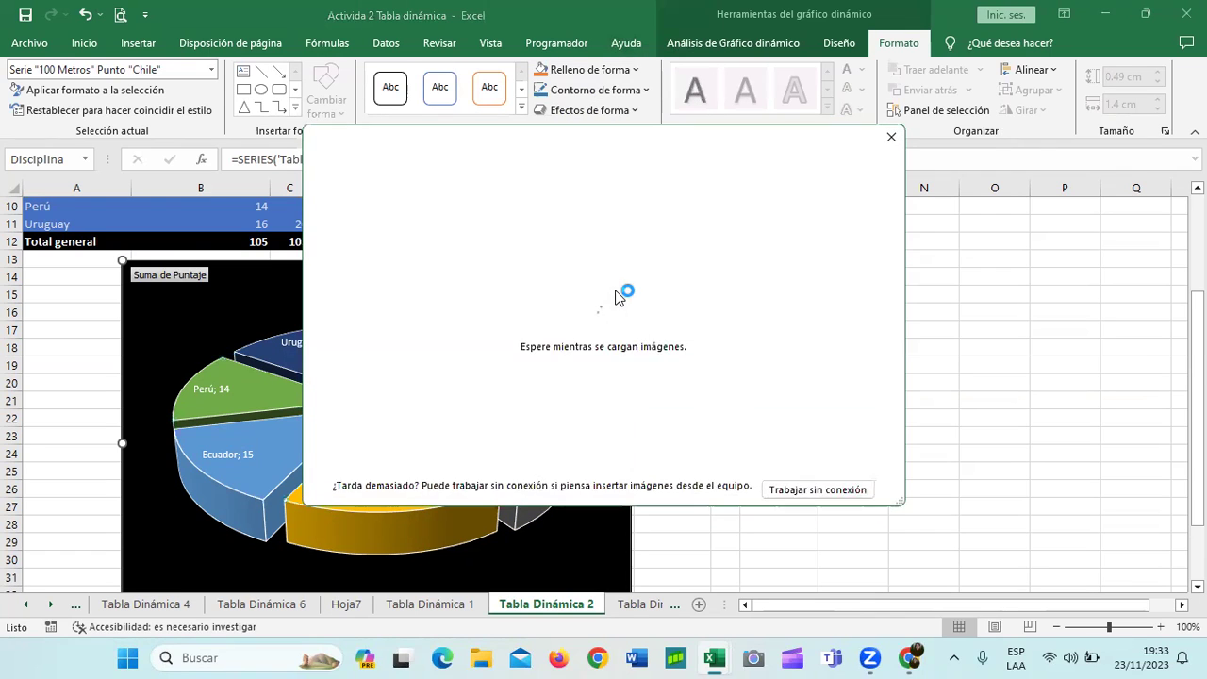
pyautogui.click(716, 292)
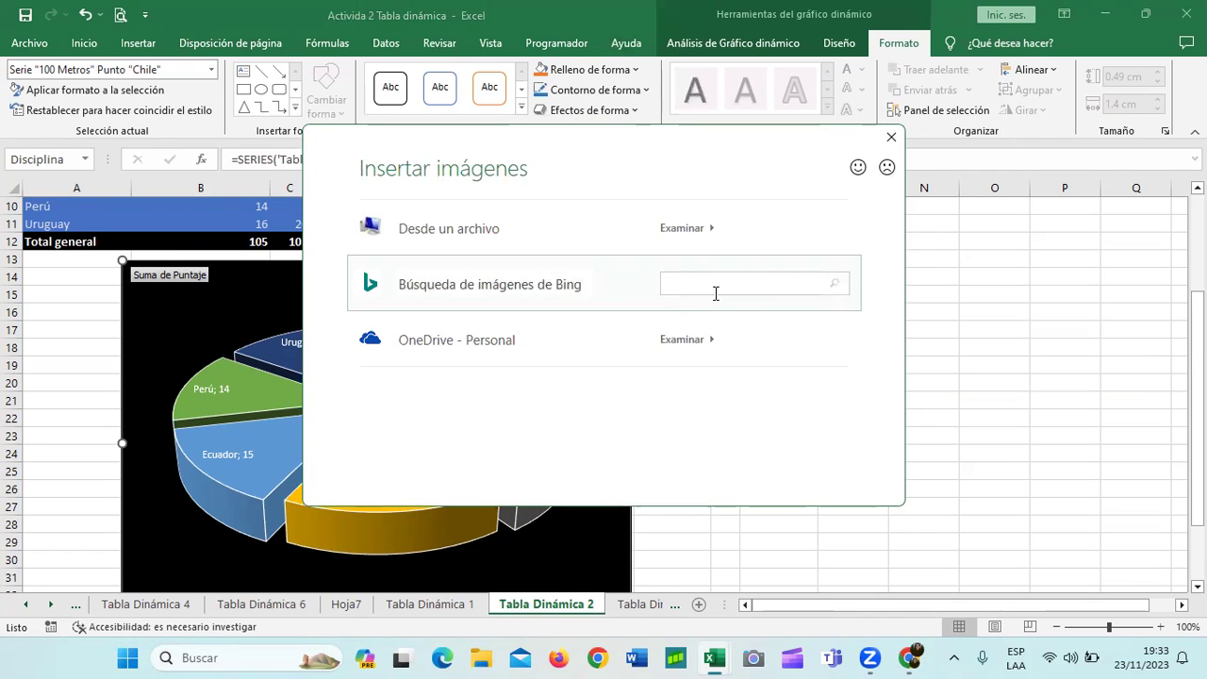
pyautogui.write('chilebandera')
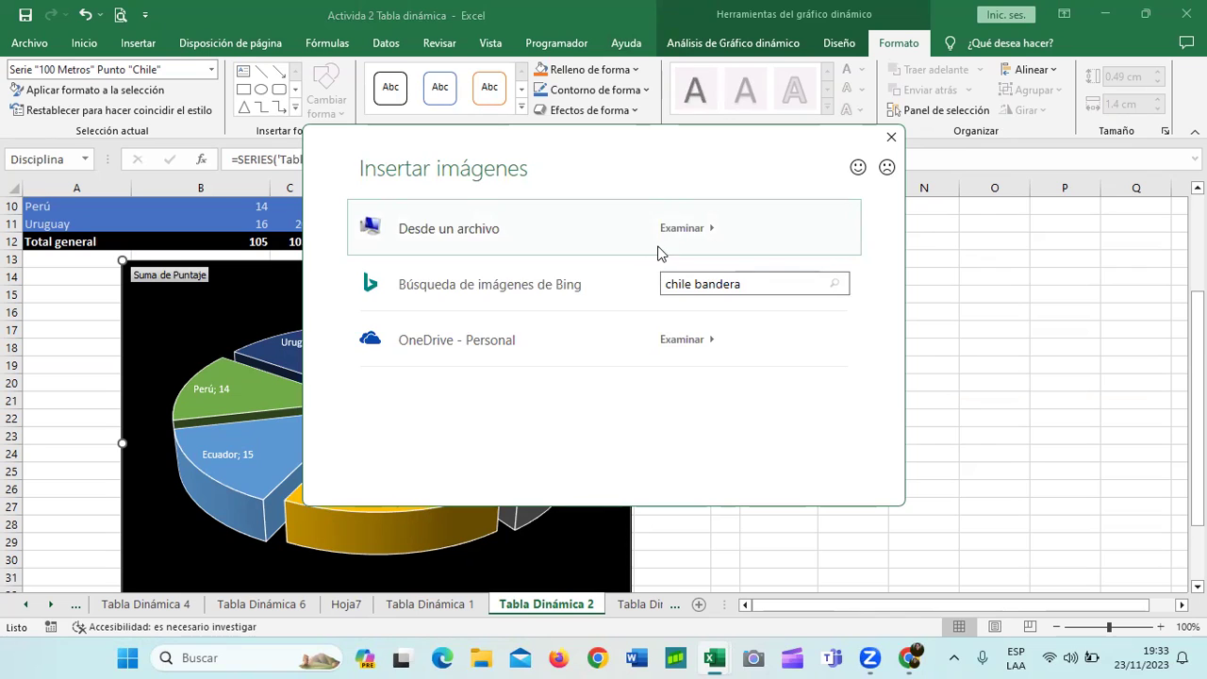
pyautogui.press('Return')
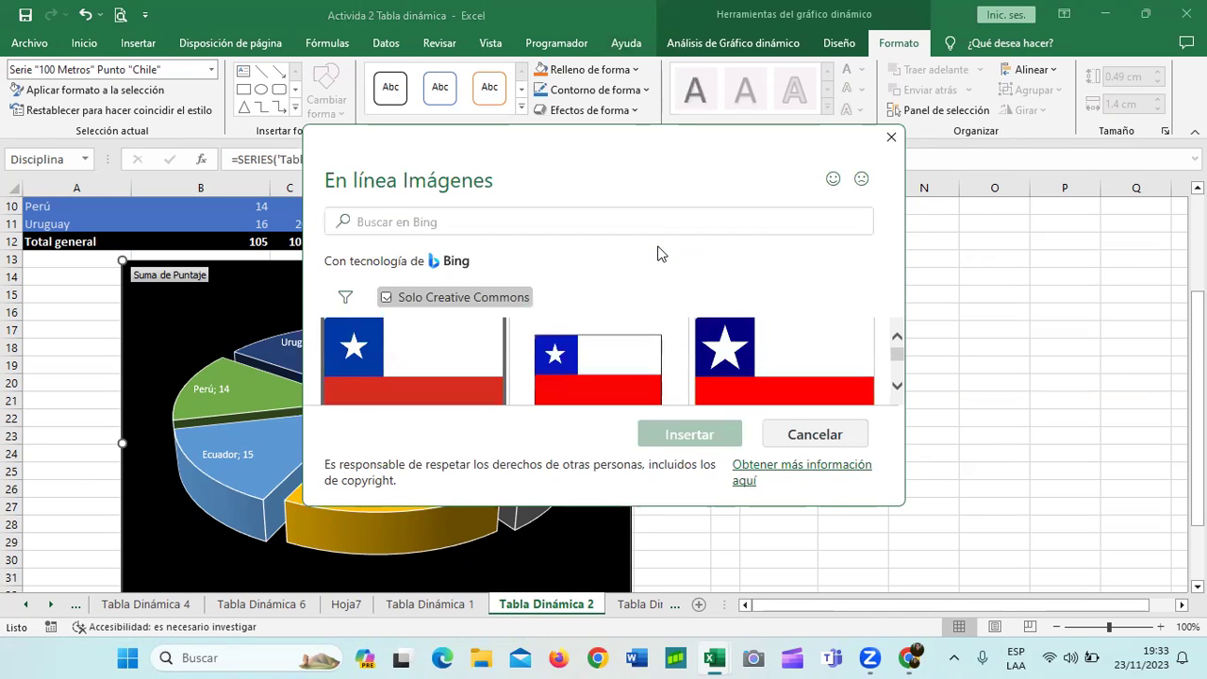
pyautogui.click(896, 388)
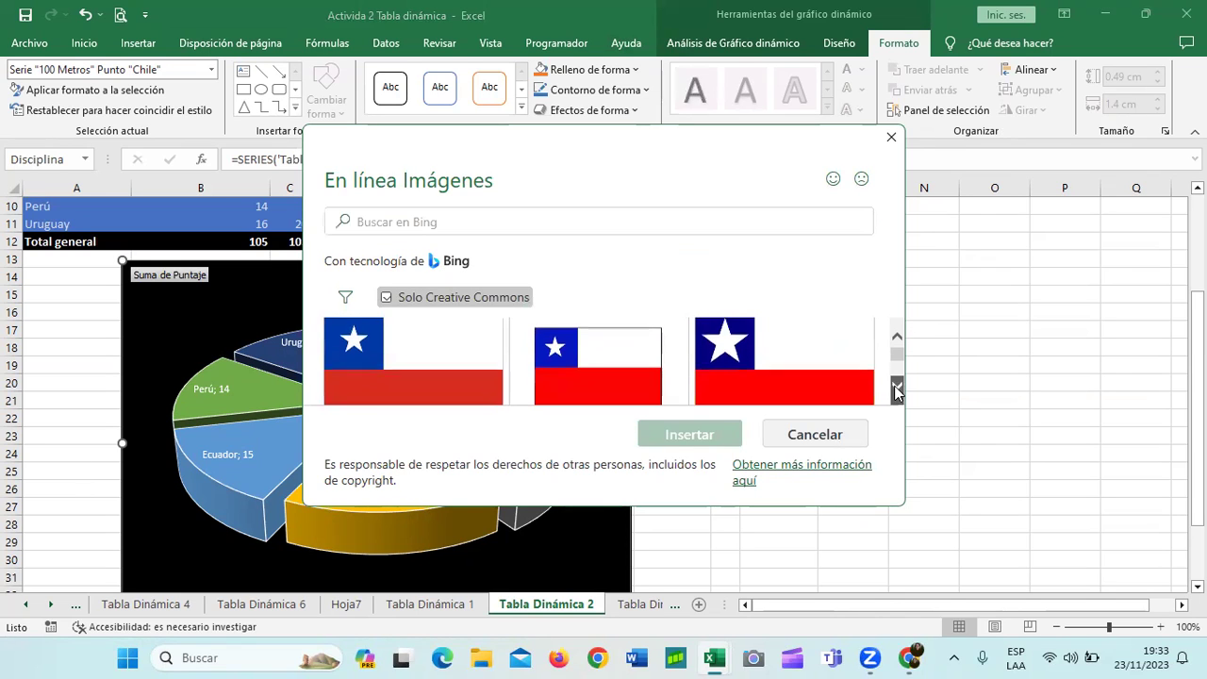
pyautogui.click(896, 391)
pyautogui.click(897, 392)
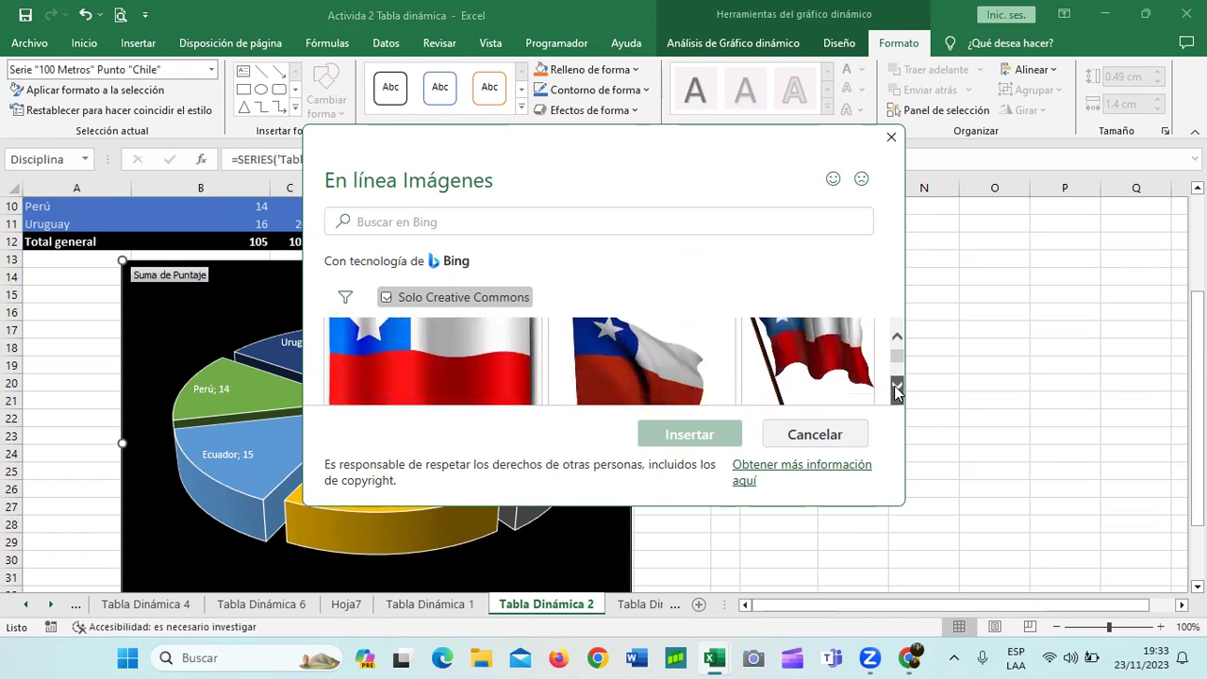
pyautogui.scroll(-2, 509, 358)
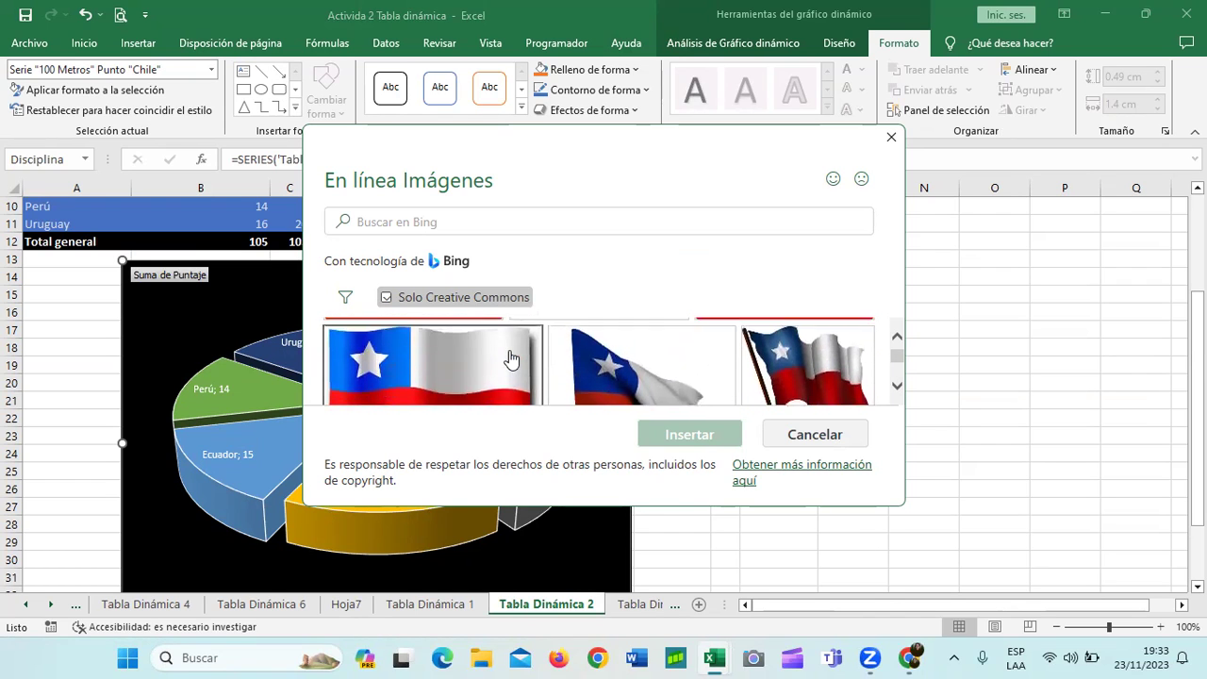
pyautogui.scroll(-1, 509, 358)
pyautogui.scroll(-1, 509, 358)
pyautogui.scroll(-1, 509, 358)
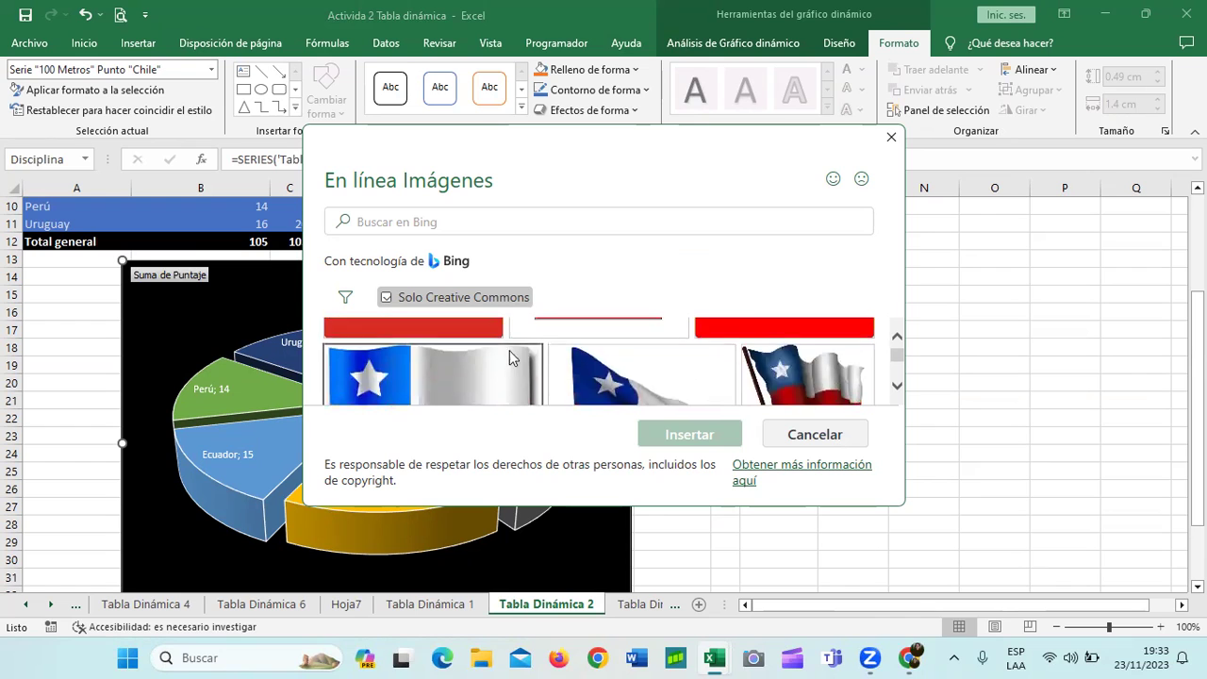
pyautogui.scroll(-1, 509, 358)
pyautogui.scroll(-1, 510, 357)
pyautogui.scroll(-1, 490, 362)
pyautogui.click(479, 345)
pyautogui.click(693, 432)
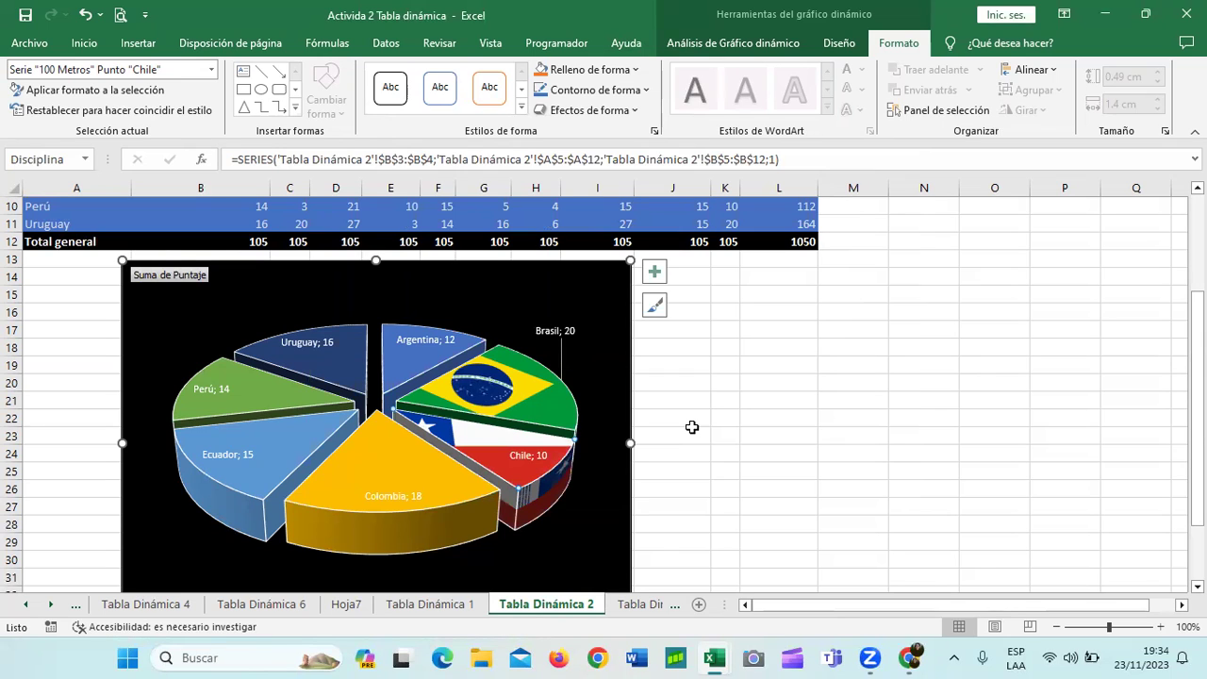
# Step: Raise the pie's data label font size to 11
pyautogui.click(517, 453)
pyautogui.click(566, 514)
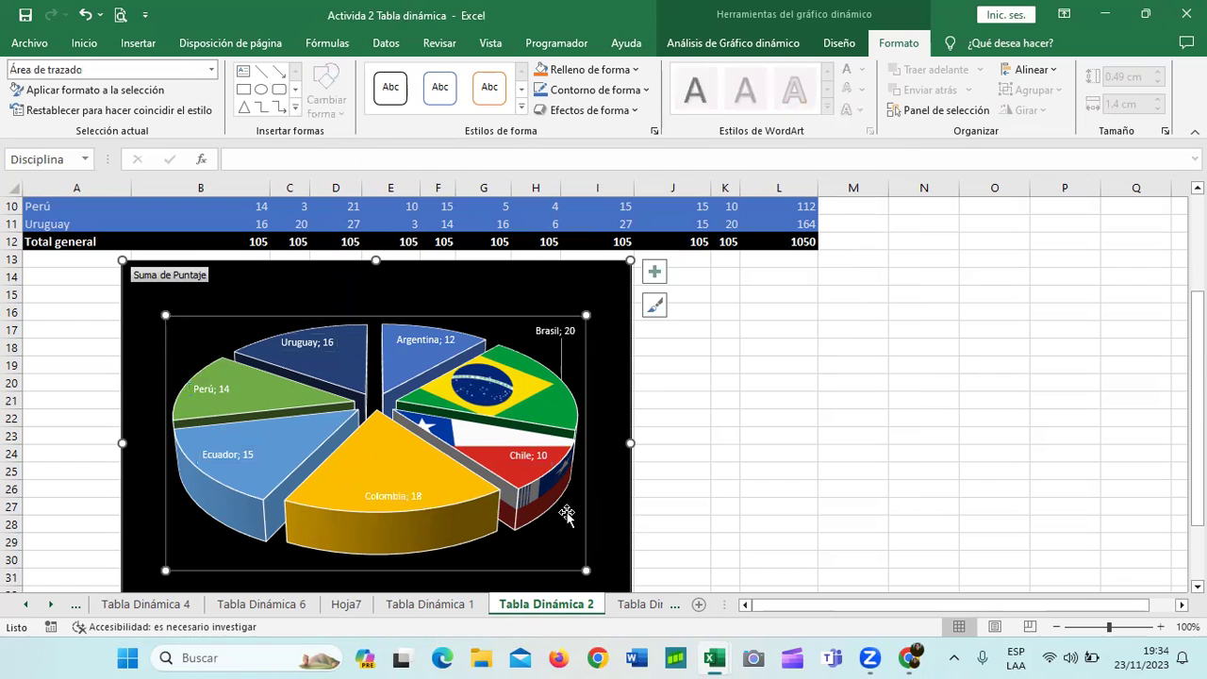
pyautogui.click(531, 458)
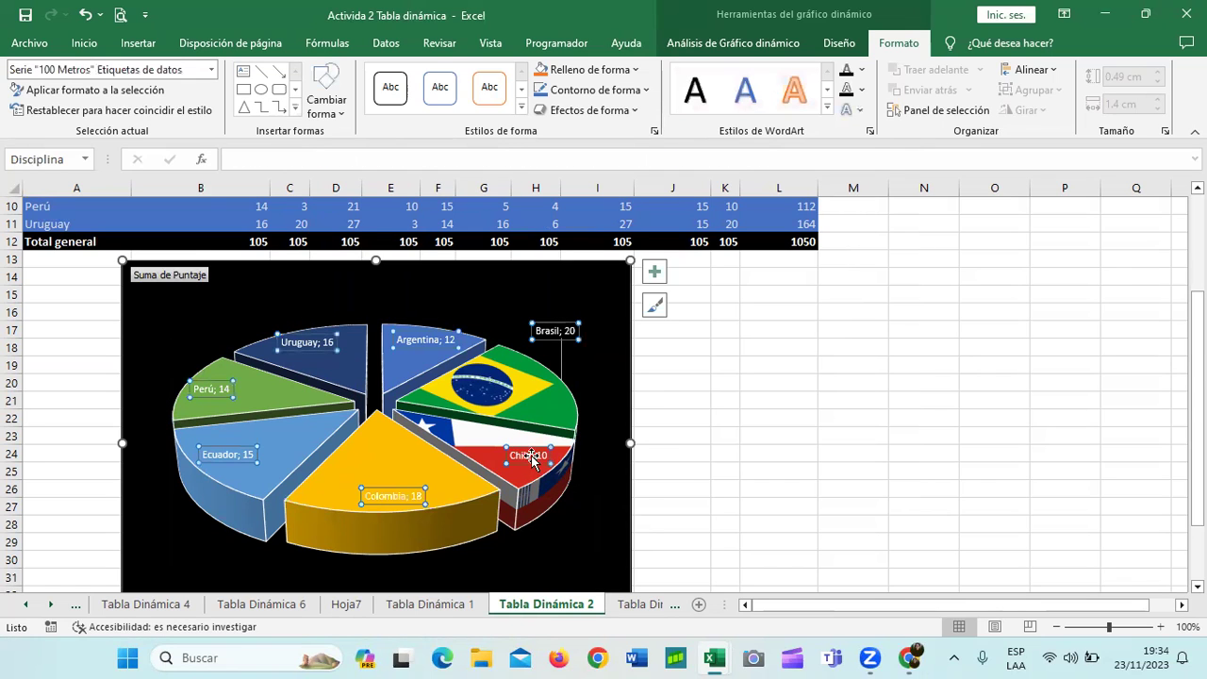
pyautogui.click(81, 45)
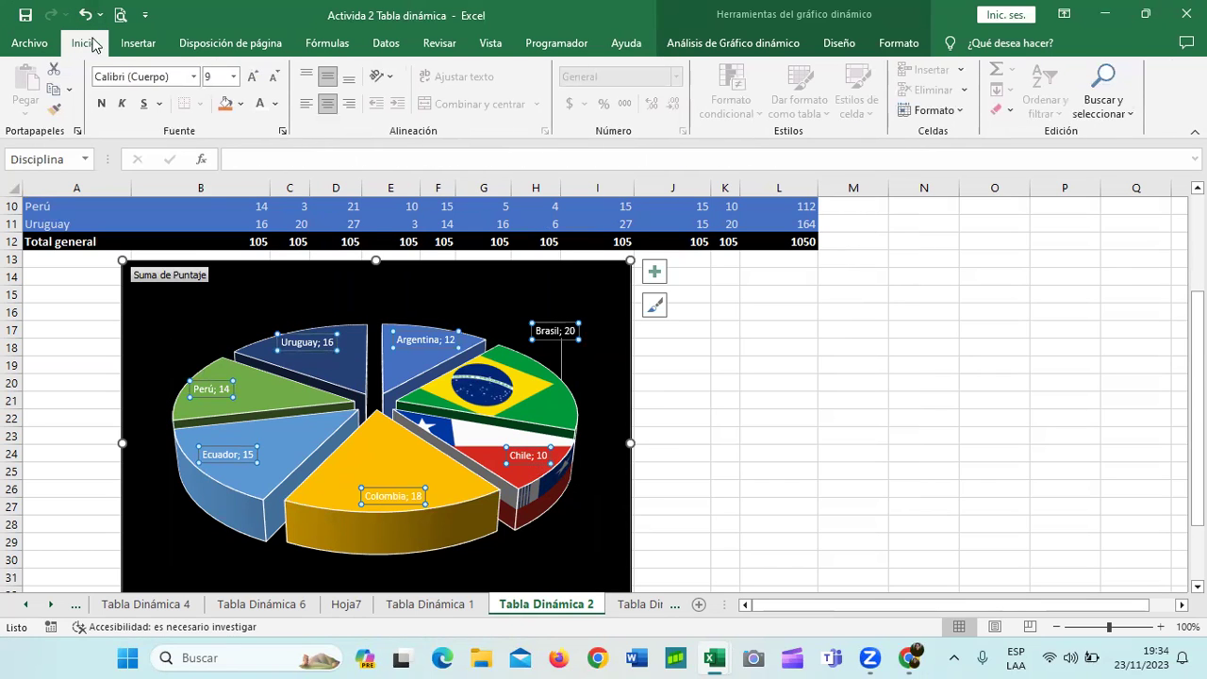
pyautogui.click(253, 78)
pyautogui.click(252, 77)
pyautogui.click(253, 77)
# Step: Drag the Chile, Argentina, Uruguay, Perú and Ecuador labels outside their slices
pyautogui.click(526, 457)
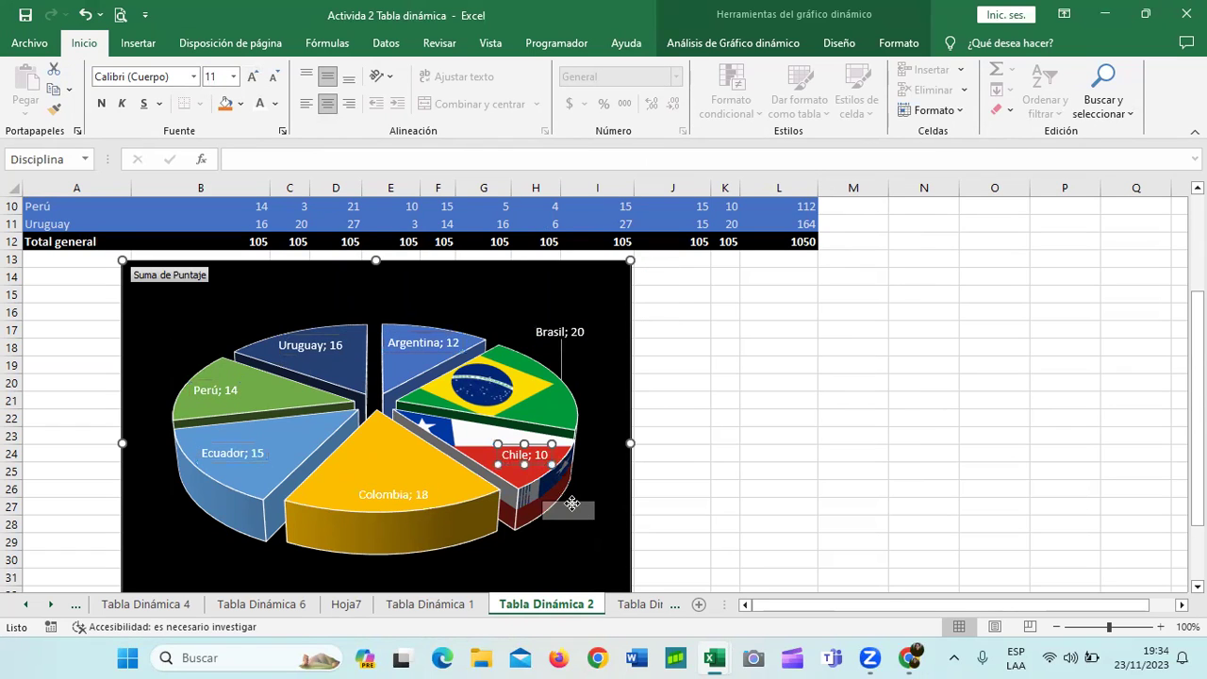
pyautogui.moveTo(583, 525); pyautogui.dragTo(592, 491)
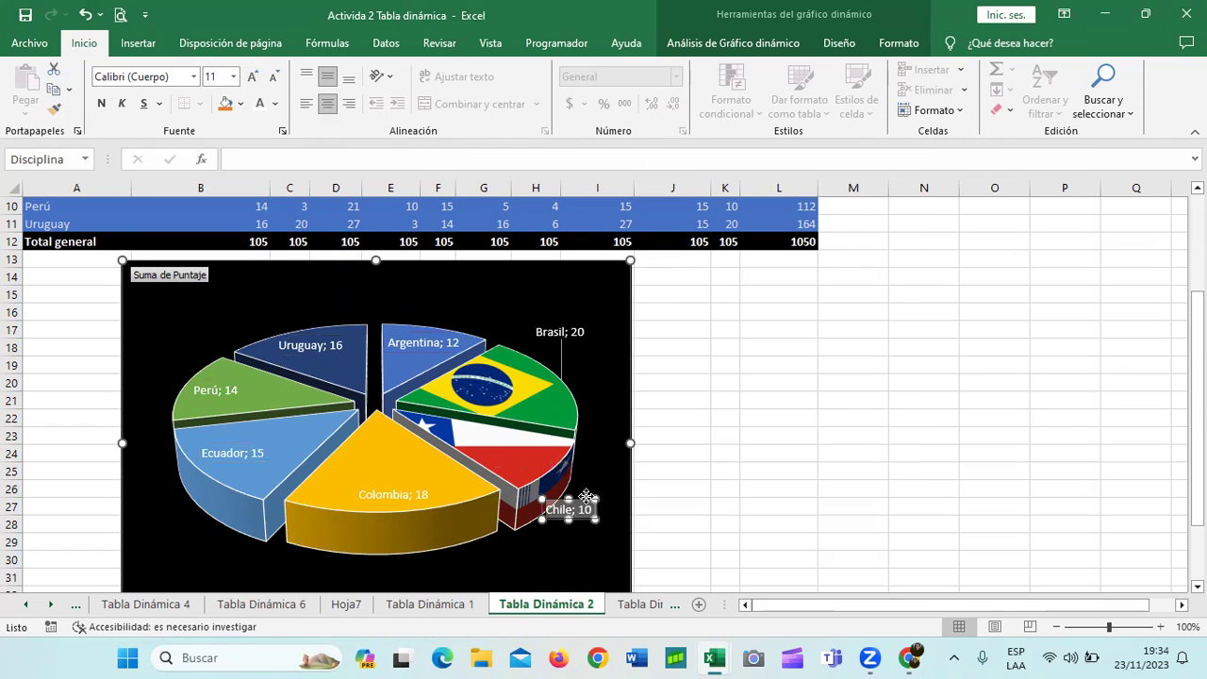
pyautogui.click(429, 341)
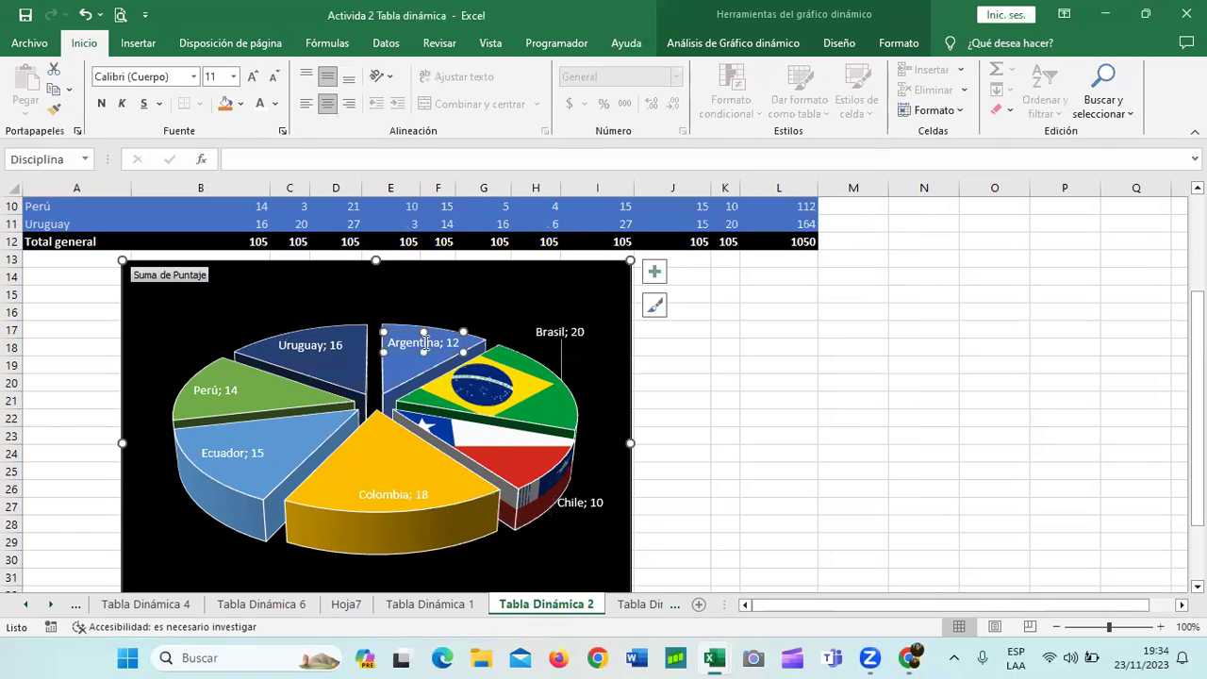
pyautogui.moveTo(385, 330); pyautogui.dragTo(385, 298)
pyautogui.click(326, 345)
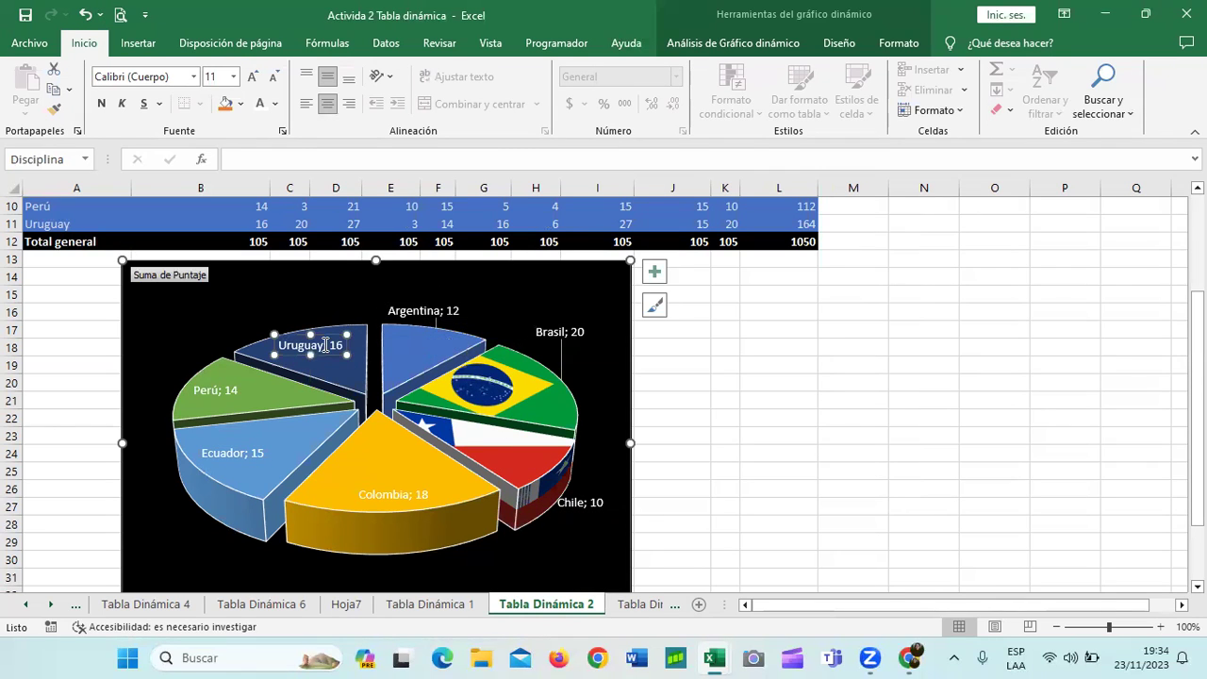
pyautogui.moveTo(325, 329); pyautogui.dragTo(325, 288)
pyautogui.click(221, 394)
pyautogui.moveTo(233, 378); pyautogui.dragTo(181, 339)
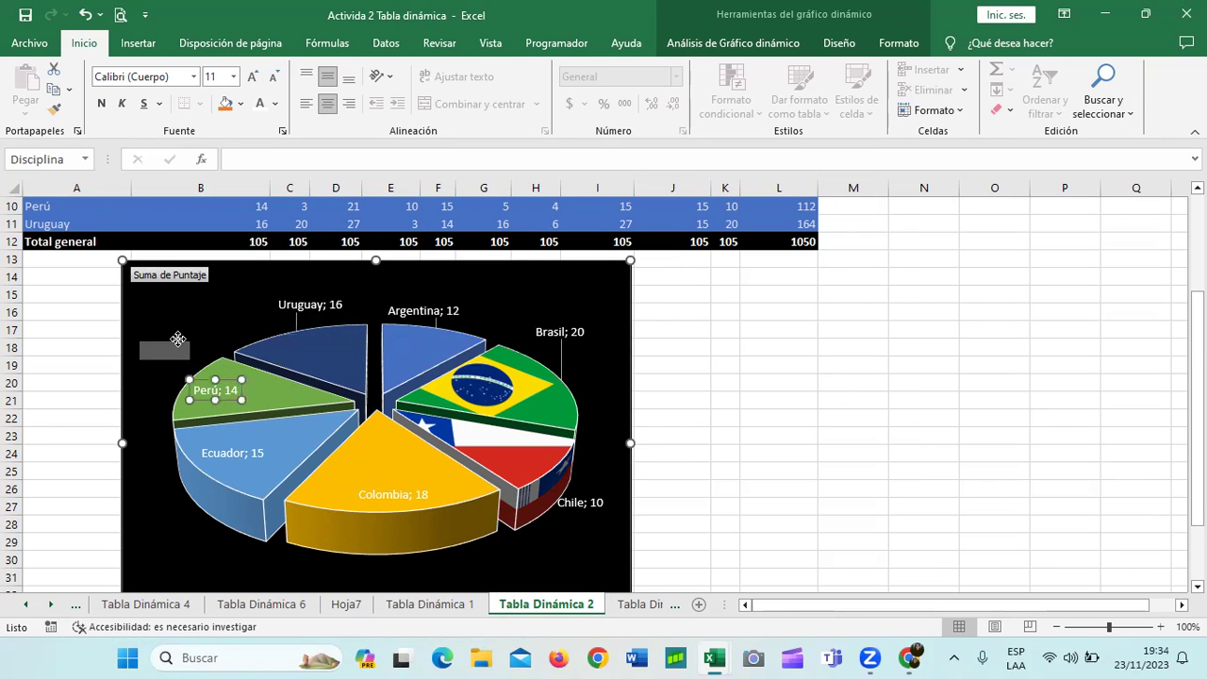
pyautogui.click(232, 455)
pyautogui.moveTo(236, 456); pyautogui.dragTo(216, 528)
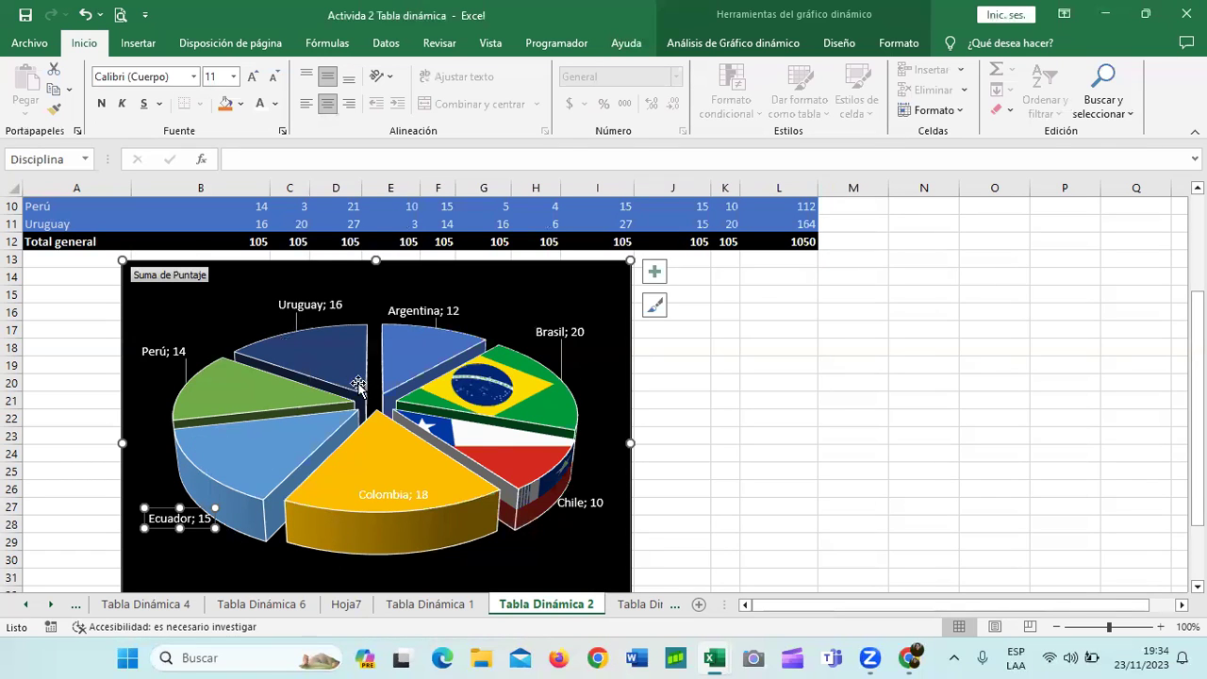
pyautogui.click(430, 353)
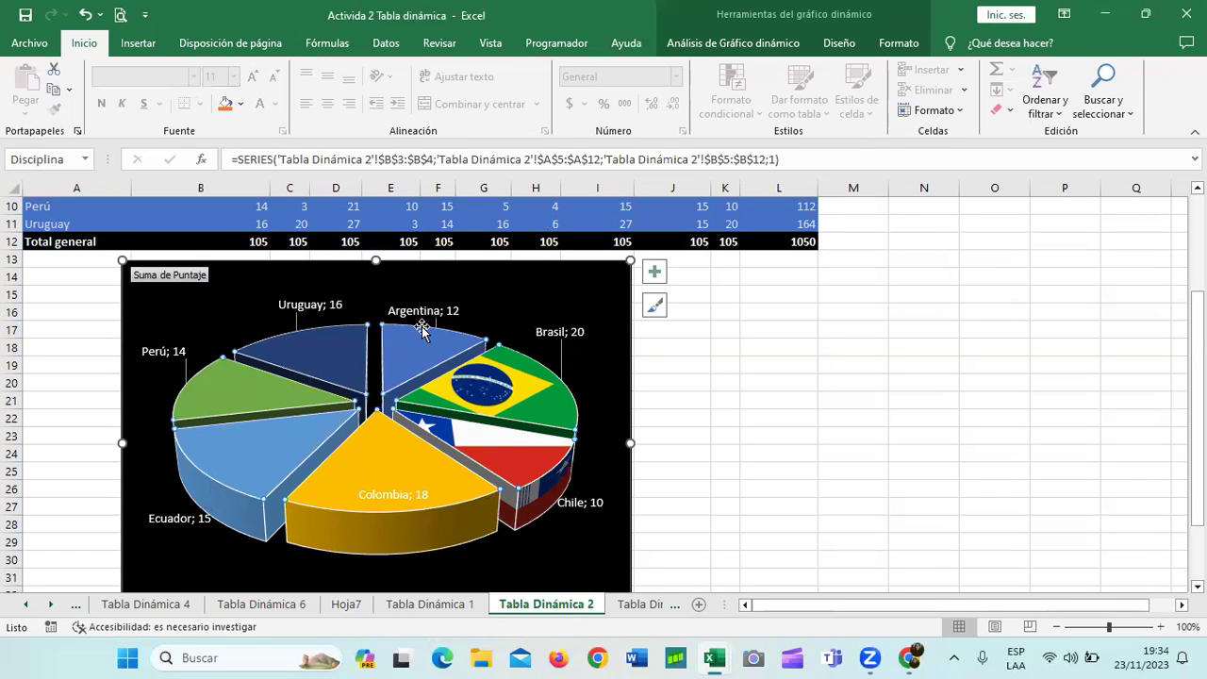
pyautogui.click(730, 42)
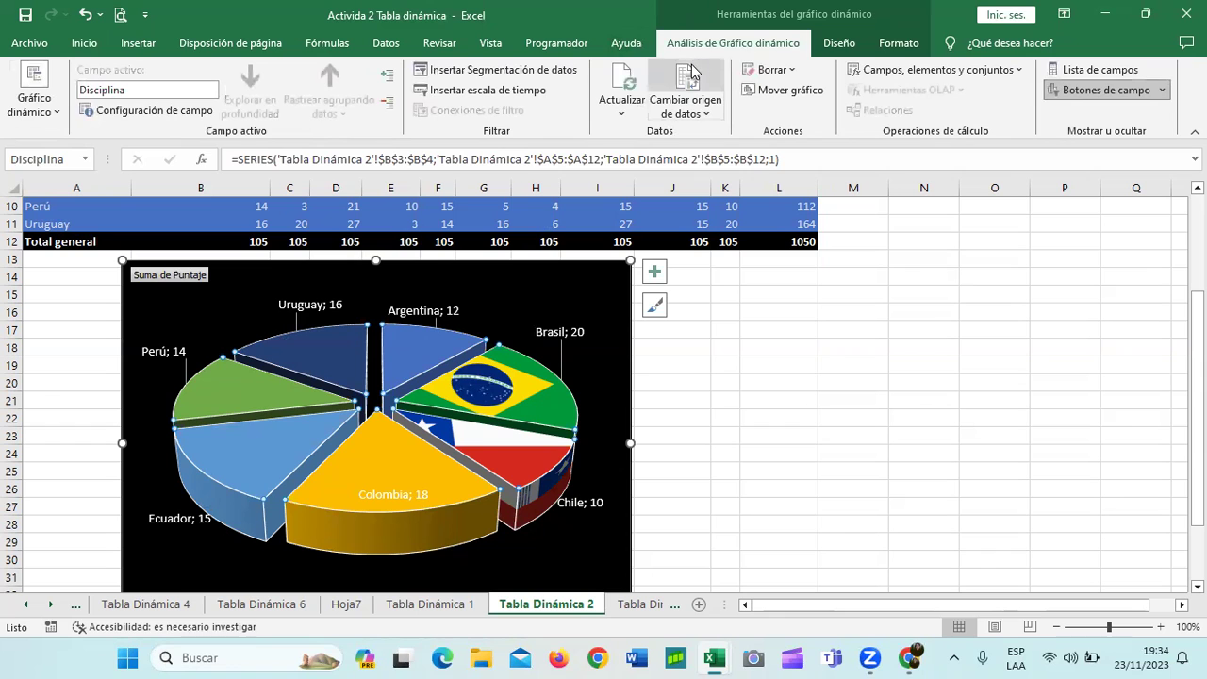
# Step: Fill the Argentina slice with an Argentine flag from a Bing search for 'argentina bandera'
pyautogui.click(838, 44)
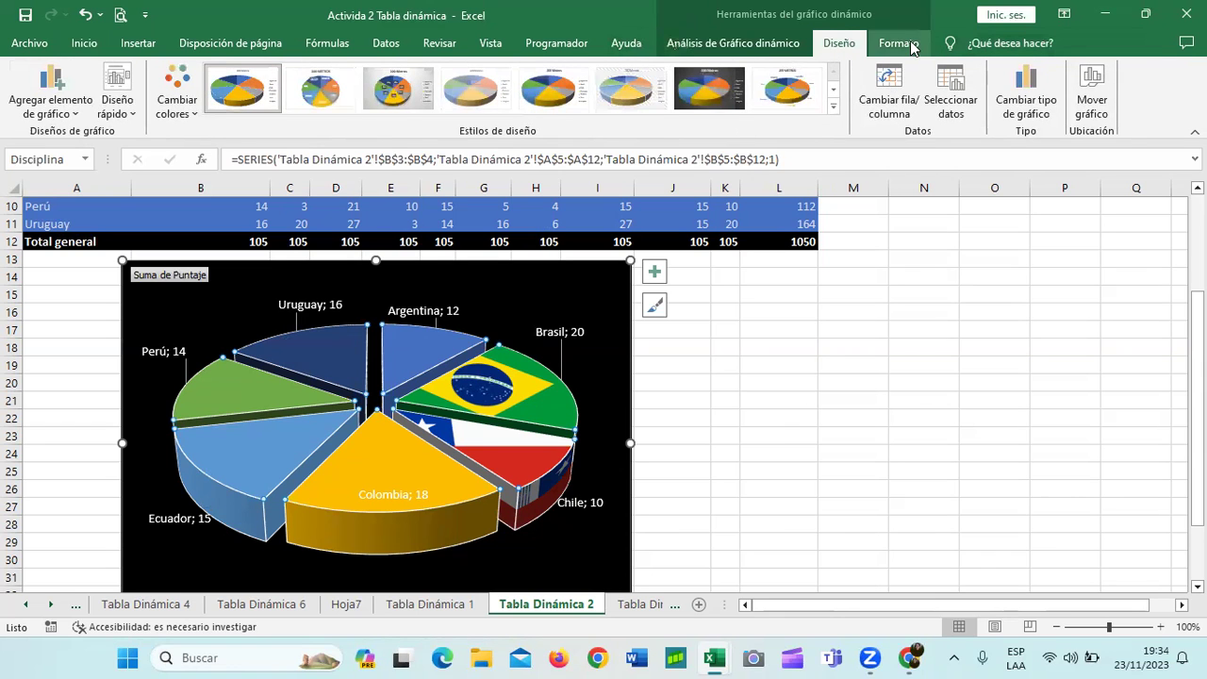
pyautogui.click(900, 43)
pyautogui.click(636, 70)
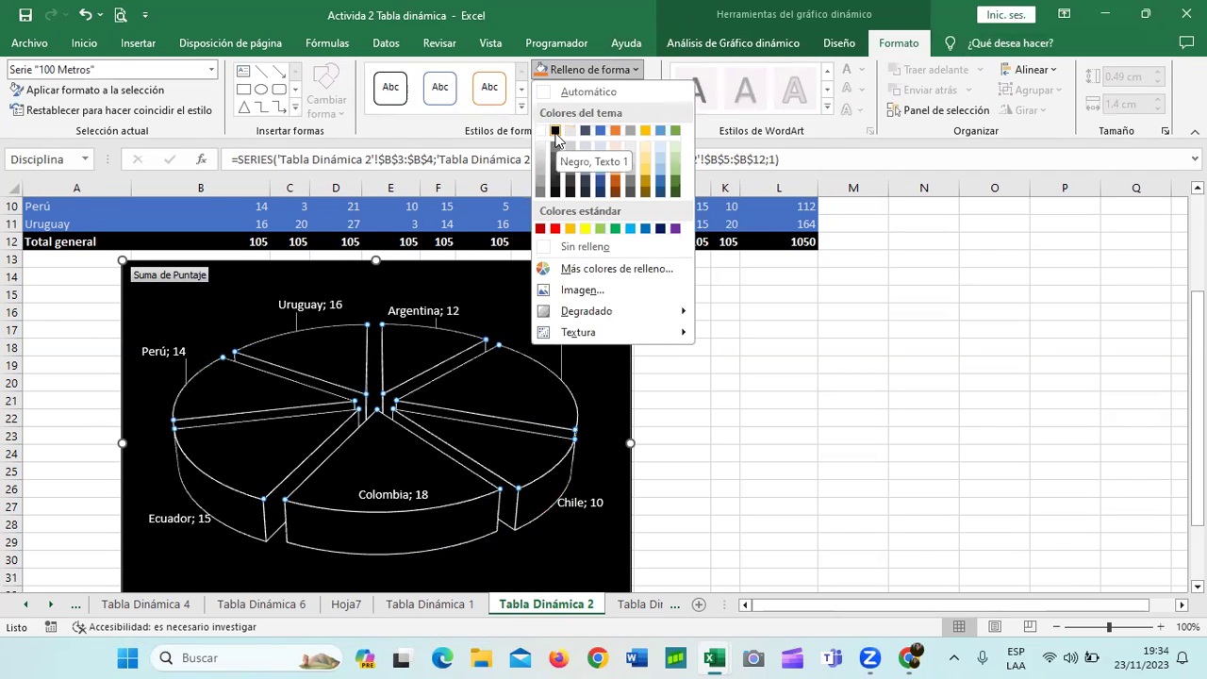
pyautogui.click(760, 407)
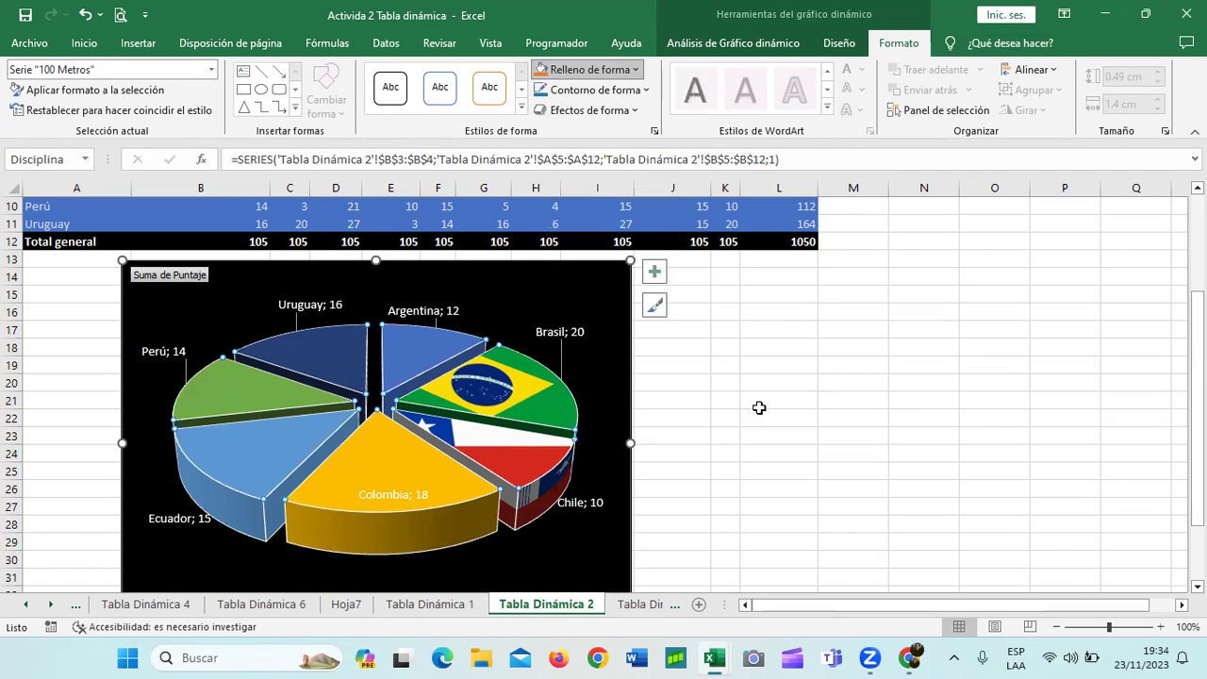
pyautogui.click(417, 349)
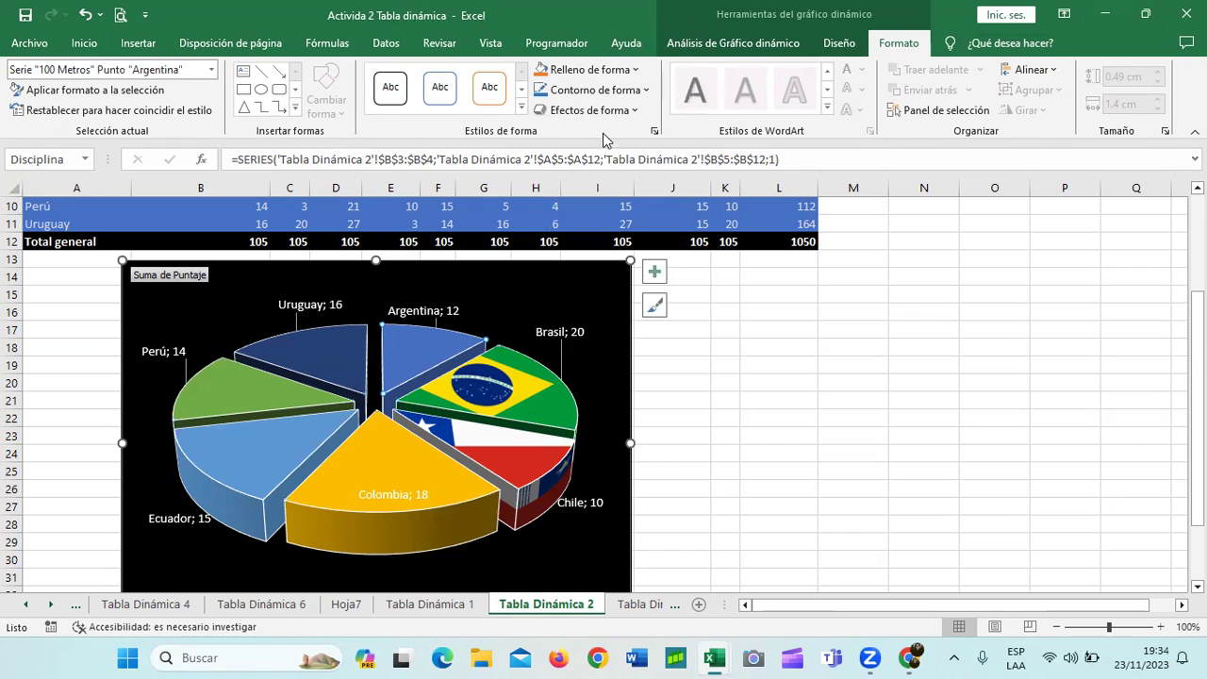
pyautogui.click(631, 69)
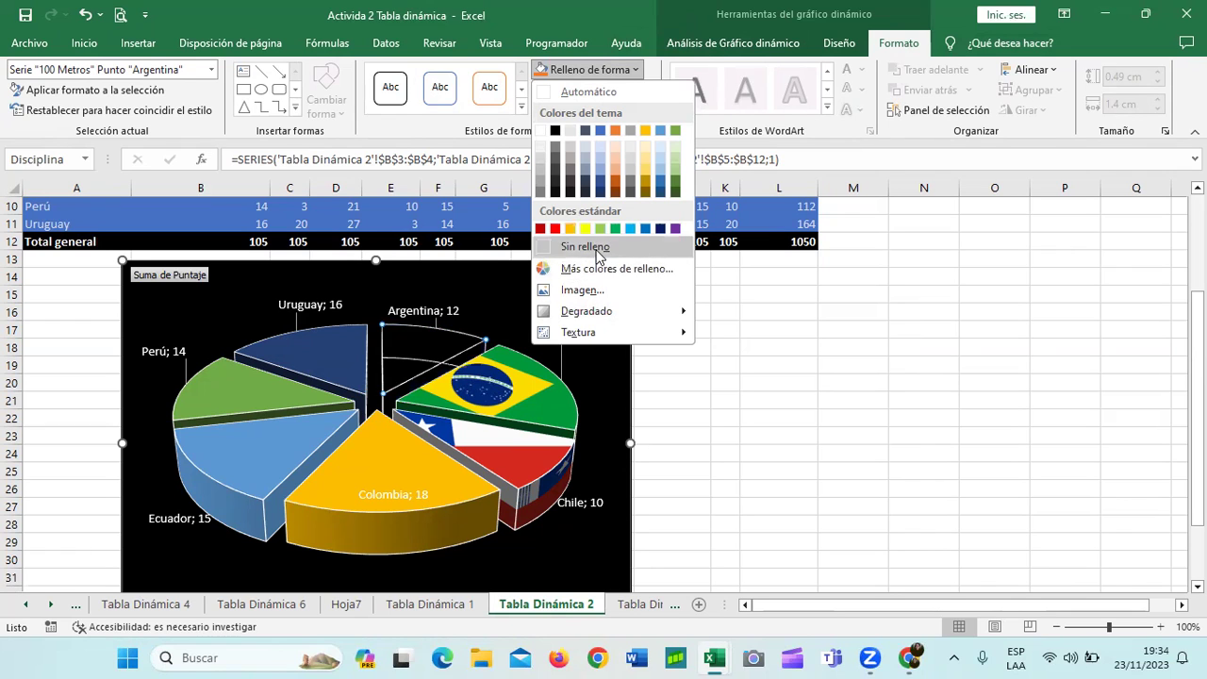
pyautogui.click(580, 290)
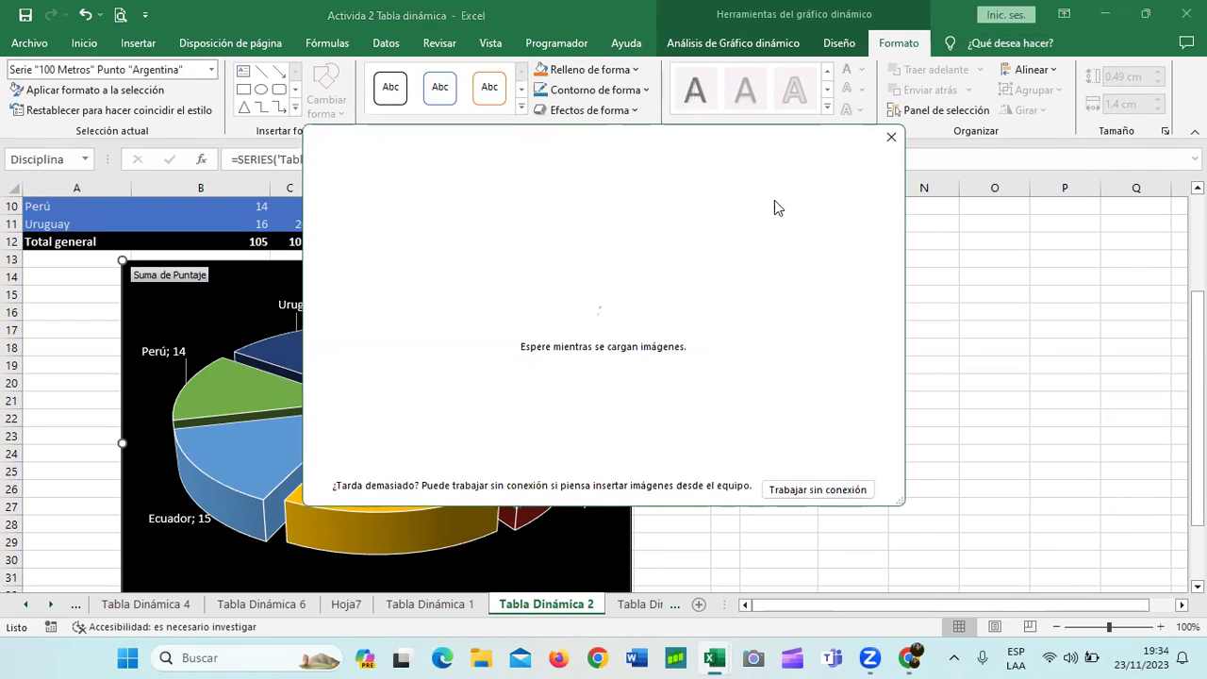
pyautogui.click(695, 285)
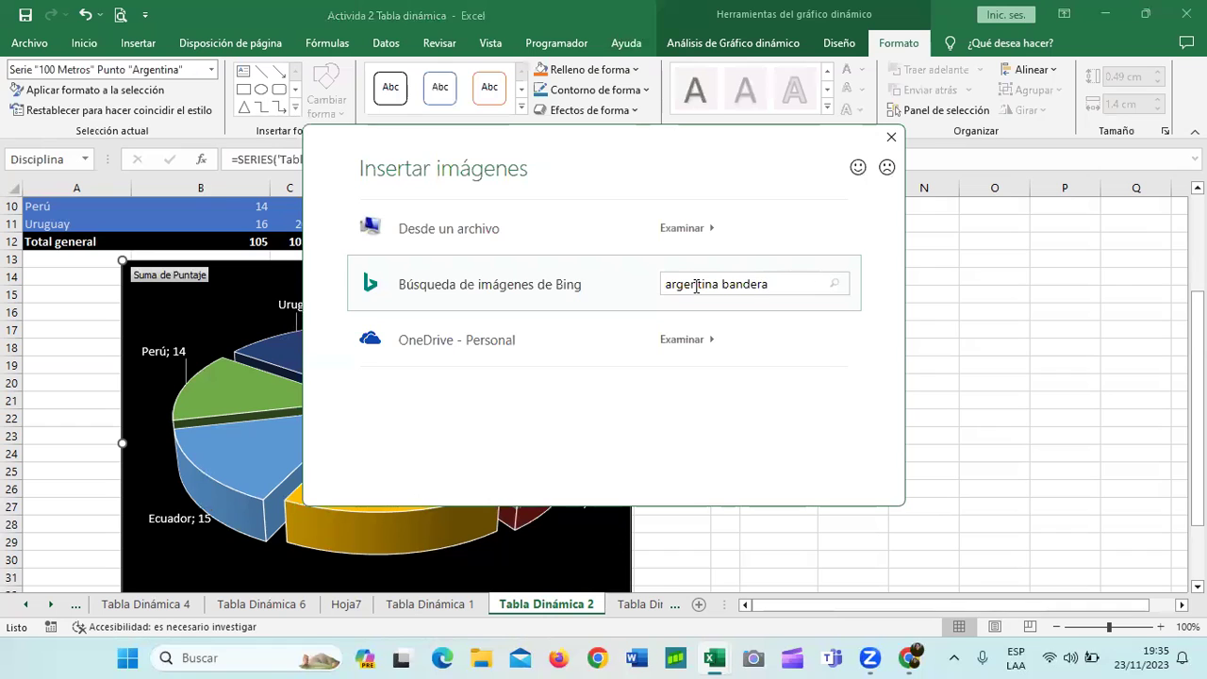
pyautogui.press('Return')
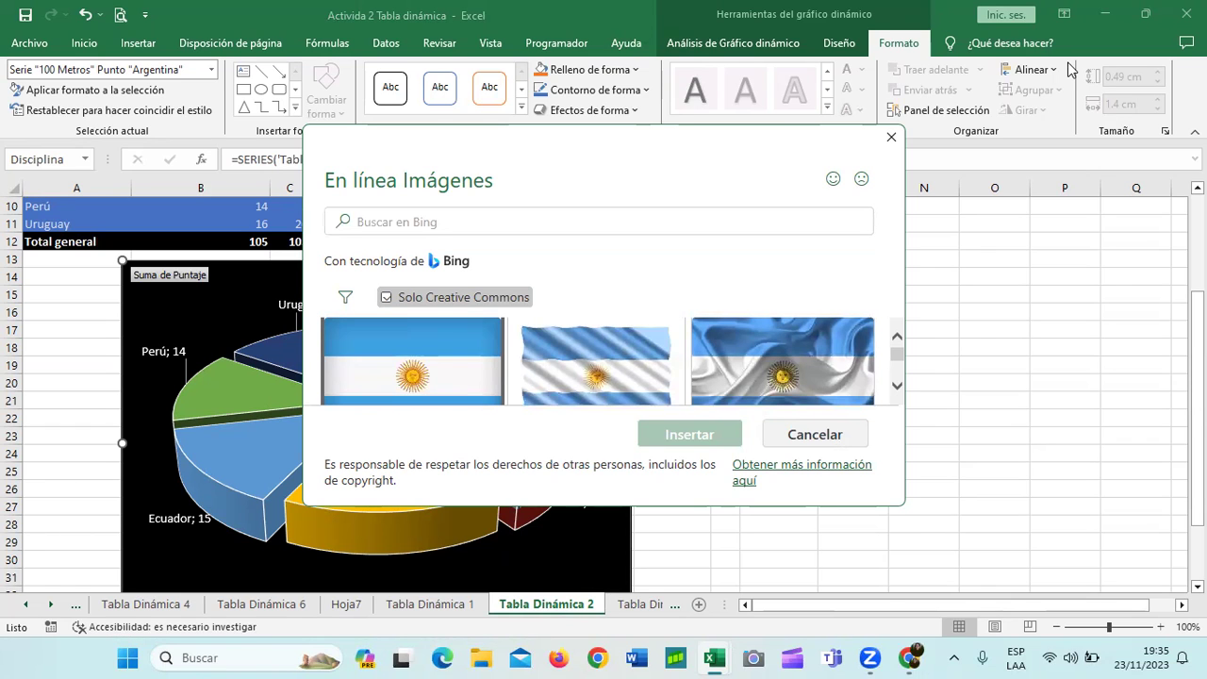
pyautogui.scroll(-2, 897, 377)
pyautogui.click(433, 351)
pyautogui.click(677, 439)
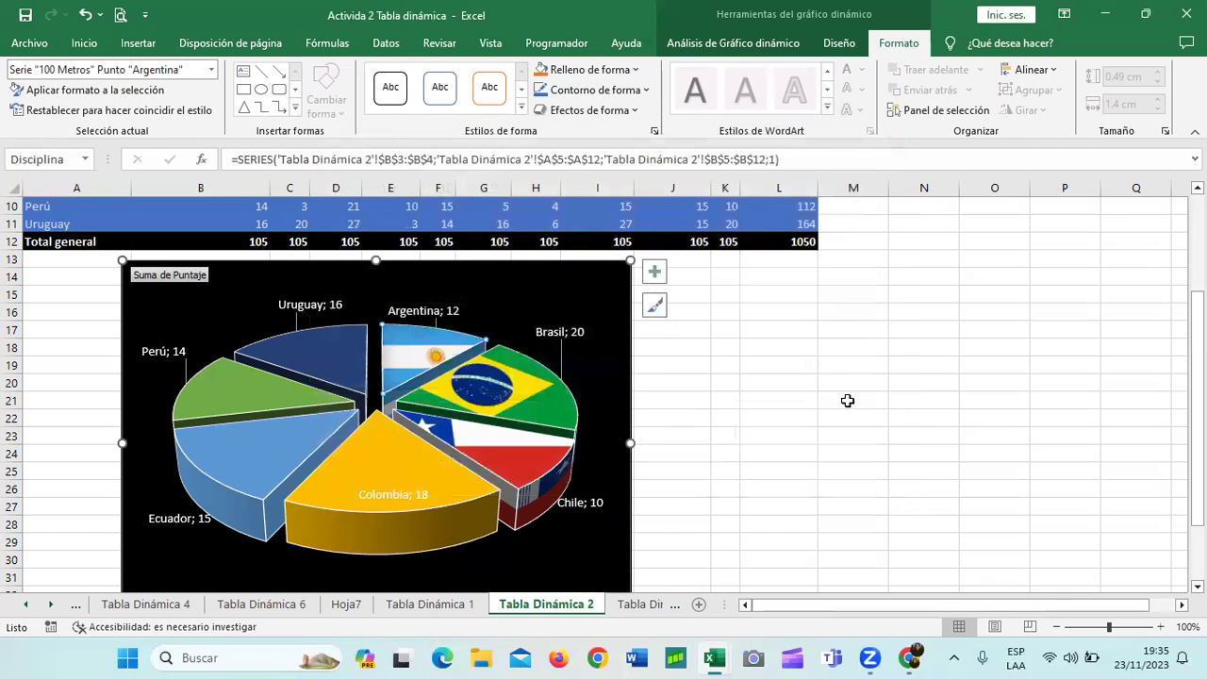
# Step: Fill the Uruguay slice with a Uruguayan flag from a Bing search for 'uruguay bandera'
pyautogui.click(327, 368)
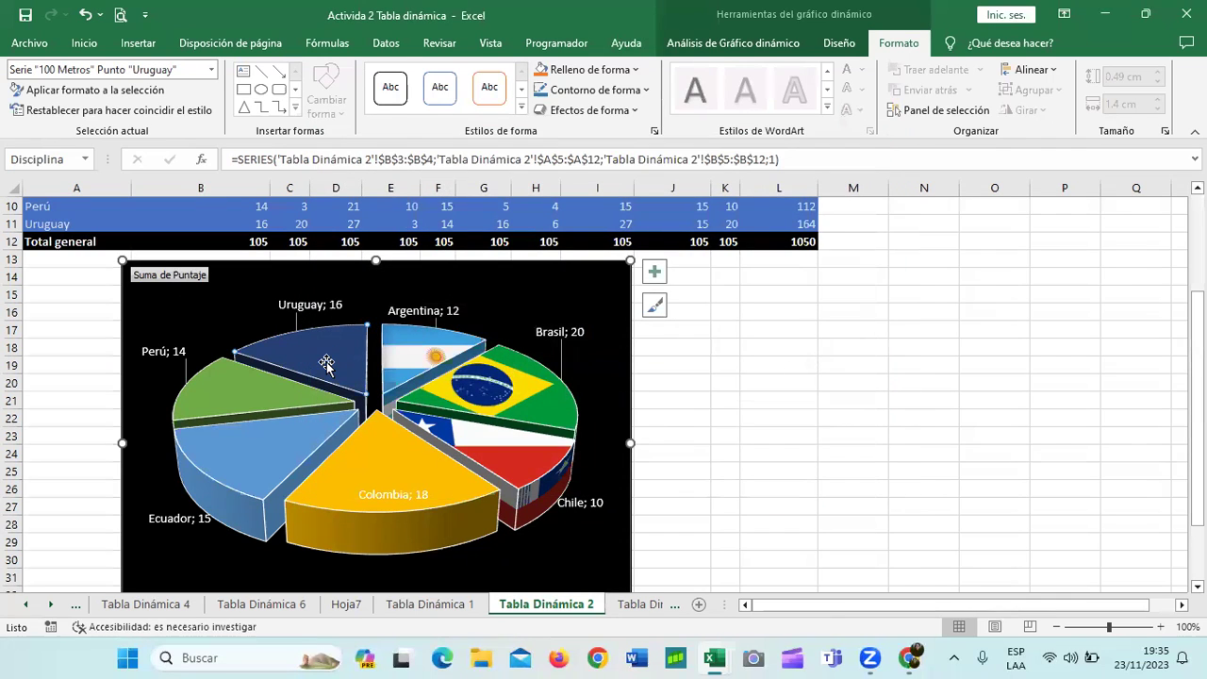
pyautogui.click(632, 70)
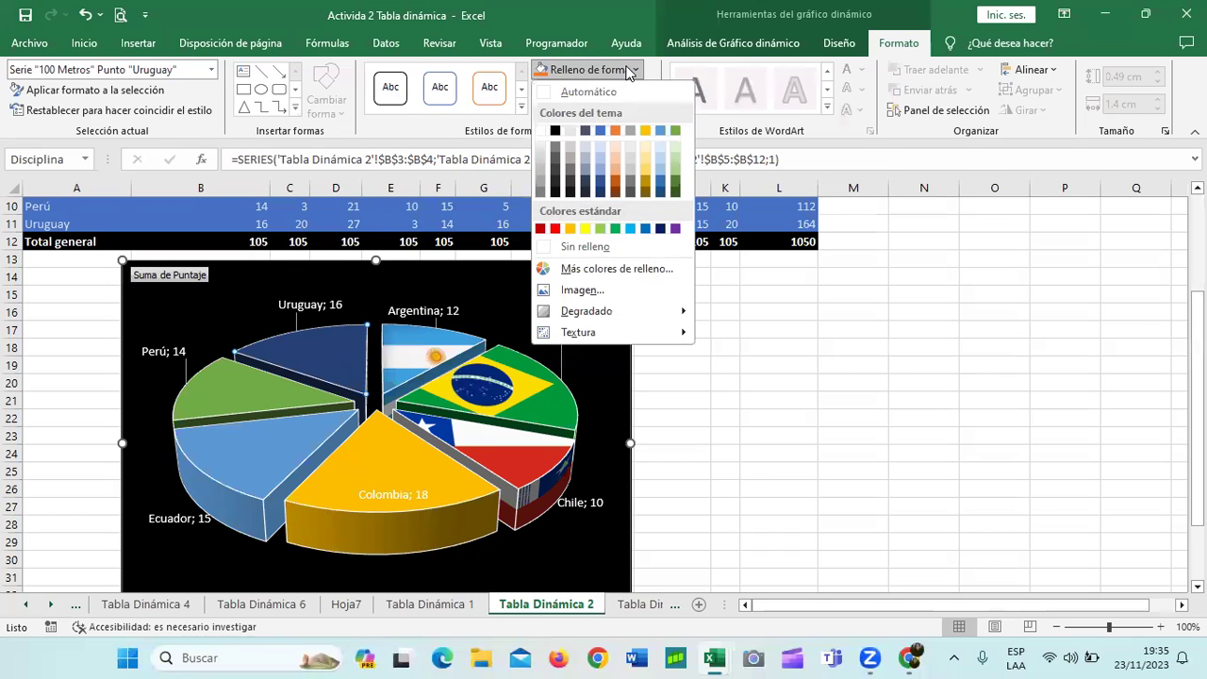
pyautogui.click(614, 298)
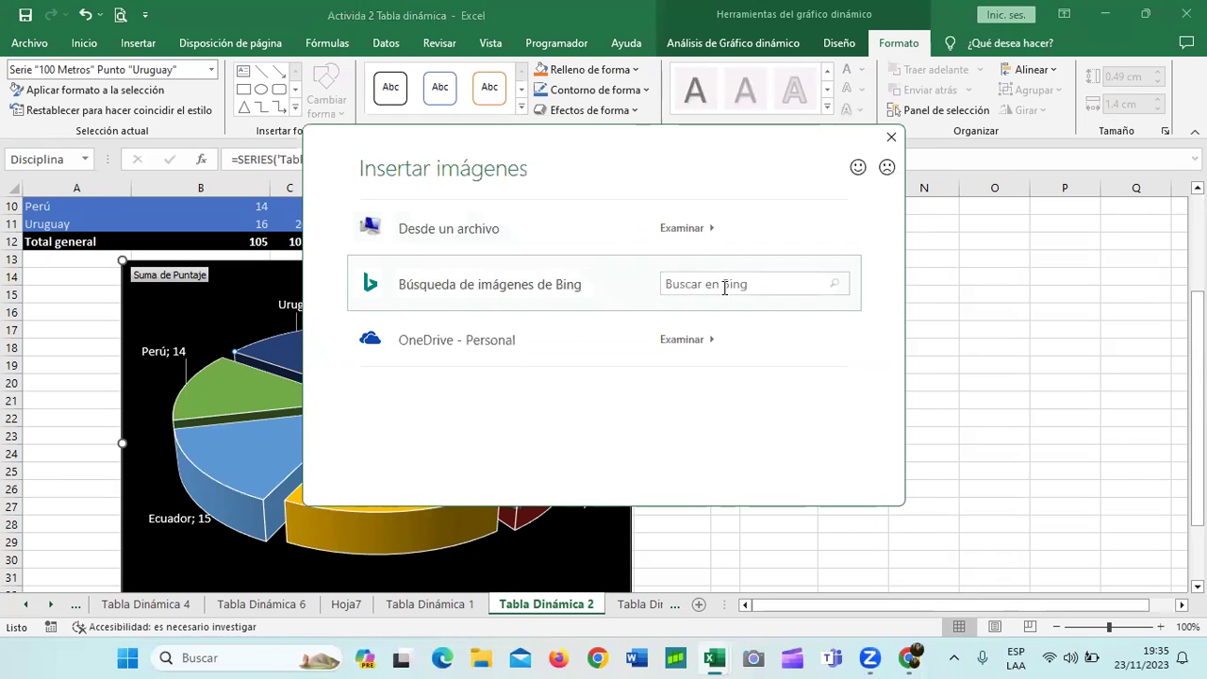
pyautogui.click(725, 286)
pyautogui.write('ay ba')
pyautogui.press('Return')
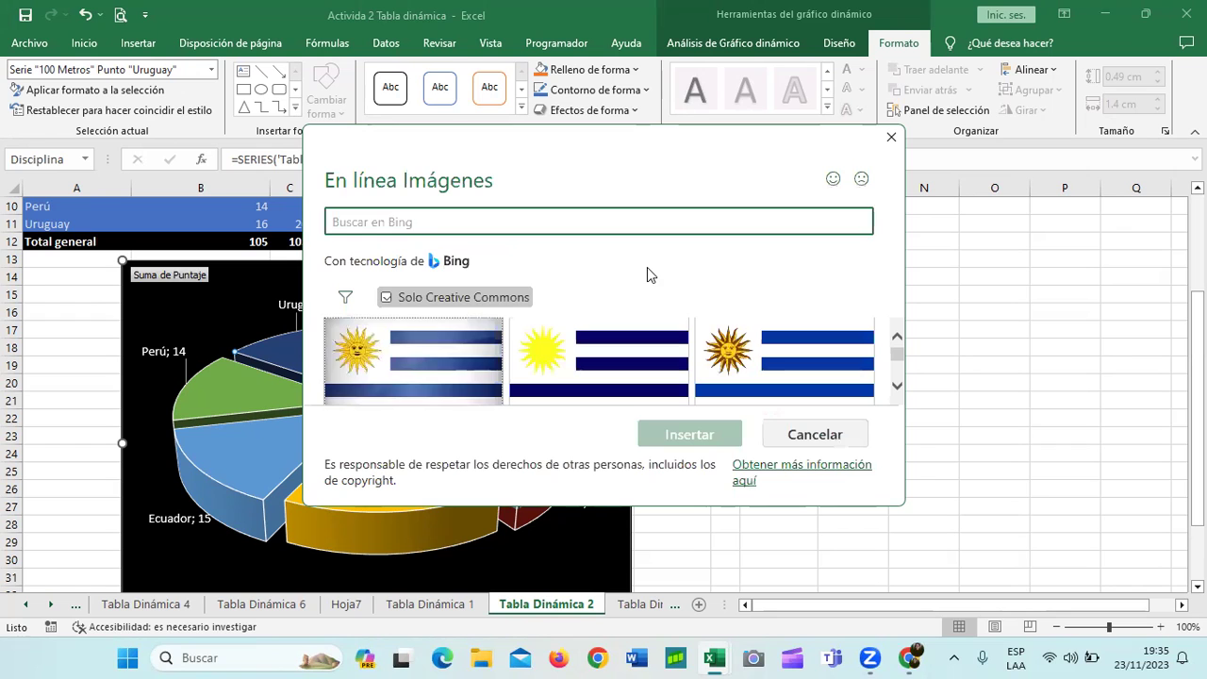
pyautogui.click(471, 354)
pyautogui.click(689, 433)
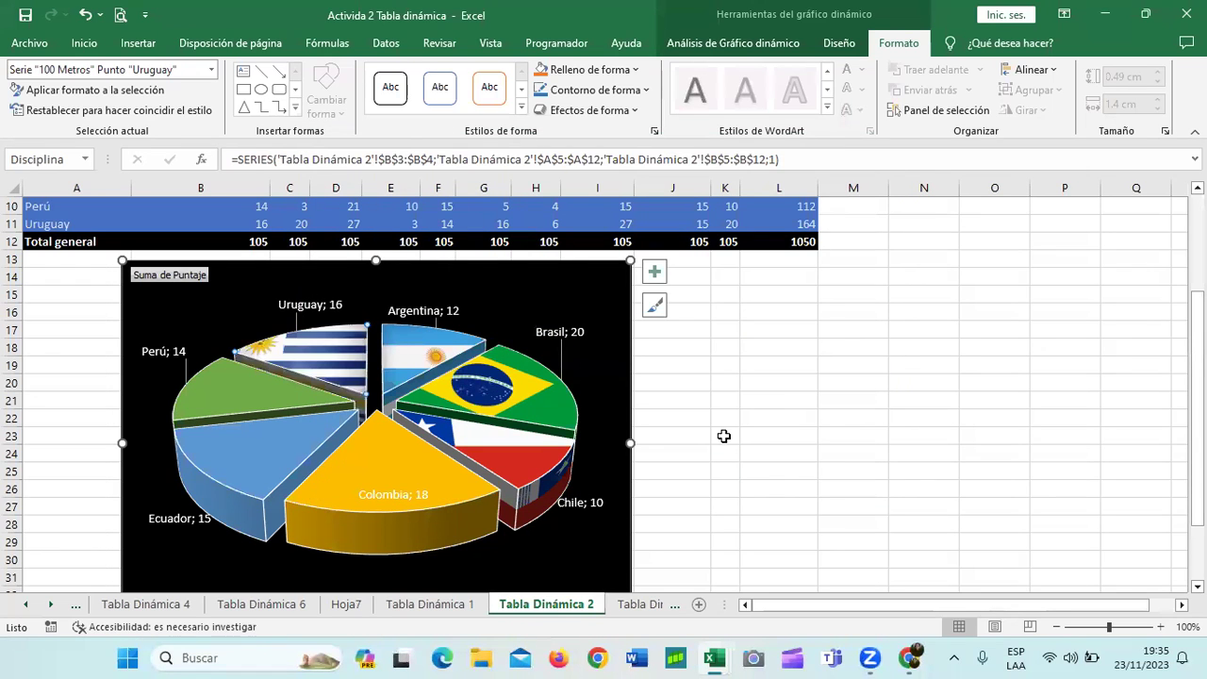
# Step: Fill the Colombia slice with the first Colombian flag from a Bing search for 'colombia bandera'
pyautogui.click(390, 444)
pyautogui.click(634, 70)
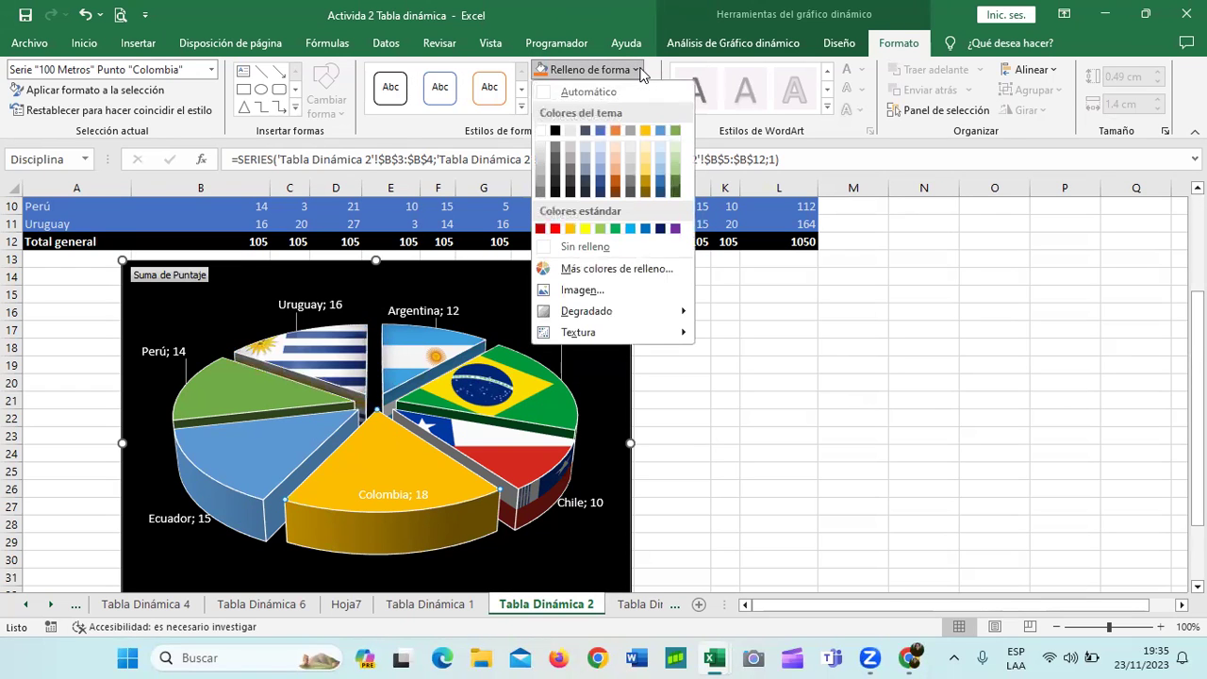
pyautogui.click(619, 288)
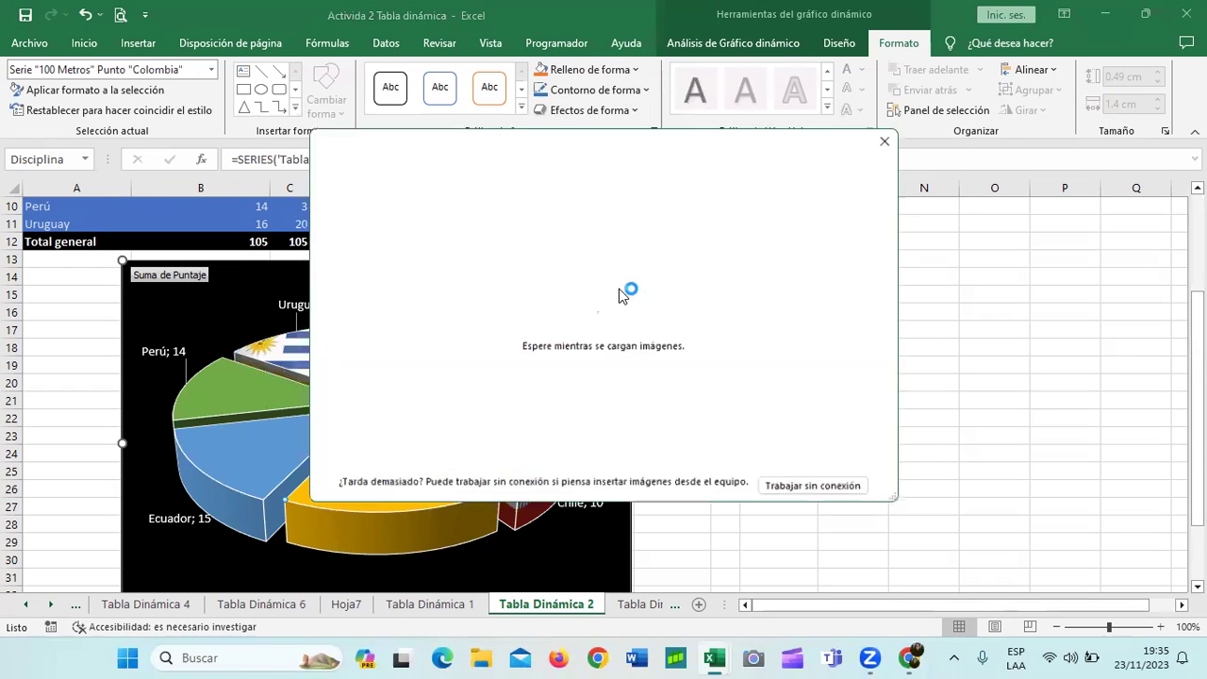
pyautogui.click(671, 281)
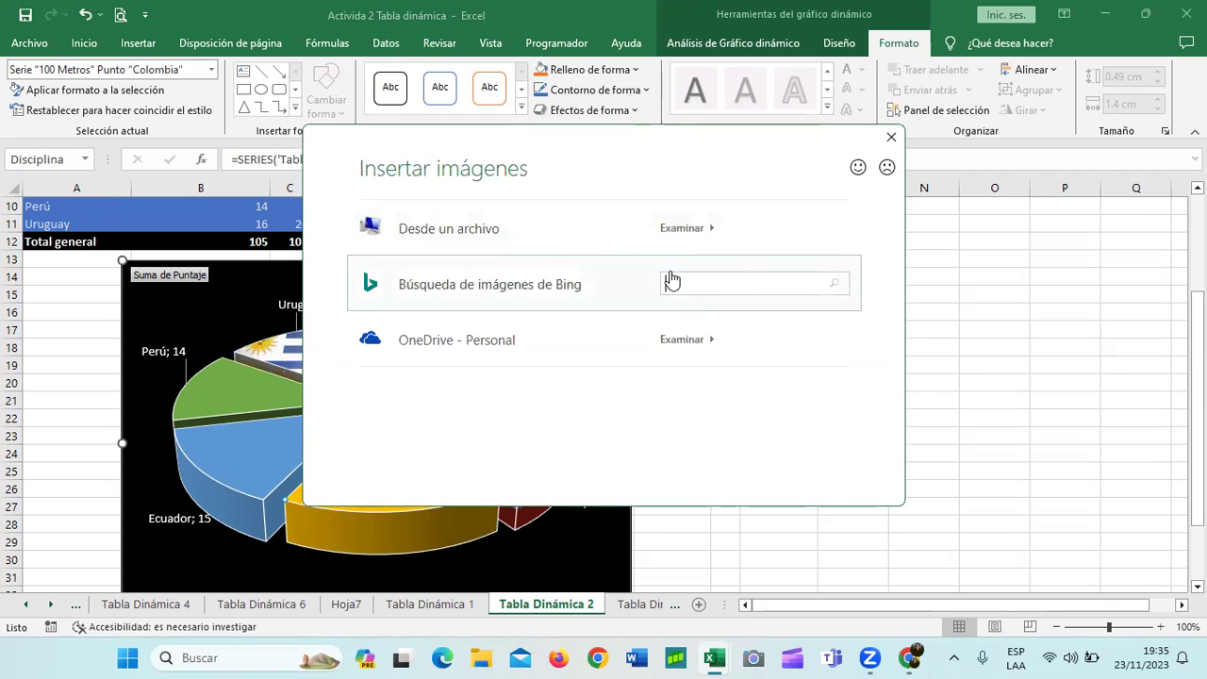
pyautogui.write('ombi')
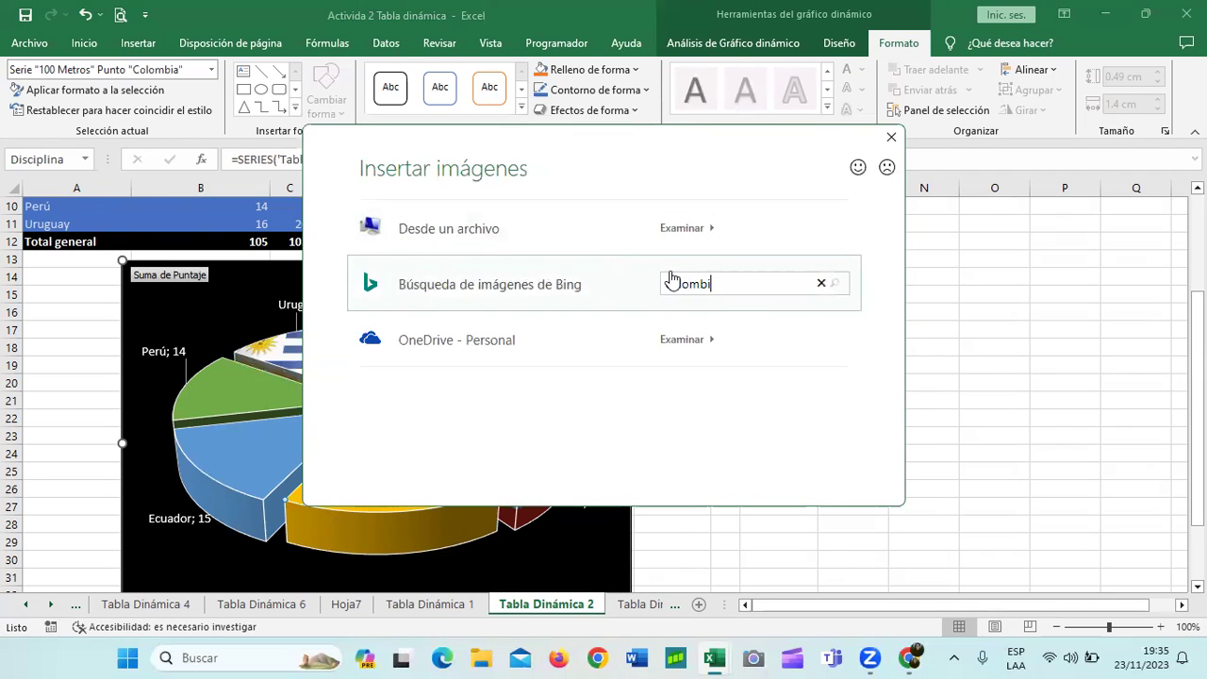
pyautogui.write('a bandera')
pyautogui.press('Return')
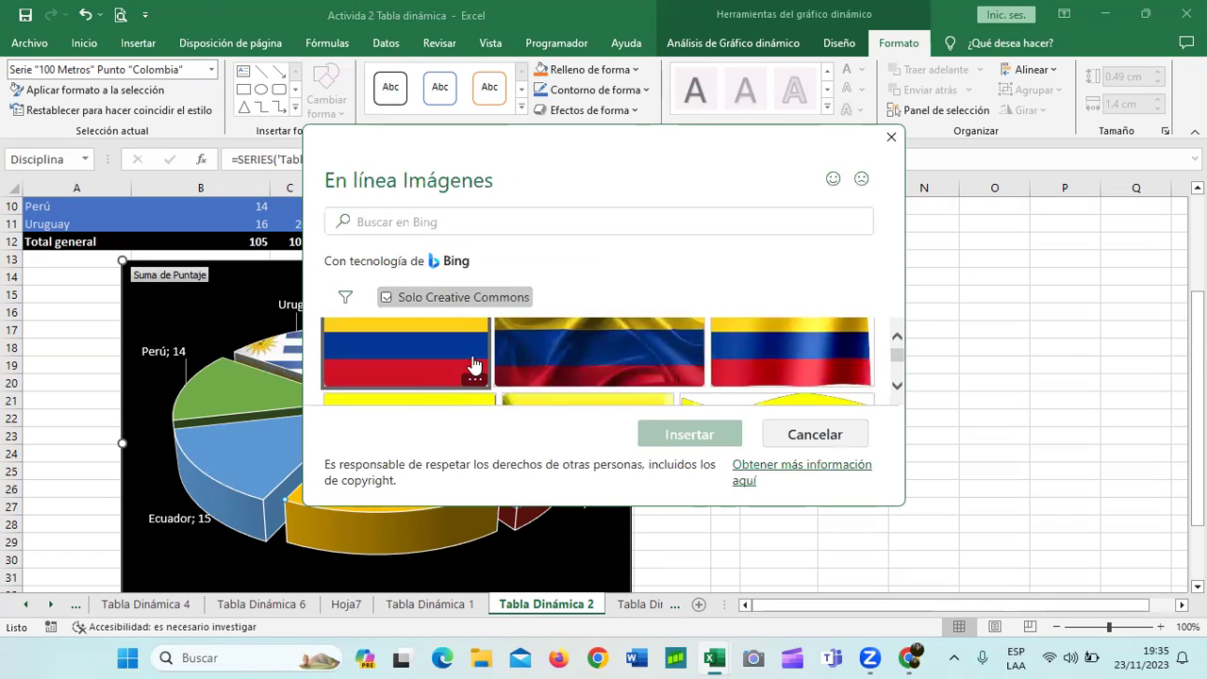
pyautogui.click(430, 368)
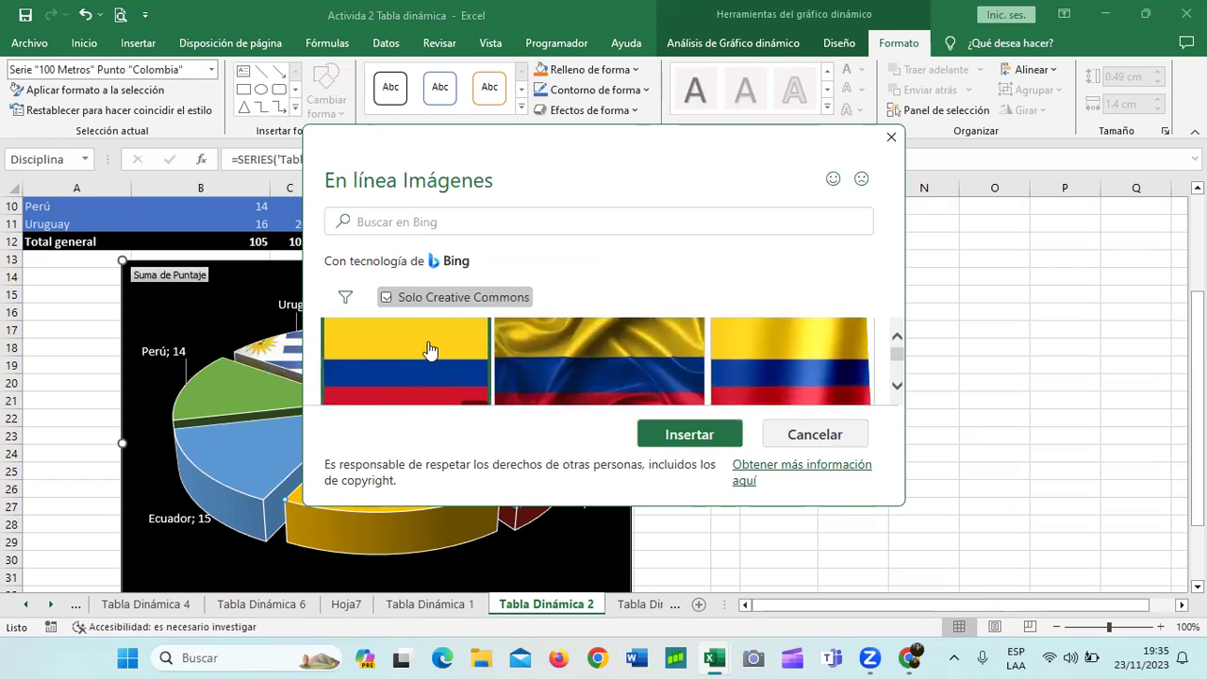
pyautogui.click(710, 438)
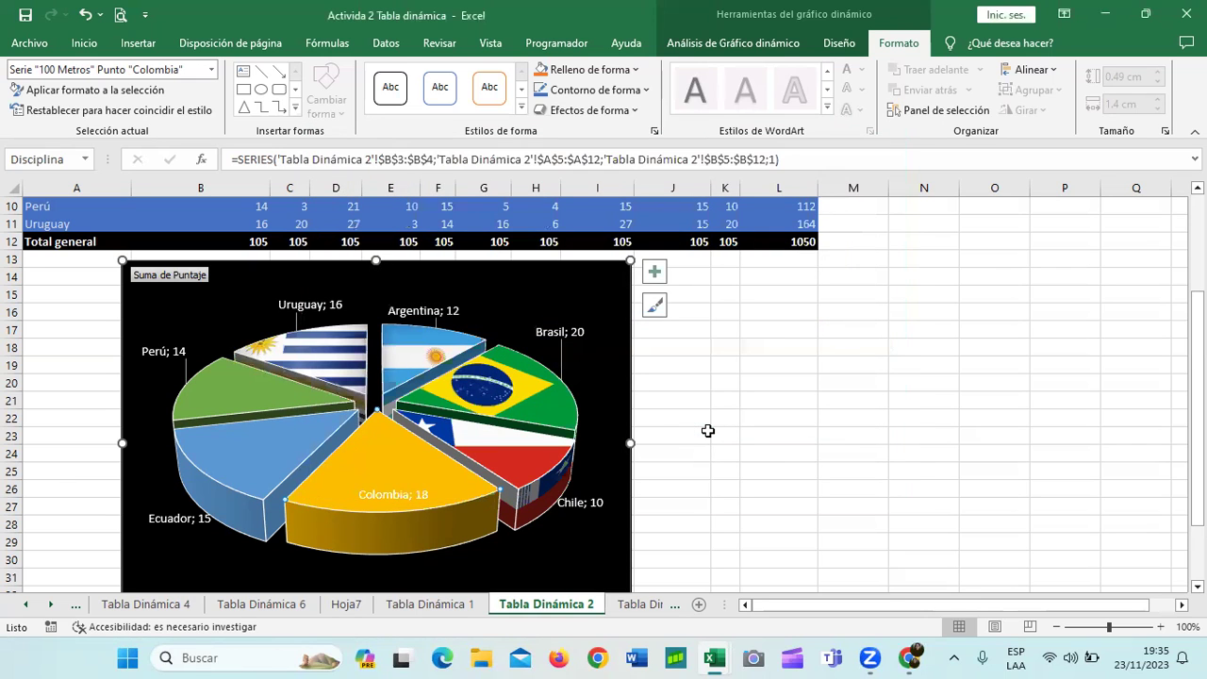
# Step: Reposition the Colombia; 18, Chile; 10, Argentina; 12 and Ecuador; 15 labels, then open Formato de etiqueta
pyautogui.click(414, 505)
pyautogui.click(411, 491)
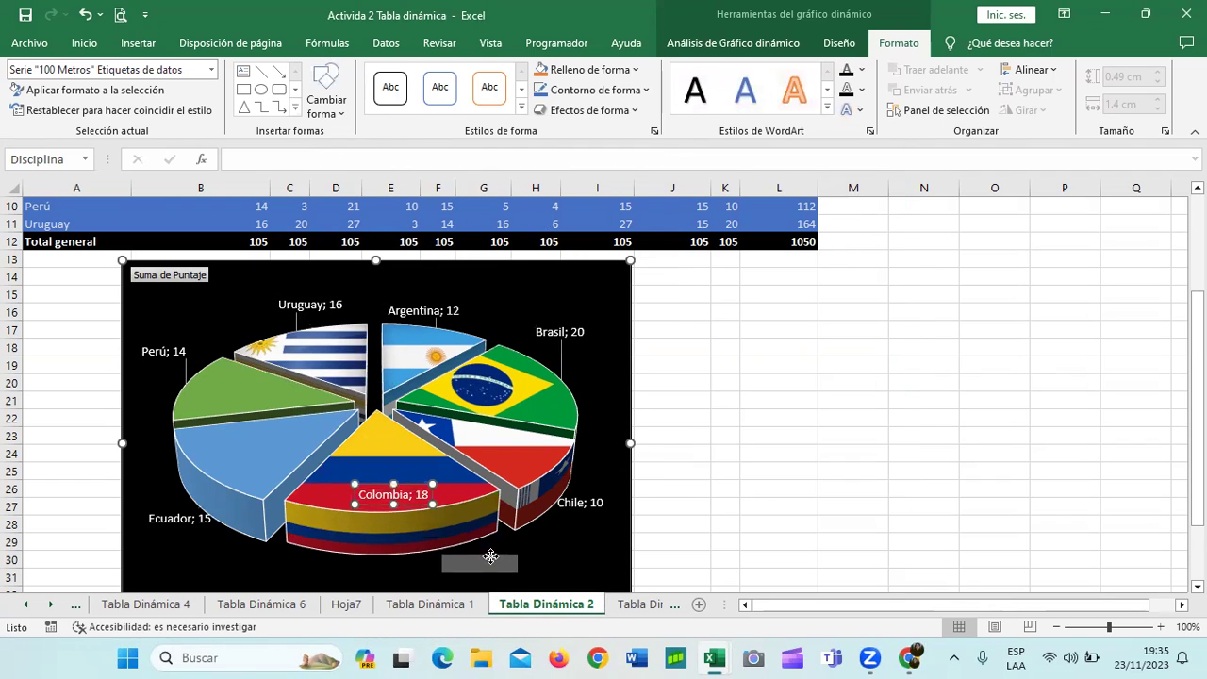
pyautogui.moveTo(490, 556); pyautogui.dragTo(489, 557)
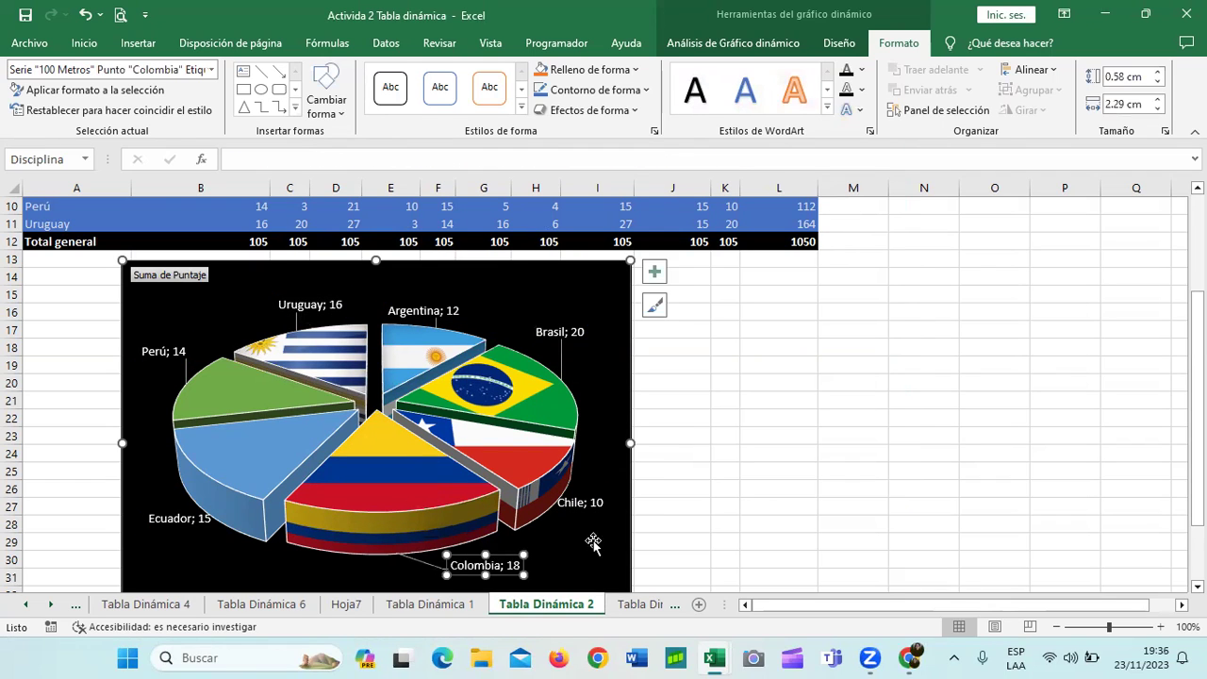
pyautogui.click(591, 502)
pyautogui.moveTo(594, 493); pyautogui.dragTo(610, 513)
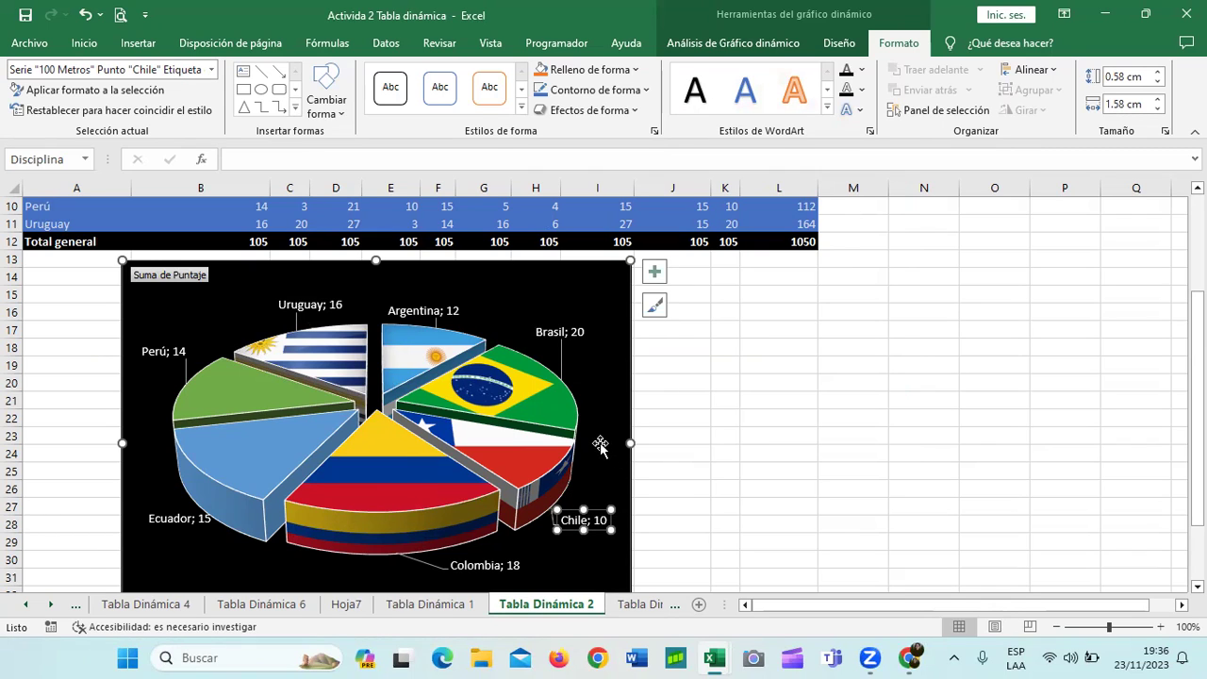
pyautogui.click(173, 354)
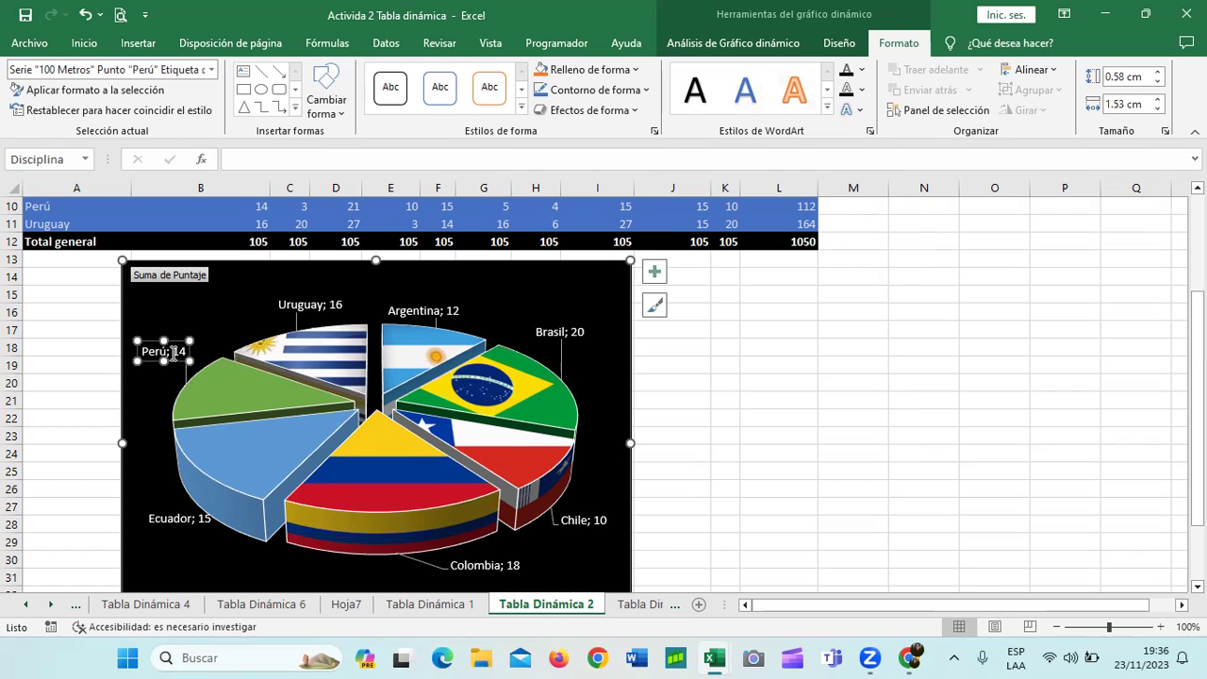
pyautogui.click(322, 304)
pyautogui.click(407, 314)
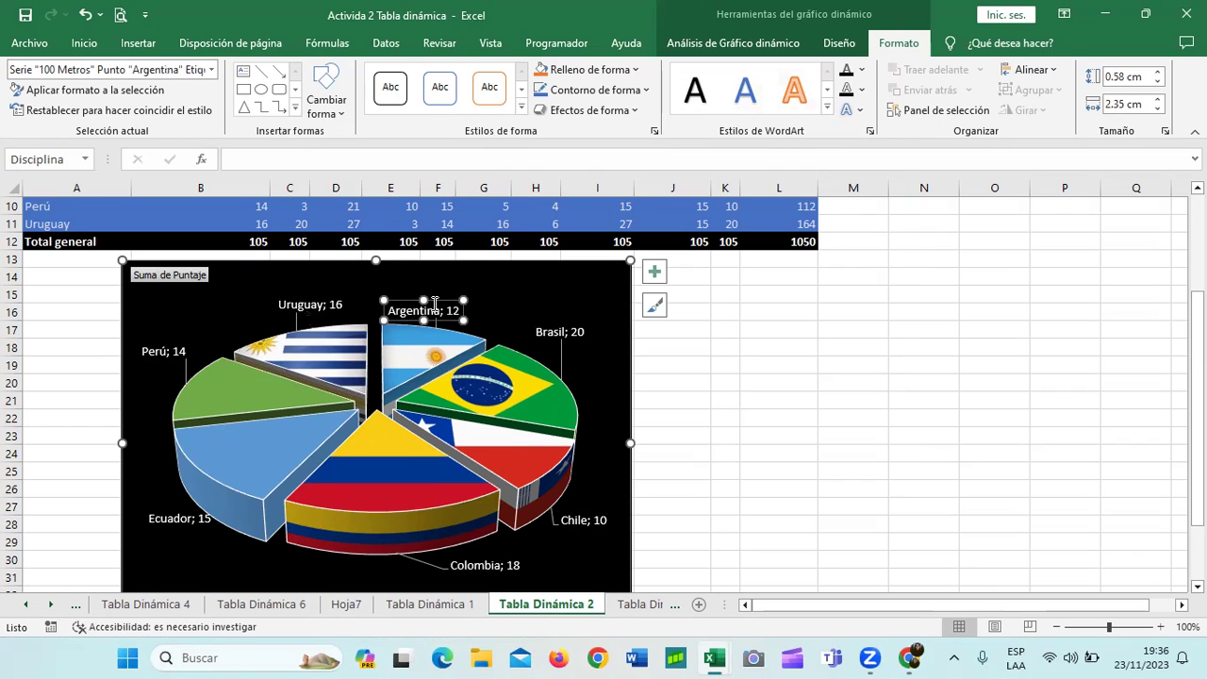
pyautogui.moveTo(437, 298); pyautogui.dragTo(444, 295)
pyautogui.click(183, 530)
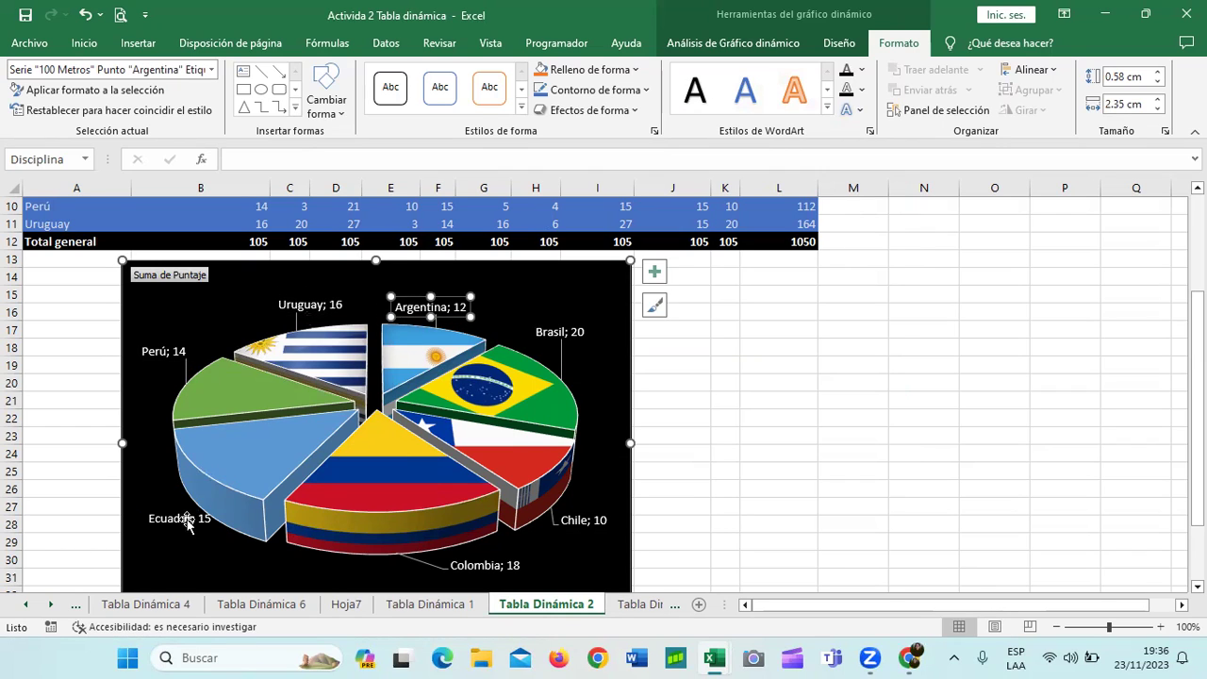
pyautogui.moveTo(183, 530); pyautogui.dragTo(187, 533)
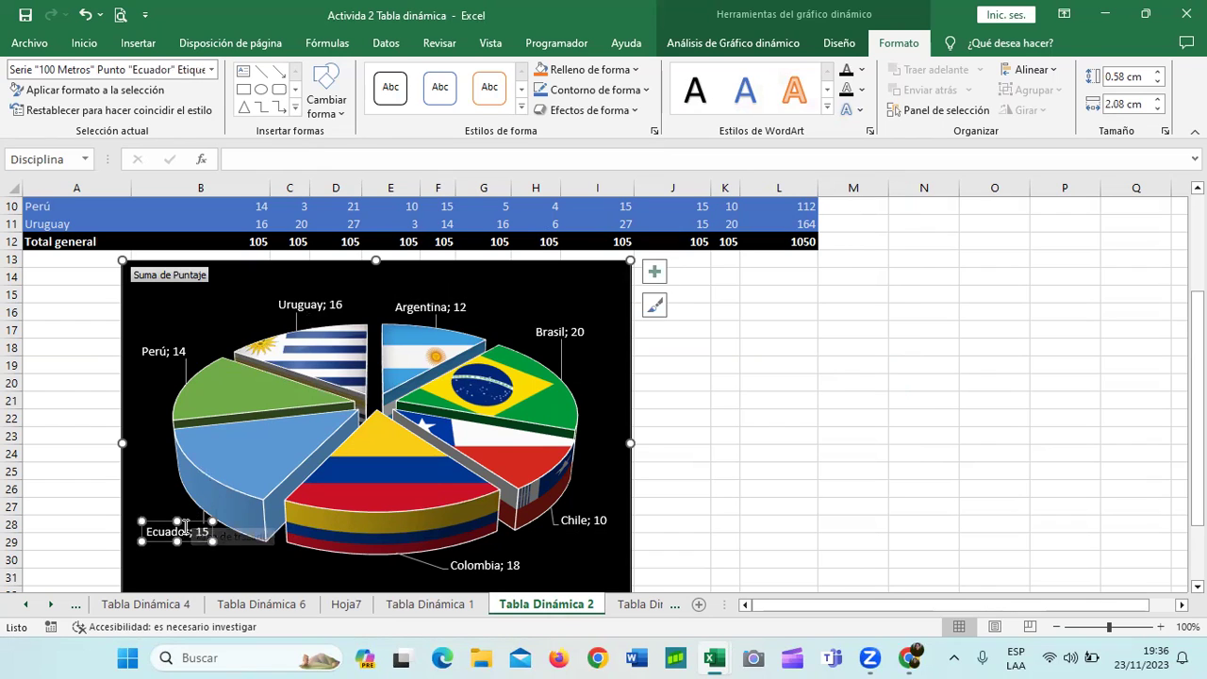
pyautogui.doubleClick(164, 350)
# Step: Fill the Ecuador slice with an Ecuador flag image found by searching 'ecuador bandera'
pyautogui.click(481, 565)
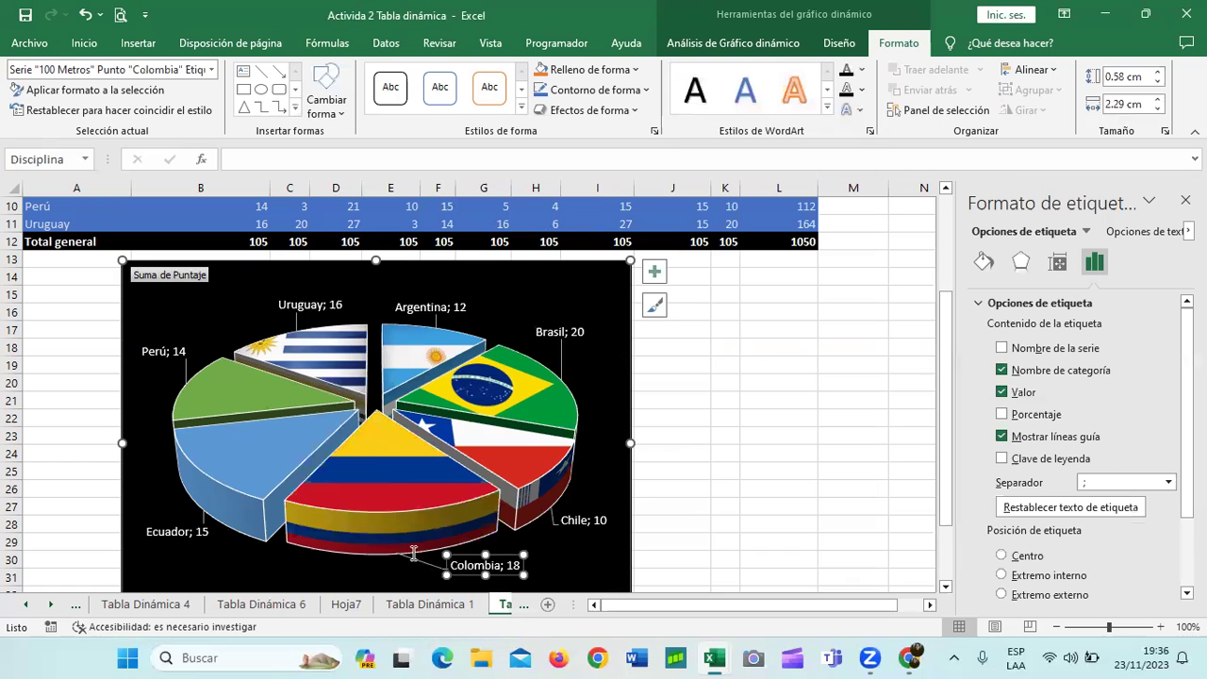
pyautogui.click(272, 439)
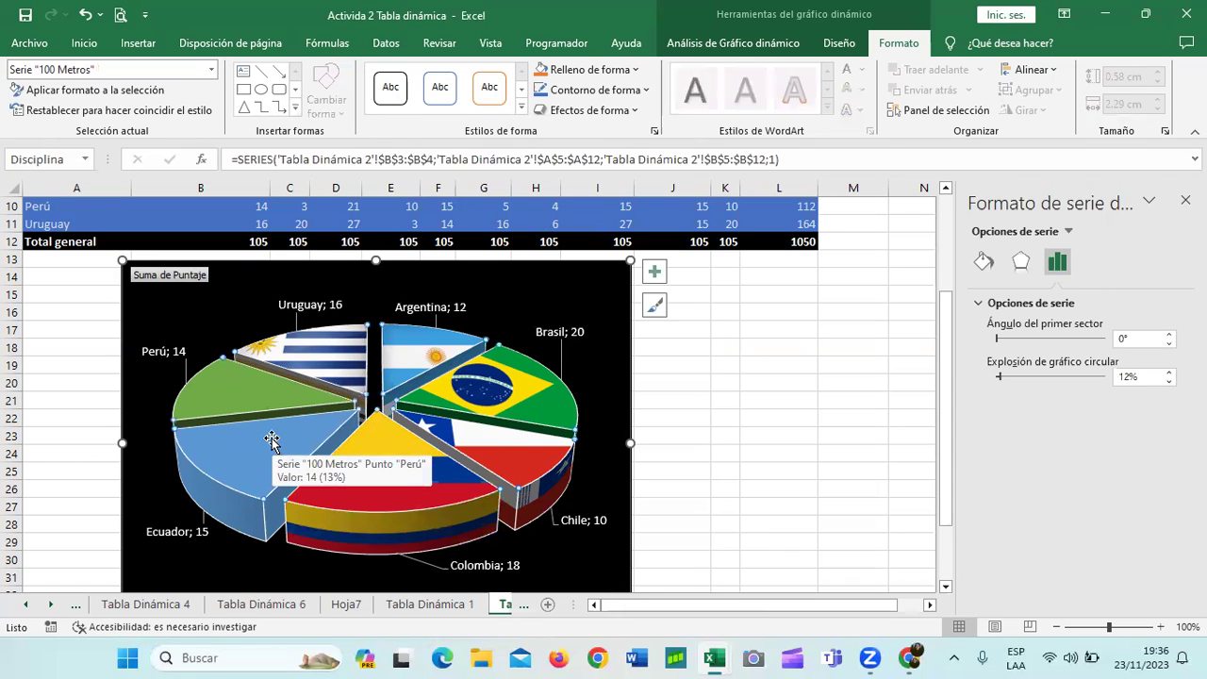
pyautogui.click(253, 435)
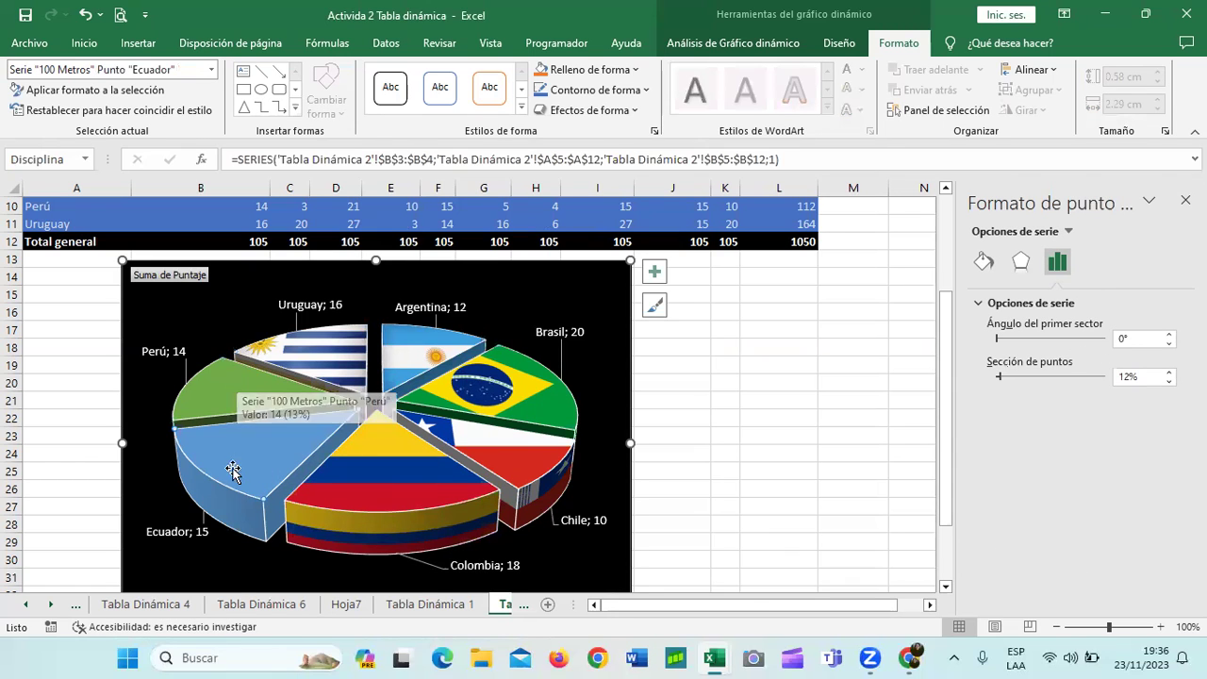
pyautogui.click(630, 68)
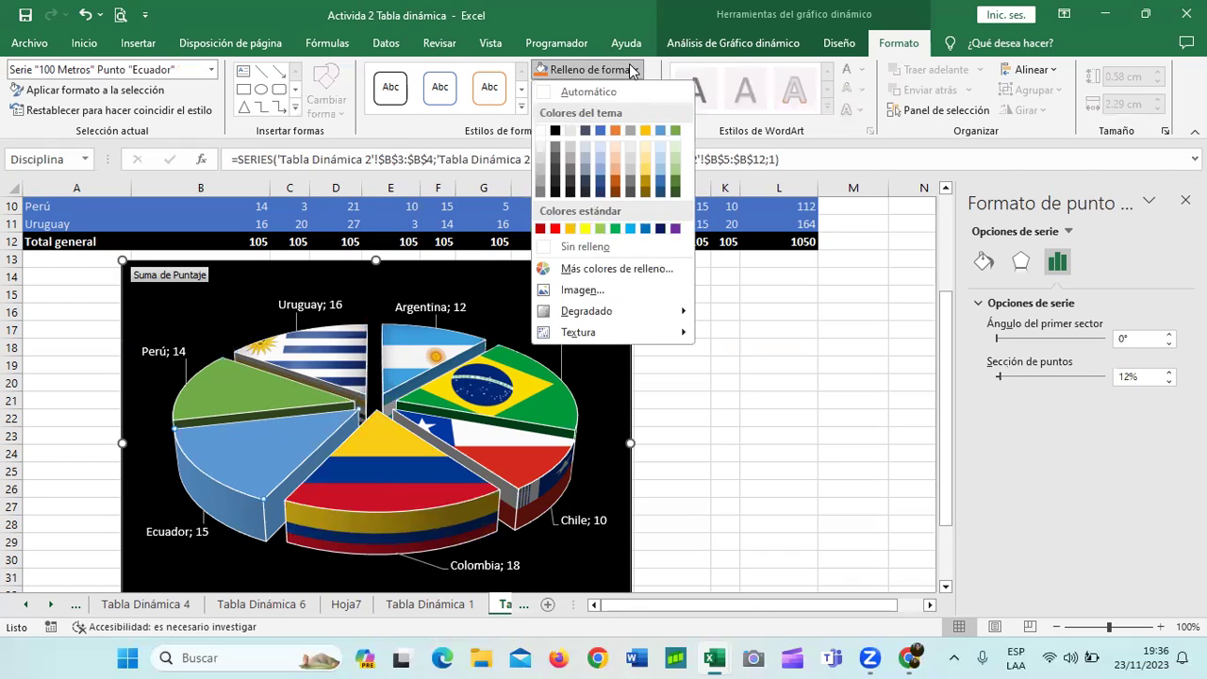
pyautogui.click(616, 294)
pyautogui.click(725, 278)
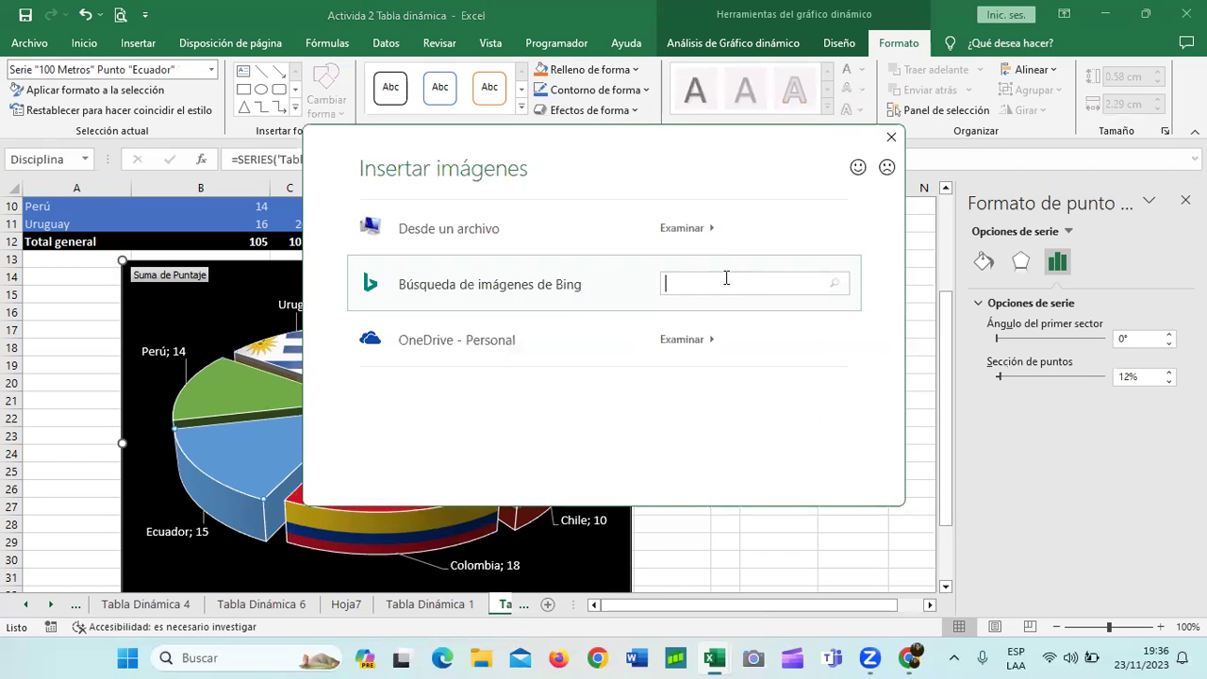
pyautogui.write('ecuador ')
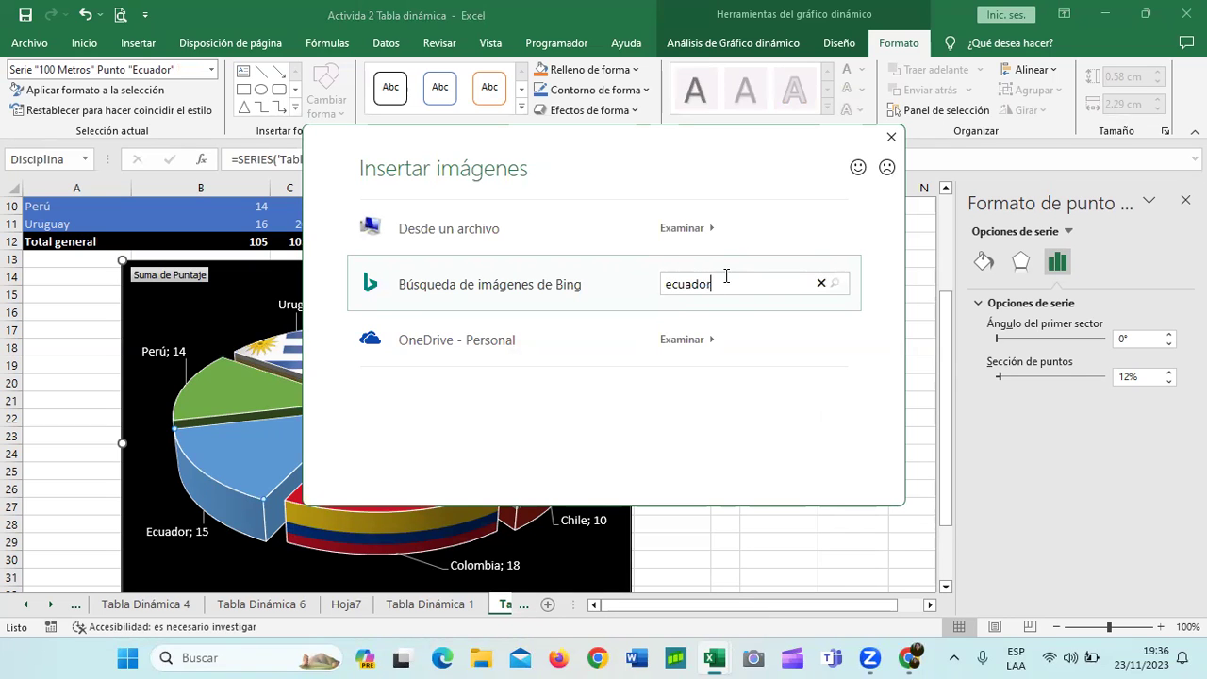
pyautogui.write('bandera')
pyautogui.press('Return')
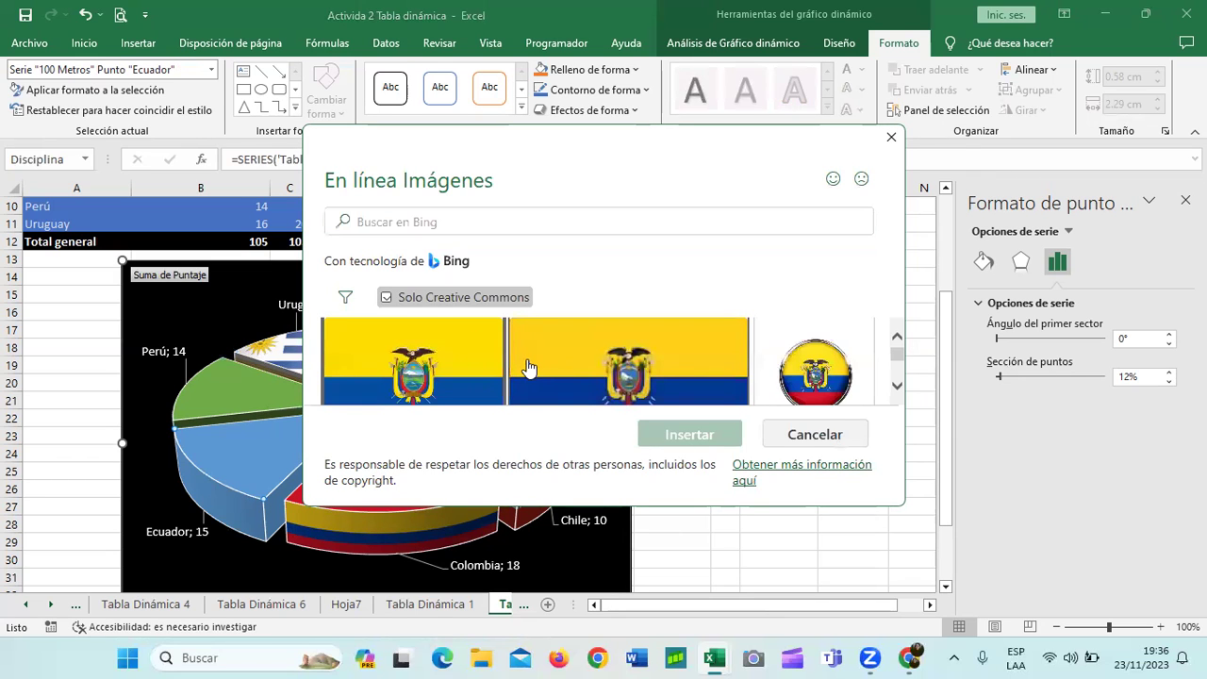
pyautogui.scroll(-1, 528, 361)
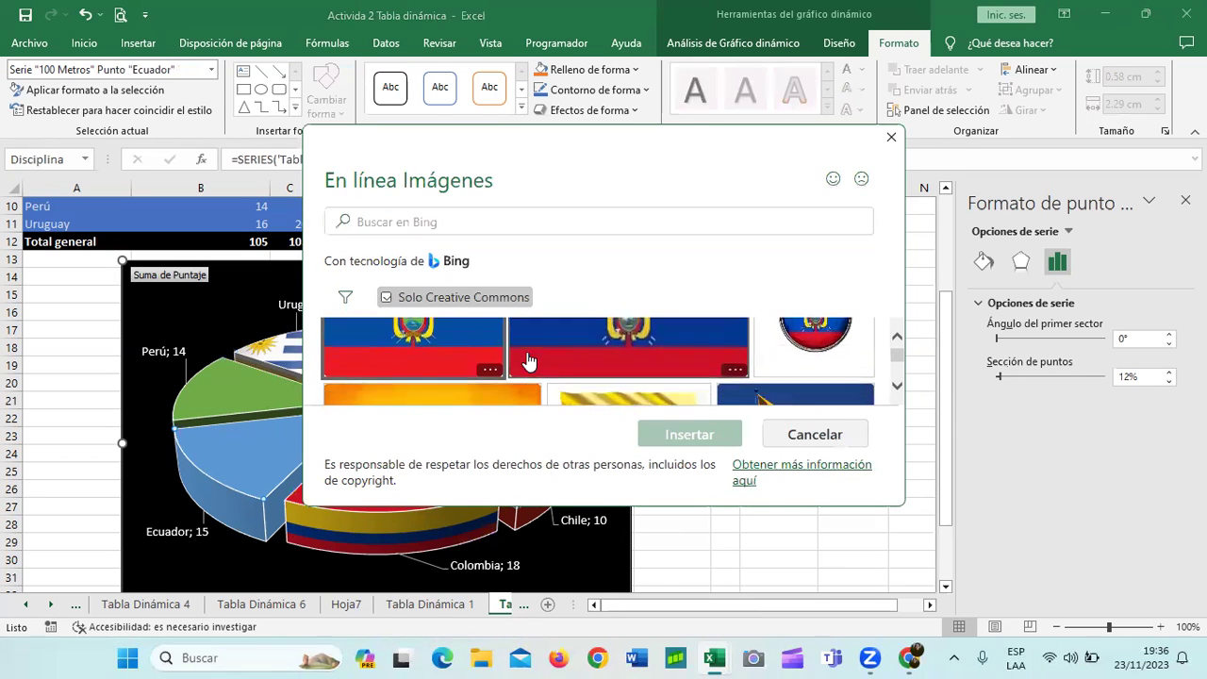
pyautogui.click(443, 358)
pyautogui.click(718, 440)
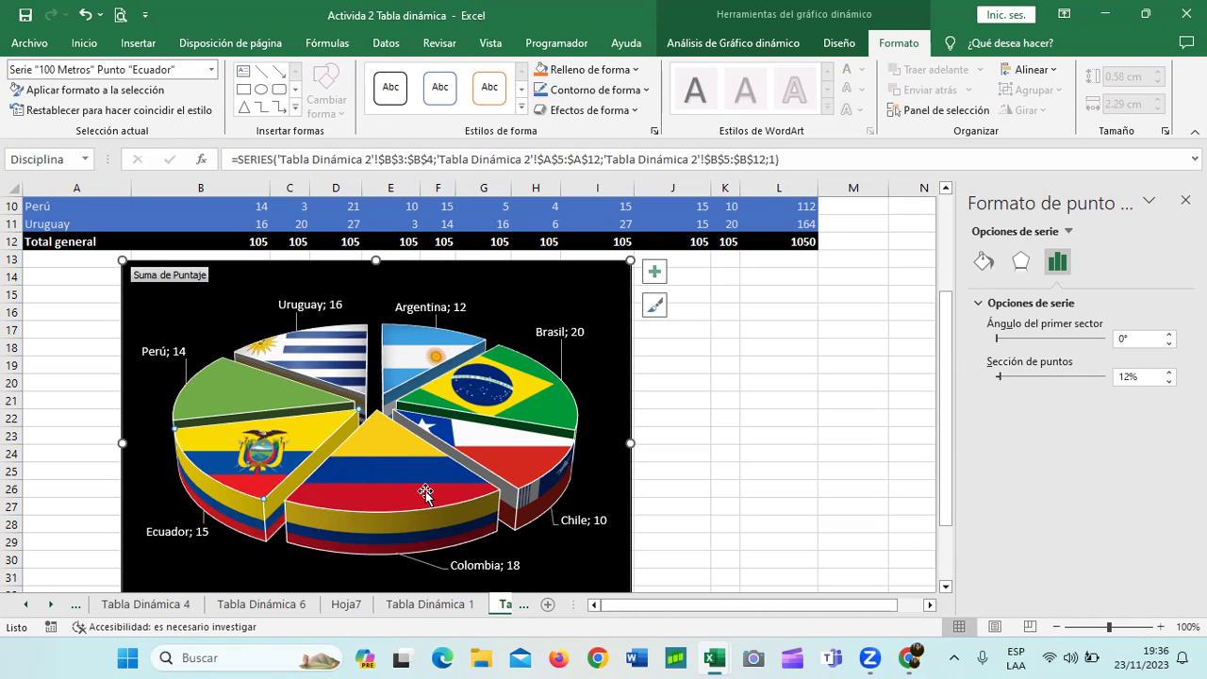
pyautogui.moveTo(262, 453)
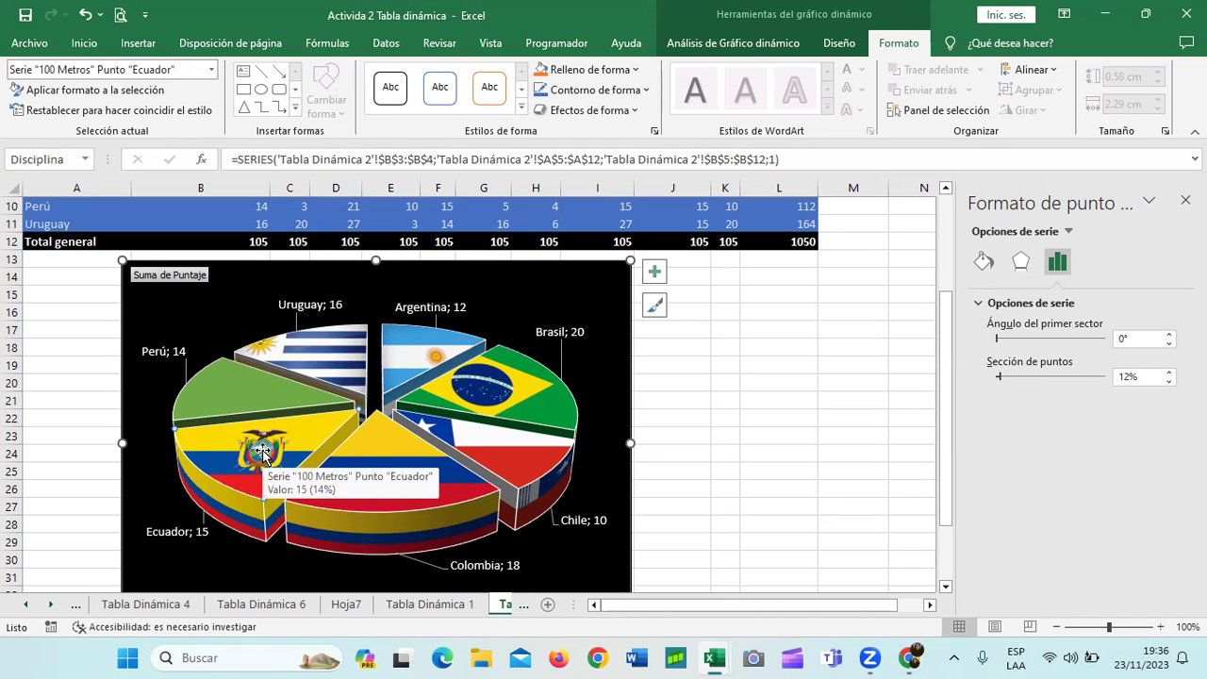
# Step: Fill the Perú slice with a Peru flag image found by searching 'peru bandera'
pyautogui.click(250, 394)
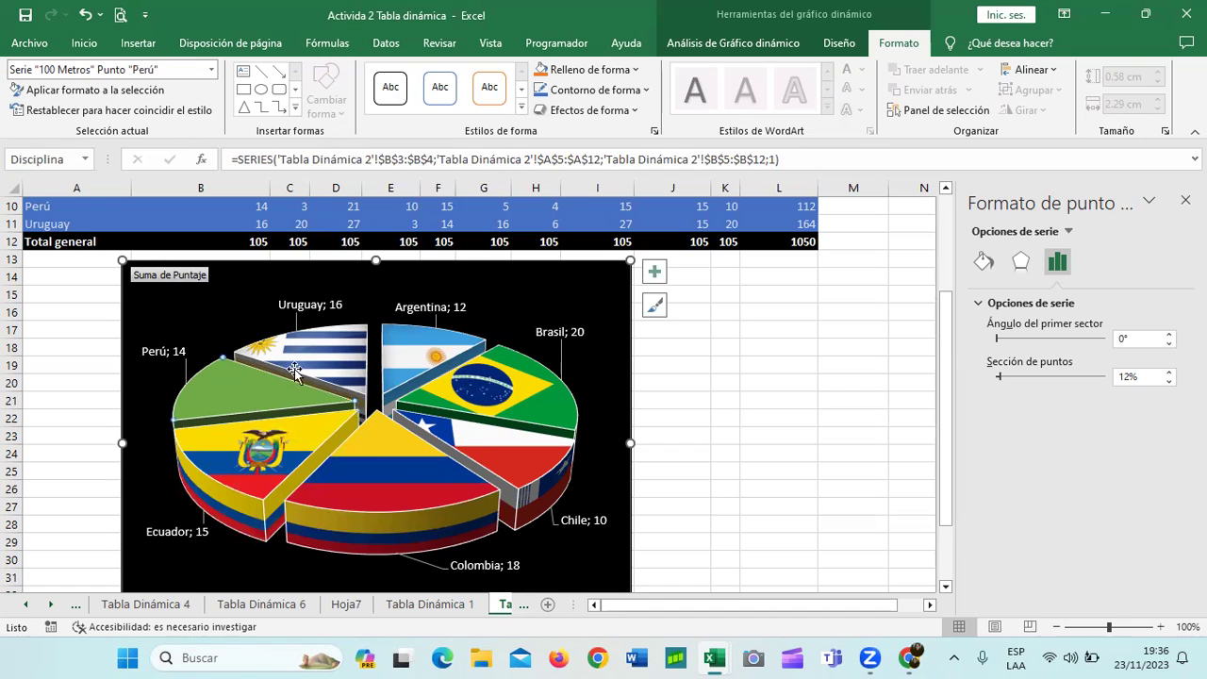
pyautogui.click(639, 74)
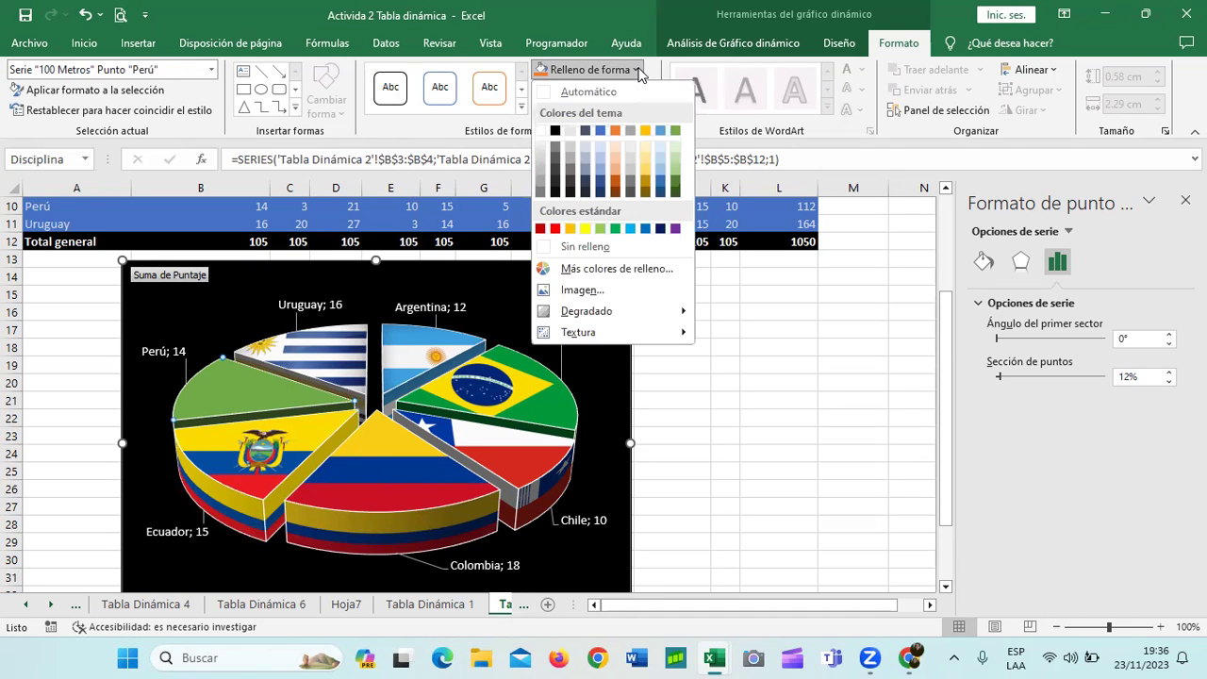
pyautogui.click(621, 294)
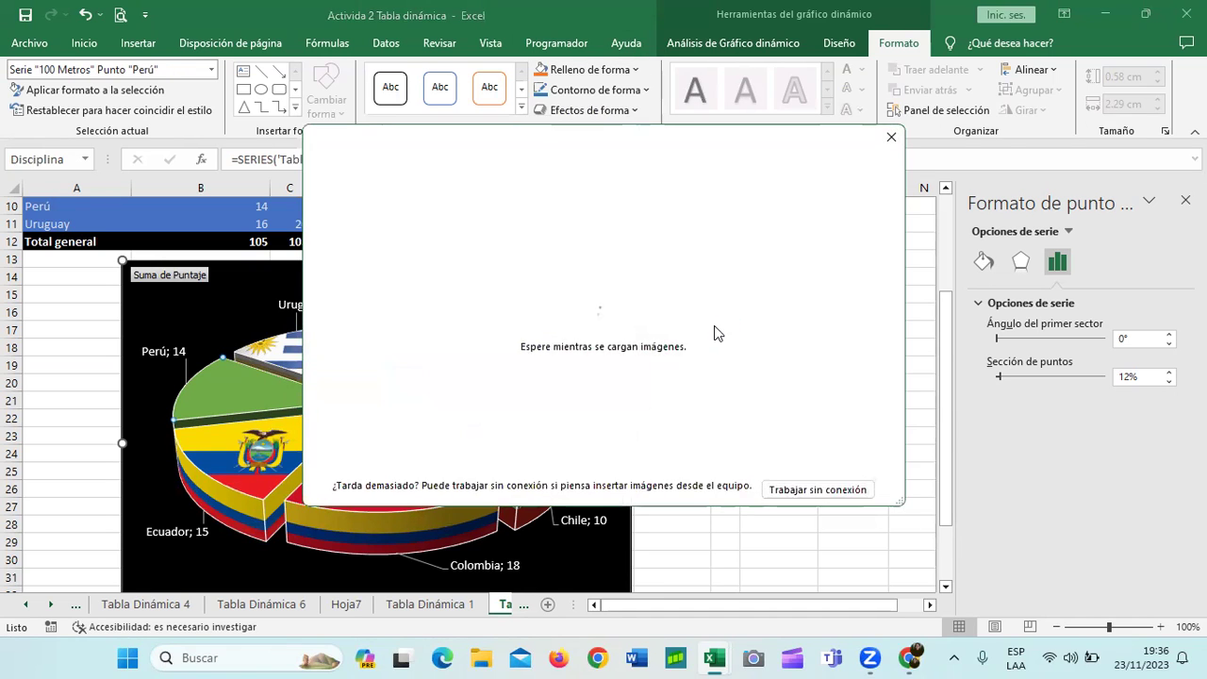
pyautogui.click(726, 283)
pyautogui.write('peru bandera')
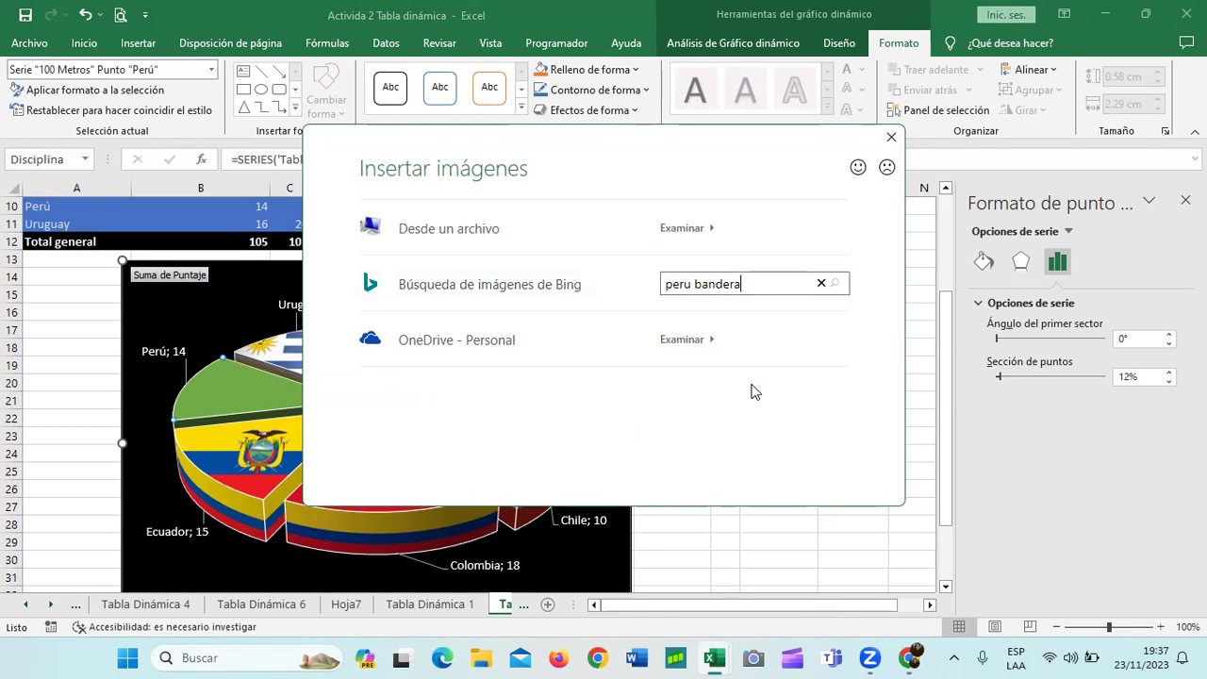
pyautogui.press('Return')
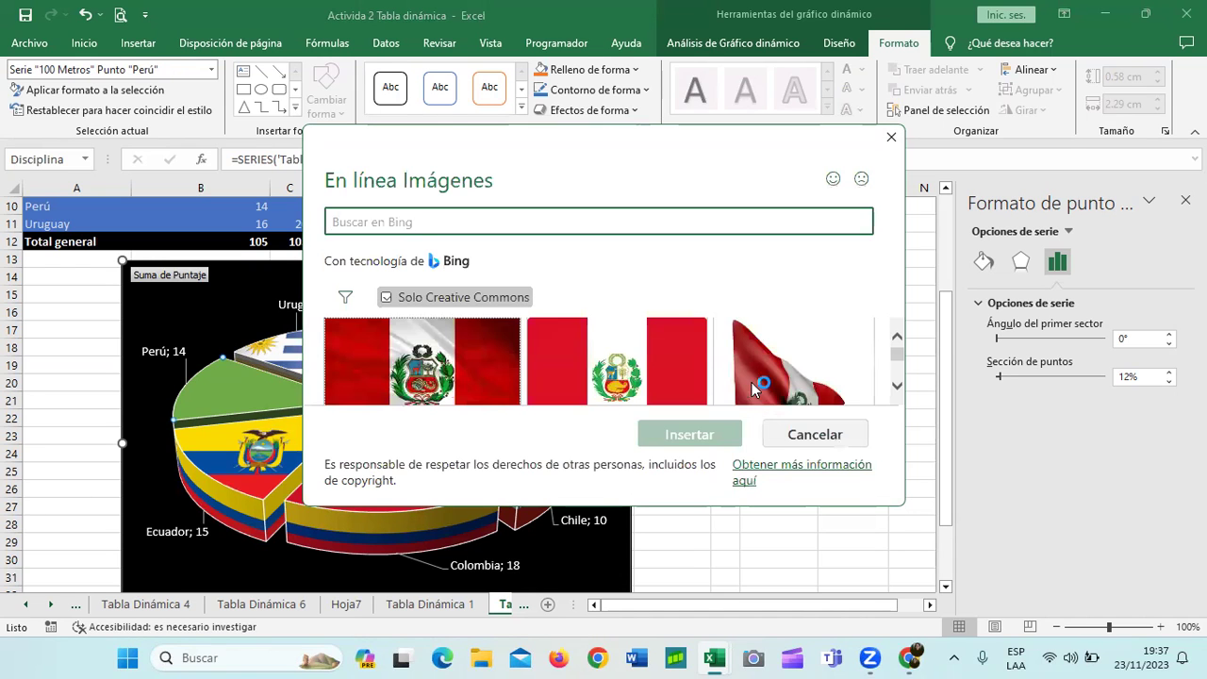
pyautogui.click(498, 347)
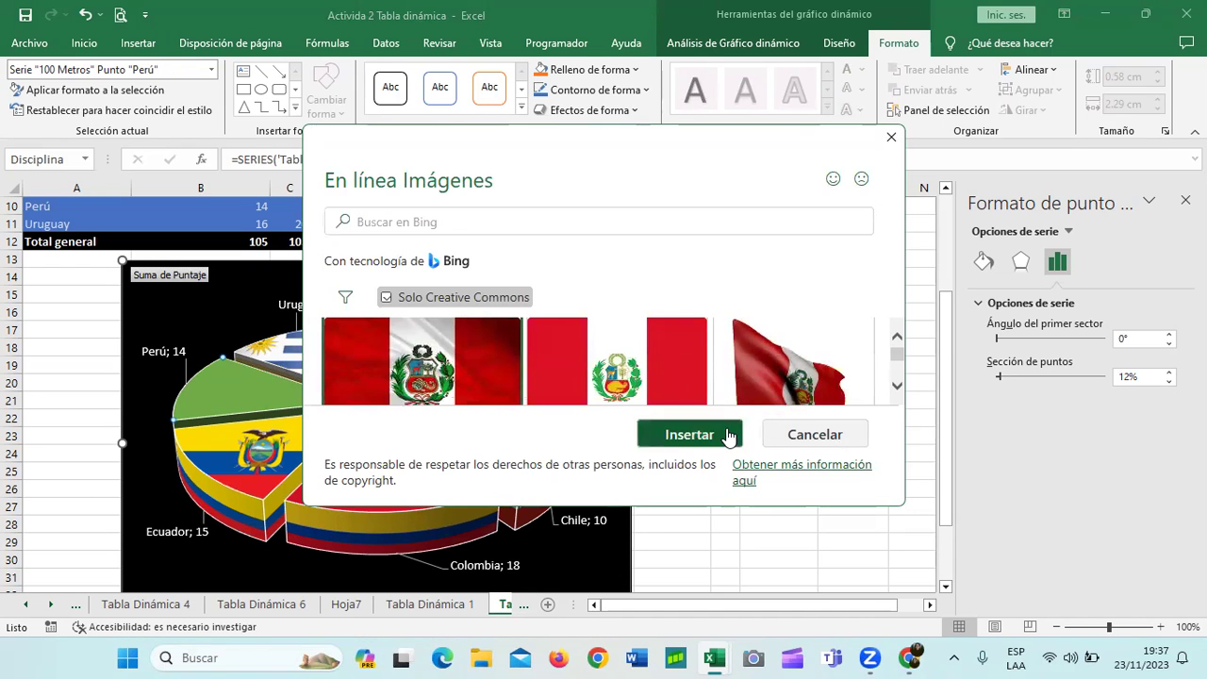
pyautogui.click(729, 435)
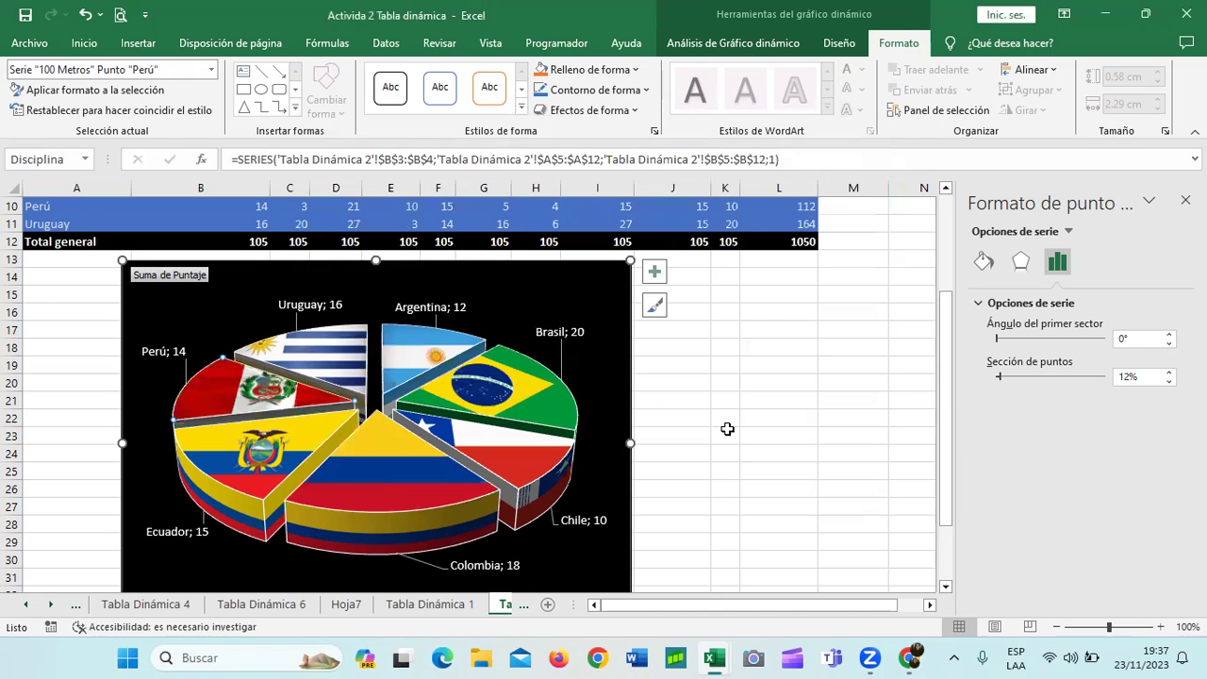
pyautogui.click(855, 449)
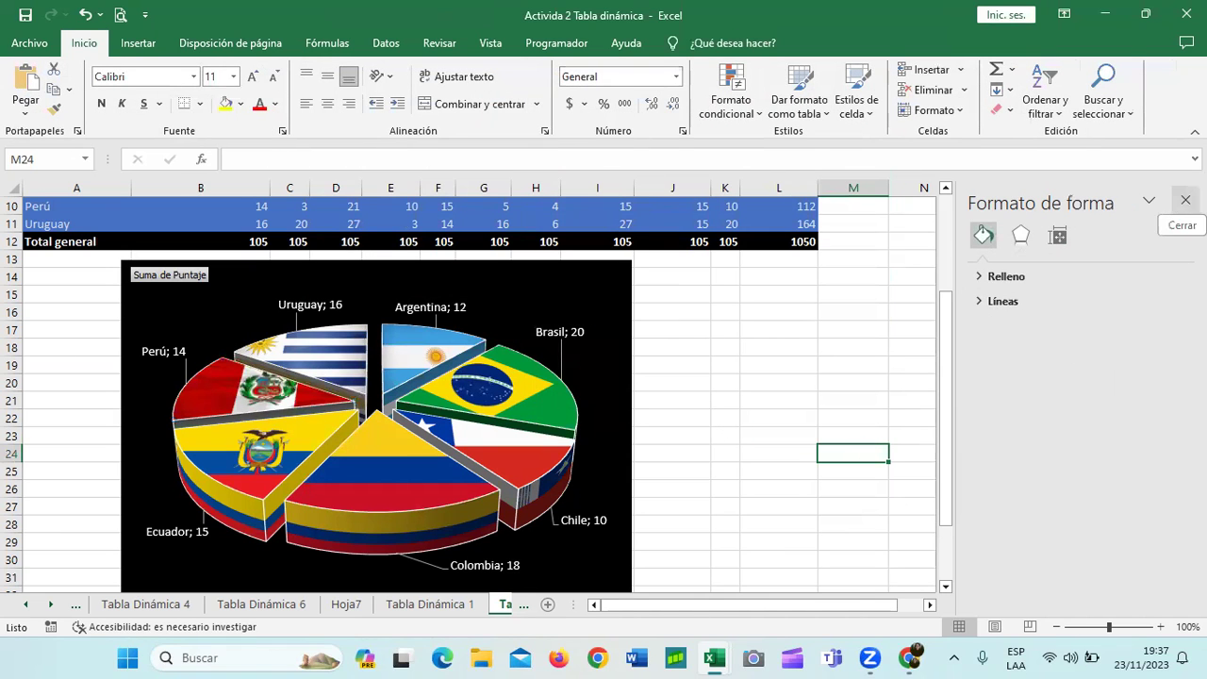
# Step: Close the formatting panel, nudge the pie chart right and down, and enlarge it
pyautogui.click(1185, 199)
pyautogui.moveTo(603, 288); pyautogui.dragTo(691, 302)
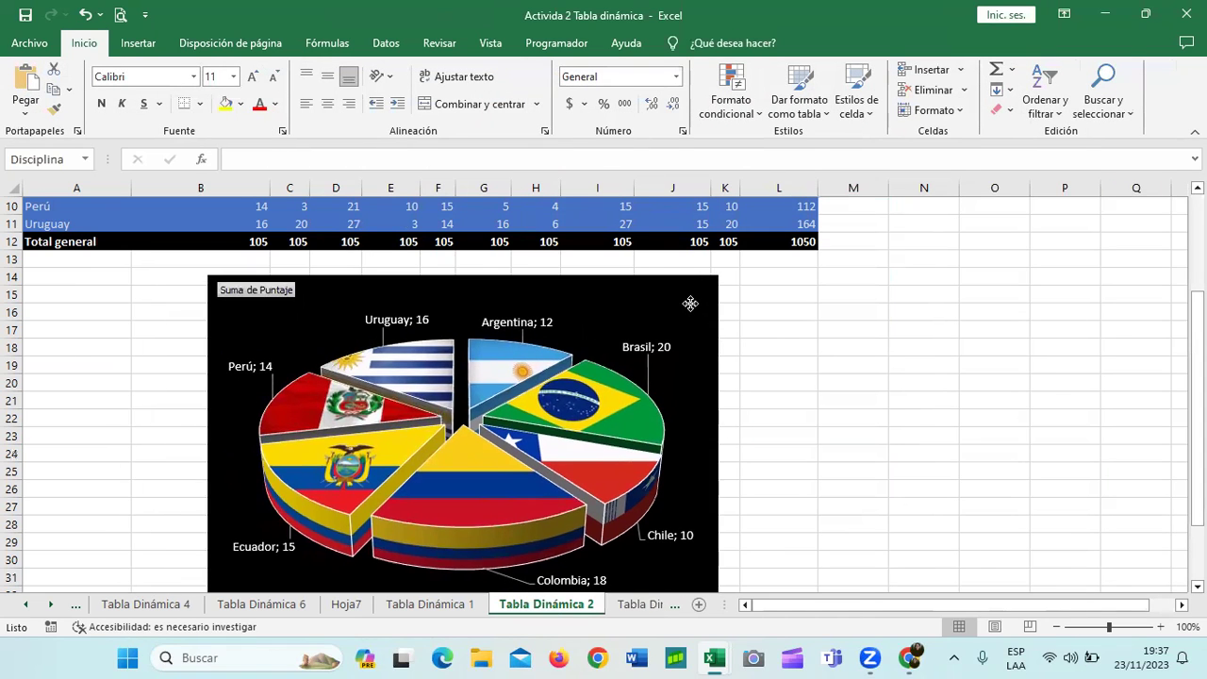
pyautogui.click(690, 303)
pyautogui.scroll(-1, 689, 361)
pyautogui.scroll(-1, 852, 418)
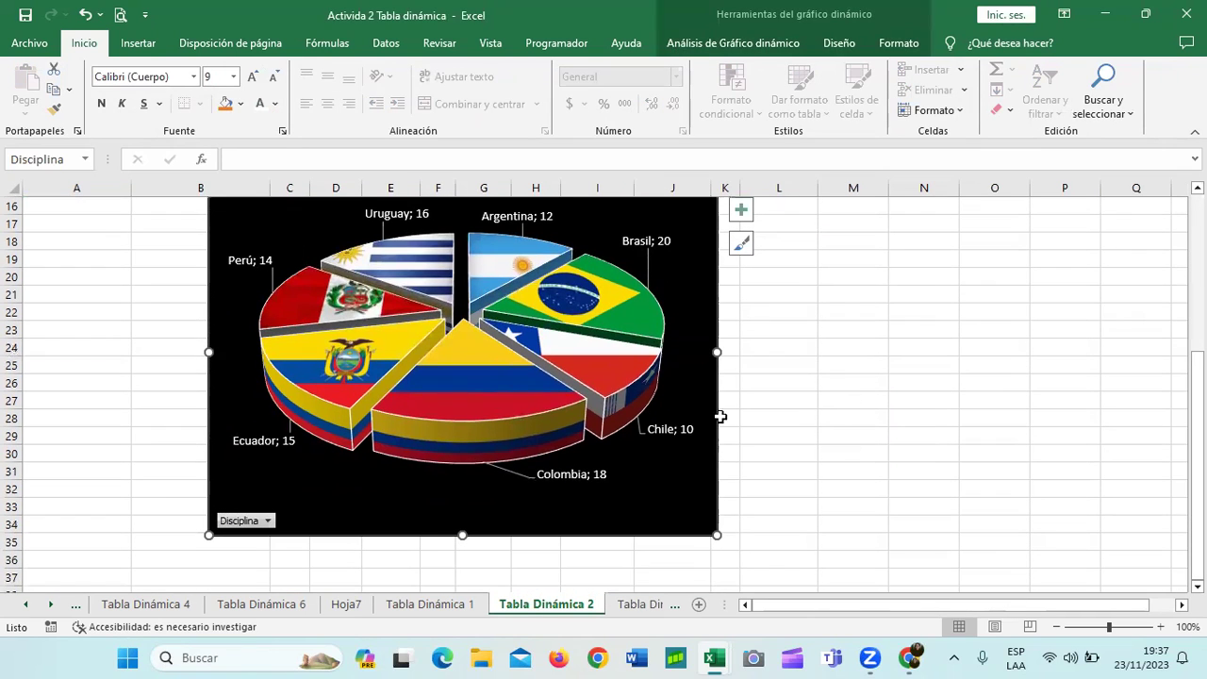
pyautogui.click(595, 474)
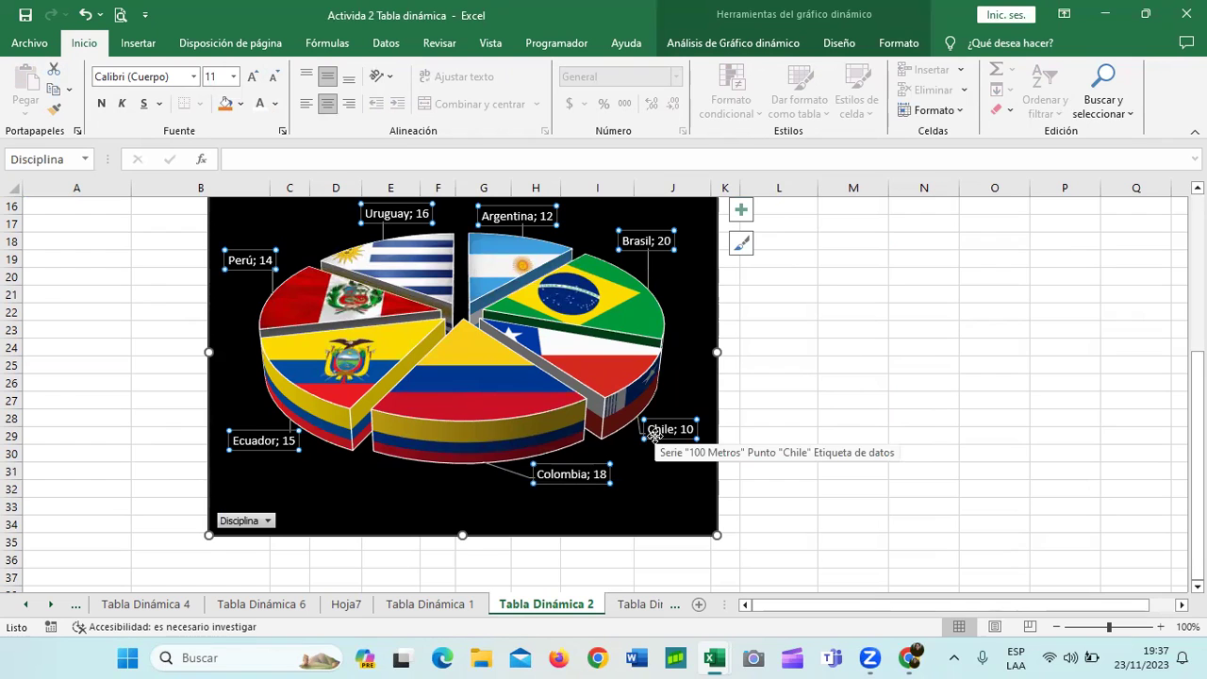
pyautogui.moveTo(717, 534); pyautogui.dragTo(774, 572)
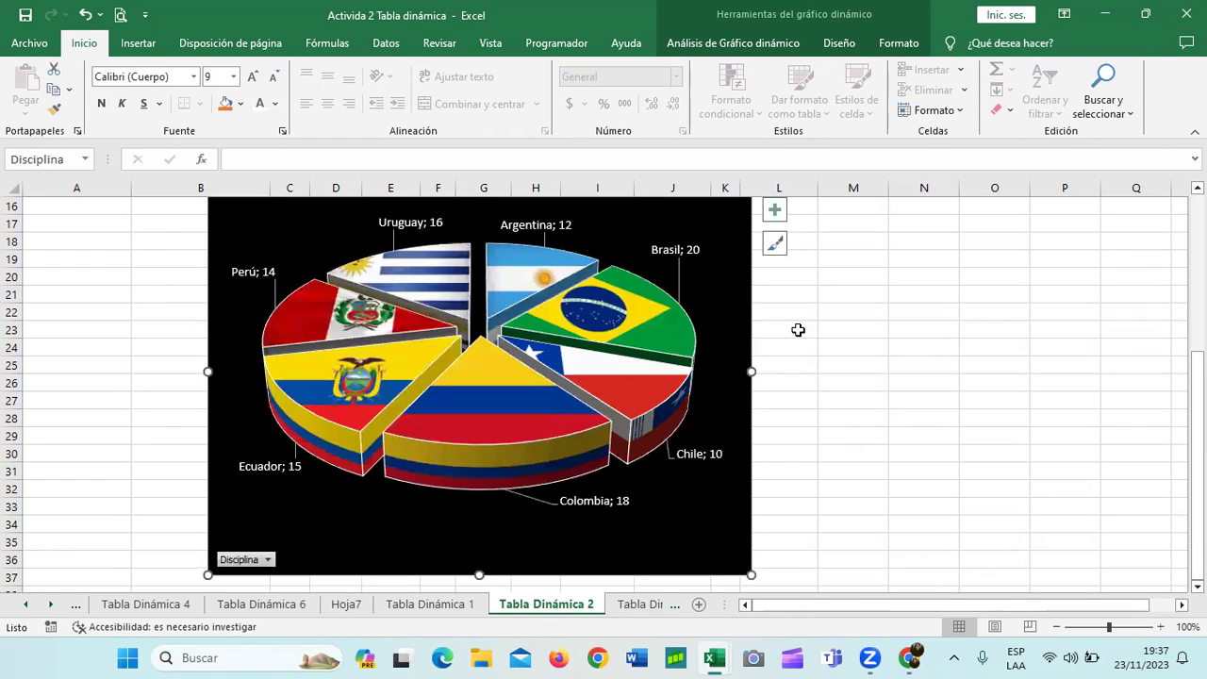
# Step: Increase the pie's data label font size to 12
pyautogui.click(668, 250)
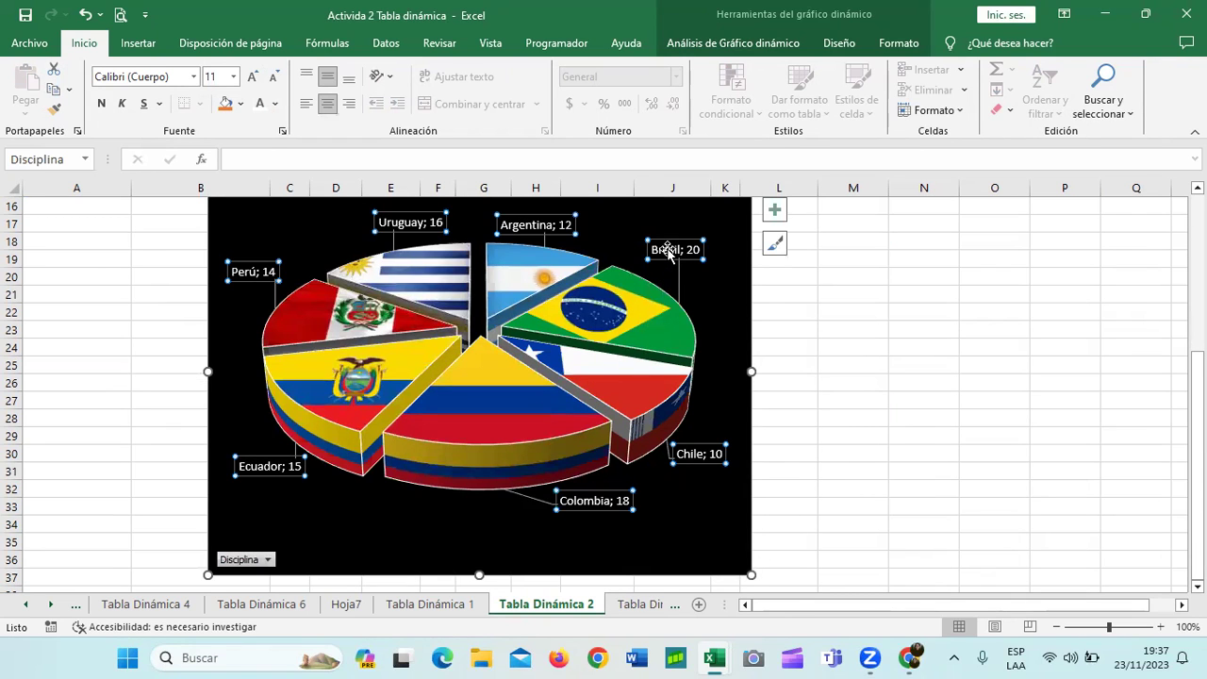
pyautogui.click(252, 76)
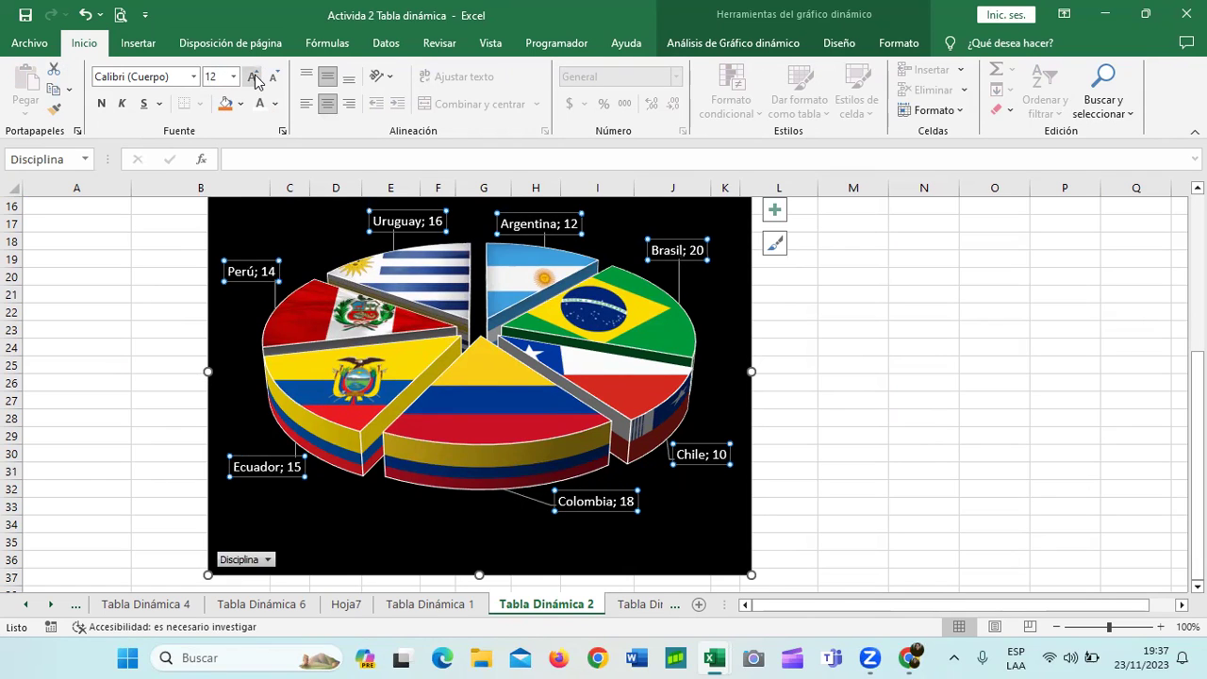
pyautogui.click(711, 340)
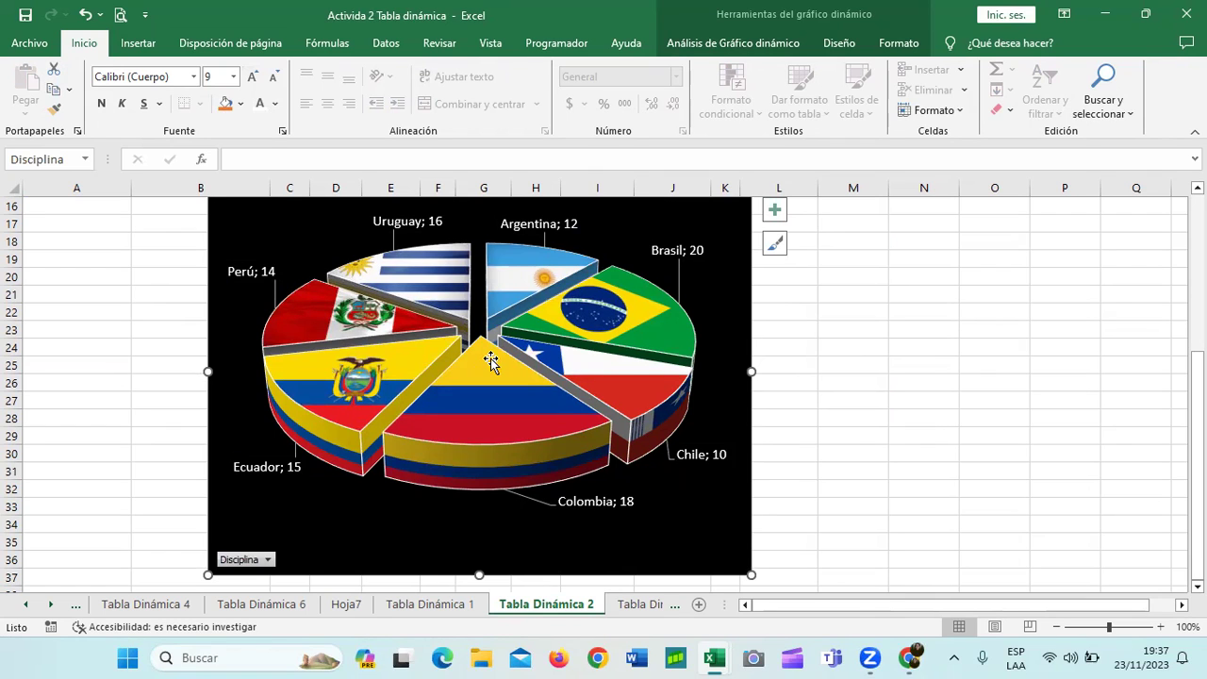
pyautogui.scroll(1, 490, 358)
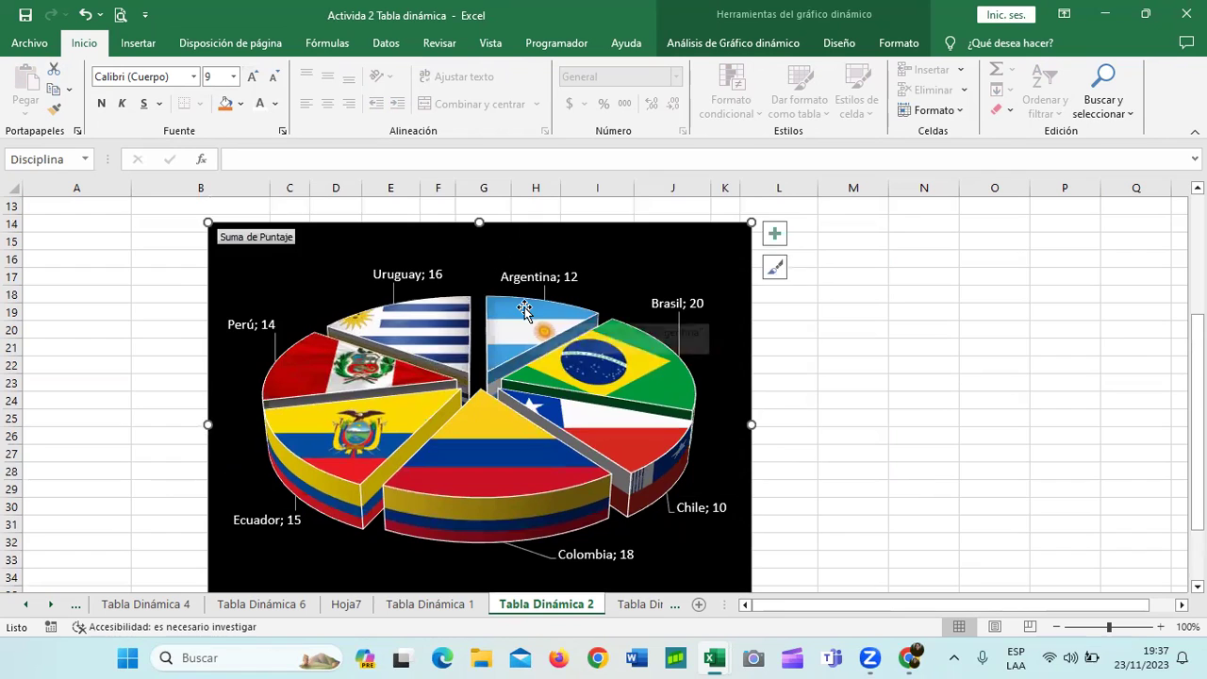
pyautogui.scroll(-1, 523, 310)
pyautogui.scroll(2, 485, 443)
# Step: Add a chart title positioned Encima del gráfico, above the pie
pyautogui.click(774, 287)
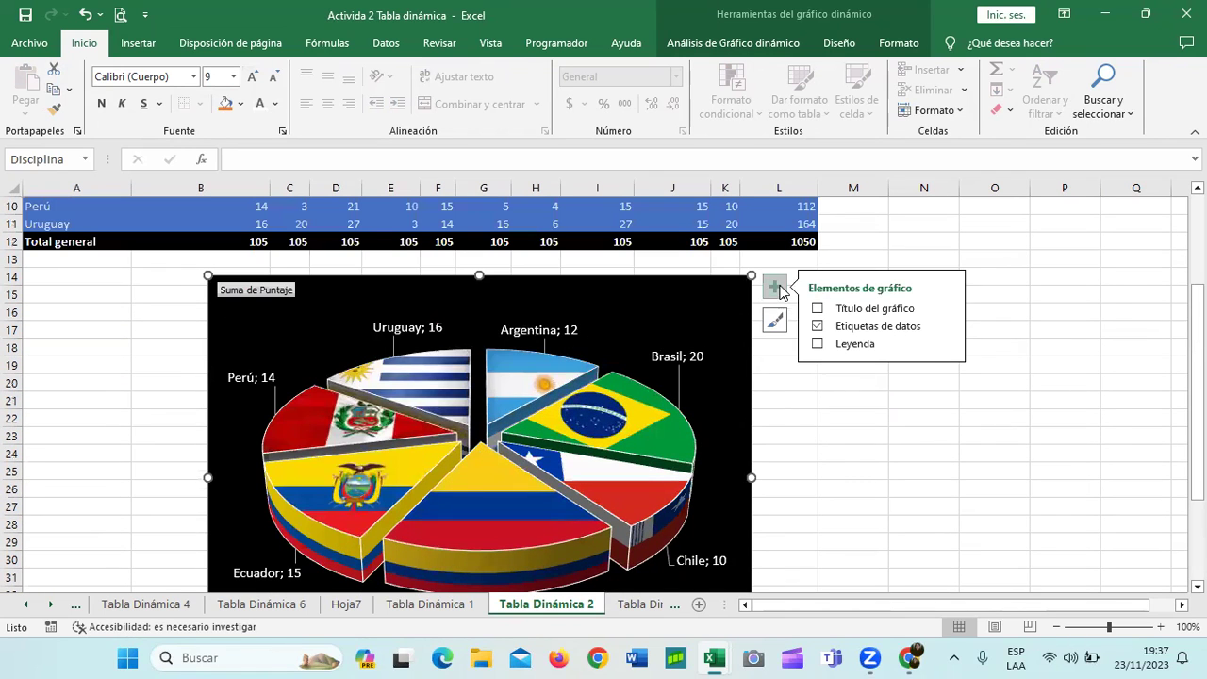
pyautogui.click(841, 313)
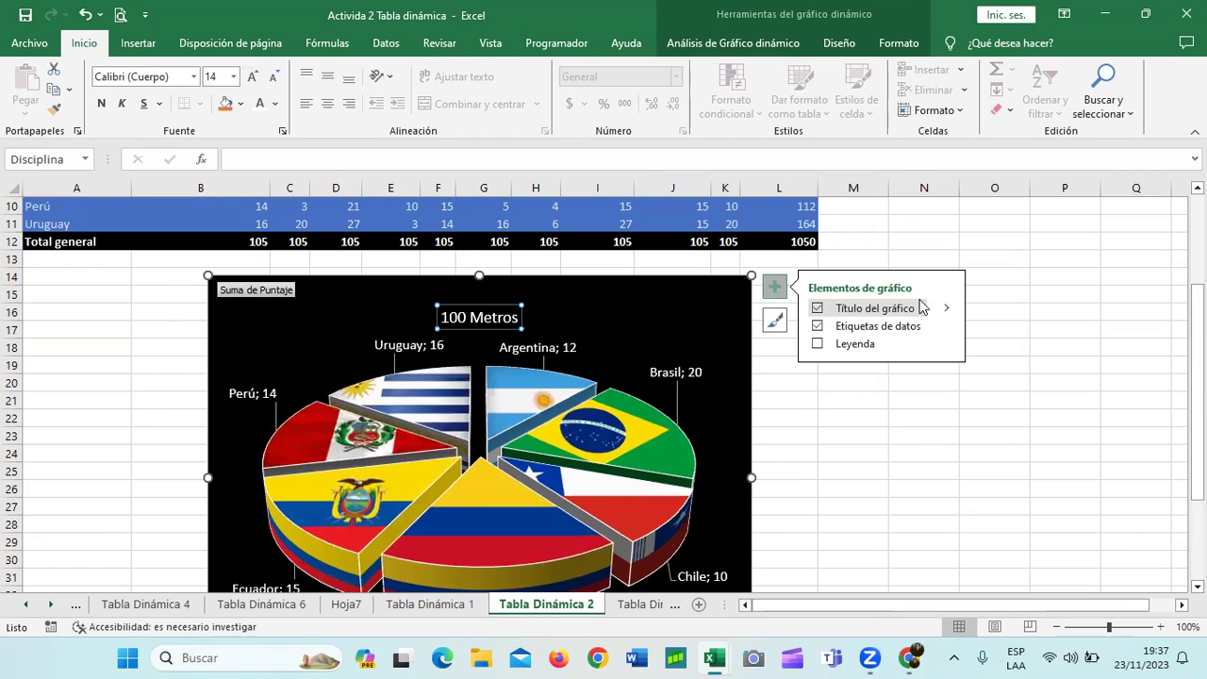
pyautogui.click(947, 315)
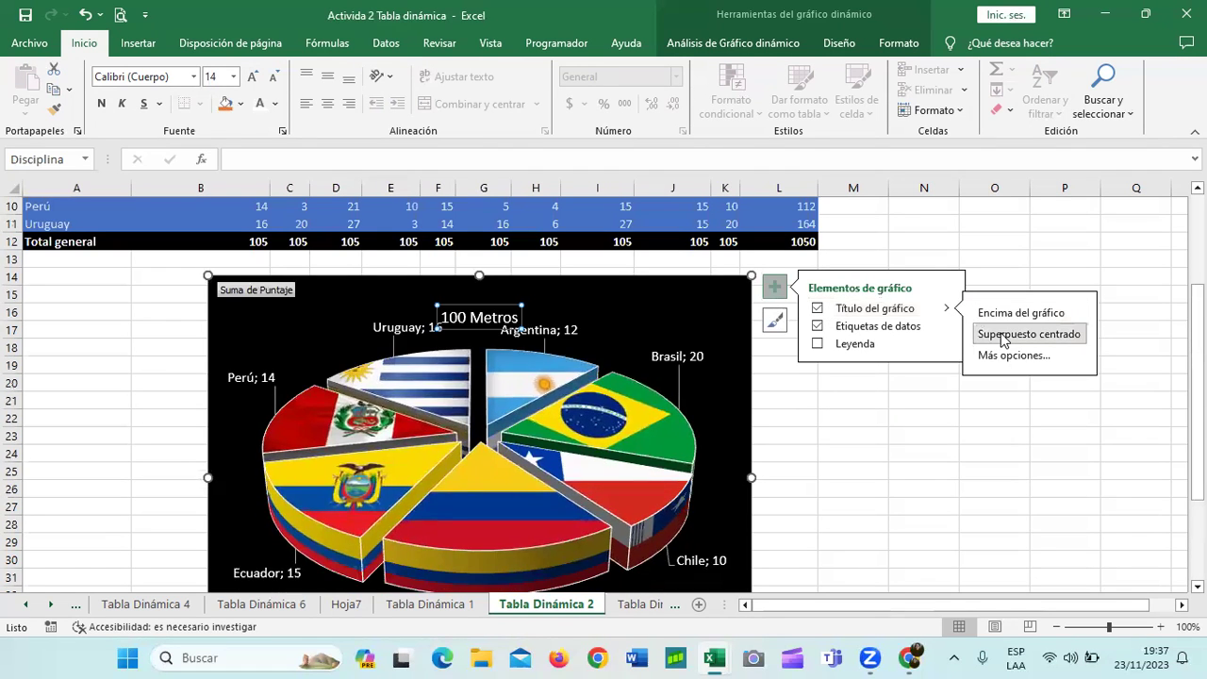
pyautogui.click(997, 317)
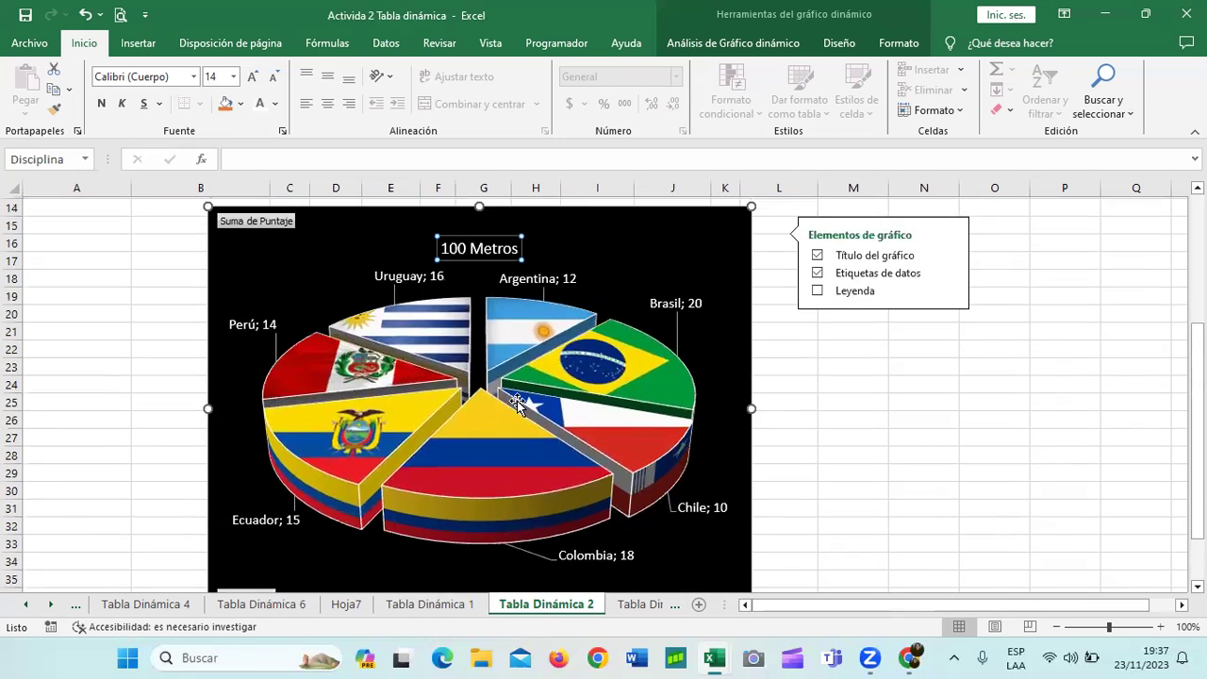
pyautogui.click(849, 426)
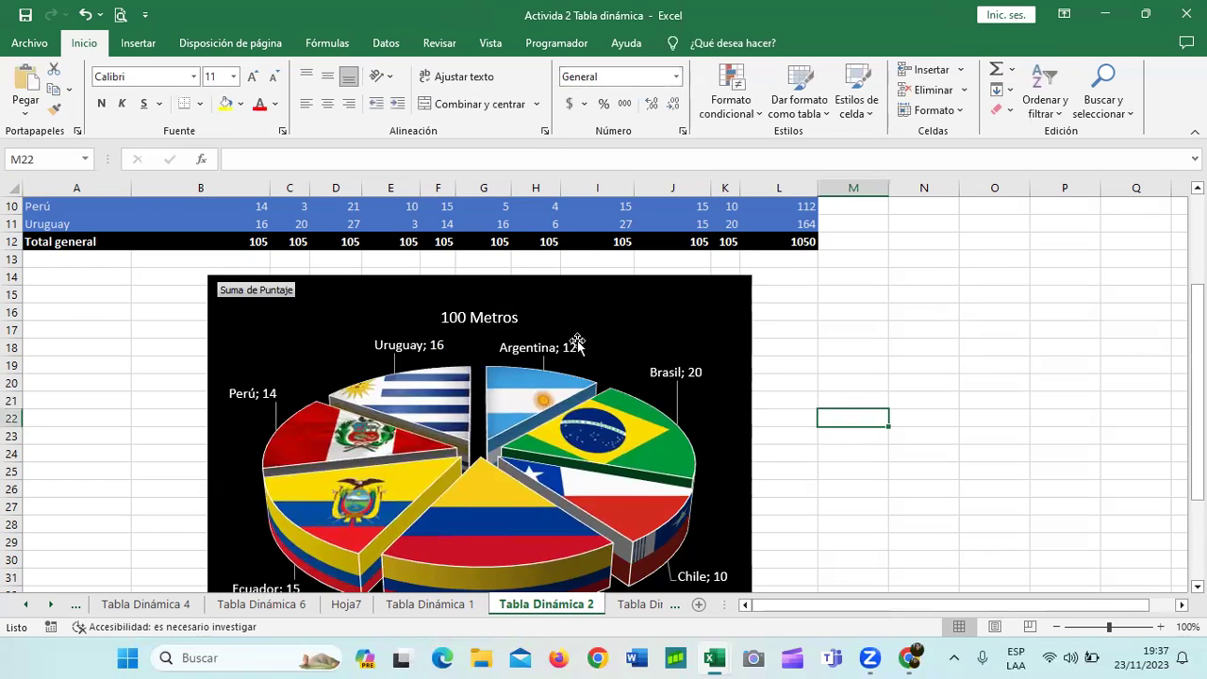
pyautogui.click(500, 320)
pyautogui.scroll(-1, 761, 439)
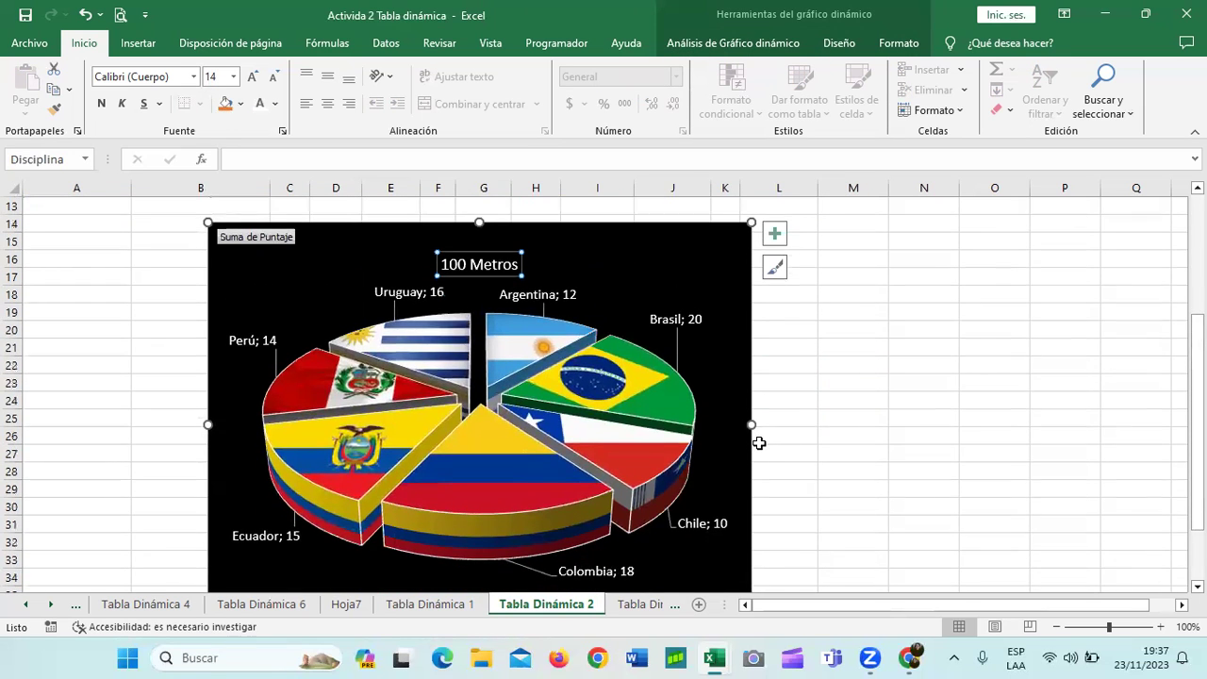
pyautogui.scroll(-1, 759, 439)
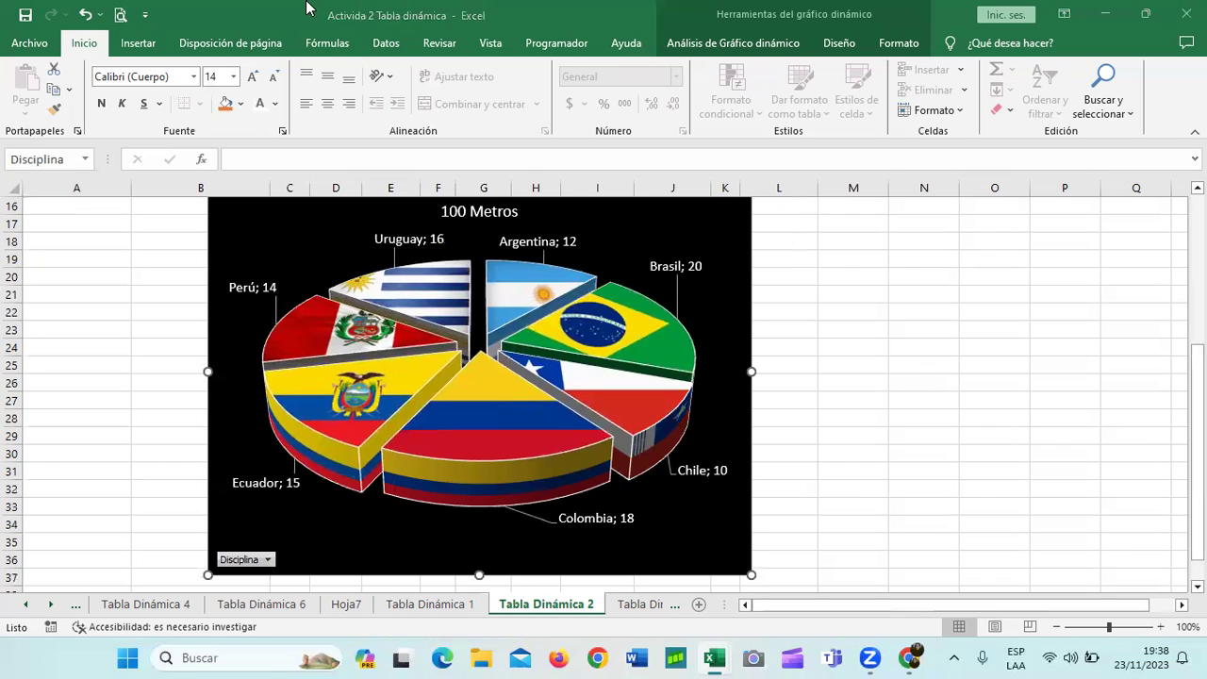
pyautogui.click(857, 484)
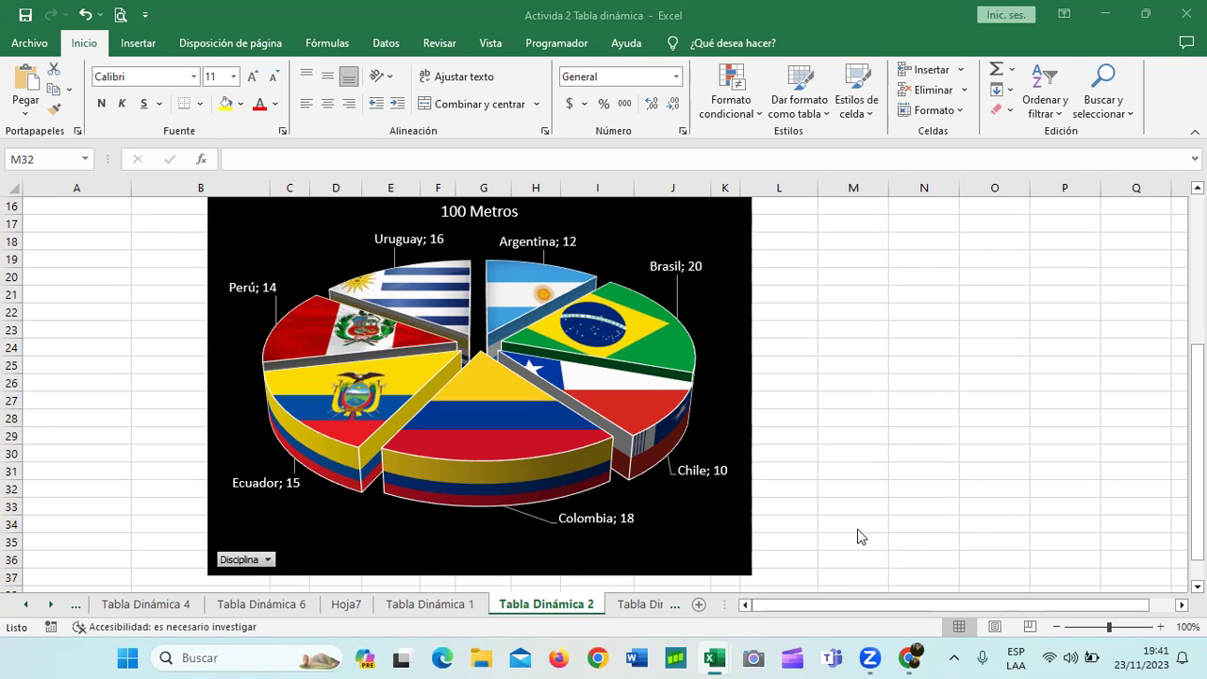
# Step: Drag the Ecuador label down, Uruguay left and Argentina right, then select all labels
pyautogui.click(265, 481)
pyautogui.moveTo(265, 481)
pyautogui.mouseDown()
pyautogui.moveTo(267, 504)
pyautogui.moveTo(278, 475)
pyautogui.mouseUp()
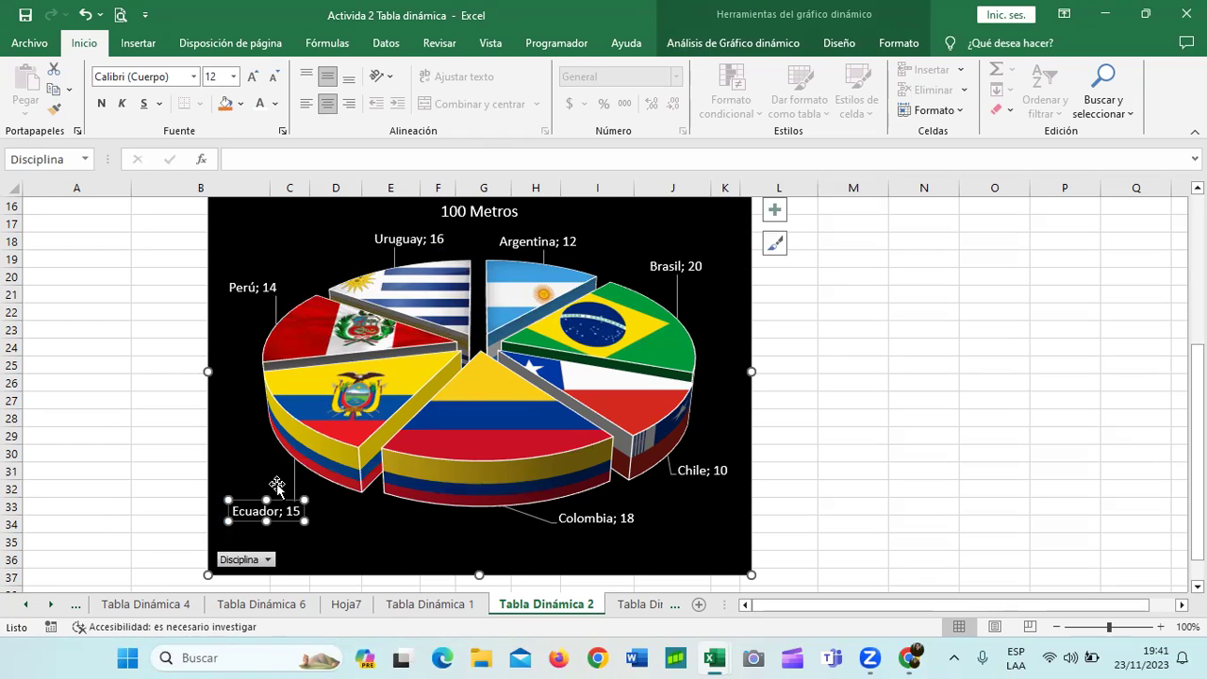
pyautogui.click(260, 295)
pyautogui.click(386, 242)
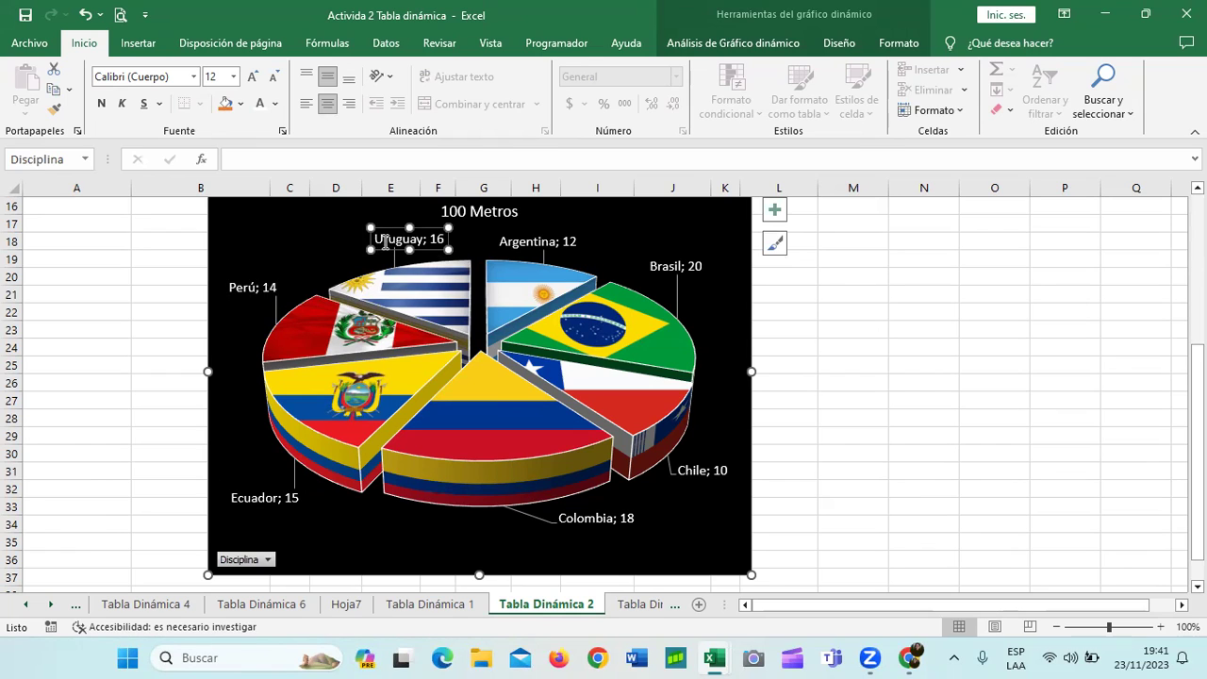
pyautogui.moveTo(375, 226); pyautogui.dragTo(336, 219)
pyautogui.click(547, 242)
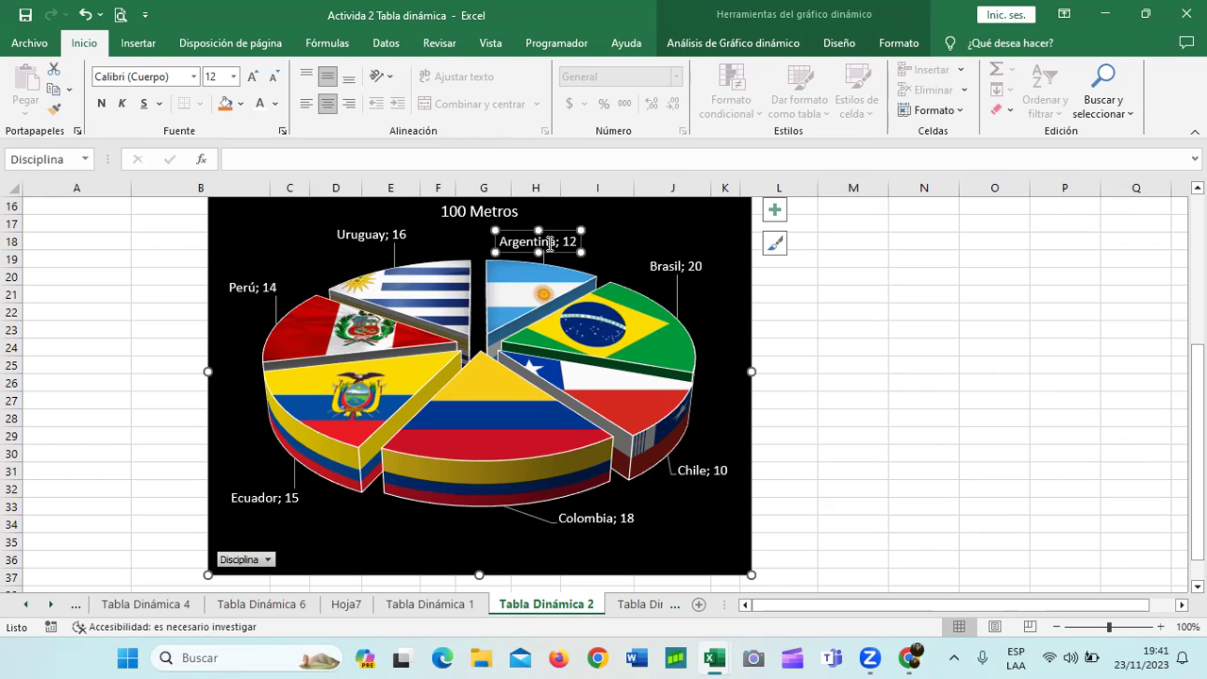
pyautogui.moveTo(561, 231); pyautogui.dragTo(589, 222)
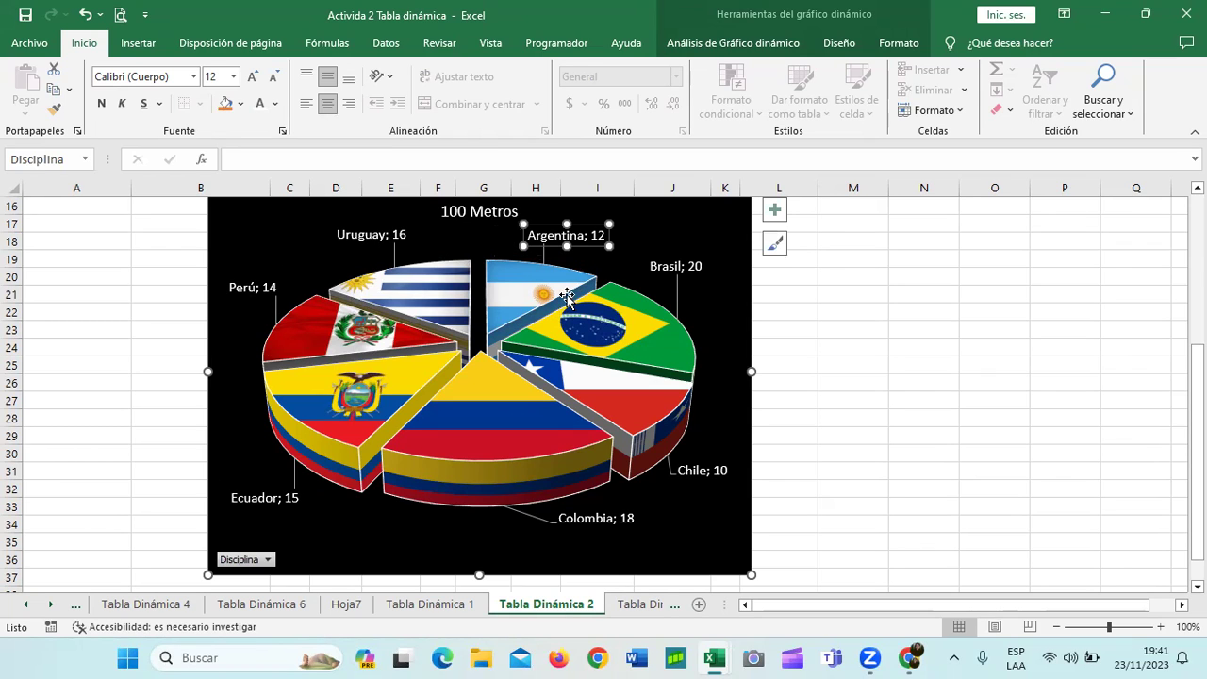
pyautogui.click(685, 267)
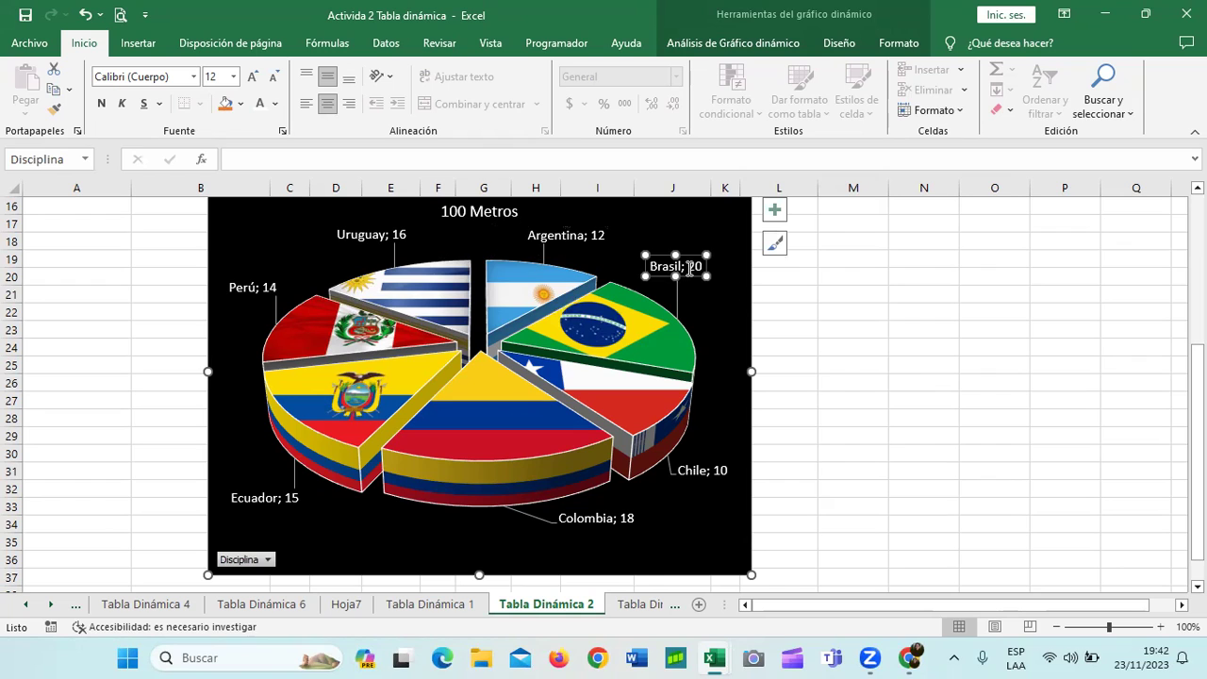
pyautogui.click(715, 327)
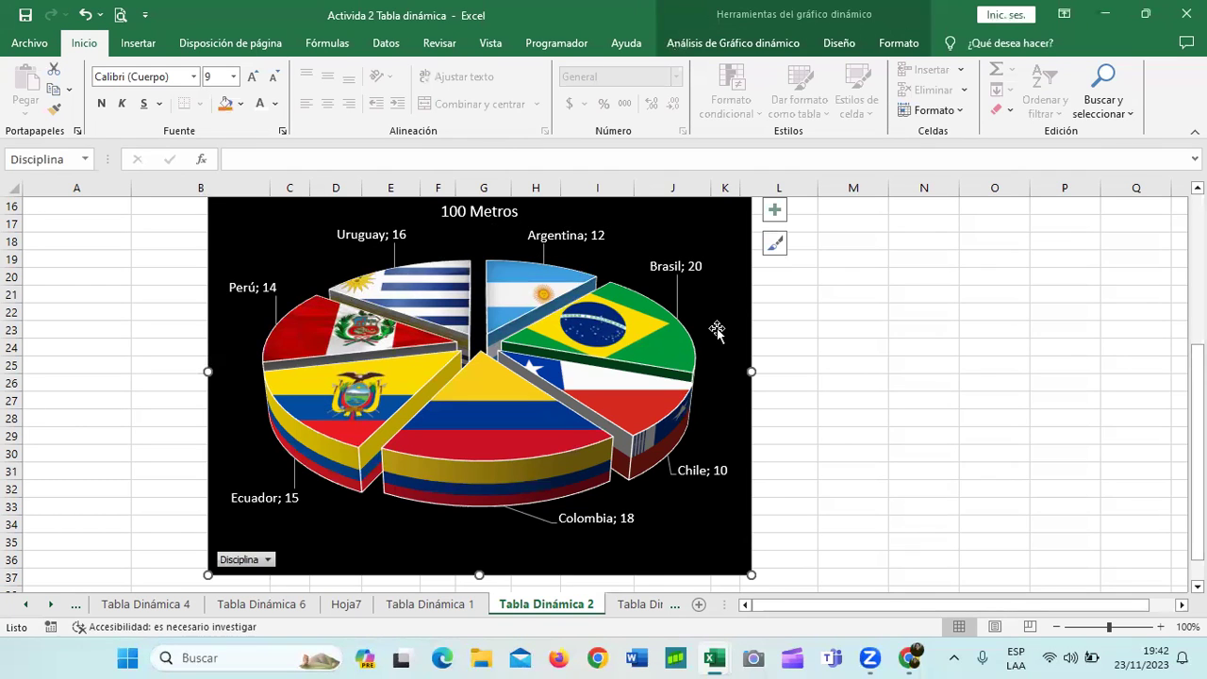
pyautogui.click(696, 267)
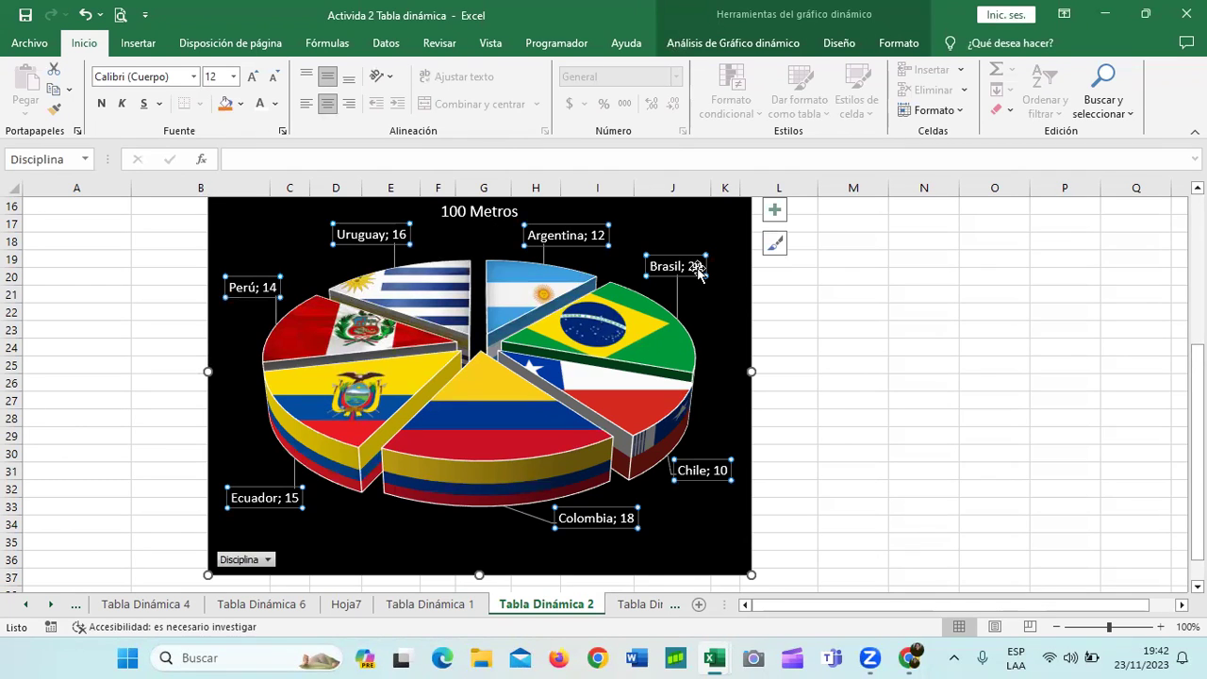
pyautogui.click(898, 44)
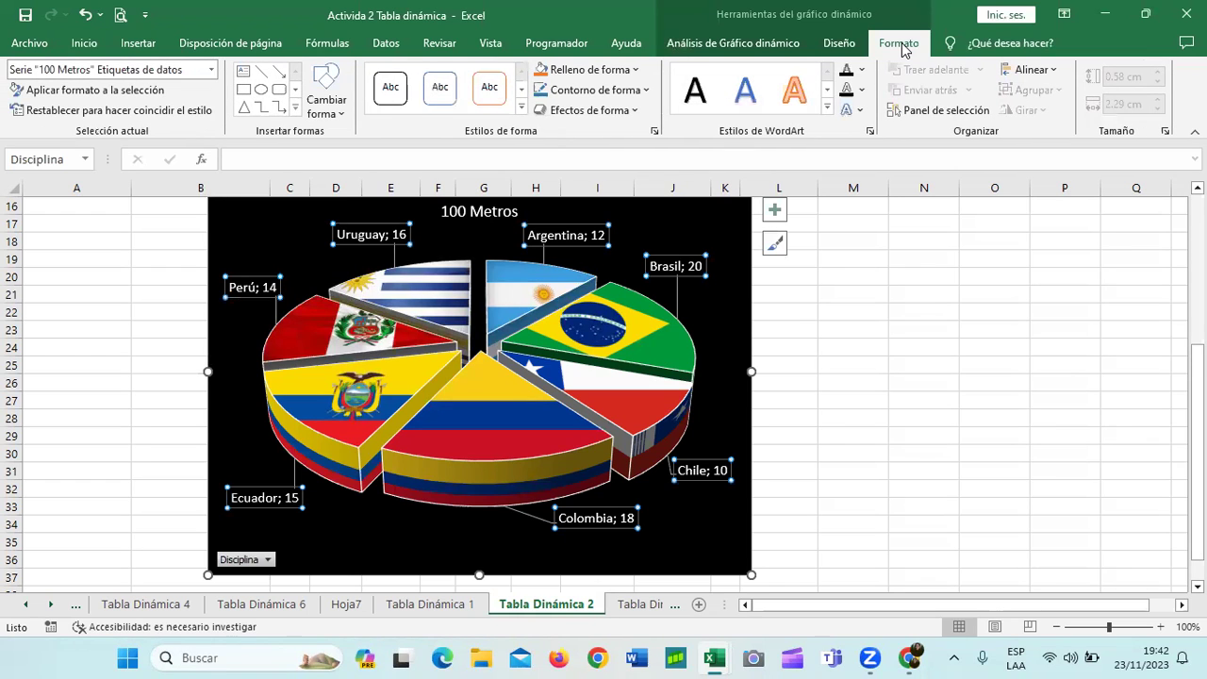
# Step: Apply a white outlined shape style to the data labels so they sit in white boxes
pyautogui.click(497, 105)
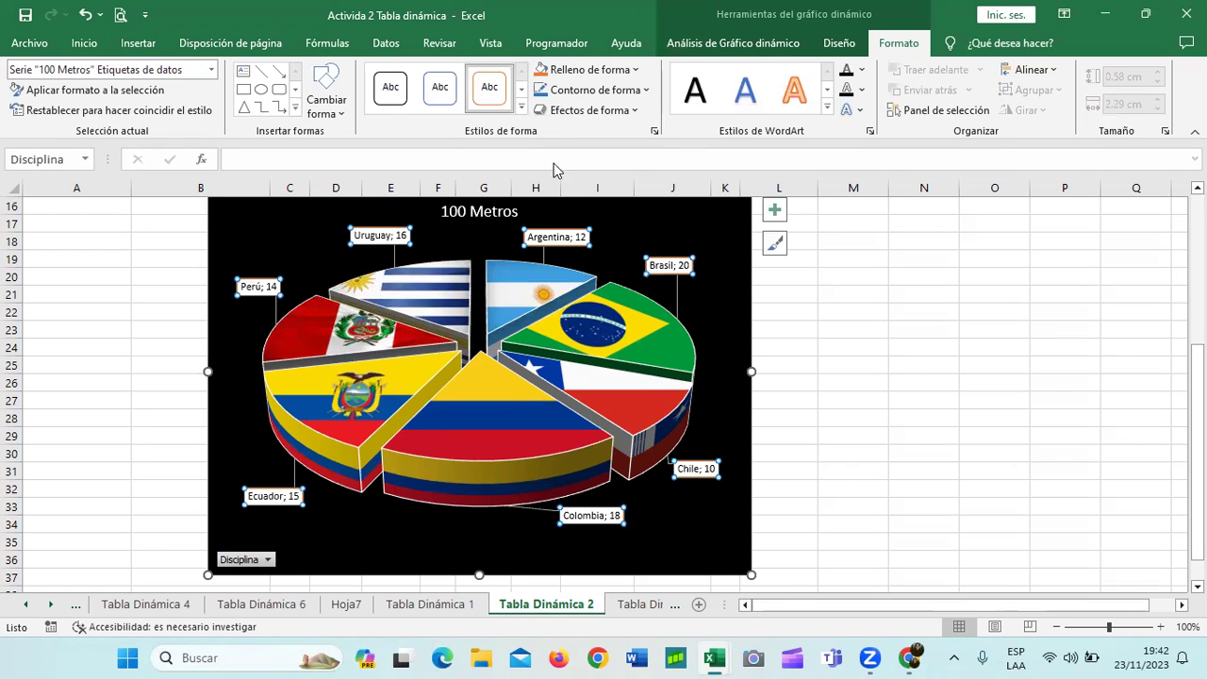
pyautogui.click(521, 107)
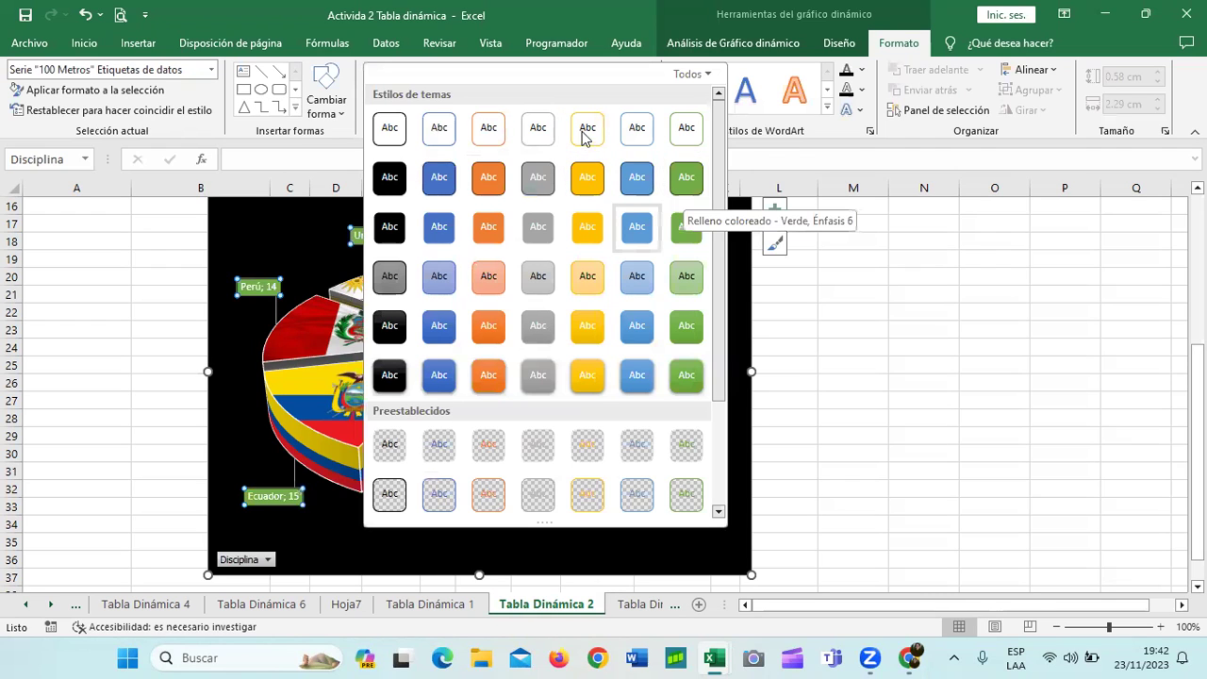
pyautogui.click(686, 129)
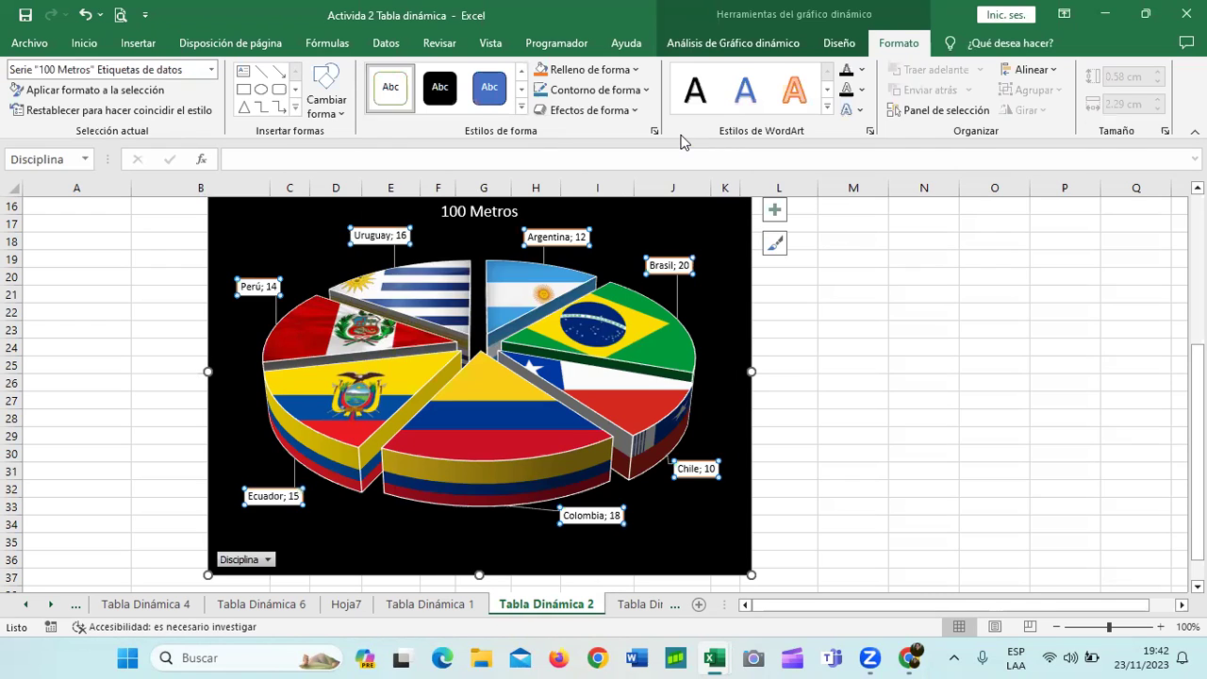
pyautogui.click(720, 252)
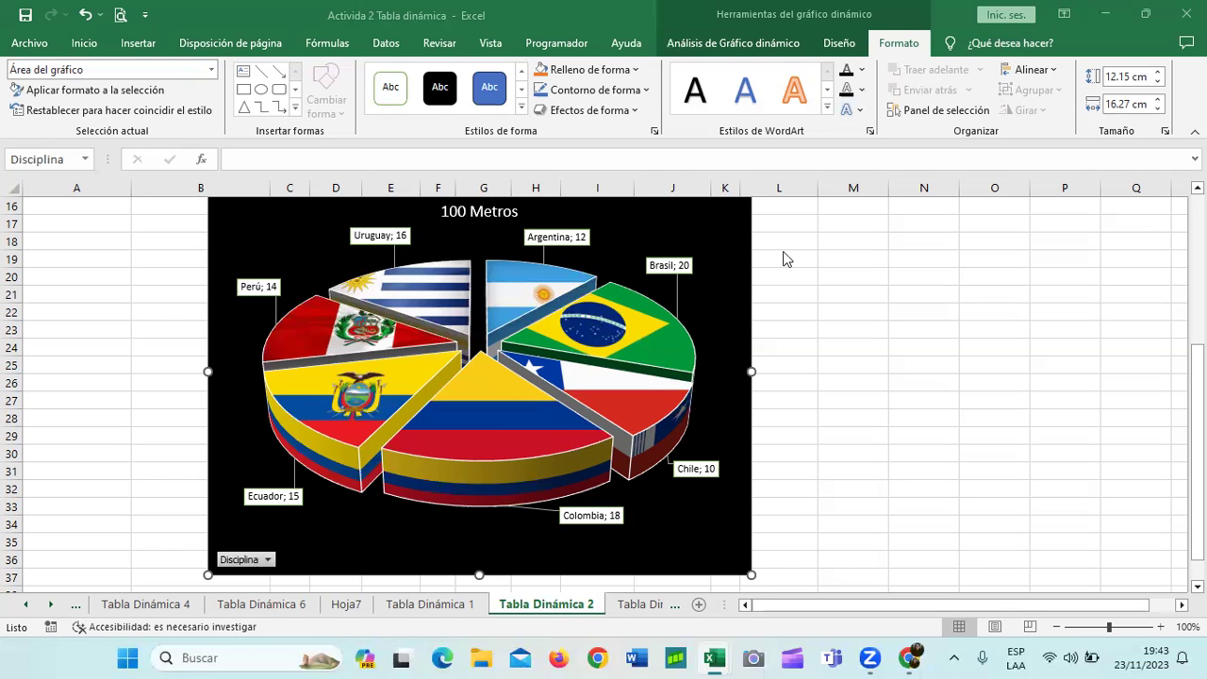
# Step: In the course page, open lesson 4.10 Personalizar Gráficos Dinámicos and play its video
pyautogui.click(909, 657)
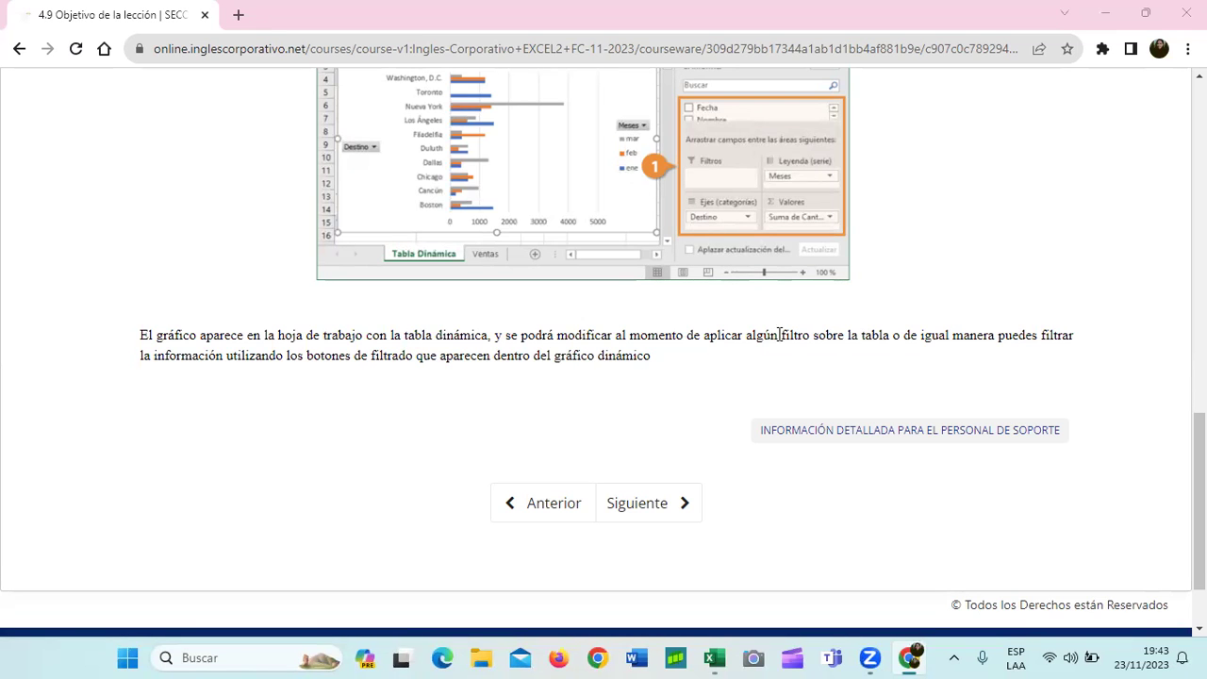
pyautogui.scroll(4, 706, 390)
pyautogui.scroll(2, 703, 388)
pyautogui.scroll(6, 703, 389)
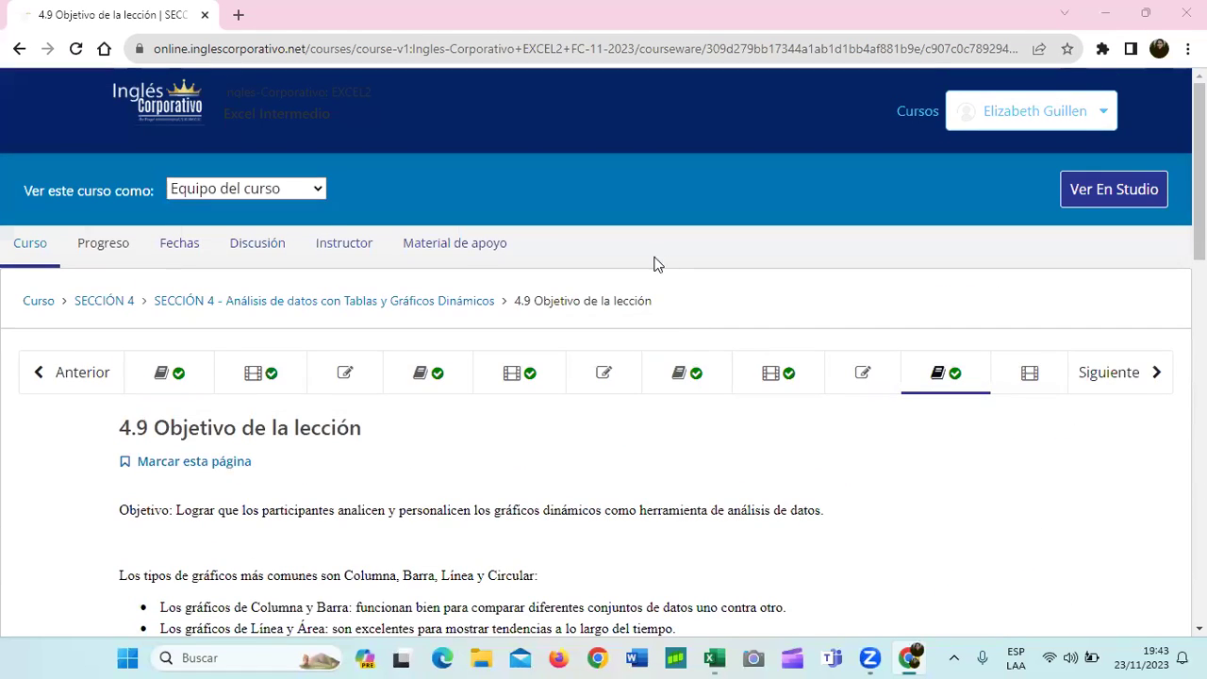
pyautogui.click(1007, 368)
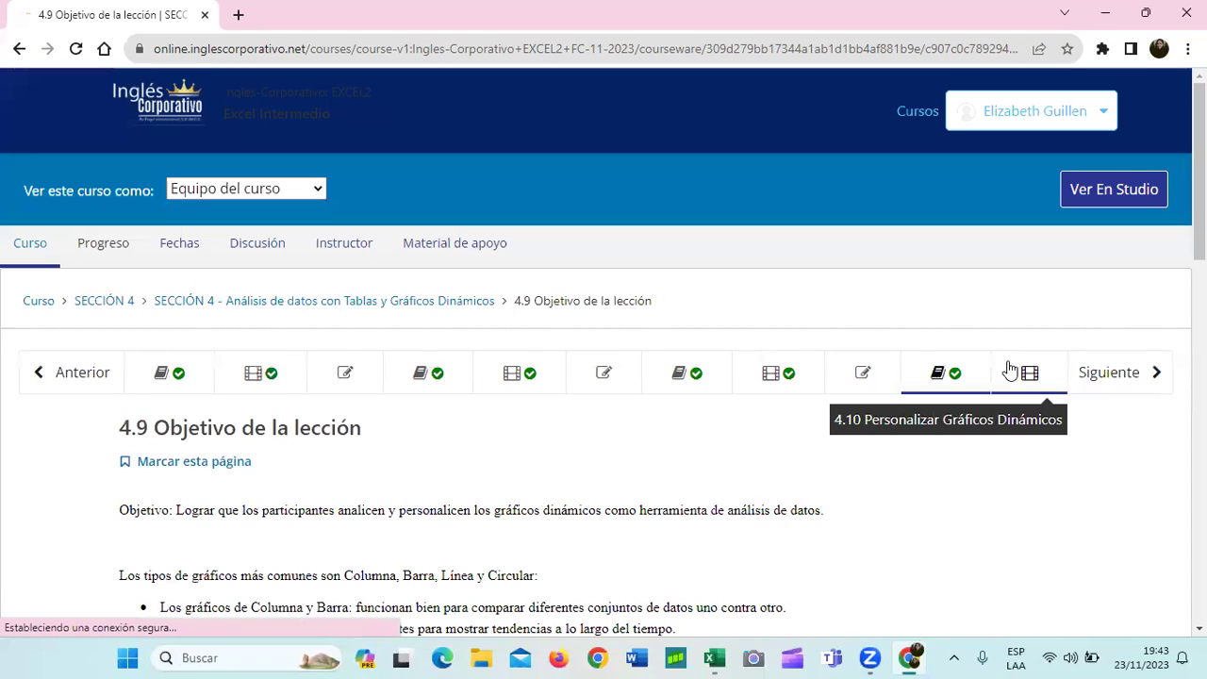
pyautogui.scroll(-5, 551, 467)
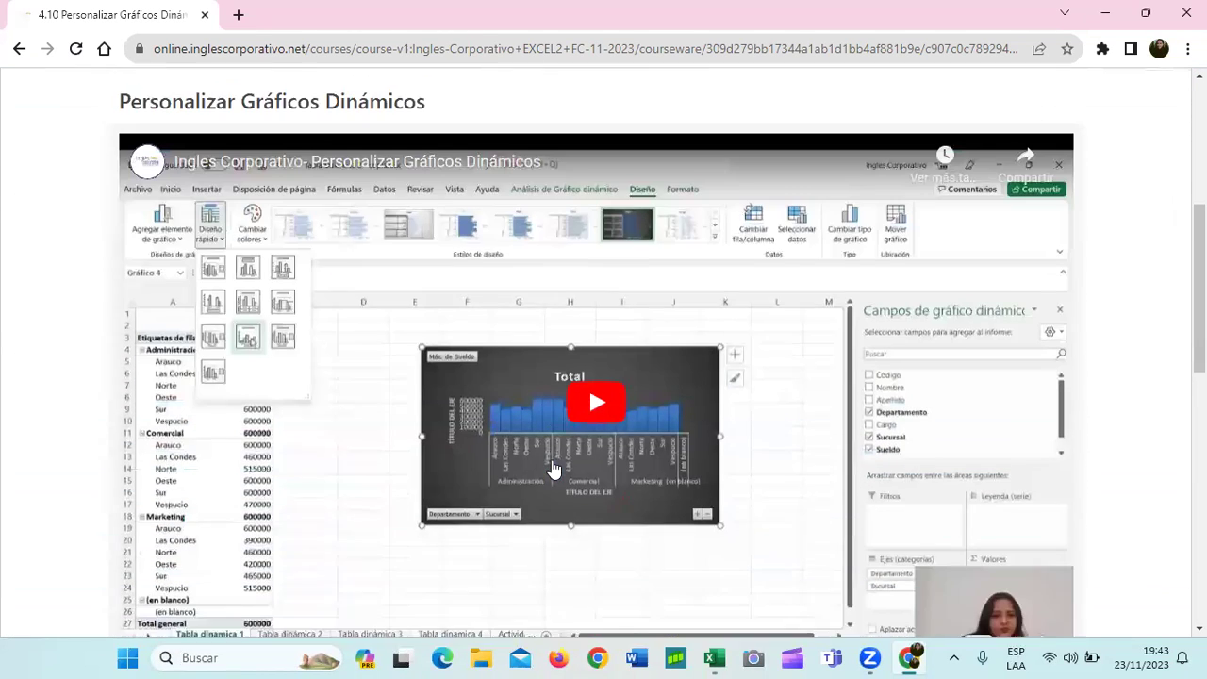
pyautogui.scroll(-1, 554, 469)
pyautogui.scroll(1, 575, 317)
pyautogui.click(587, 281)
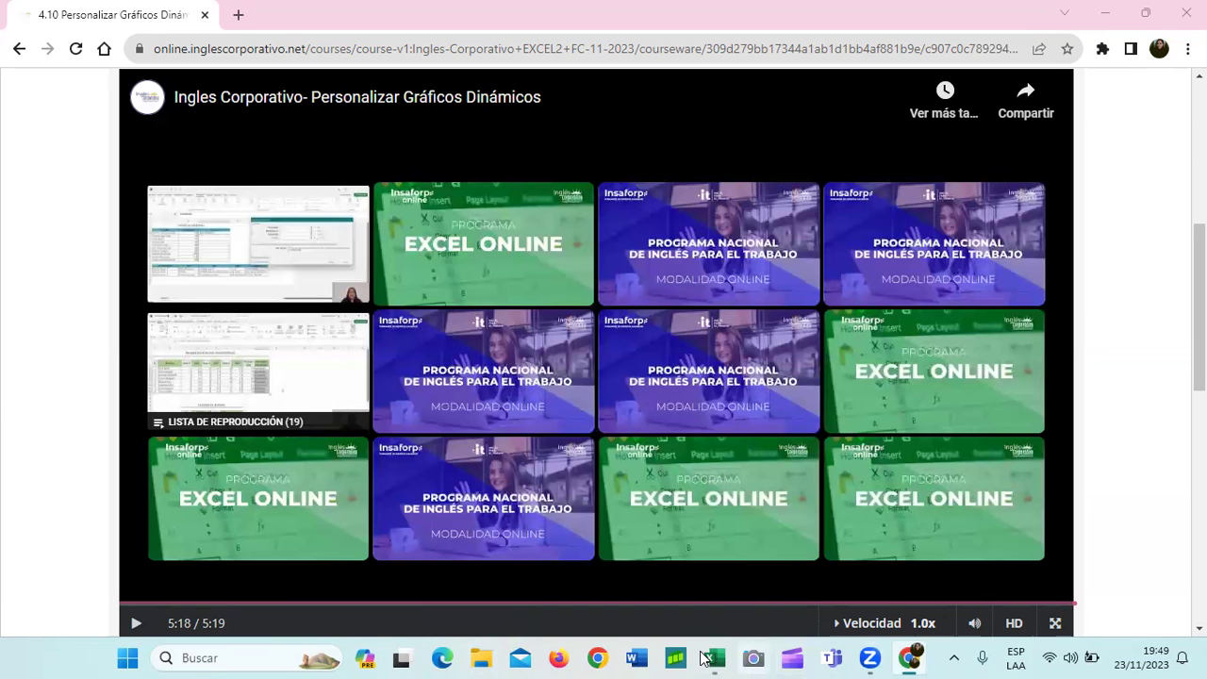
pyautogui.moveTo(713, 657)
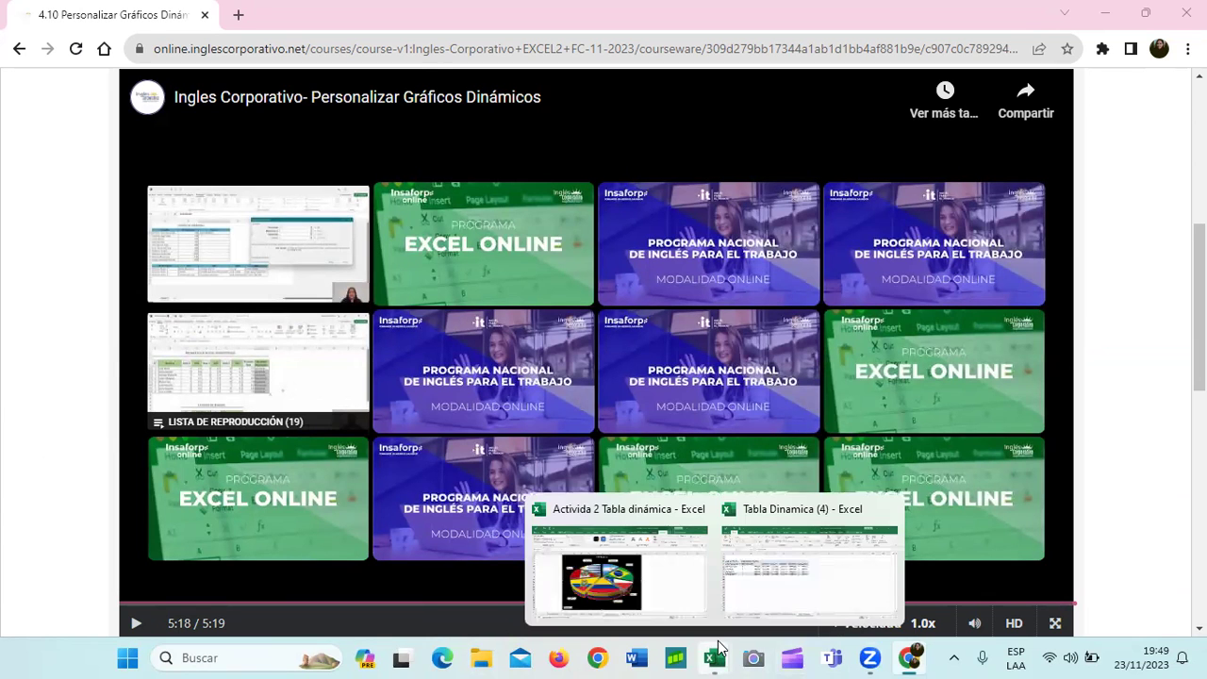
# Step: Return to the Activida 2 Tabla dinámica workbook and deselect the pie chart
pyautogui.click(693, 528)
pyautogui.click(899, 309)
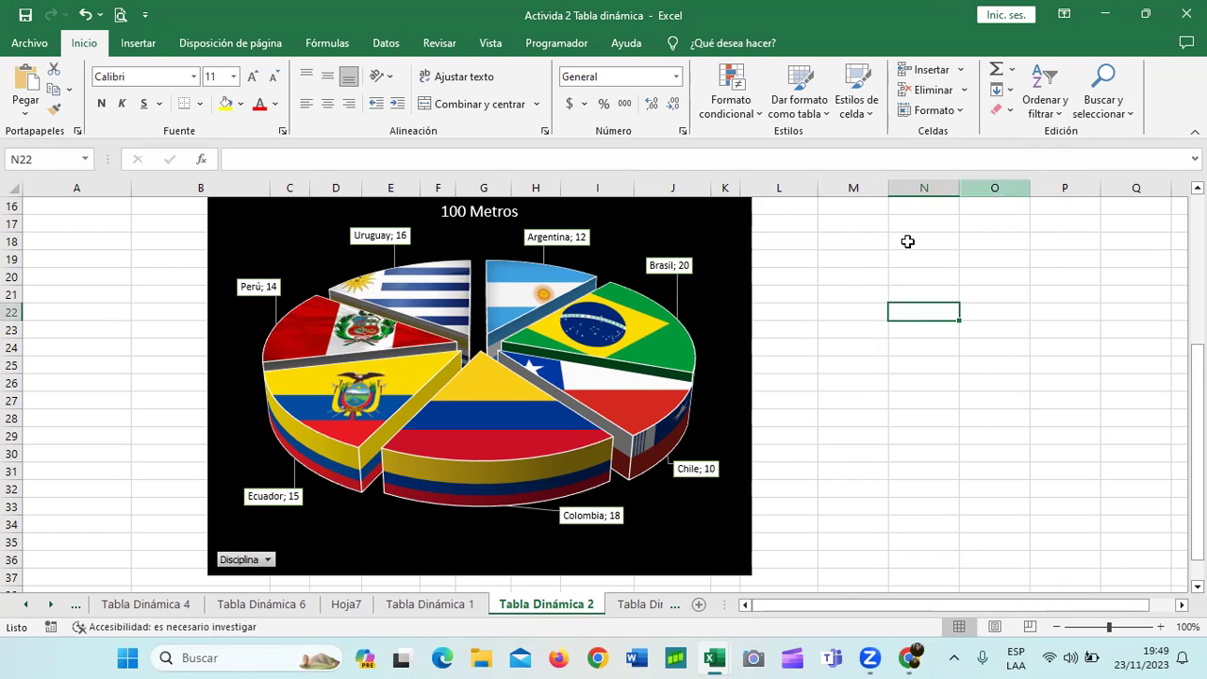
# Step: Select the 100 Metros pivot chart and scroll the sheet to inspect it
pyautogui.click(704, 229)
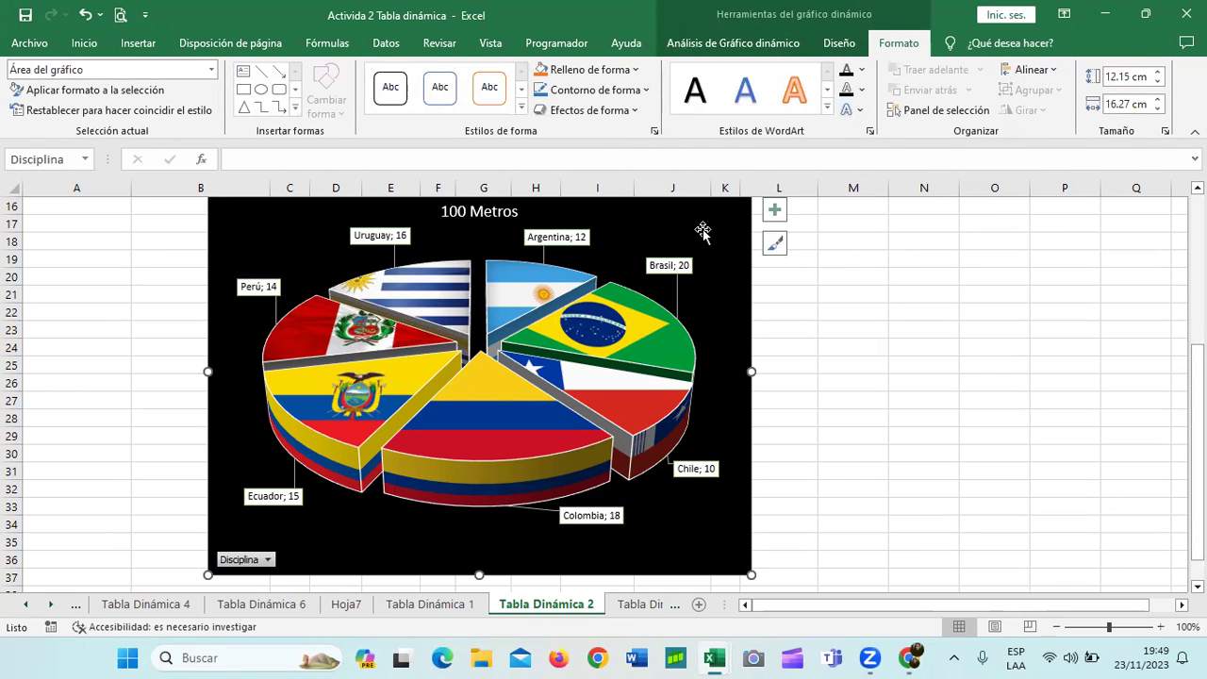
pyautogui.scroll(3, 764, 429)
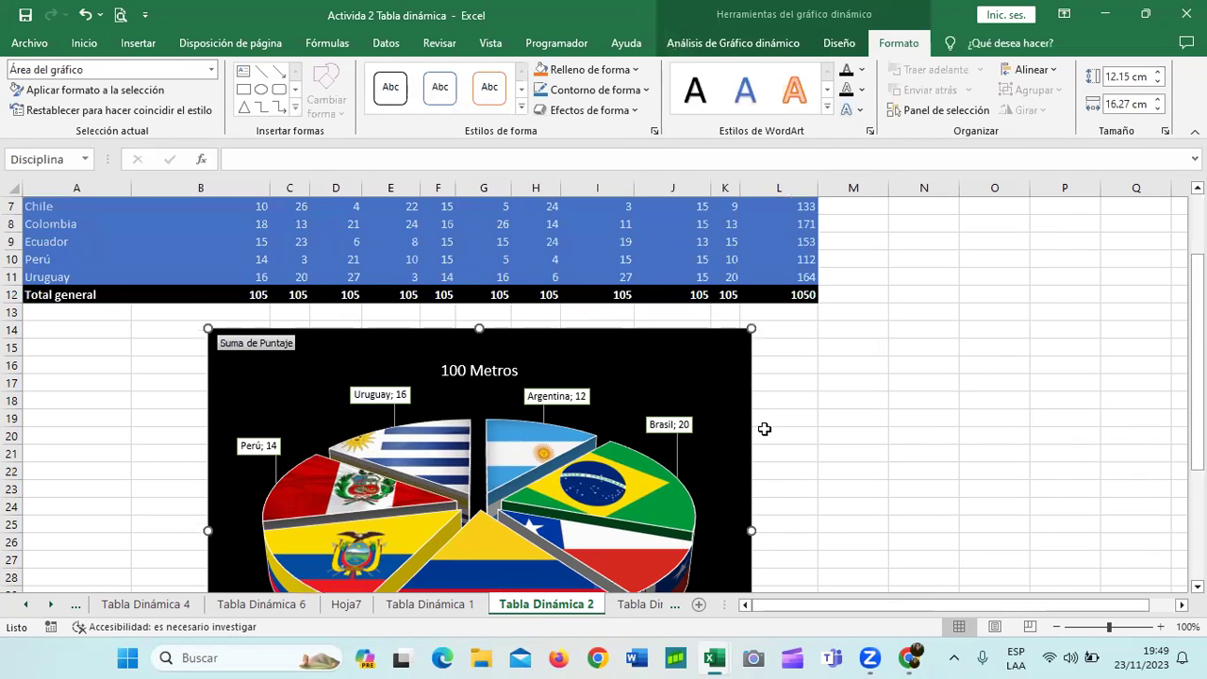
pyautogui.scroll(-2, 763, 429)
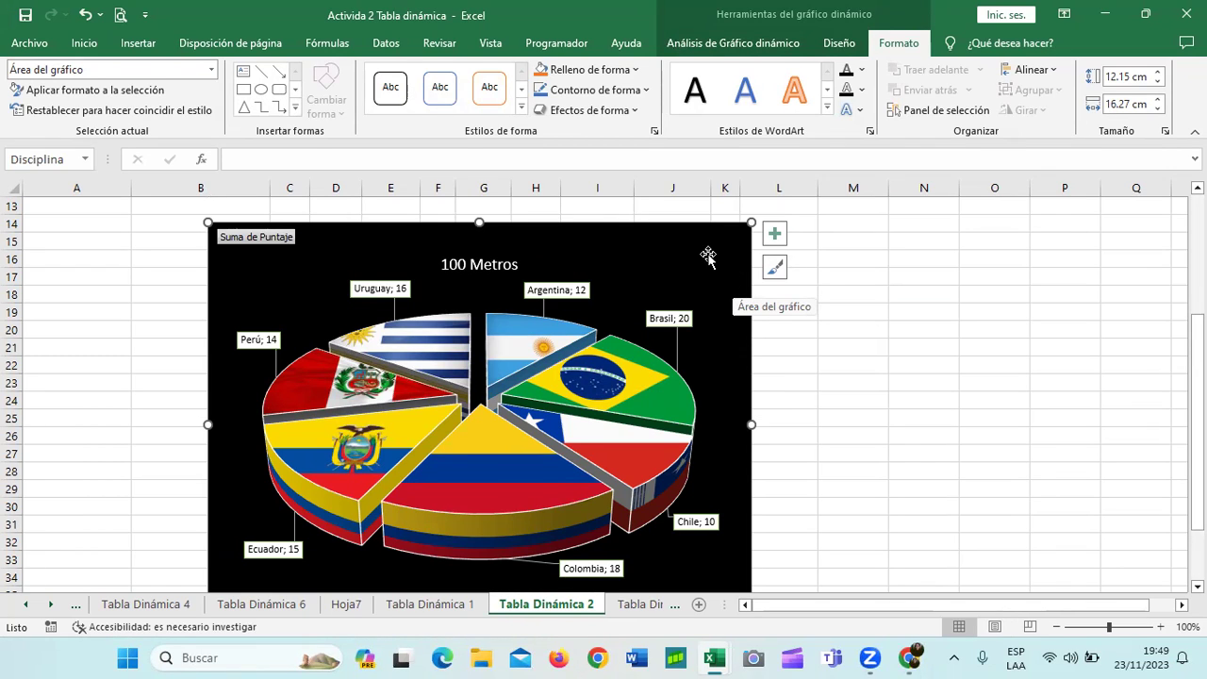
pyautogui.scroll(1, 708, 257)
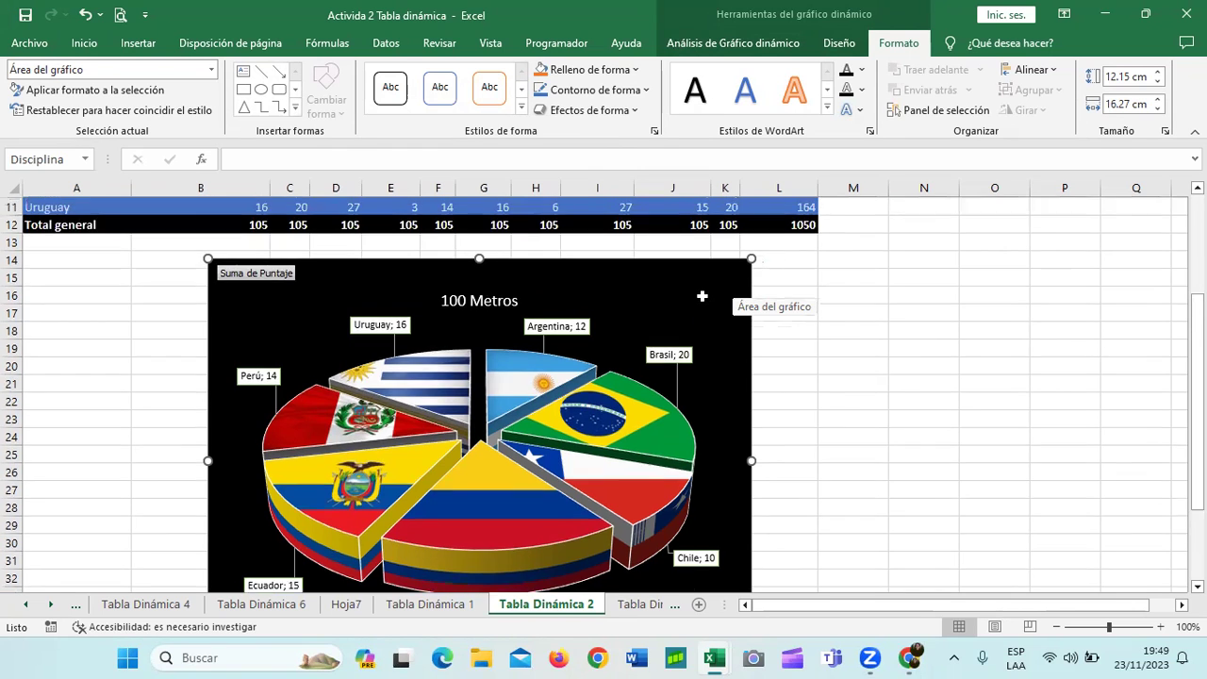
pyautogui.scroll(2, 707, 257)
pyautogui.scroll(-1, 684, 385)
pyautogui.scroll(-2, 685, 385)
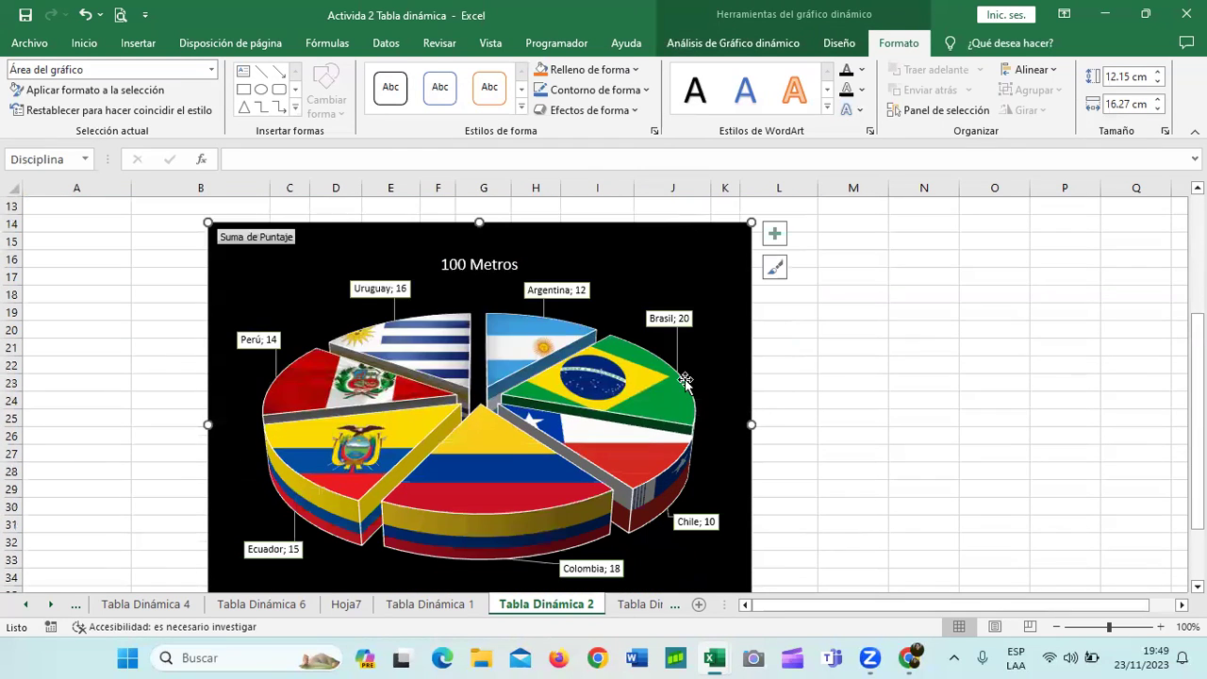
pyautogui.scroll(-2, 694, 406)
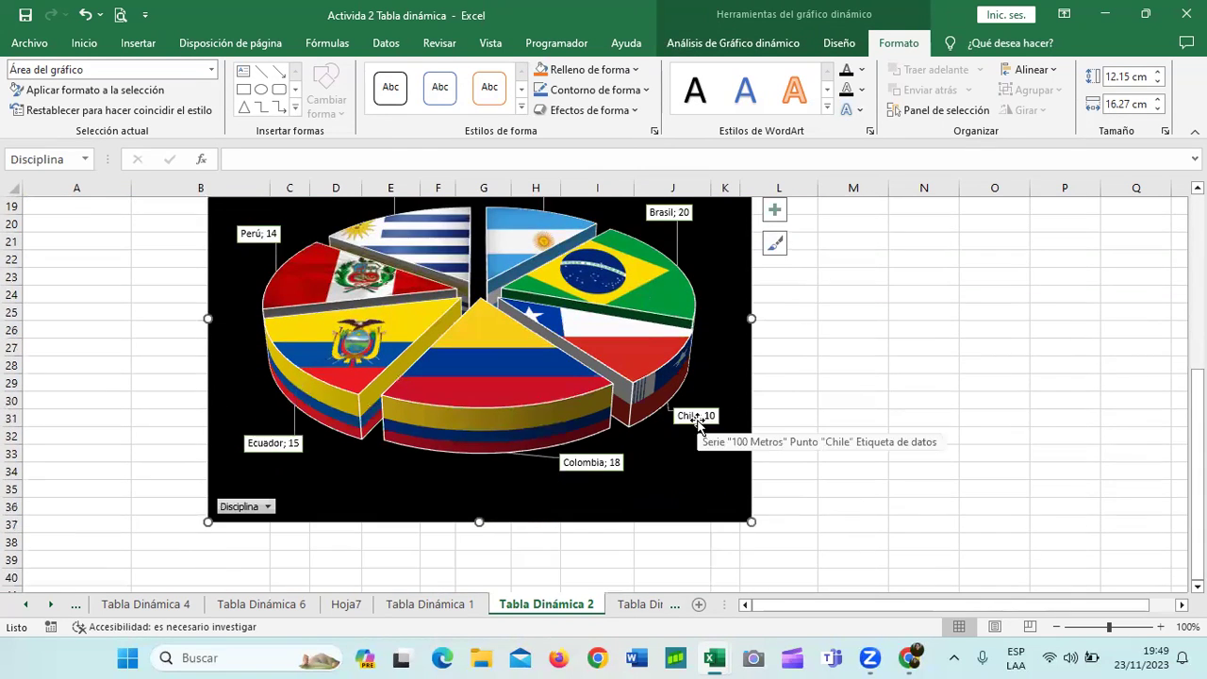
pyautogui.scroll(2, 695, 418)
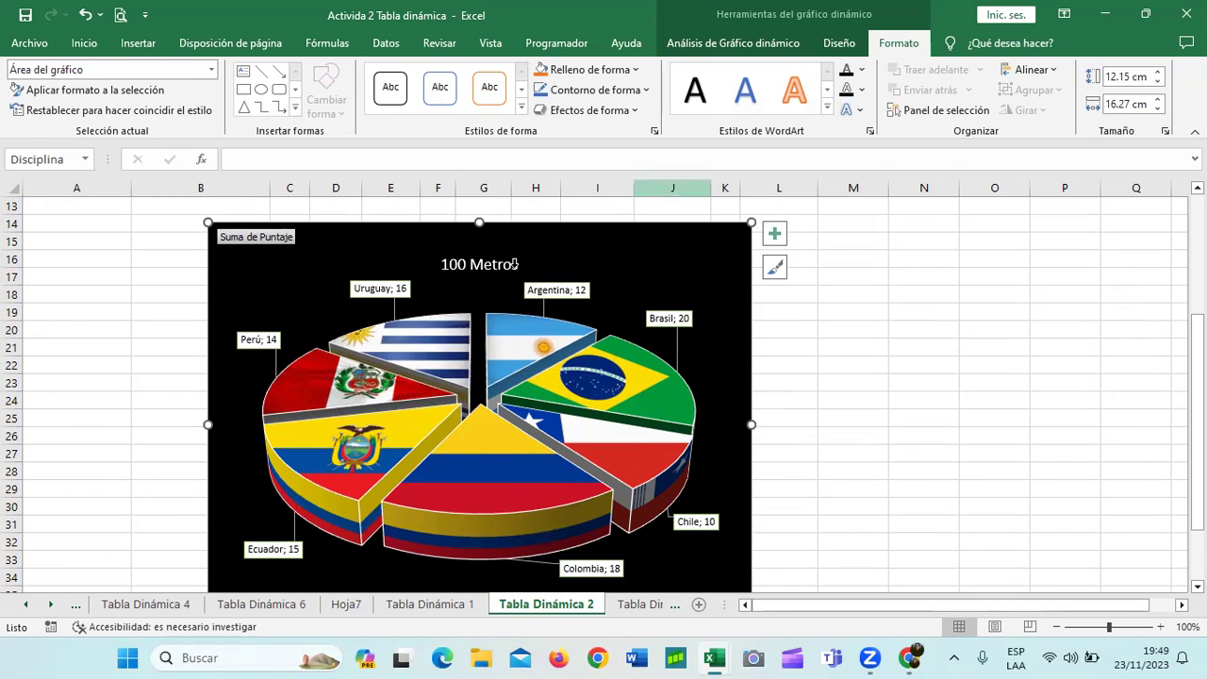
pyautogui.moveTo(600, 273)
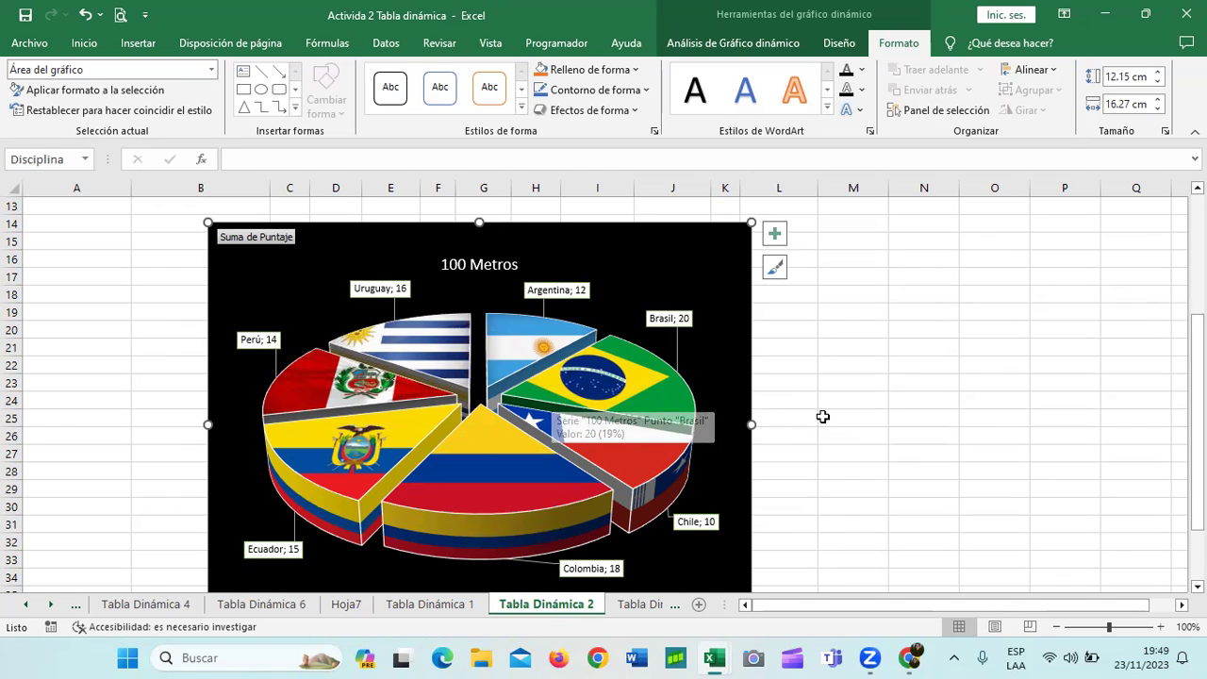
pyautogui.scroll(-2, 822, 412)
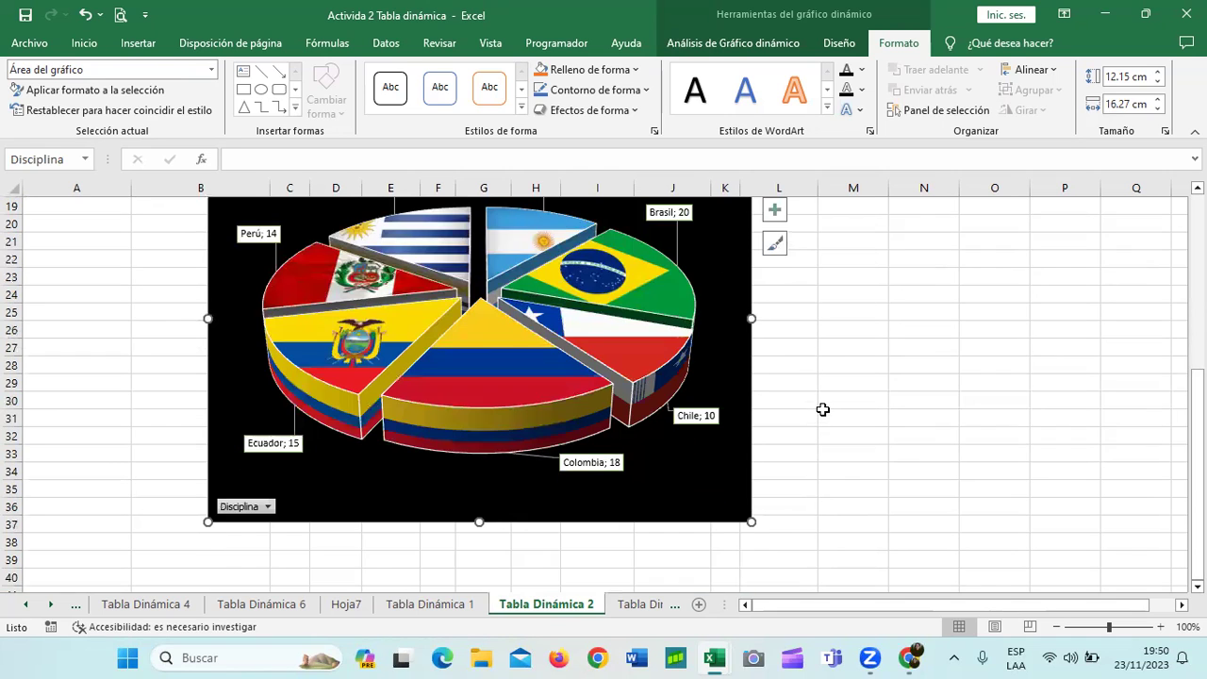
pyautogui.scroll(2, 823, 409)
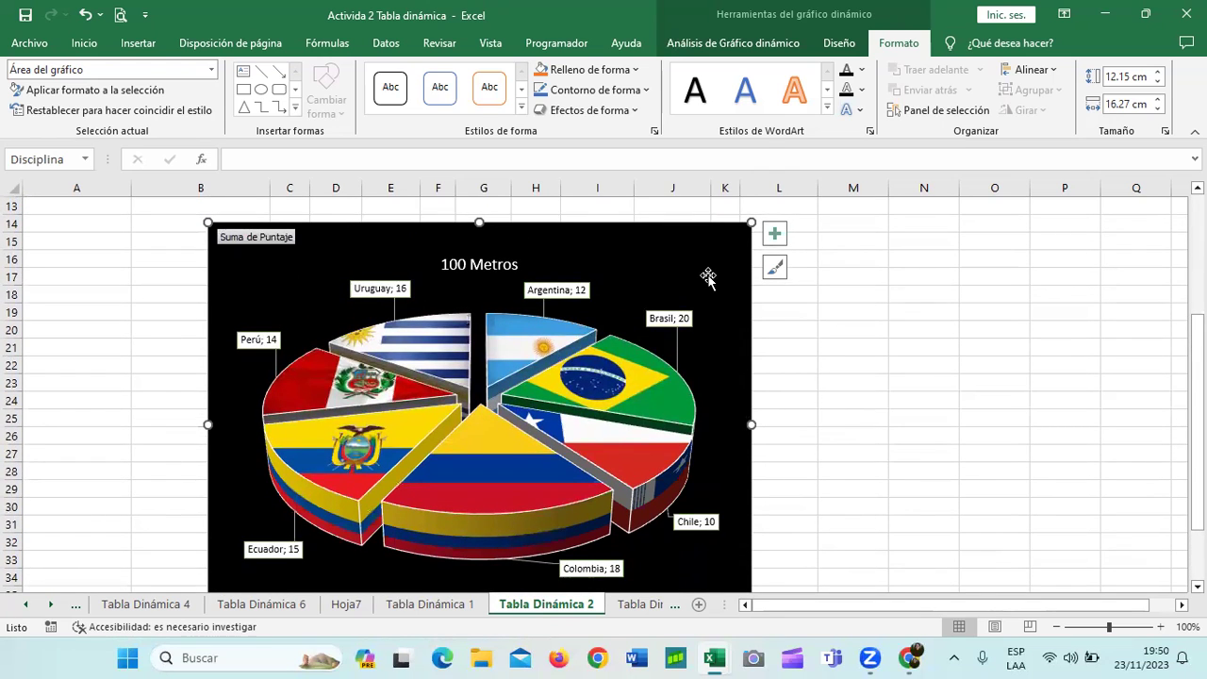
# Step: Apply a light shape style to the chart, turning its black background white
pyautogui.click(439, 95)
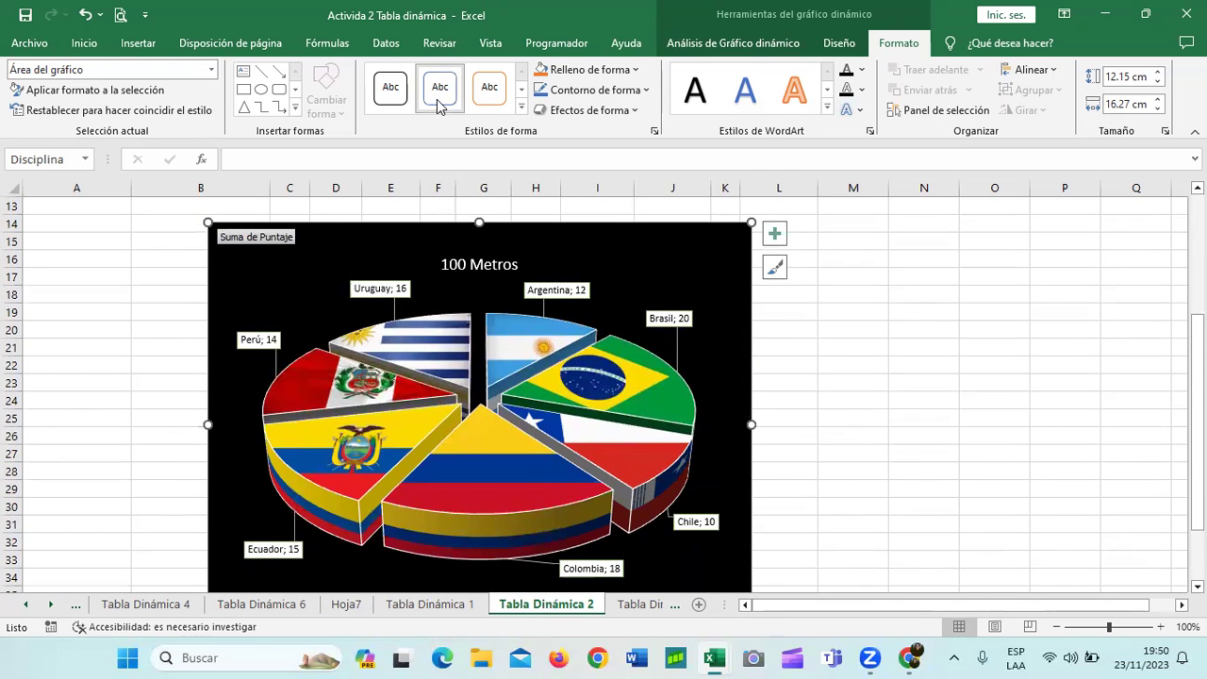
pyautogui.click(927, 418)
pyautogui.scroll(-1, 927, 415)
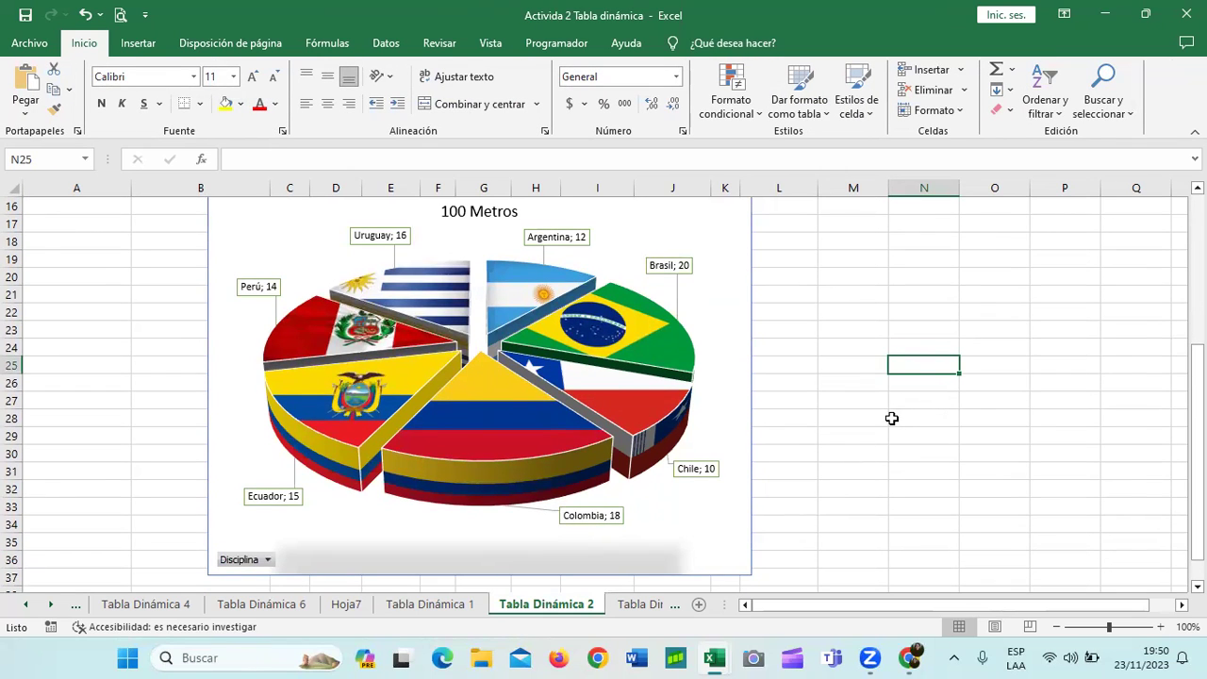
pyautogui.scroll(1, 891, 417)
# Step: Give the data labels the 'Efecto sutil - Gris, Énfasis 3' shape style
pyautogui.click(673, 321)
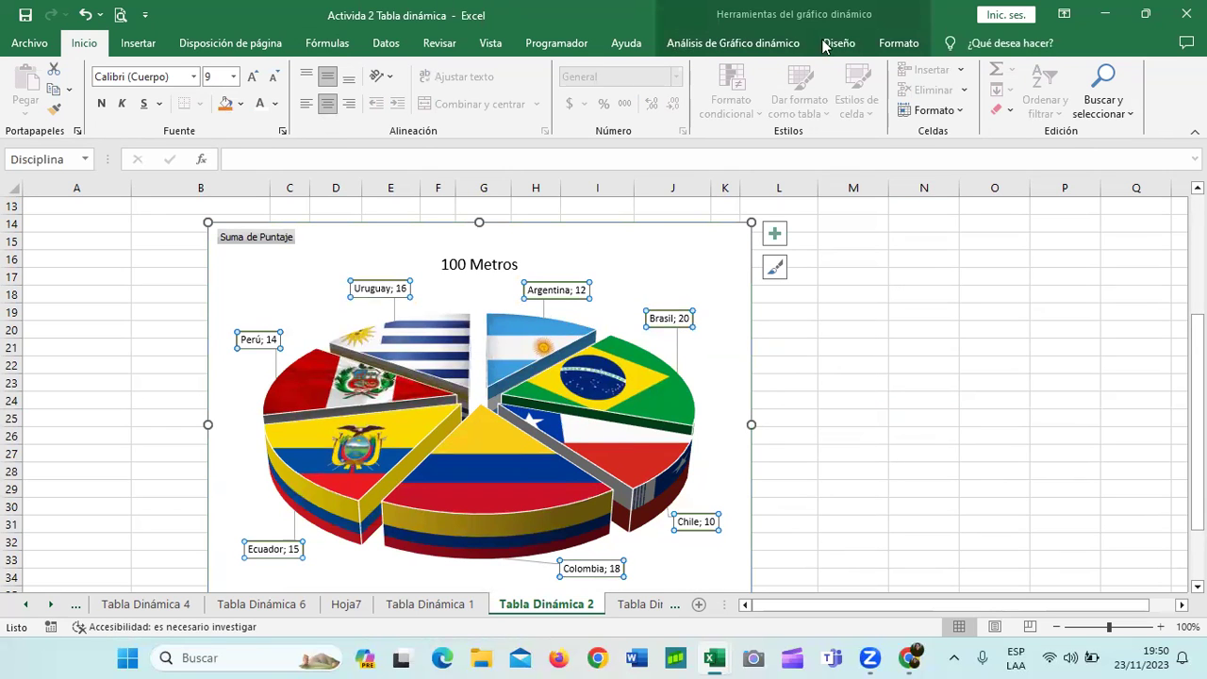
pyautogui.click(897, 44)
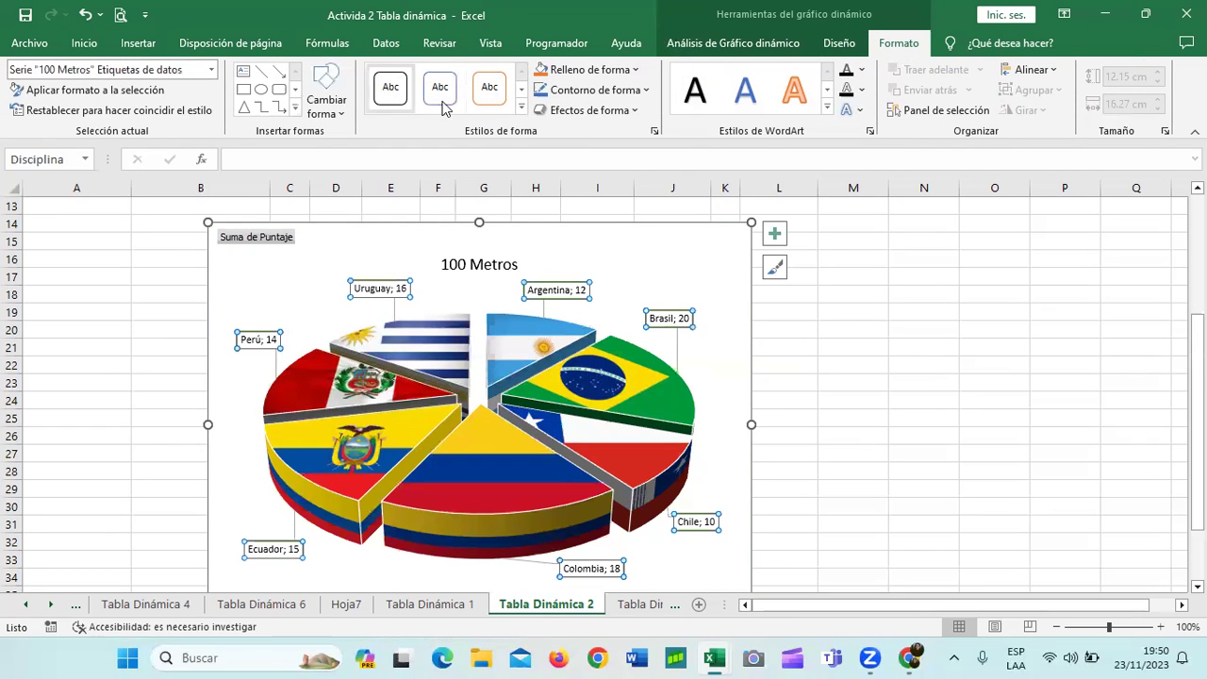
pyautogui.click(520, 106)
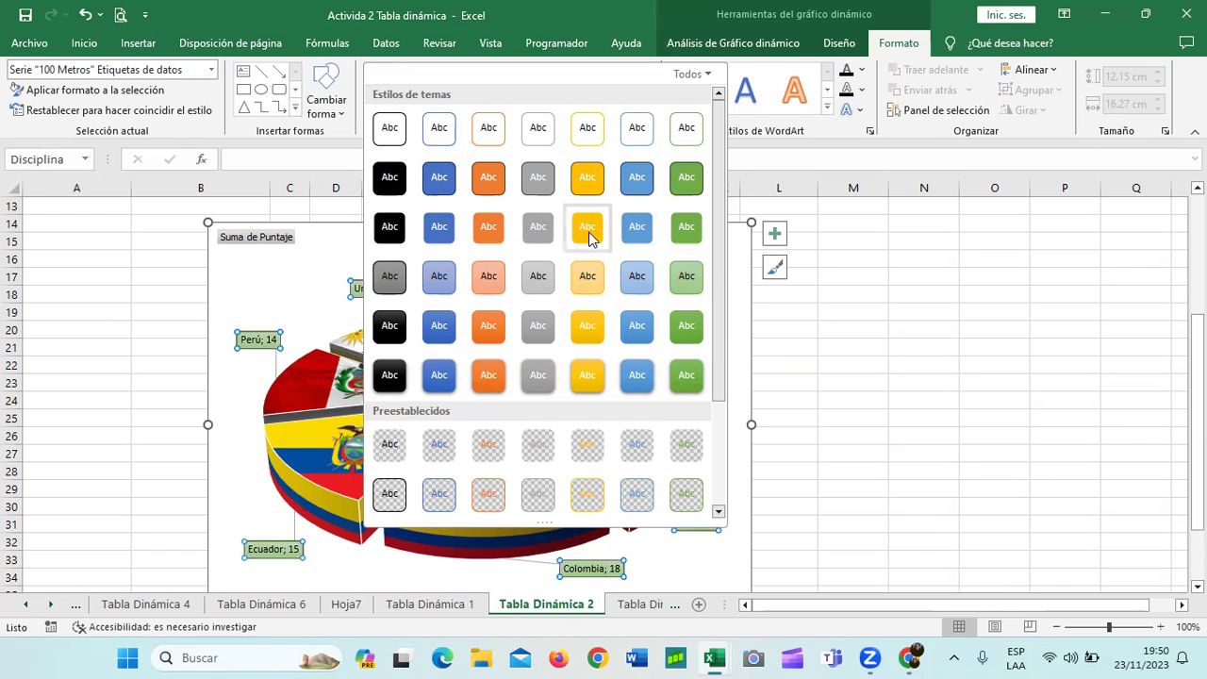
pyautogui.click(537, 279)
pyautogui.click(905, 414)
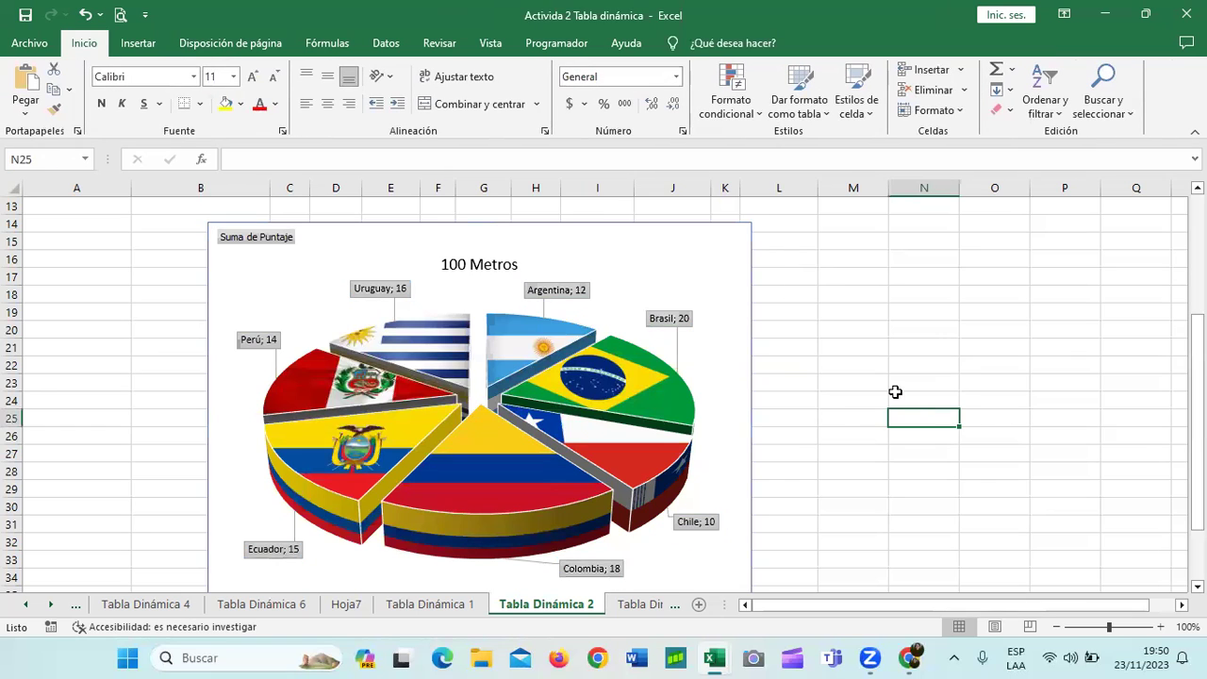
# Step: Add the first Bisel preset from Efectos de forma to the grey data labels
pyautogui.scroll(-2, 800, 385)
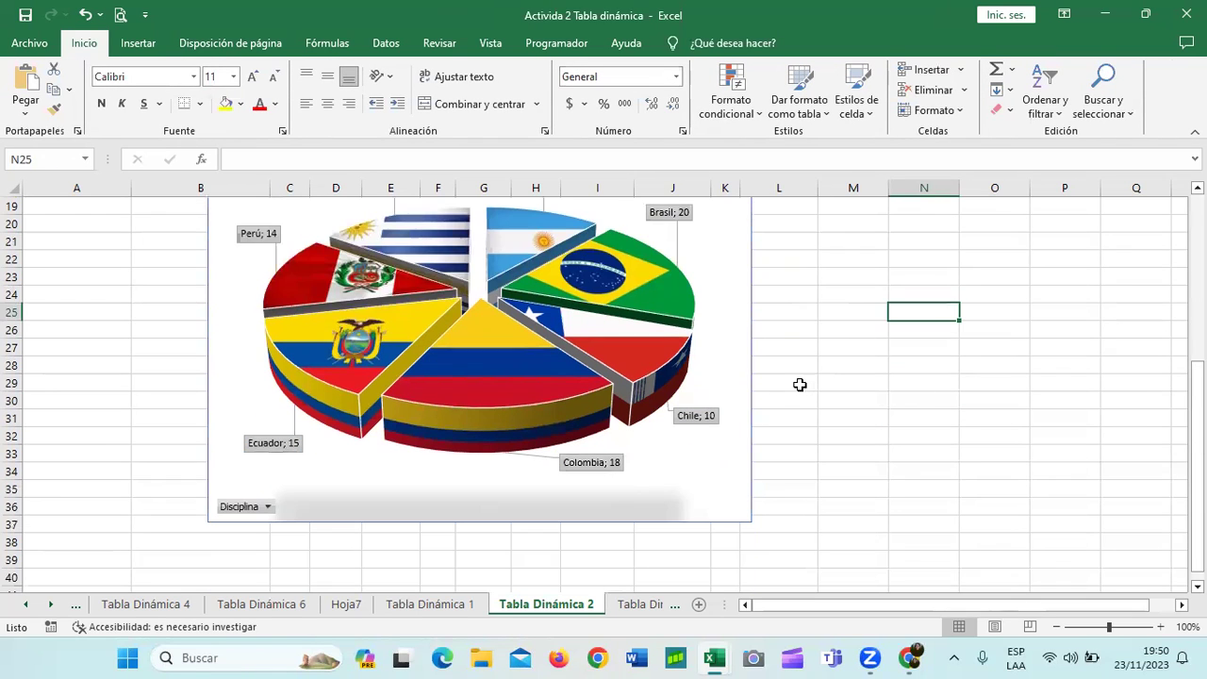
pyautogui.click(713, 419)
pyautogui.click(905, 43)
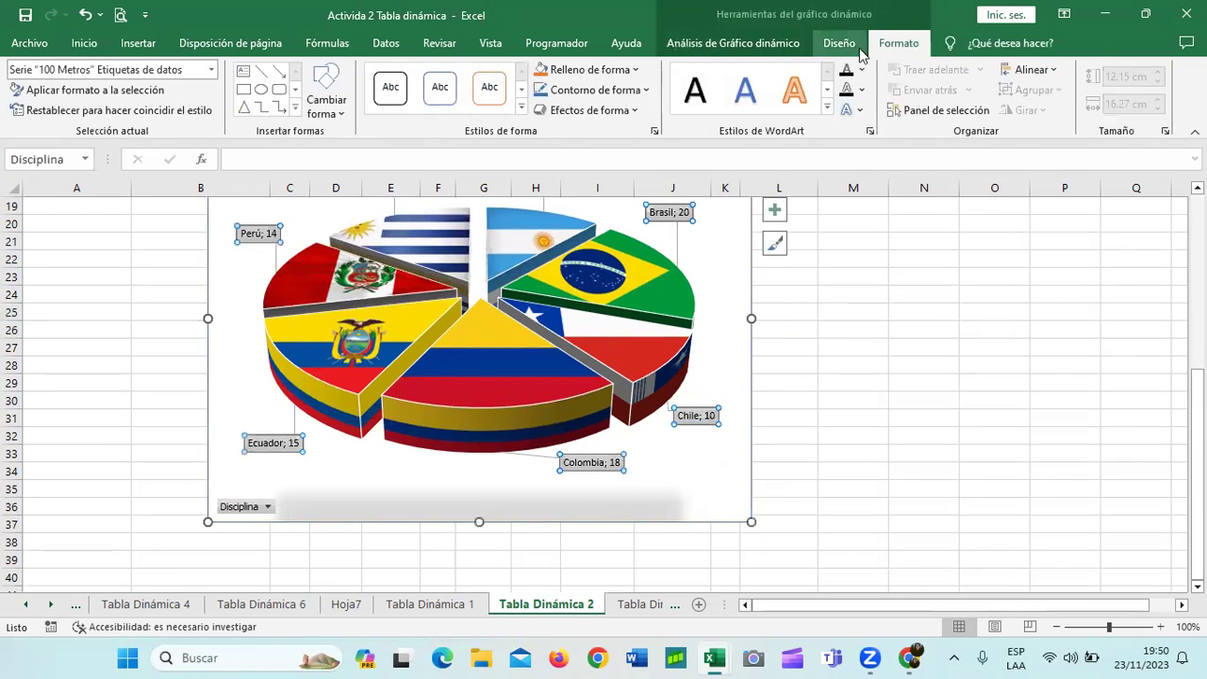
pyautogui.click(860, 110)
pyautogui.click(589, 111)
pyautogui.click(590, 110)
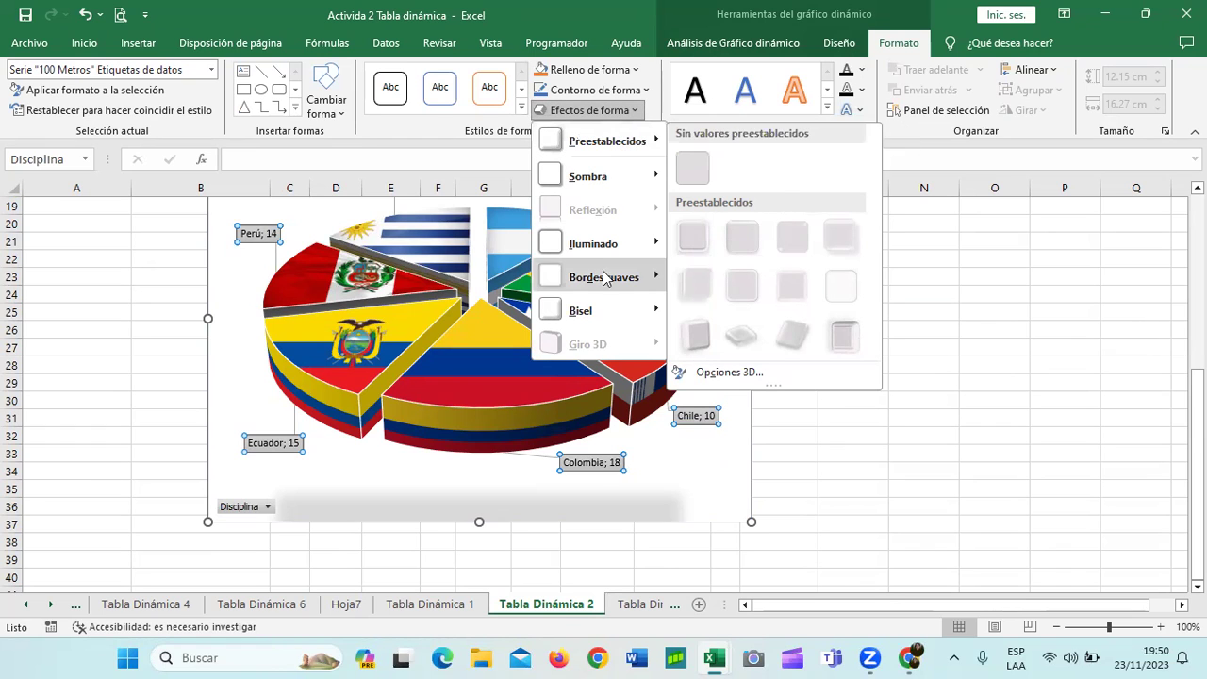
pyautogui.moveTo(599, 310)
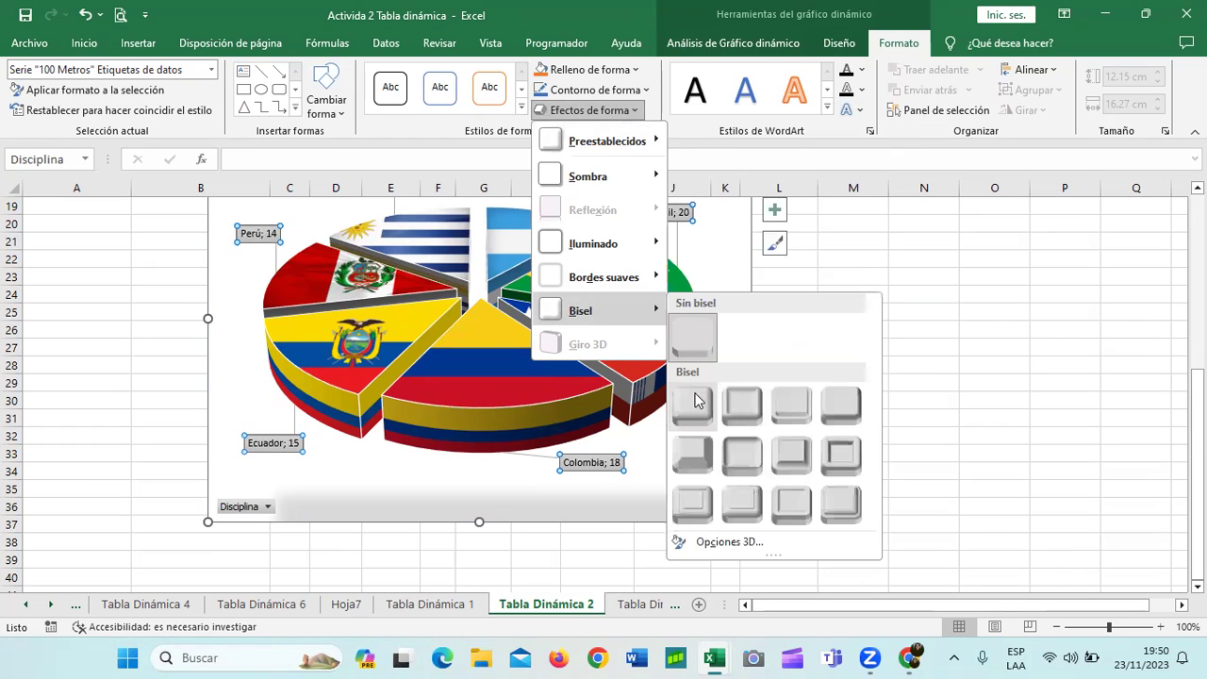
pyautogui.click(698, 407)
pyautogui.click(700, 483)
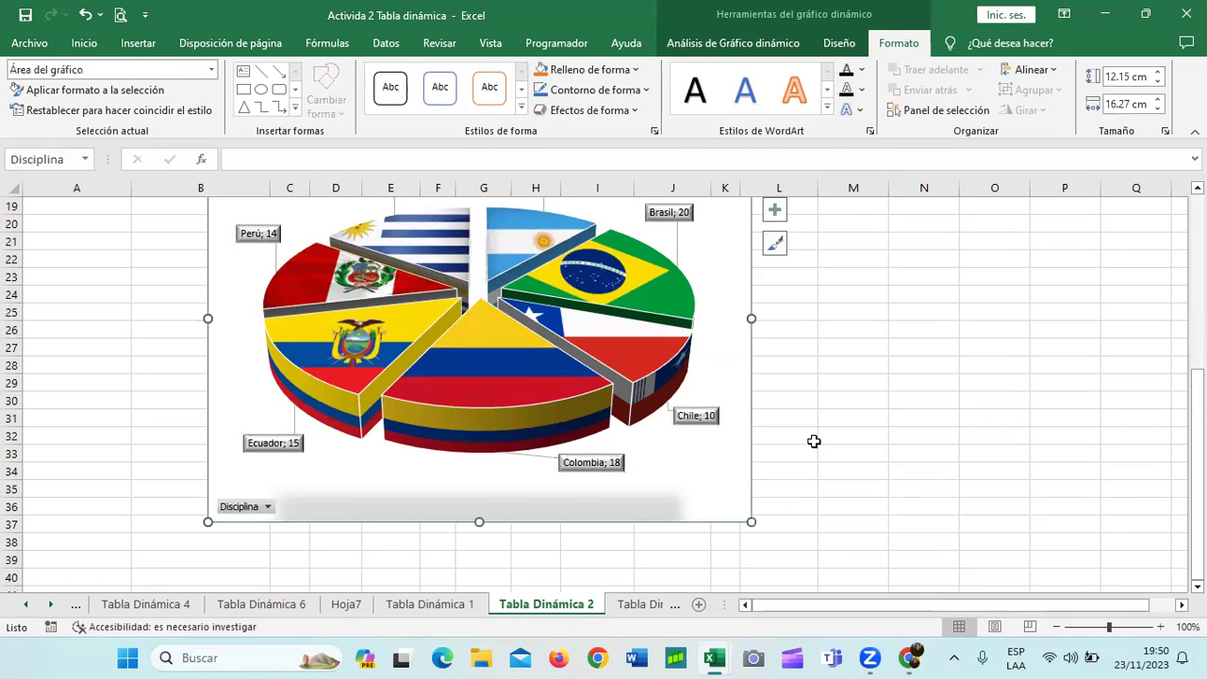
pyautogui.scroll(2, 814, 441)
pyautogui.scroll(-1, 814, 438)
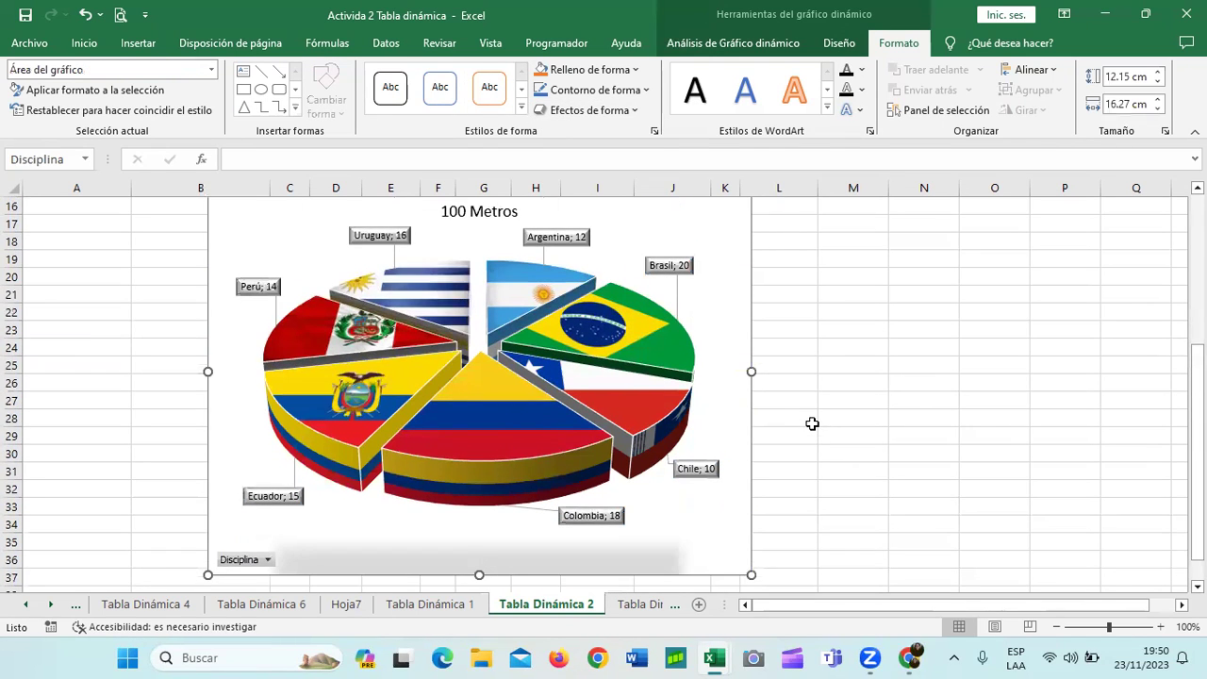
# Step: Move the Chile; 10 data label farther right of its slice
pyautogui.scroll(-1, 814, 423)
pyautogui.click(719, 411)
pyautogui.click(721, 412)
pyautogui.click(683, 474)
pyautogui.click(612, 467)
pyautogui.scroll(2, 660, 357)
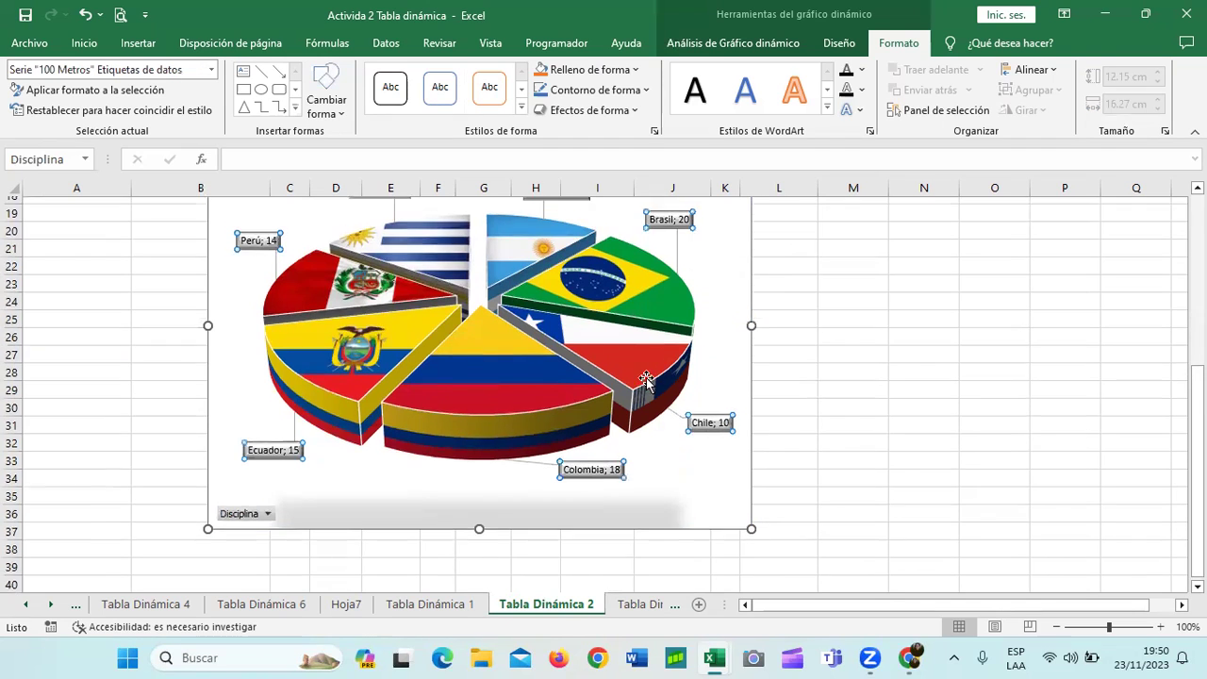
pyautogui.moveTo(545, 396)
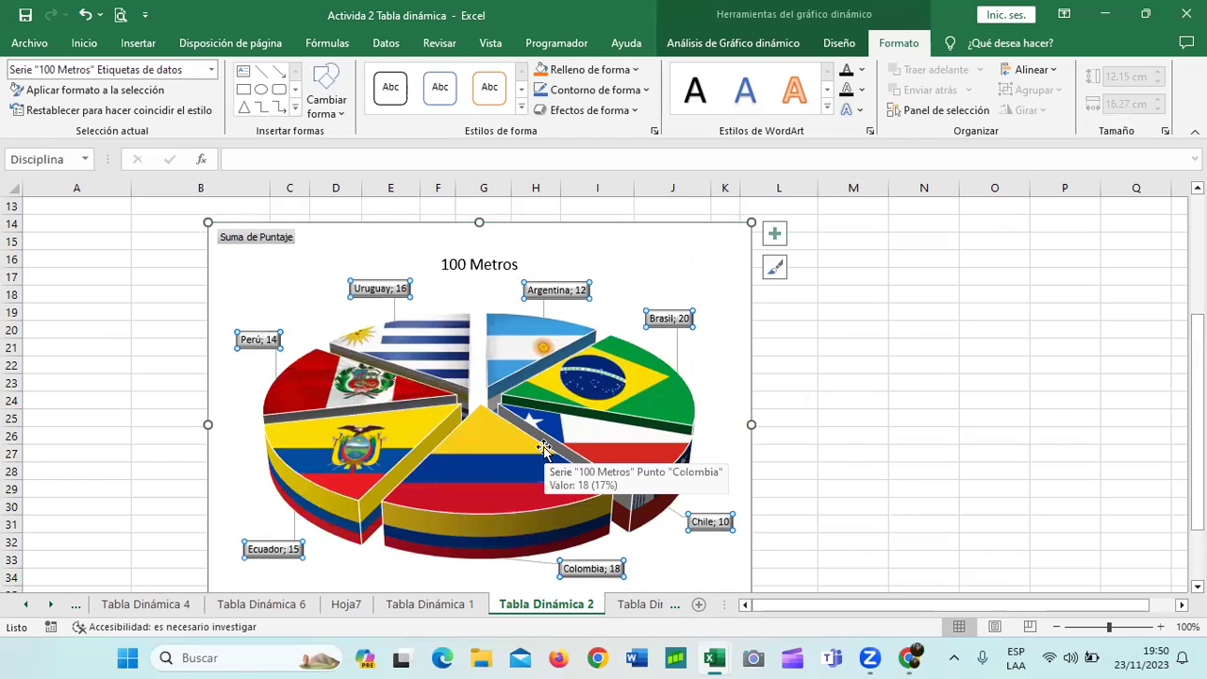
# Step: Check each label (Brasil, Uruguay, Argentina, Colombia, Ecuador, Perú, Chile), then deselect to review
pyautogui.click(658, 318)
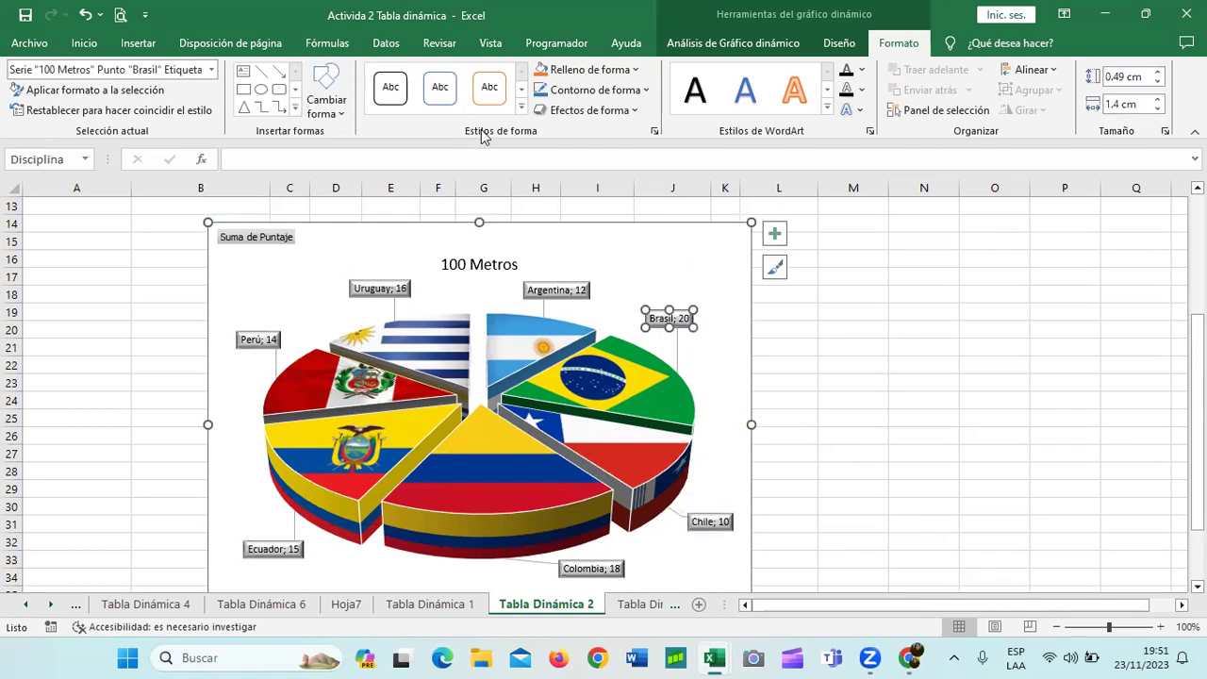
pyautogui.click(382, 288)
pyautogui.click(564, 287)
pyautogui.click(594, 567)
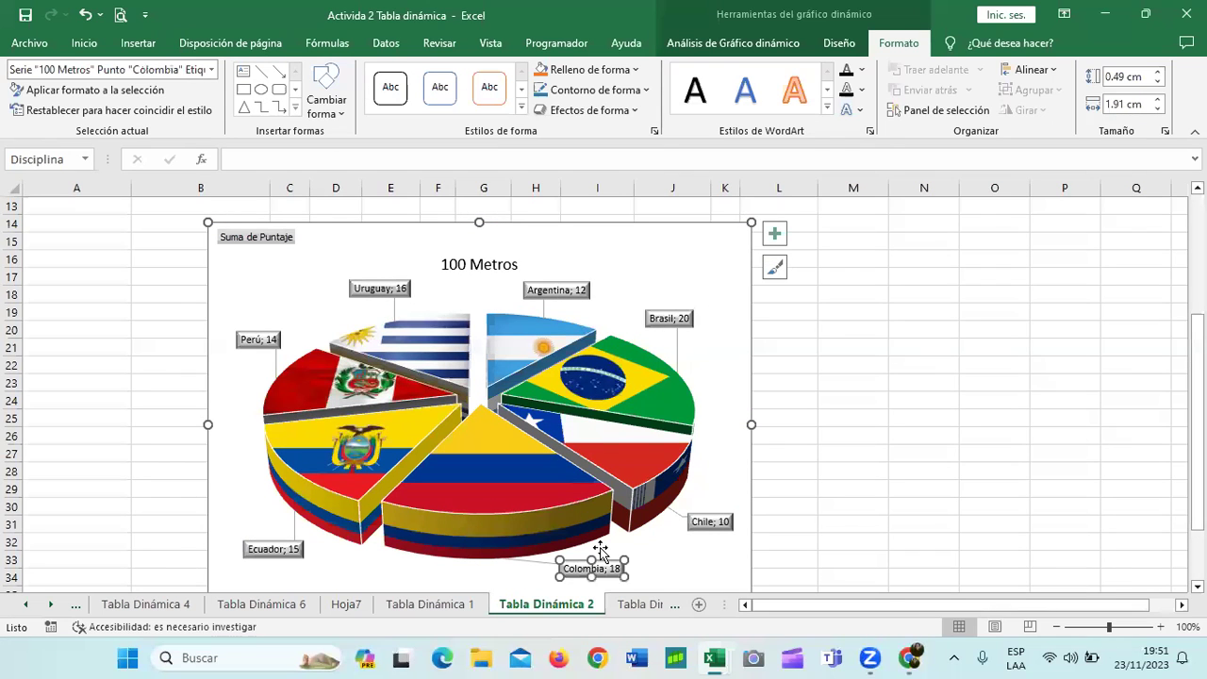
pyautogui.click(272, 548)
pyautogui.click(249, 338)
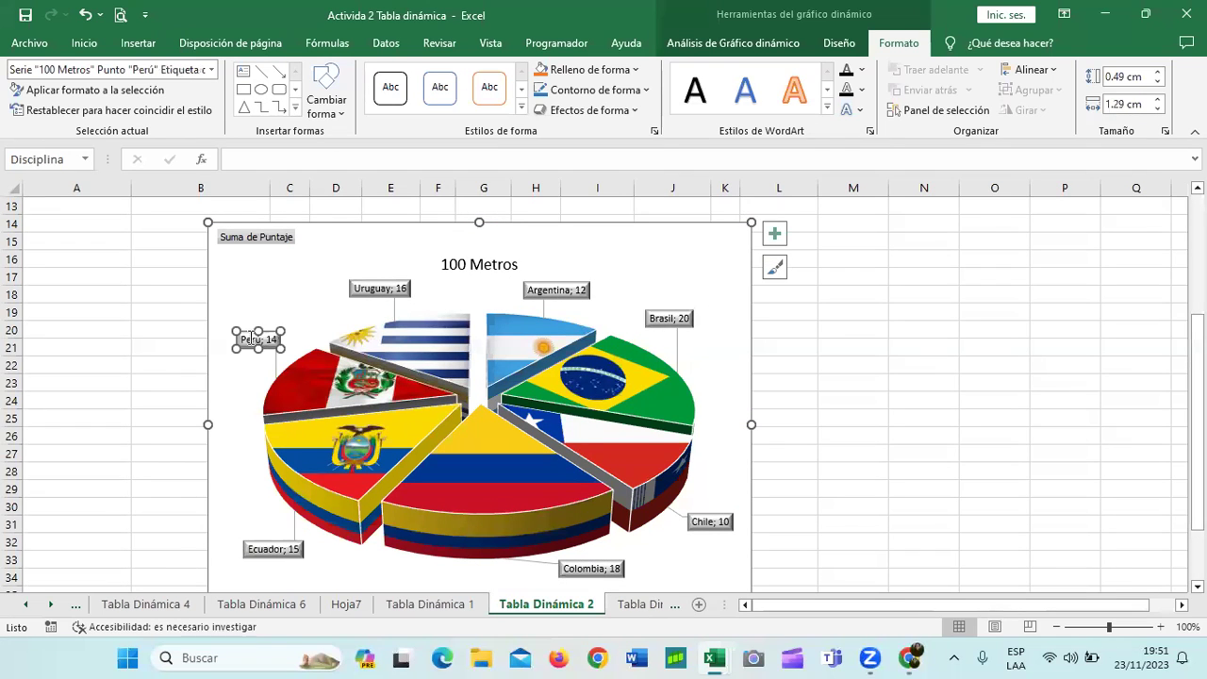
pyautogui.click(377, 292)
pyautogui.click(557, 289)
pyautogui.click(668, 317)
pyautogui.click(709, 521)
pyautogui.scroll(-1, 720, 510)
pyautogui.scroll(-3, 720, 500)
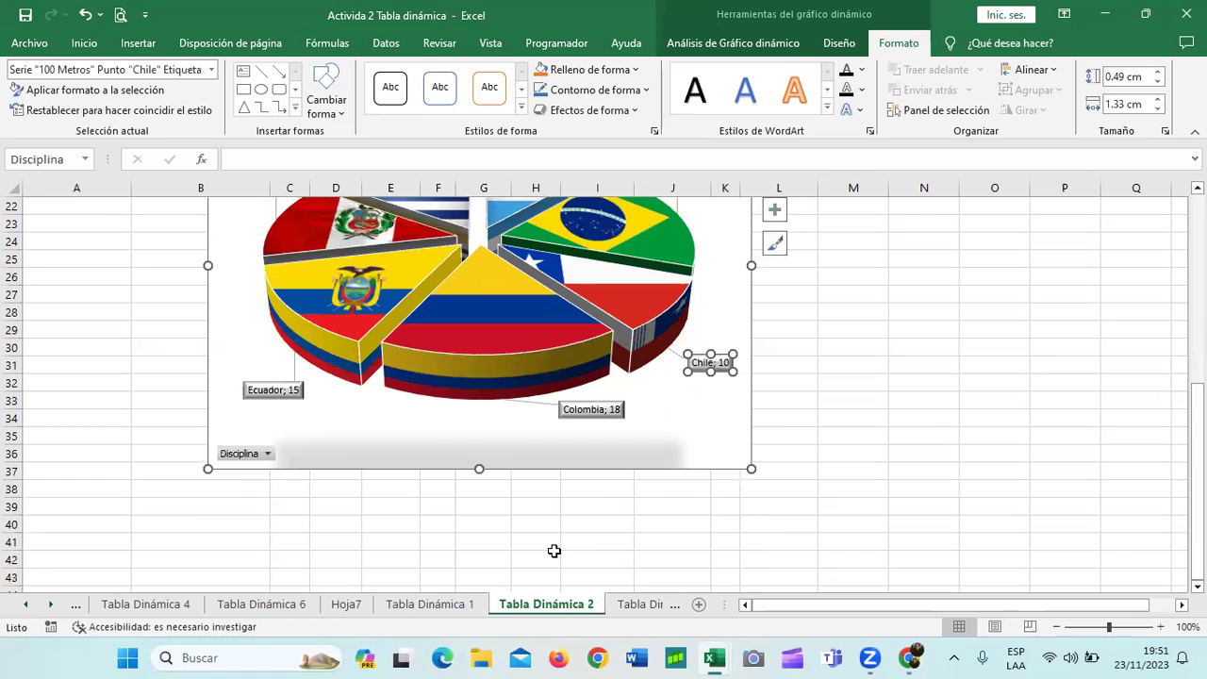
pyautogui.press('Escape')
pyautogui.press('Escape')
pyautogui.scroll(2, 814, 402)
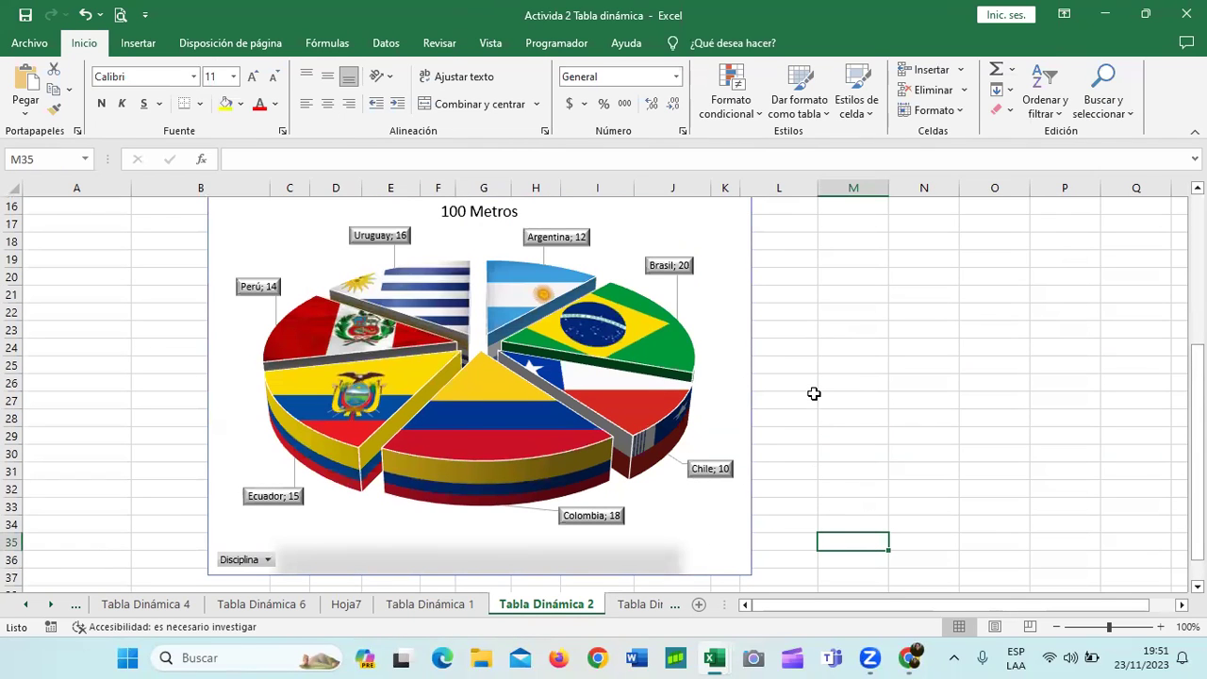
# Step: Enlarge the pie's data label font to 10.5 points
pyautogui.click(721, 476)
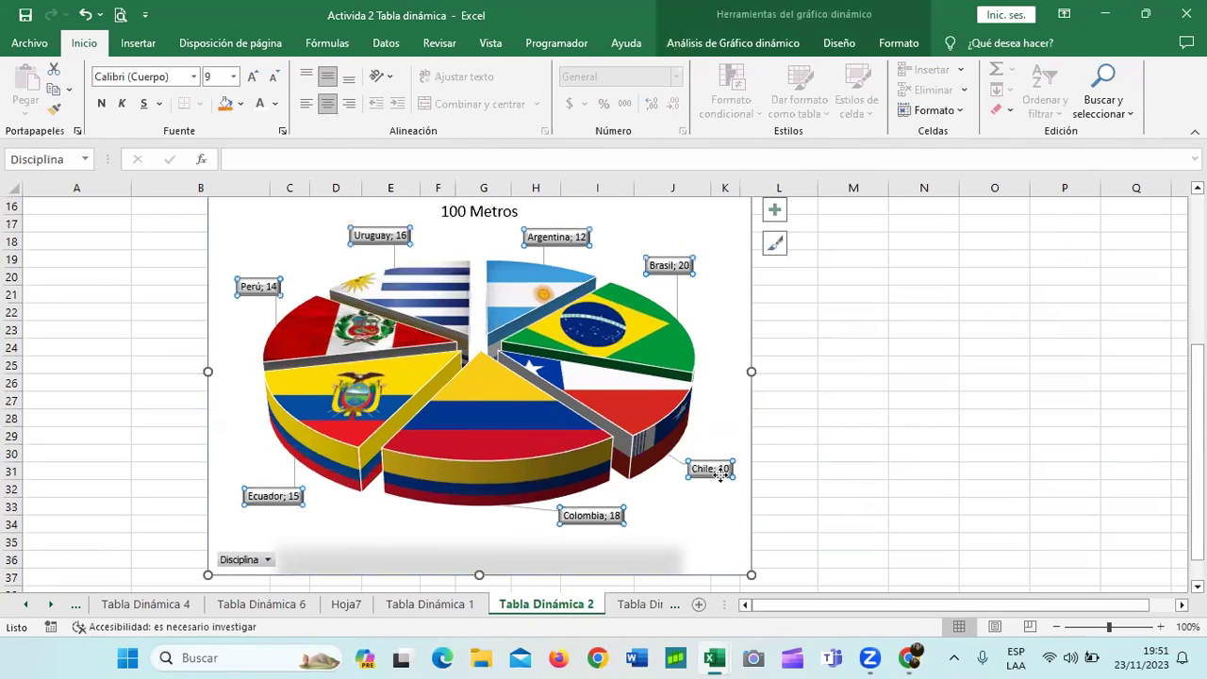
pyautogui.click(250, 77)
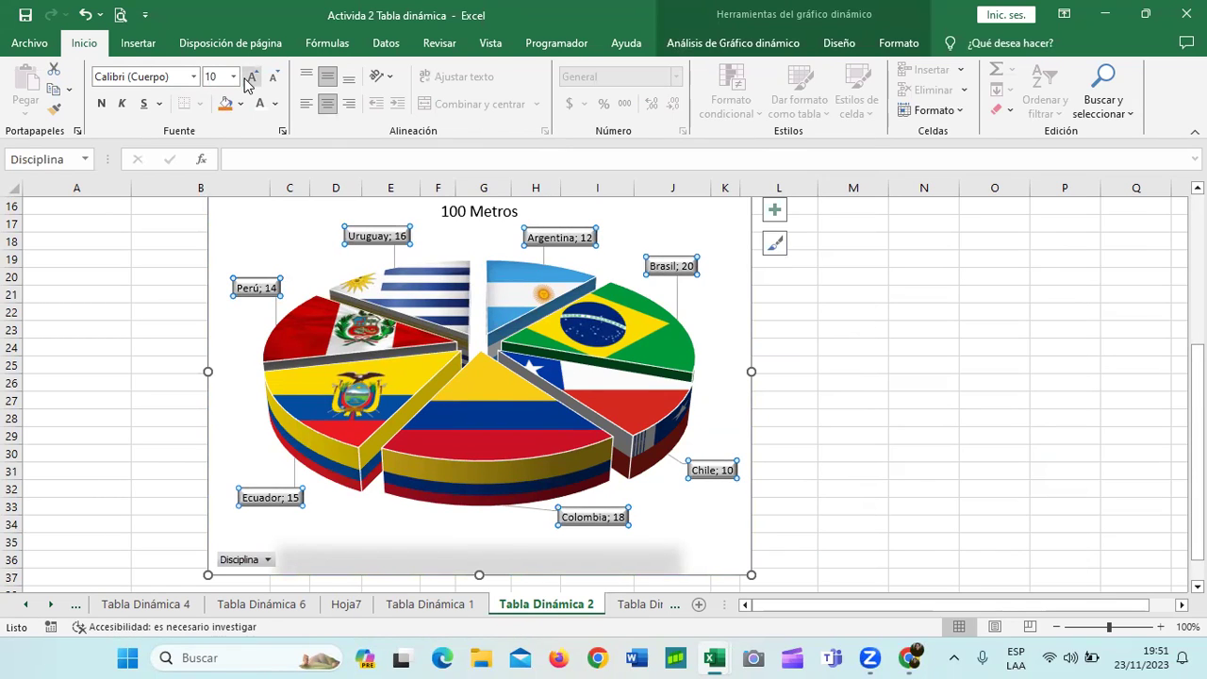
pyautogui.click(250, 77)
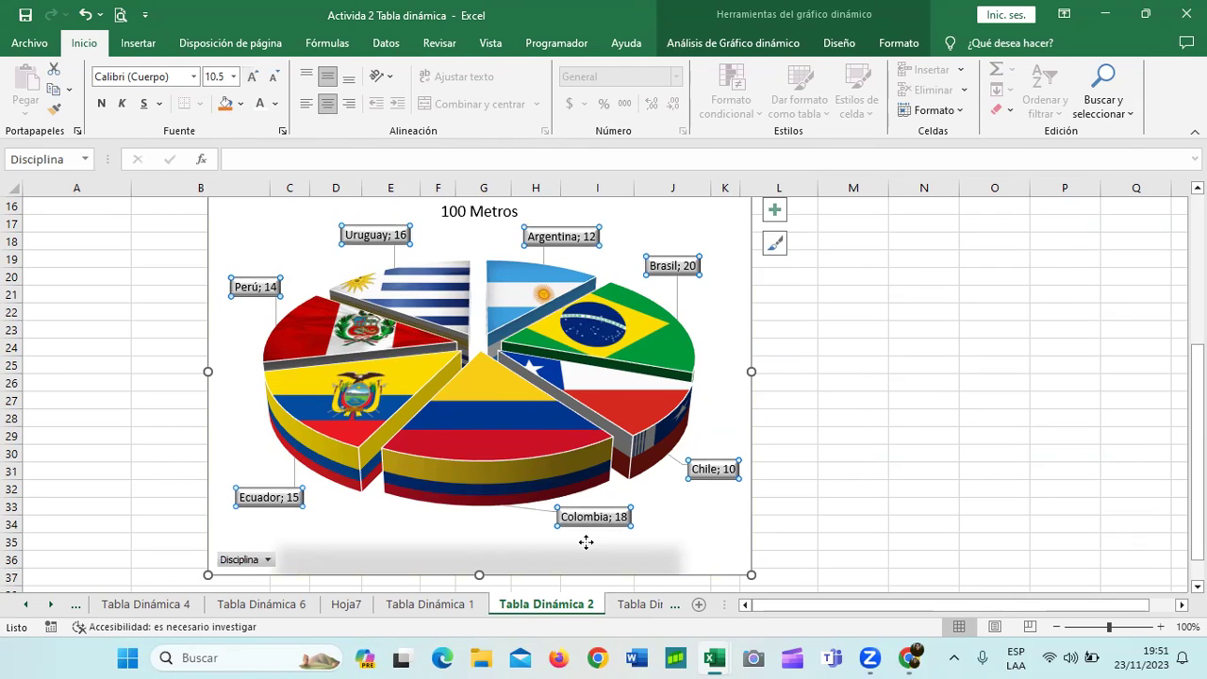
# Step: Drag the Colombia; 18 label lower, beneath its slice
pyautogui.click(602, 516)
pyautogui.moveTo(602, 515); pyautogui.dragTo(553, 535)
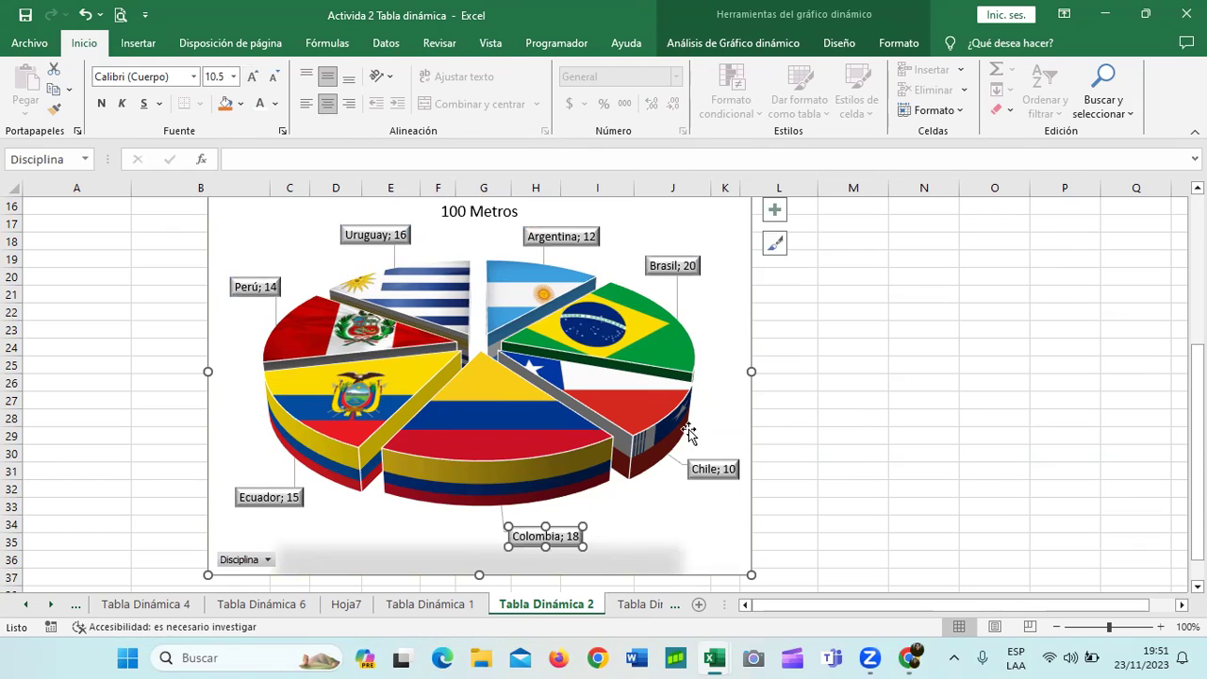
pyautogui.click(680, 530)
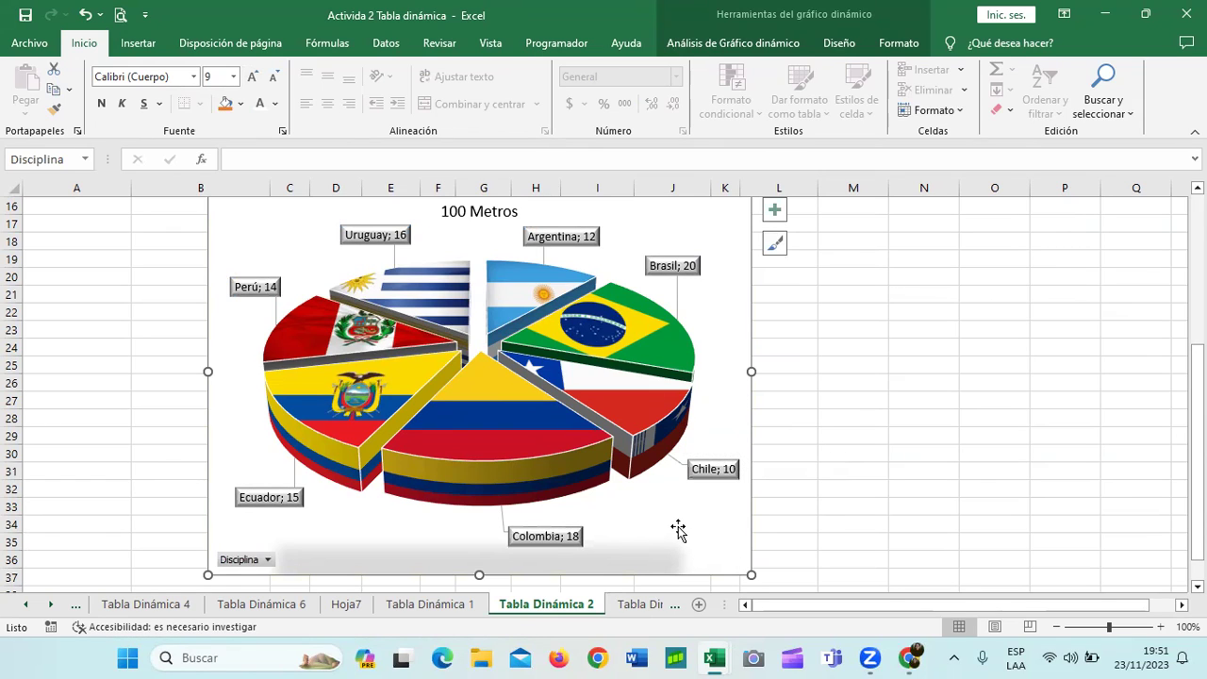
pyautogui.scroll(1, 678, 530)
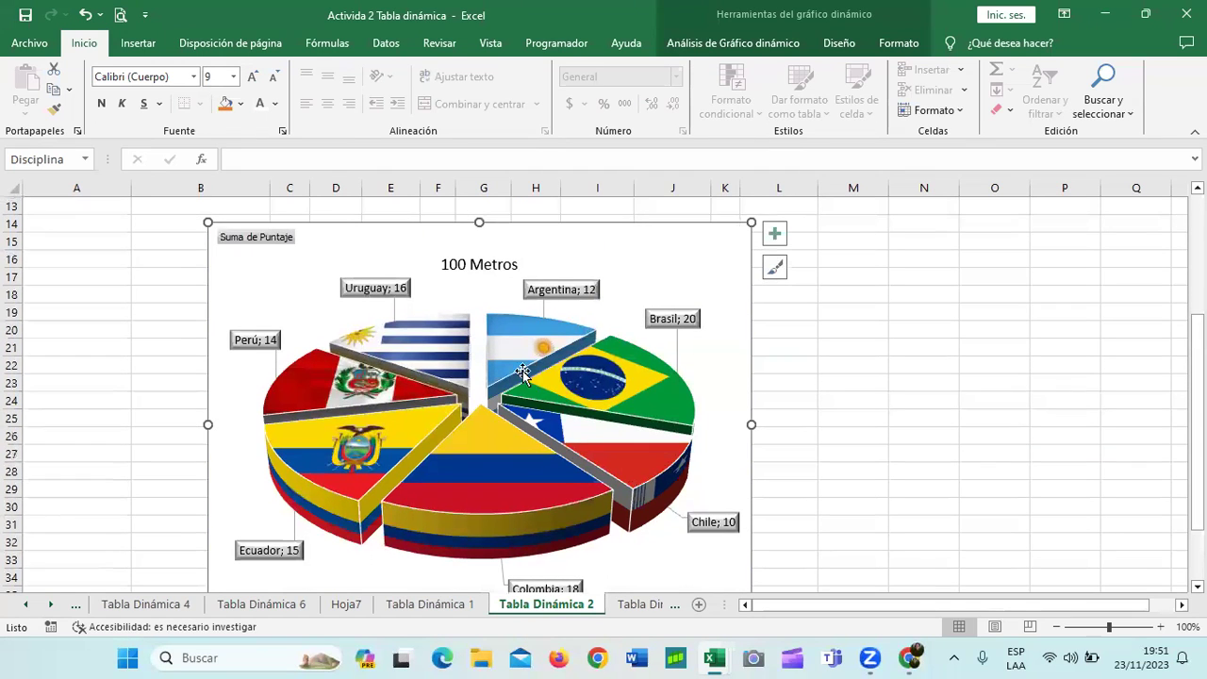
pyautogui.click(559, 291)
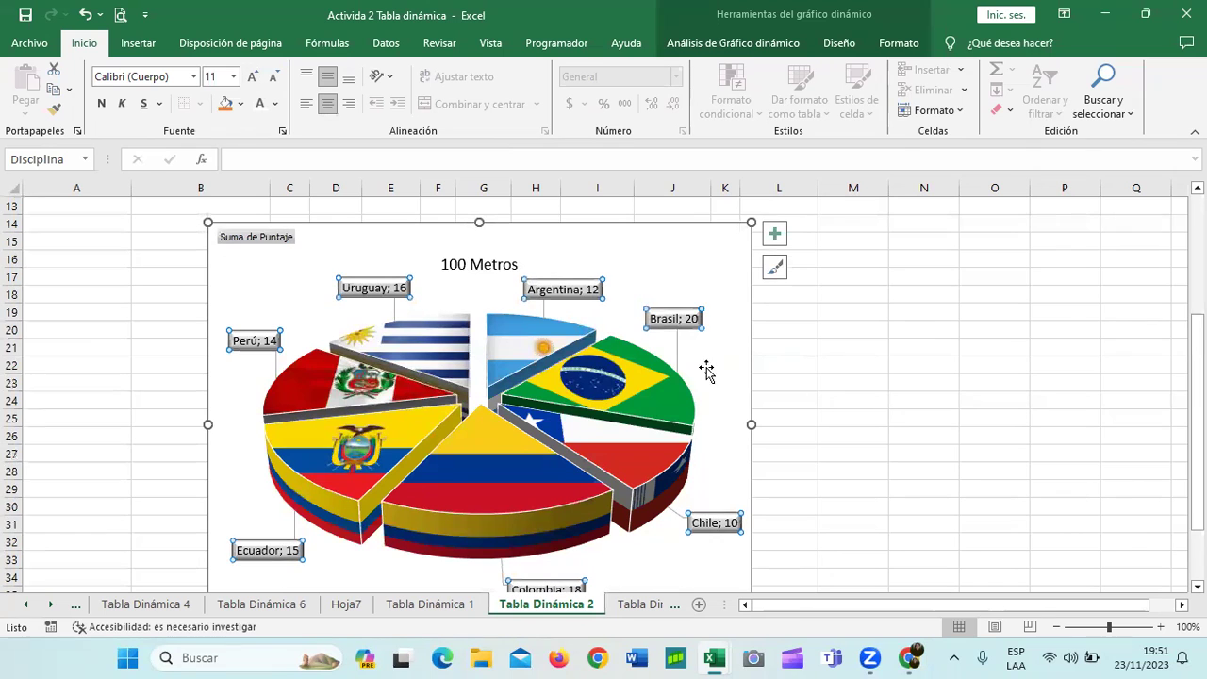
pyautogui.scroll(-1, 849, 415)
pyautogui.scroll(-1, 811, 481)
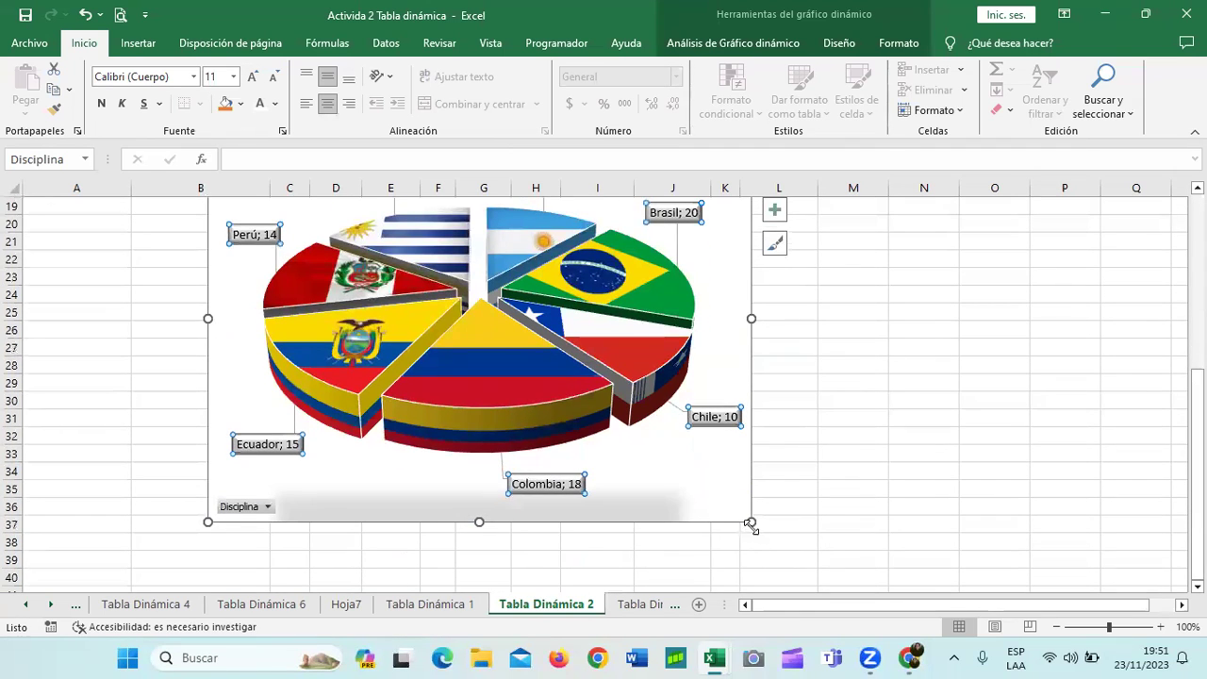
# Step: Enlarge the flag pie chart and go to the Tabla Dinámica 4 sheet
pyautogui.moveTo(752, 522); pyautogui.dragTo(805, 550)
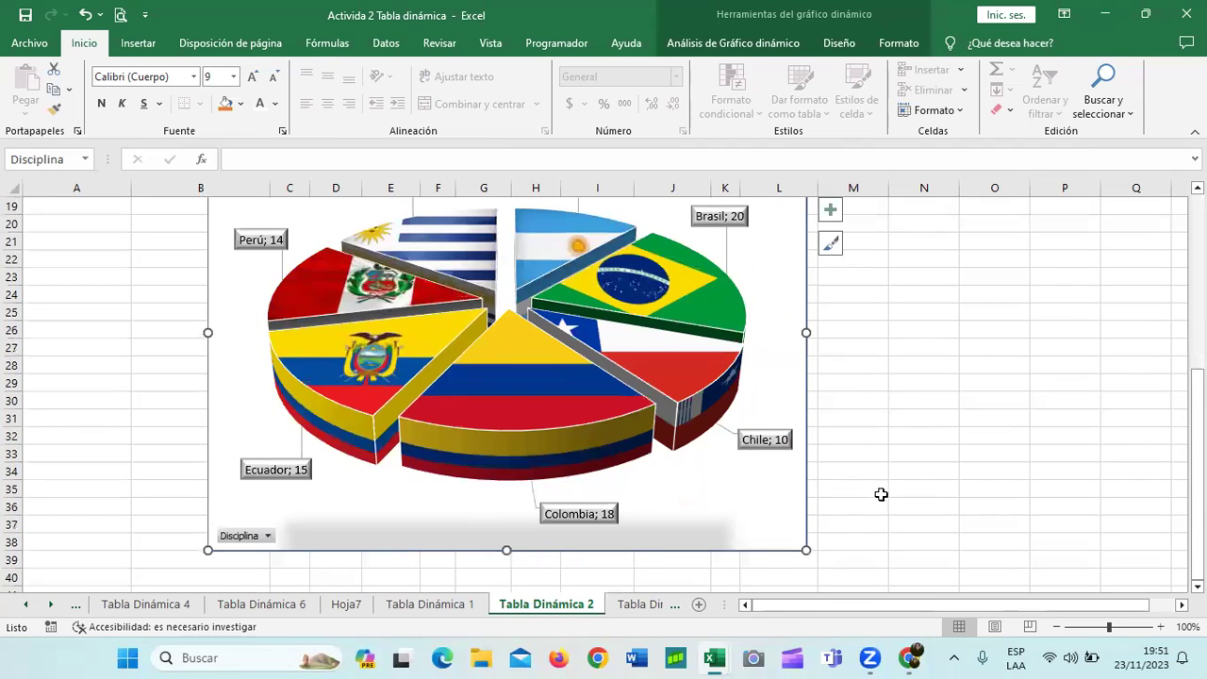
pyautogui.scroll(2, 881, 491)
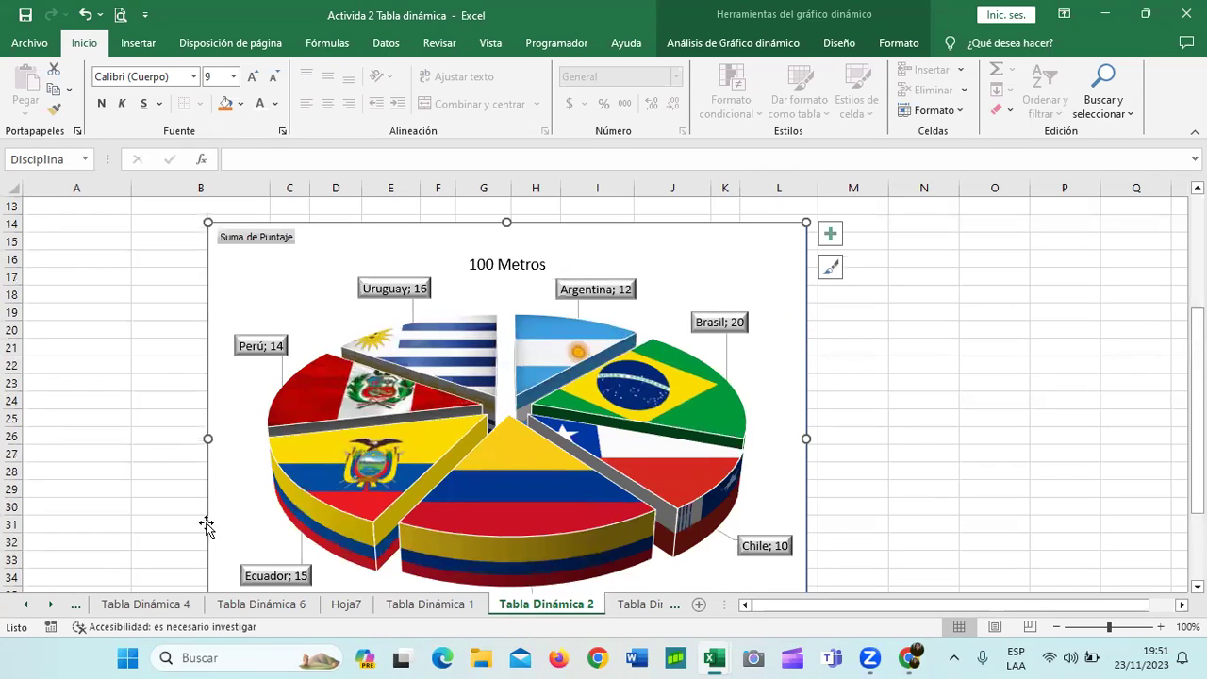
pyautogui.click(261, 604)
pyautogui.click(172, 605)
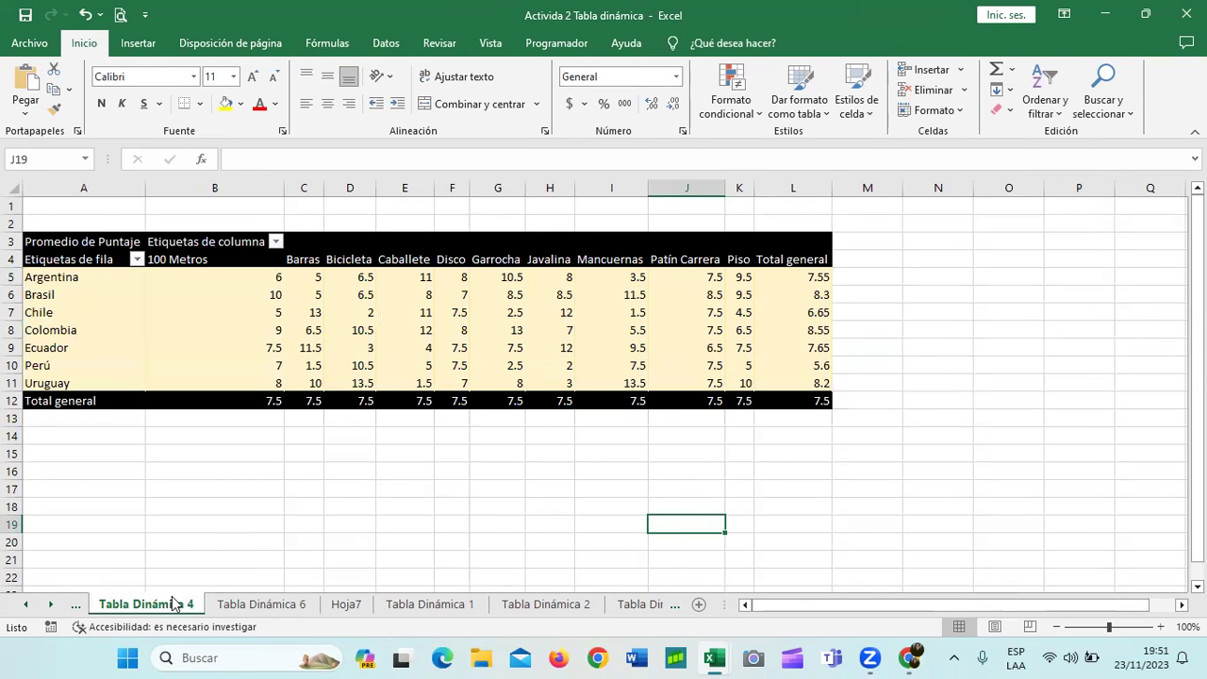
# Step: Go to the Tabla Dinámica 1 sheet and select a cell in its Suma de Puntaje pivot table
pyautogui.click(52, 608)
pyautogui.click(314, 604)
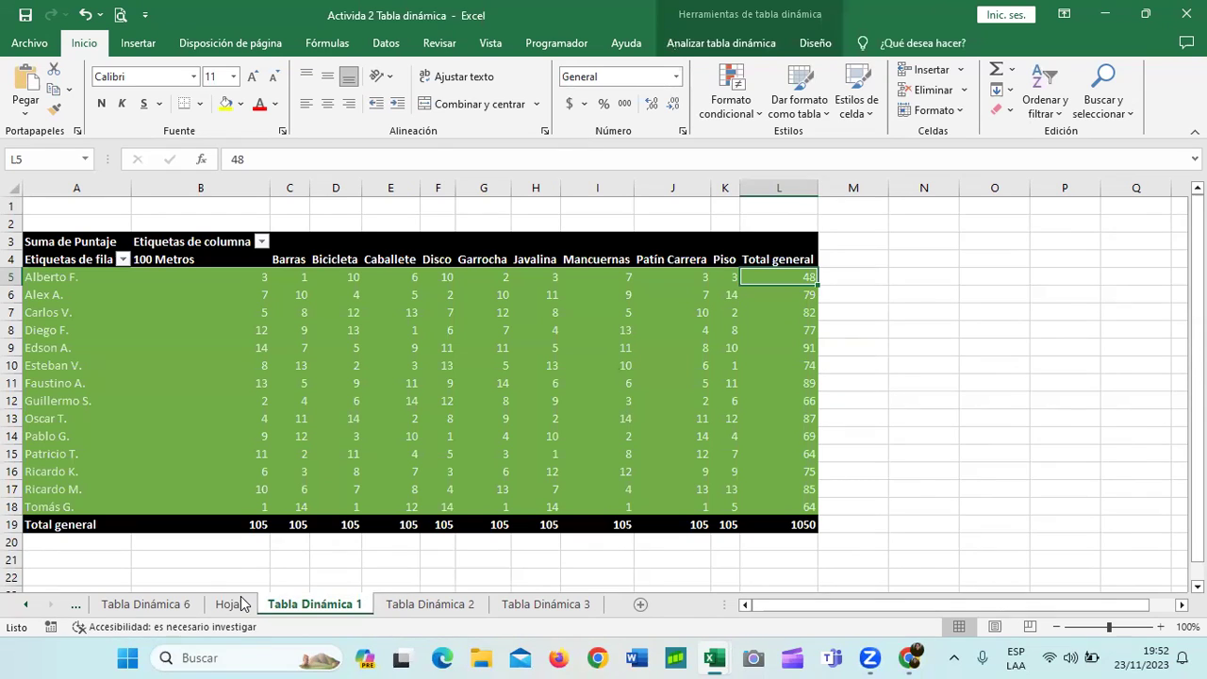
pyautogui.click(967, 329)
pyautogui.scroll(-2, 967, 330)
pyautogui.click(418, 506)
pyautogui.click(329, 289)
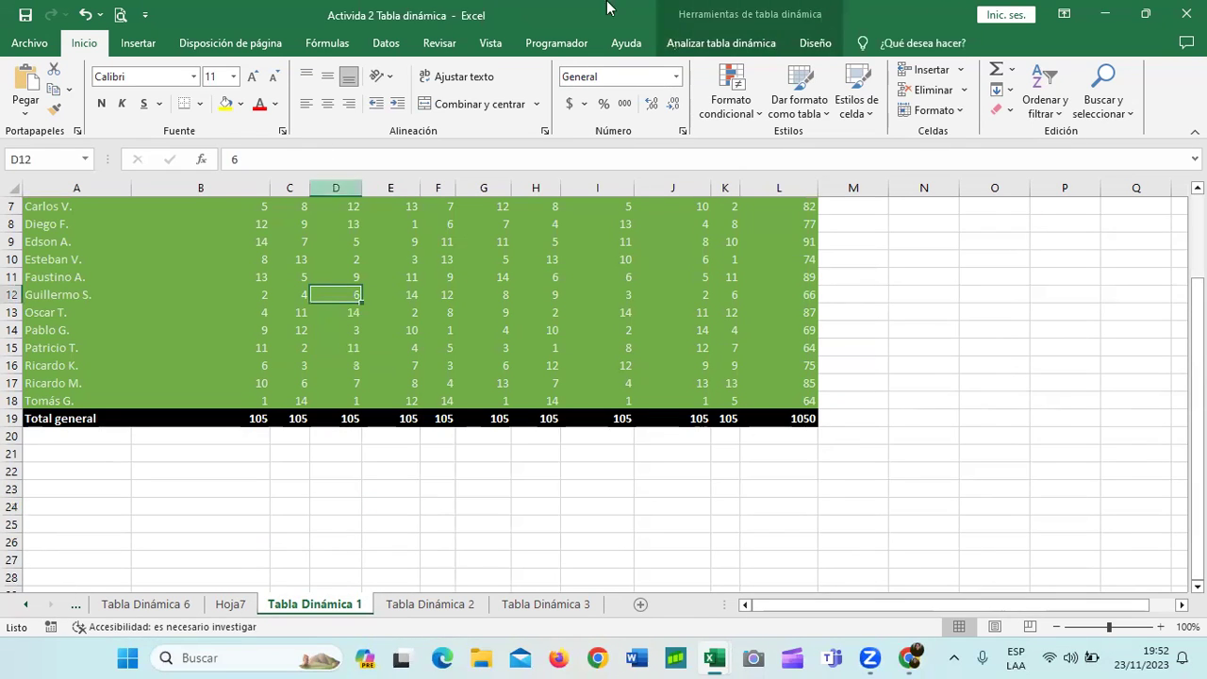
pyautogui.click(815, 43)
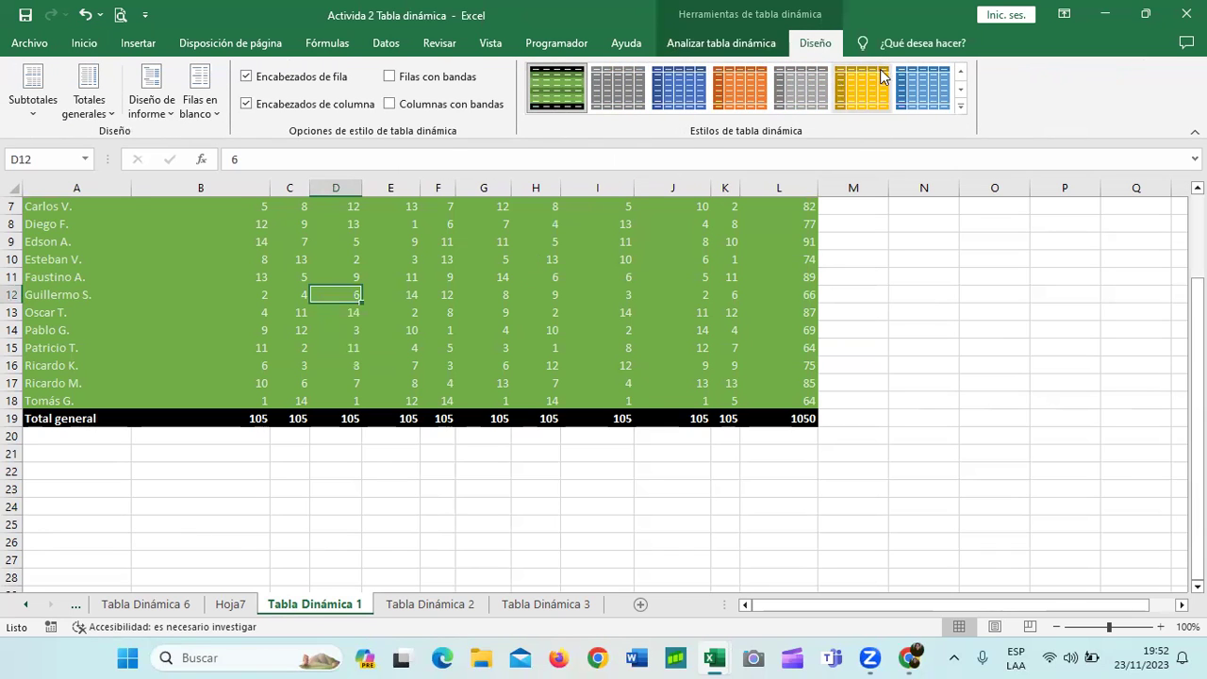
pyautogui.click(697, 43)
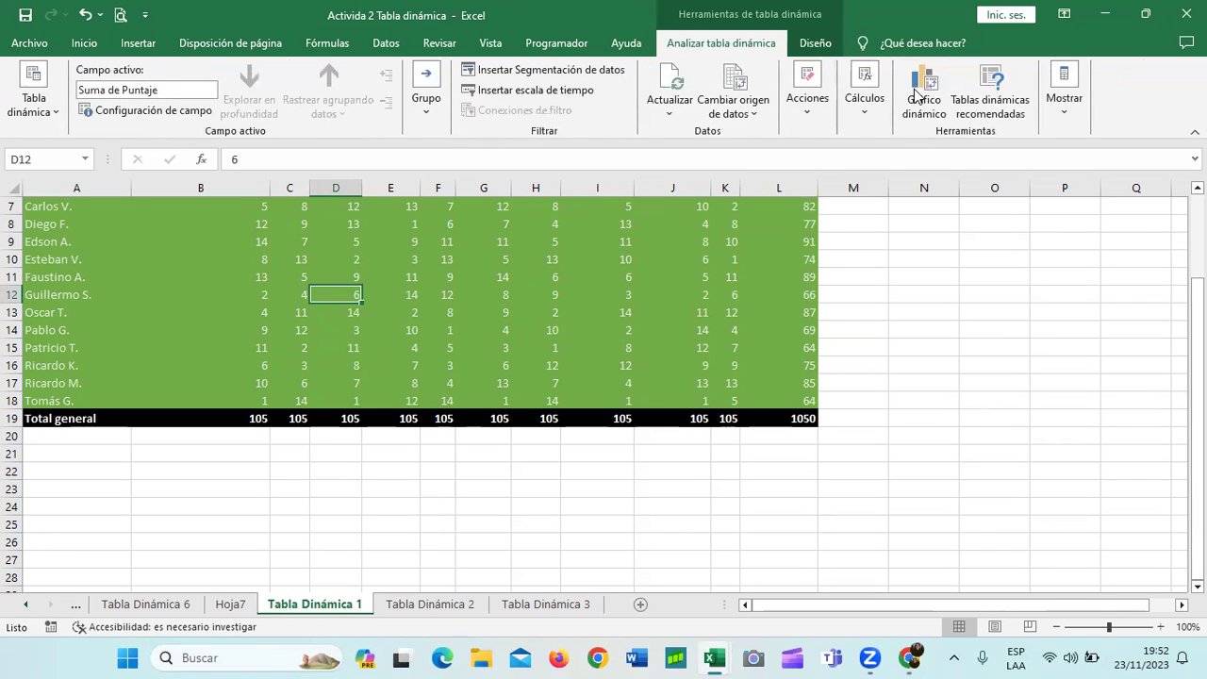
# Step: Insert a 100% stacked line with markers pivot chart from the athletes' score table
pyautogui.click(930, 84)
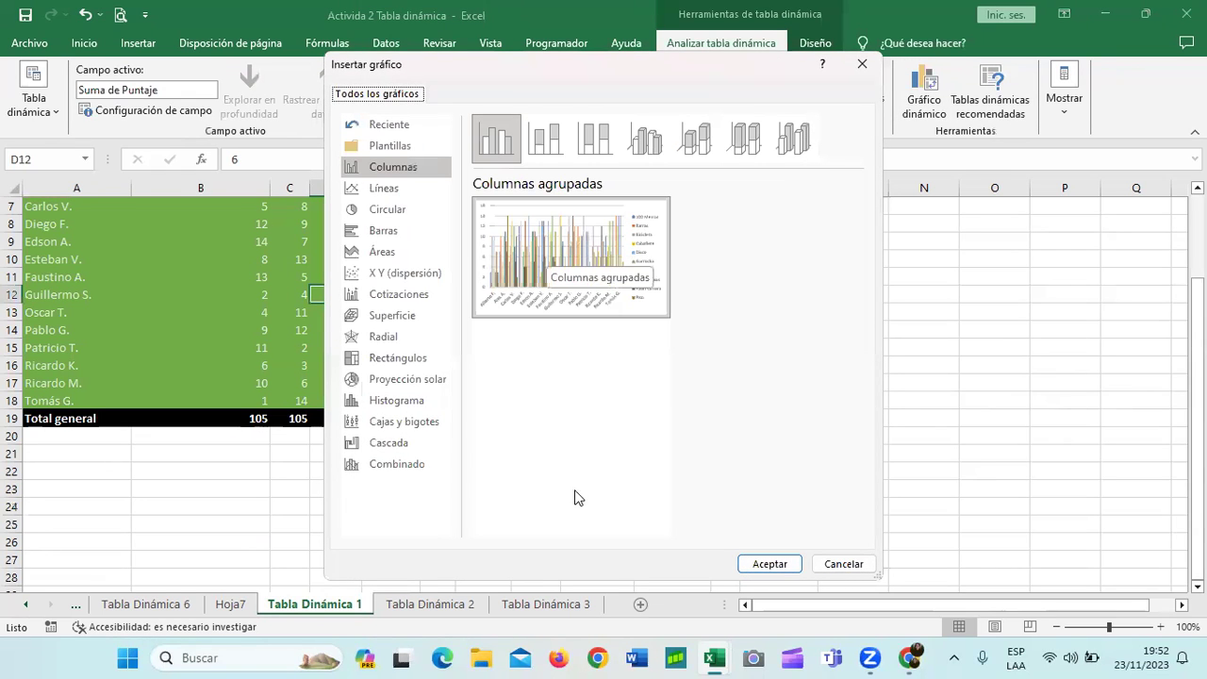
pyautogui.click(421, 211)
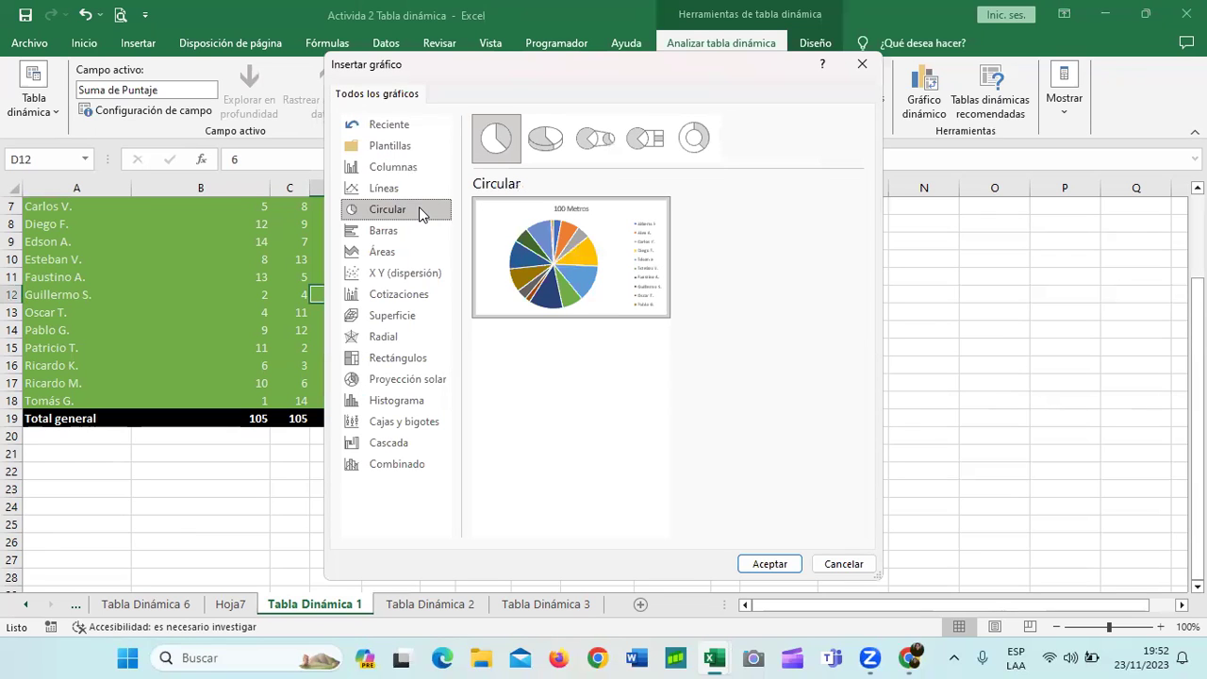
pyautogui.click(423, 198)
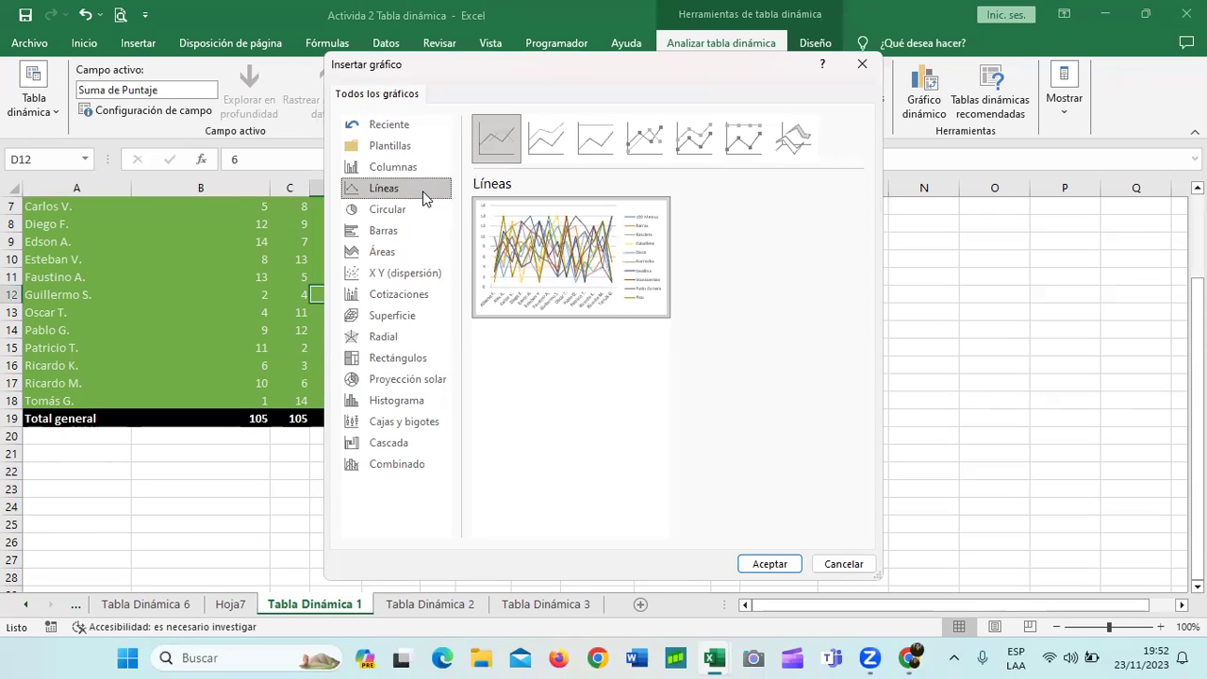
pyautogui.moveTo(571, 256)
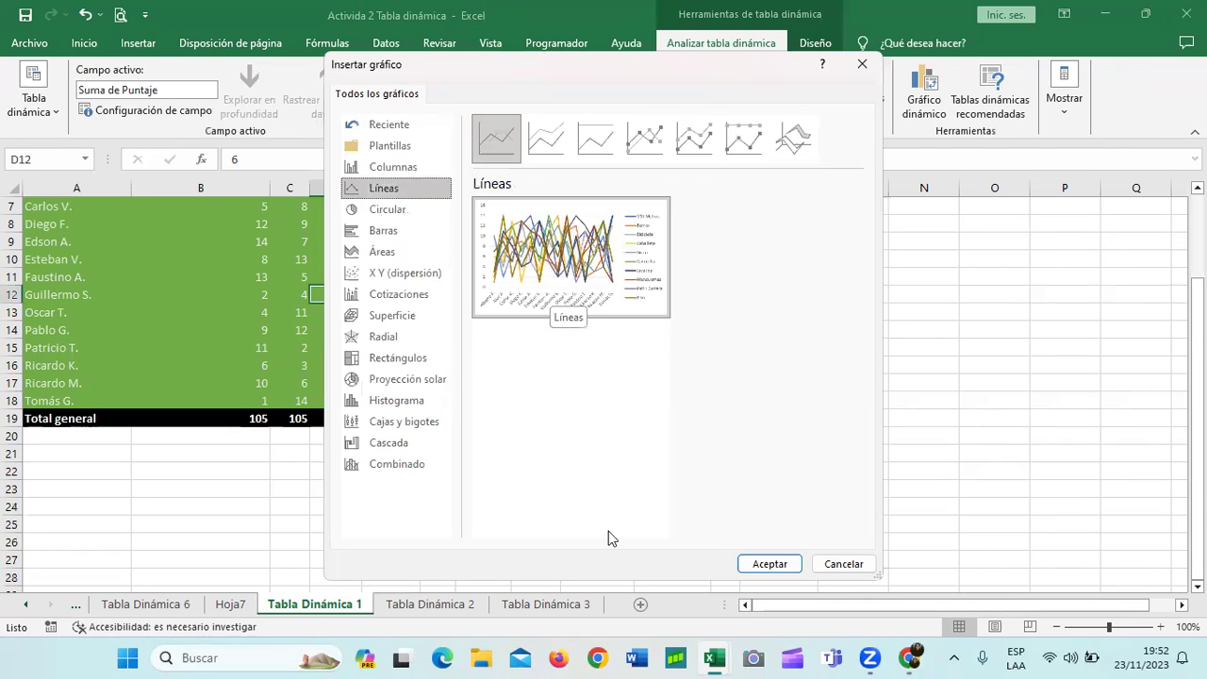
pyautogui.click(545, 140)
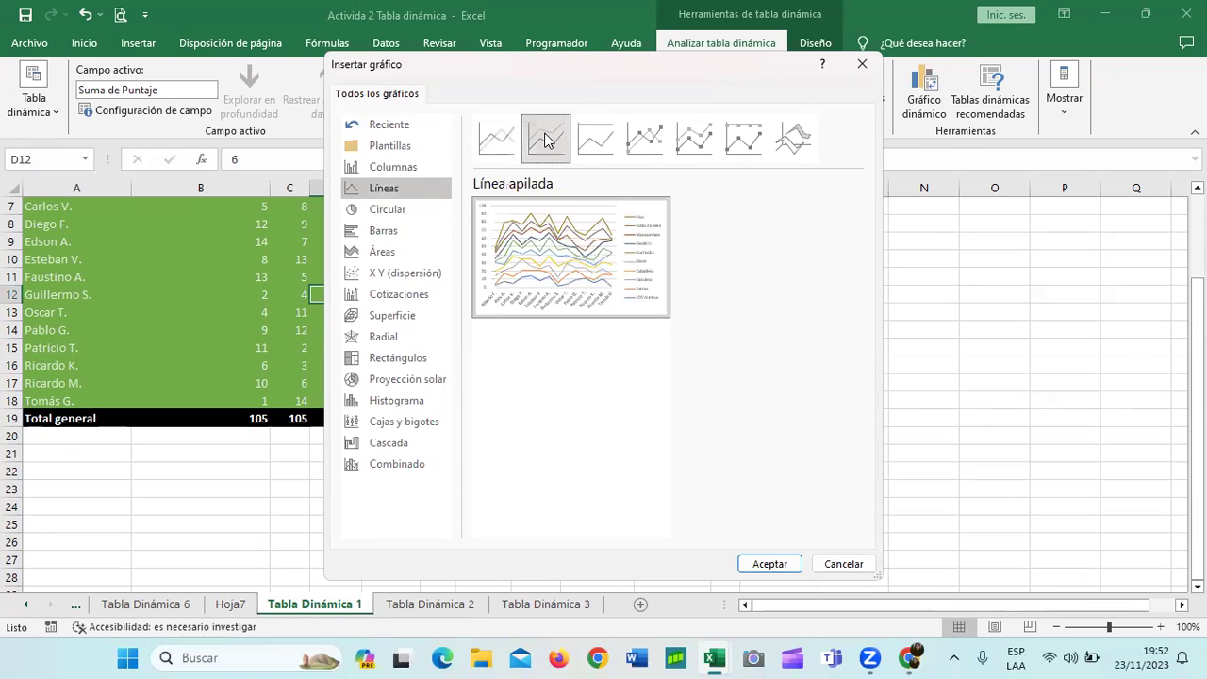
pyautogui.click(594, 152)
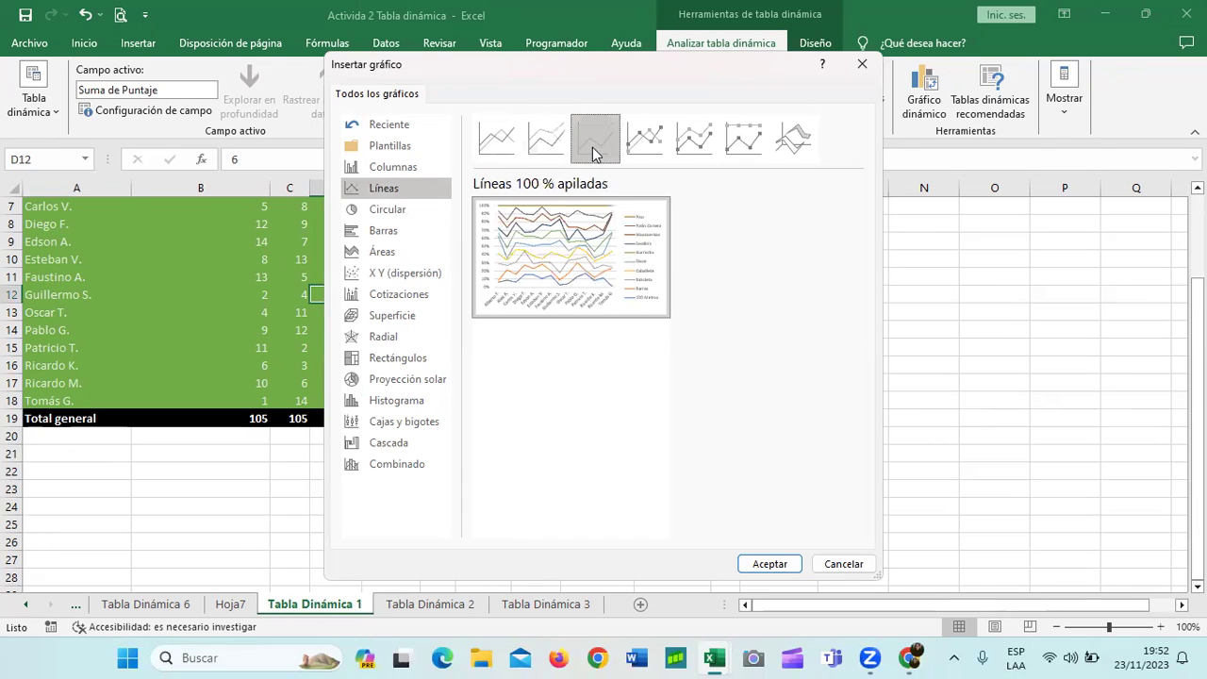
pyautogui.click(645, 143)
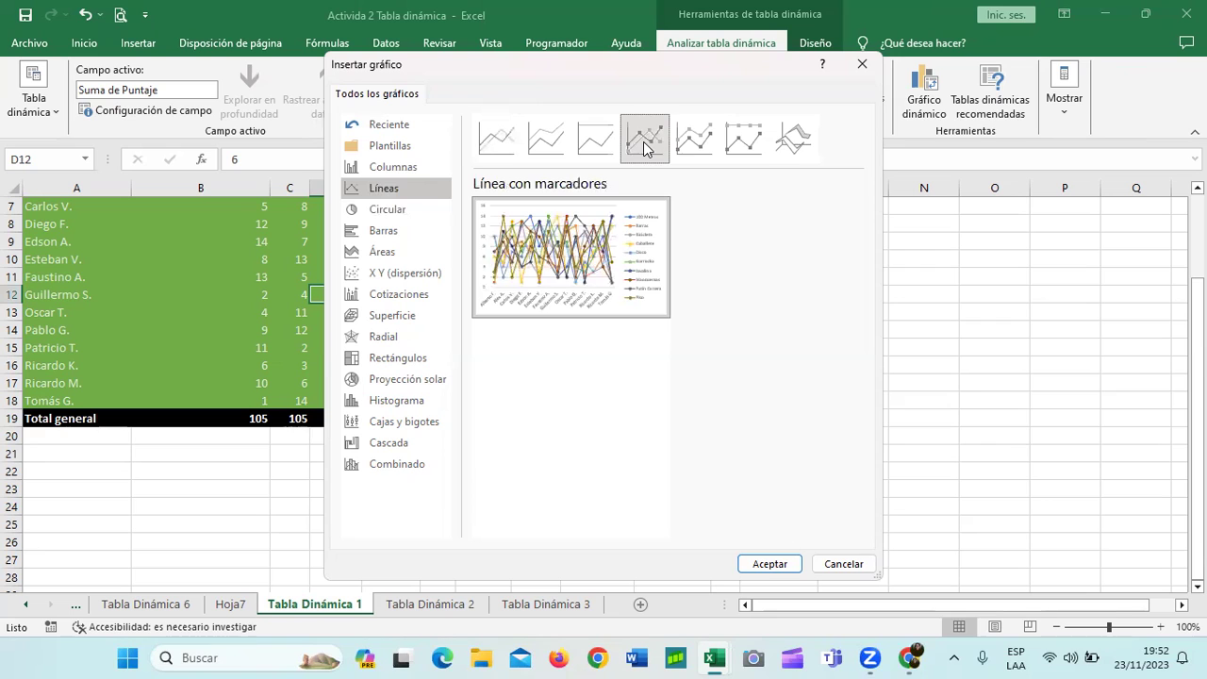
pyautogui.click(706, 146)
pyautogui.moveTo(570, 257)
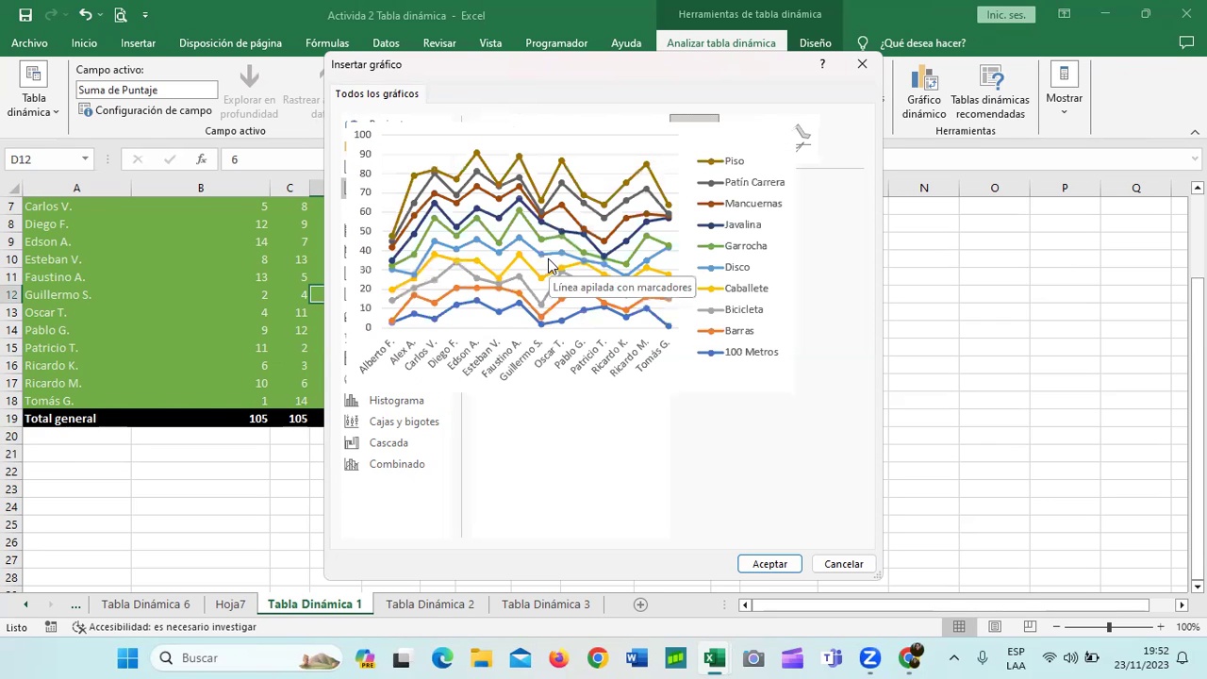
pyautogui.click(793, 139)
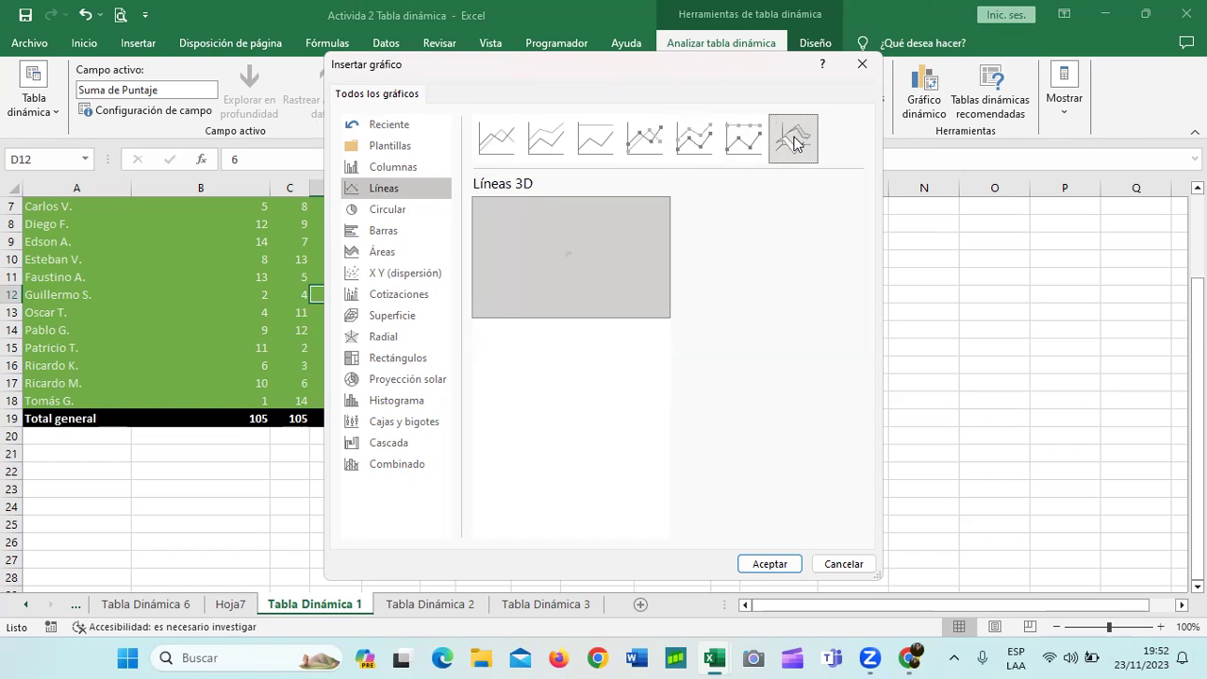
pyautogui.click(741, 139)
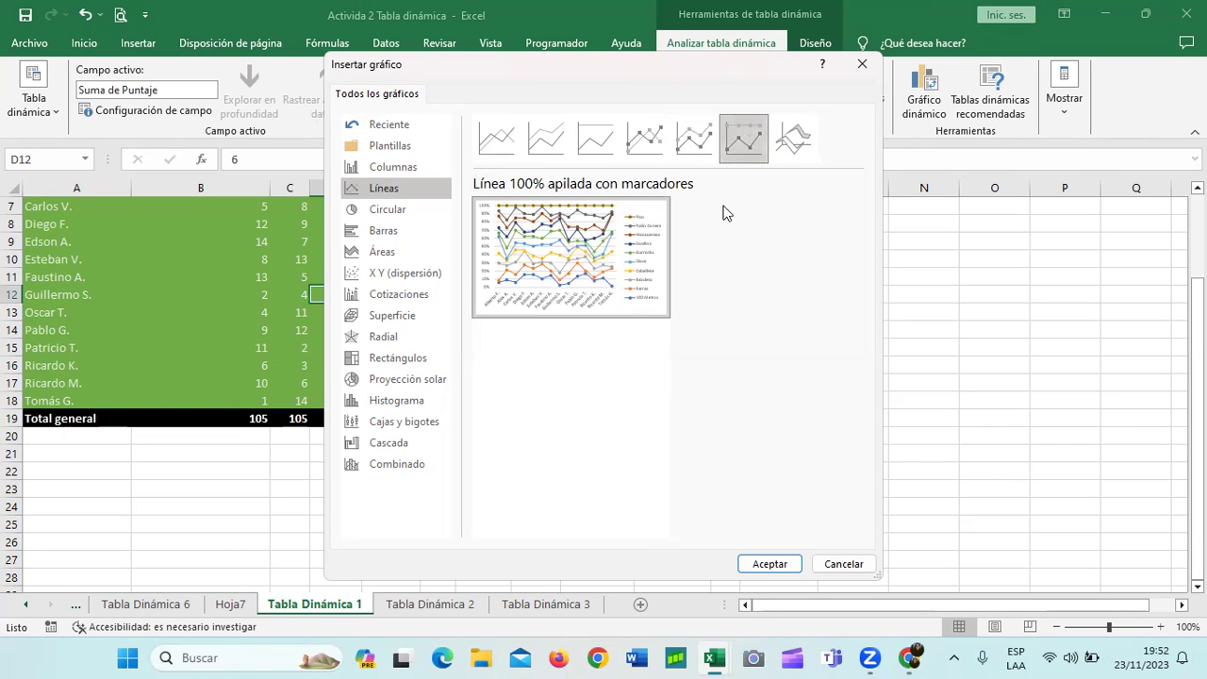
pyautogui.press('Return')
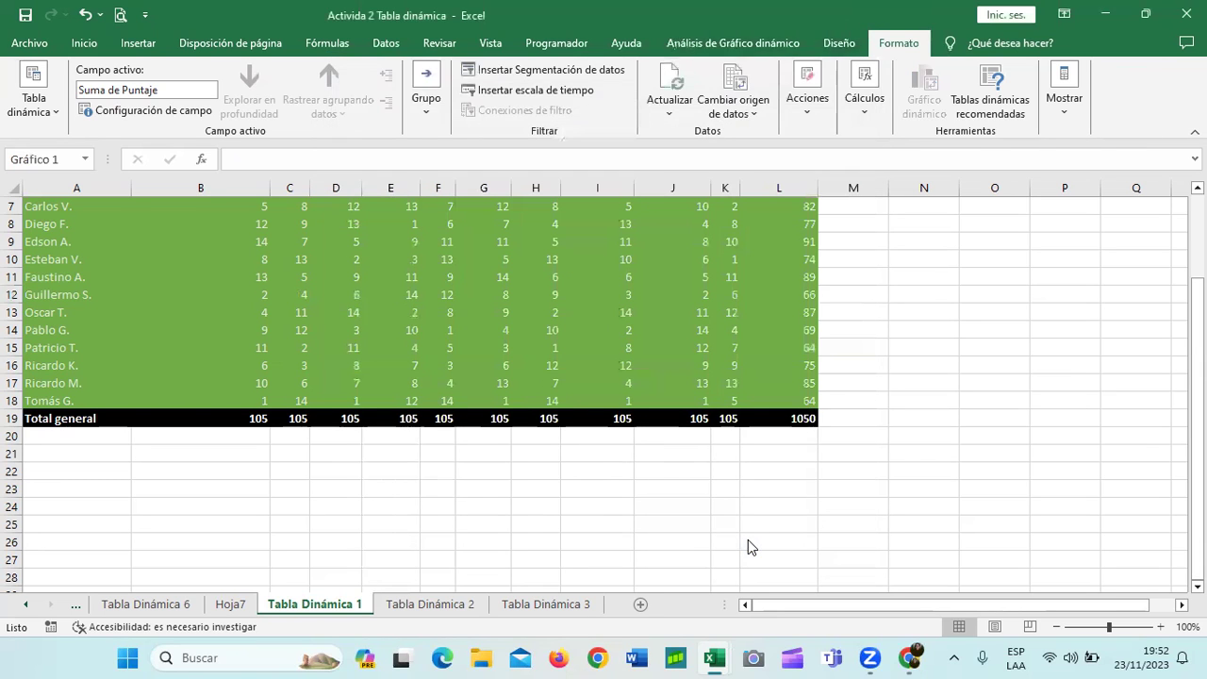
# Step: Move the line pivot chart down and slightly left
pyautogui.moveTo(711, 280); pyautogui.dragTo(695, 467)
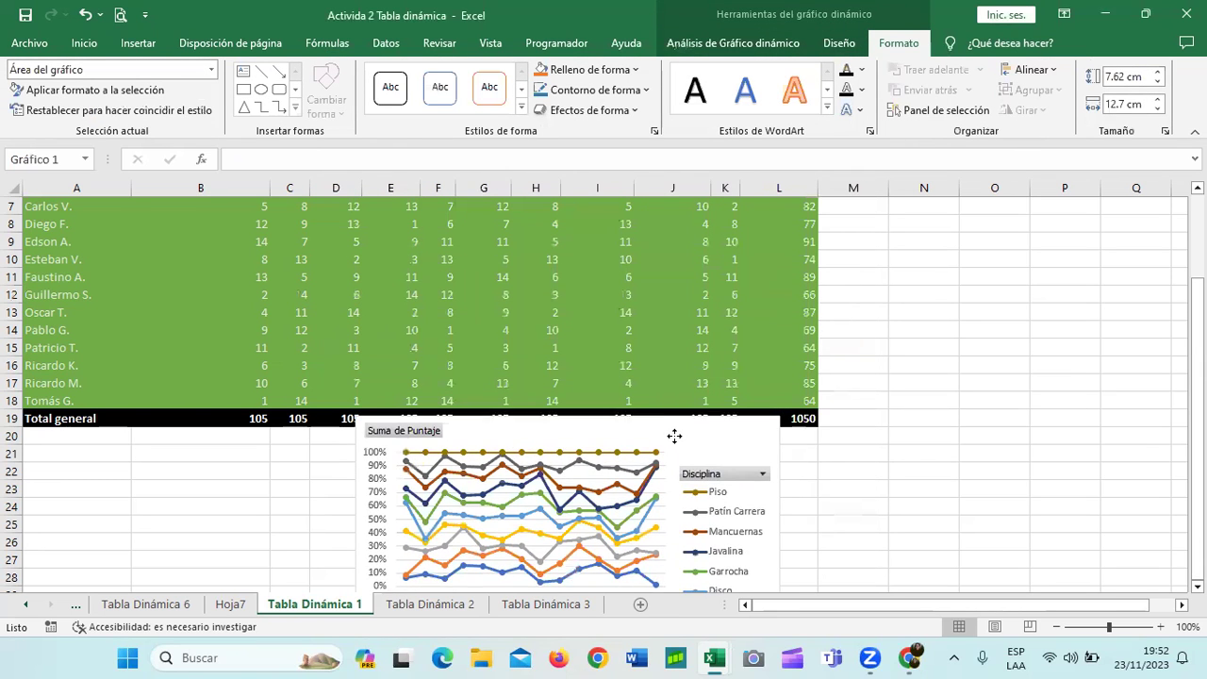
pyautogui.scroll(-2, 696, 466)
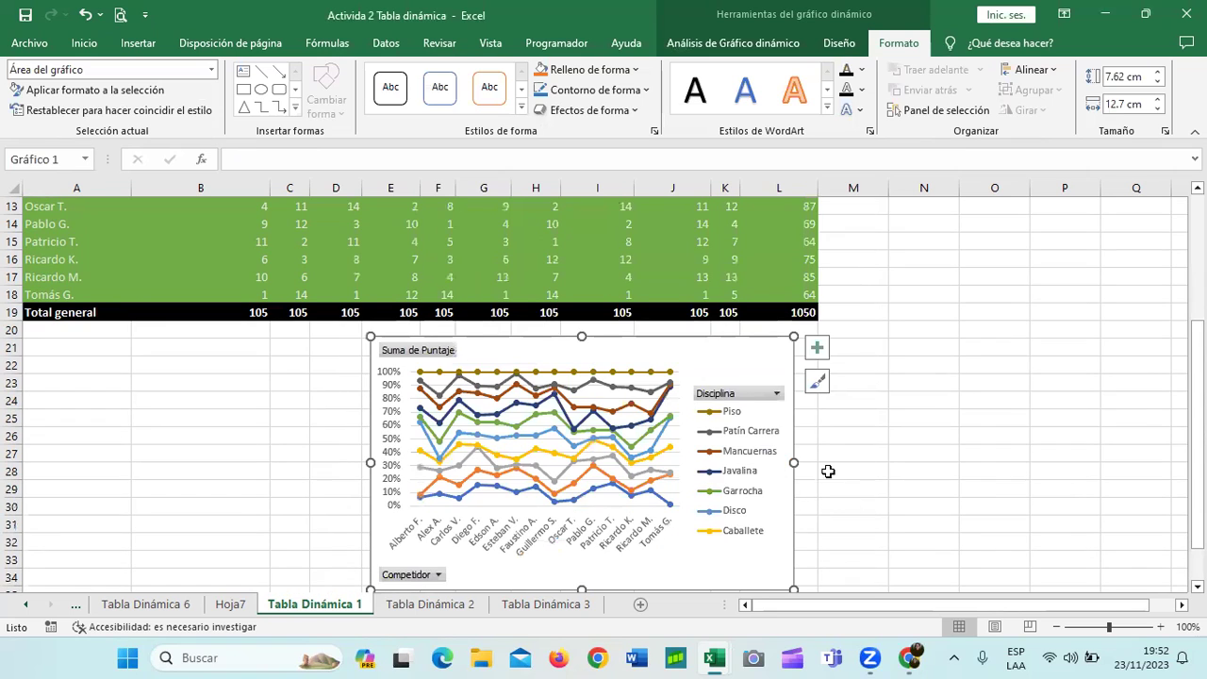
pyautogui.moveTo(721, 359); pyautogui.dragTo(664, 365)
pyautogui.scroll(-2, 732, 404)
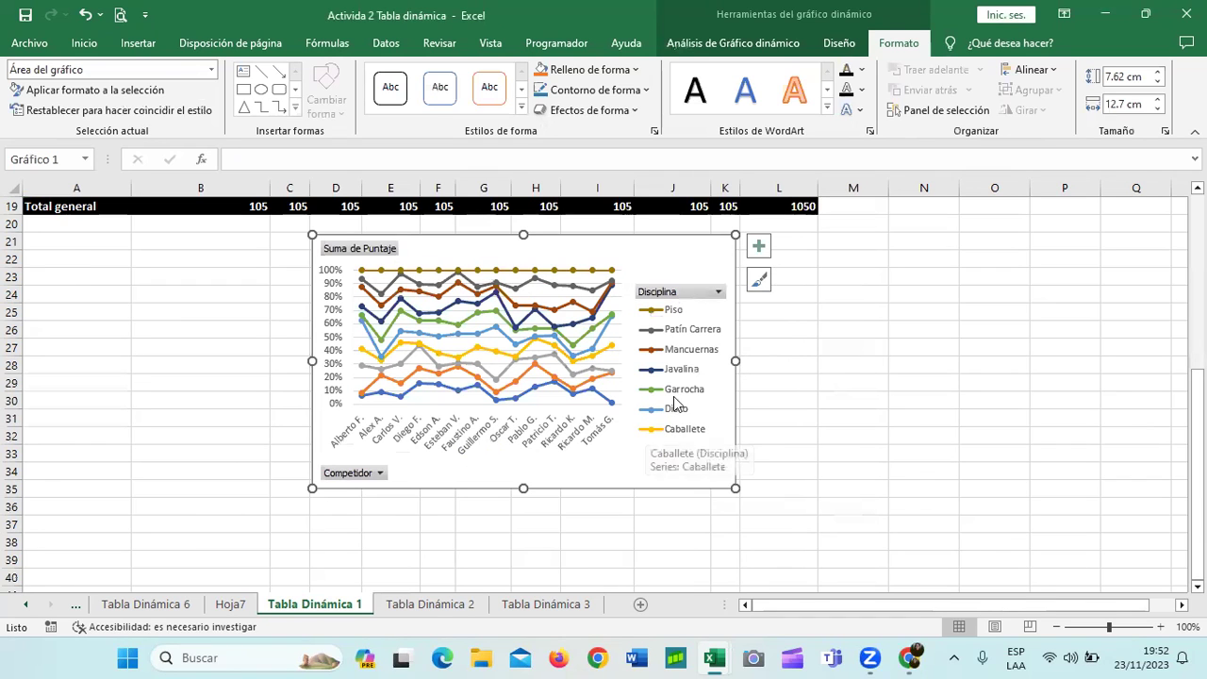
# Step: Filter the Disciplina field to show only 100 Metros
pyautogui.click(719, 292)
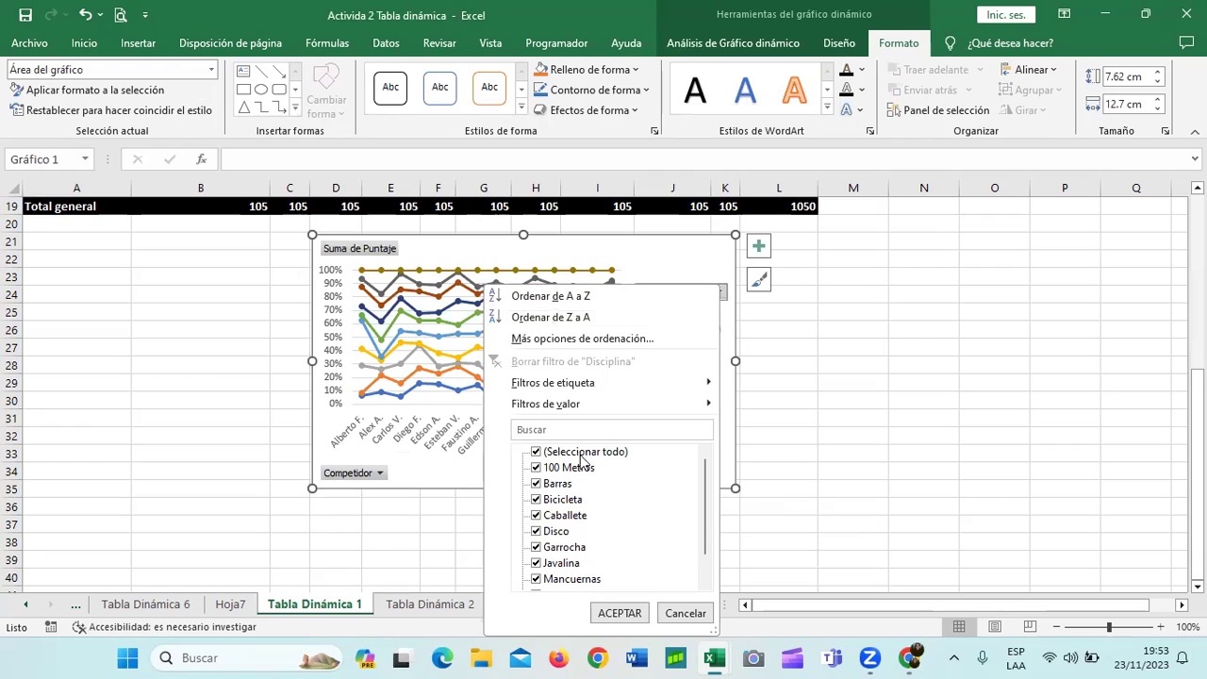
pyautogui.click(549, 454)
pyautogui.click(535, 467)
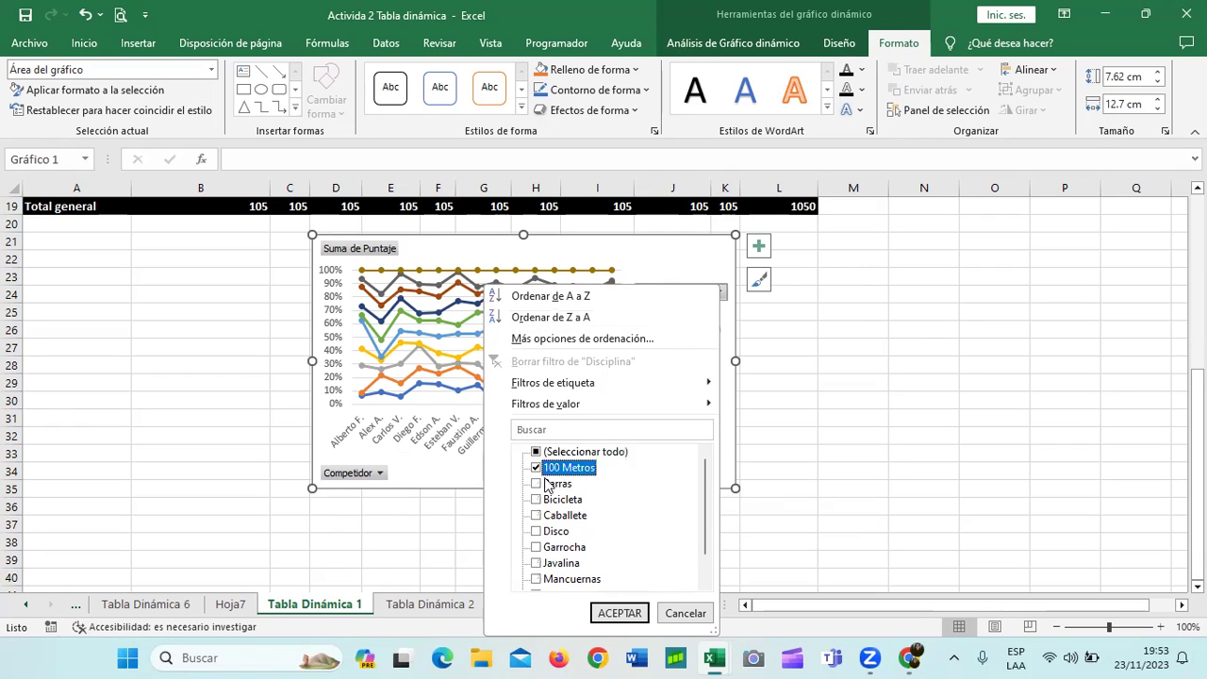
pyautogui.click(627, 613)
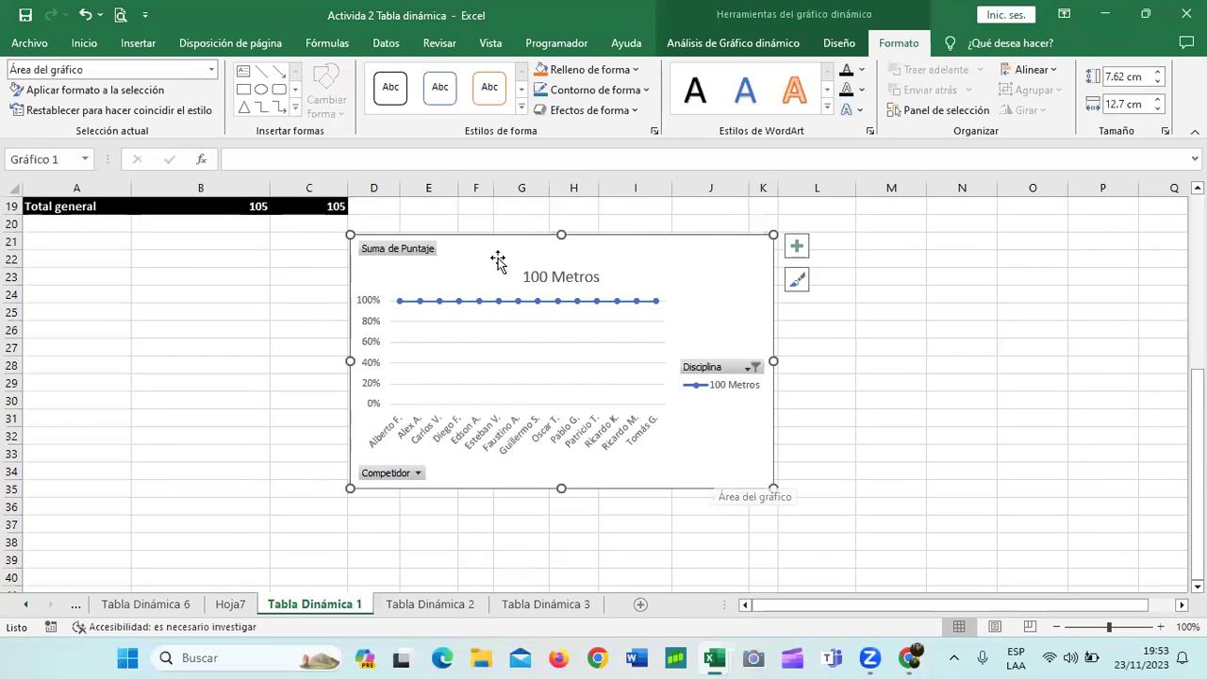
# Step: Clear the Disciplina filter so every discipline is plotted again
pyautogui.click(753, 368)
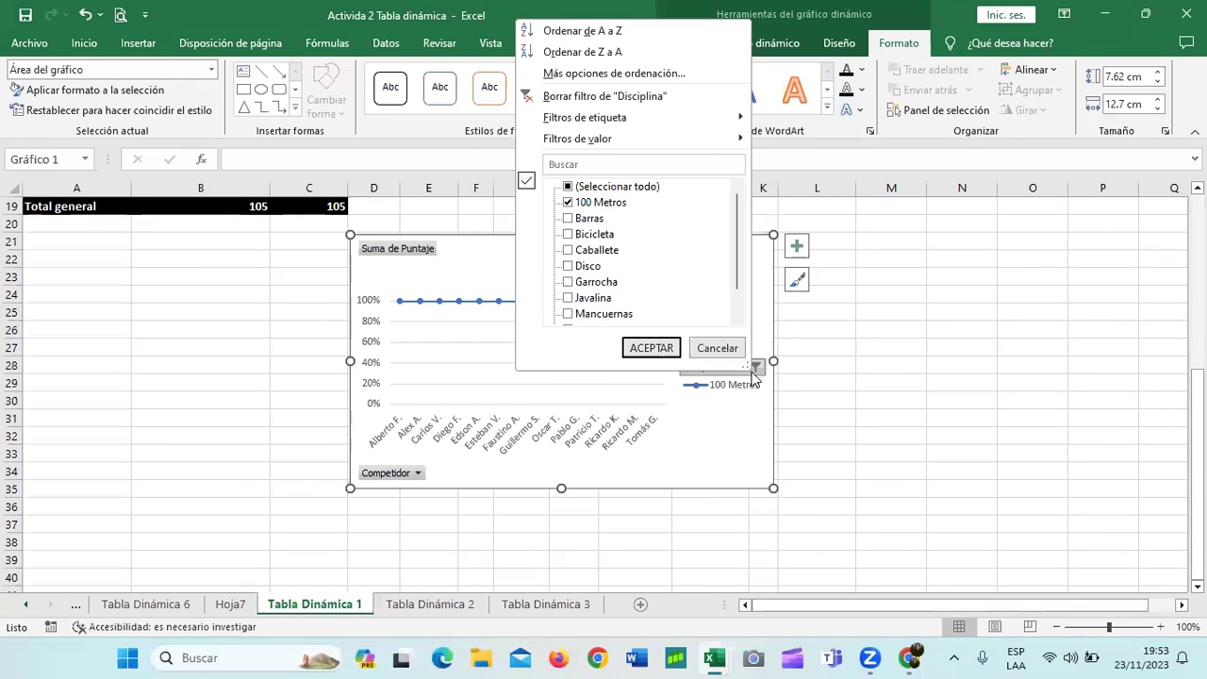
pyautogui.click(639, 349)
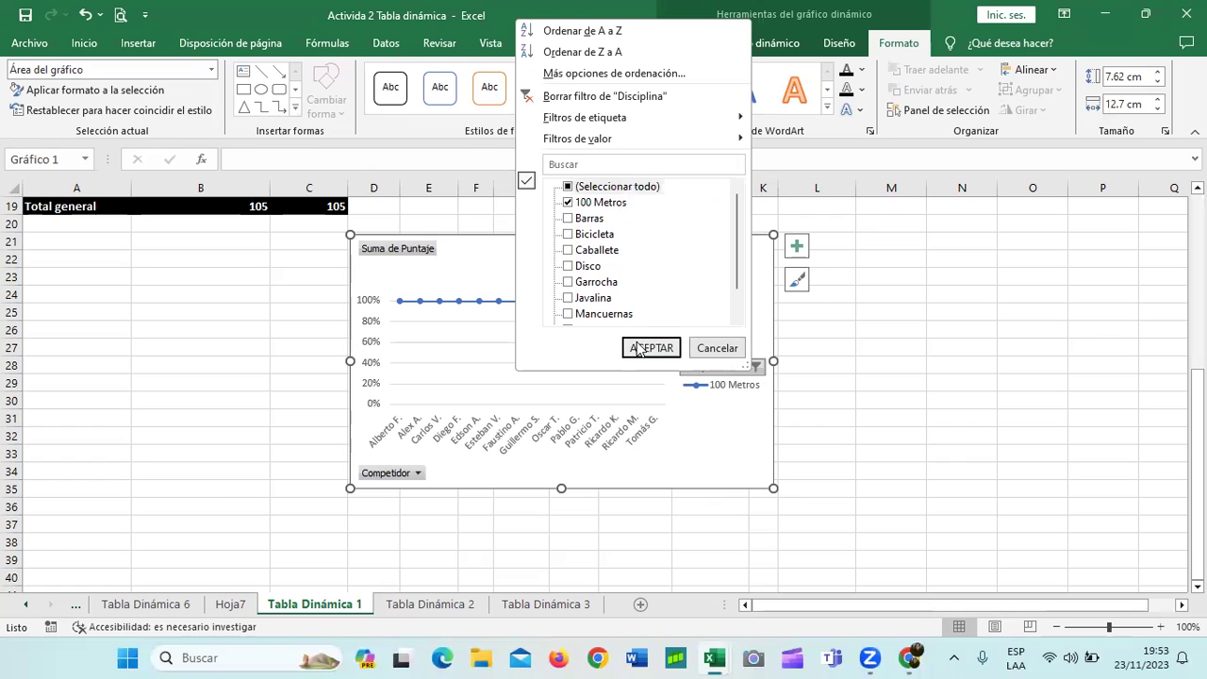
pyautogui.click(568, 186)
pyautogui.click(638, 348)
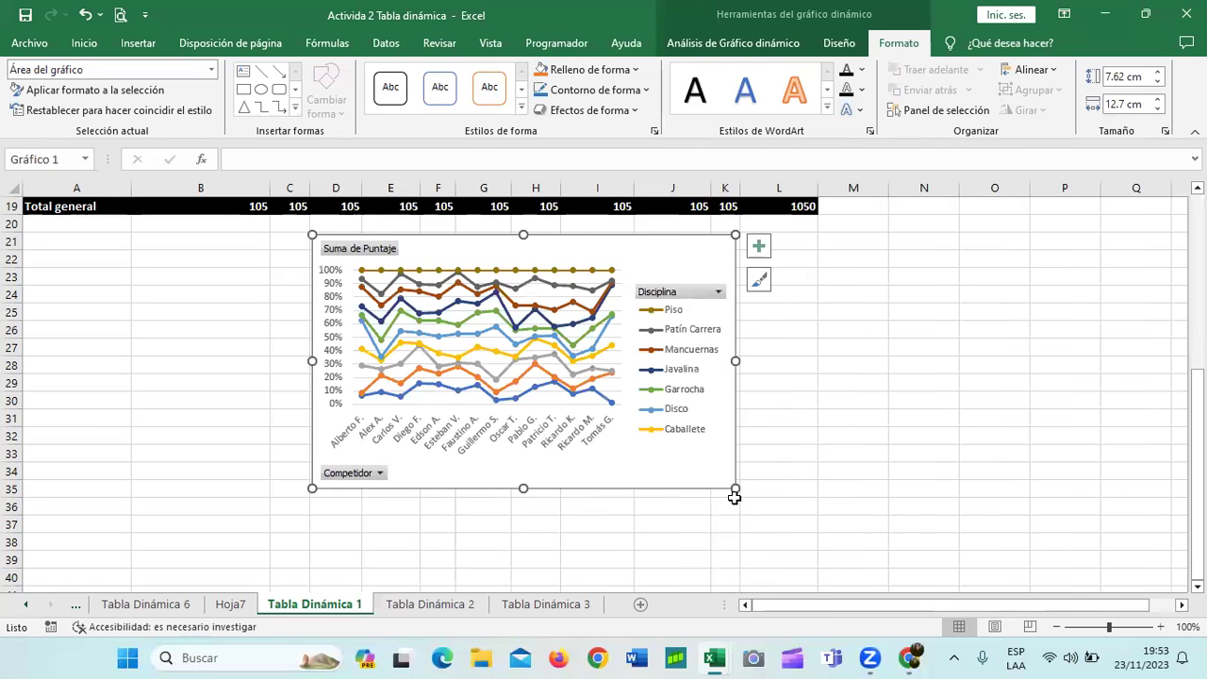
# Step: Enlarge the line pivot chart by dragging its corner handle
pyautogui.moveTo(736, 489); pyautogui.dragTo(825, 585)
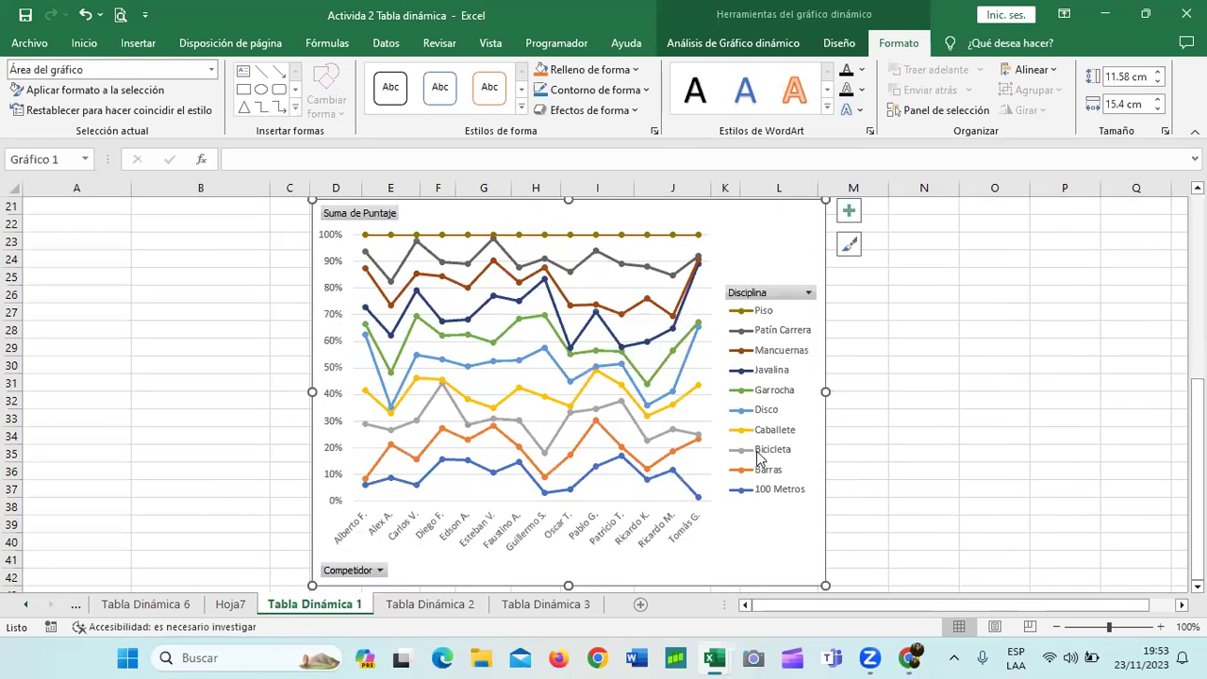
pyautogui.scroll(-1, 755, 512)
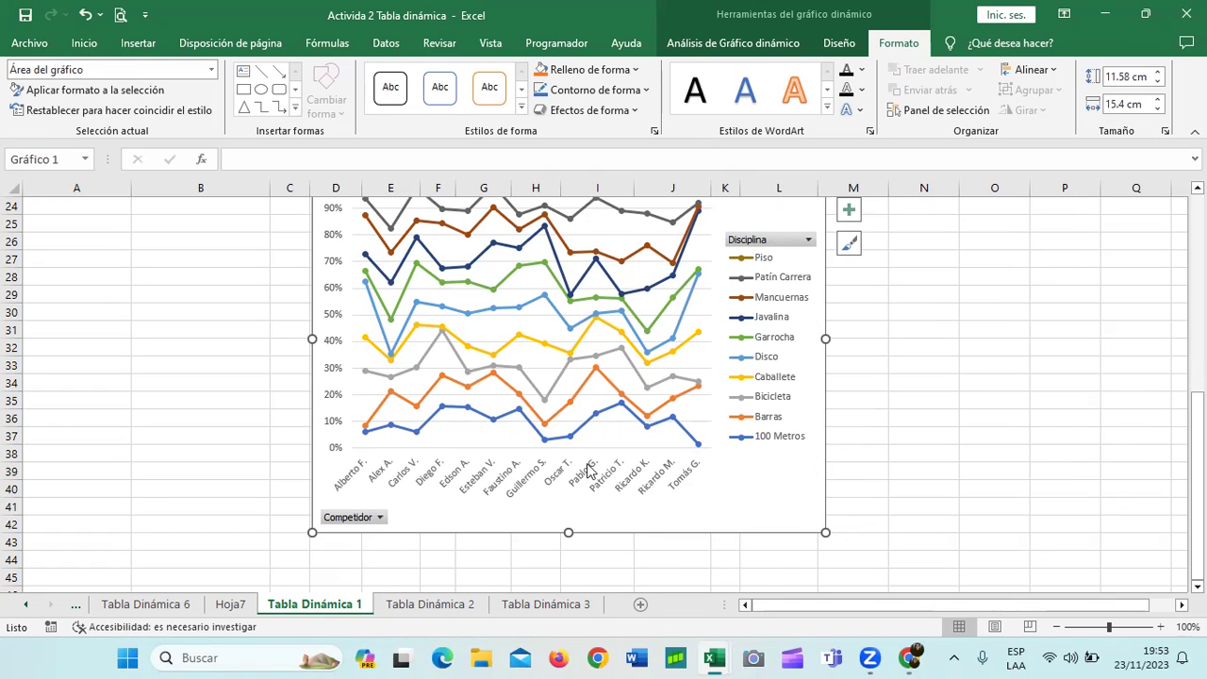
pyautogui.click(680, 490)
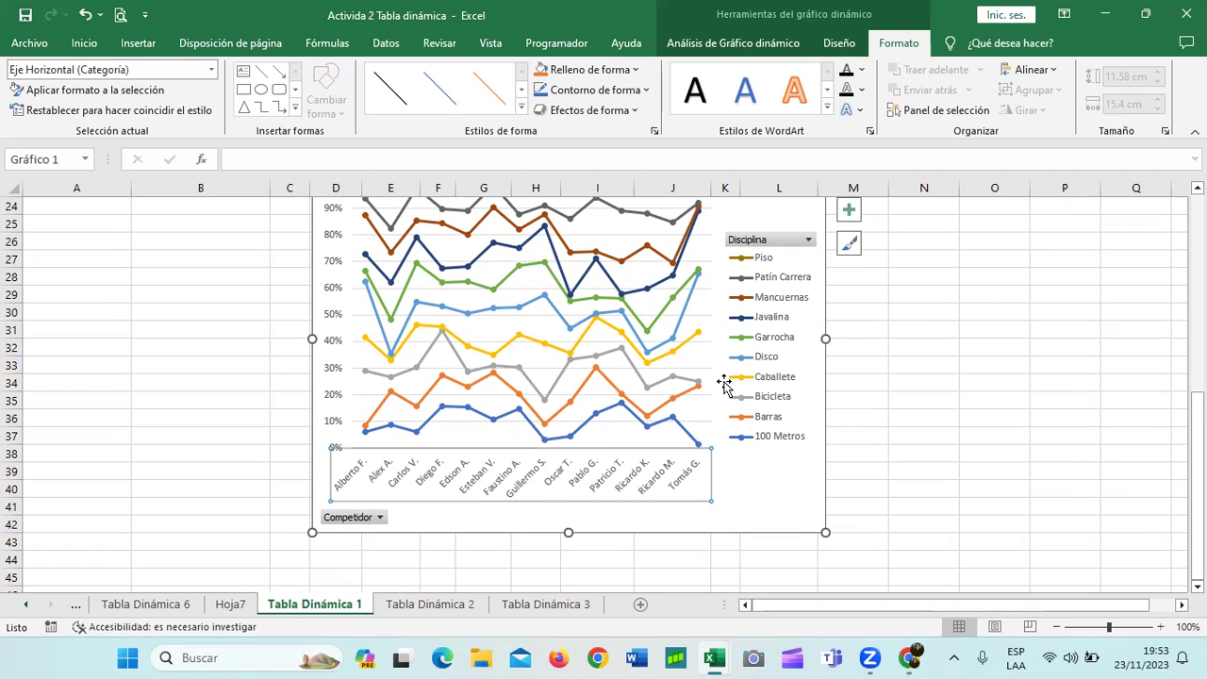
pyautogui.click(745, 214)
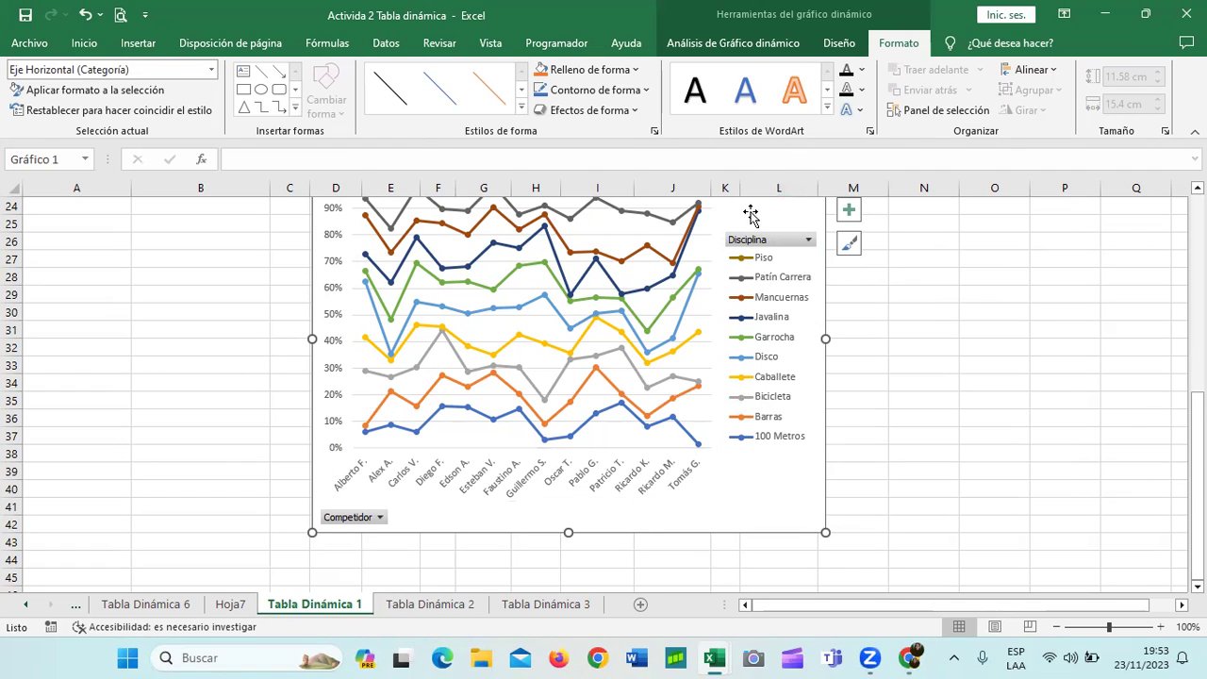
# Step: Switch rows and columns so disciplines run along the axis, one line per competitor
pyautogui.click(852, 47)
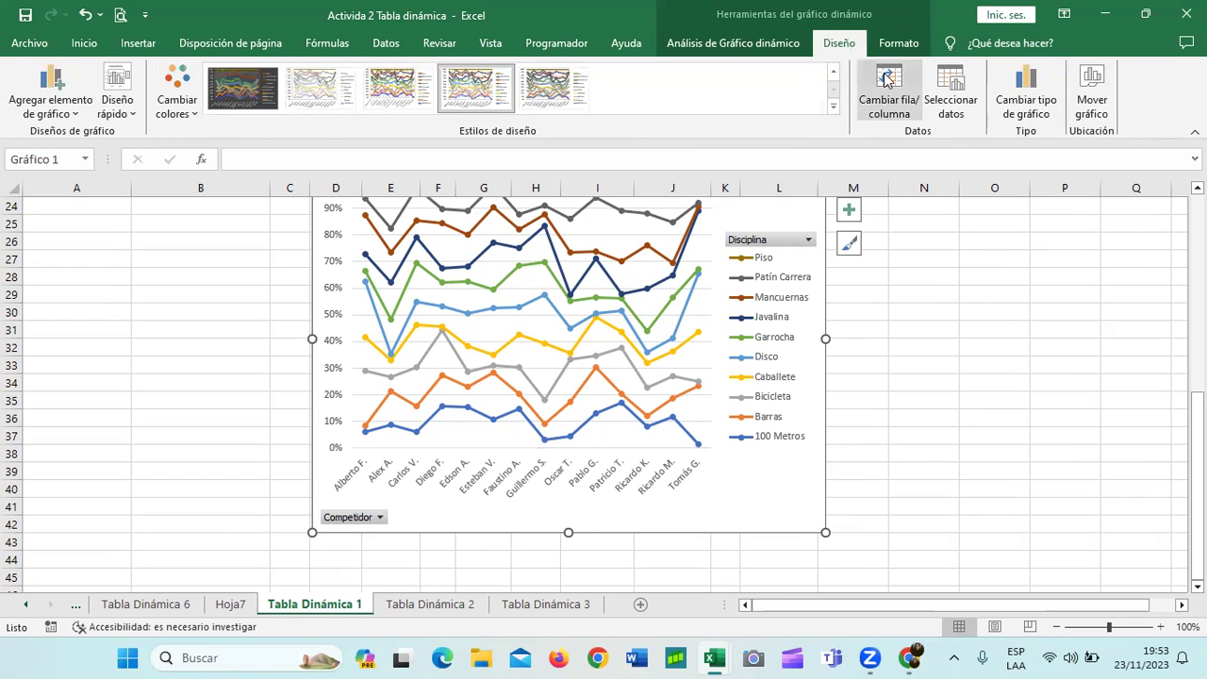
pyautogui.click(884, 81)
pyautogui.click(884, 80)
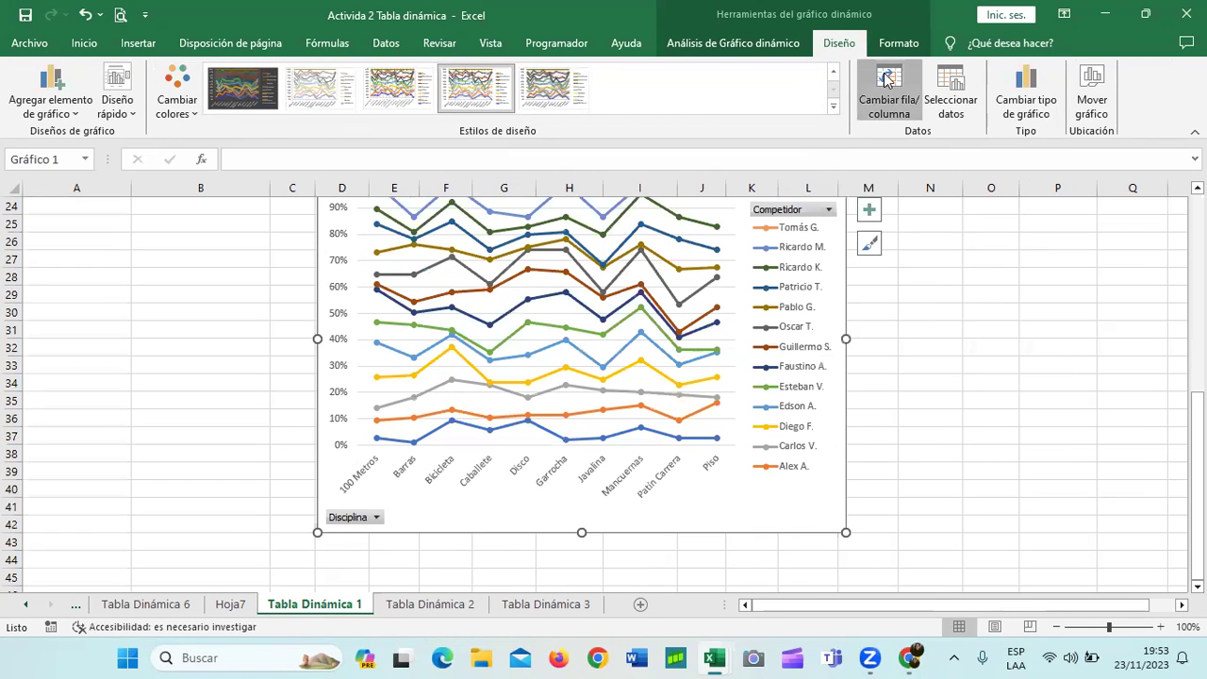
pyautogui.click(884, 80)
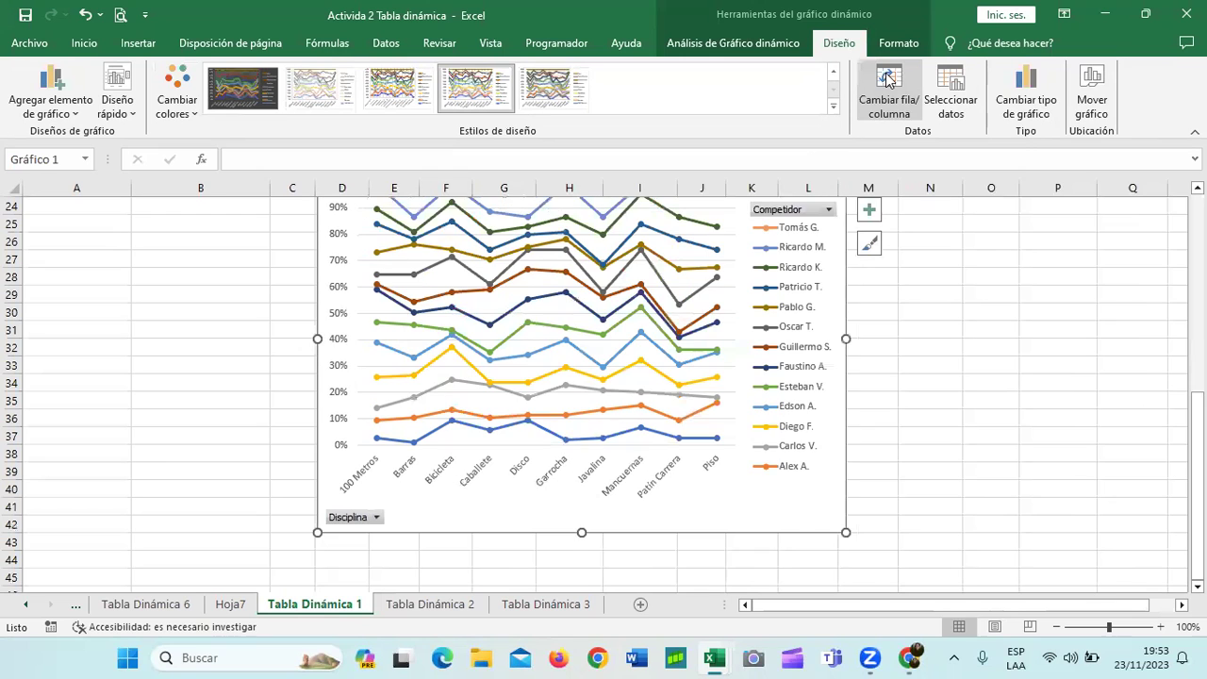
pyautogui.scroll(3, 604, 342)
pyautogui.scroll(3, 603, 342)
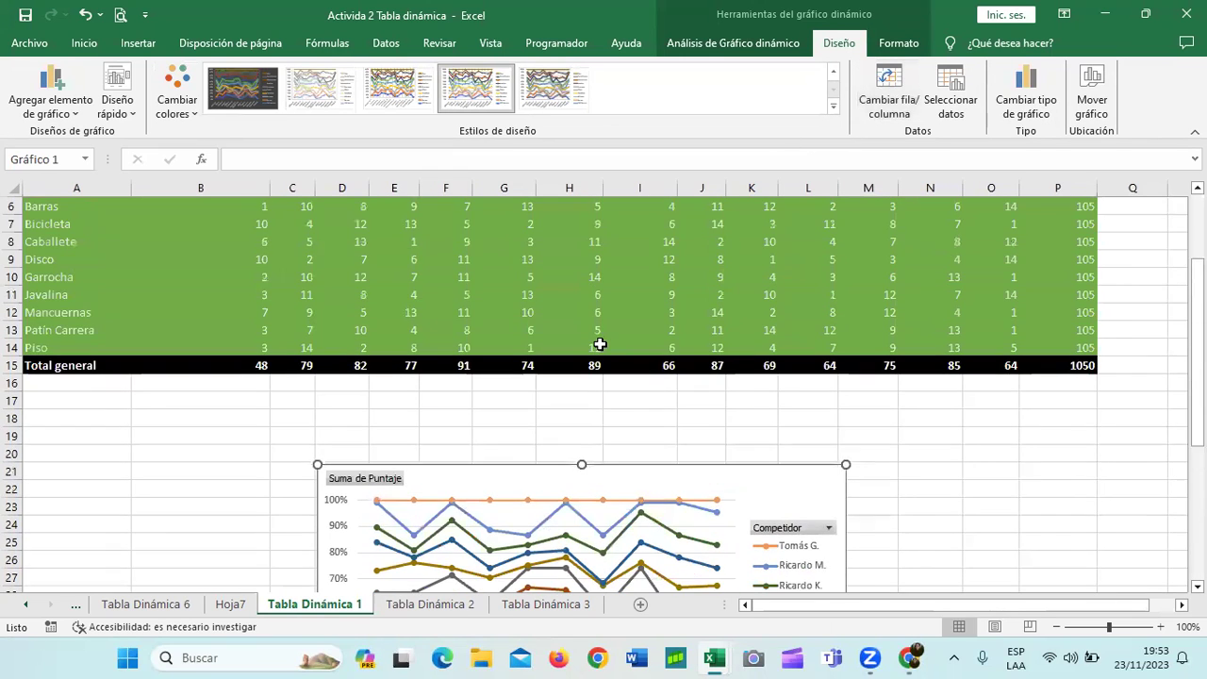
pyautogui.scroll(2, 604, 342)
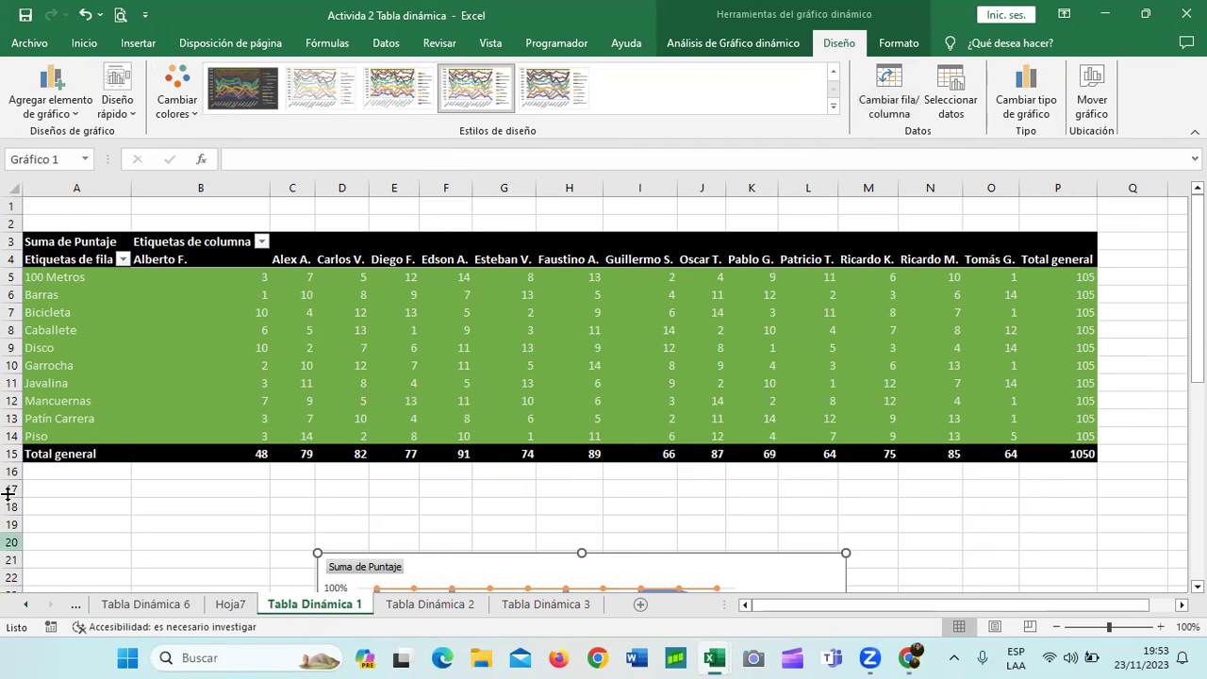
pyautogui.scroll(-2, 469, 501)
pyautogui.scroll(-3, 468, 501)
pyautogui.scroll(-3, 472, 491)
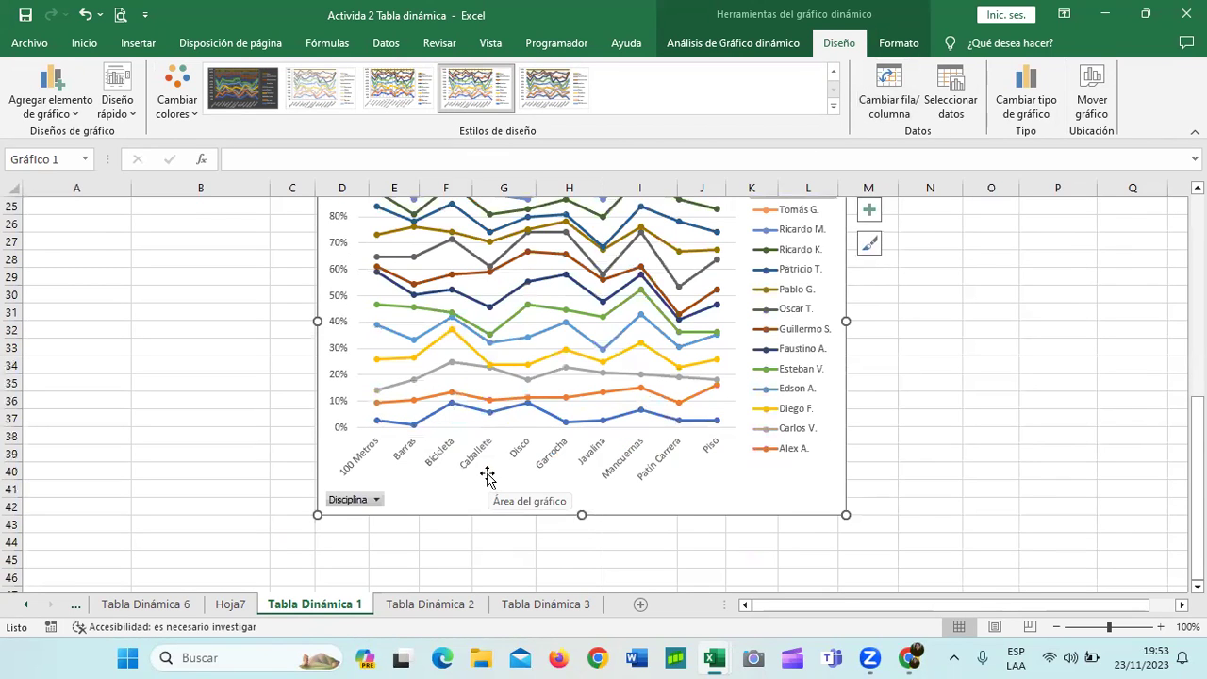
pyautogui.scroll(1, 488, 478)
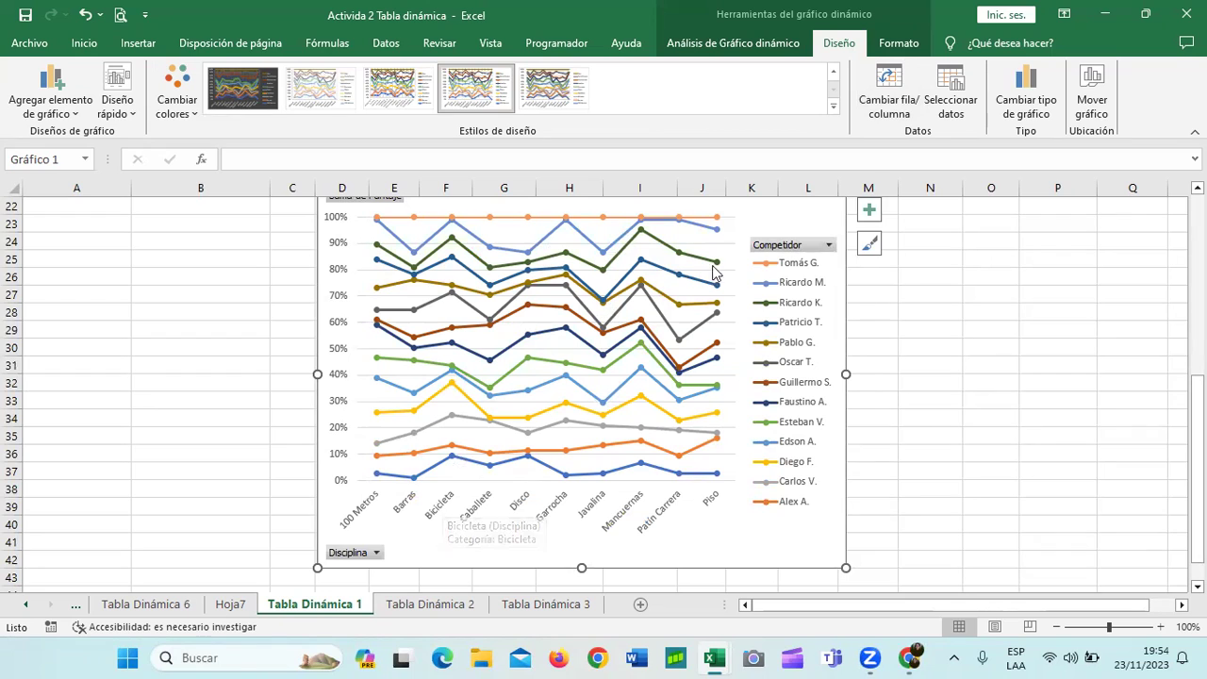
# Step: Add a chart title placeholder and data value labels to the line chart, leaving out axis titles
pyautogui.click(867, 210)
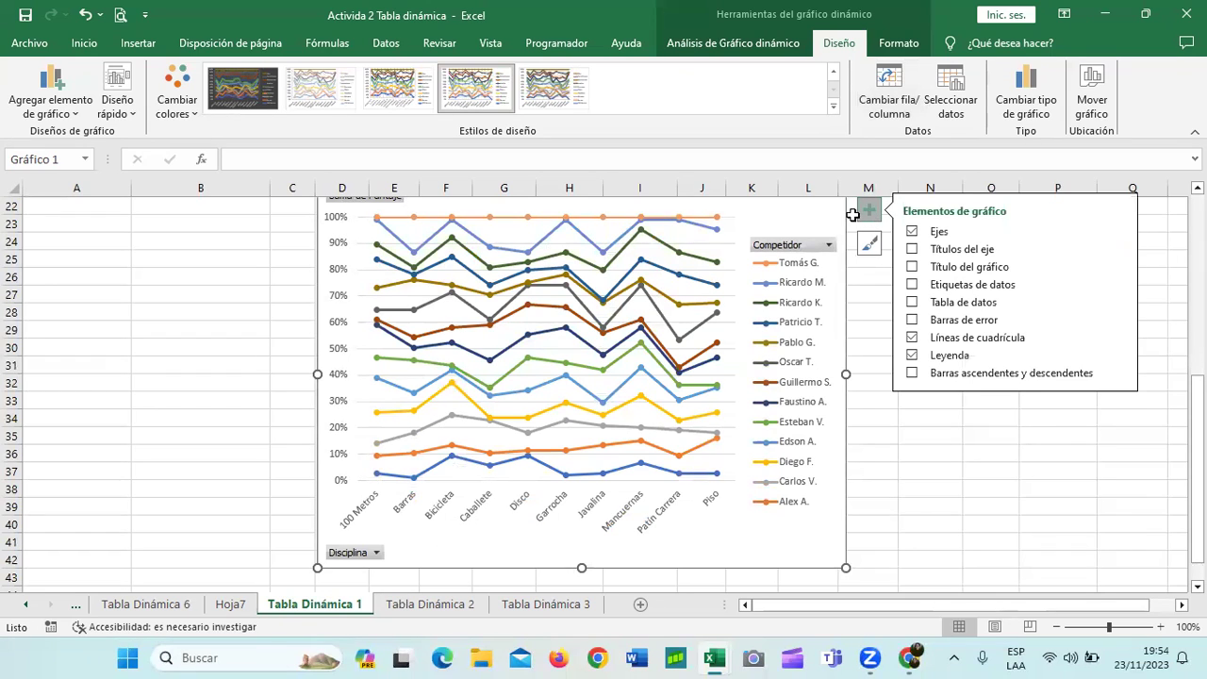
pyautogui.click(912, 250)
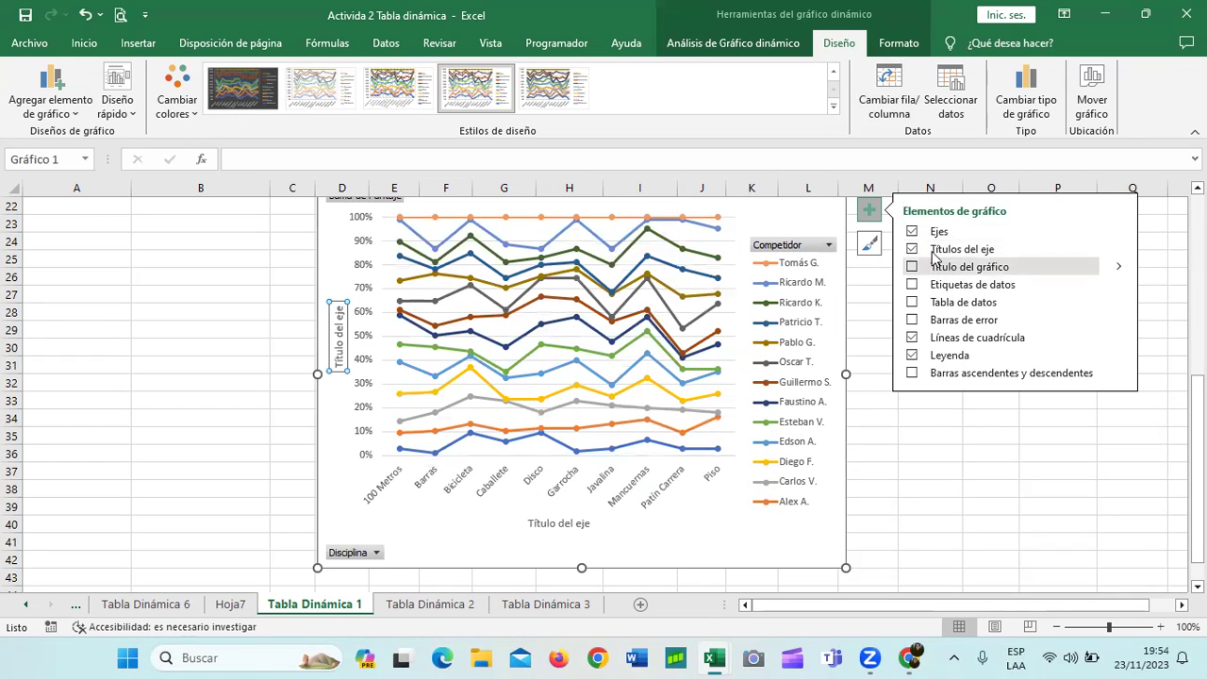
pyautogui.click(912, 250)
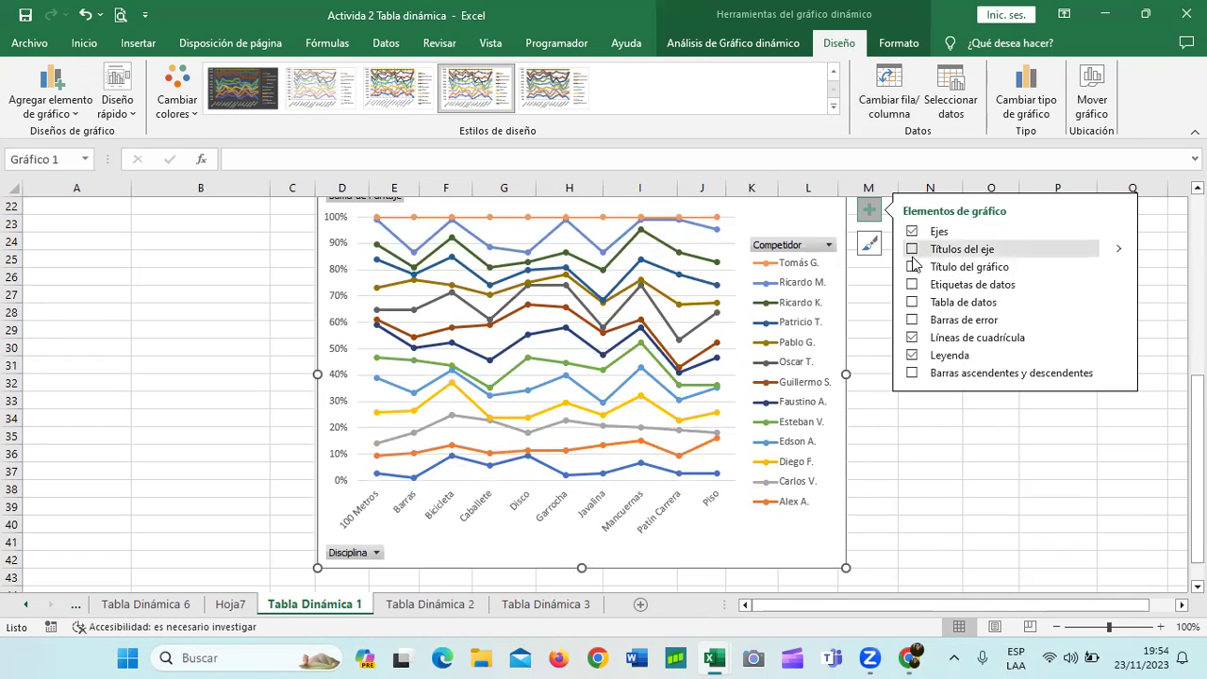
pyautogui.click(912, 267)
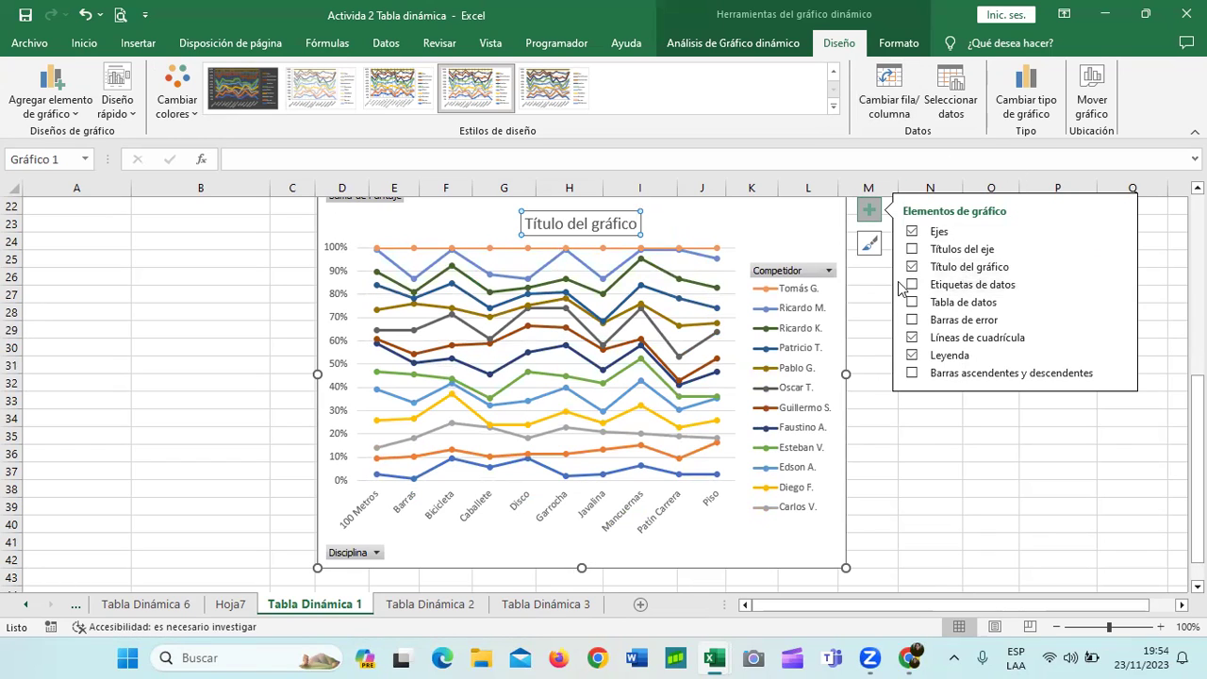
pyautogui.click(911, 284)
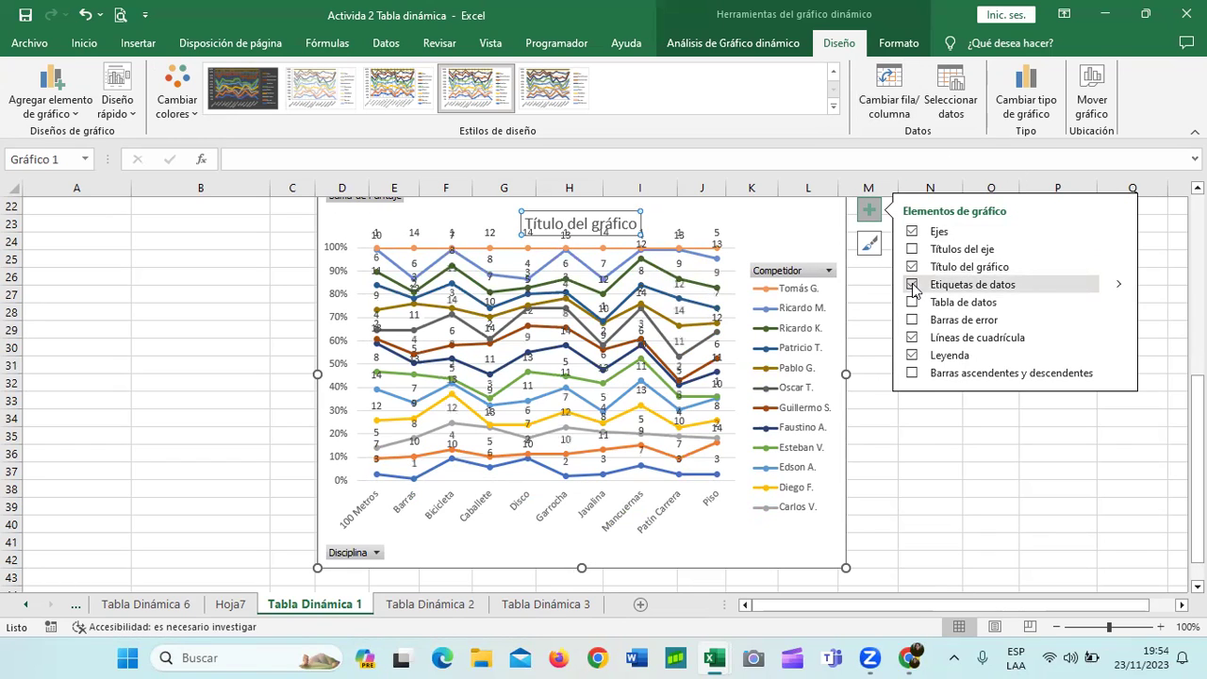
pyautogui.click(912, 285)
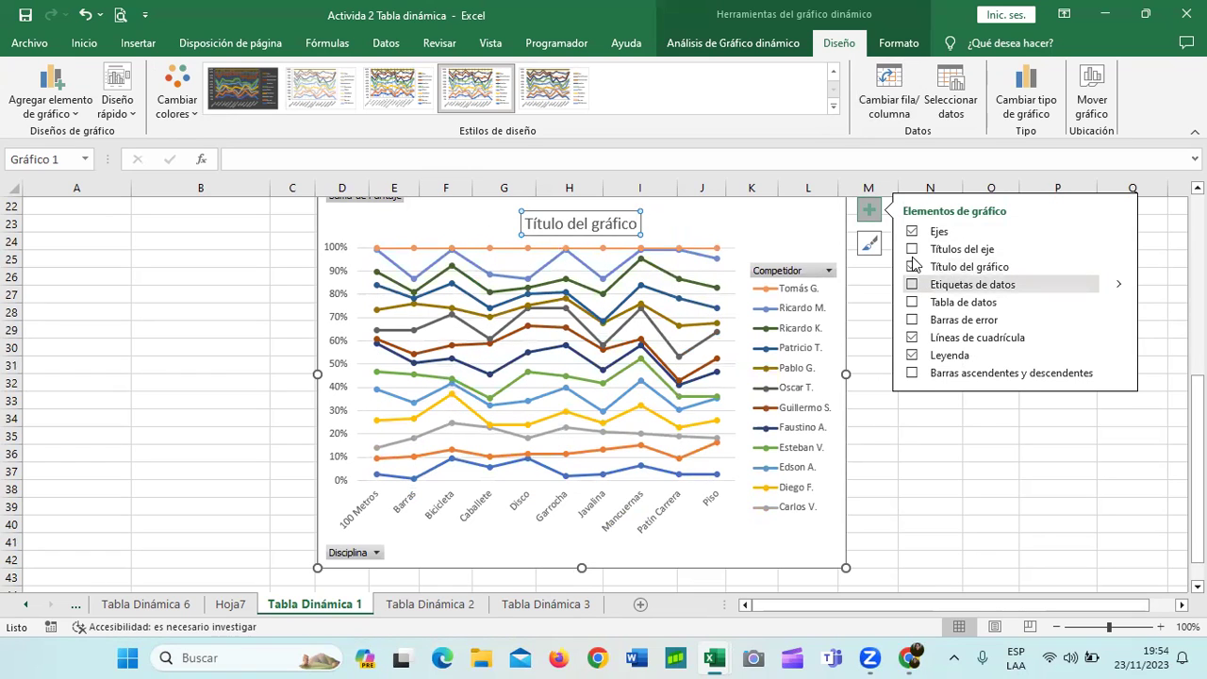
pyautogui.click(912, 249)
pyautogui.click(912, 249)
pyautogui.click(912, 249)
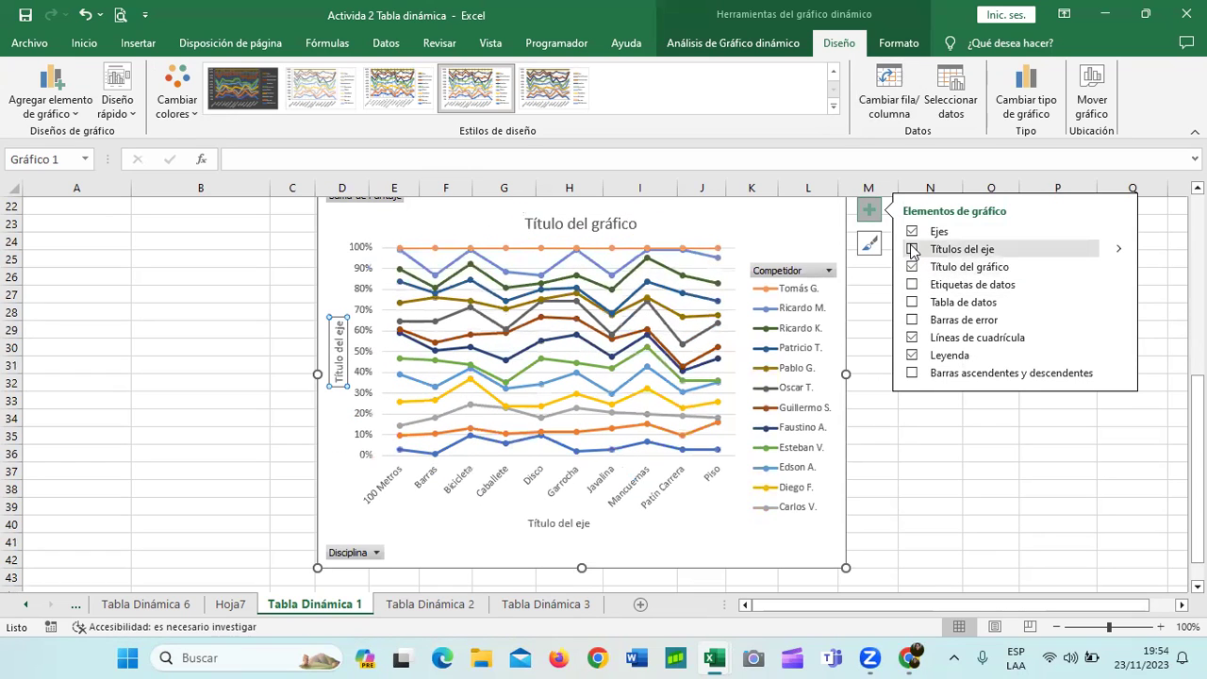
pyautogui.click(912, 249)
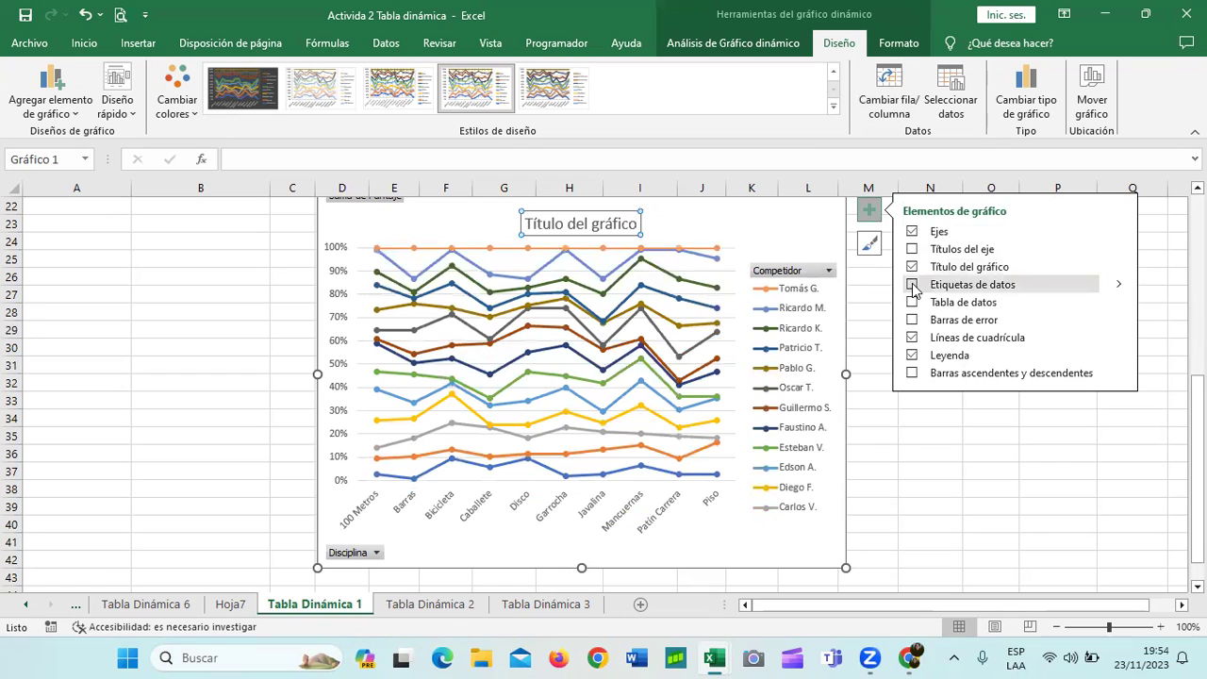
pyautogui.click(912, 285)
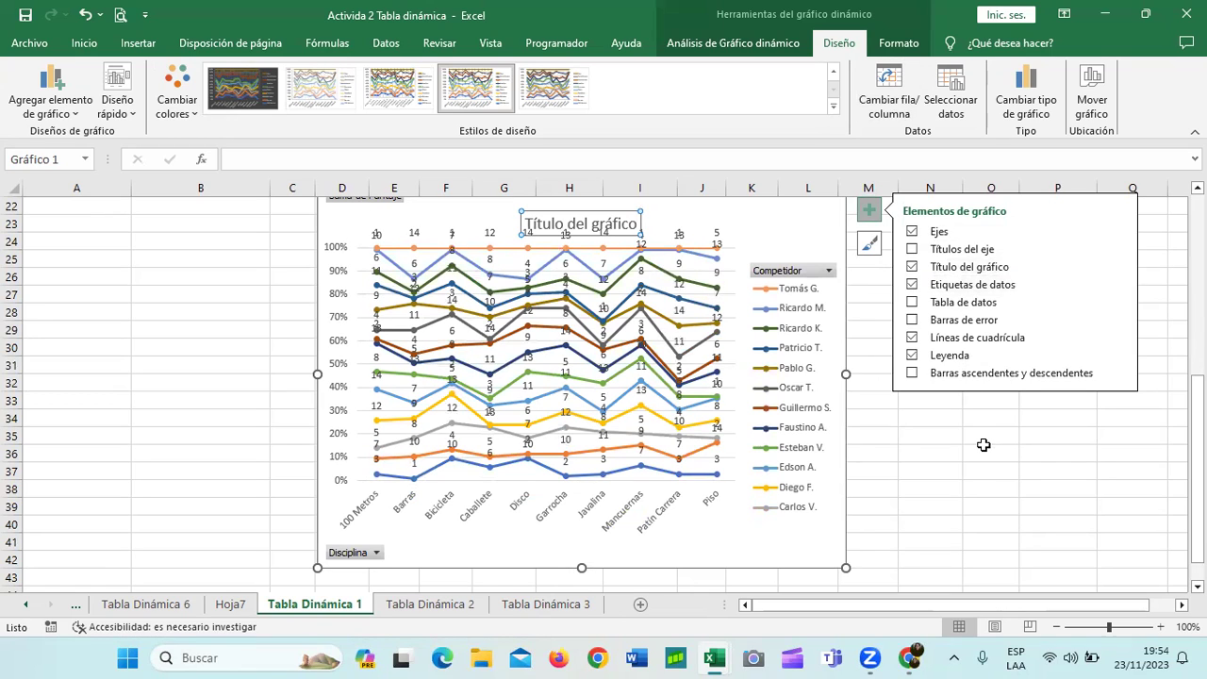
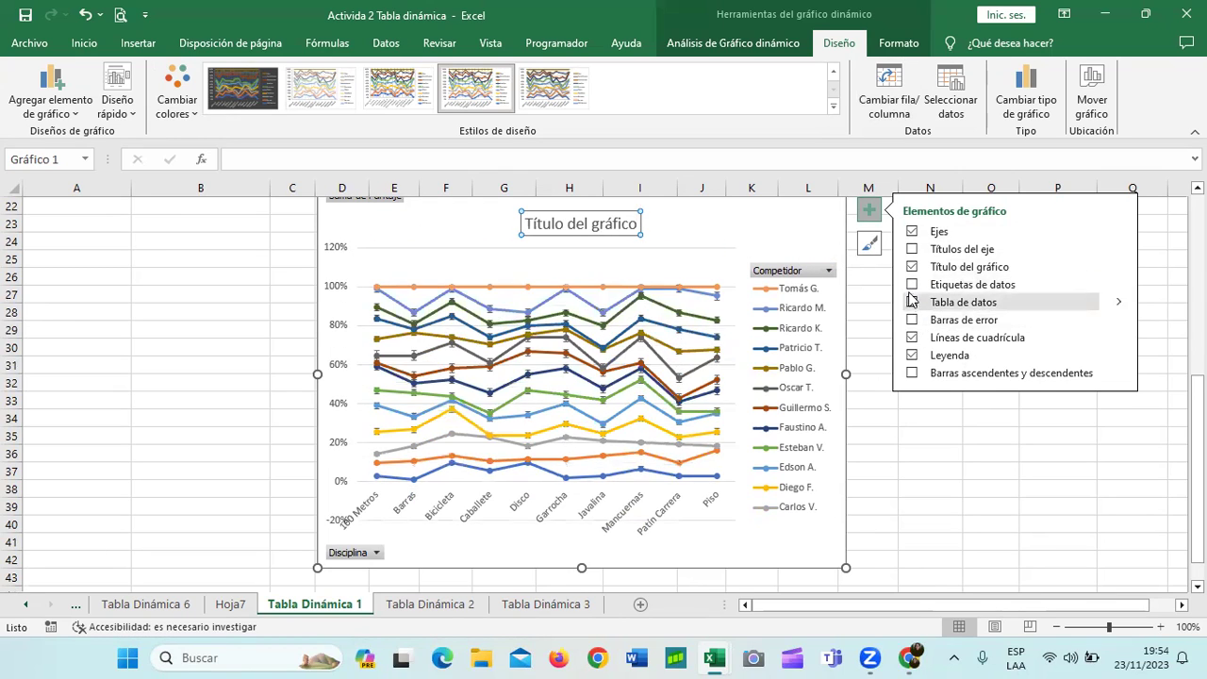
# Step: Hide the legend and switch rows and columns so competitor names run along the axis
pyautogui.click(912, 356)
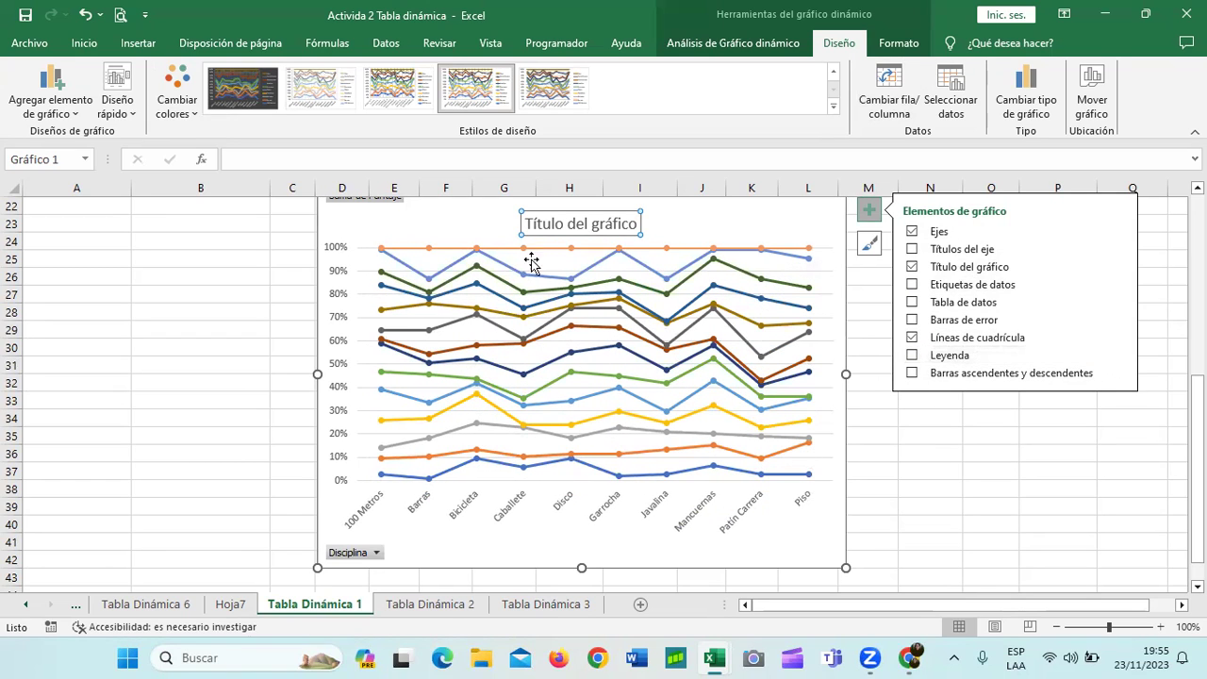
pyautogui.click(447, 329)
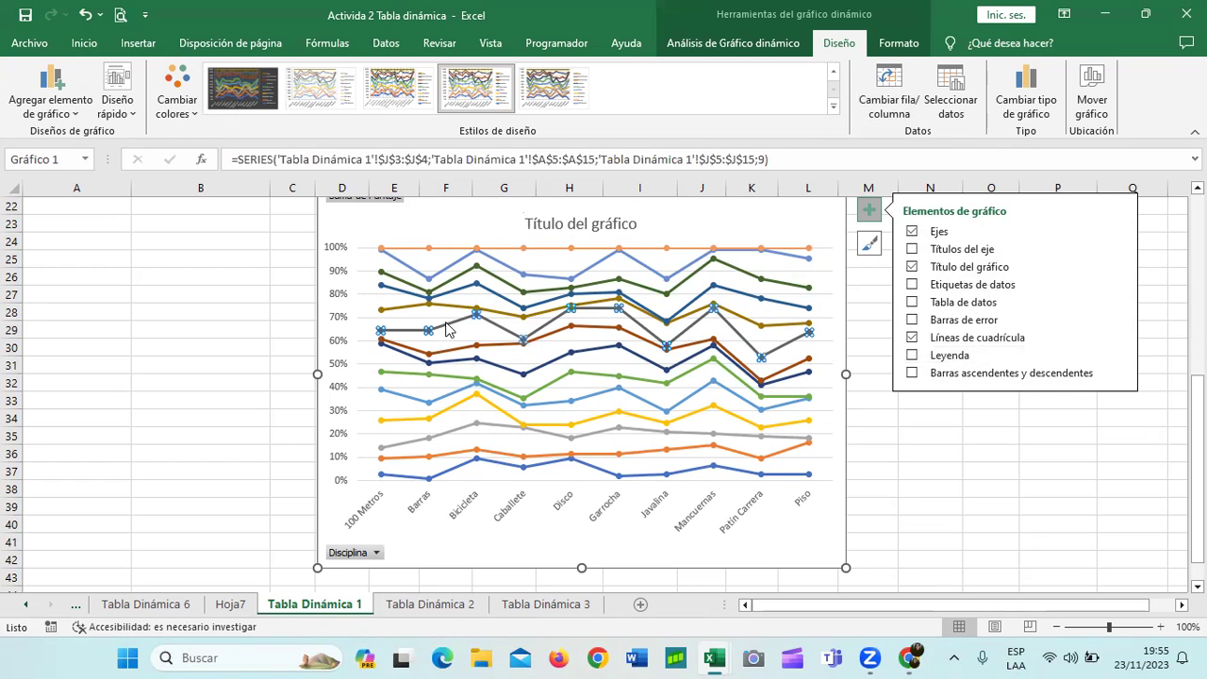
pyautogui.click(733, 421)
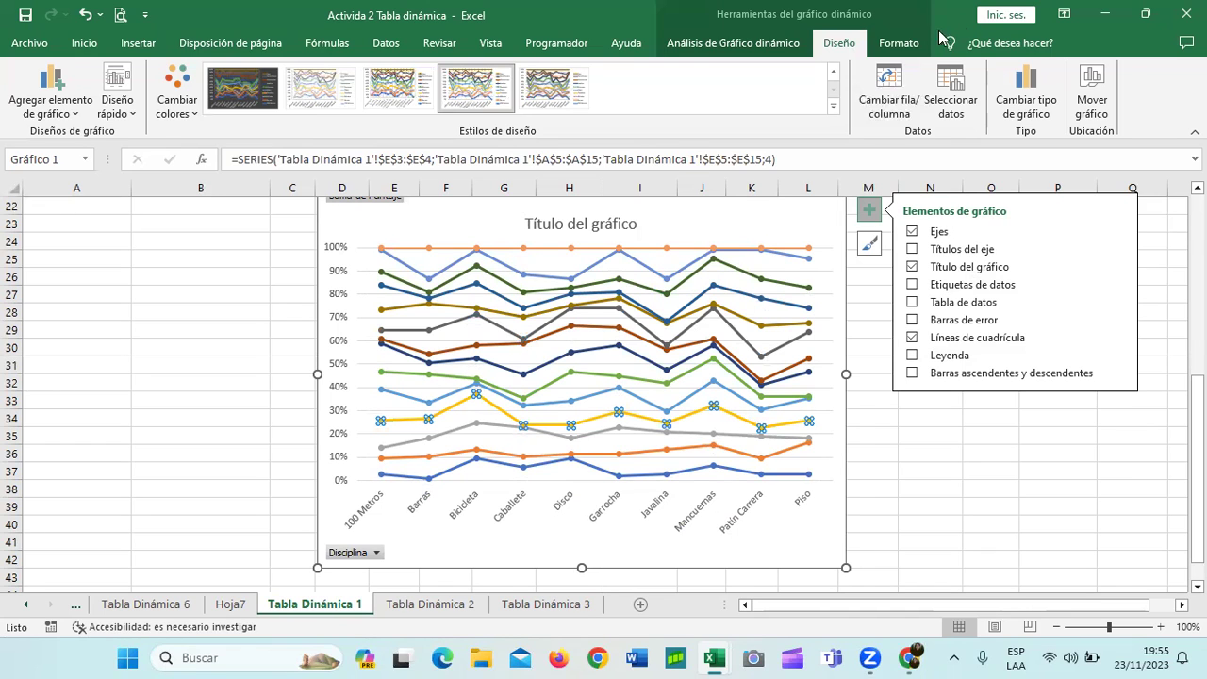
pyautogui.click(888, 81)
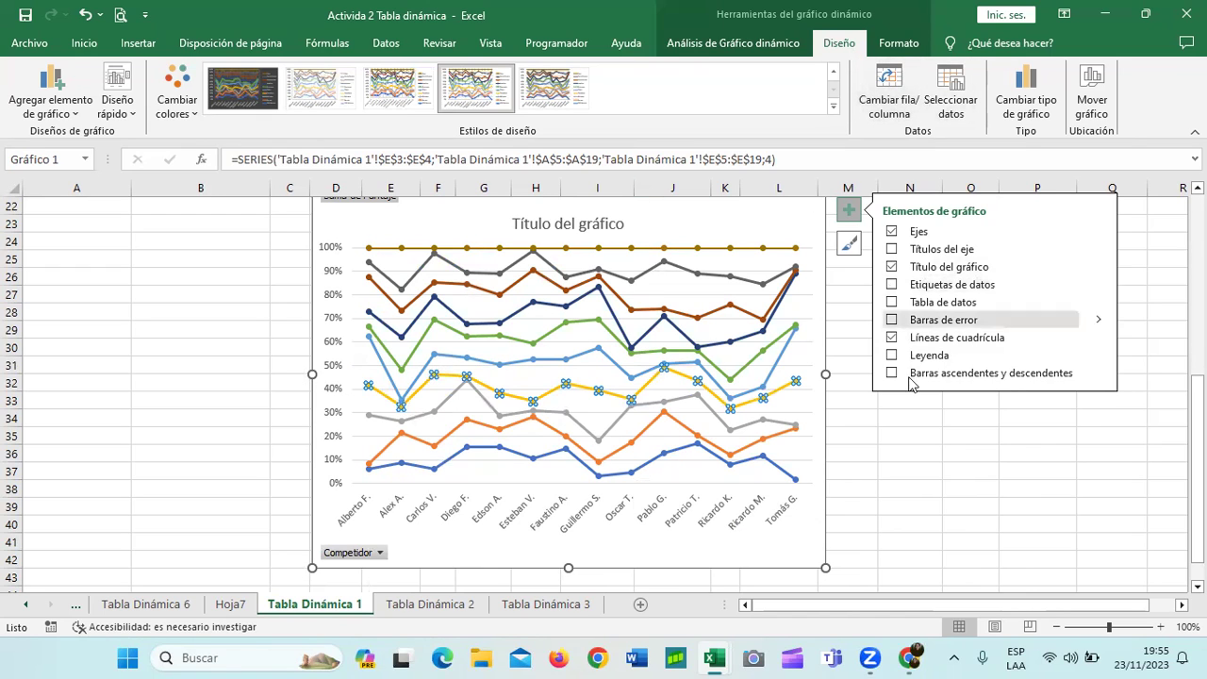
# Step: Show the Disciplina legend again on the switched chart
pyautogui.click(890, 356)
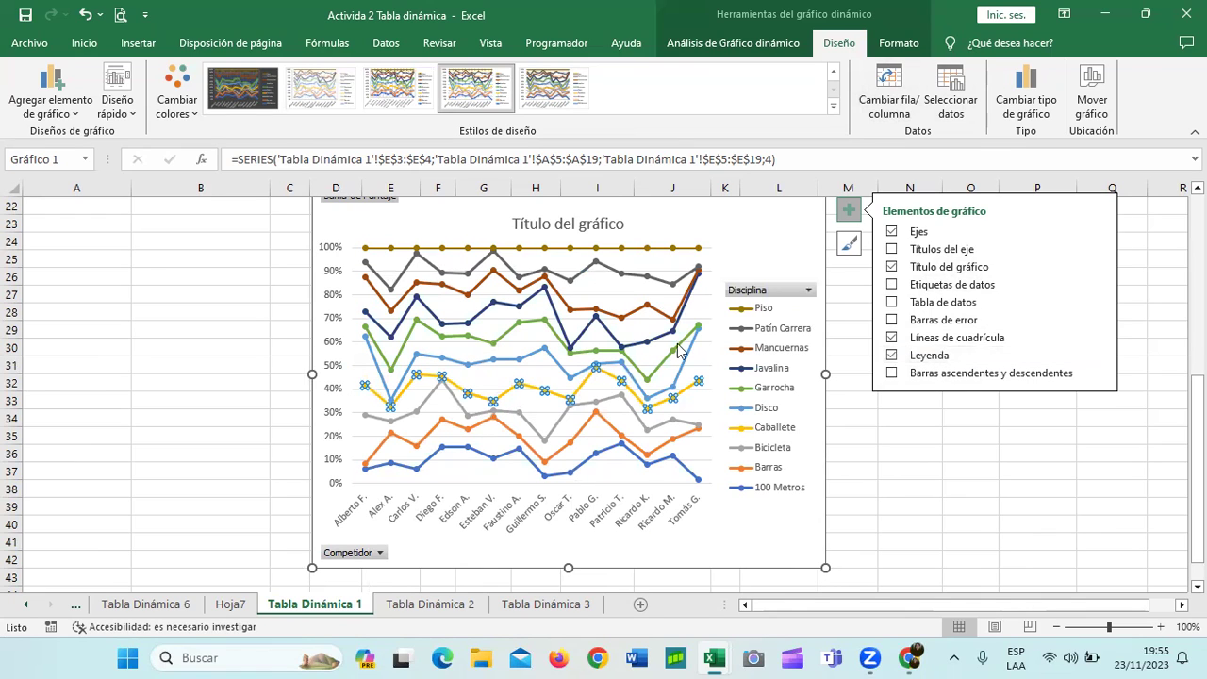
pyautogui.click(649, 453)
pyautogui.click(601, 454)
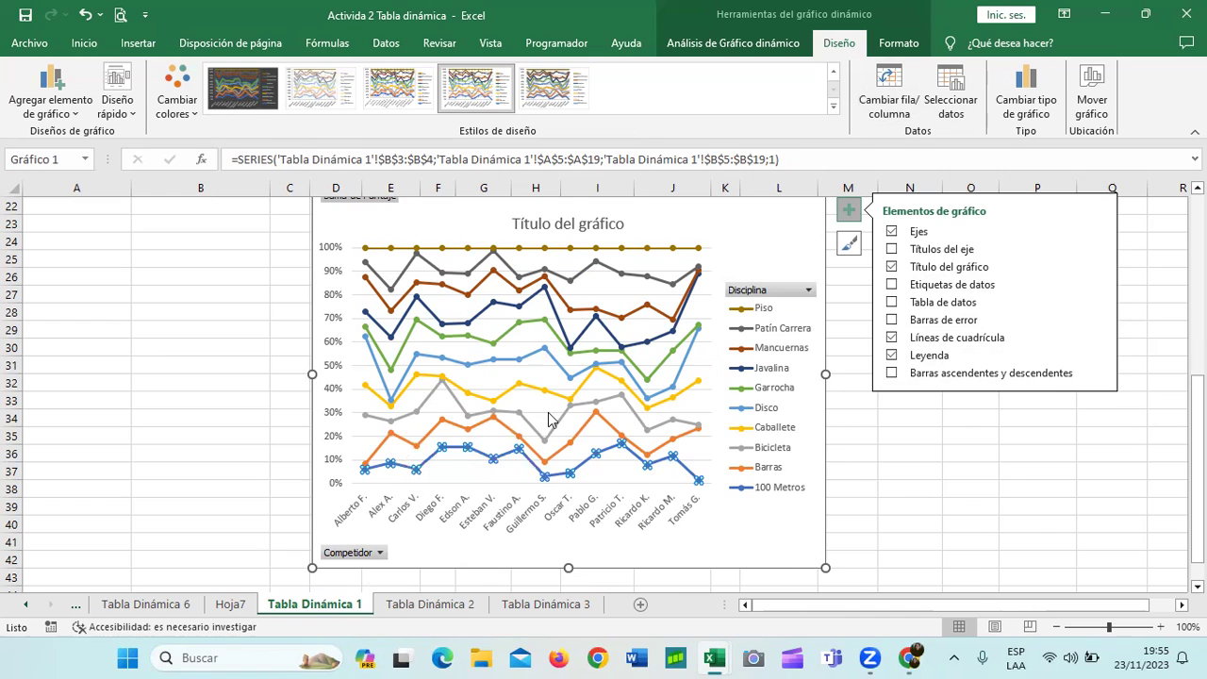
pyautogui.click(476, 410)
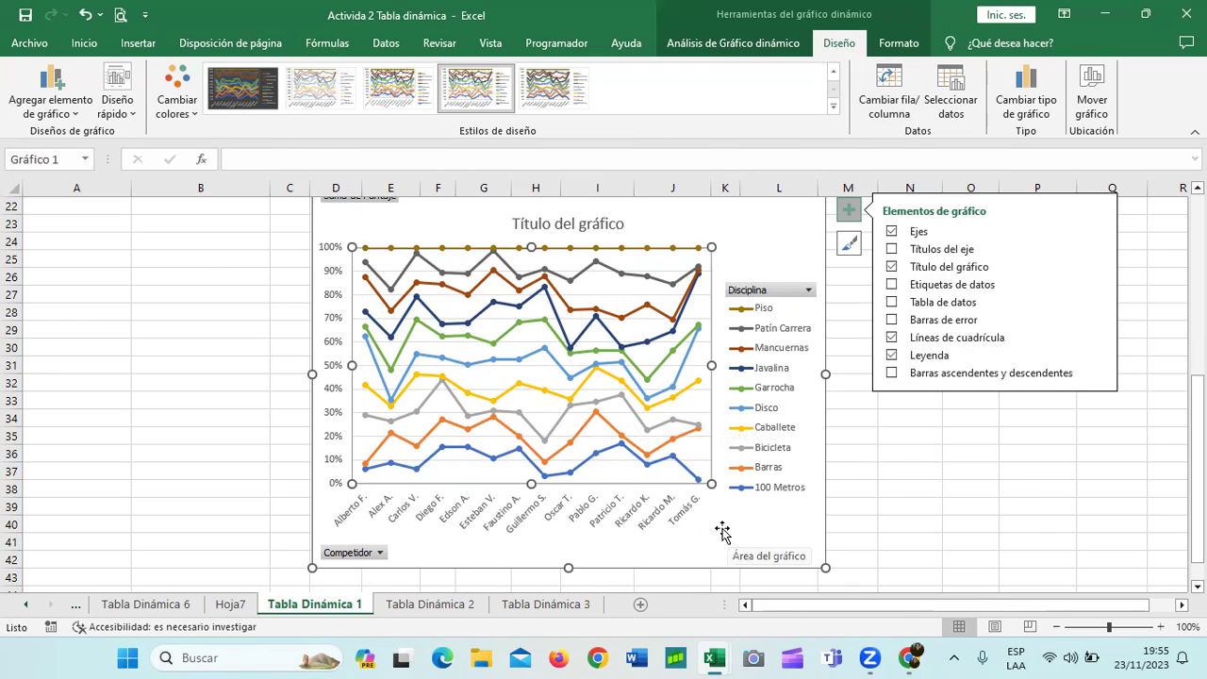
# Step: Apply the first dark glowing chart style and give the chart area the black shape style
pyautogui.click(245, 80)
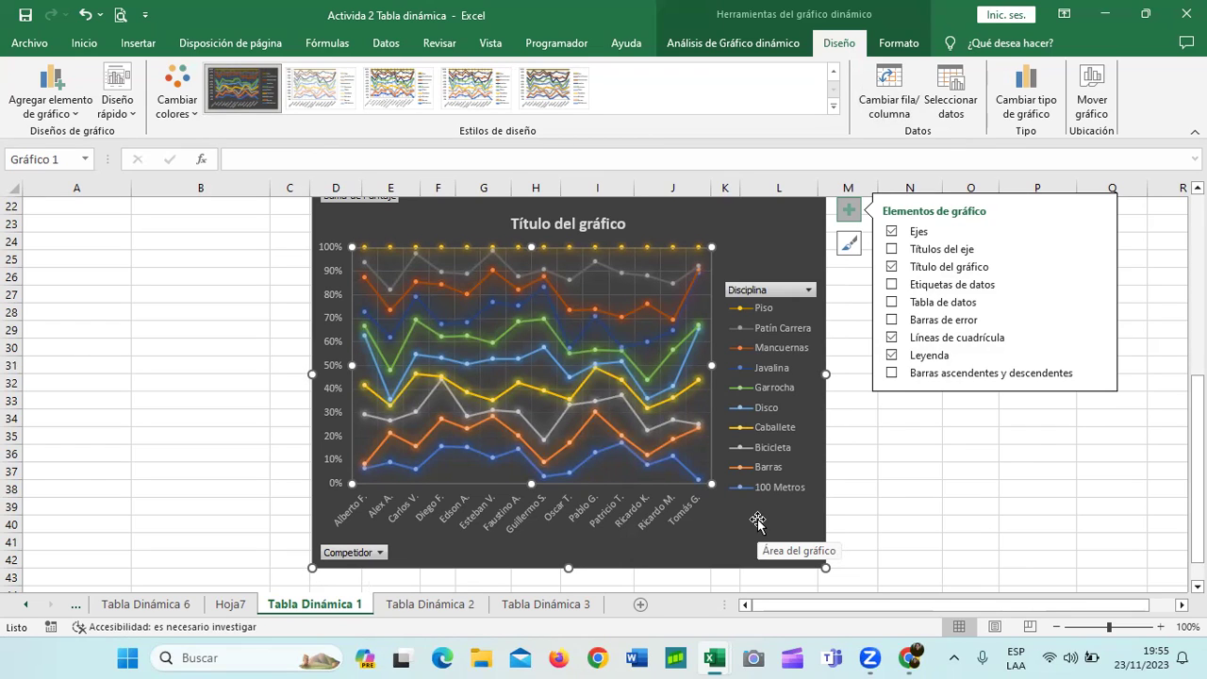
pyautogui.click(721, 218)
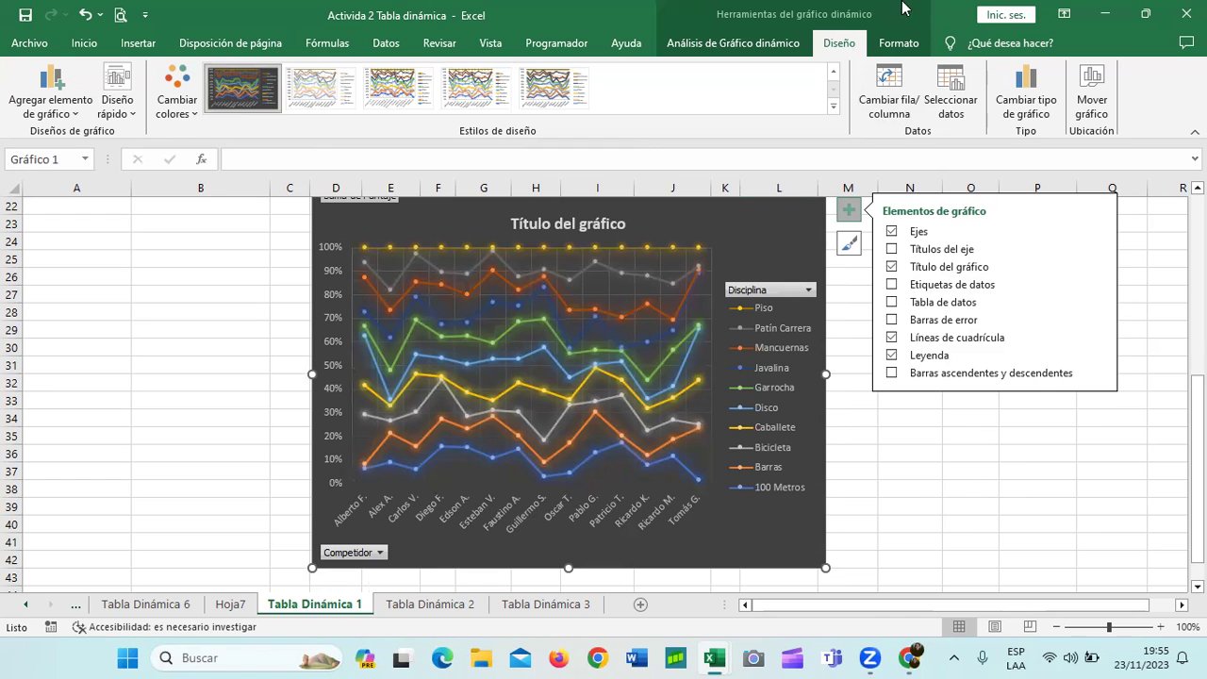
pyautogui.click(899, 43)
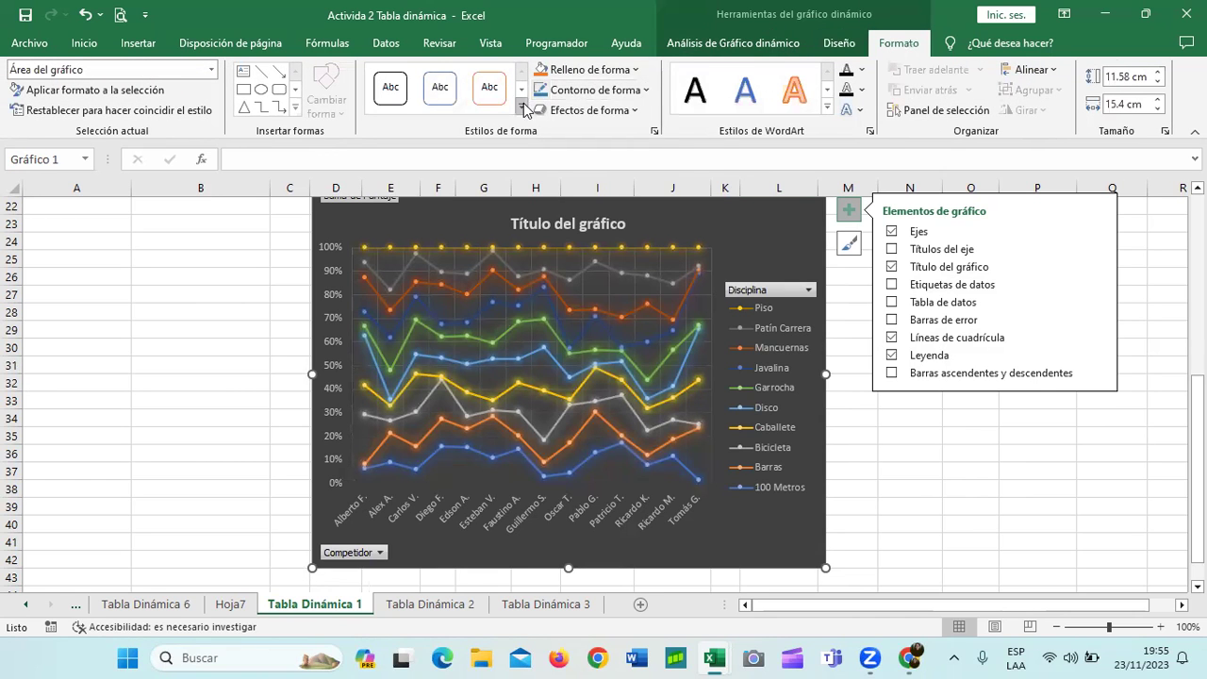
pyautogui.click(523, 109)
pyautogui.click(382, 176)
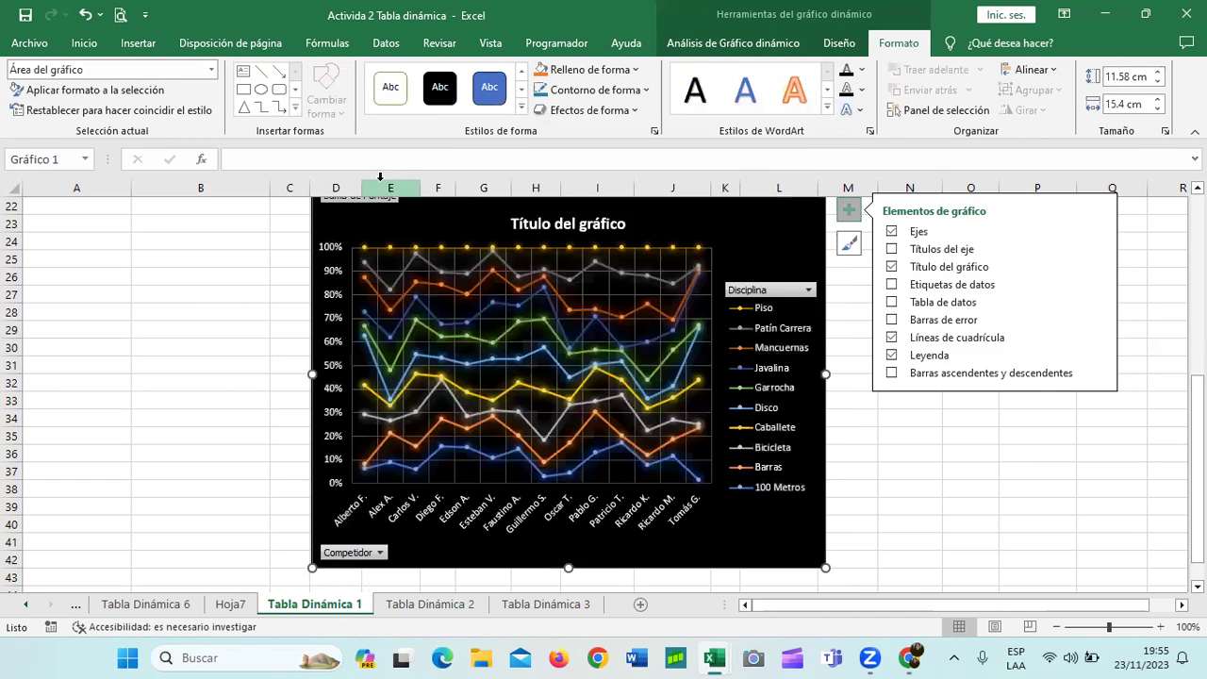
pyautogui.click(657, 411)
pyautogui.click(732, 526)
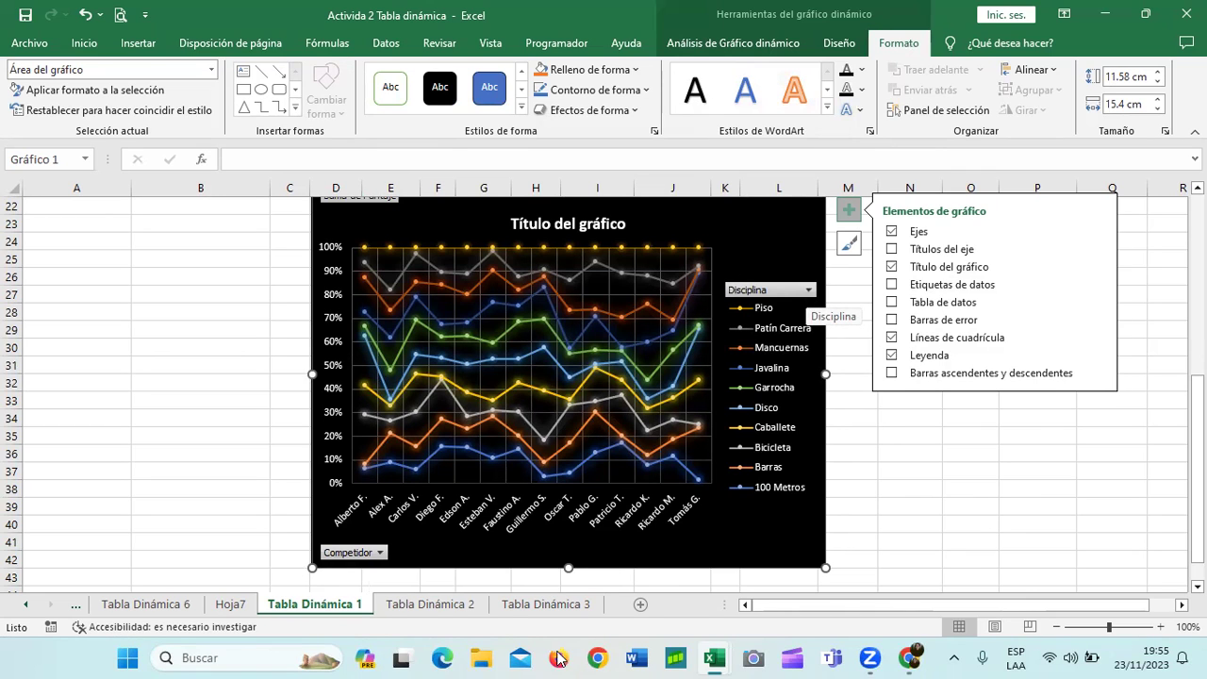
# Step: Check the Competidor filter without changes, then select cells inside the pivot table
pyautogui.click(379, 552)
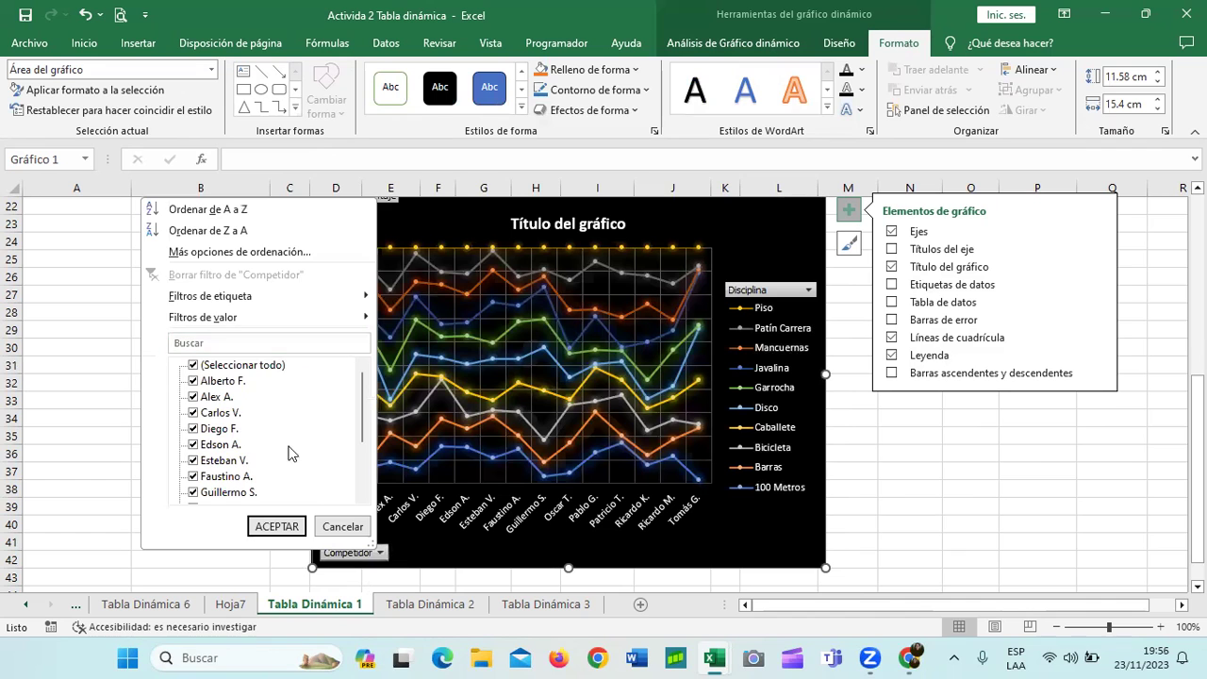
pyautogui.click(353, 528)
pyautogui.scroll(5, 165, 325)
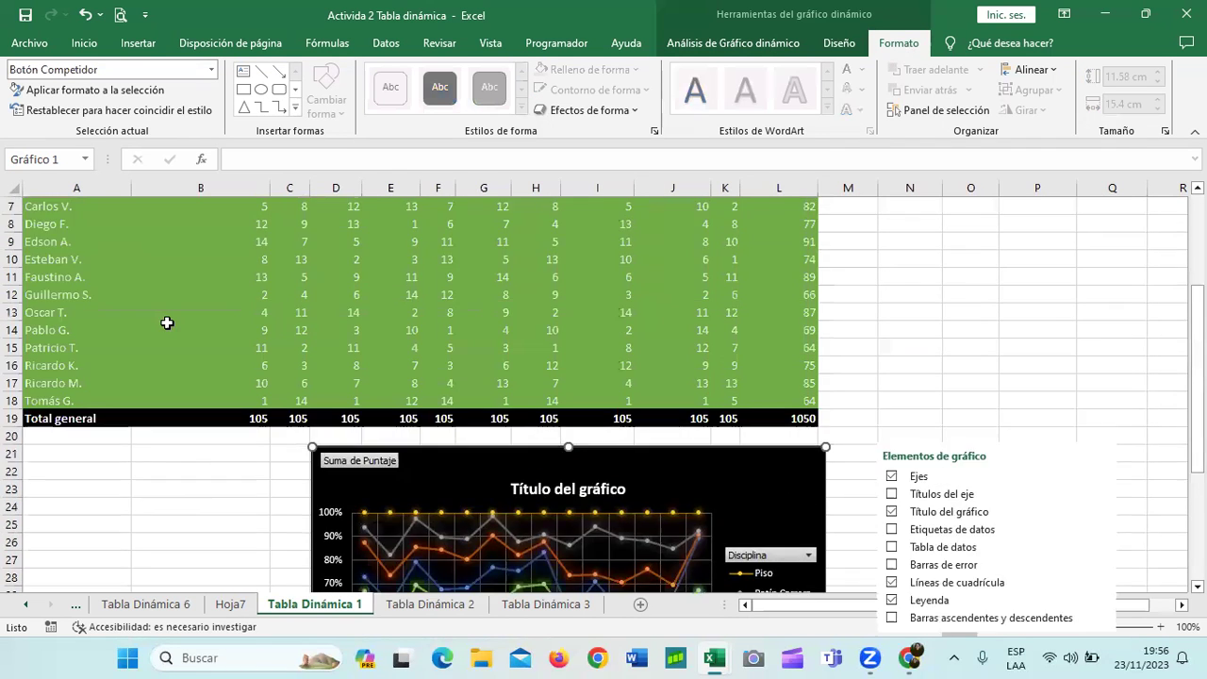
pyautogui.scroll(2, 165, 325)
pyautogui.click(89, 267)
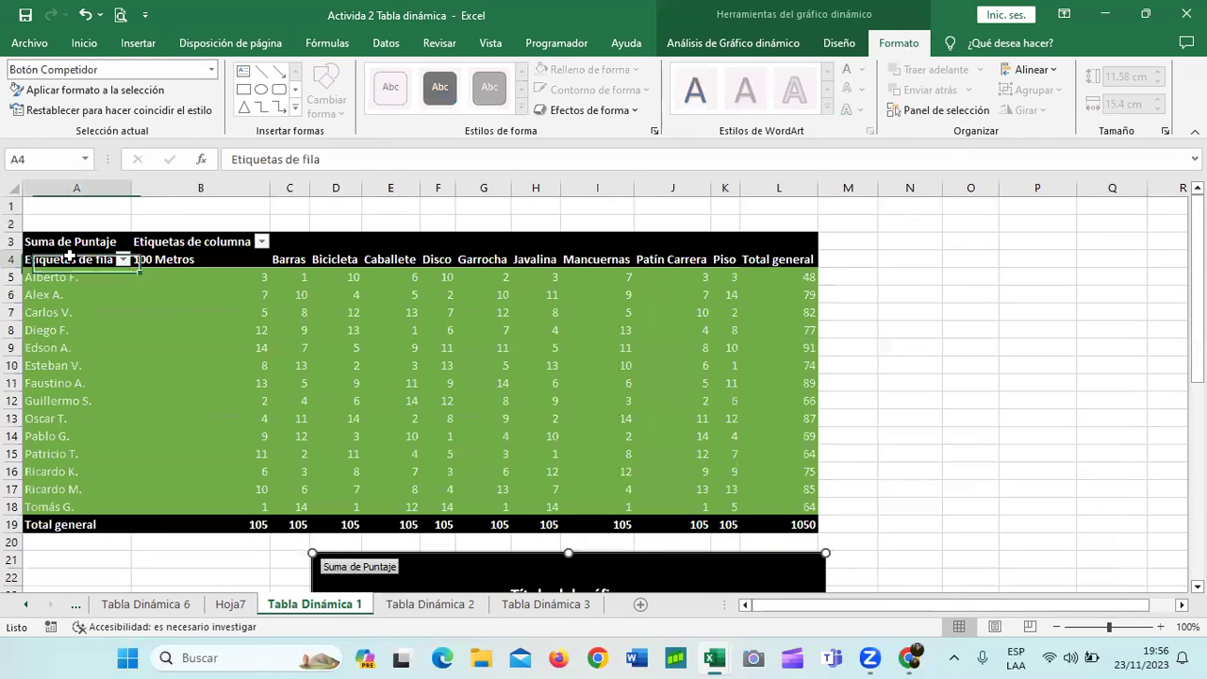
pyautogui.click(419, 242)
pyautogui.click(494, 312)
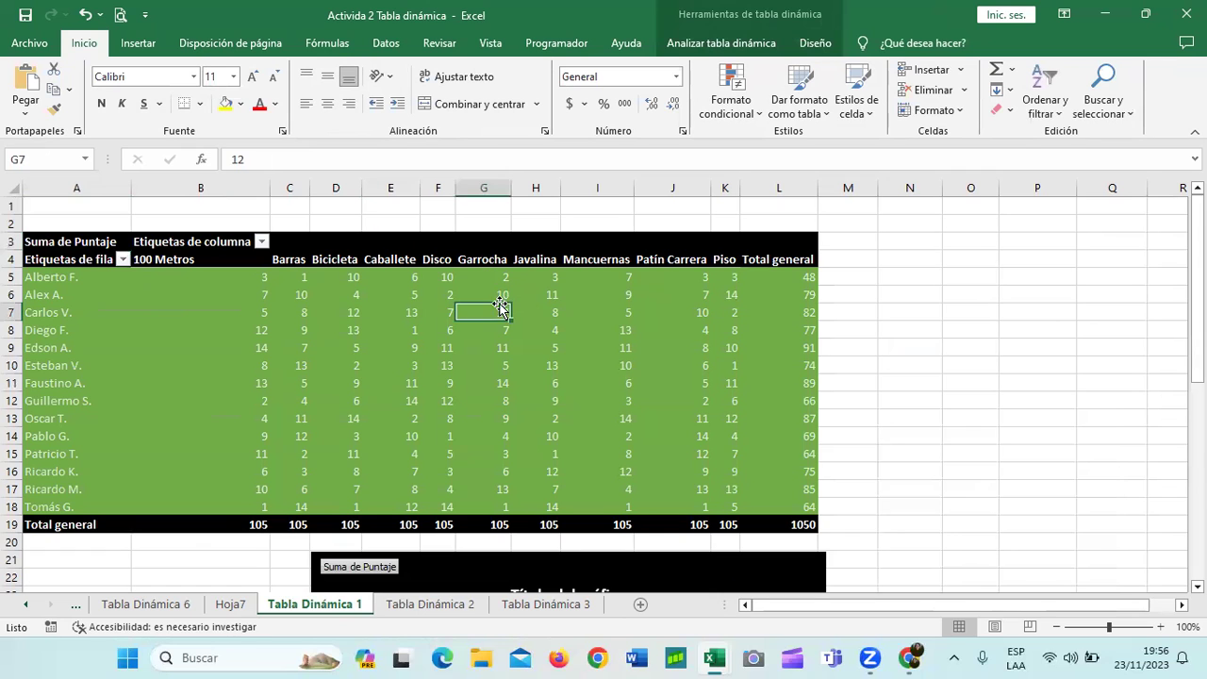
pyautogui.click(72, 489)
pyautogui.click(174, 251)
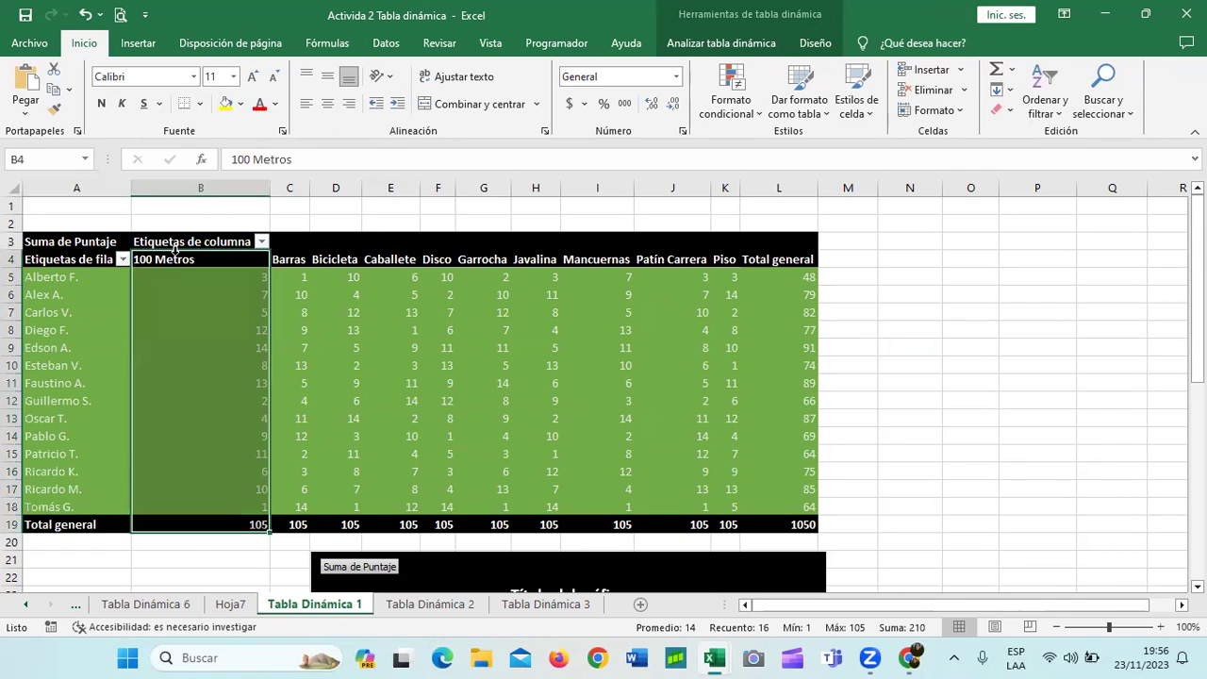
pyautogui.click(335, 253)
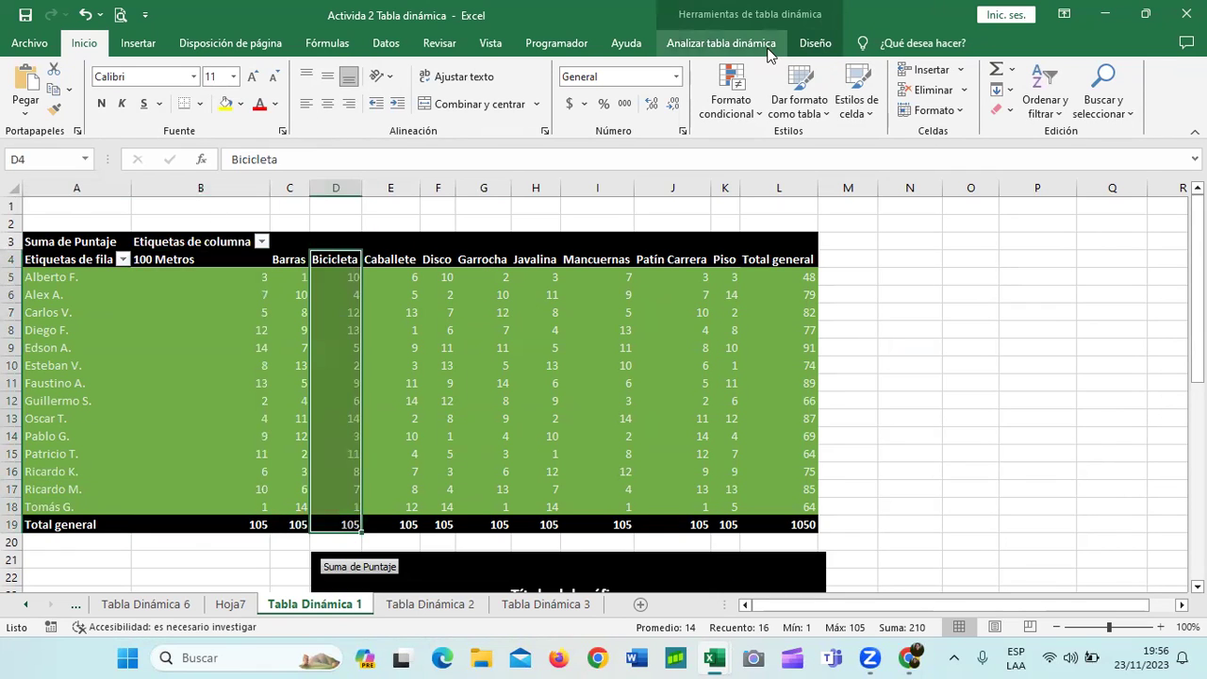
# Step: Replace Competidor with País in the pivot rows using the field list, then close it
pyautogui.click(720, 43)
pyautogui.click(1066, 102)
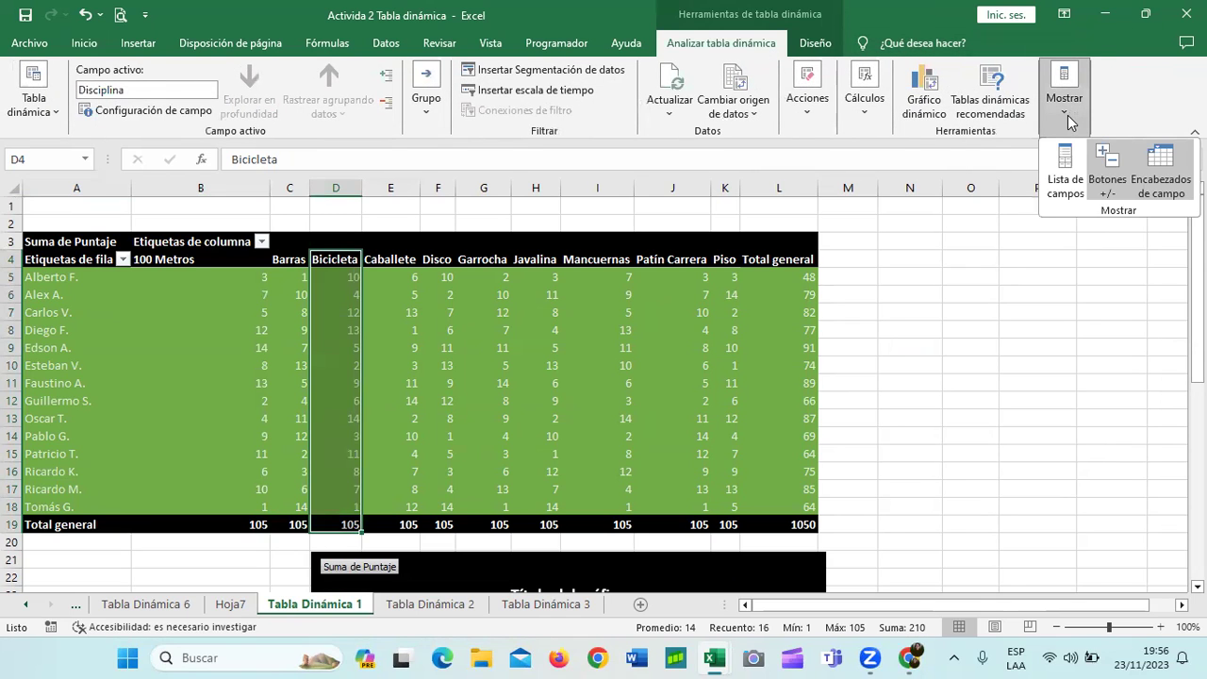
pyautogui.click(920, 320)
pyautogui.click(919, 302)
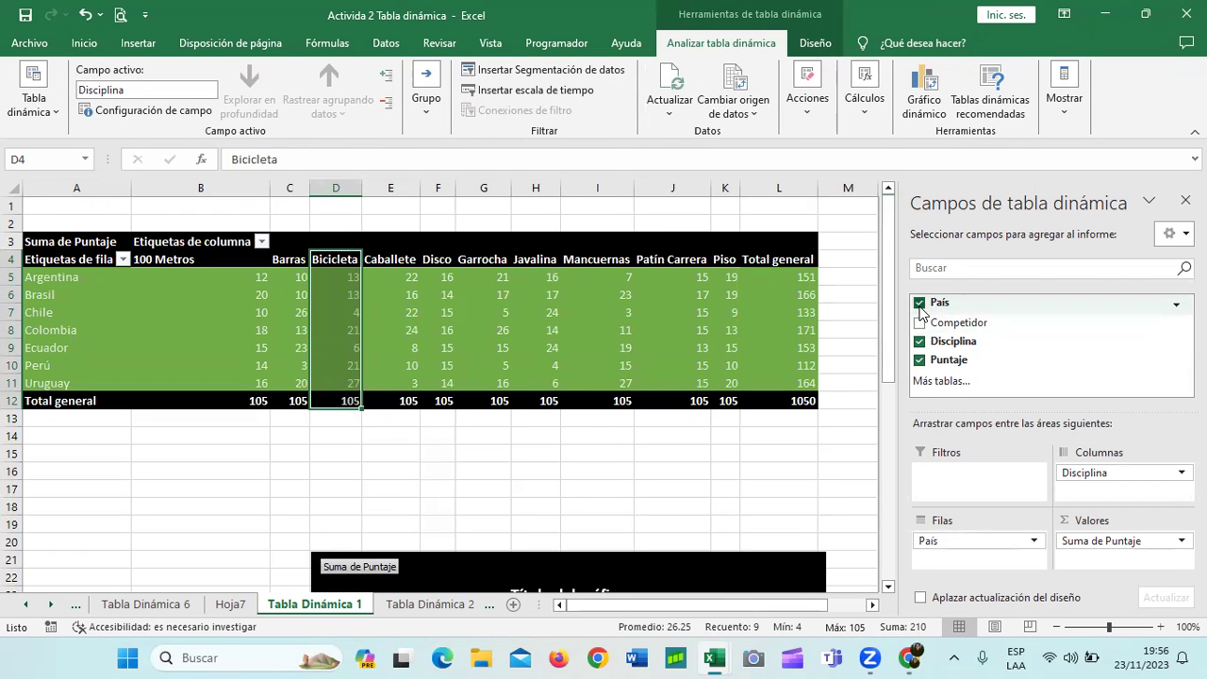
pyautogui.scroll(-4, 744, 462)
pyautogui.scroll(-2, 744, 463)
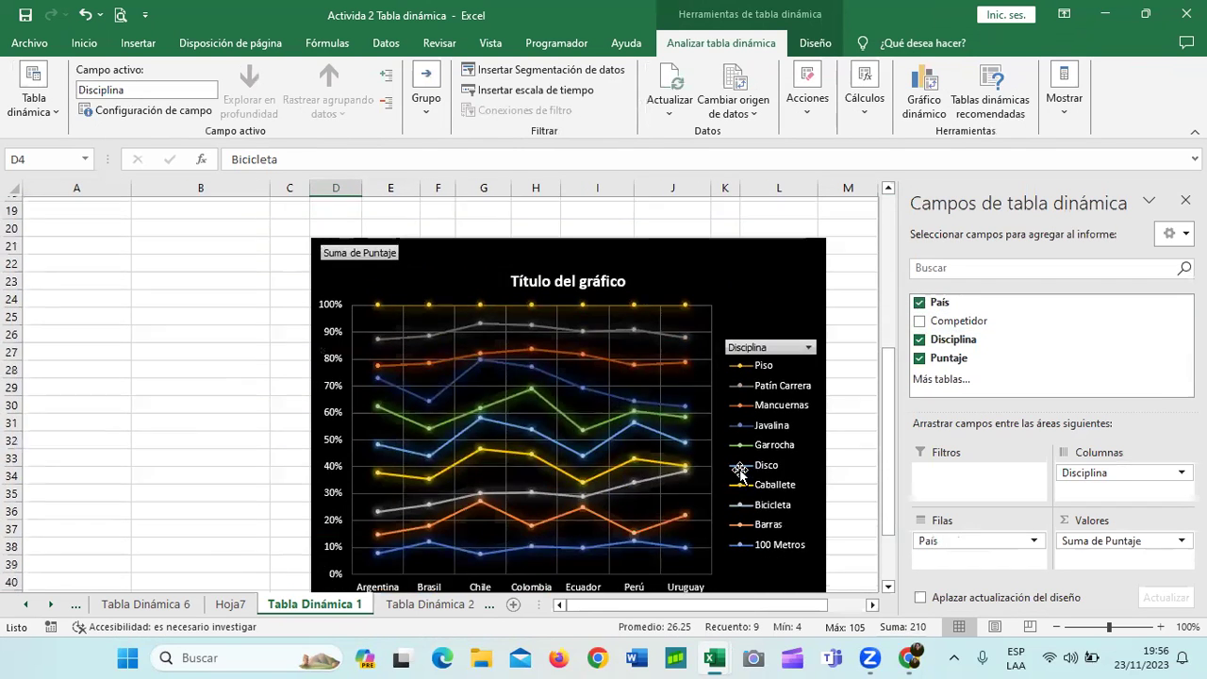
pyautogui.scroll(-2, 740, 472)
pyautogui.scroll(1, 740, 471)
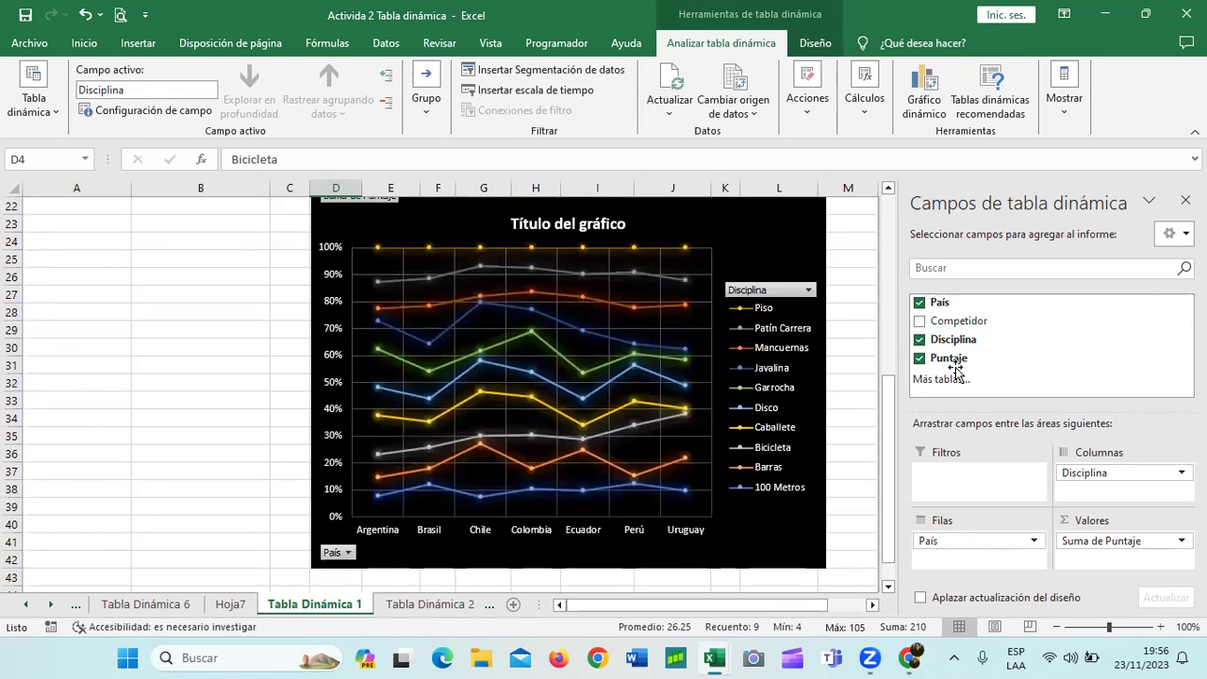
pyautogui.click(1186, 200)
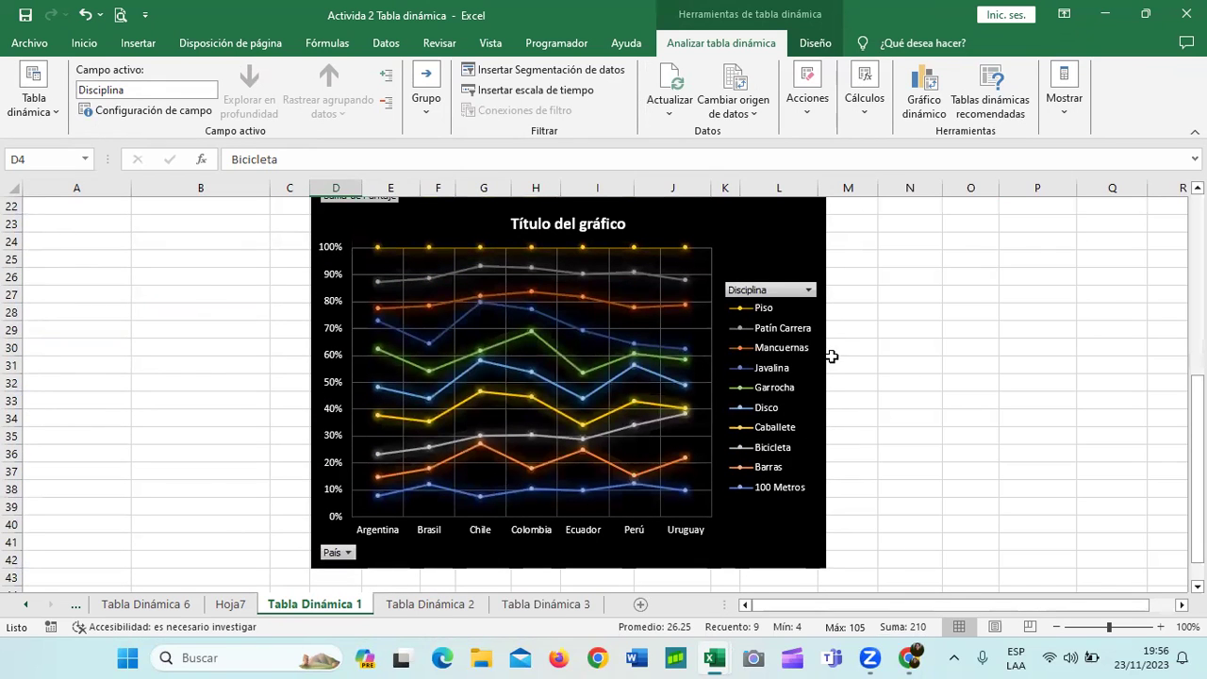
pyautogui.scroll(2, 810, 330)
pyautogui.click(800, 313)
pyautogui.scroll(-2, 763, 312)
pyautogui.scroll(-1, 771, 323)
pyautogui.scroll(1, 842, 444)
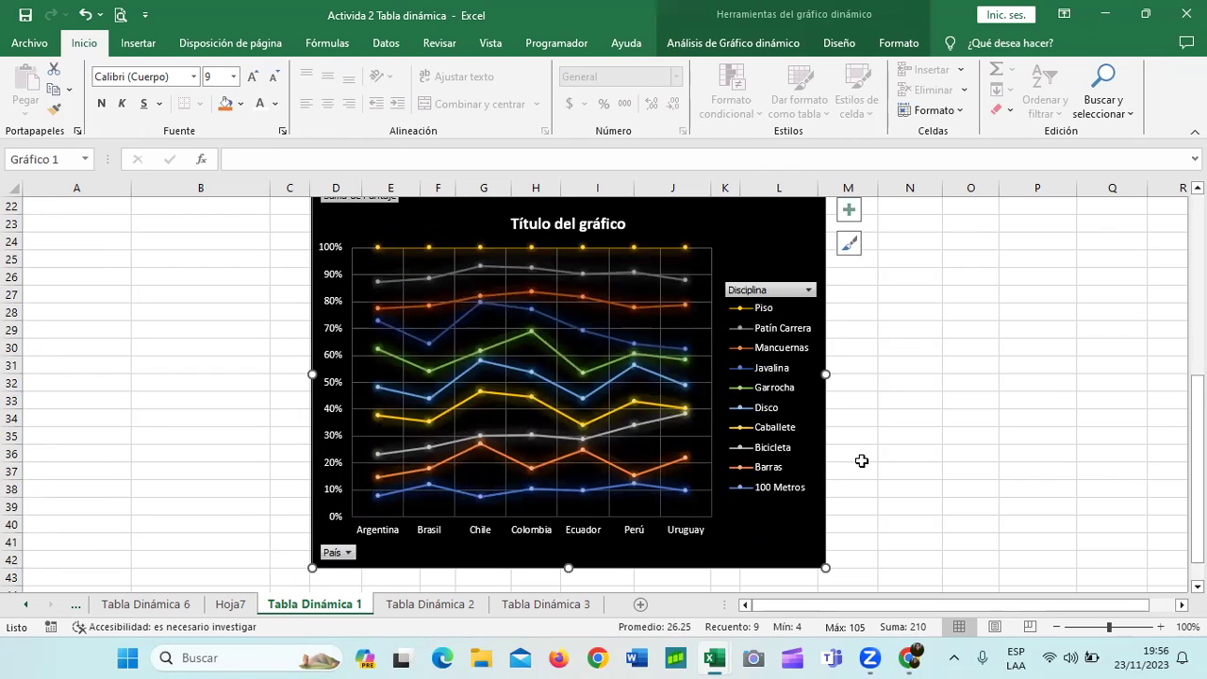
pyautogui.click(377, 248)
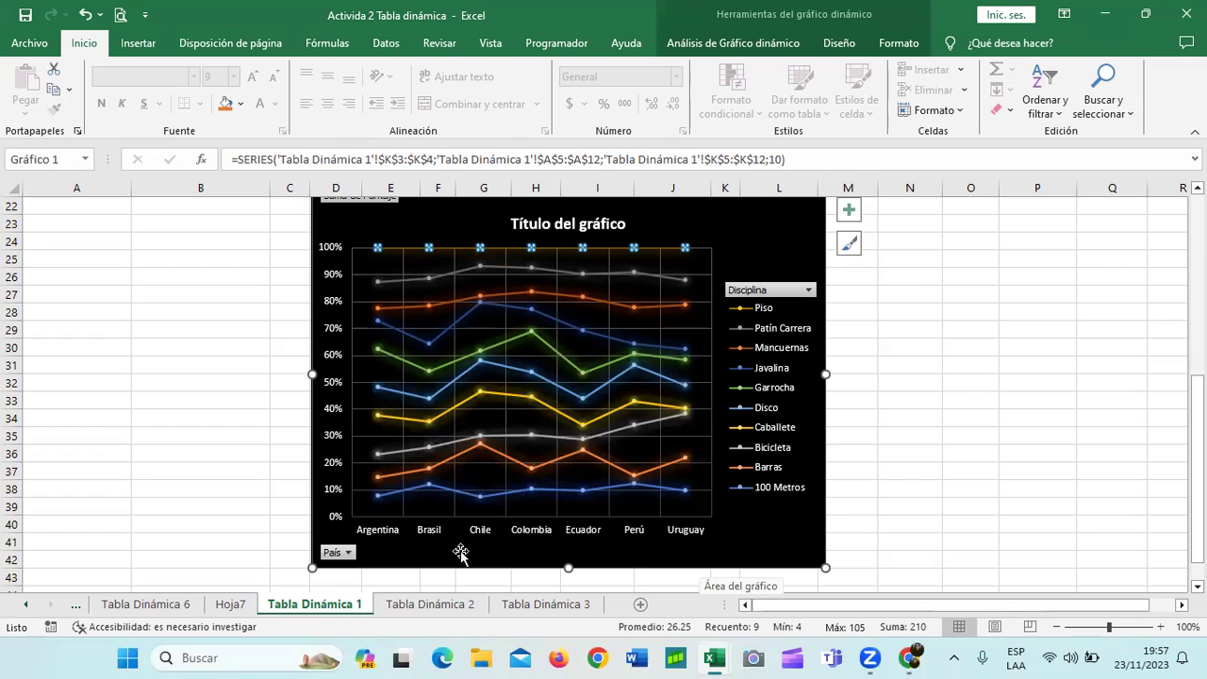
pyautogui.click(775, 543)
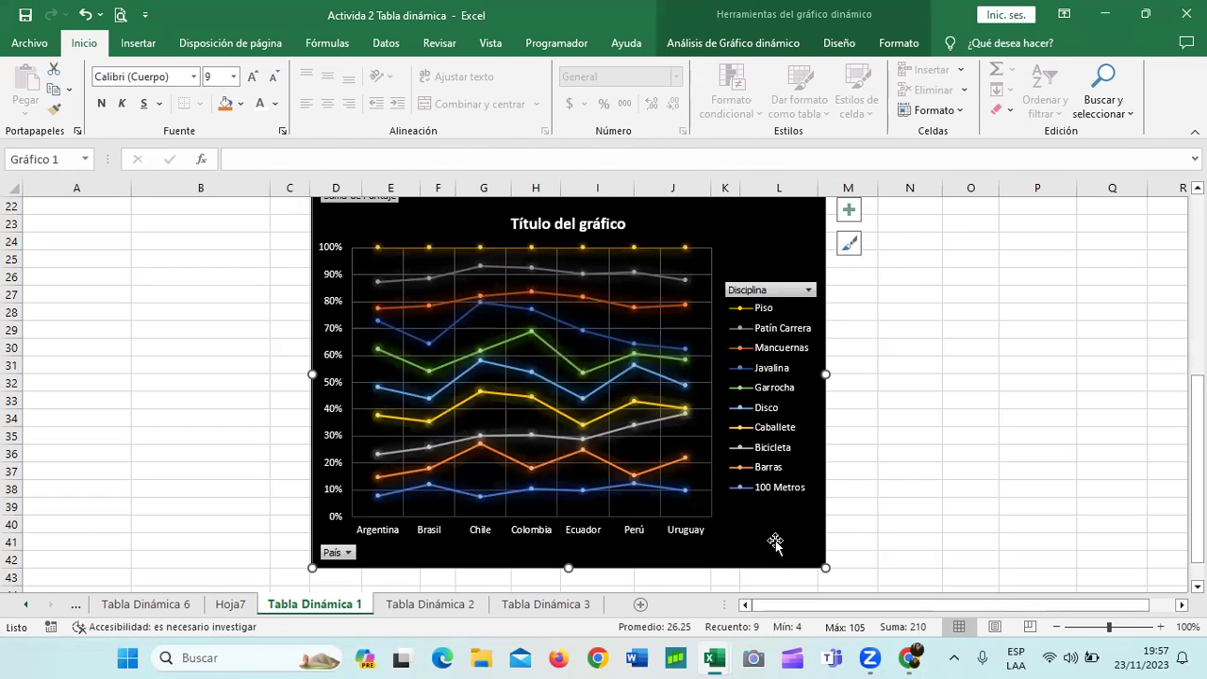
# Step: Filter the chart's País field to only Argentina, Brasil and Chile
pyautogui.click(346, 553)
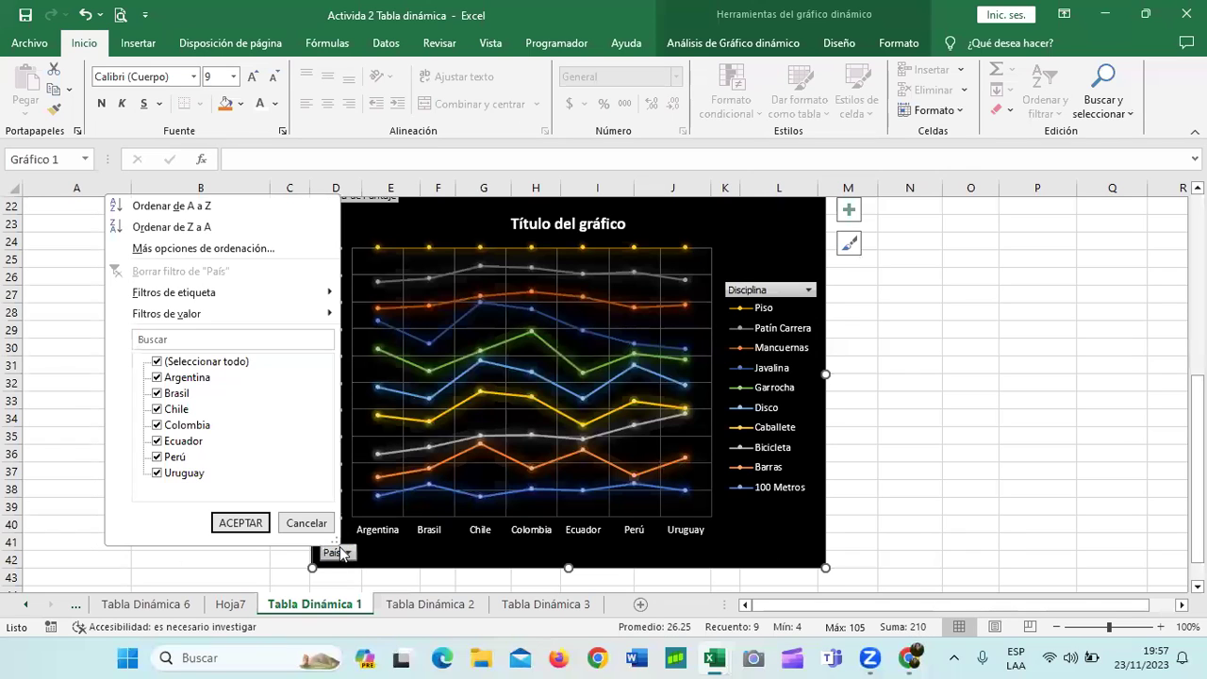
pyautogui.click(178, 366)
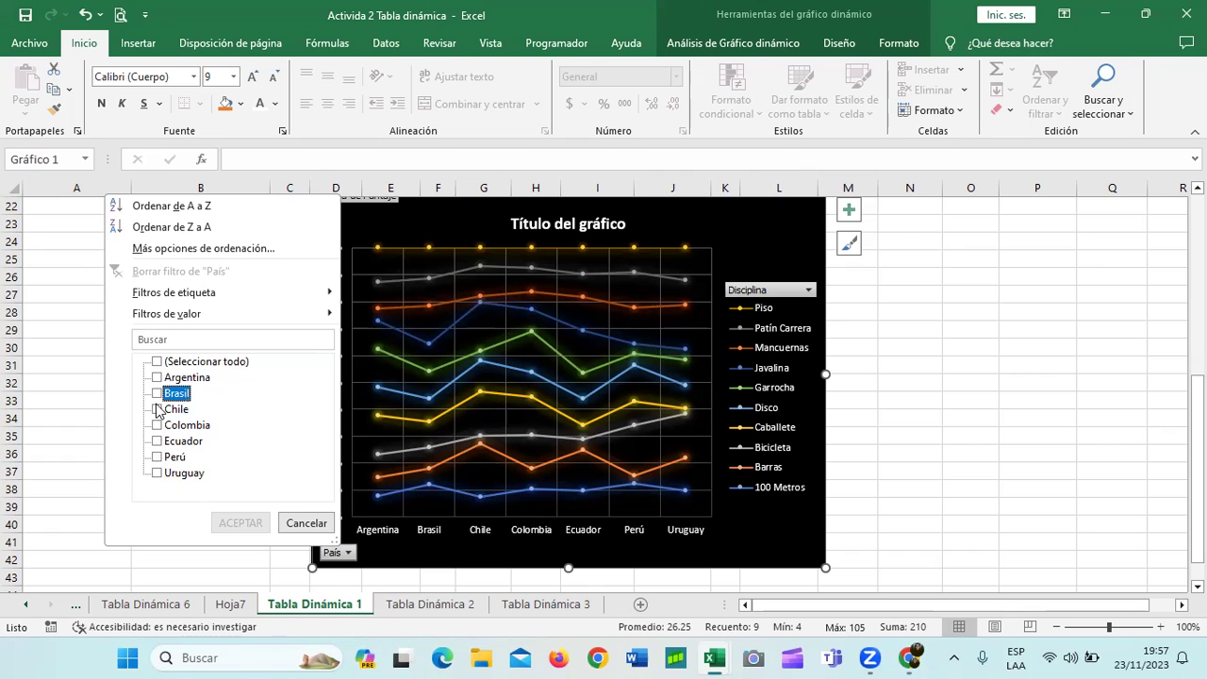
pyautogui.click(158, 409)
pyautogui.click(158, 378)
pyautogui.click(158, 393)
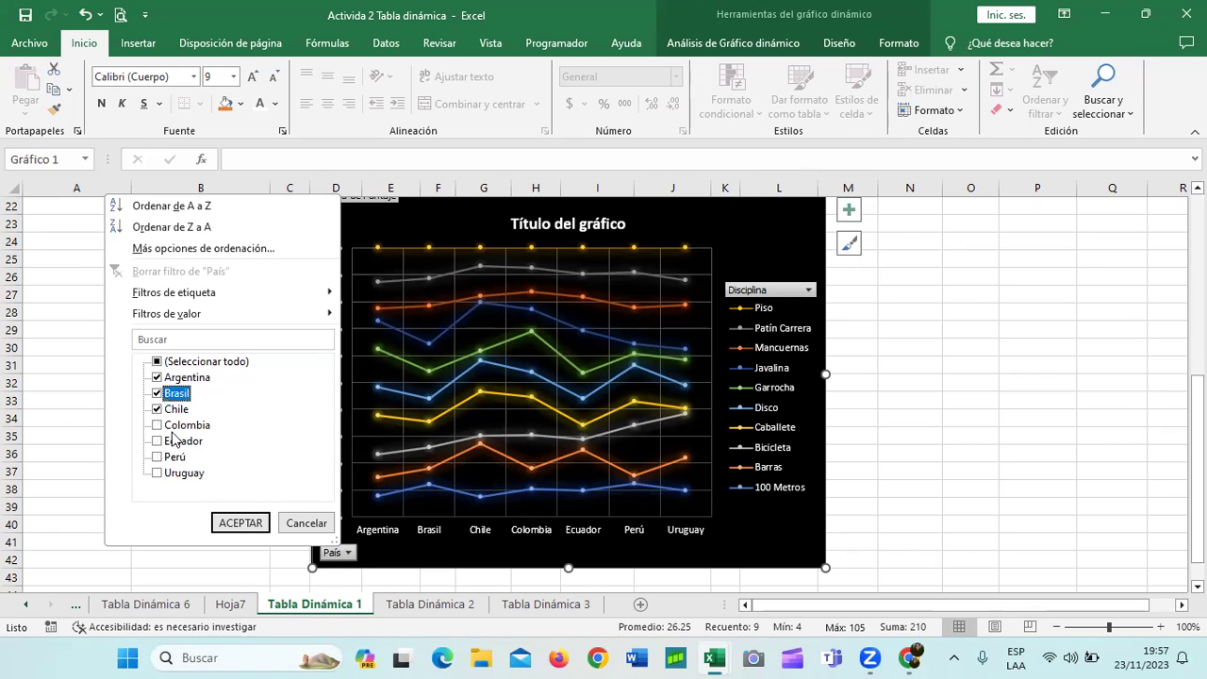
pyautogui.click(240, 528)
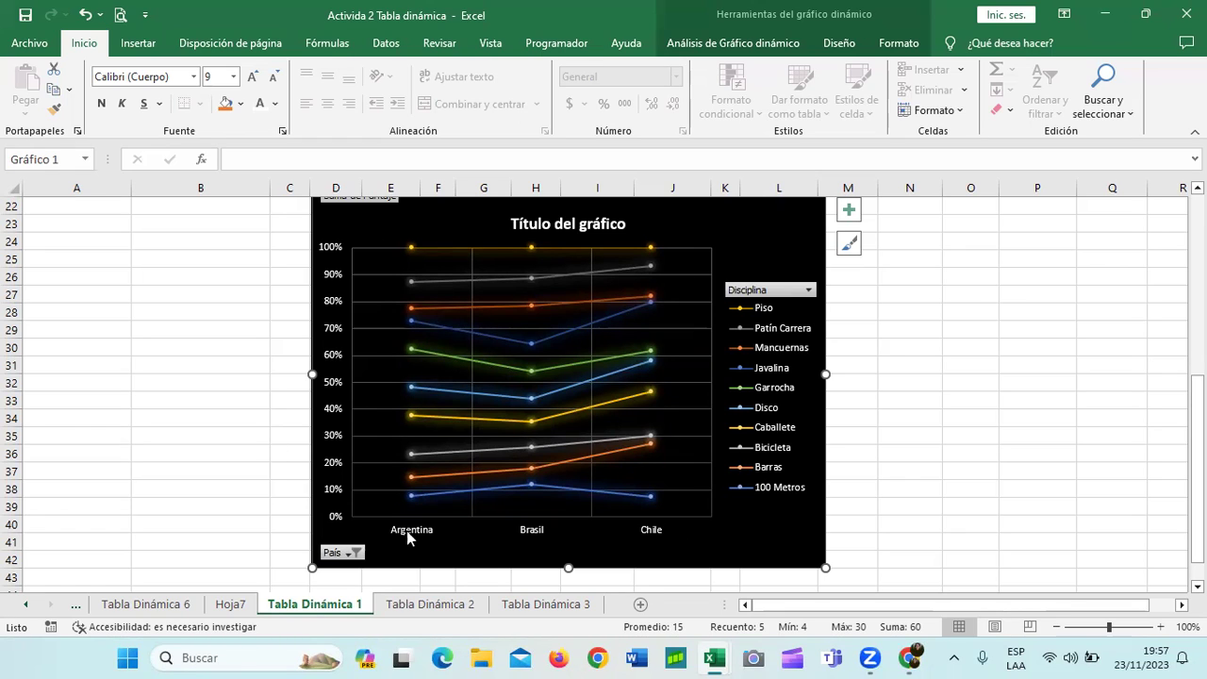
pyautogui.click(326, 248)
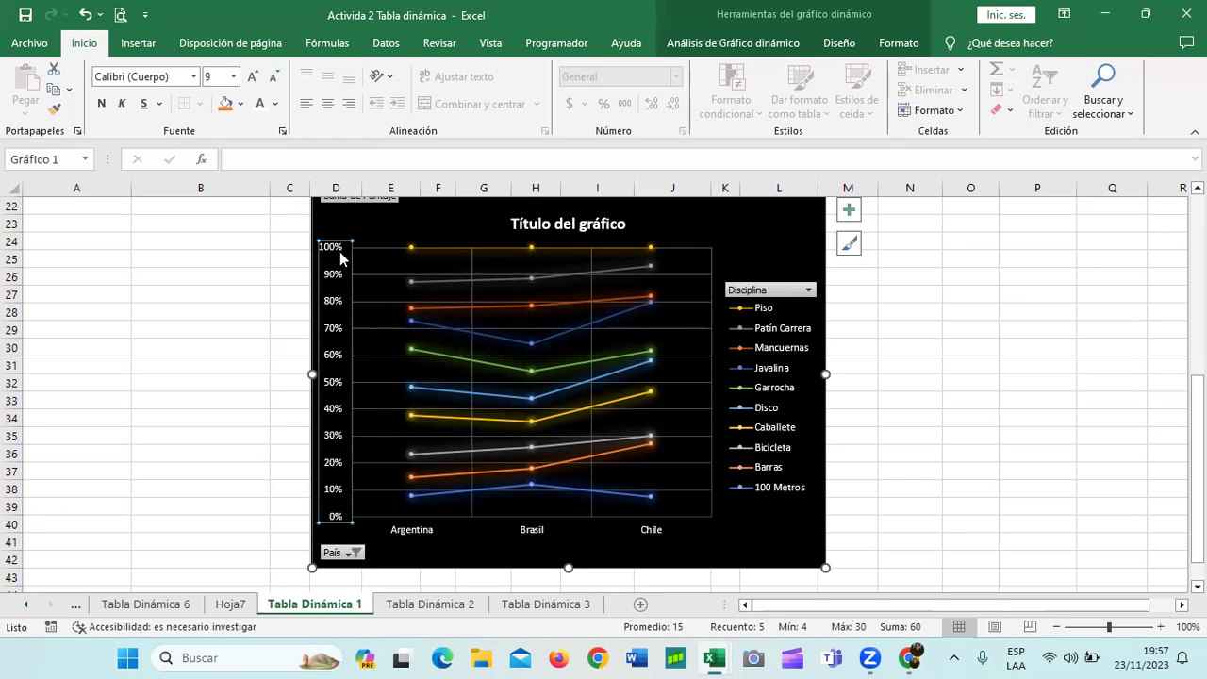
pyautogui.click(748, 42)
pyautogui.click(838, 42)
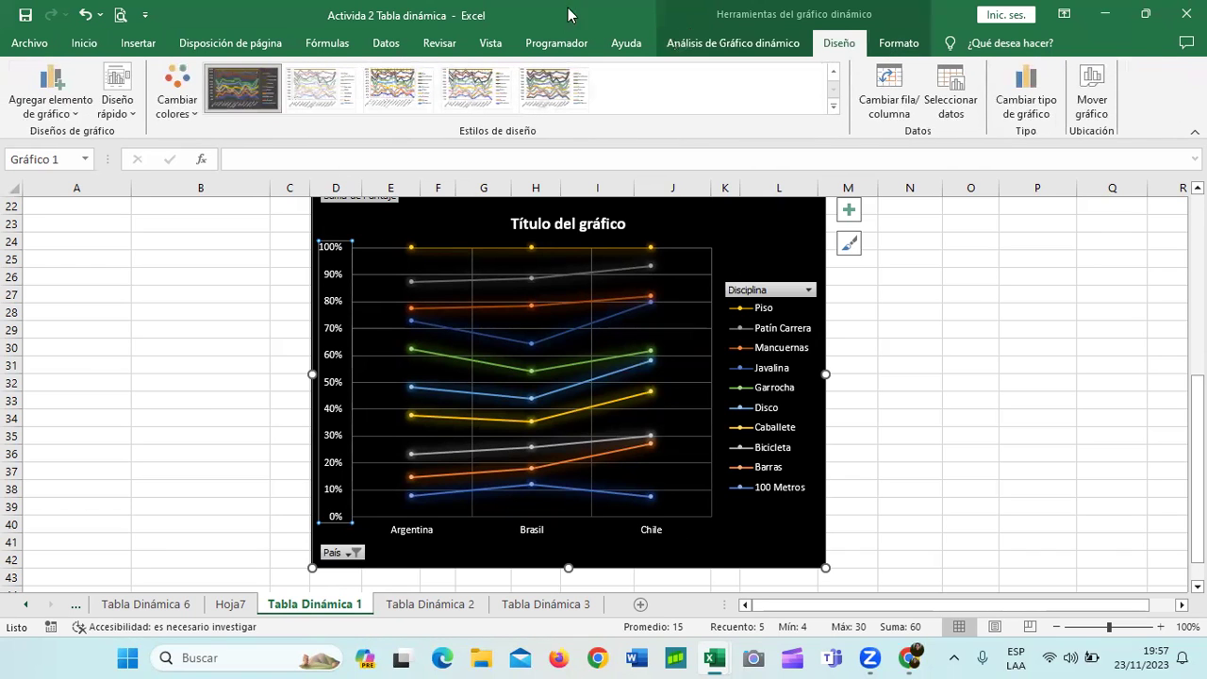
pyautogui.click(131, 113)
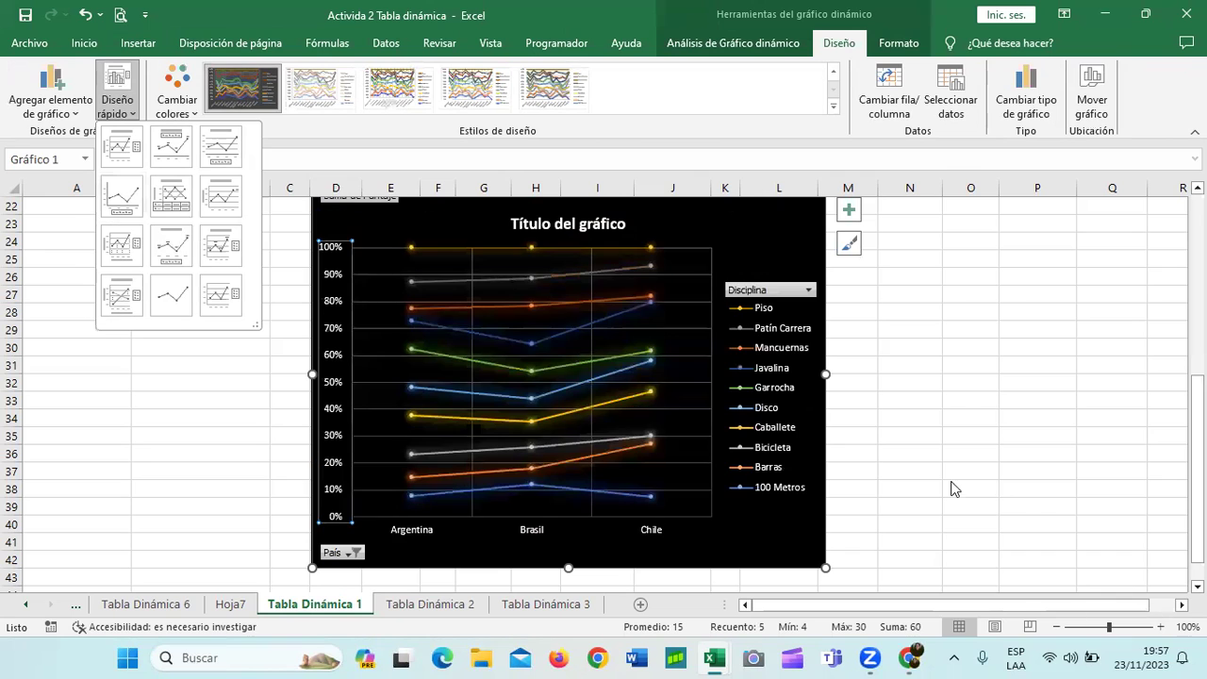
pyautogui.press('Escape')
pyautogui.scroll(7, 999, 443)
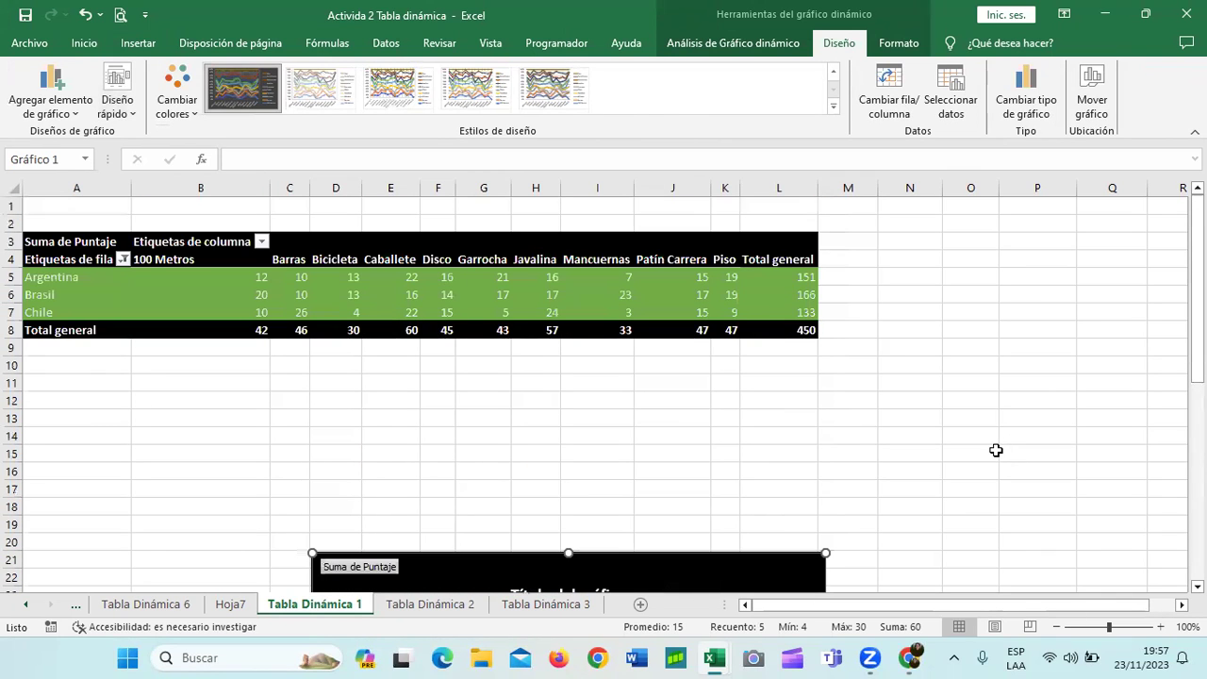
# Step: Show the PivotTable field list from within the pivot table, then reselect the pivot chart
pyautogui.click(731, 278)
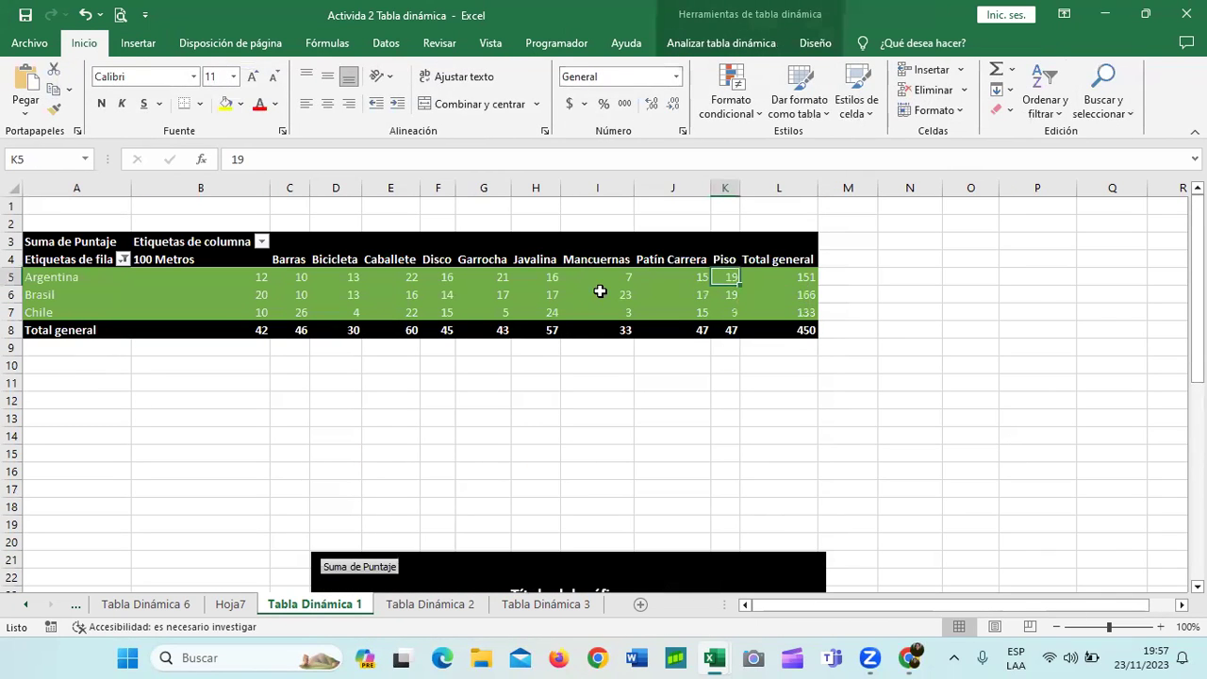
pyautogui.click(552, 281)
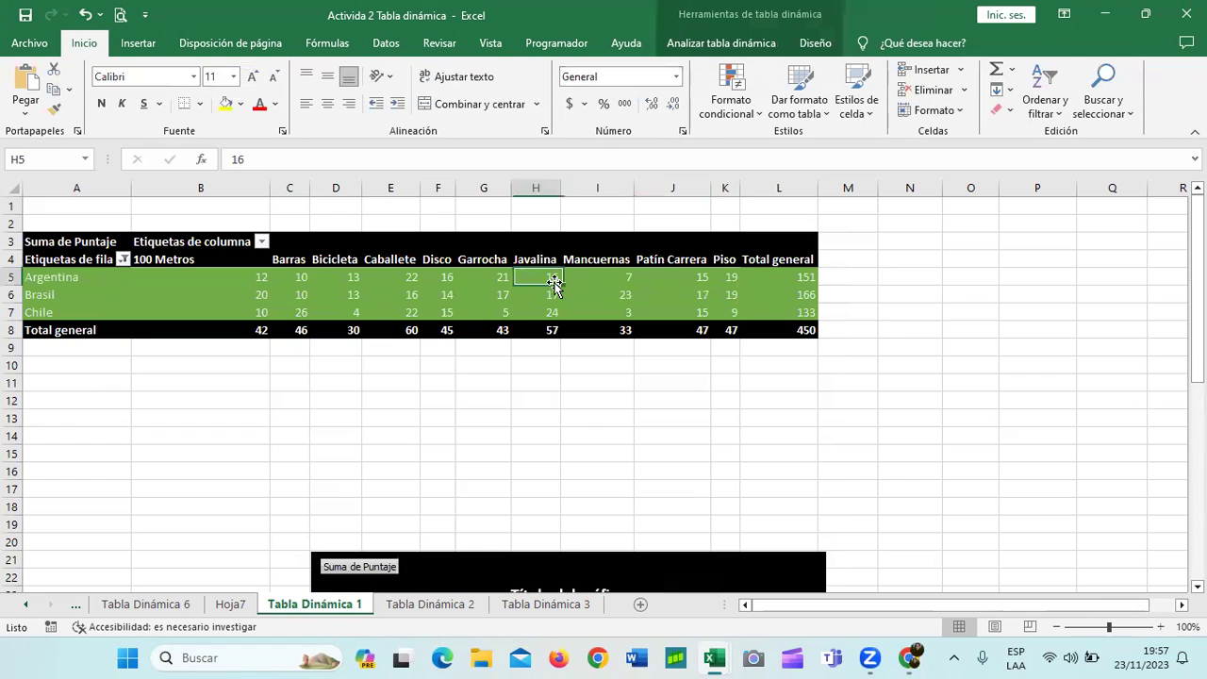
pyautogui.click(760, 47)
pyautogui.click(1062, 102)
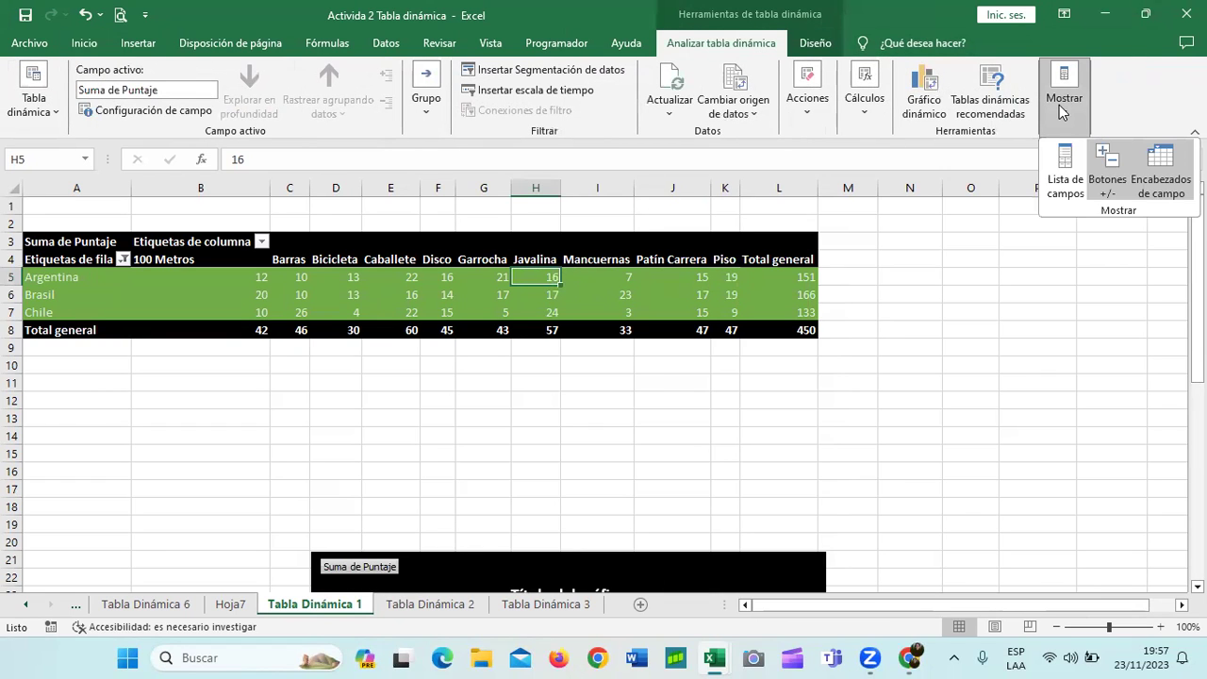
pyautogui.click(1059, 161)
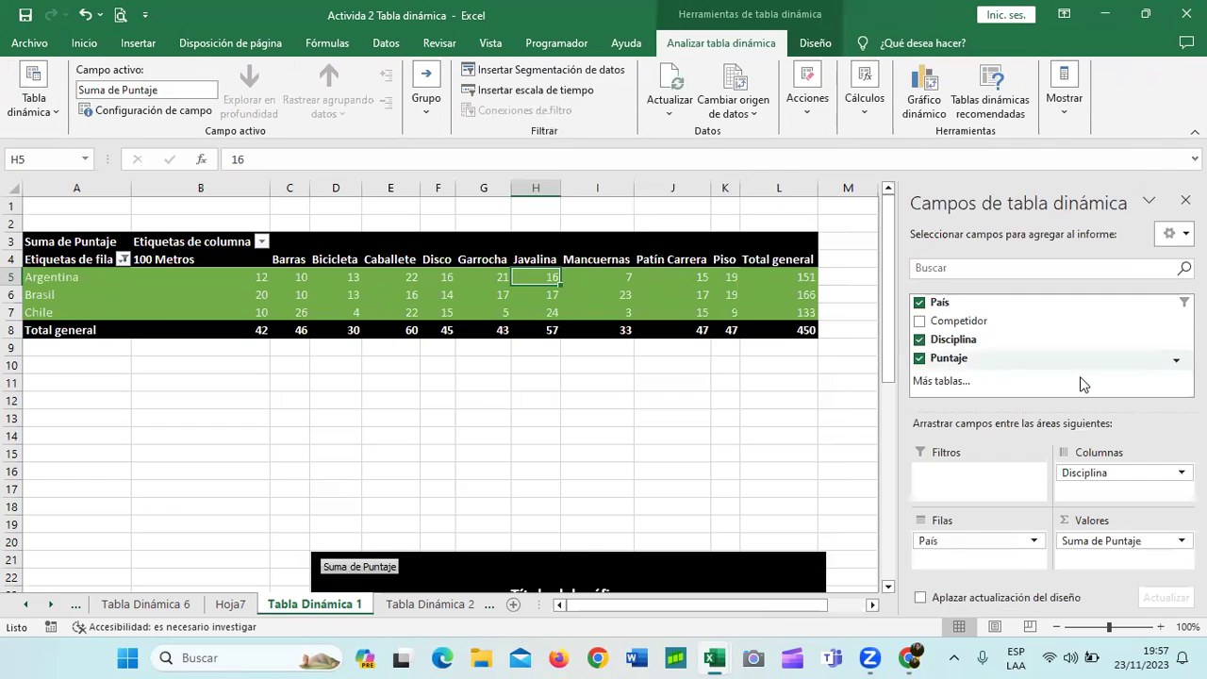
pyautogui.click(1112, 545)
pyautogui.click(779, 489)
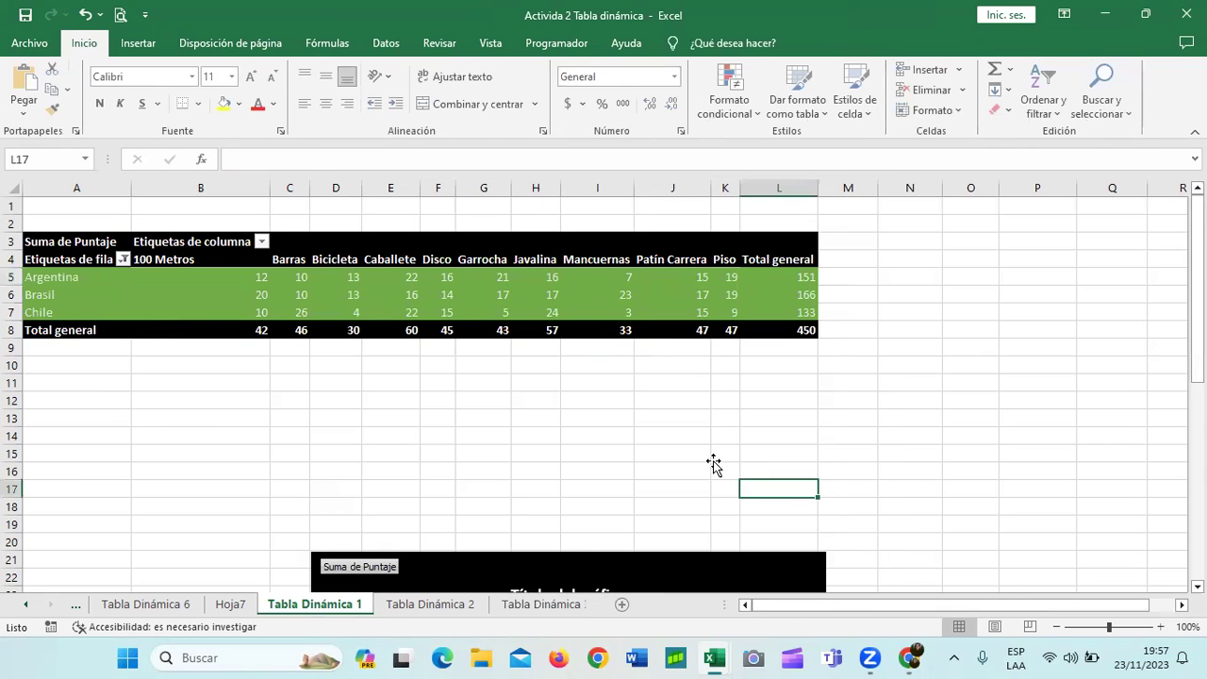
pyautogui.scroll(-4, 713, 463)
pyautogui.click(407, 372)
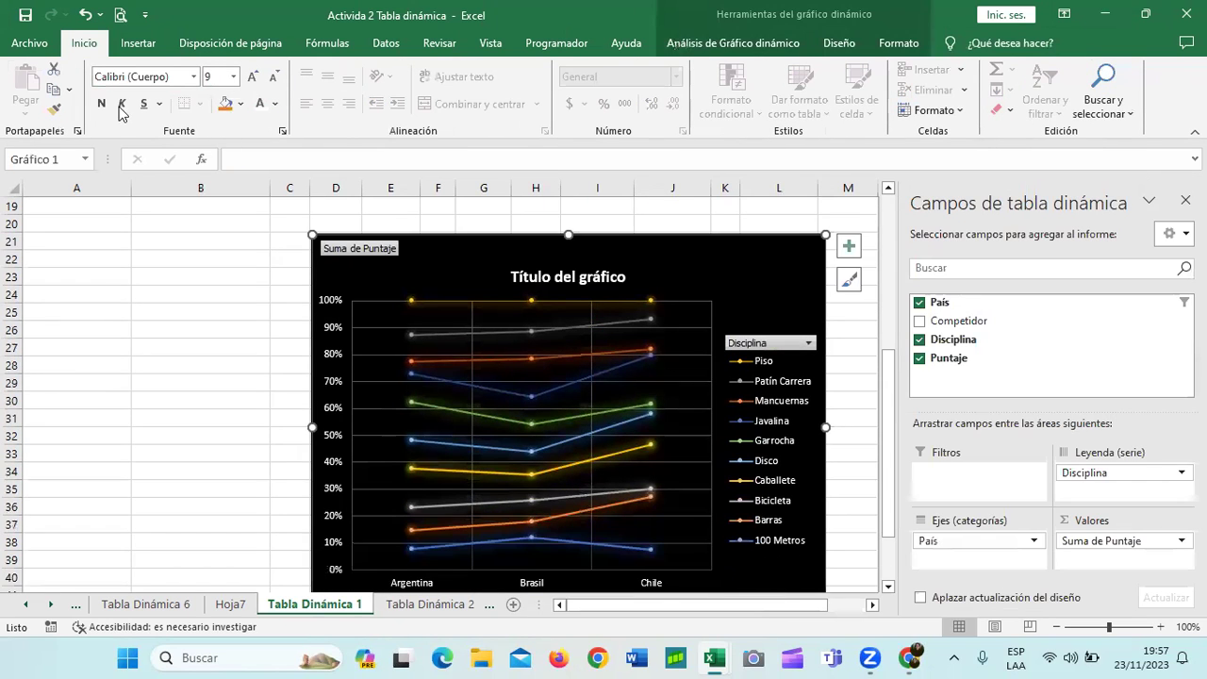
# Step: Bring up the Diseño rápido layout gallery for the selected pivot chart
pyautogui.click(754, 47)
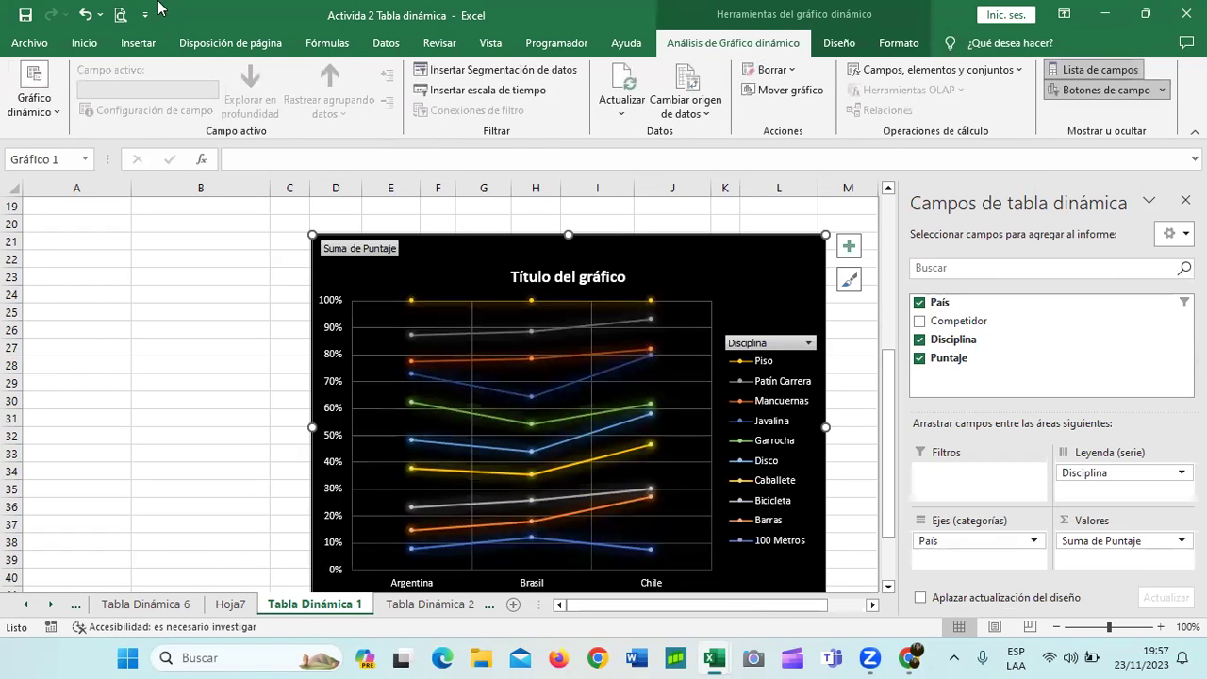
pyautogui.click(837, 43)
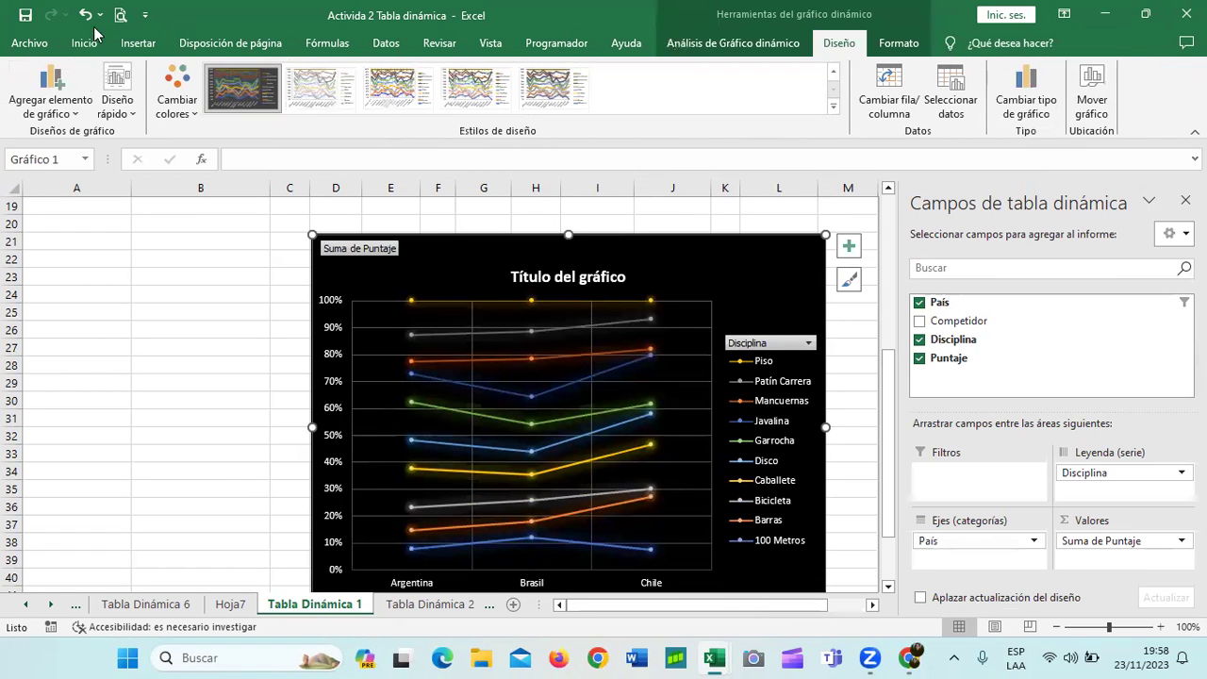
pyautogui.click(133, 112)
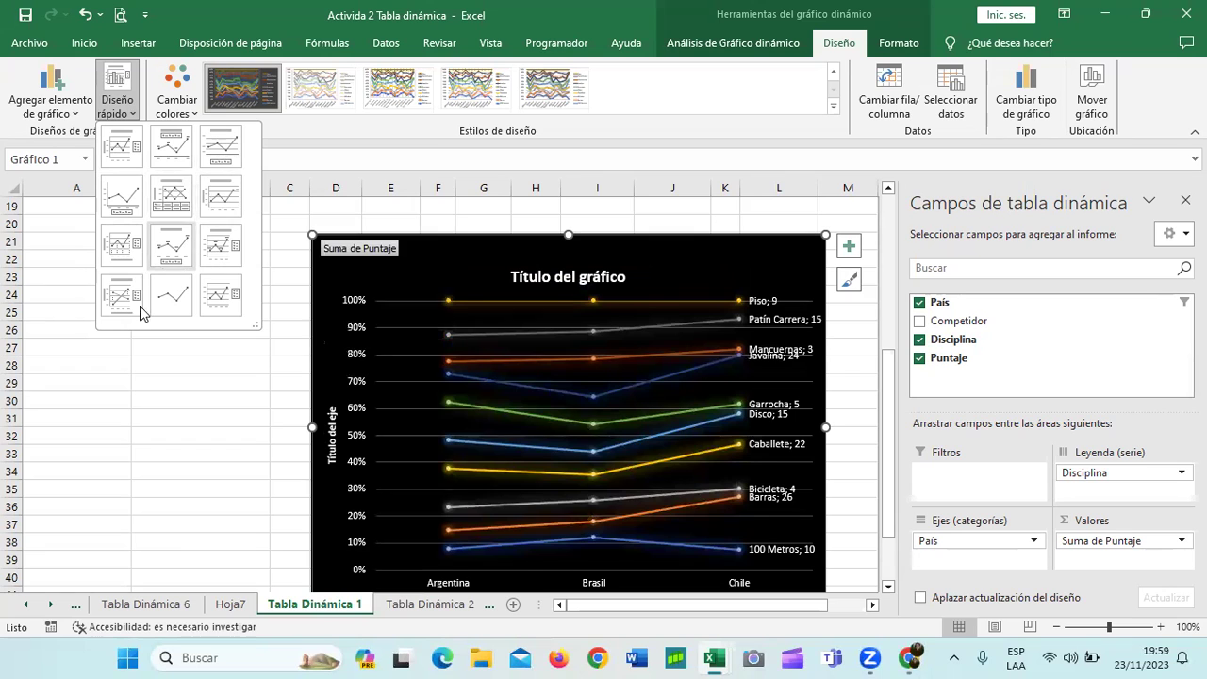
# Step: Apply quick layout Diseño 12, removing the chart title
pyautogui.click(209, 300)
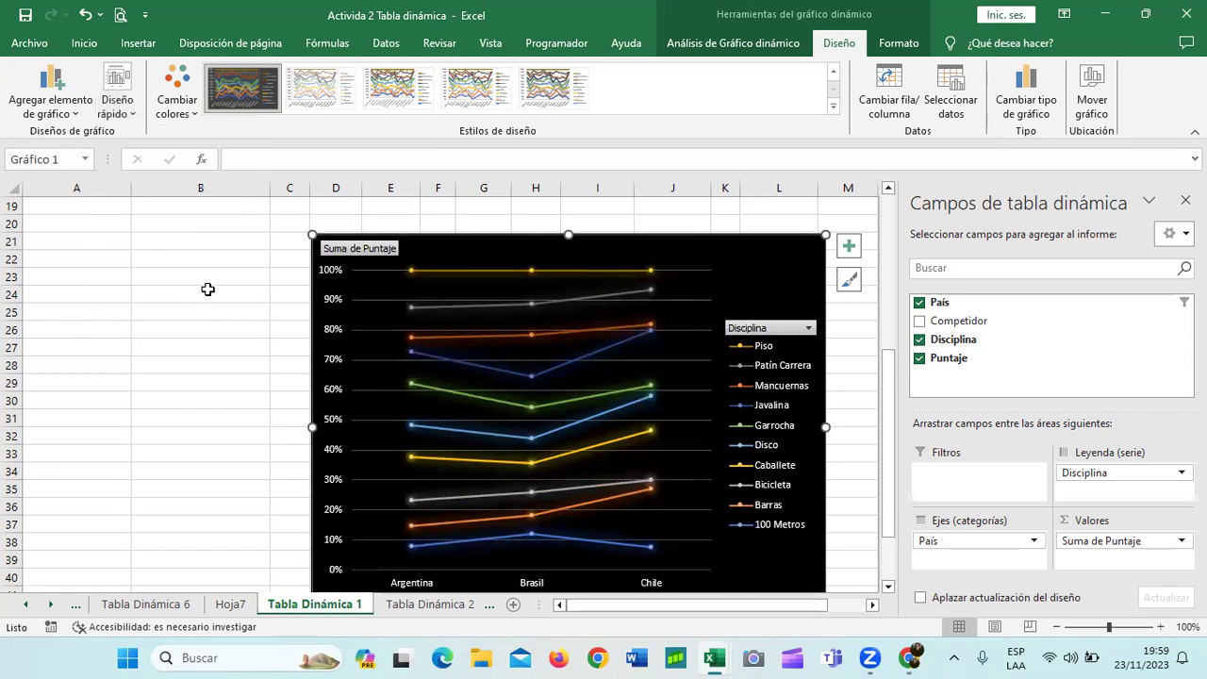
pyautogui.scroll(-1, 388, 460)
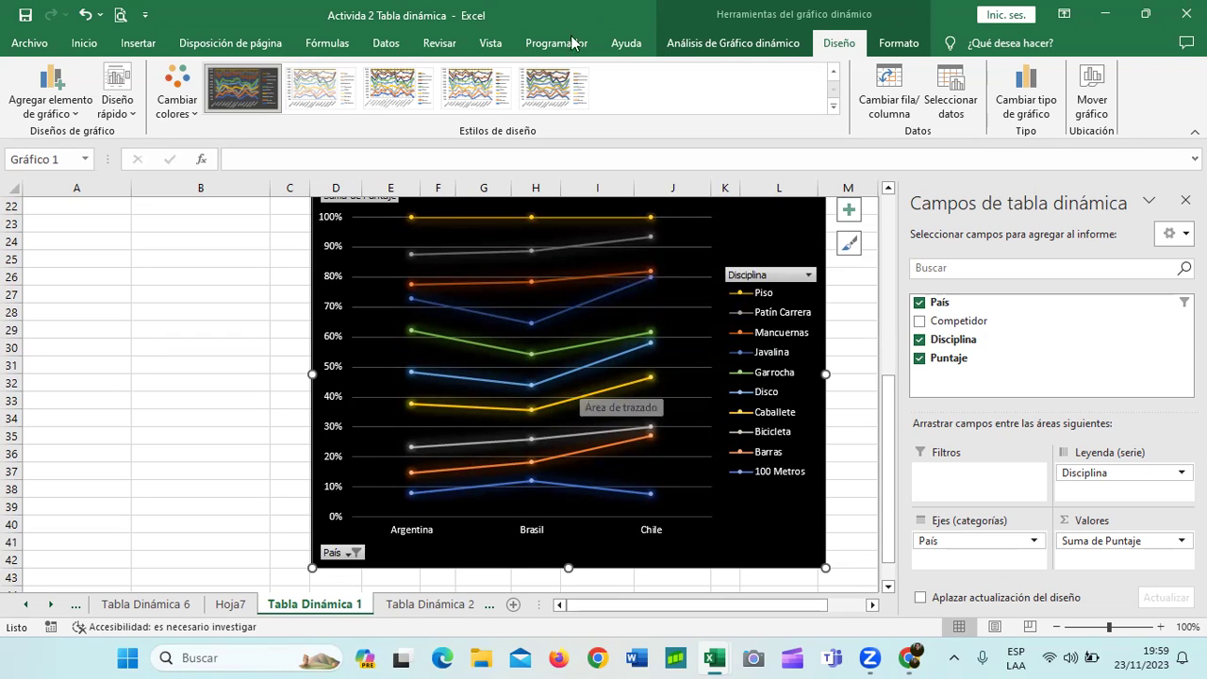
# Step: Preview several chart styles, then settle on the first dark glowing style
pyautogui.click(463, 83)
pyautogui.click(574, 89)
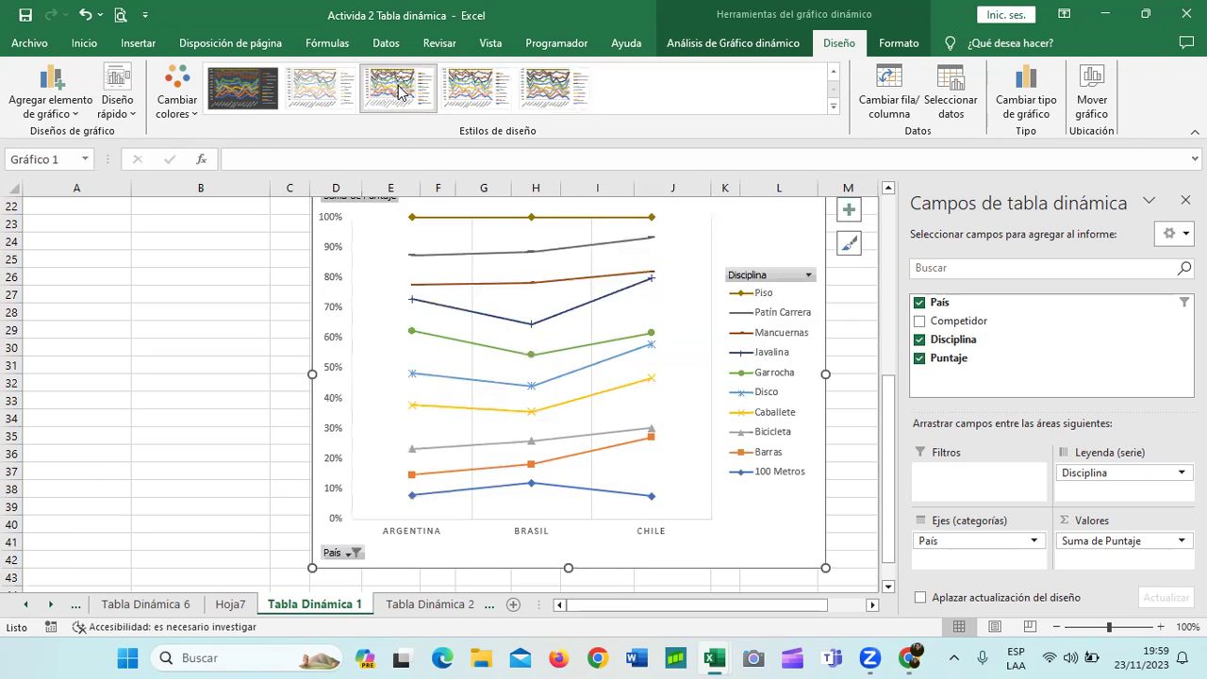
pyautogui.click(321, 98)
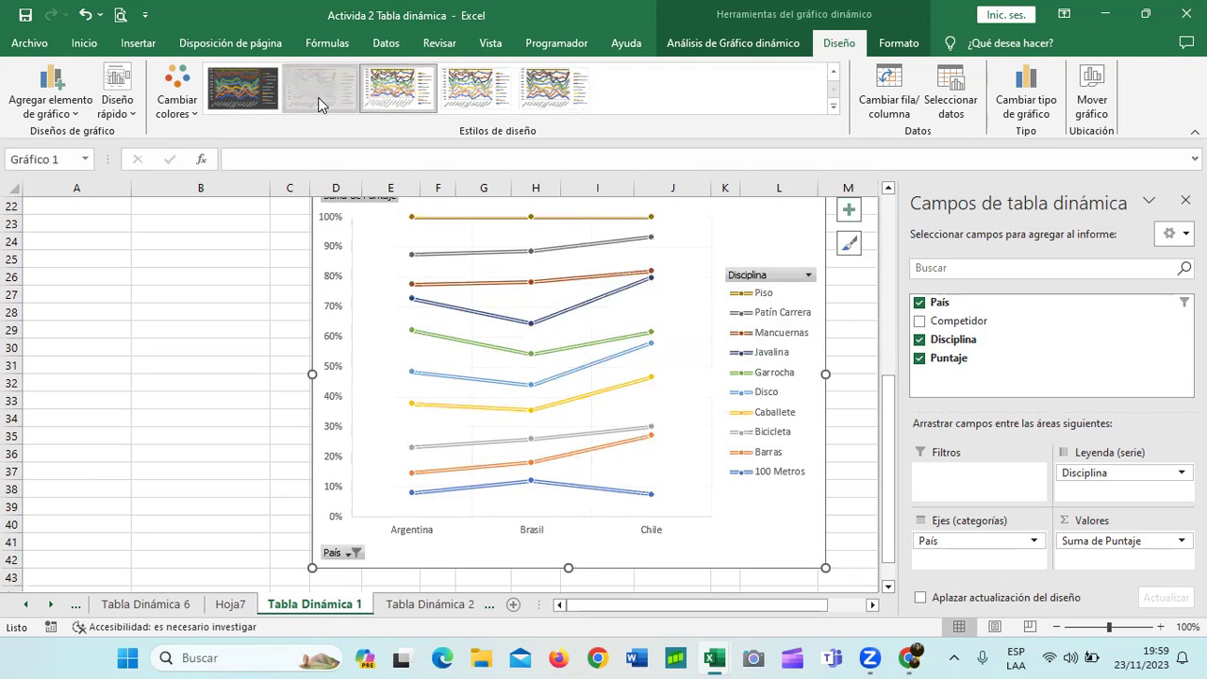
pyautogui.click(833, 107)
pyautogui.click(547, 142)
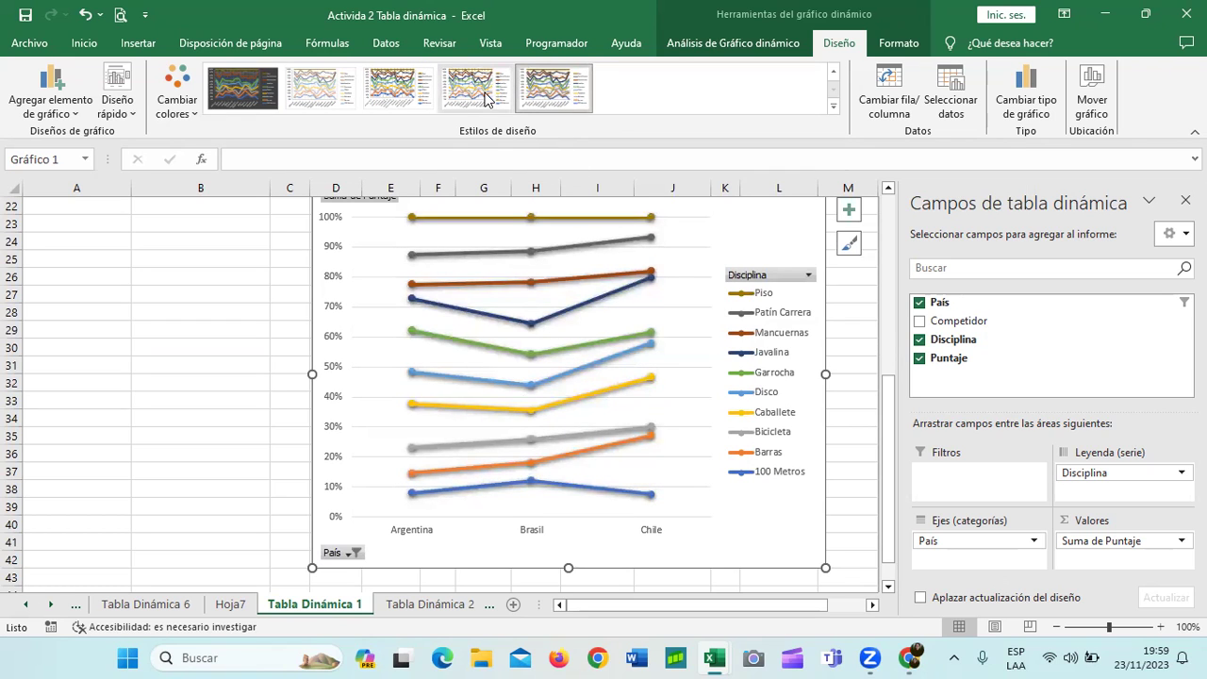
pyautogui.click(251, 93)
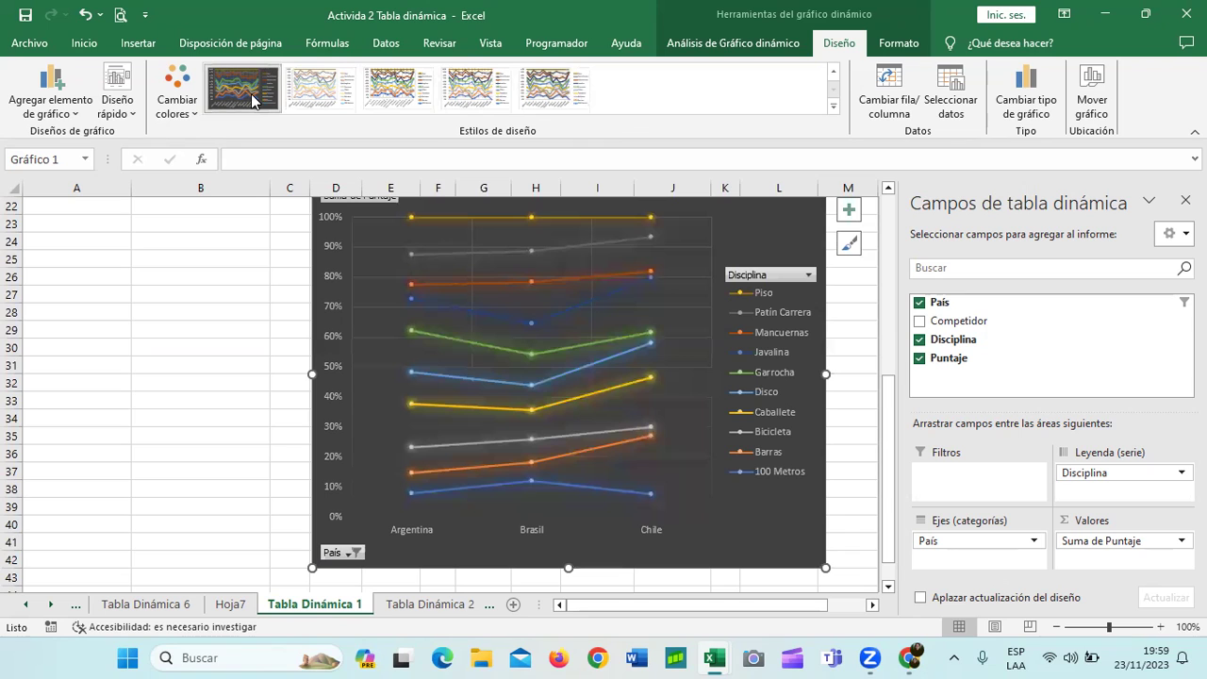
# Step: Check (Seleccionar todo) in the chart's País filter and apply it
pyautogui.click(355, 554)
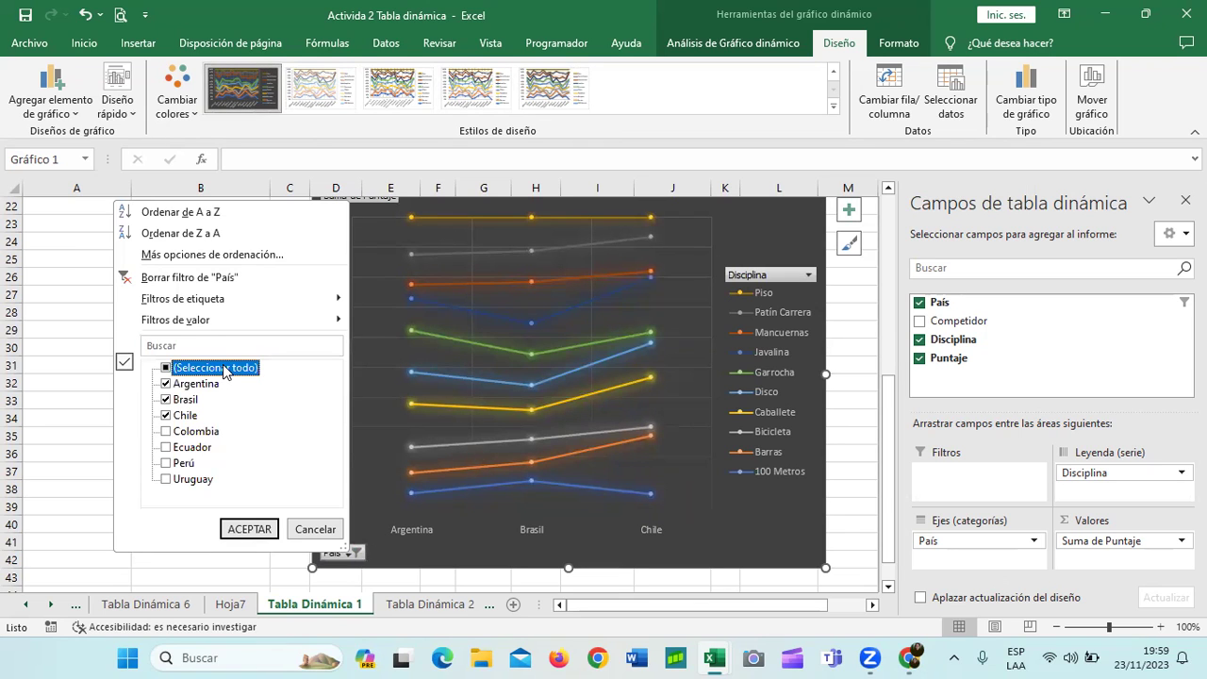
pyautogui.click(166, 368)
pyautogui.click(249, 529)
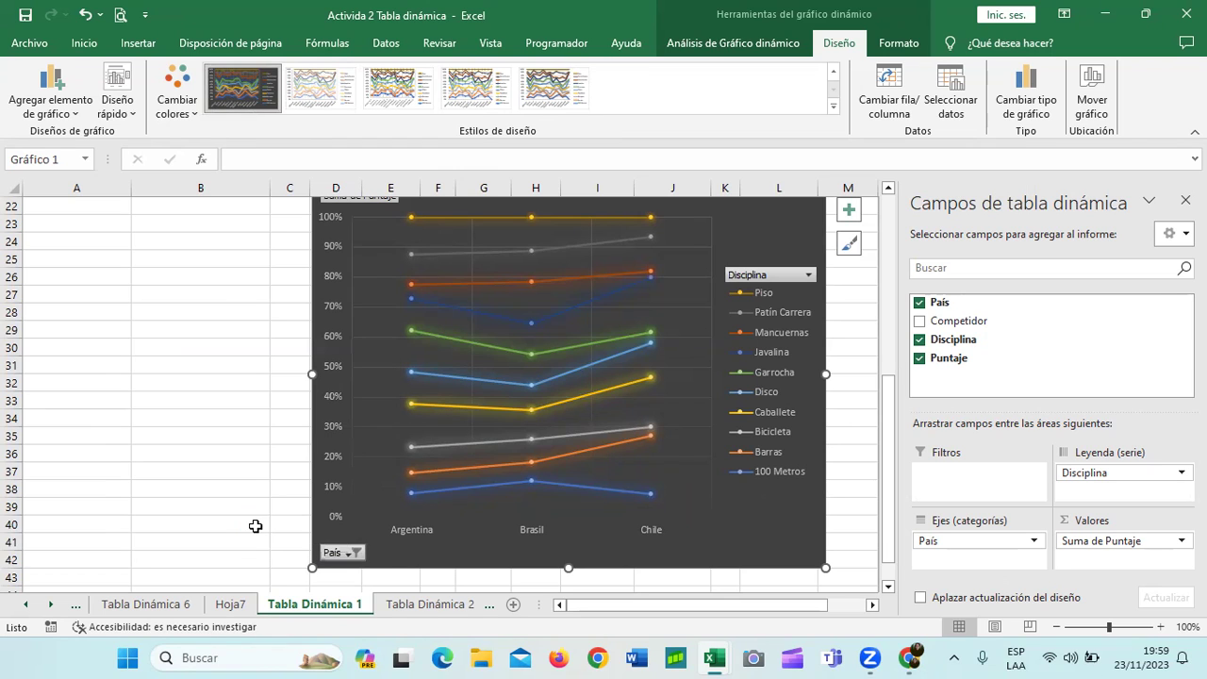